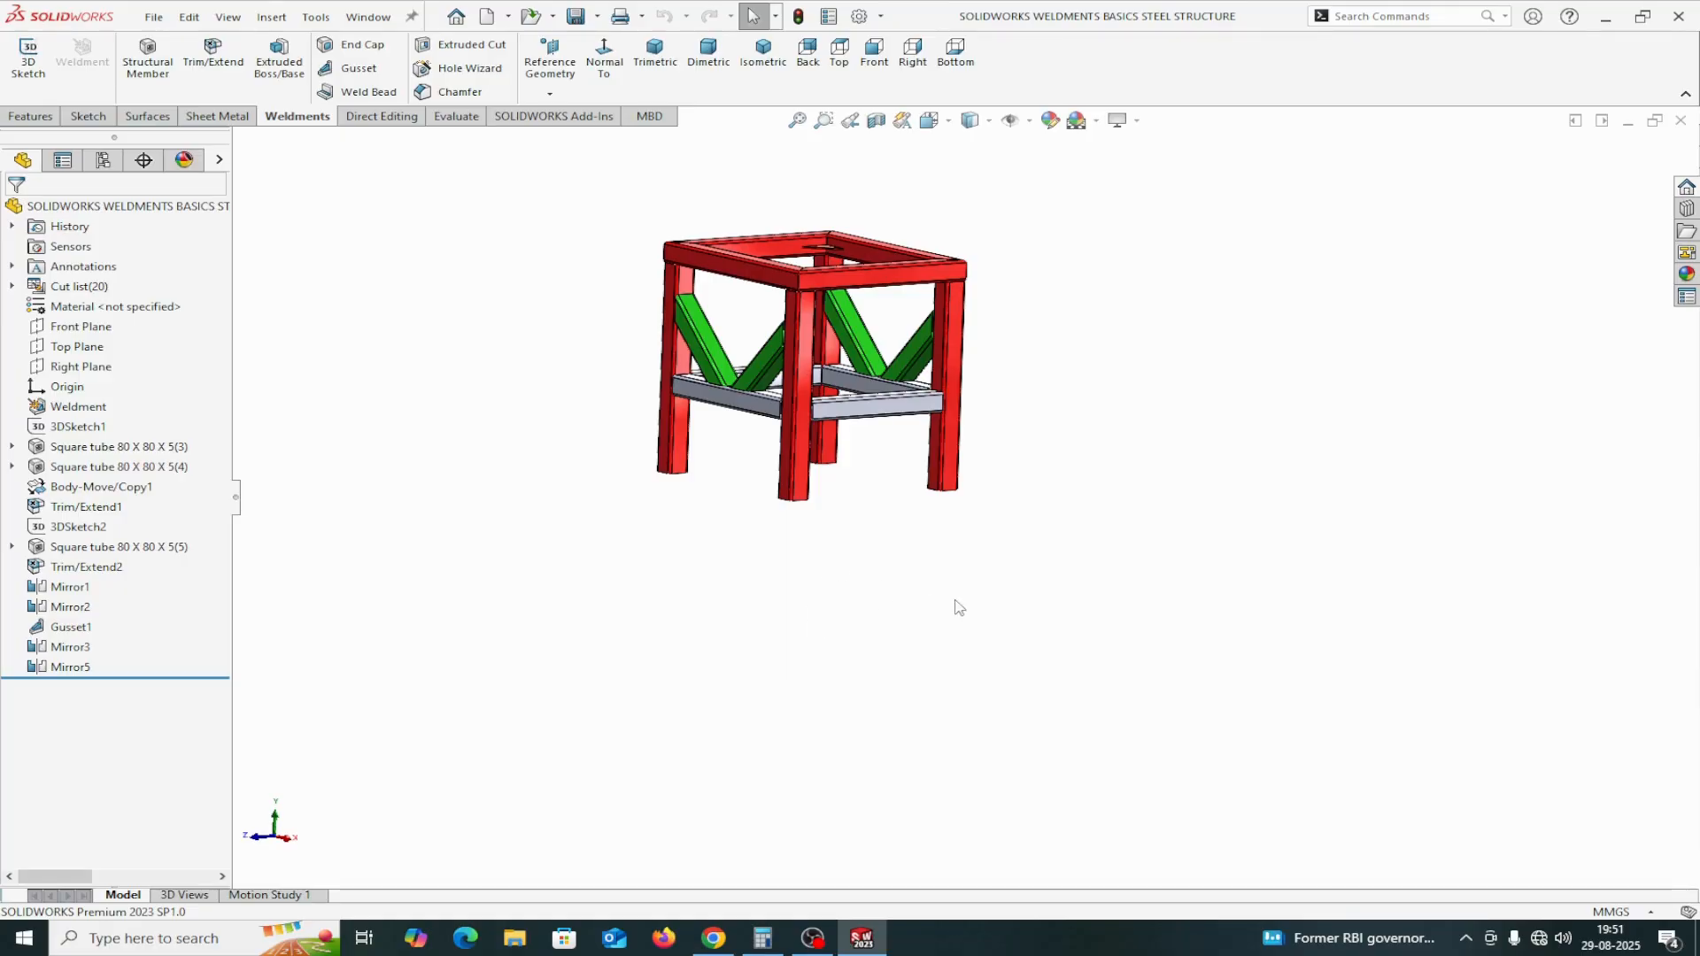
{"action": "scroll", "coordinate": [1027, 571], "scroll_direction": "down", "scroll_amount": 2}
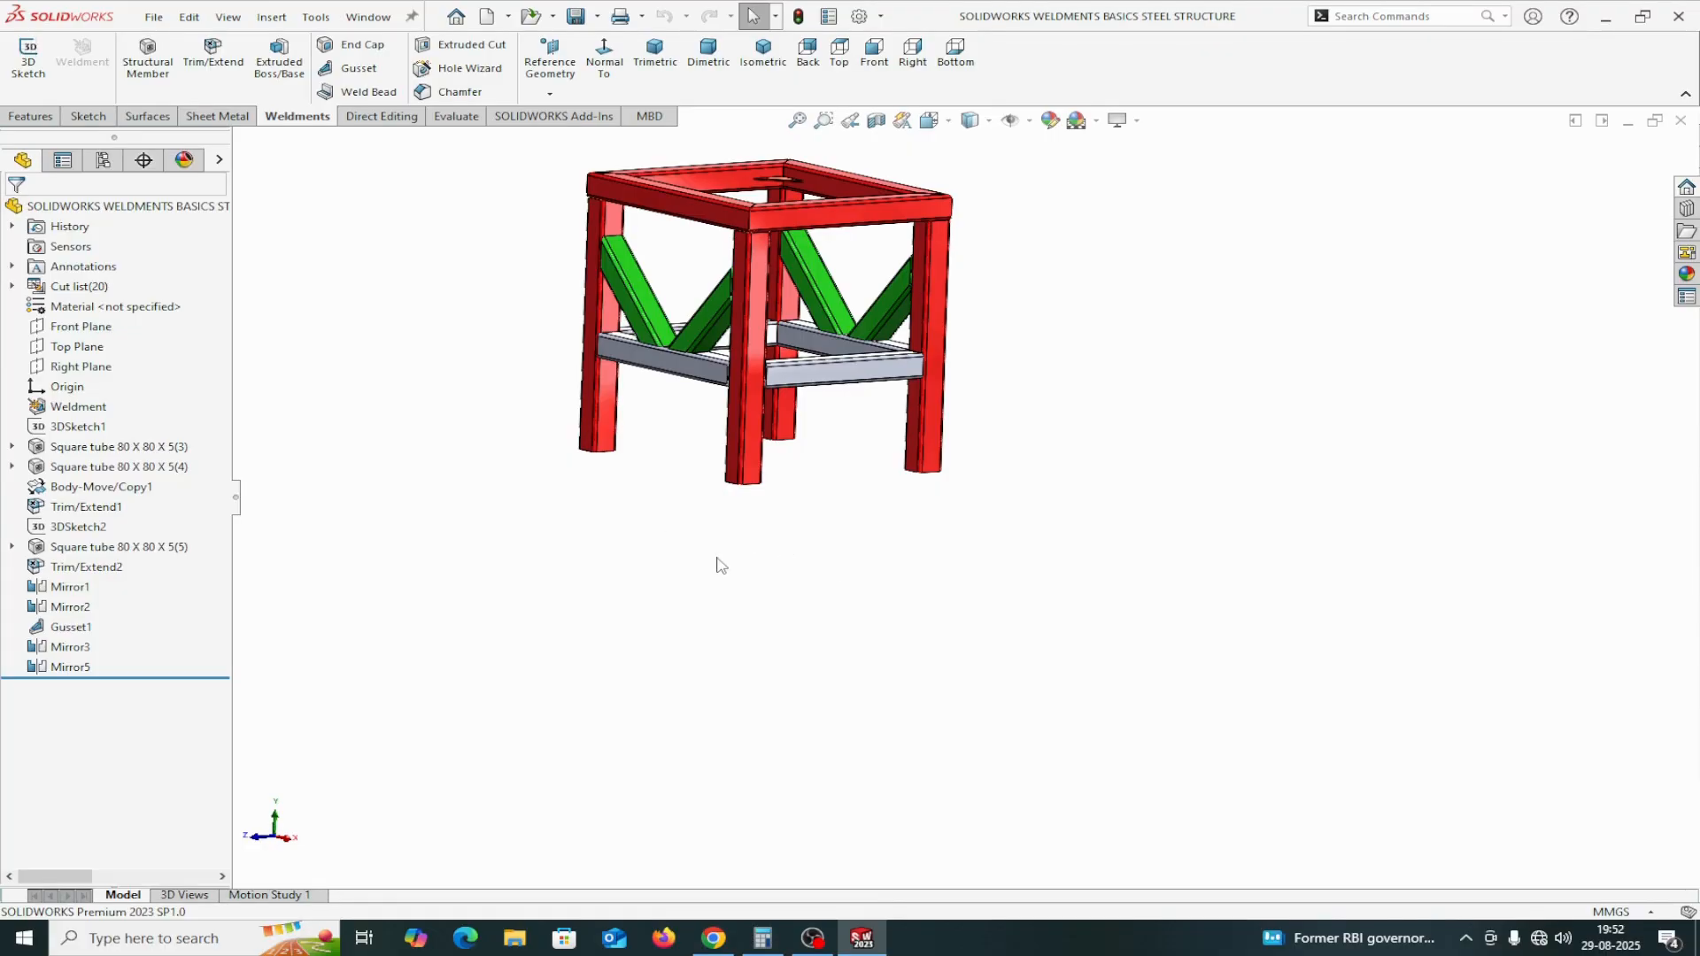
{"action": "scroll", "coordinate": [885, 543], "scroll_direction": "down", "scroll_amount": 3}
{"action": "middle_click_drag", "start_coordinate": [902, 535], "coordinate": [809, 493]}
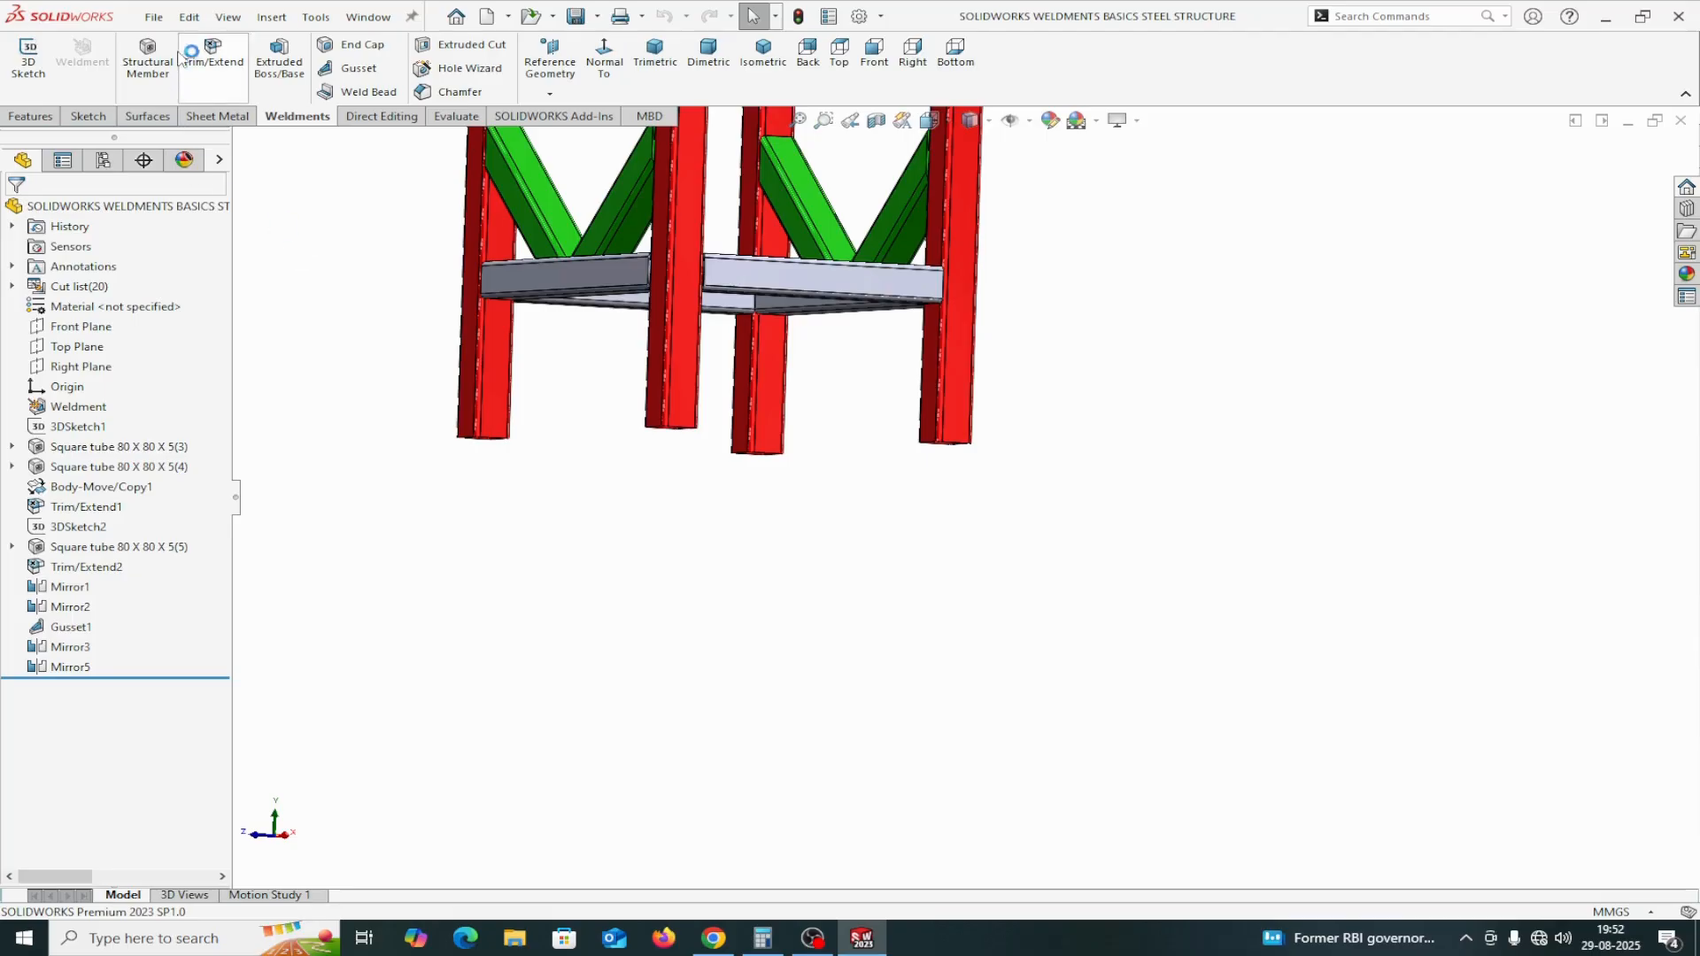
Create a new part document and set its background scene to Plain White
{"action": "left_click", "coordinate": [154, 16]}
{"action": "mouse_move", "coordinate": [188, 18]}
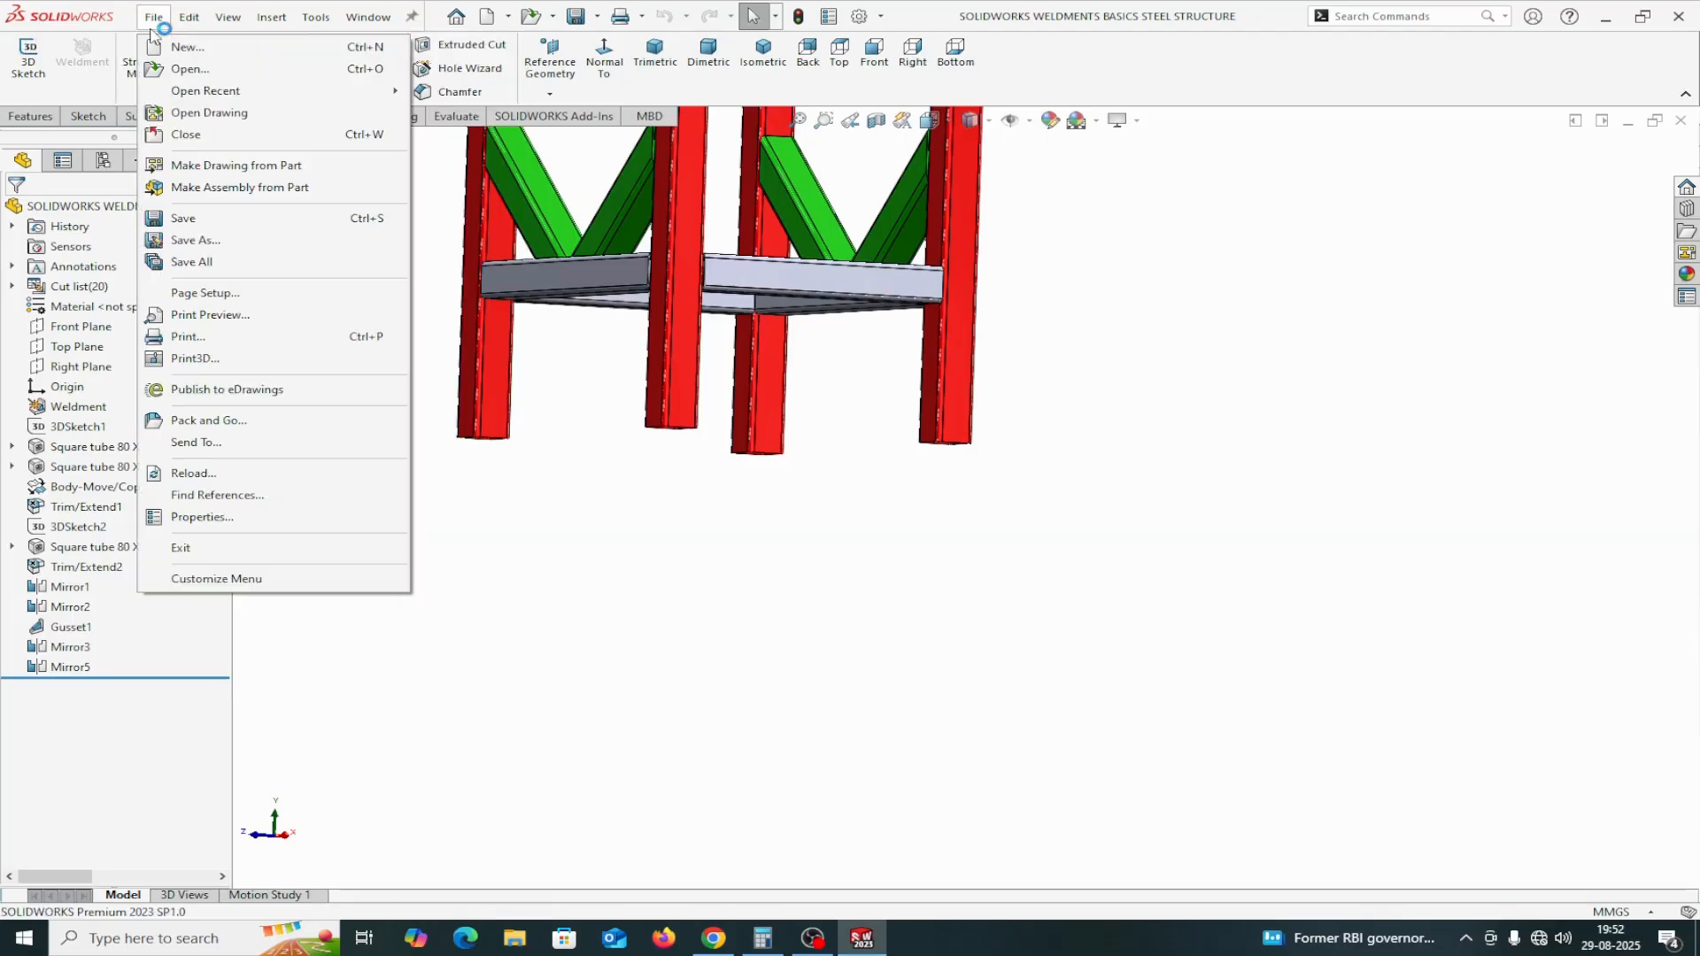
{"action": "left_click", "coordinate": [177, 46]}
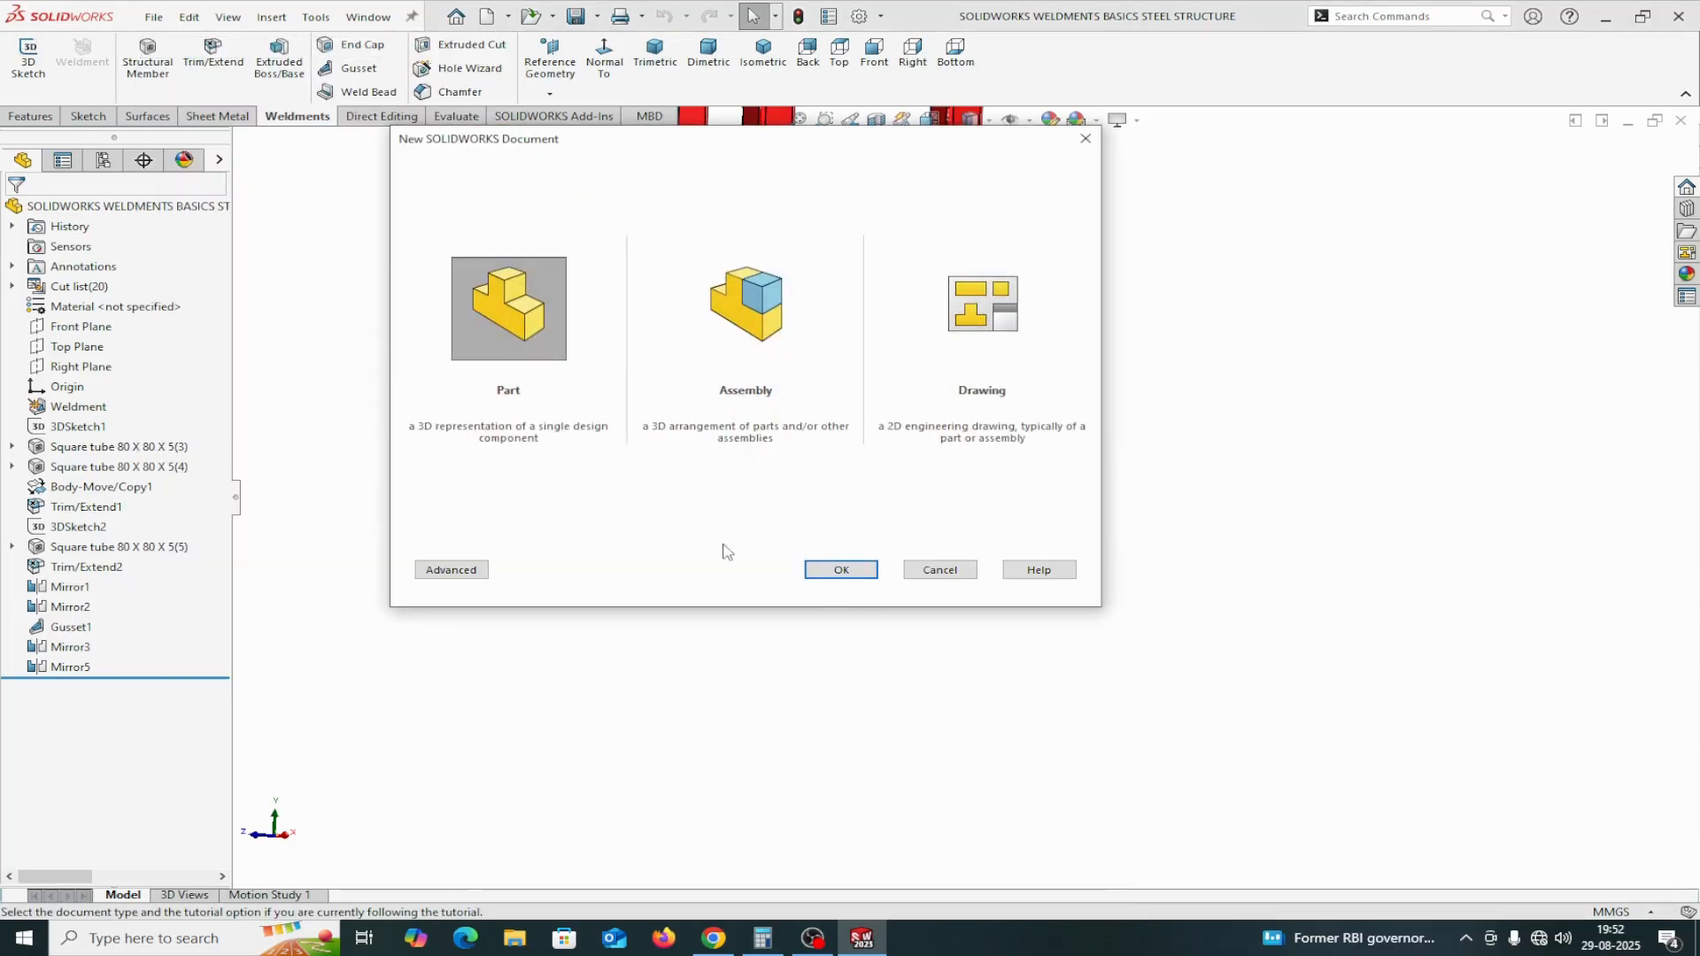
{"action": "left_click", "coordinate": [846, 571]}
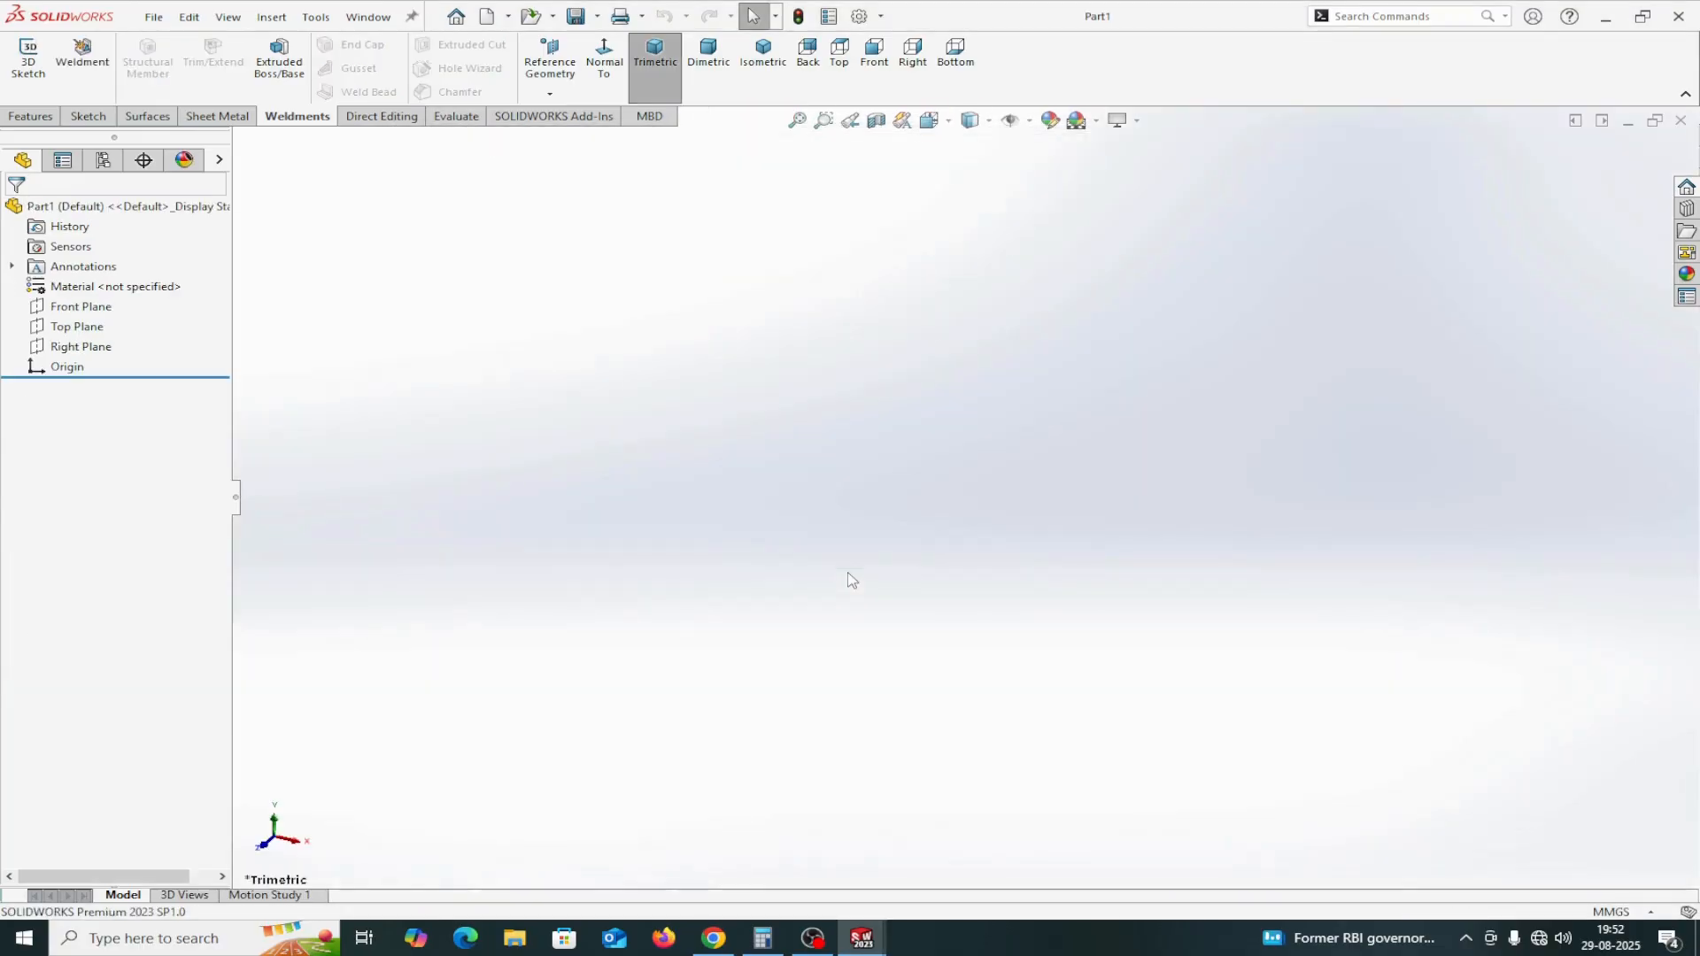
{"action": "left_click", "coordinate": [1096, 122]}
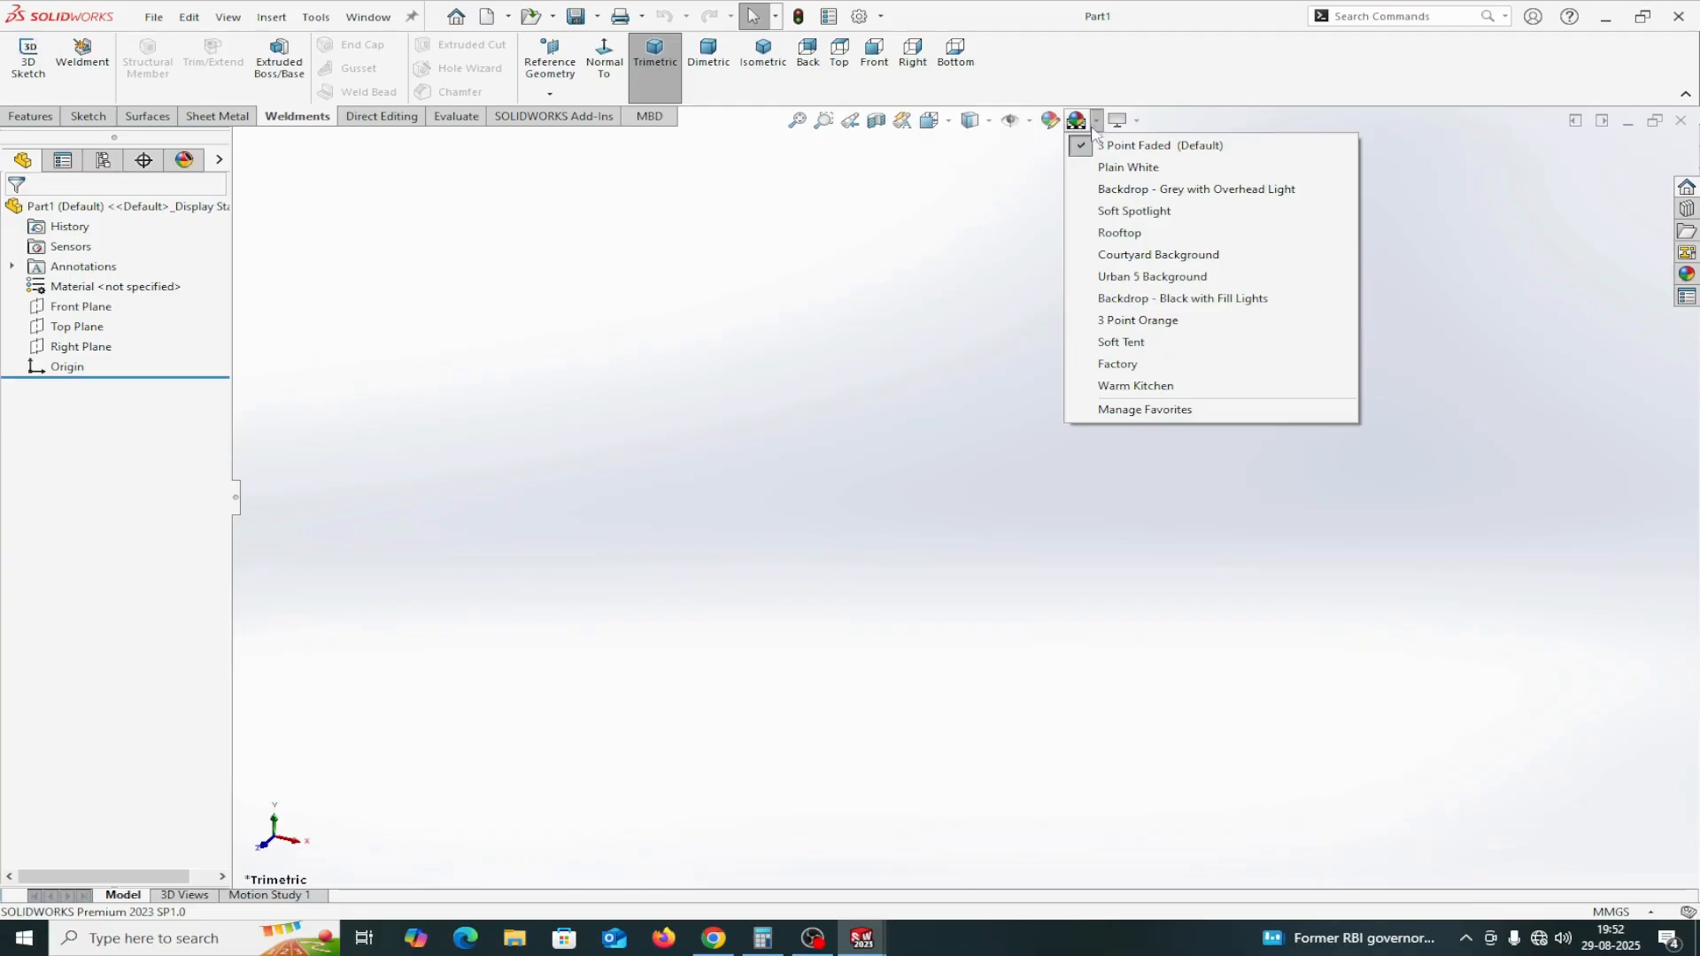
{"action": "left_click", "coordinate": [1107, 165]}
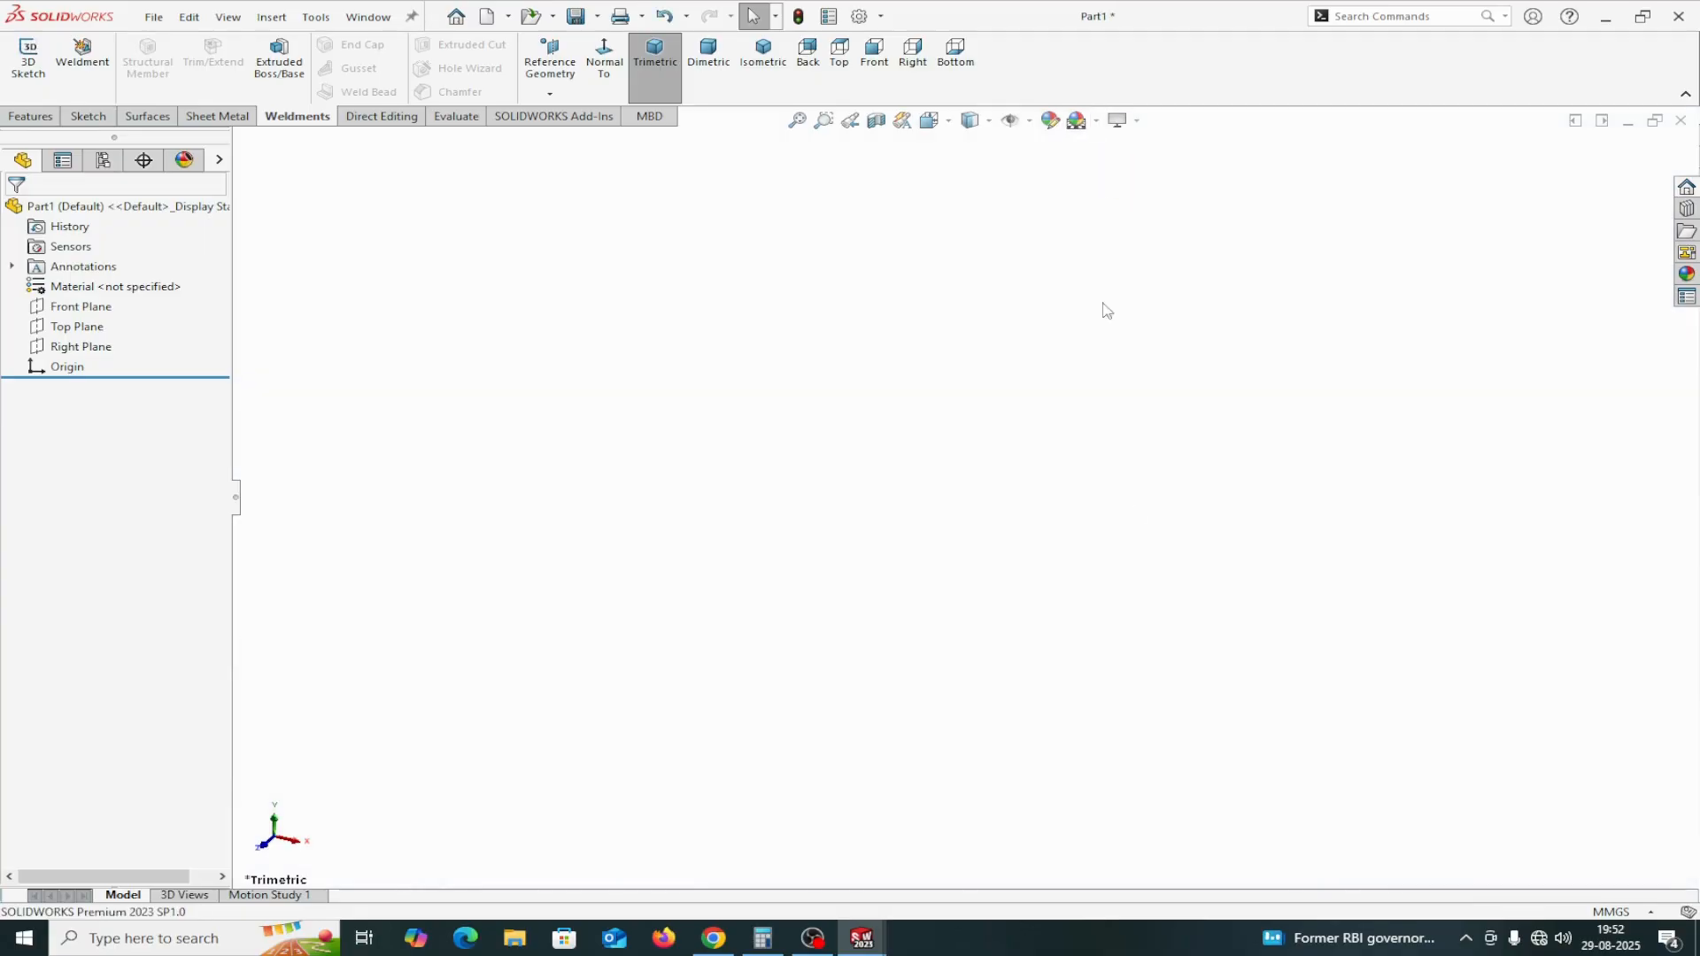
{"action": "left_click", "coordinate": [1619, 913]}
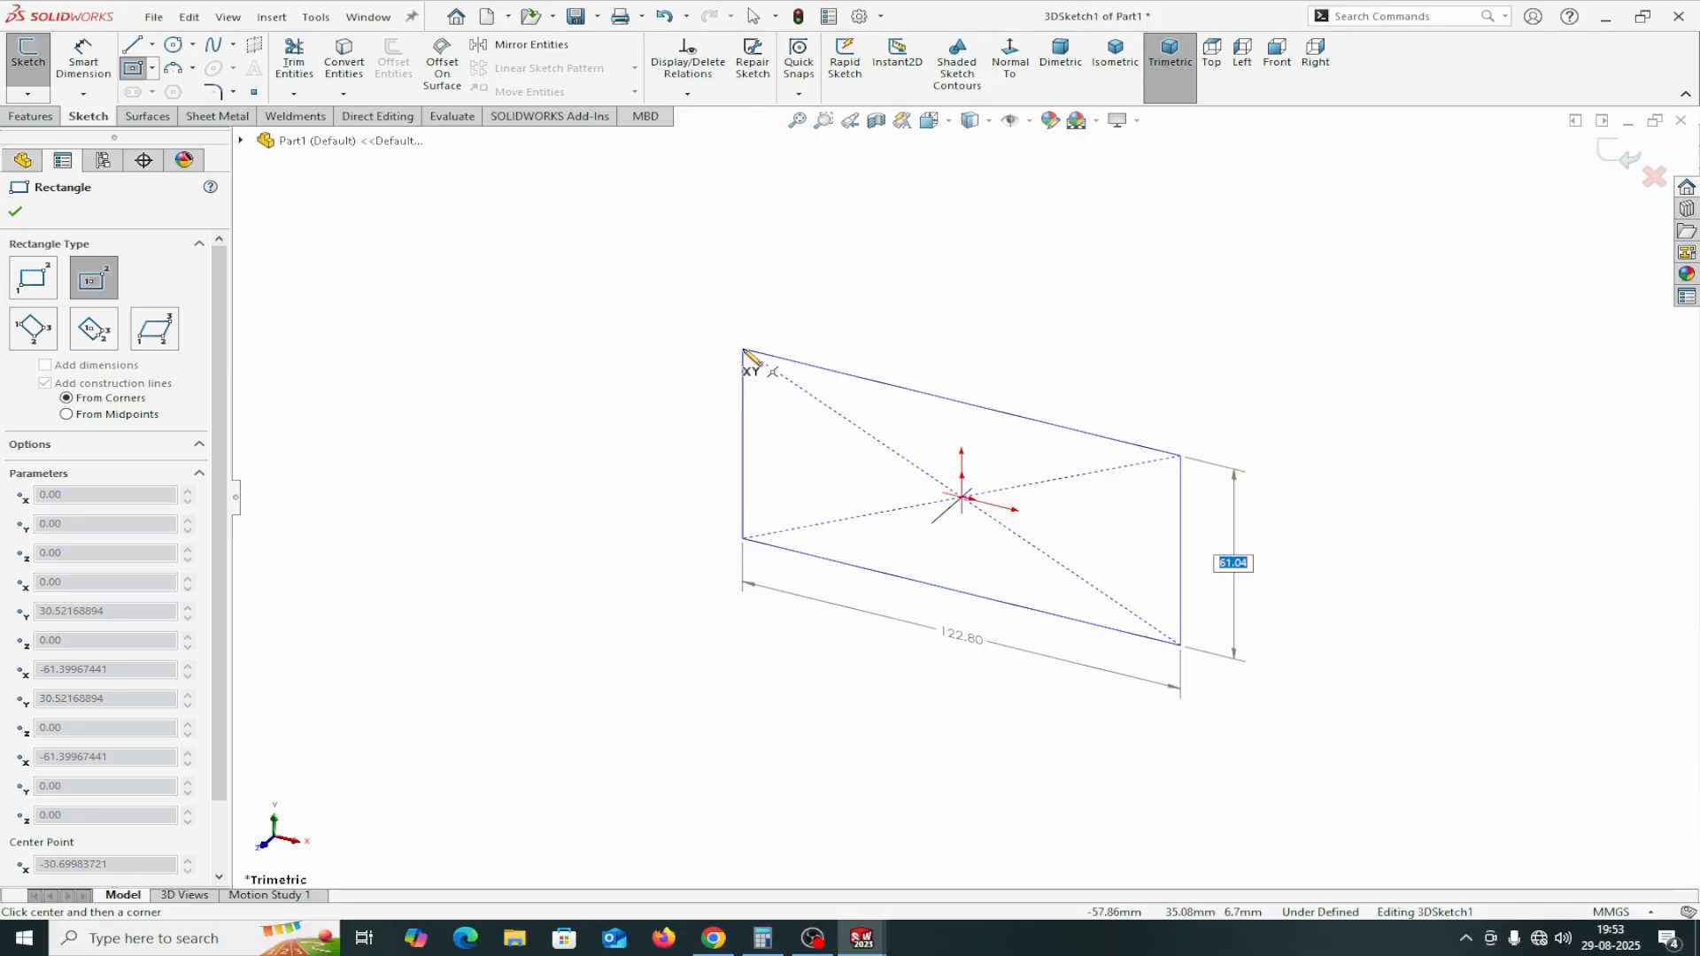
In a 3D sketch, draw a center rectangle about 193 by 147 mm on the ZX plane, centred on the origin
{"action": "key", "text": "Tab"}
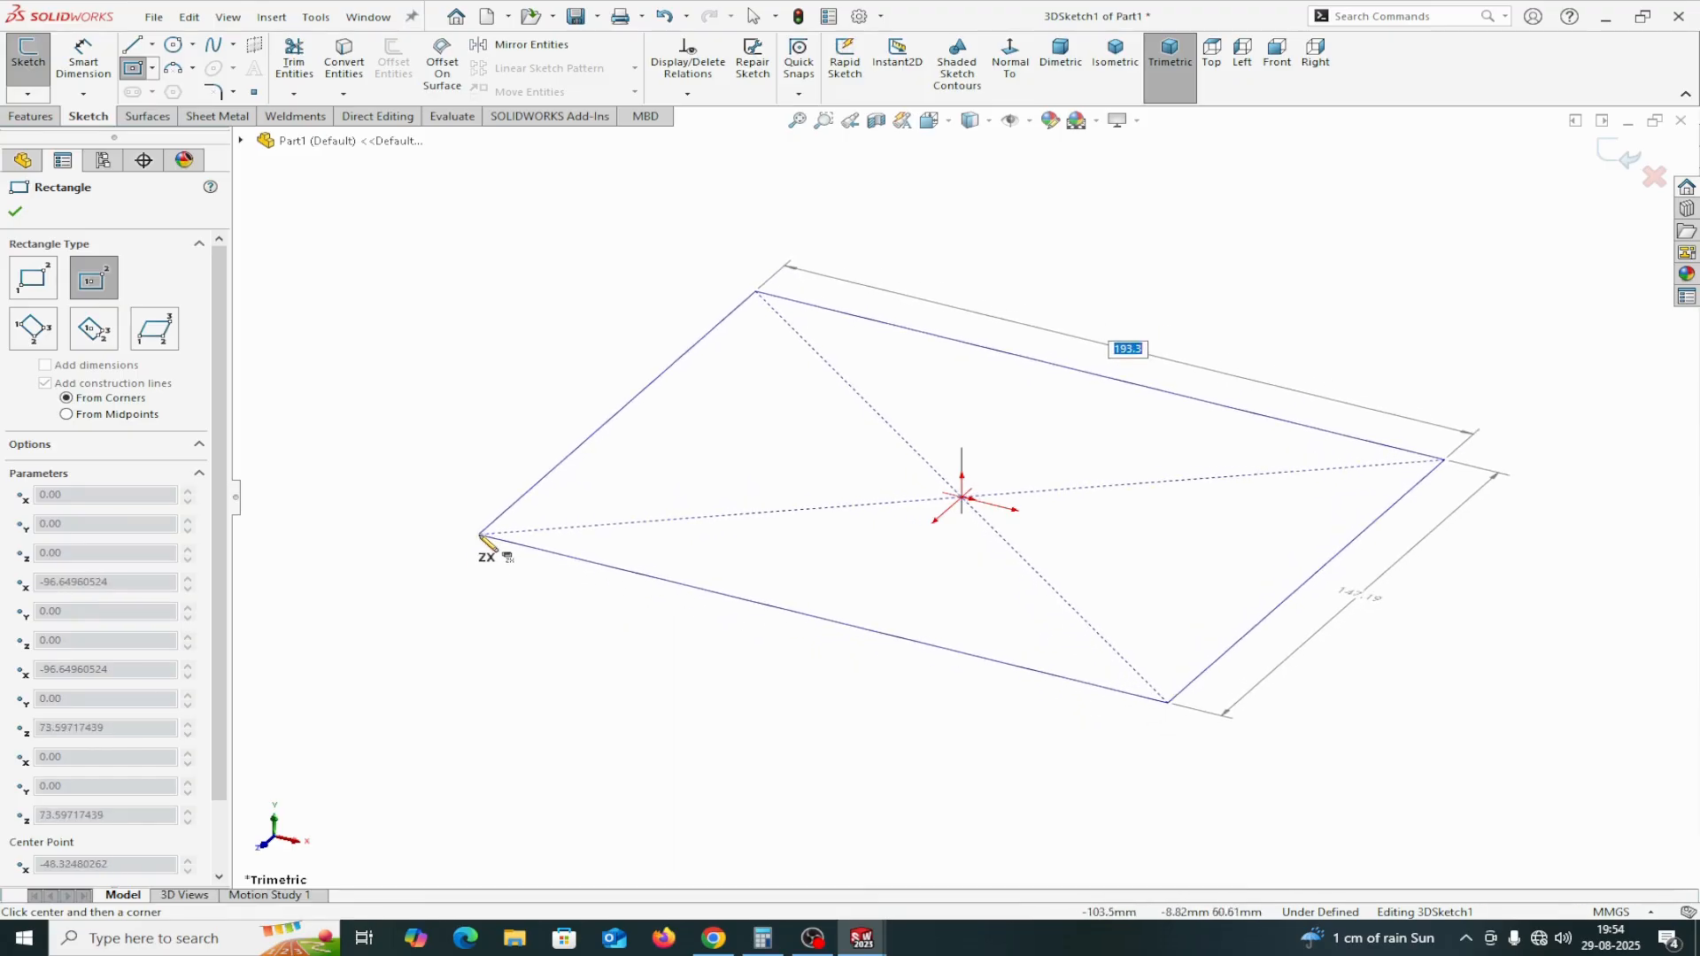
{"action": "left_click", "coordinate": [480, 537]}
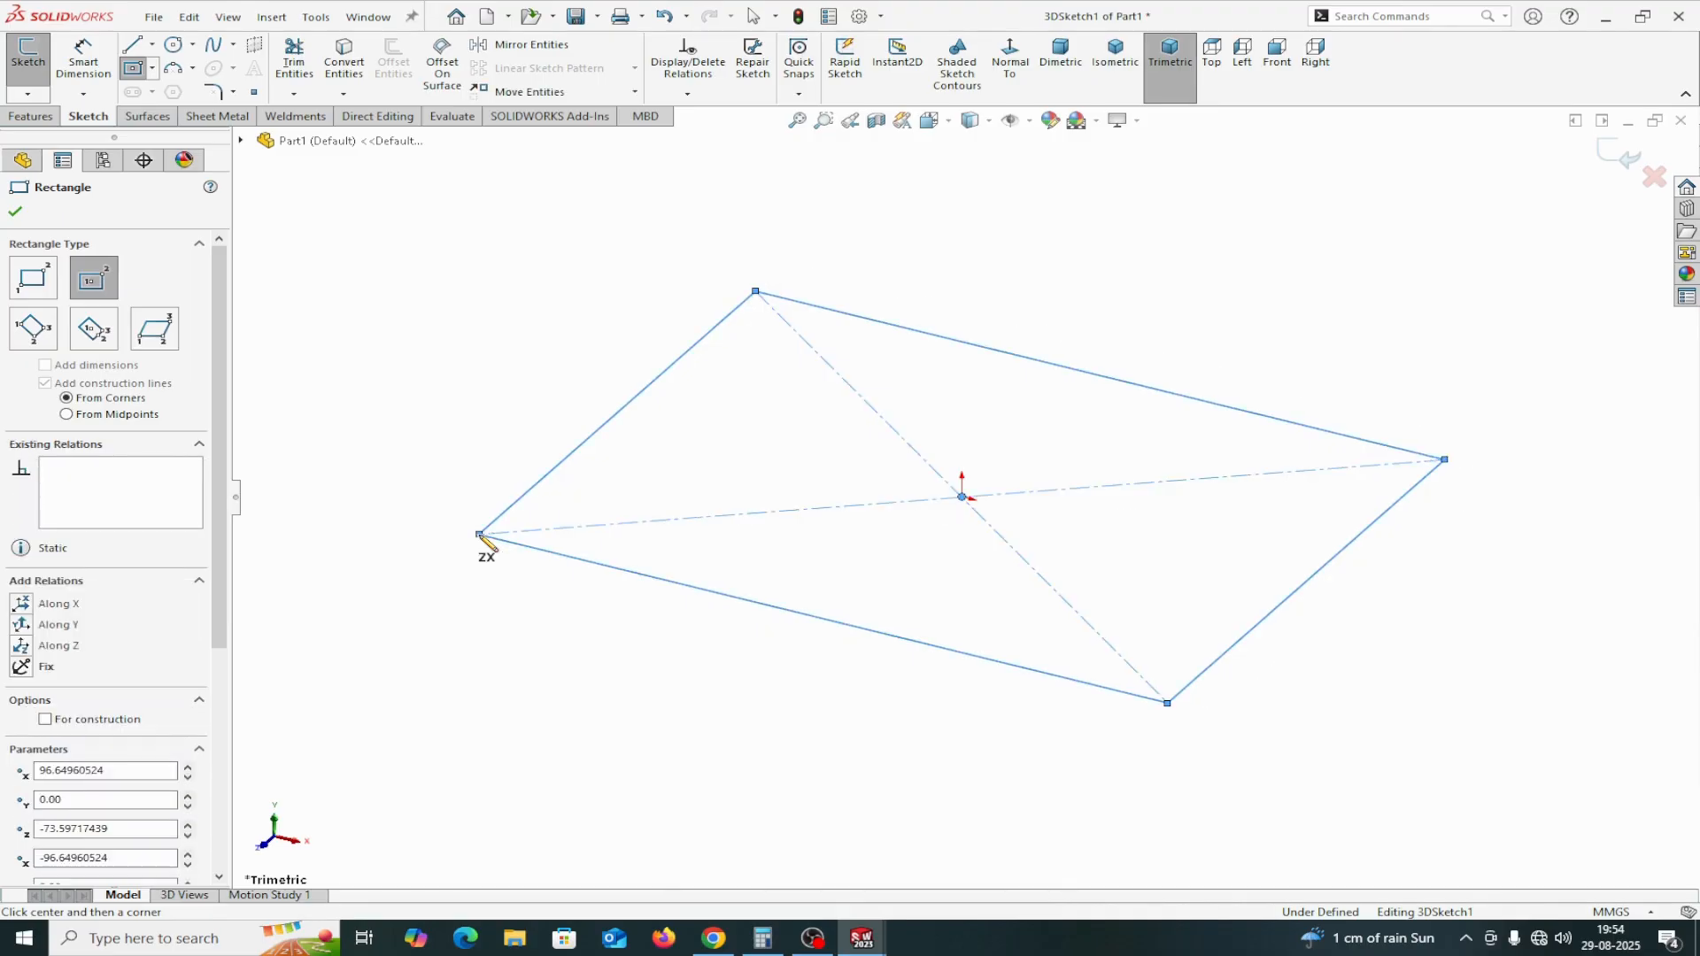
{"action": "left_click", "coordinate": [15, 212]}
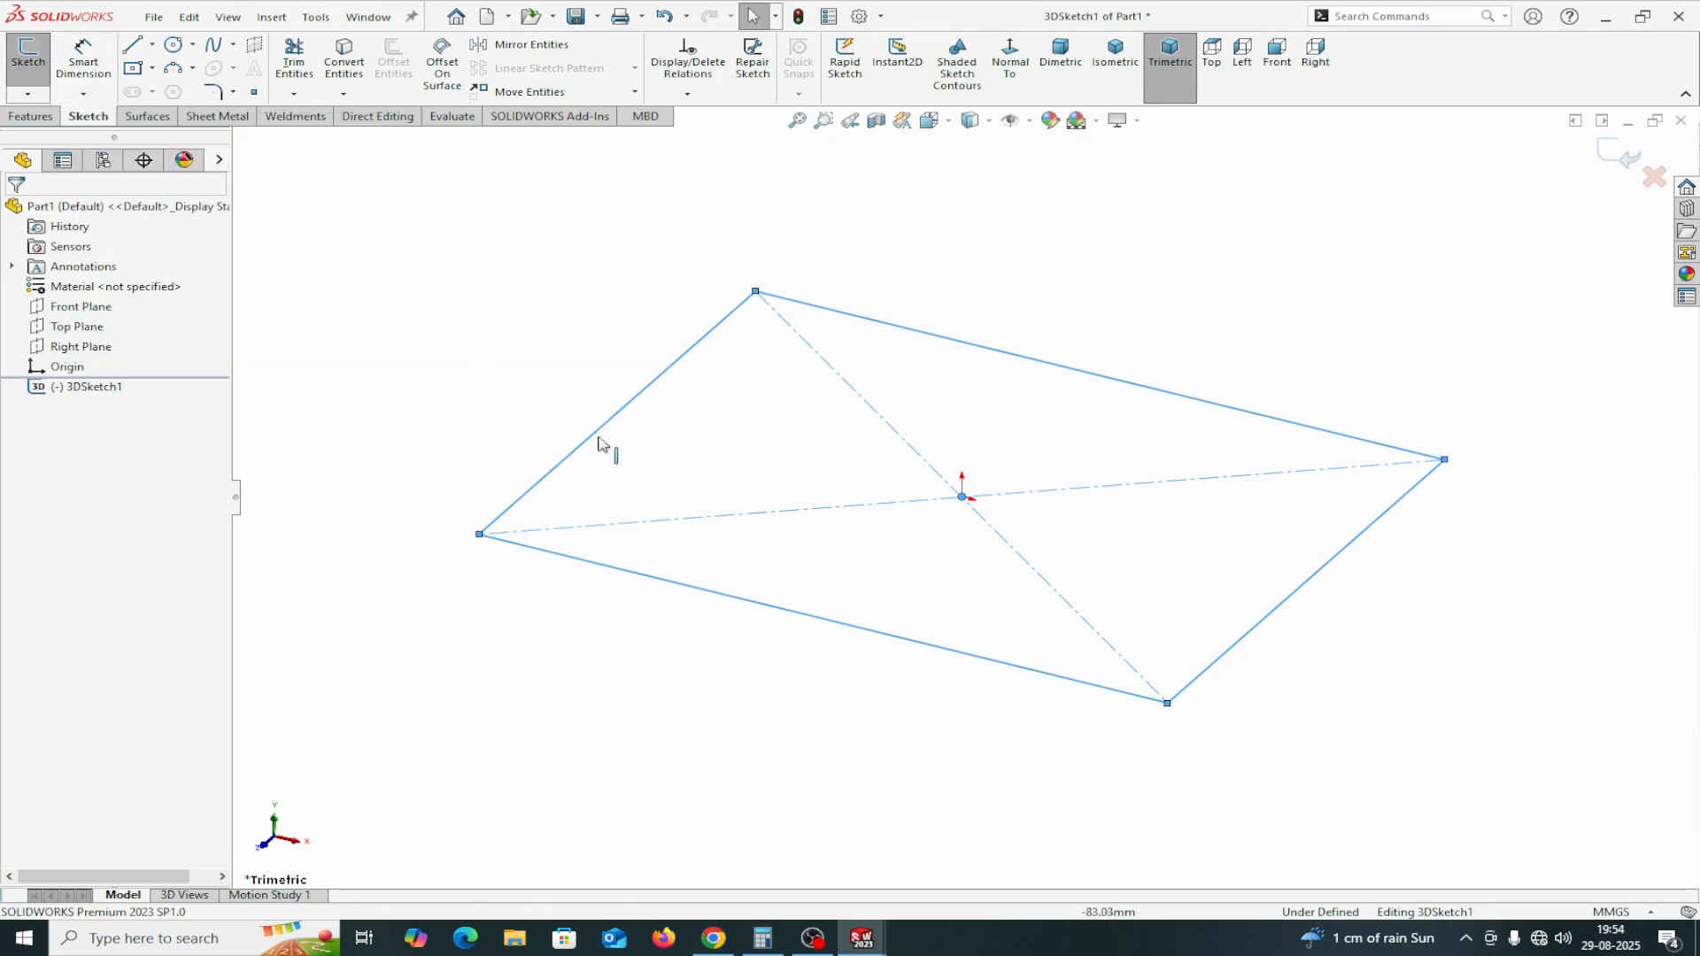
Dimension the rectangle's rear long edge and set its length to 800 mm
{"action": "left_click", "coordinate": [87, 80]}
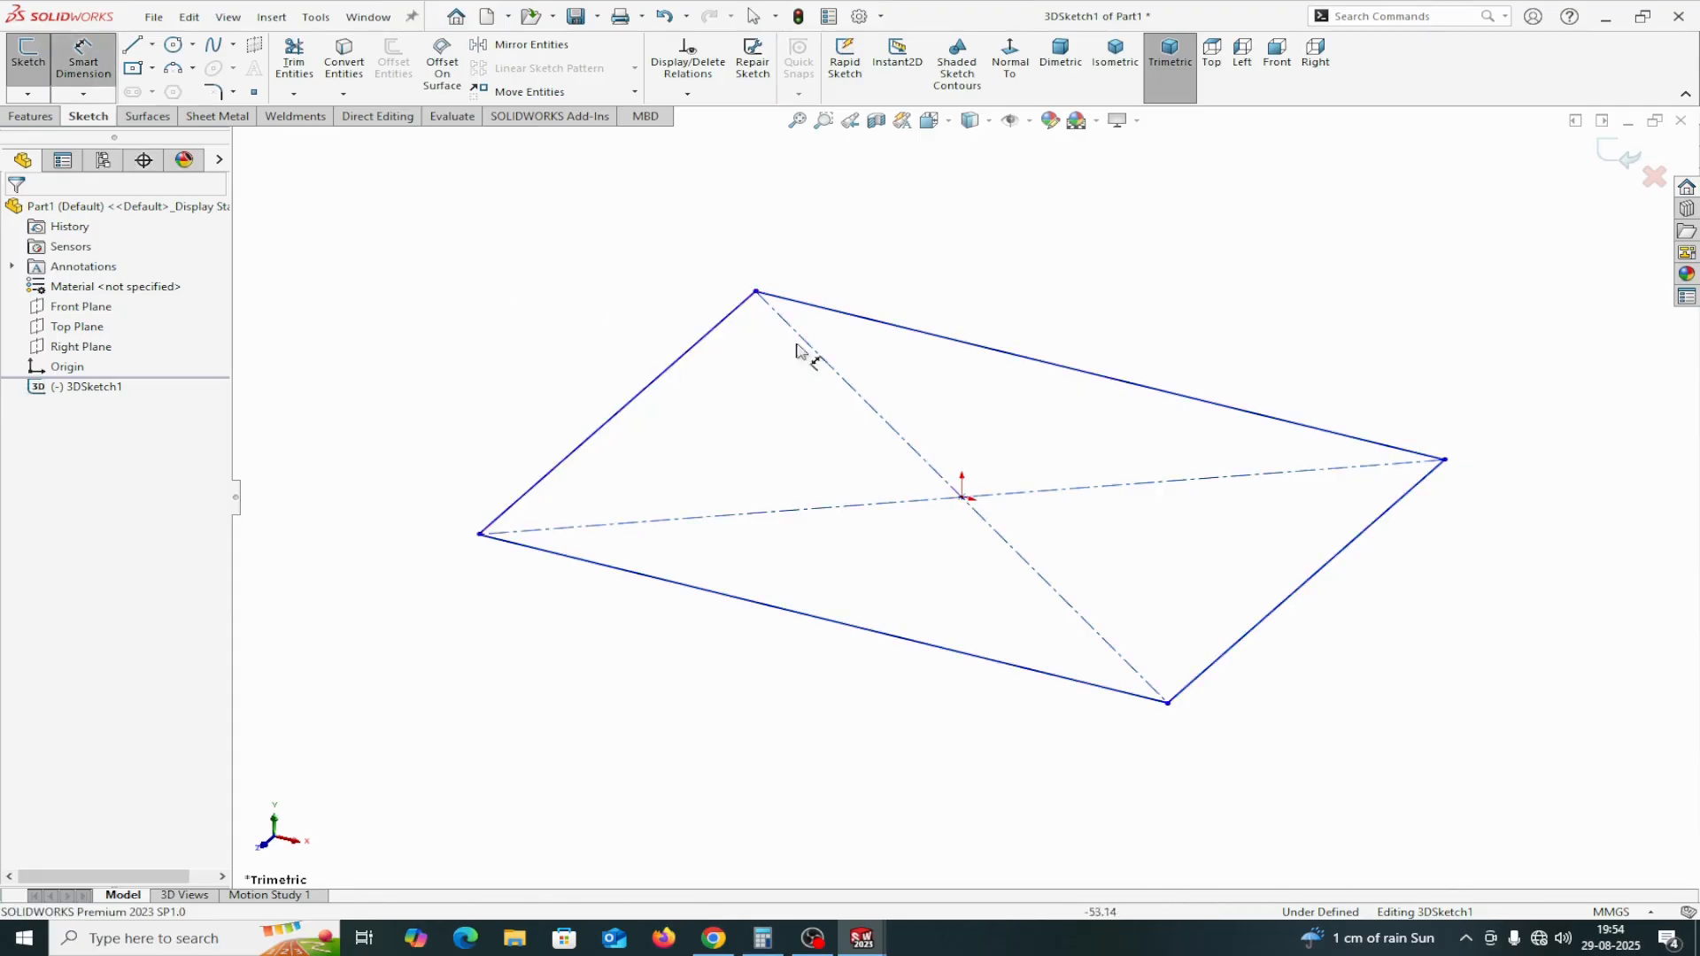
{"action": "left_click", "coordinate": [878, 323]}
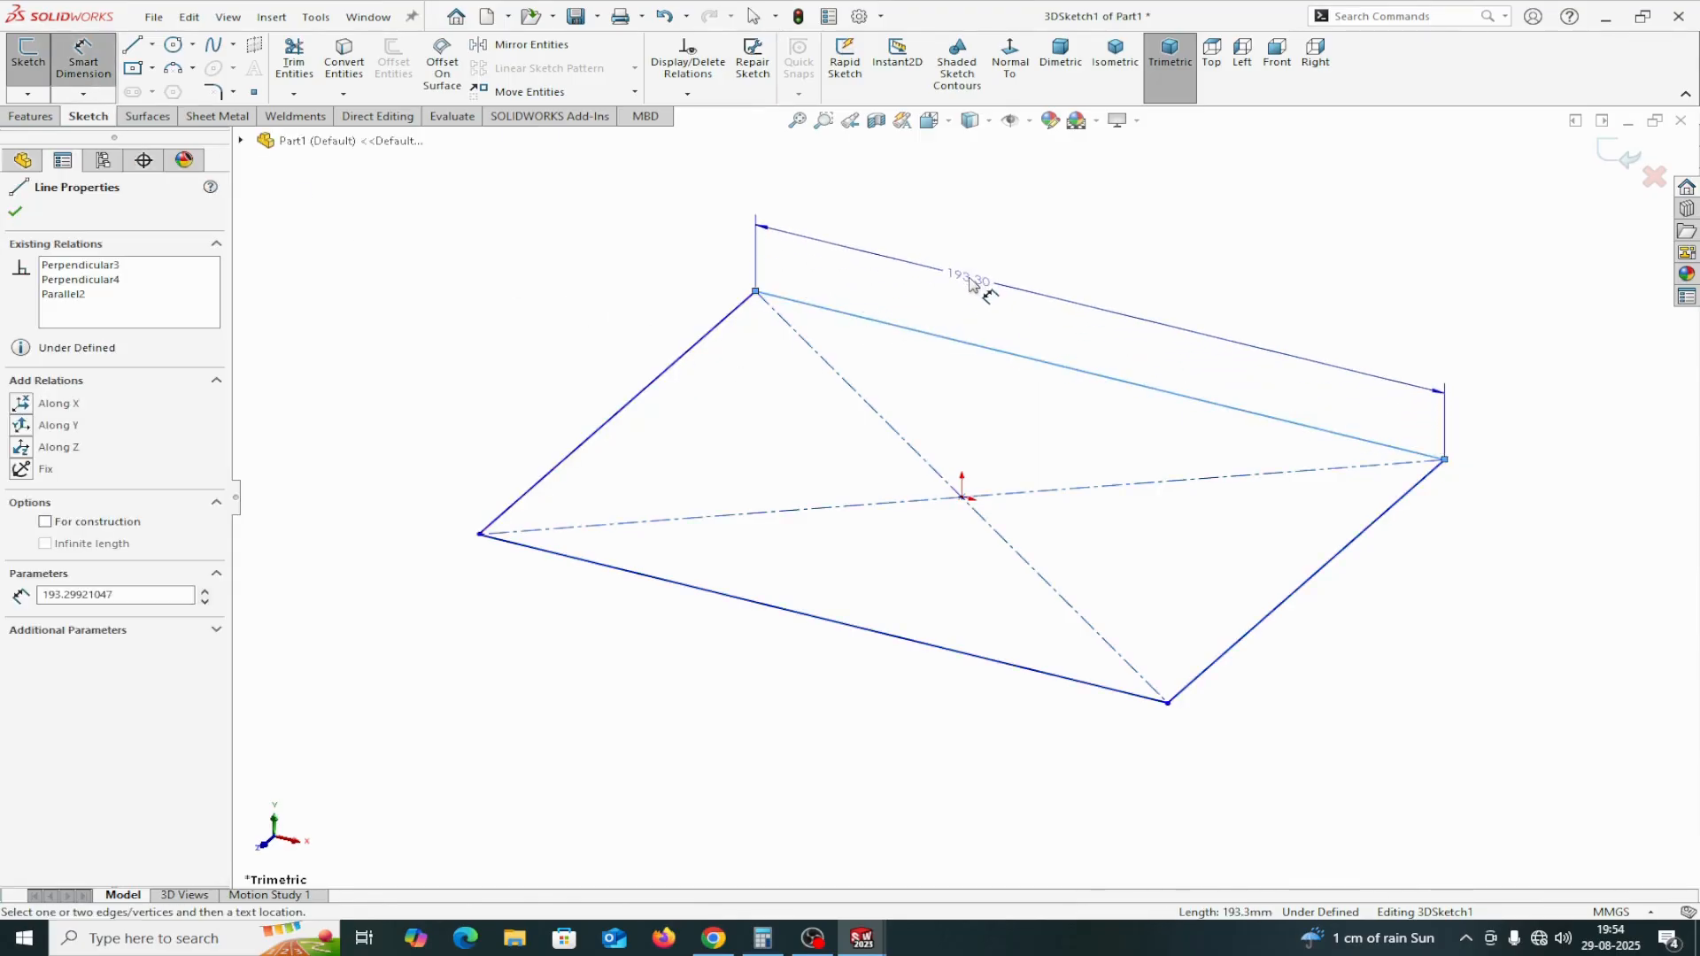
{"action": "left_click", "coordinate": [972, 283]}
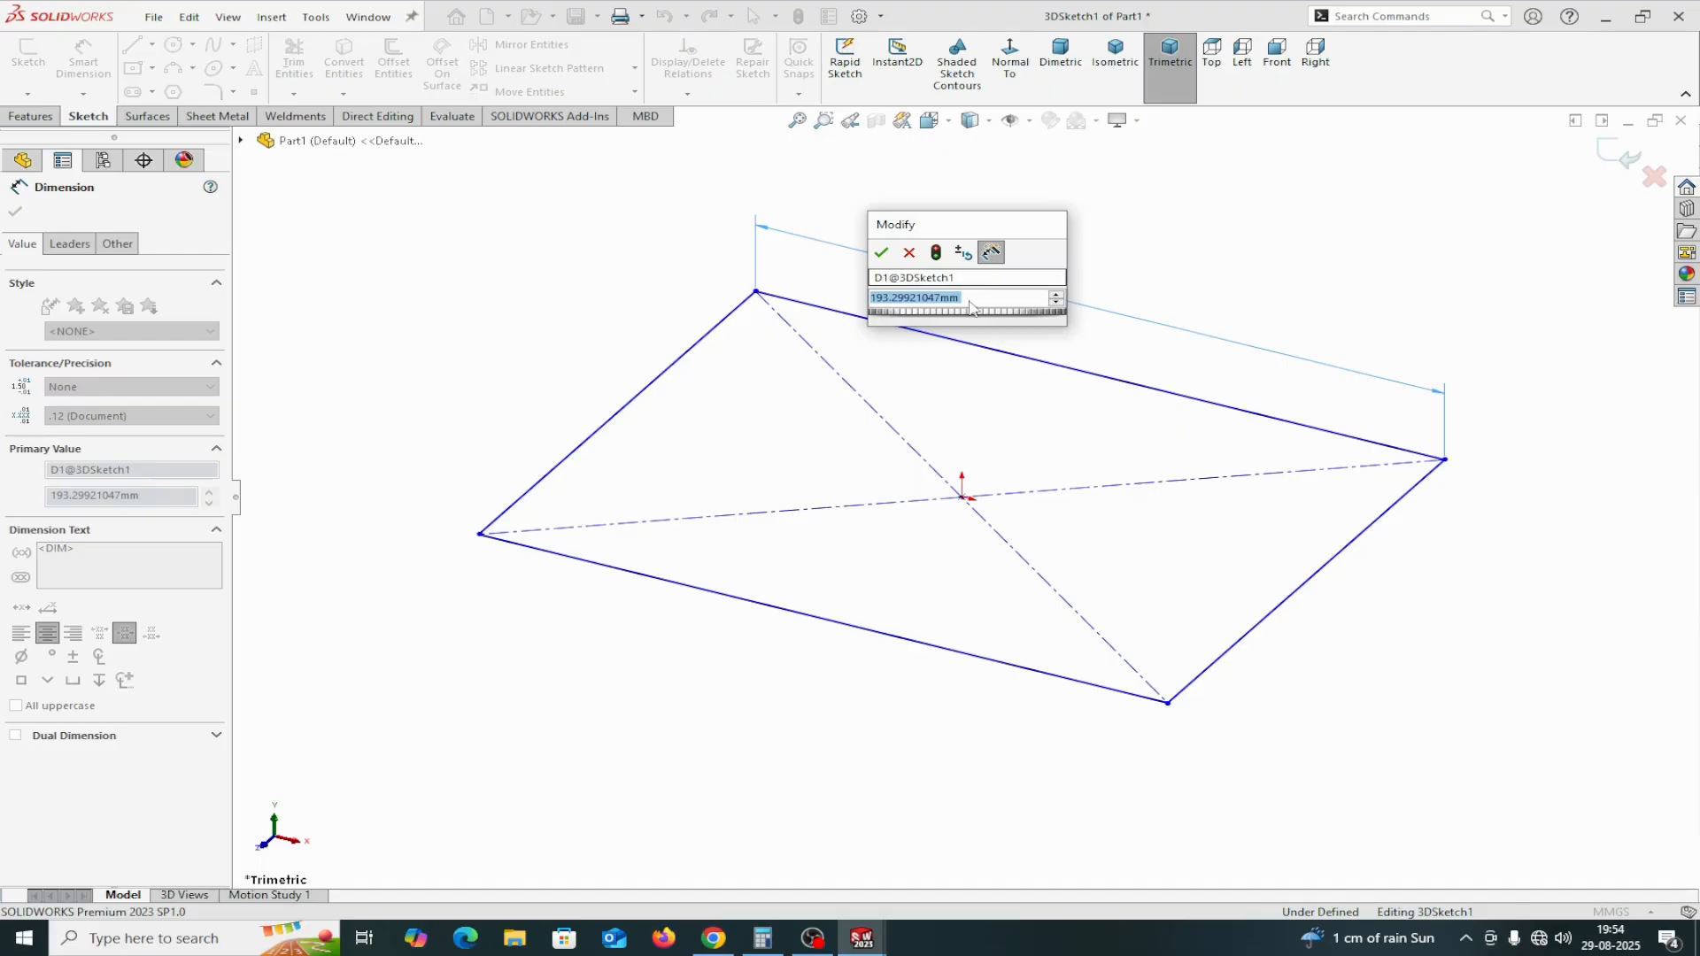
{"action": "left_click", "coordinate": [971, 300]}
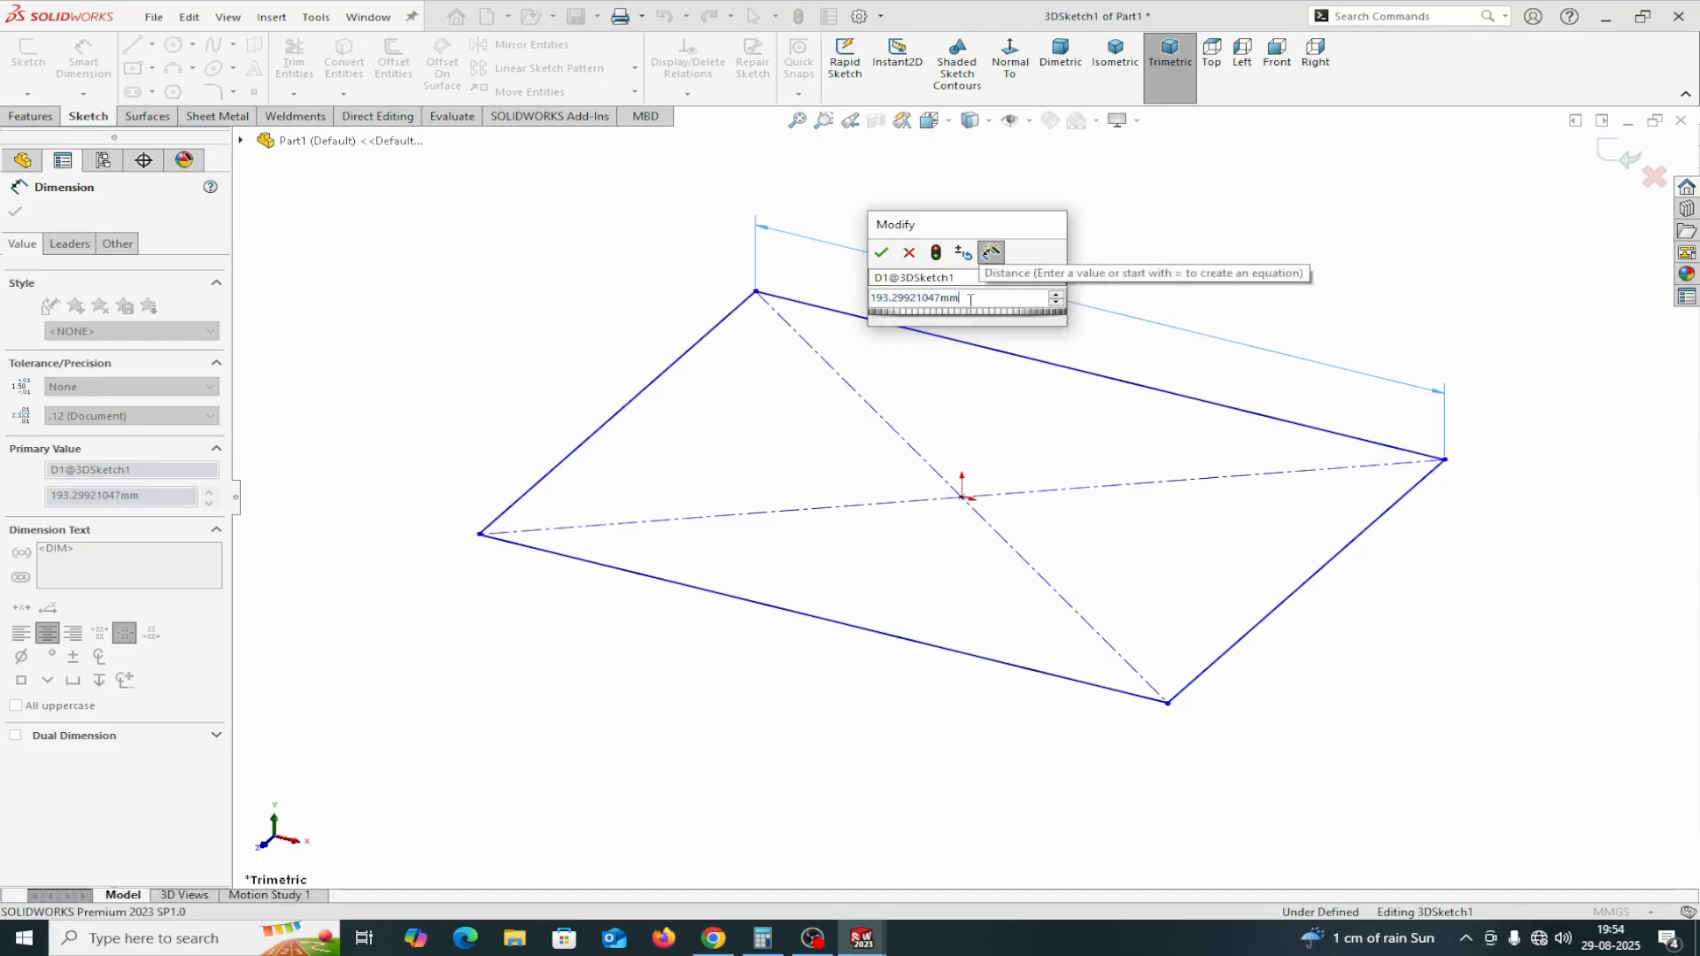
{"action": "key", "text": "BackSpace"}
{"action": "key", "text": "BackSpace"}
{"action": "key", "text": "BackSpace"}
{"action": "key", "text": "BackSpace"}
{"action": "key", "text": "BackSpace"}
{"action": "key", "text": "BackSpace"}
{"action": "key", "text": "BackSpace"}
{"action": "key", "text": "BackSpace"}
{"action": "key", "text": "BackSpace"}
{"action": "key", "text": "BackSpace"}
{"action": "key", "text": "BackSpace"}
{"action": "key", "text": "BackSpace"}
{"action": "key", "text": "BackSpace"}
{"action": "key", "text": "BackSpace"}
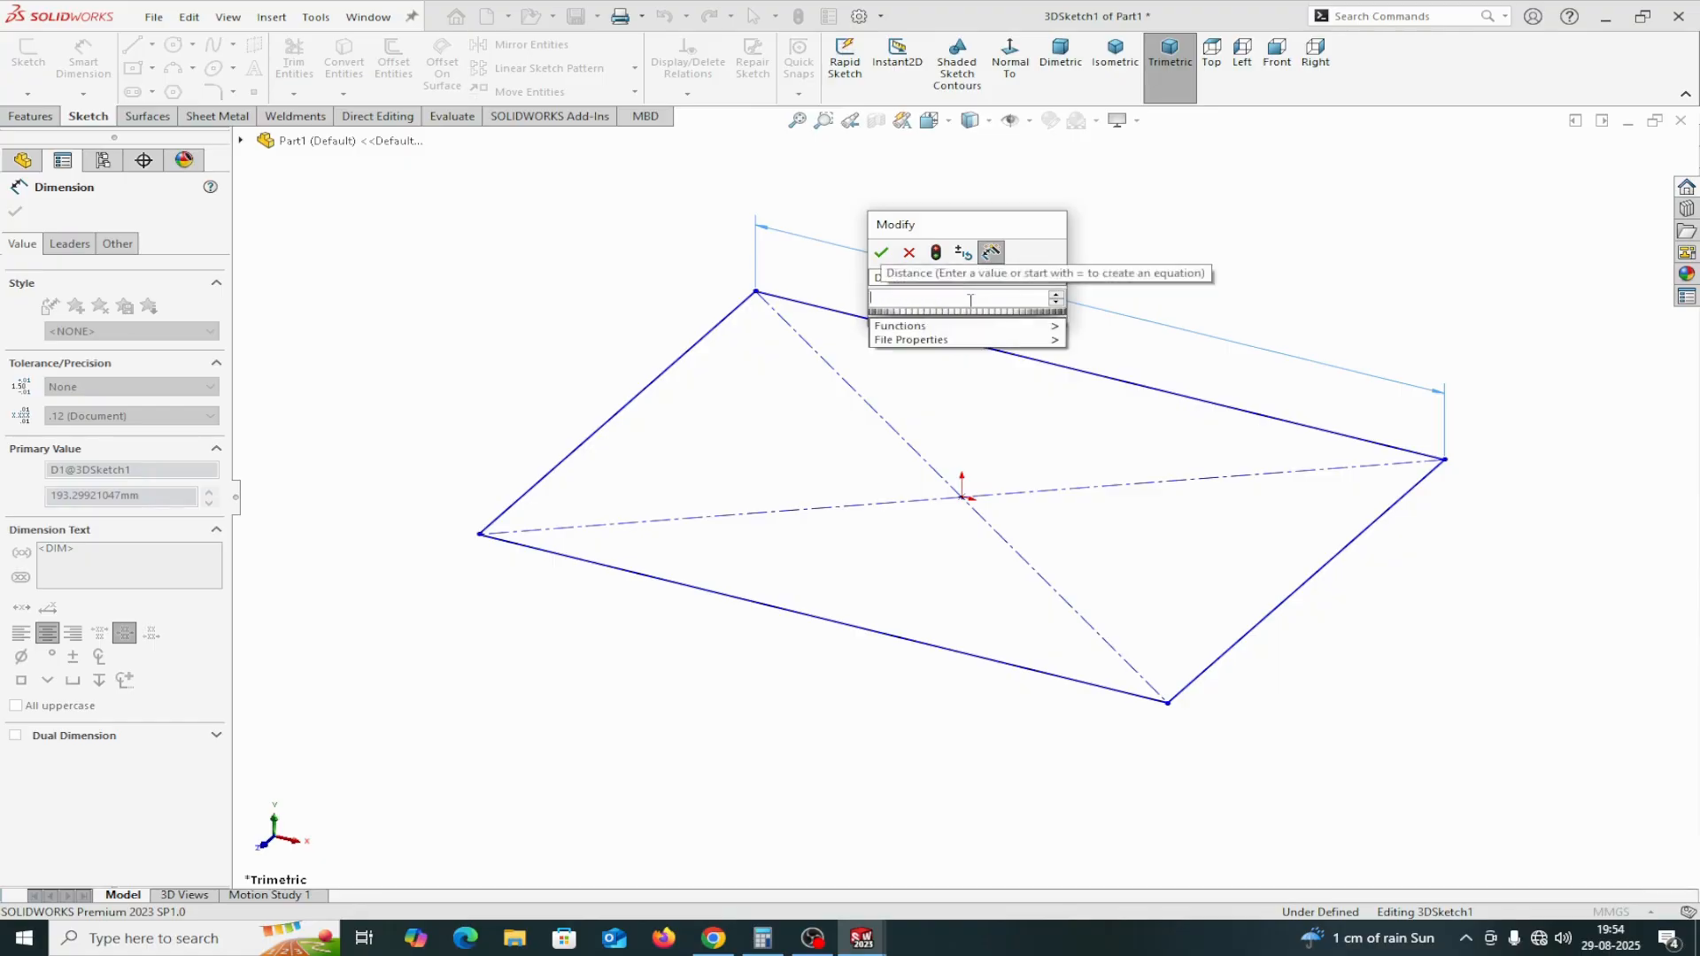
{"action": "type", "text": "800"}
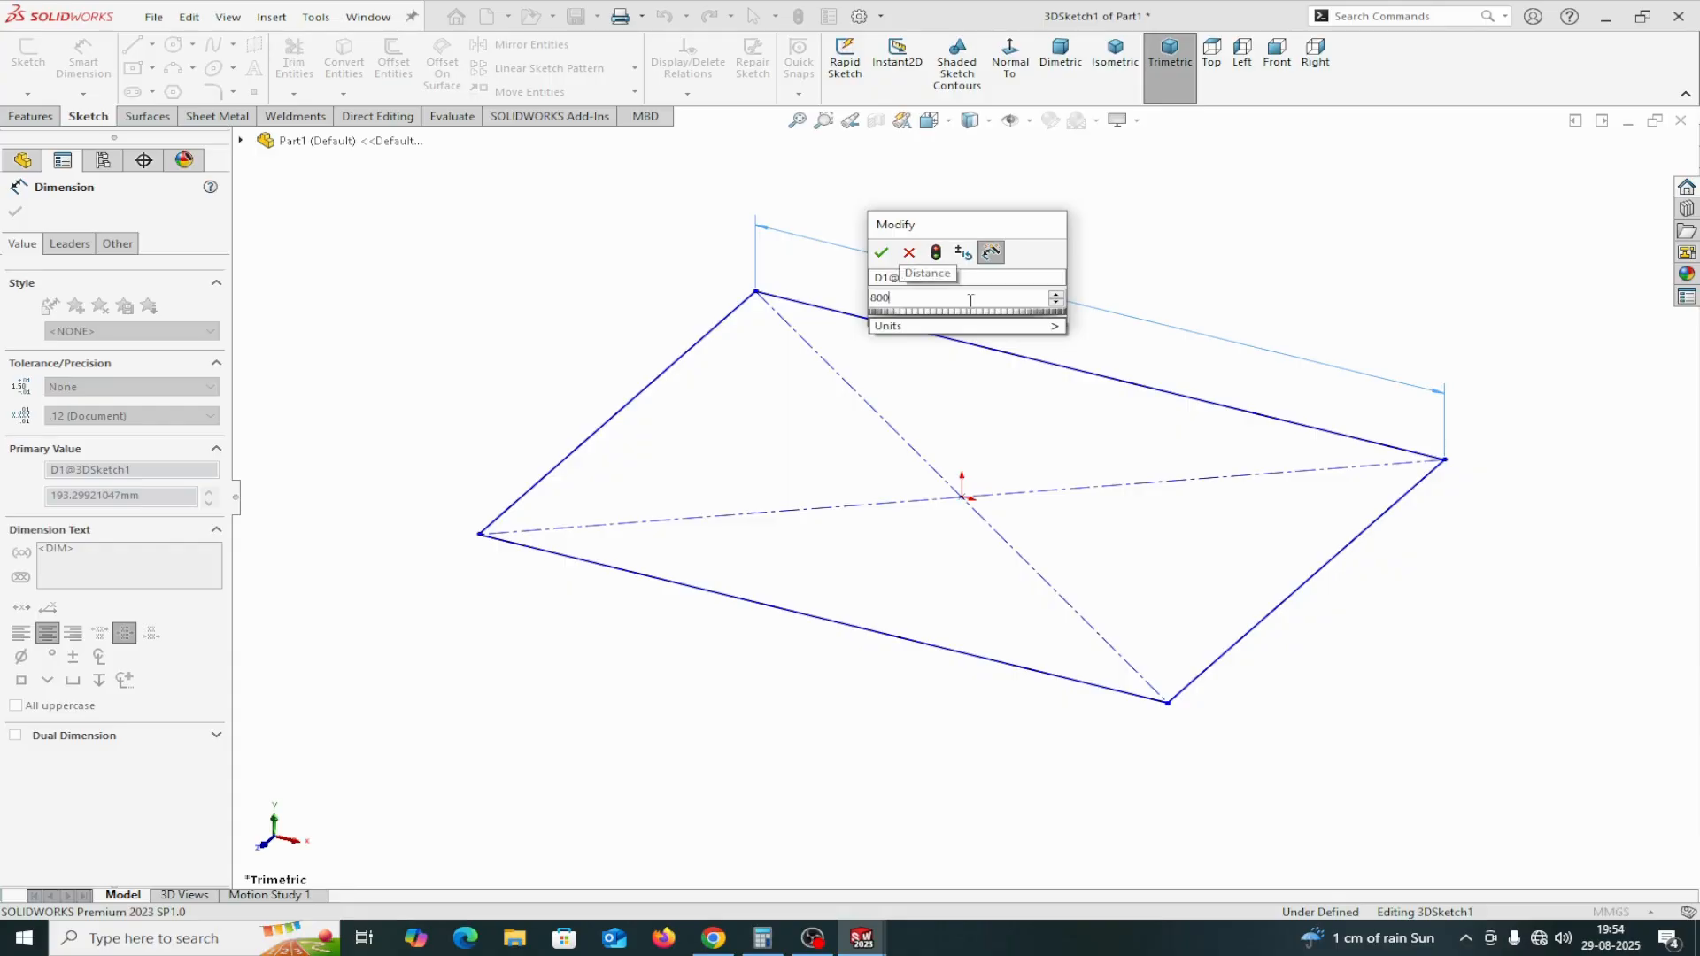
{"action": "left_click", "coordinate": [881, 253]}
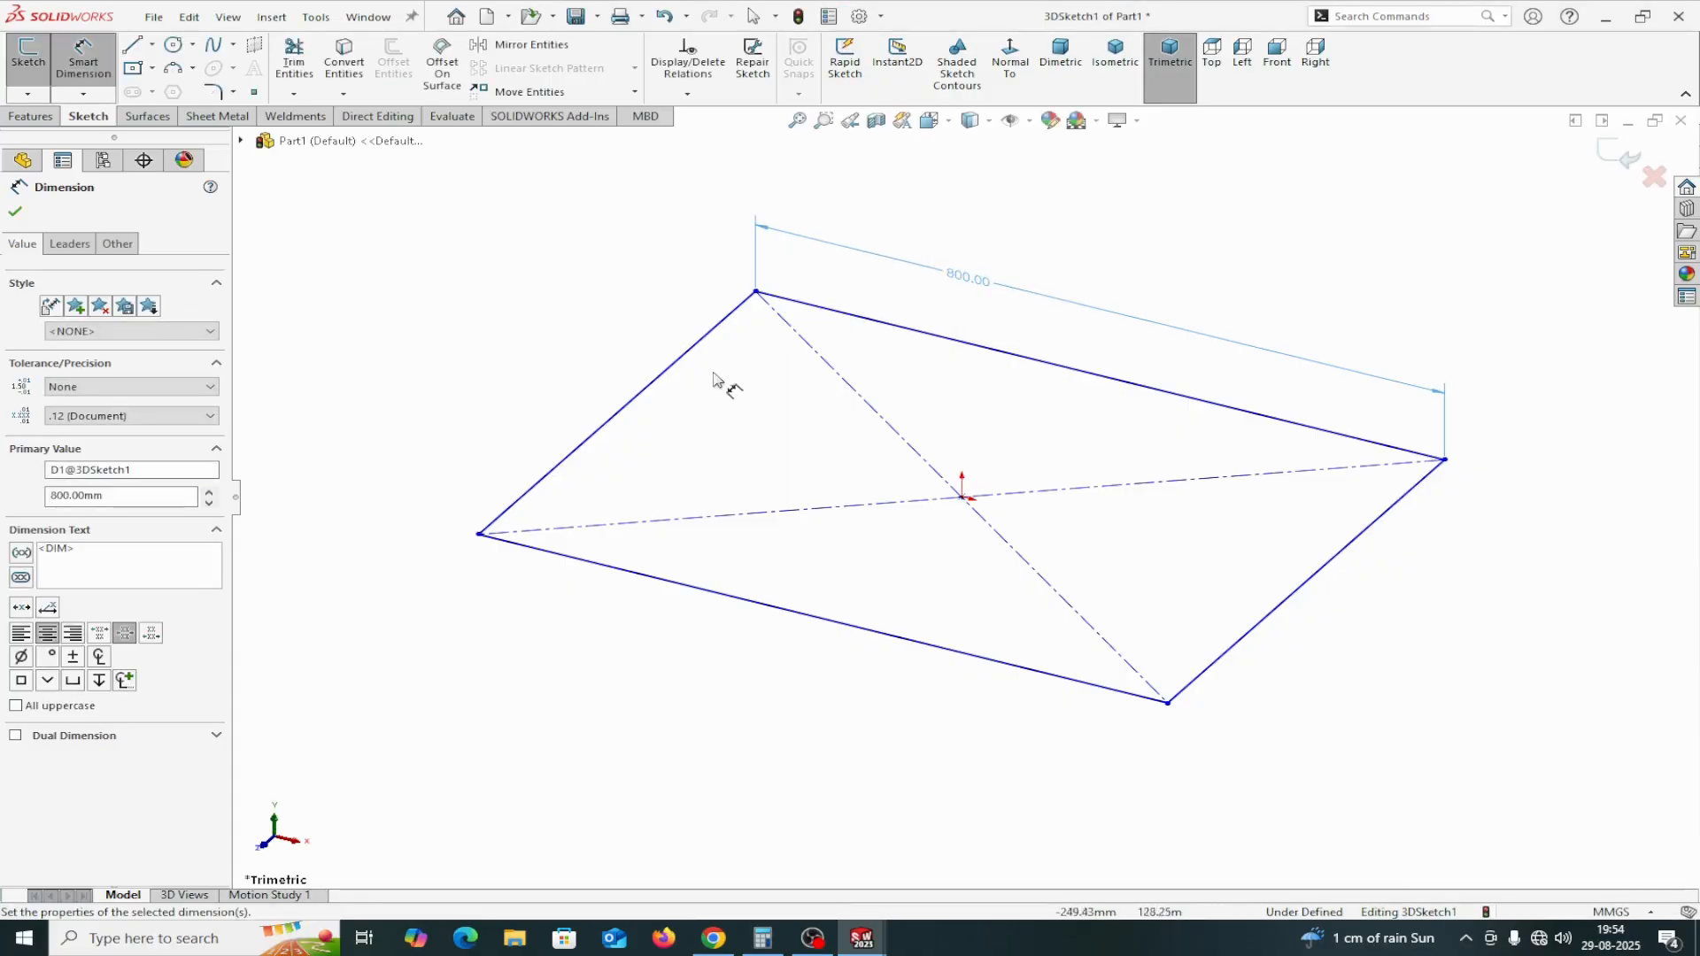
Dimension the rectangle's adjacent short edge and set its length to 700 mm
{"action": "left_click", "coordinate": [644, 394]}
{"action": "left_click", "coordinate": [494, 327]}
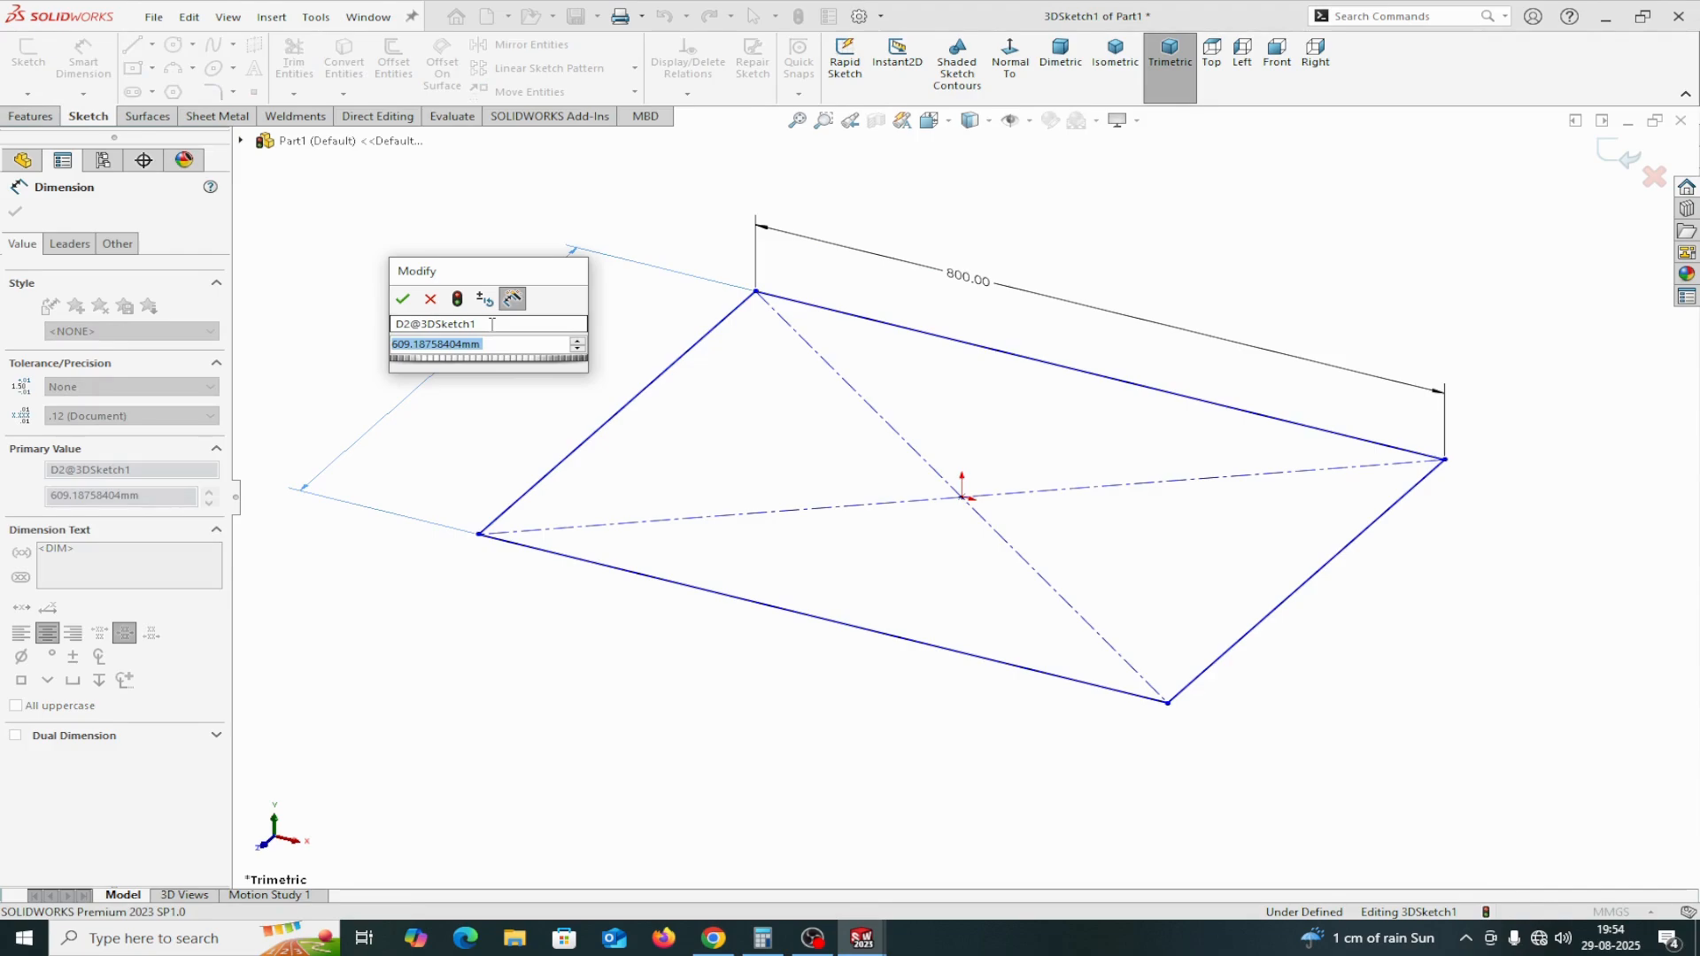
{"action": "type", "text": "700"}
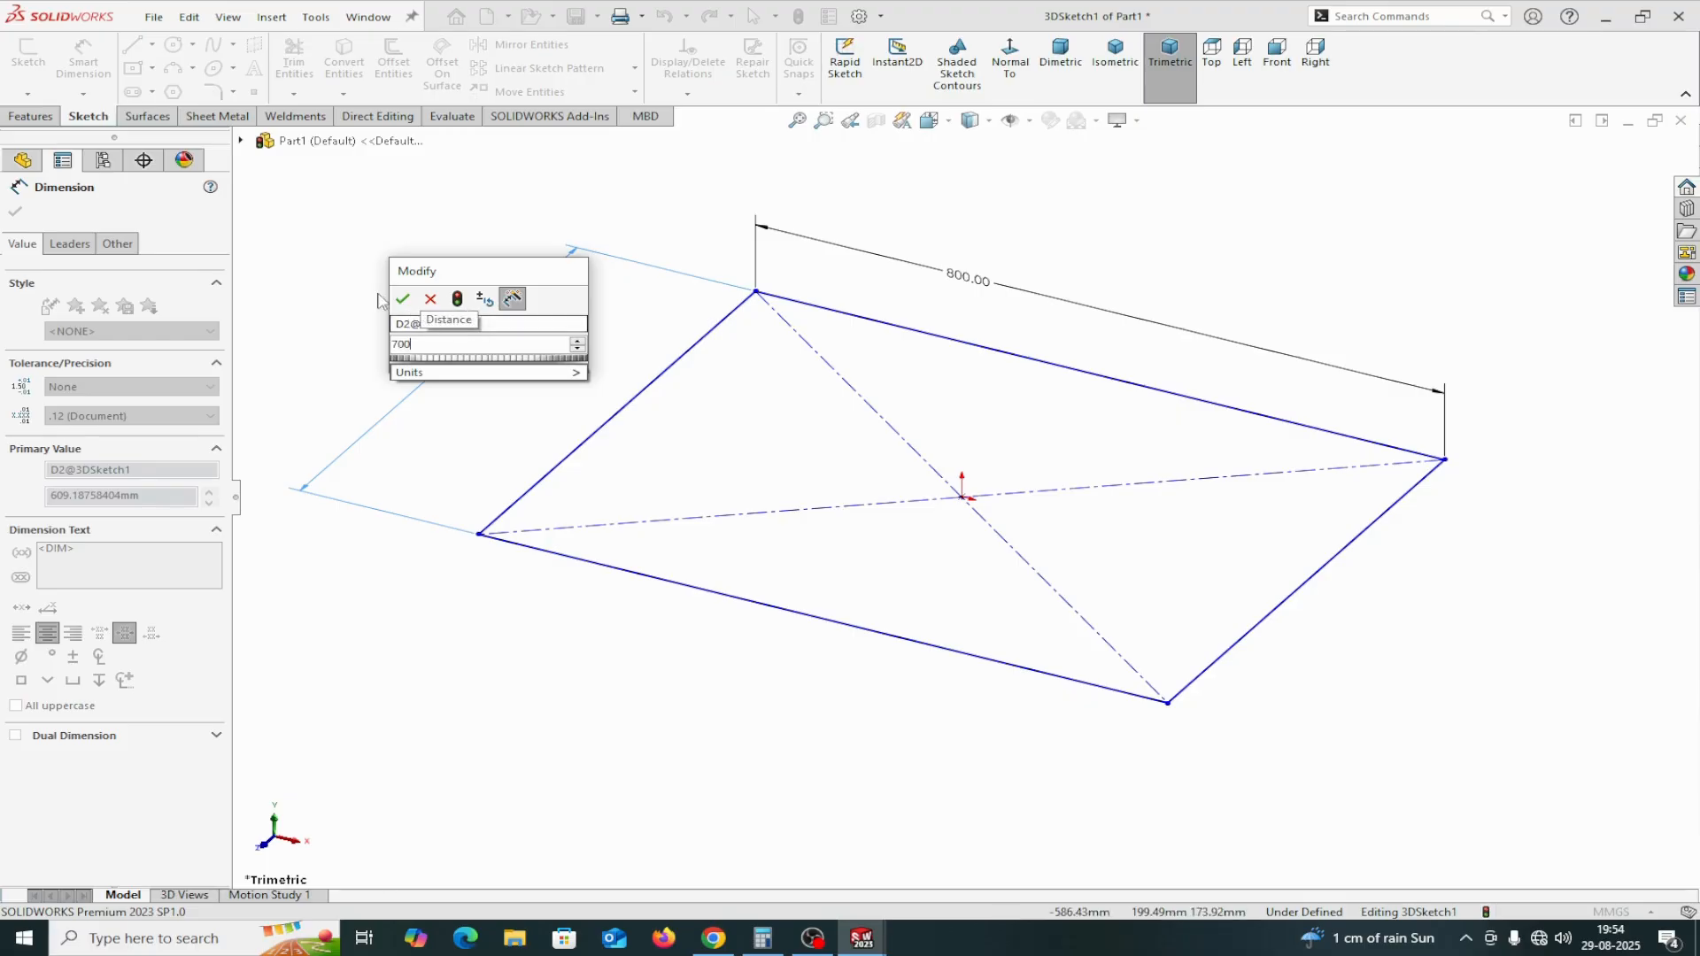
{"action": "left_click", "coordinate": [406, 300]}
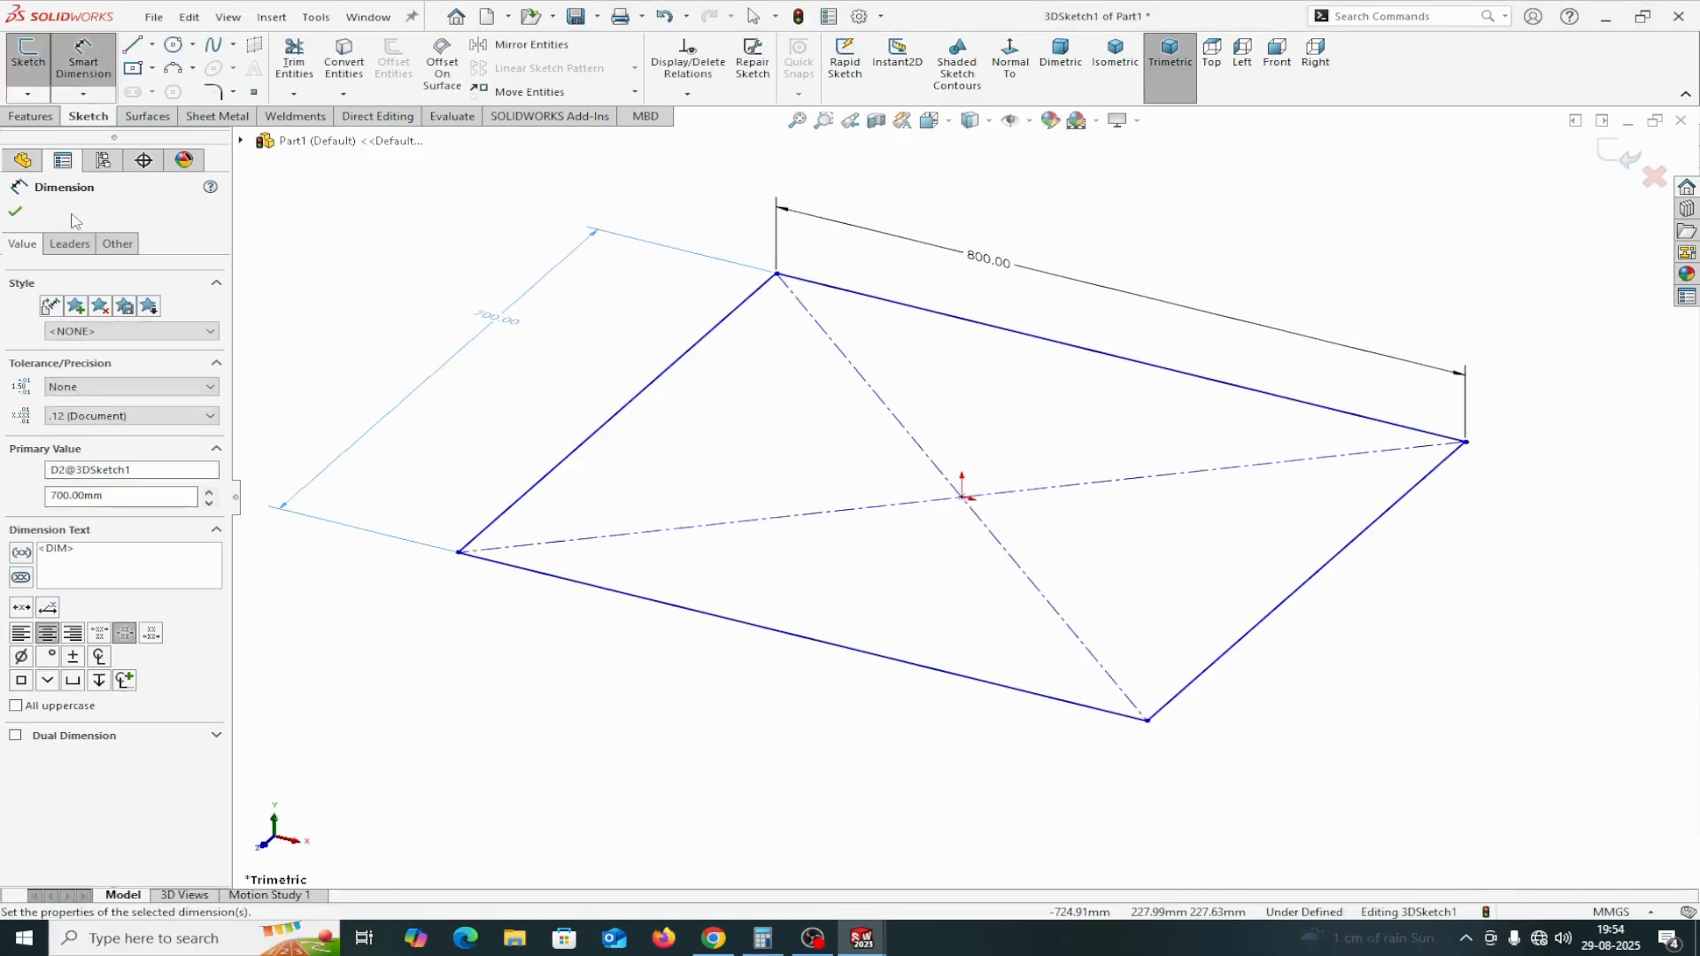
{"action": "left_click", "coordinate": [711, 813]}
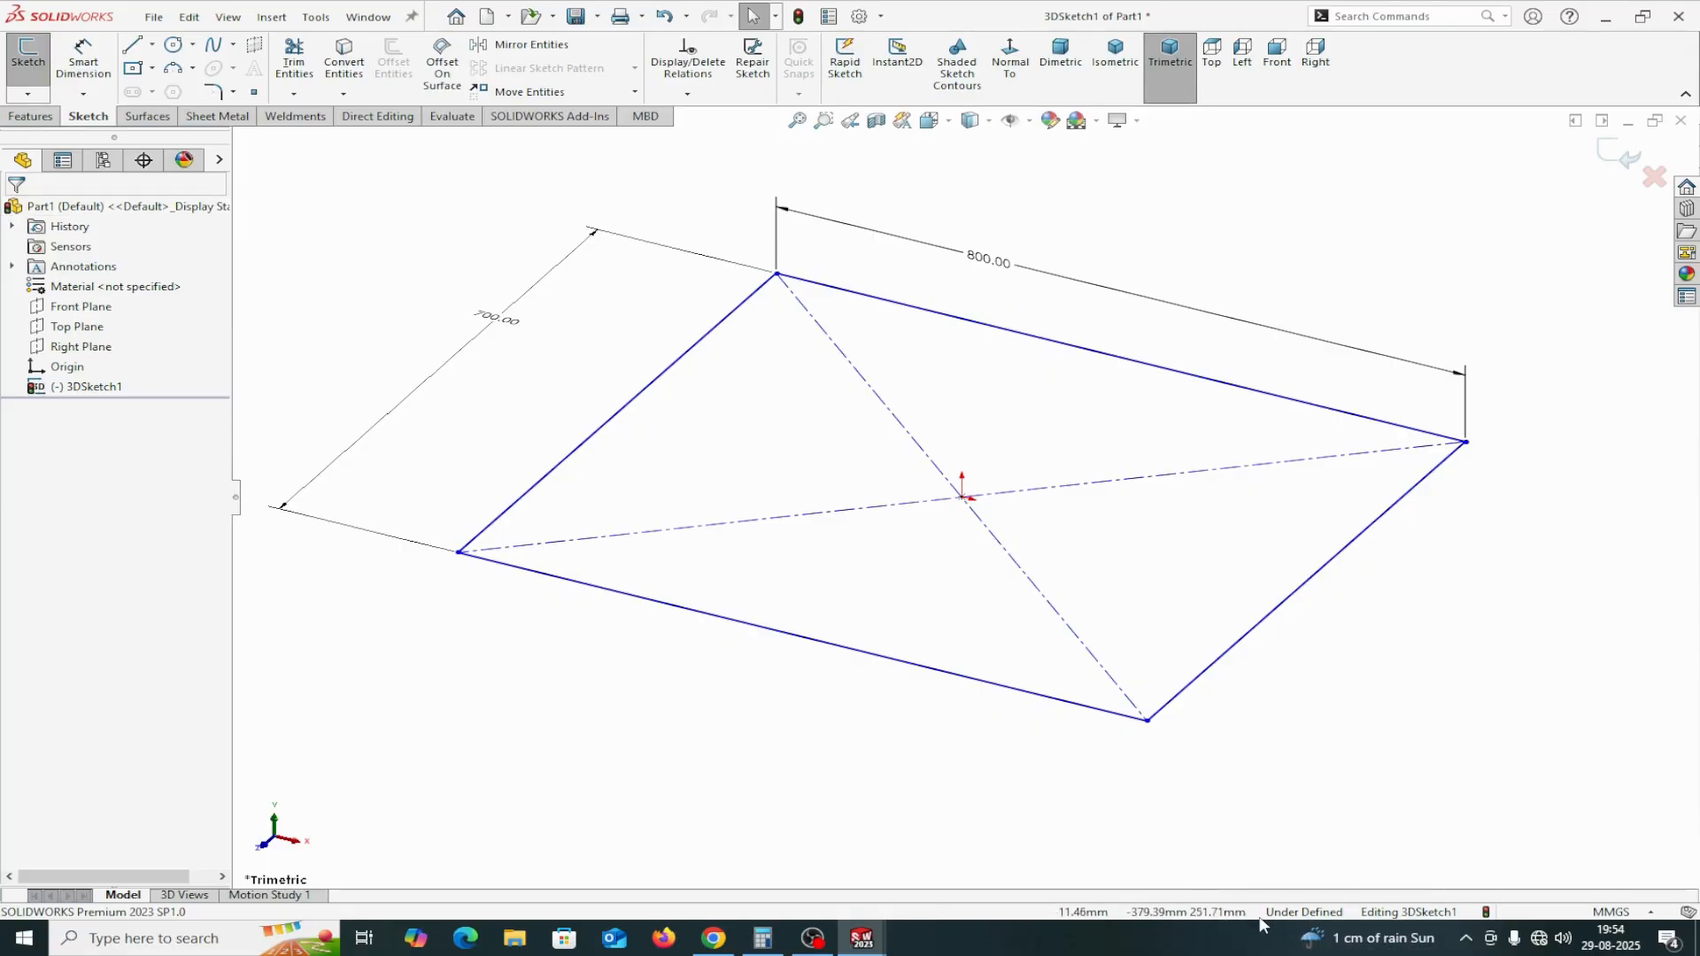
Constrain the rectangle's 700 mm edge along Z and its front 800 mm edge along X
{"action": "left_click", "coordinate": [571, 462]}
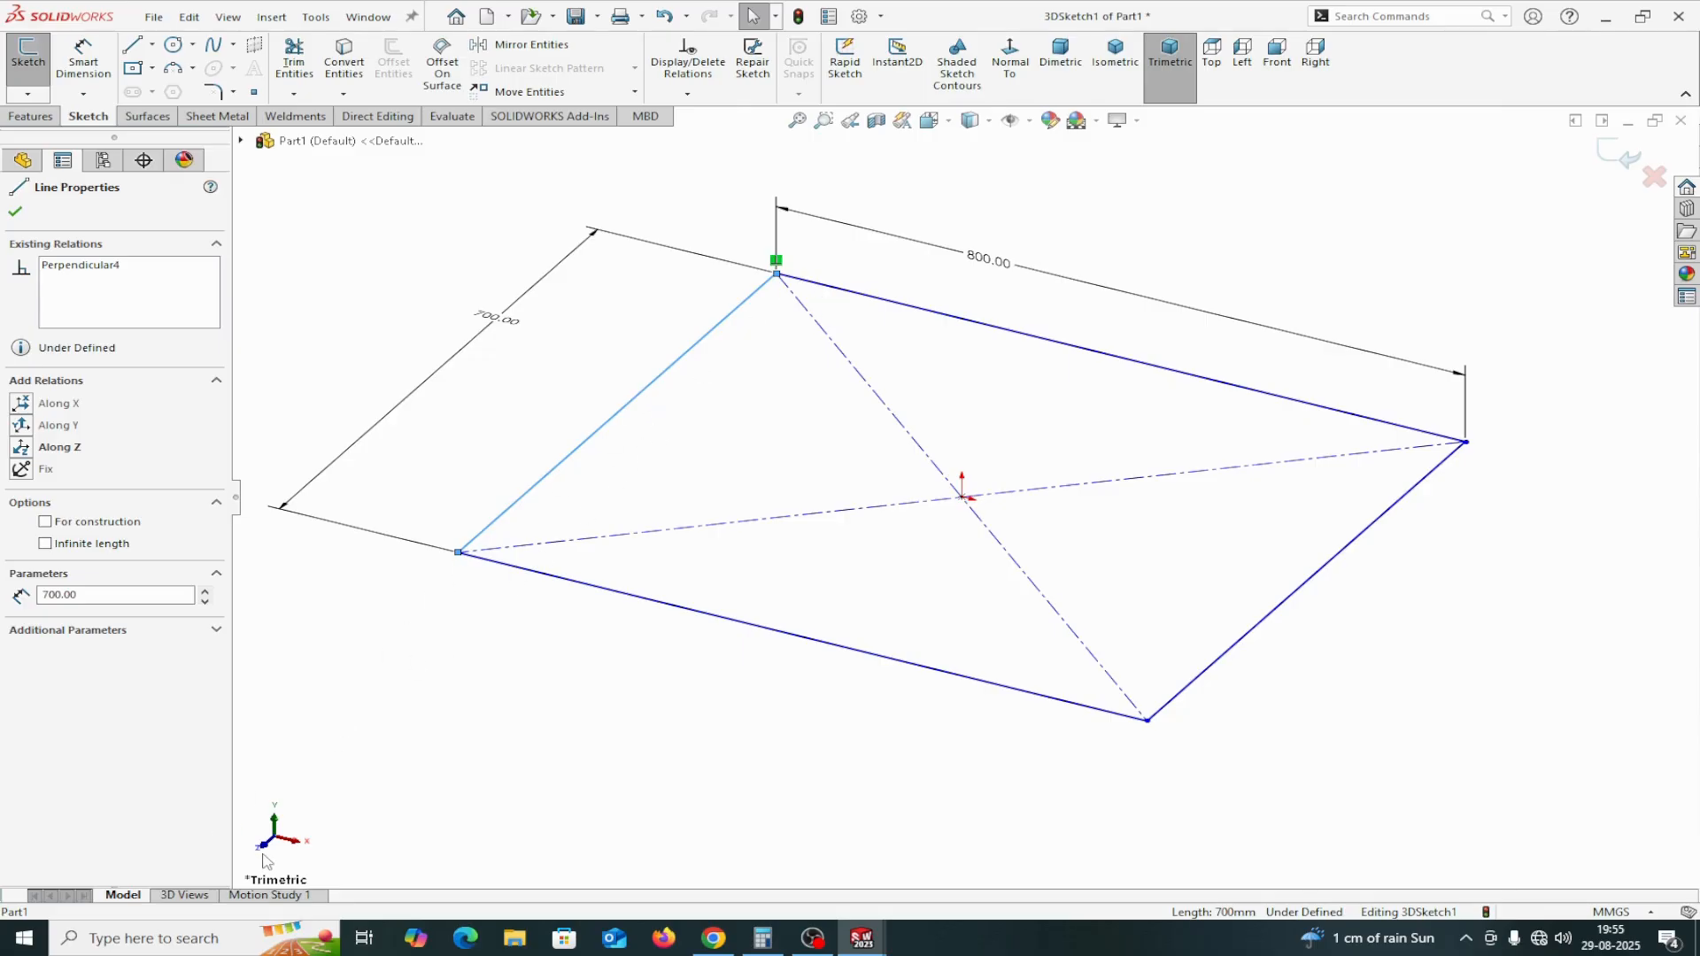
{"action": "left_click", "coordinate": [21, 447]}
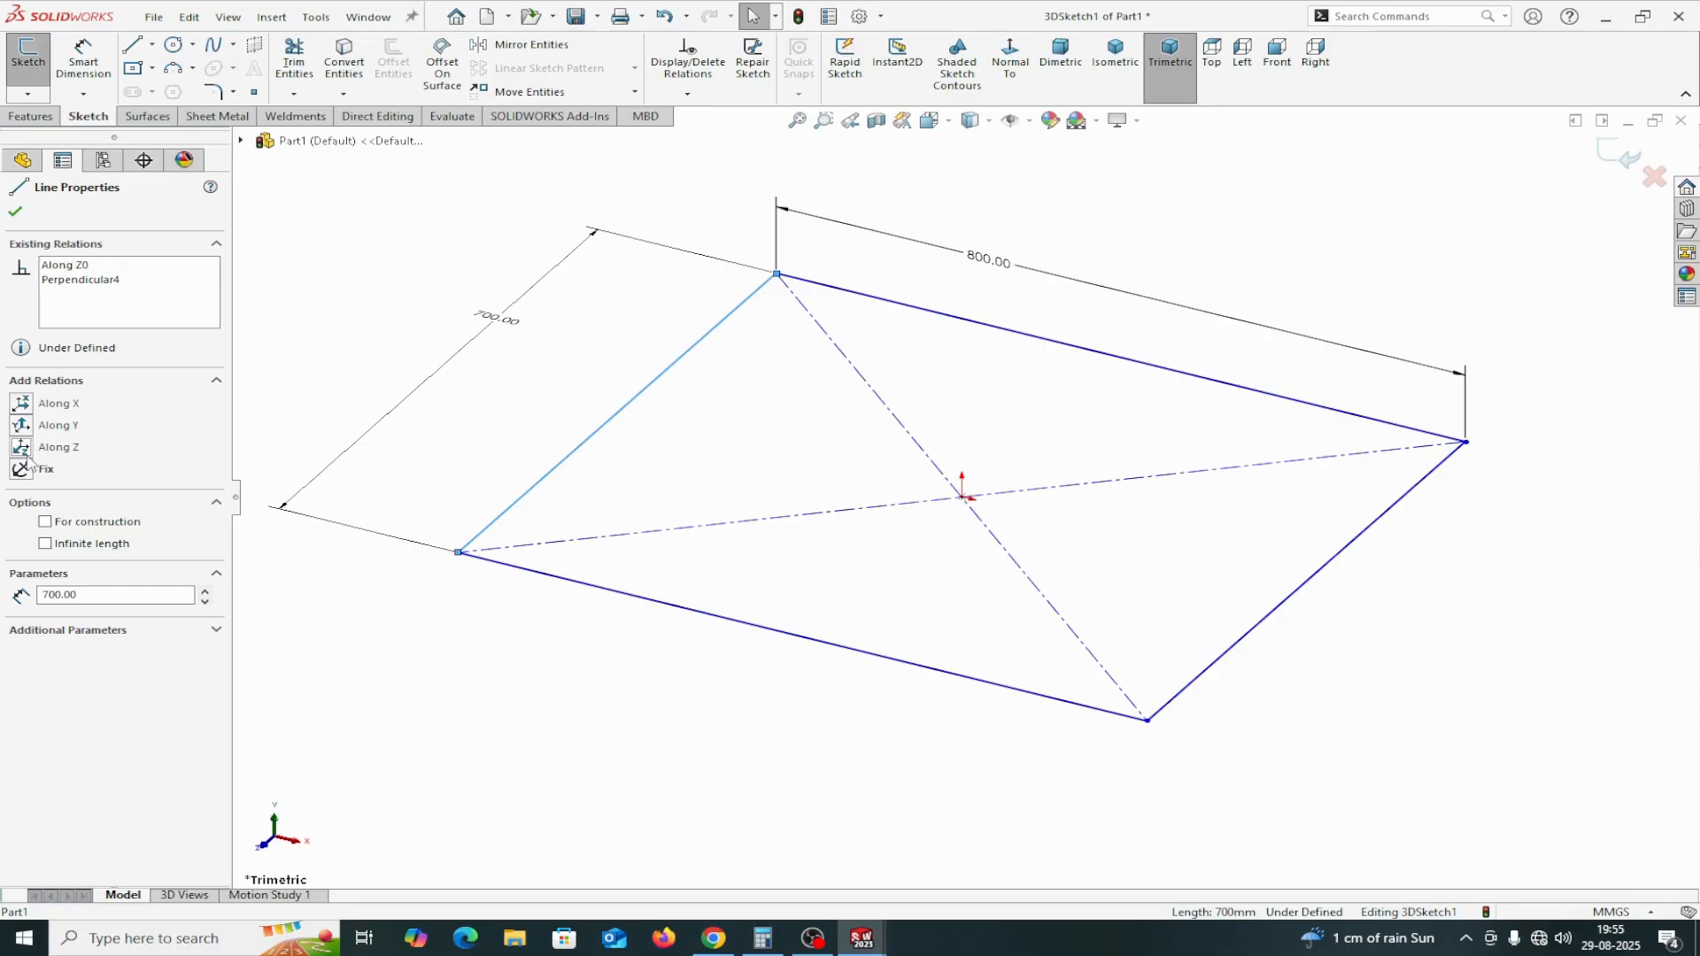
{"action": "left_click", "coordinate": [668, 609]}
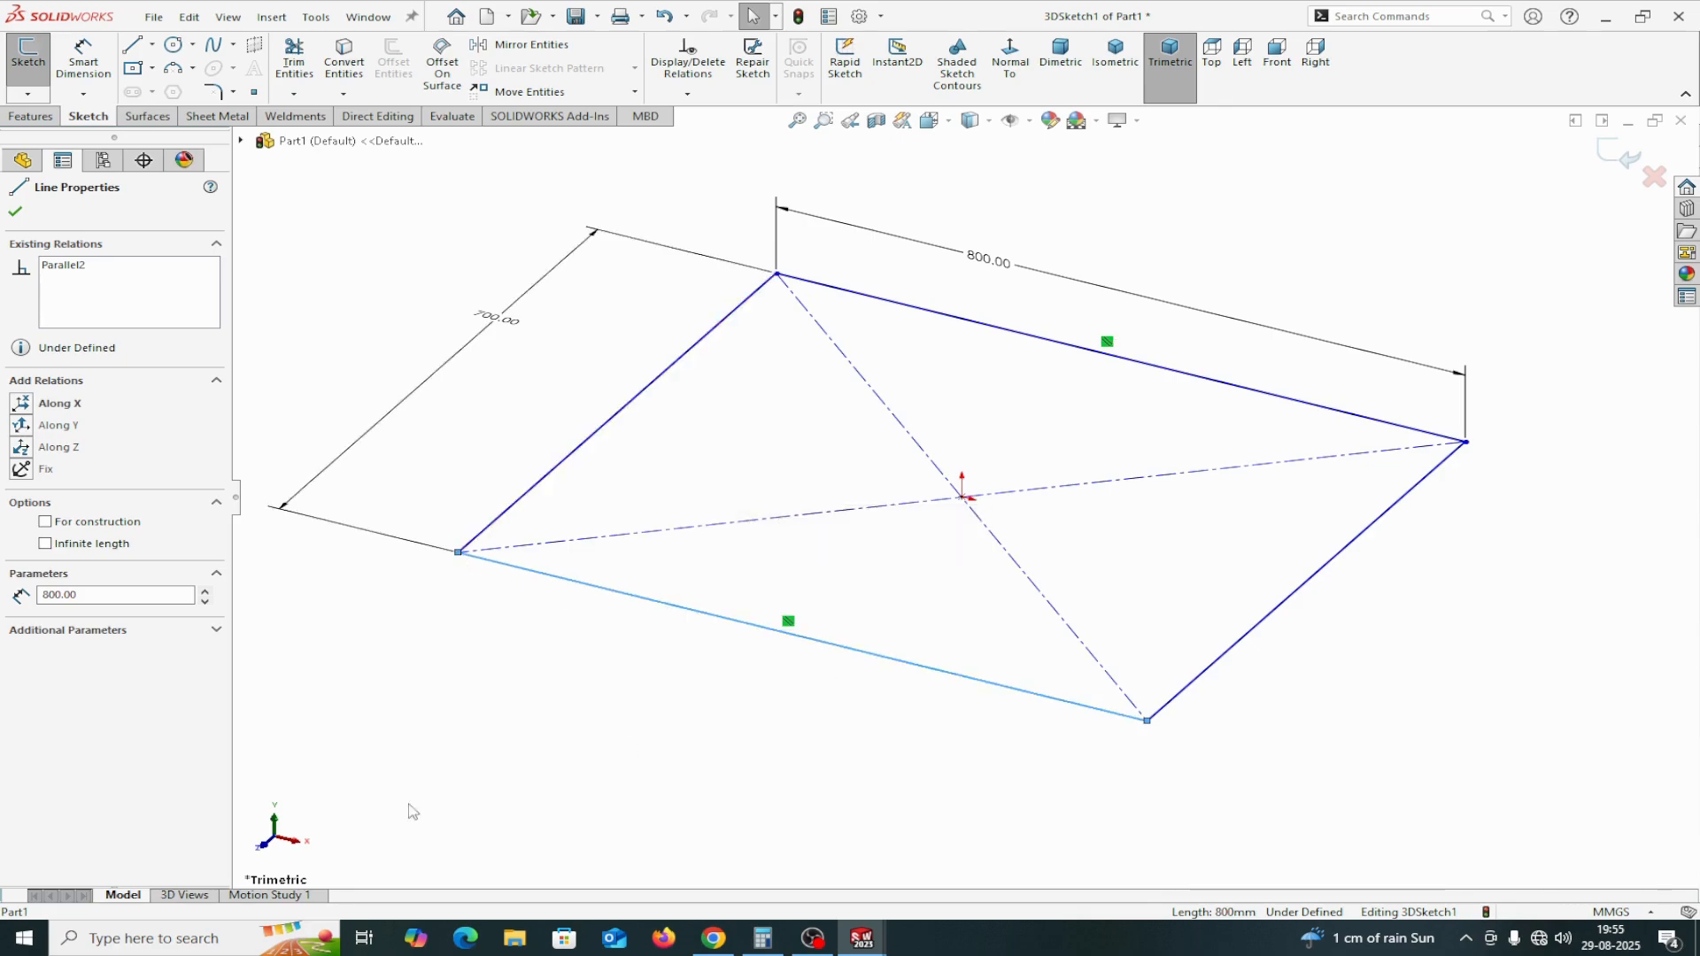
{"action": "left_click", "coordinate": [21, 405]}
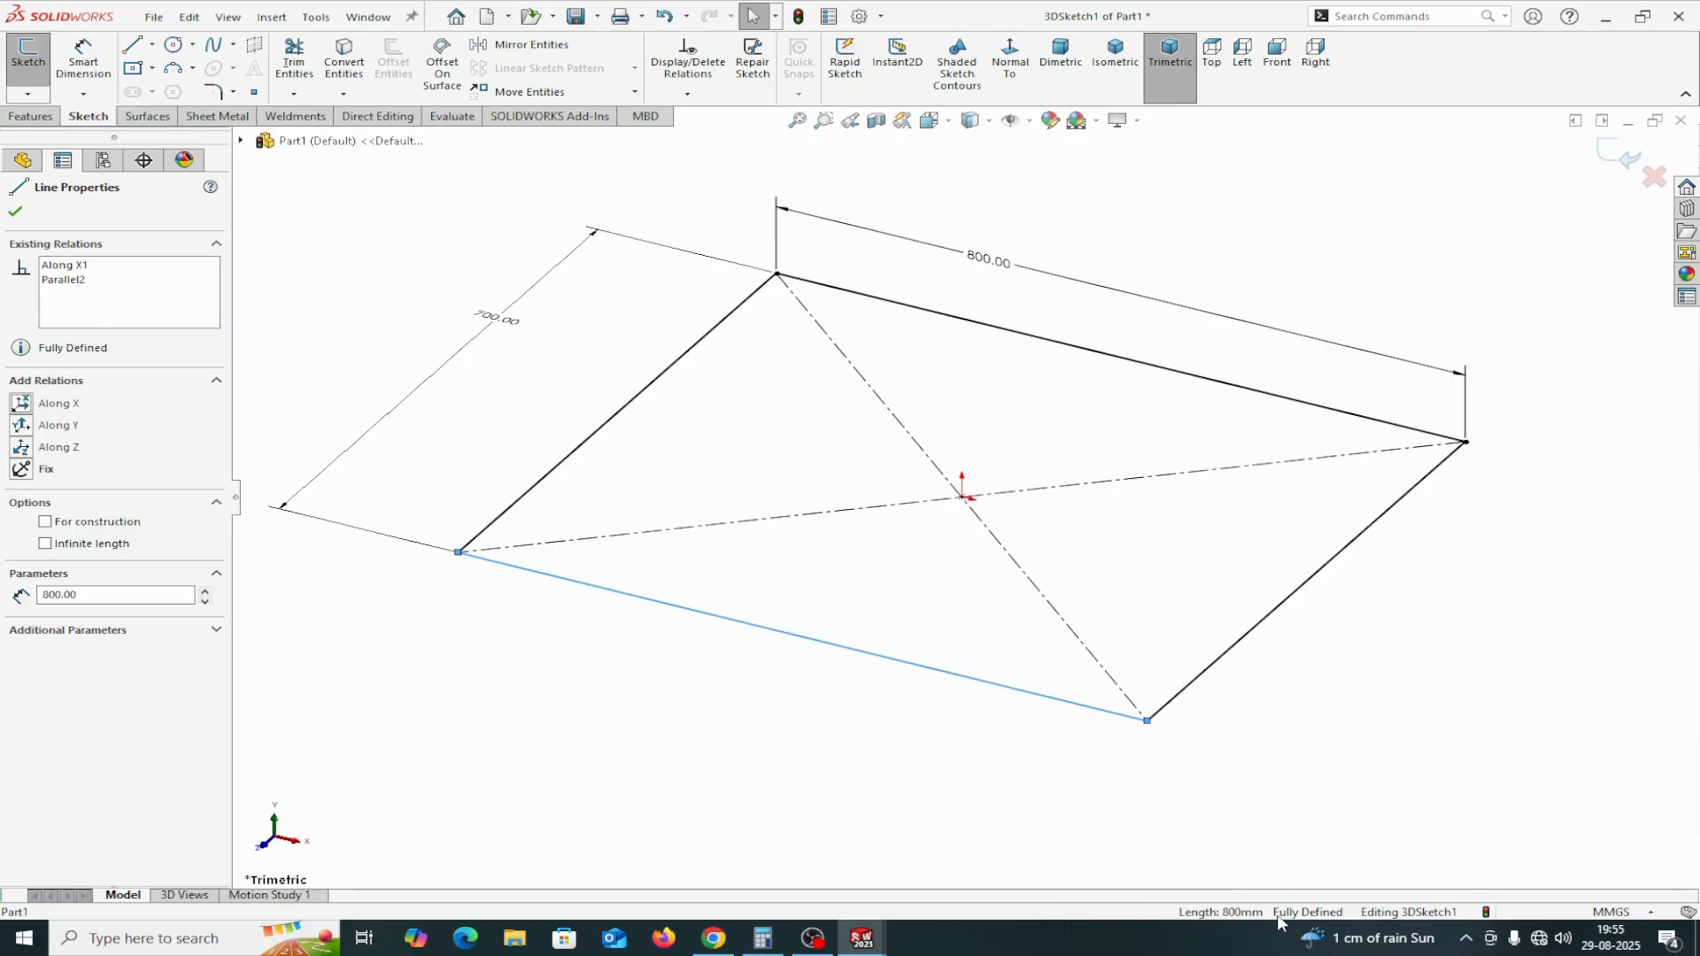
{"action": "left_click", "coordinate": [16, 212]}
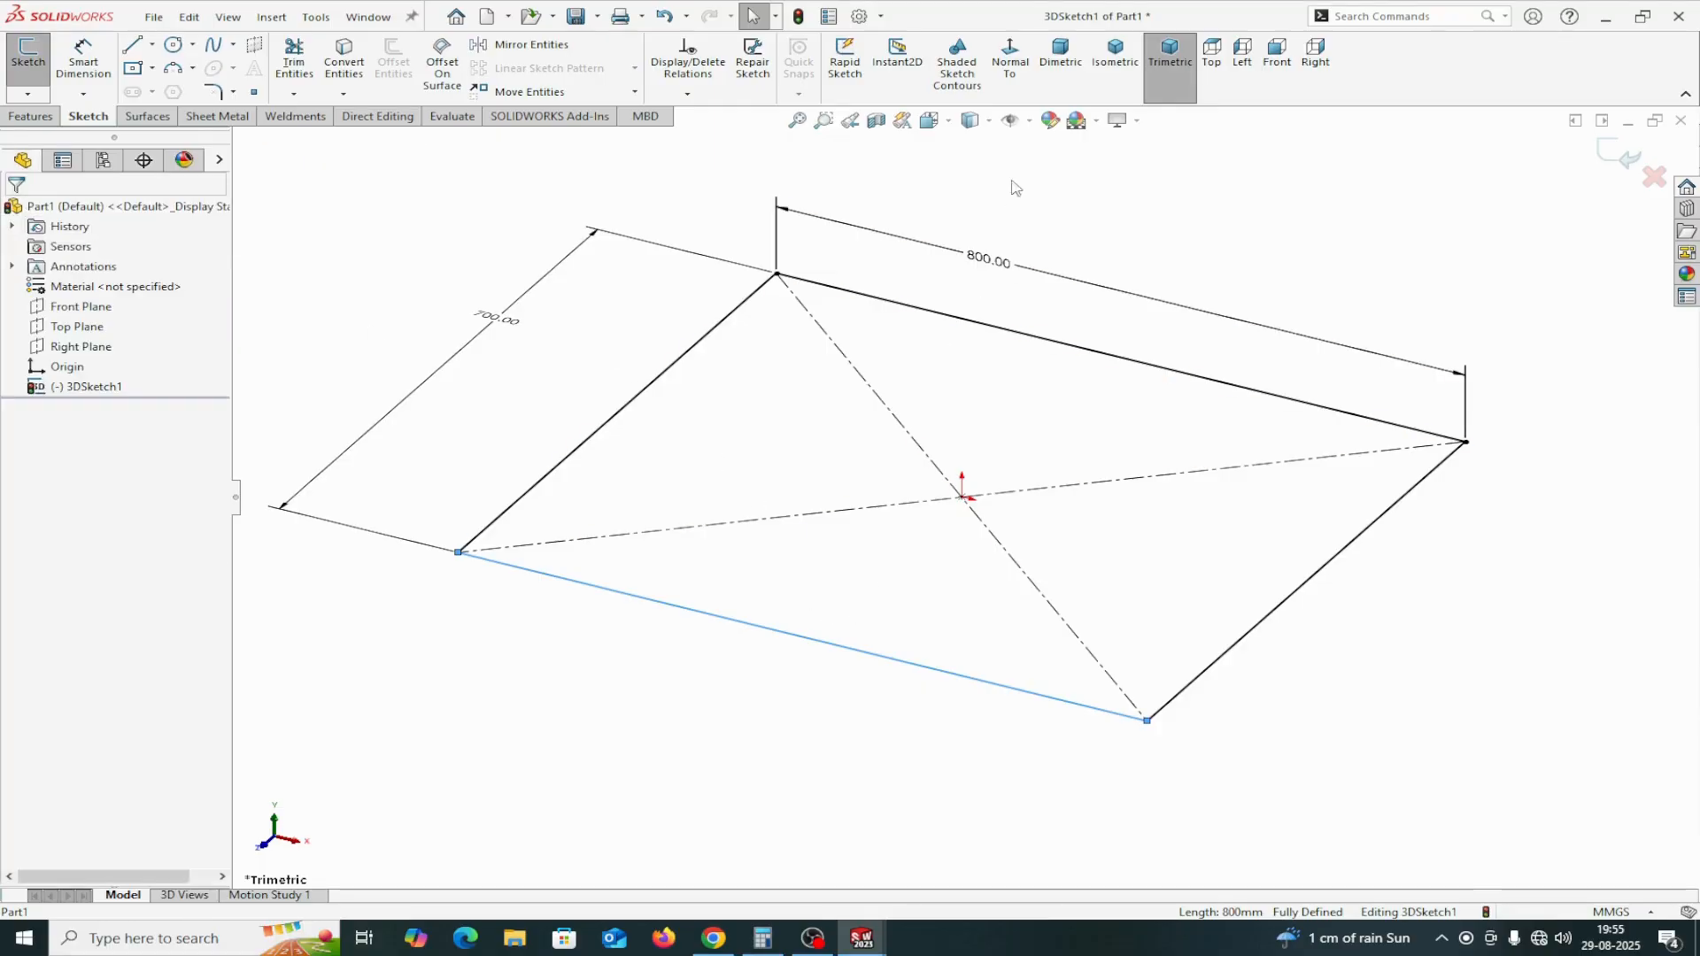
In isometric view, sketch a leg line about 282 mm long straight down along Y from the rectangle's left corner
{"action": "left_click", "coordinate": [1115, 60]}
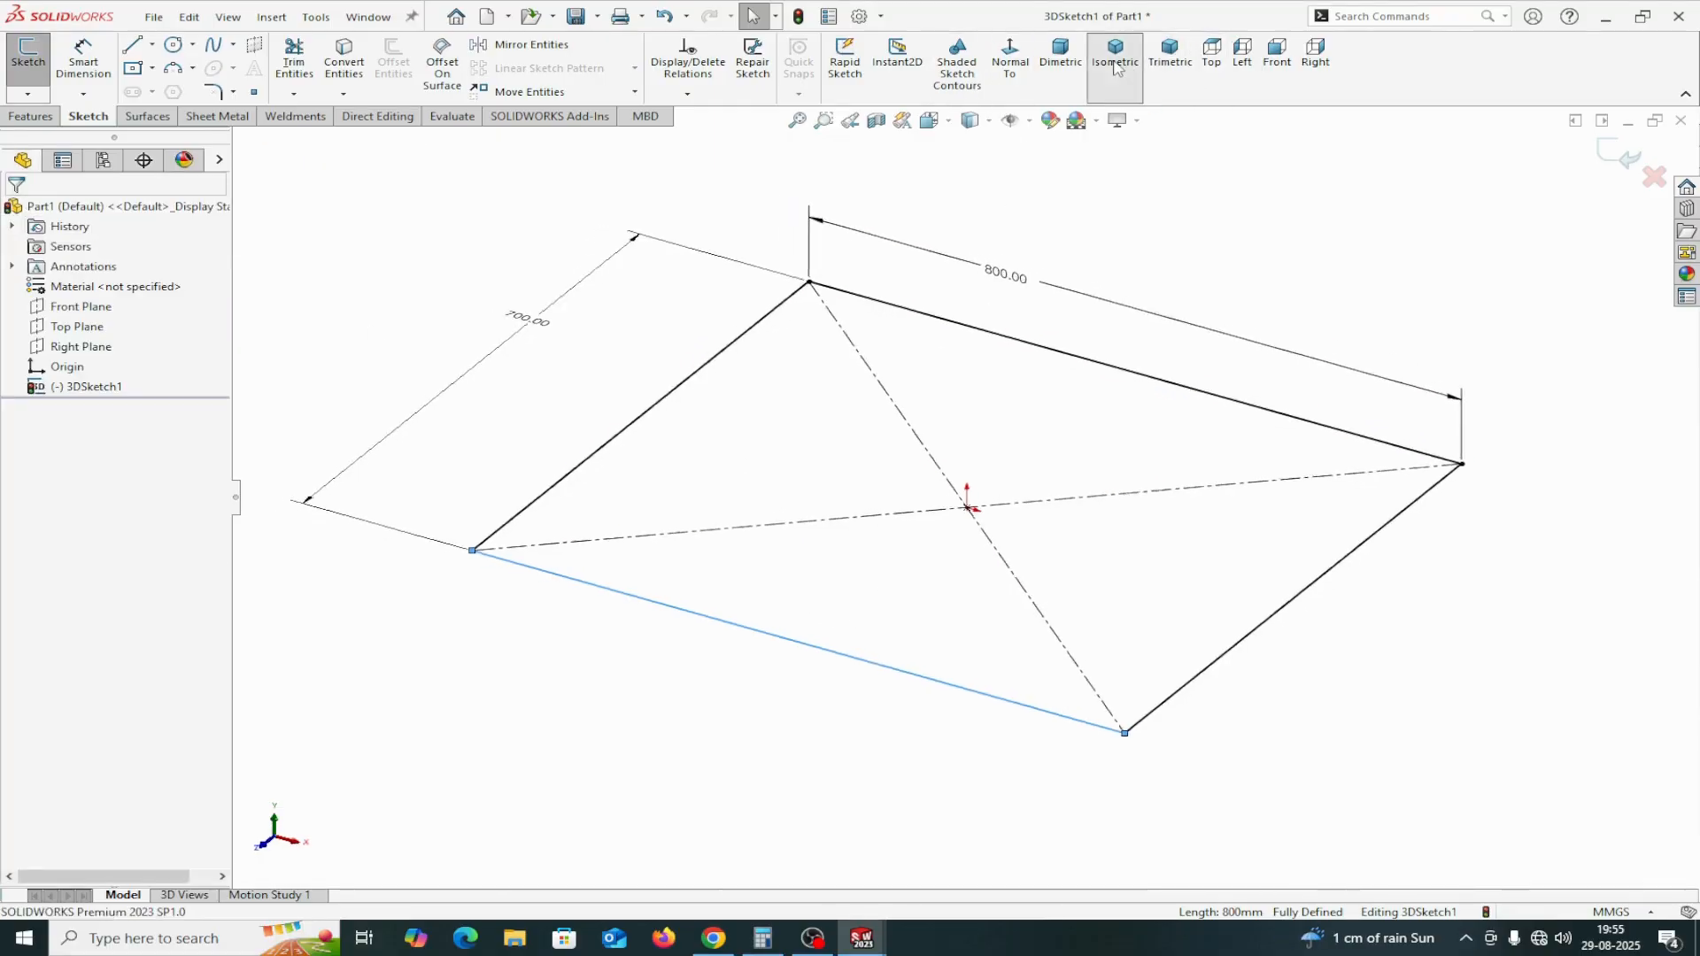
{"action": "left_click", "coordinate": [131, 46]}
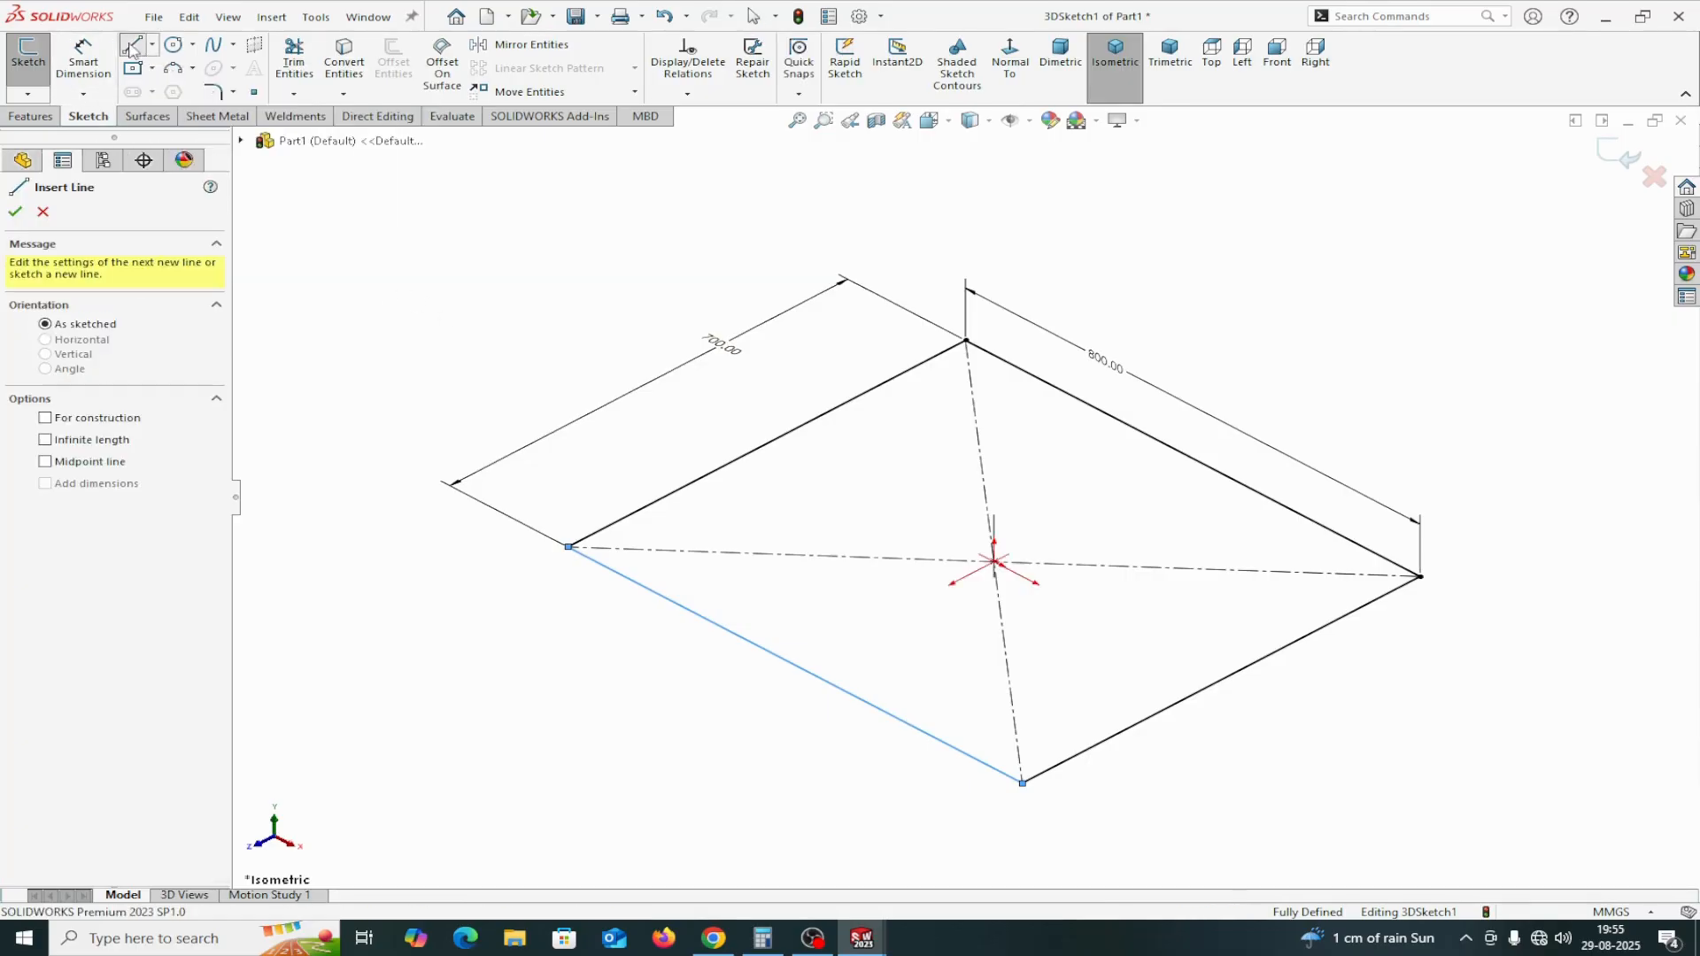
{"action": "left_click", "coordinate": [568, 547]}
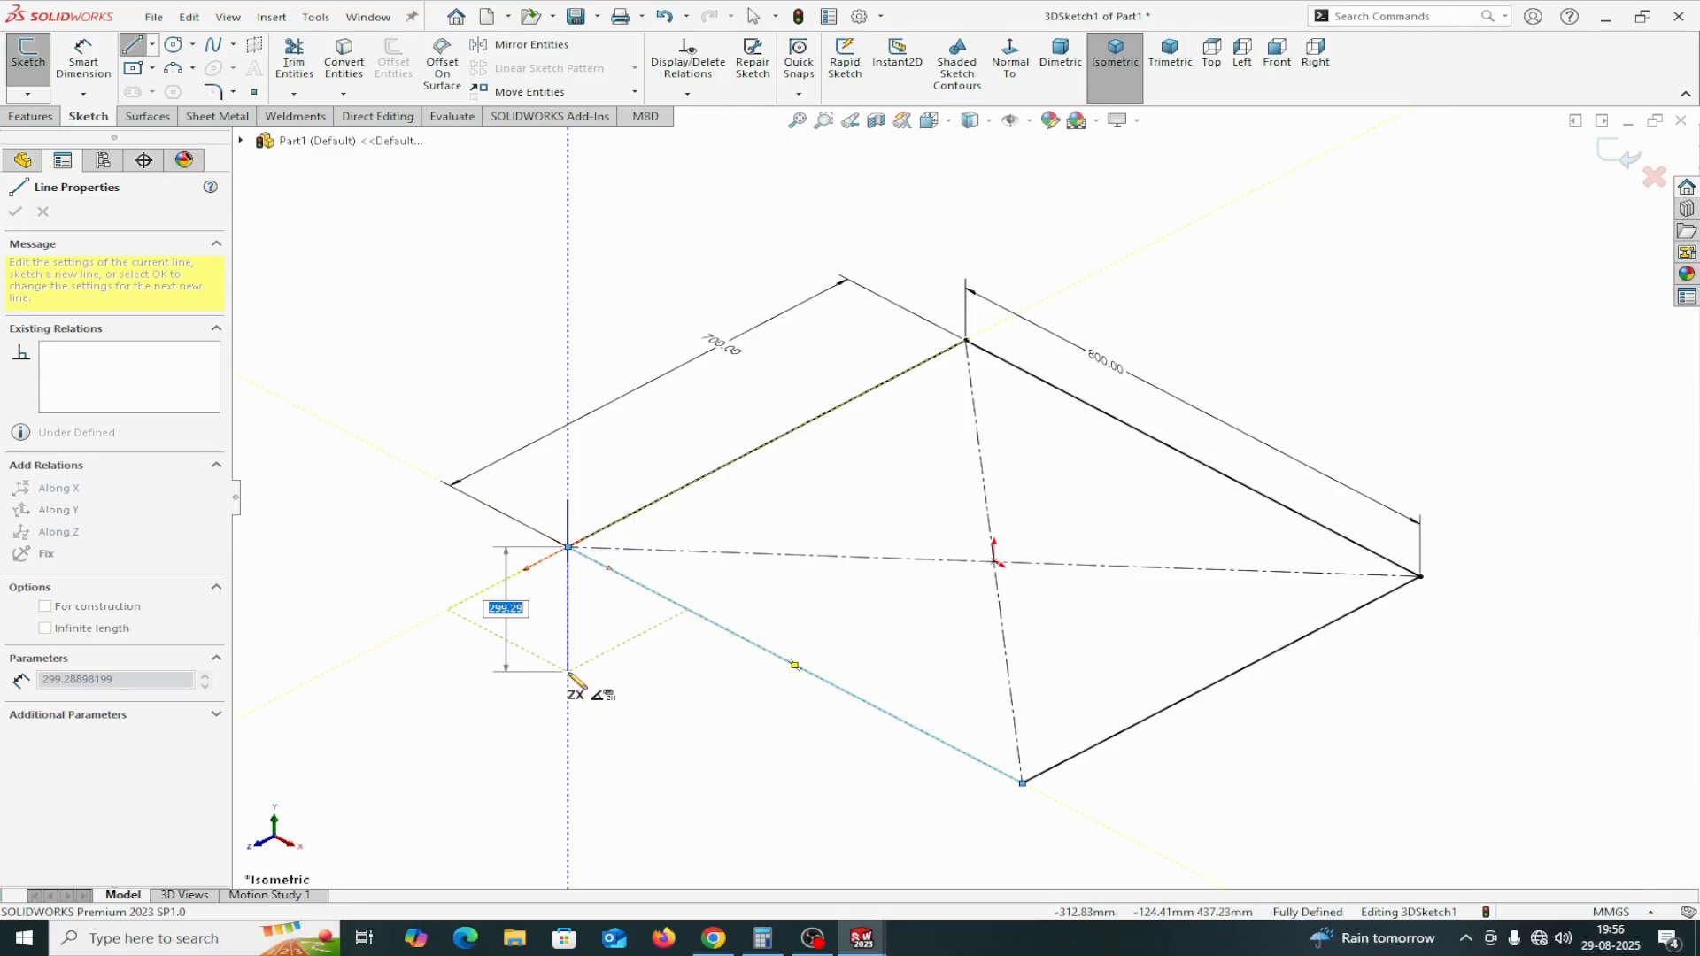
{"action": "key", "text": "Tab"}
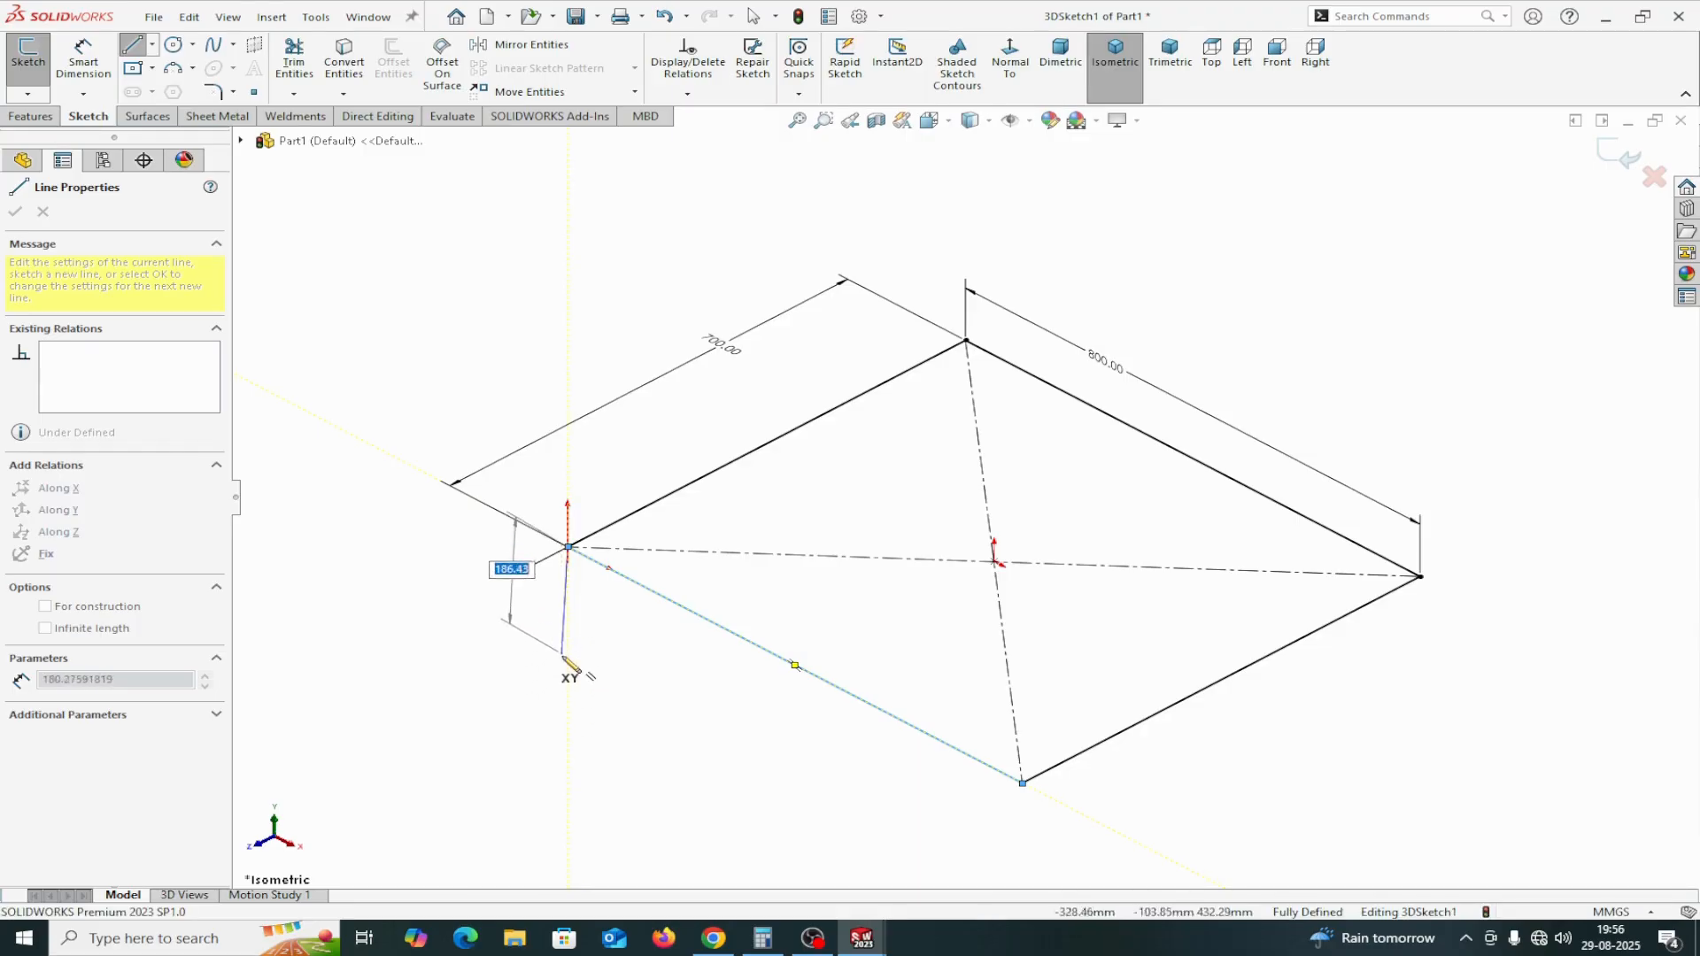
{"action": "double_click", "coordinate": [569, 714]}
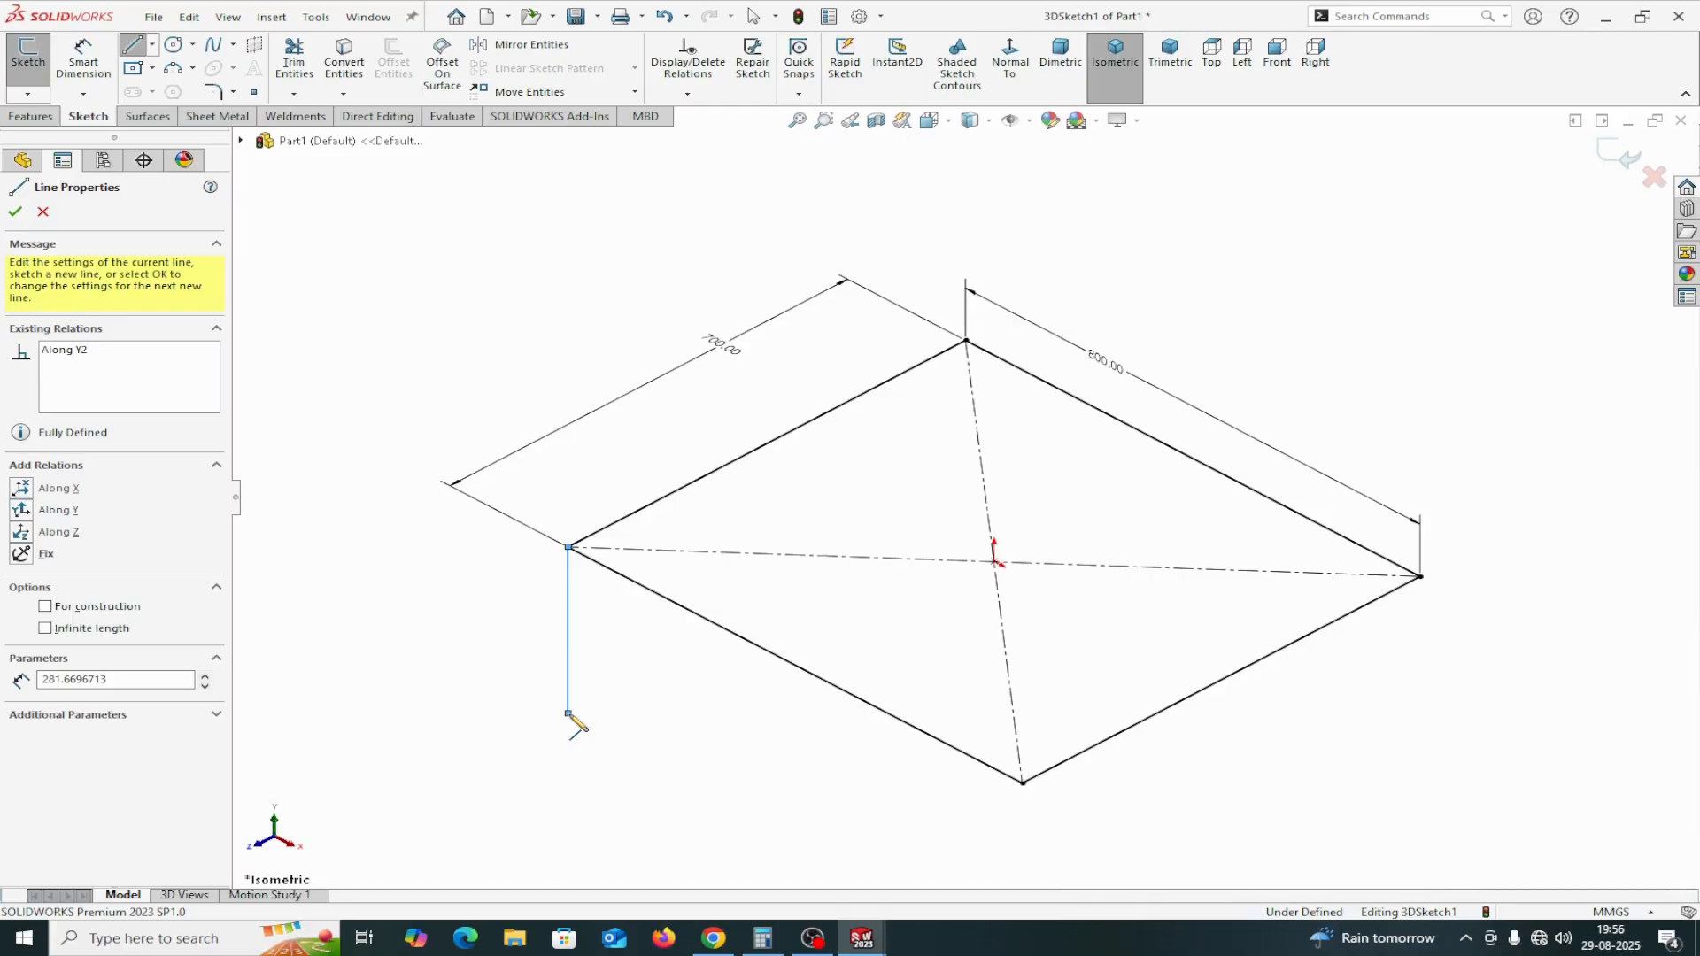
{"action": "right_click", "coordinate": [572, 719]}
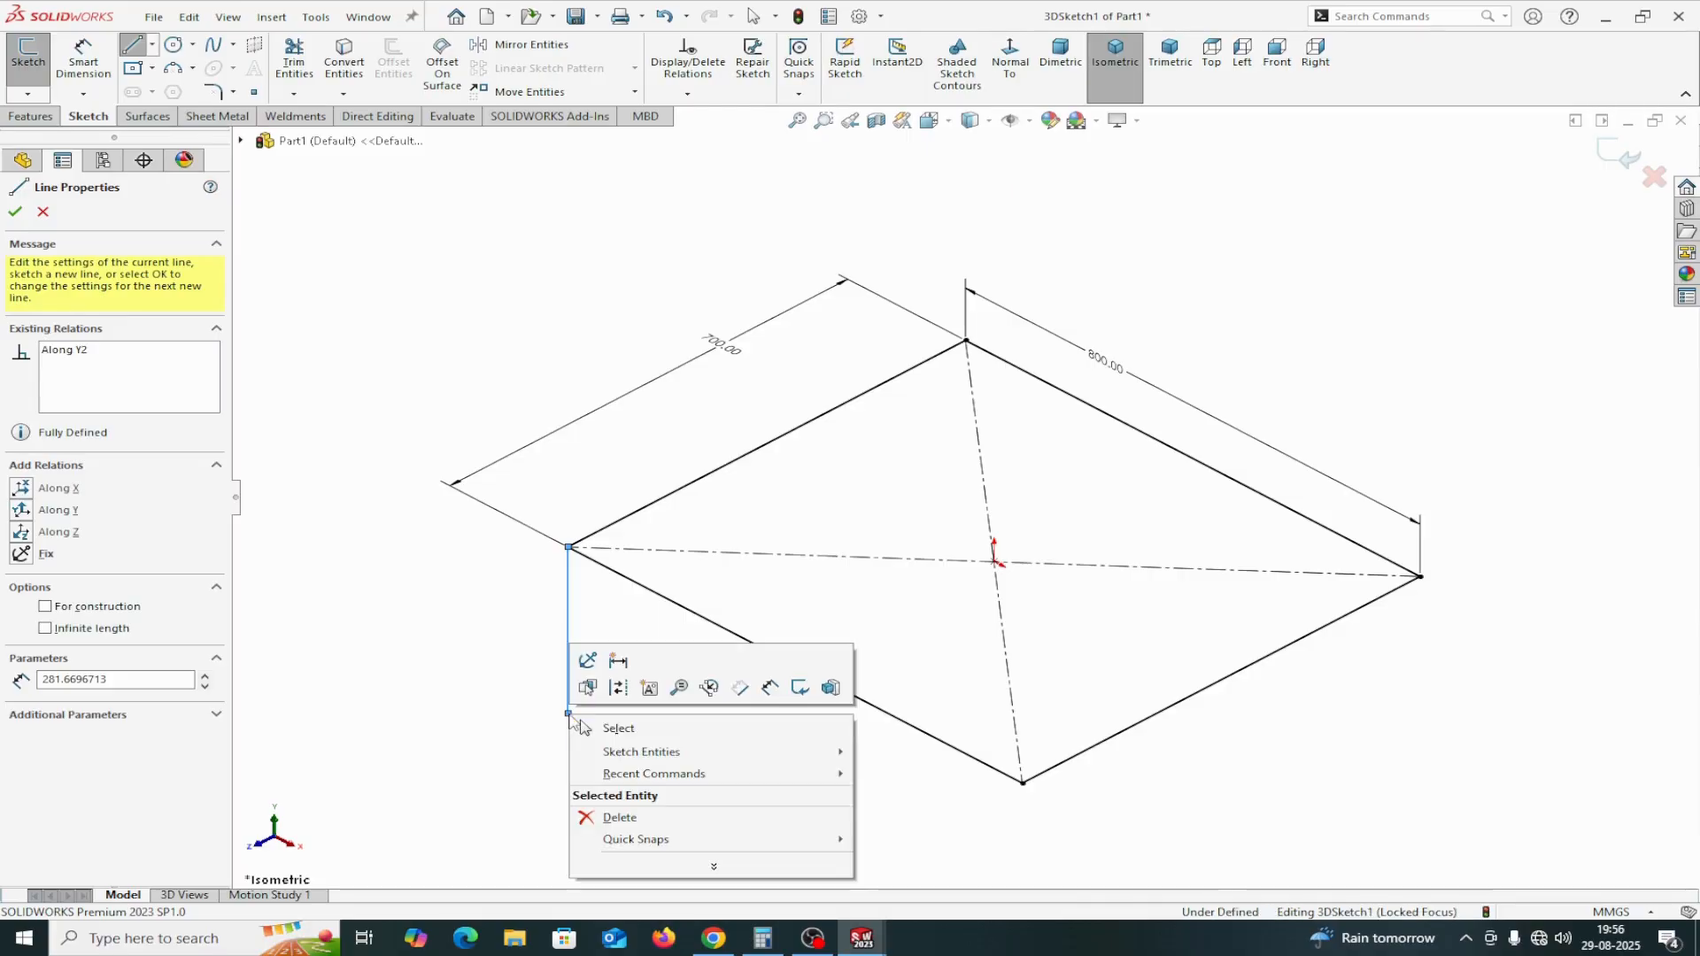
{"action": "left_click", "coordinate": [620, 725]}
Sketch a leg line about 262 mm long straight down along Y from the top rectangle's rear corner
{"action": "left_click", "coordinate": [133, 44]}
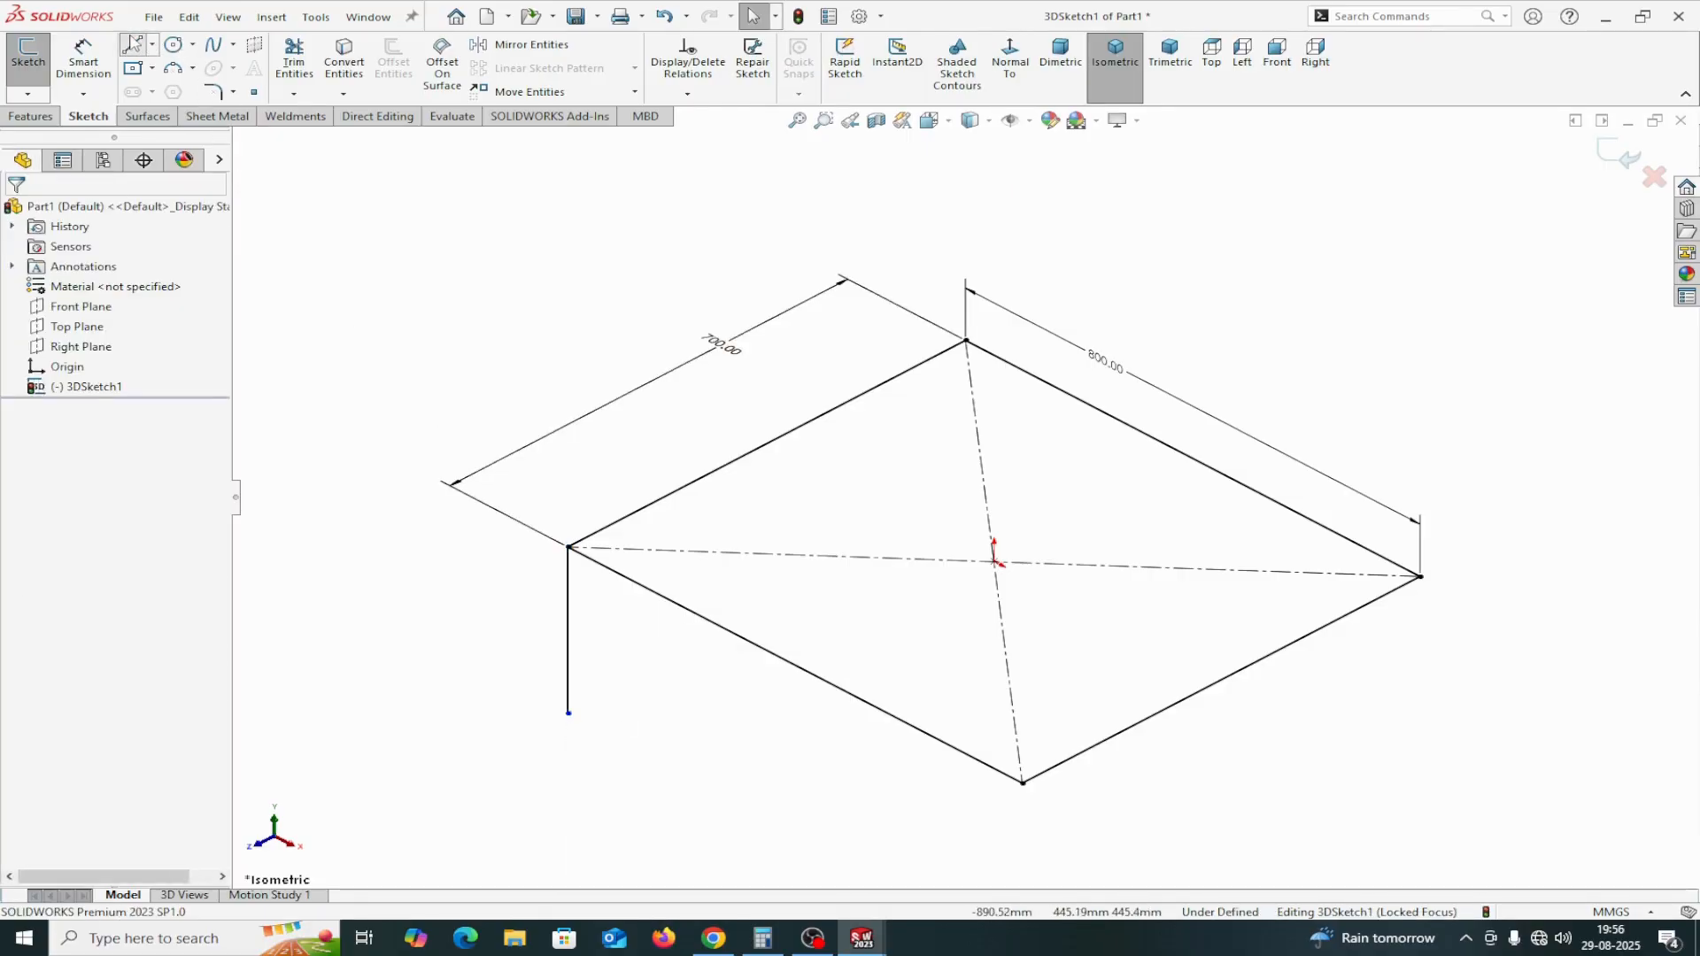
{"action": "left_click", "coordinate": [967, 341]}
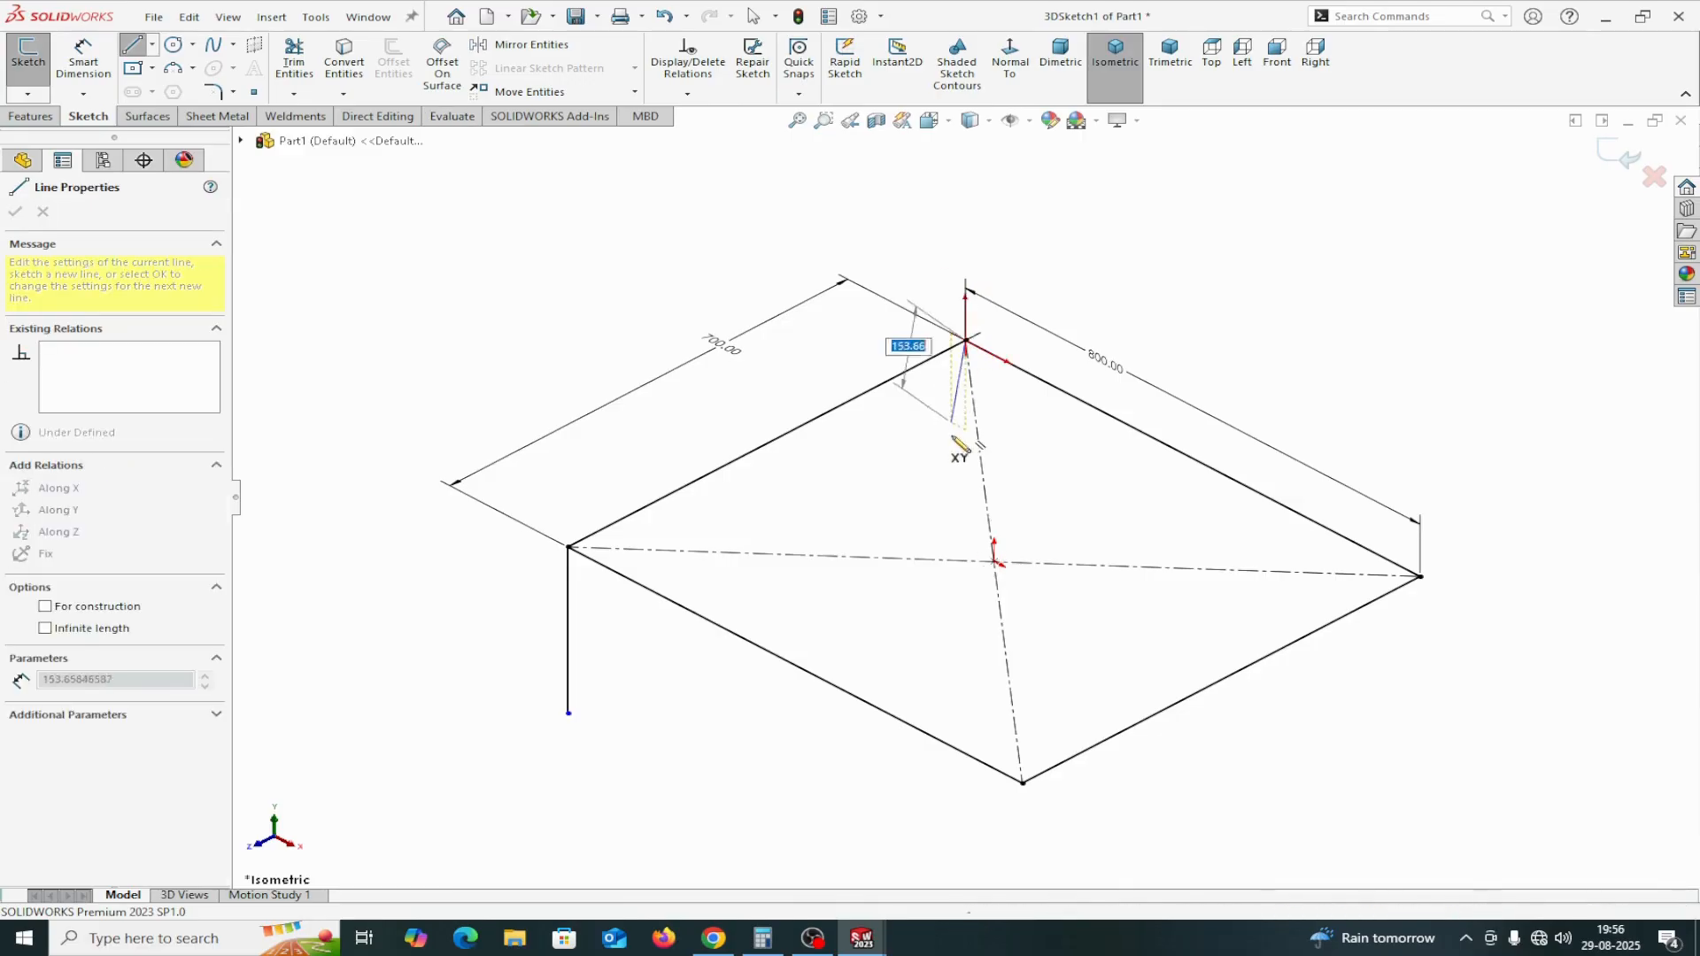
{"action": "left_click", "coordinate": [967, 495]}
{"action": "right_click", "coordinate": [969, 496]}
{"action": "left_click", "coordinate": [1019, 511]}
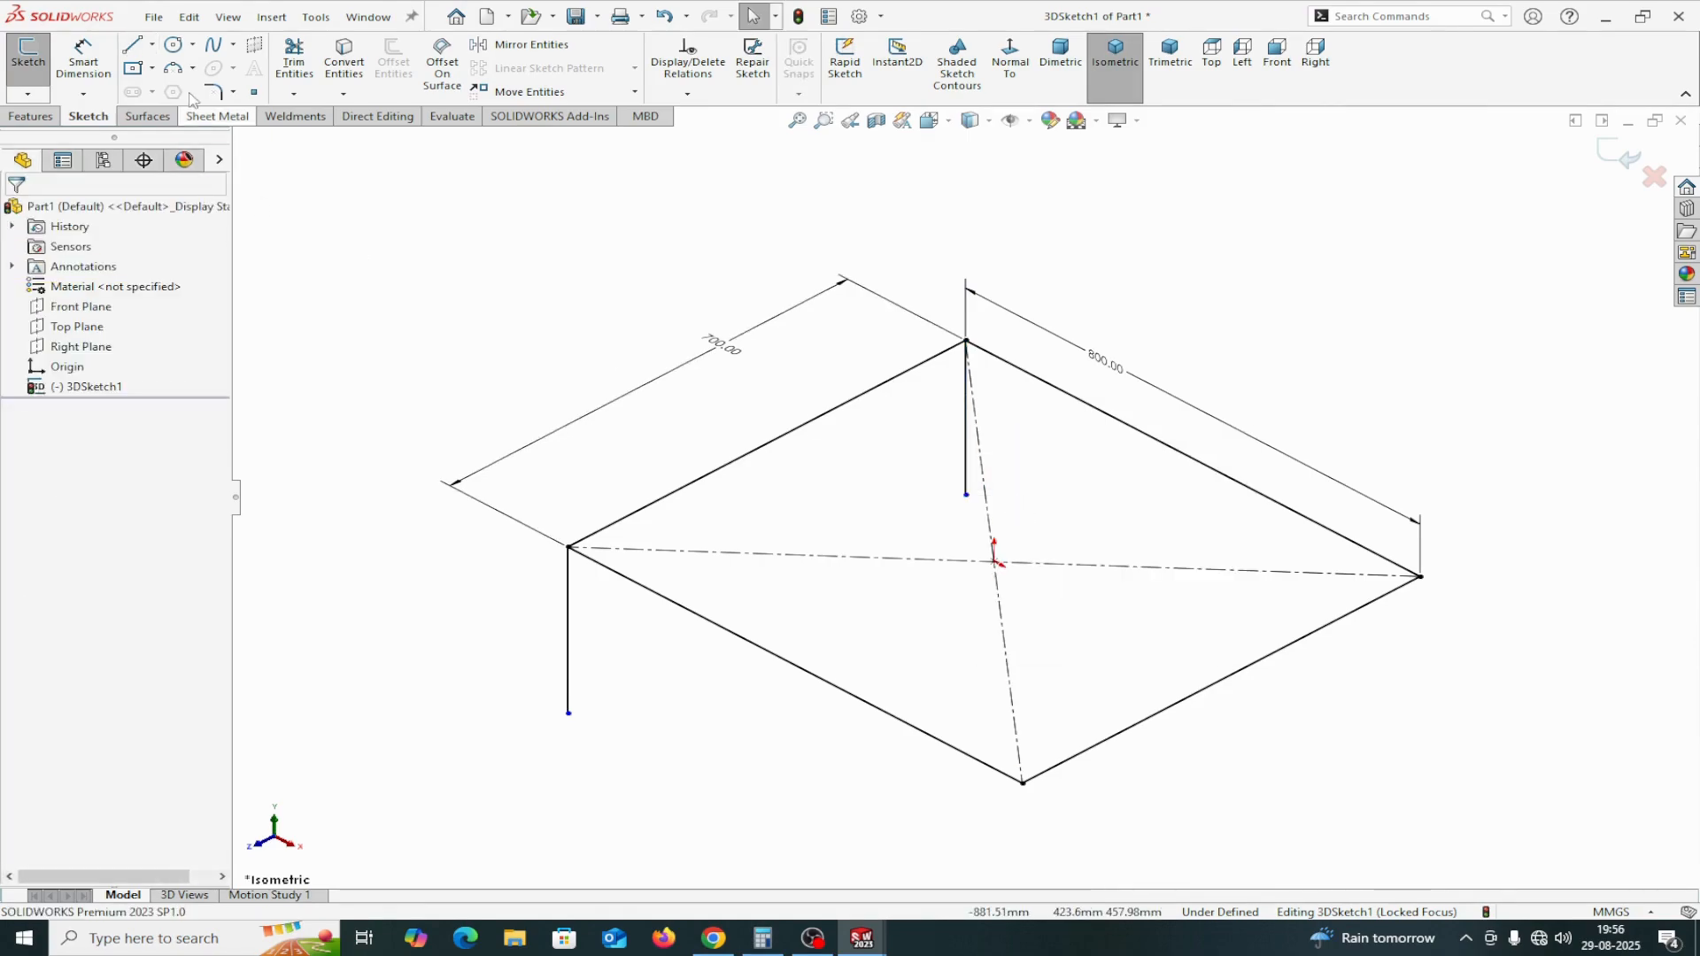
Sketch a leg line about 211 mm long straight down along Y from the top rectangle's right corner
{"action": "left_click", "coordinate": [144, 50]}
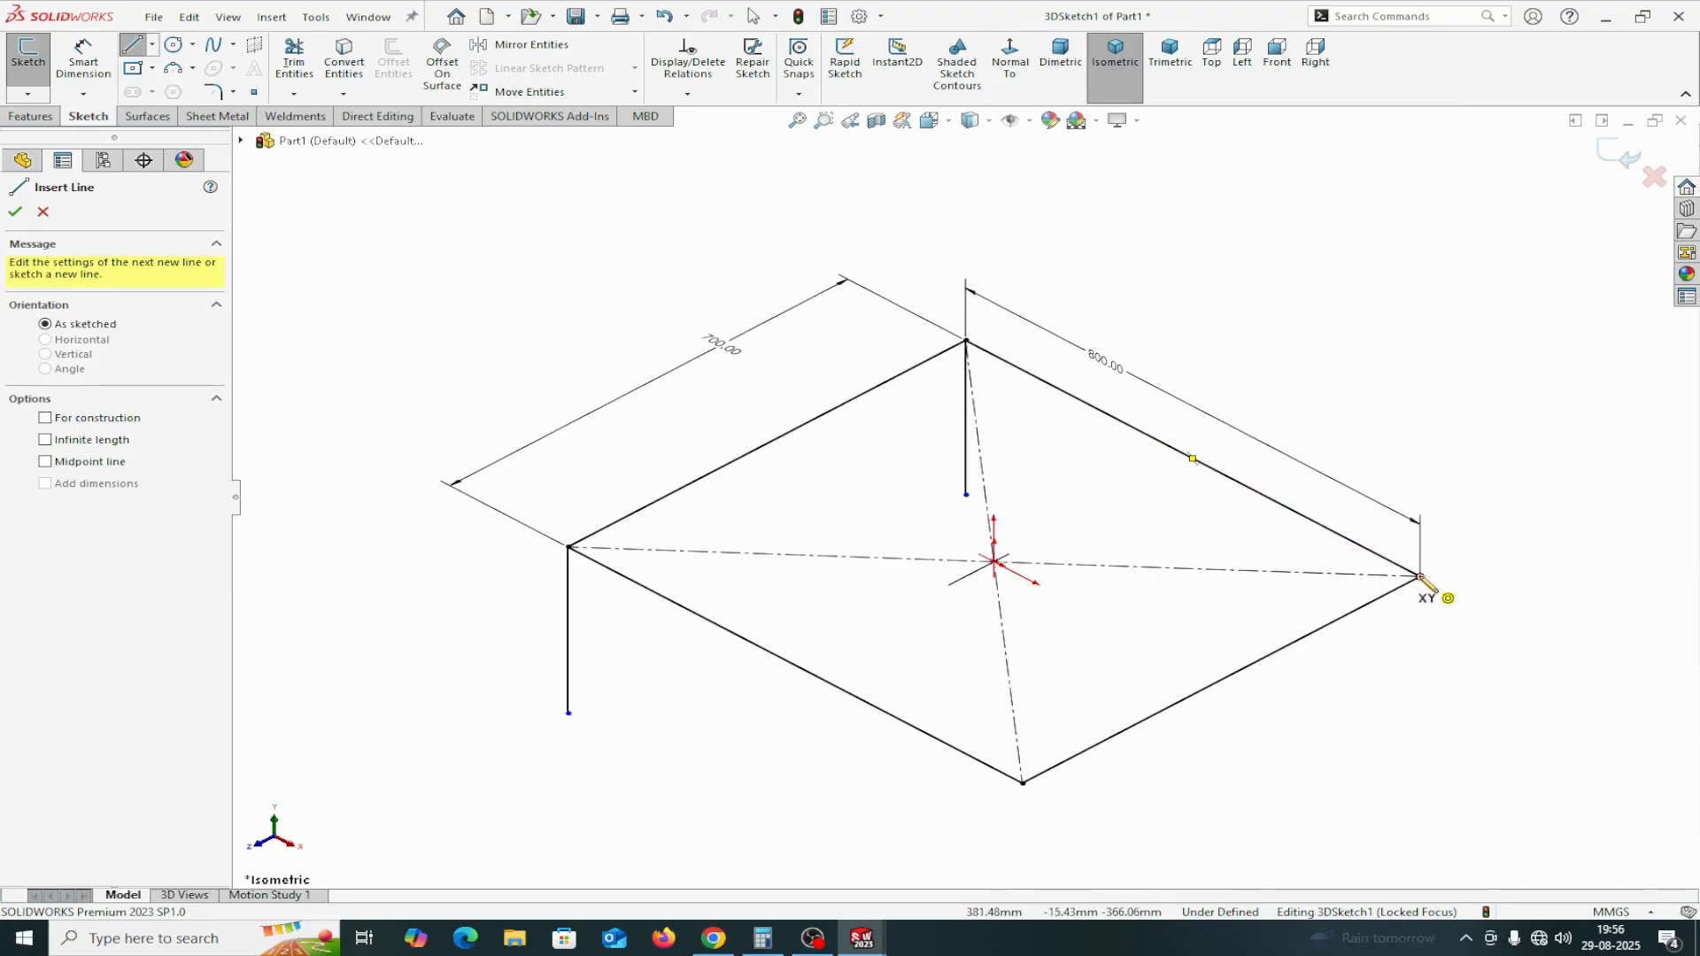
{"action": "left_click", "coordinate": [1420, 577]}
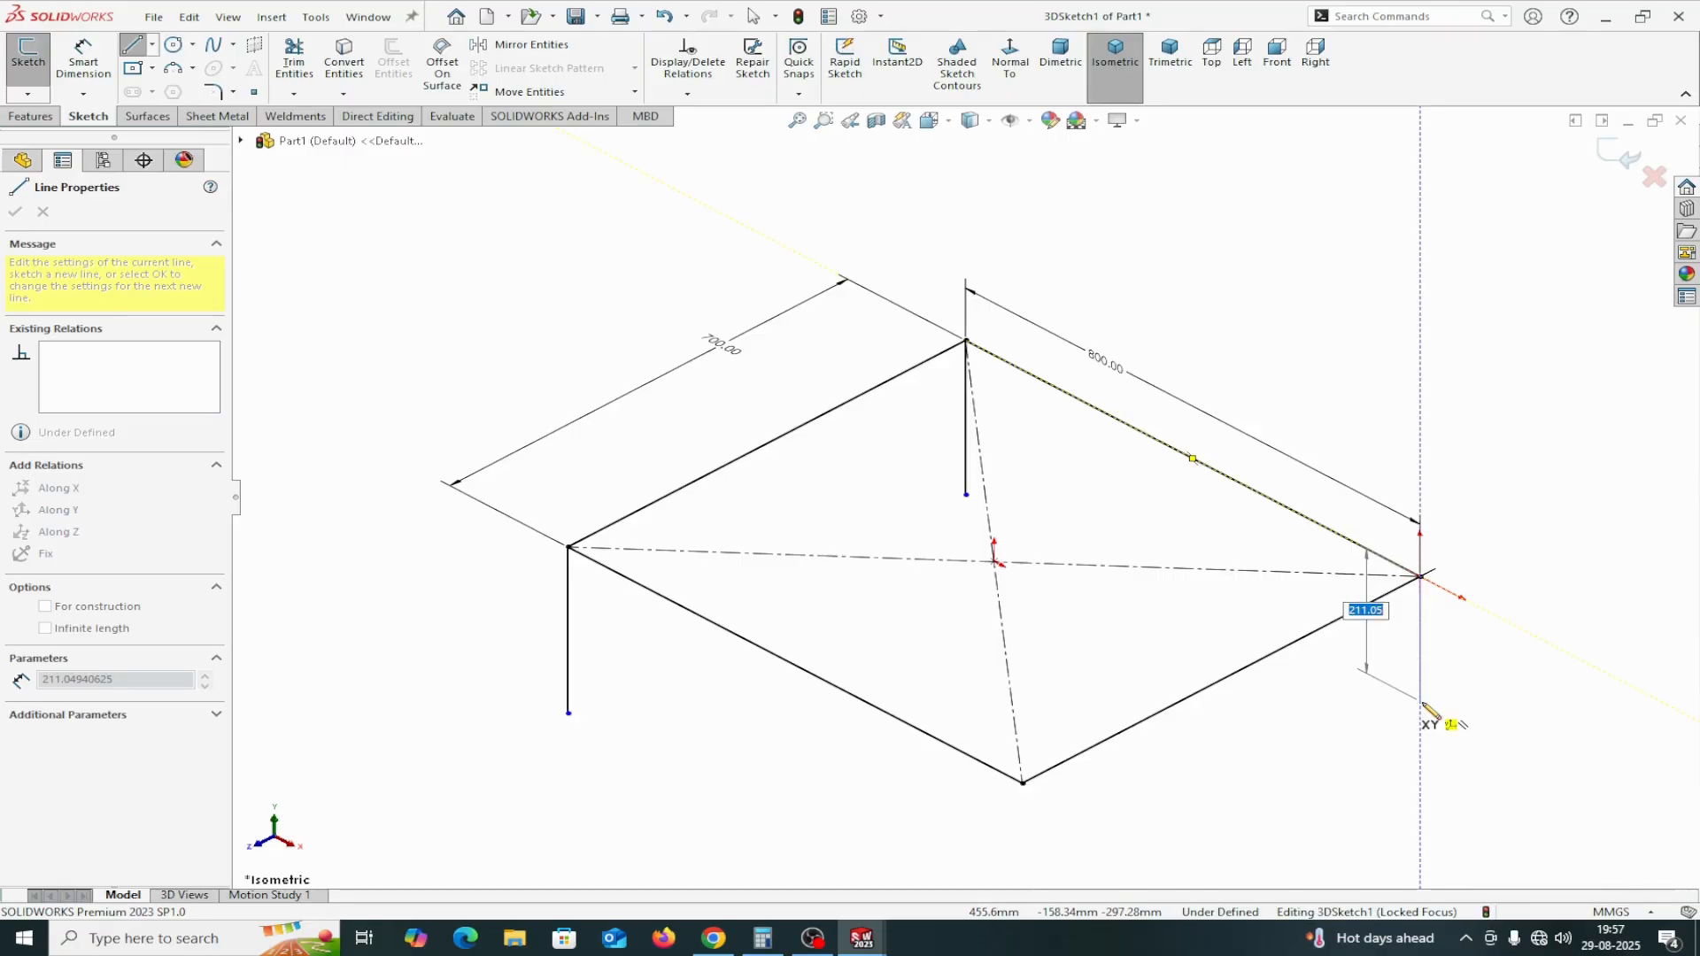
{"action": "left_click", "coordinate": [1420, 701]}
{"action": "right_click", "coordinate": [1420, 701]}
{"action": "left_click", "coordinate": [1452, 714]}
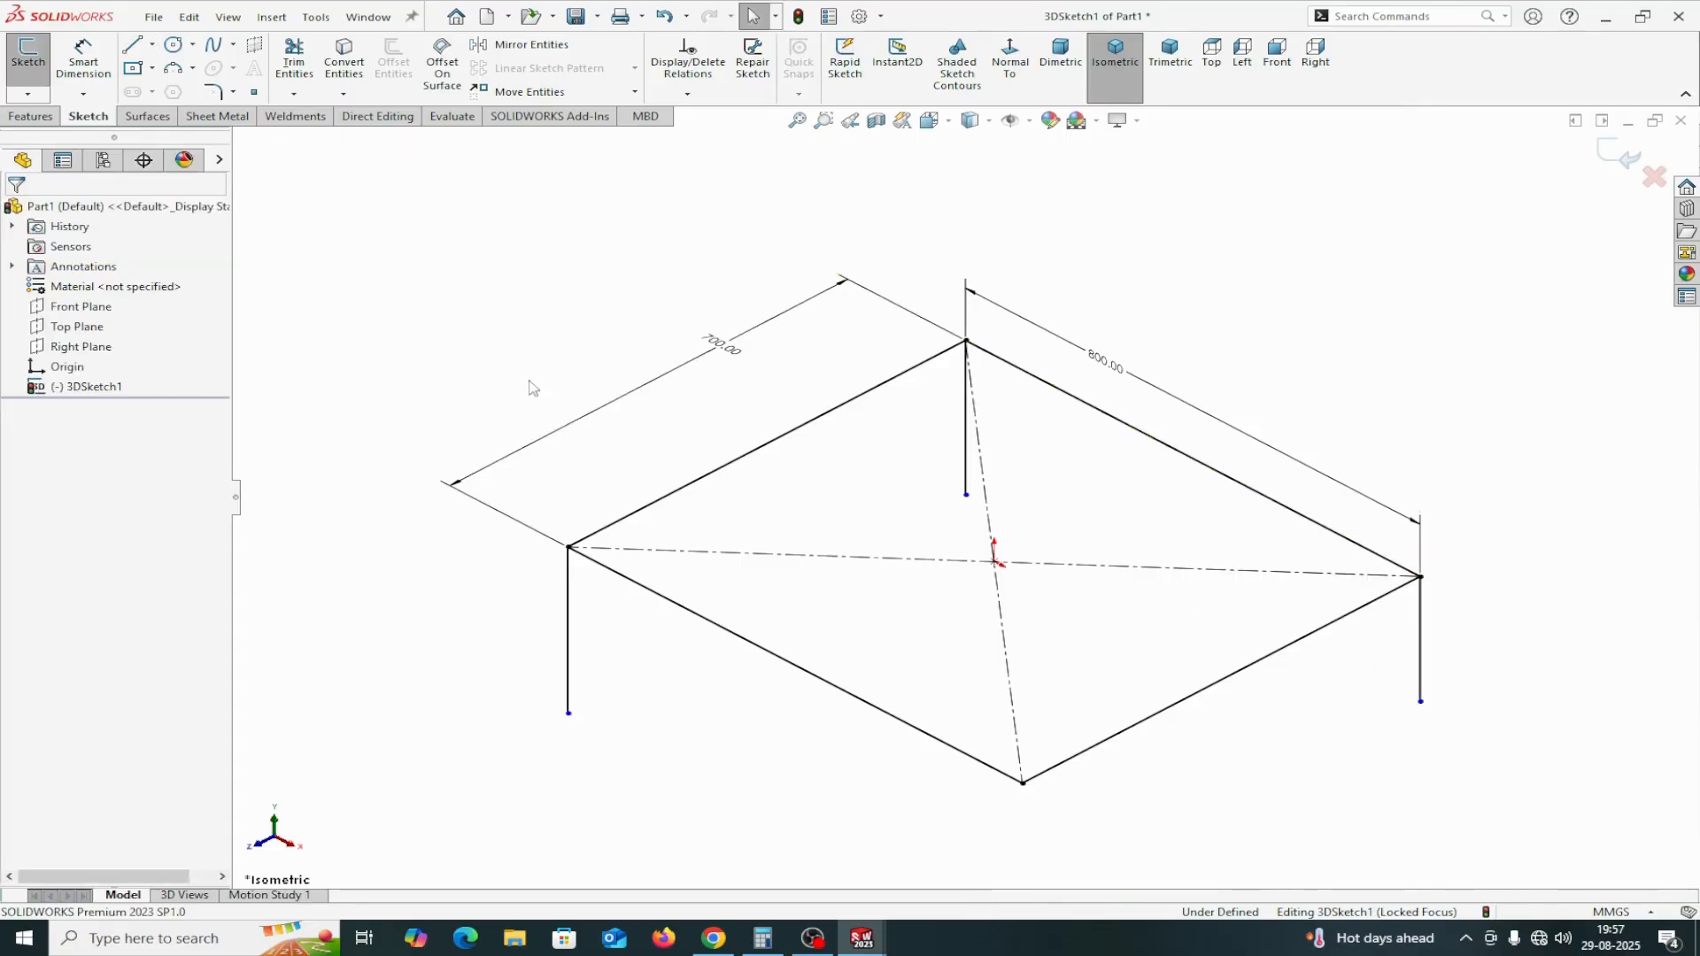
Sketch a leg line about 118 mm long straight down along Y from the top rectangle's front corner
{"action": "left_click", "coordinate": [133, 45]}
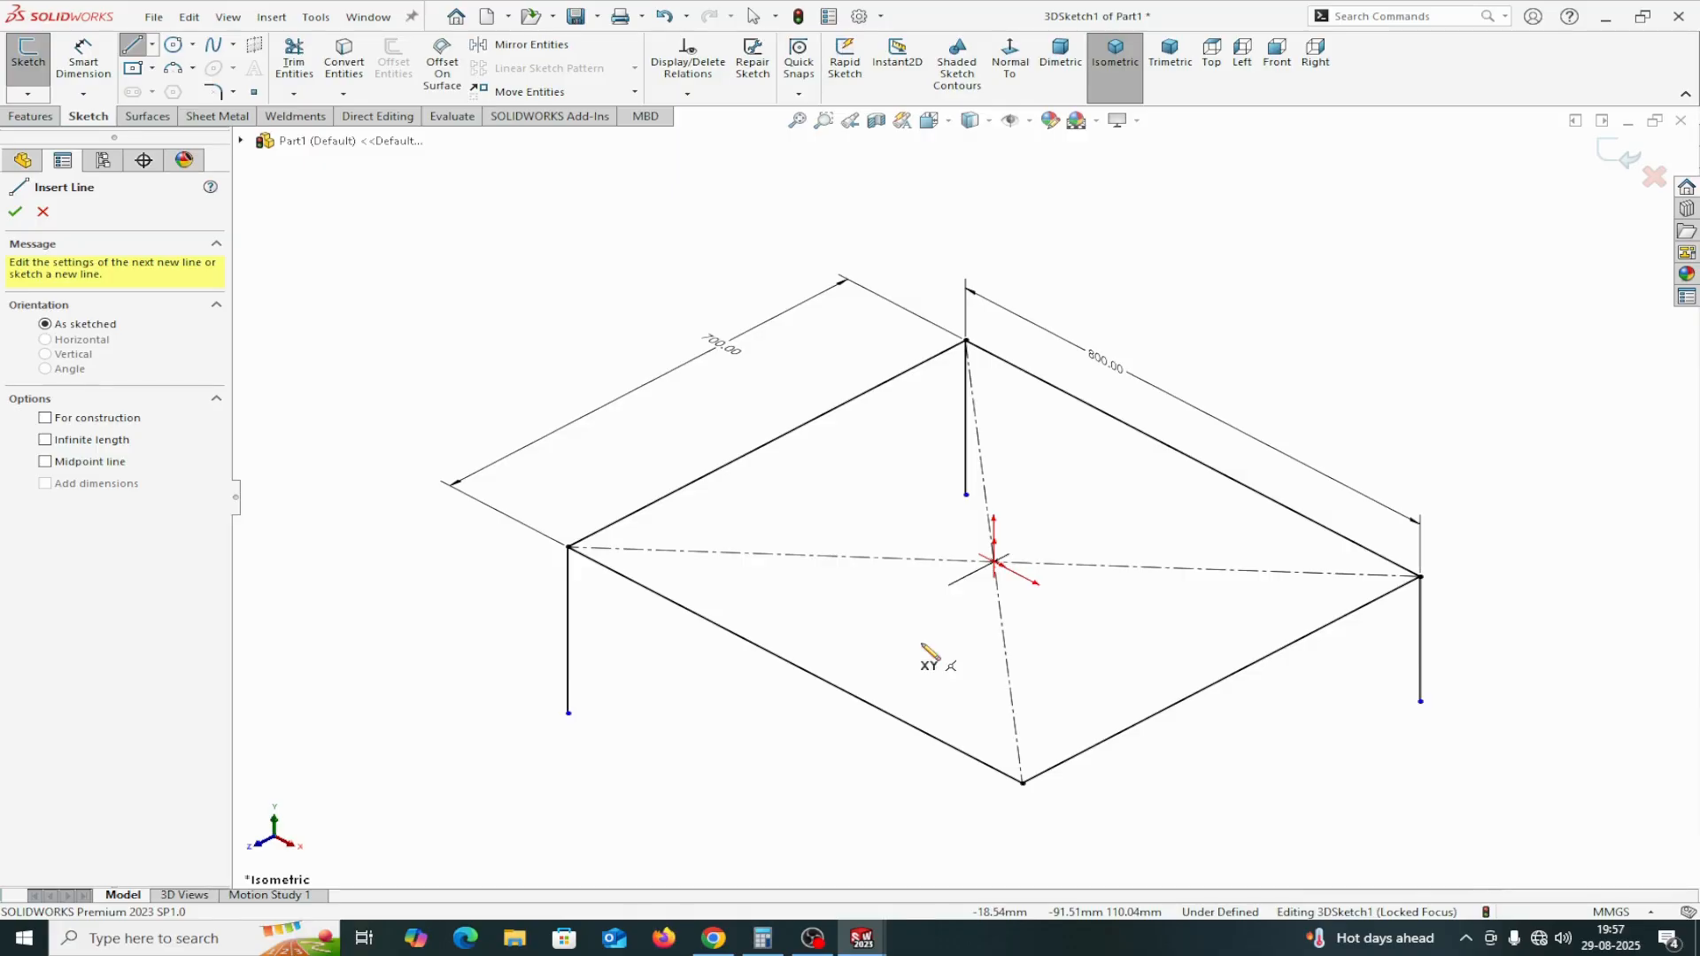
{"action": "left_click", "coordinate": [1023, 784]}
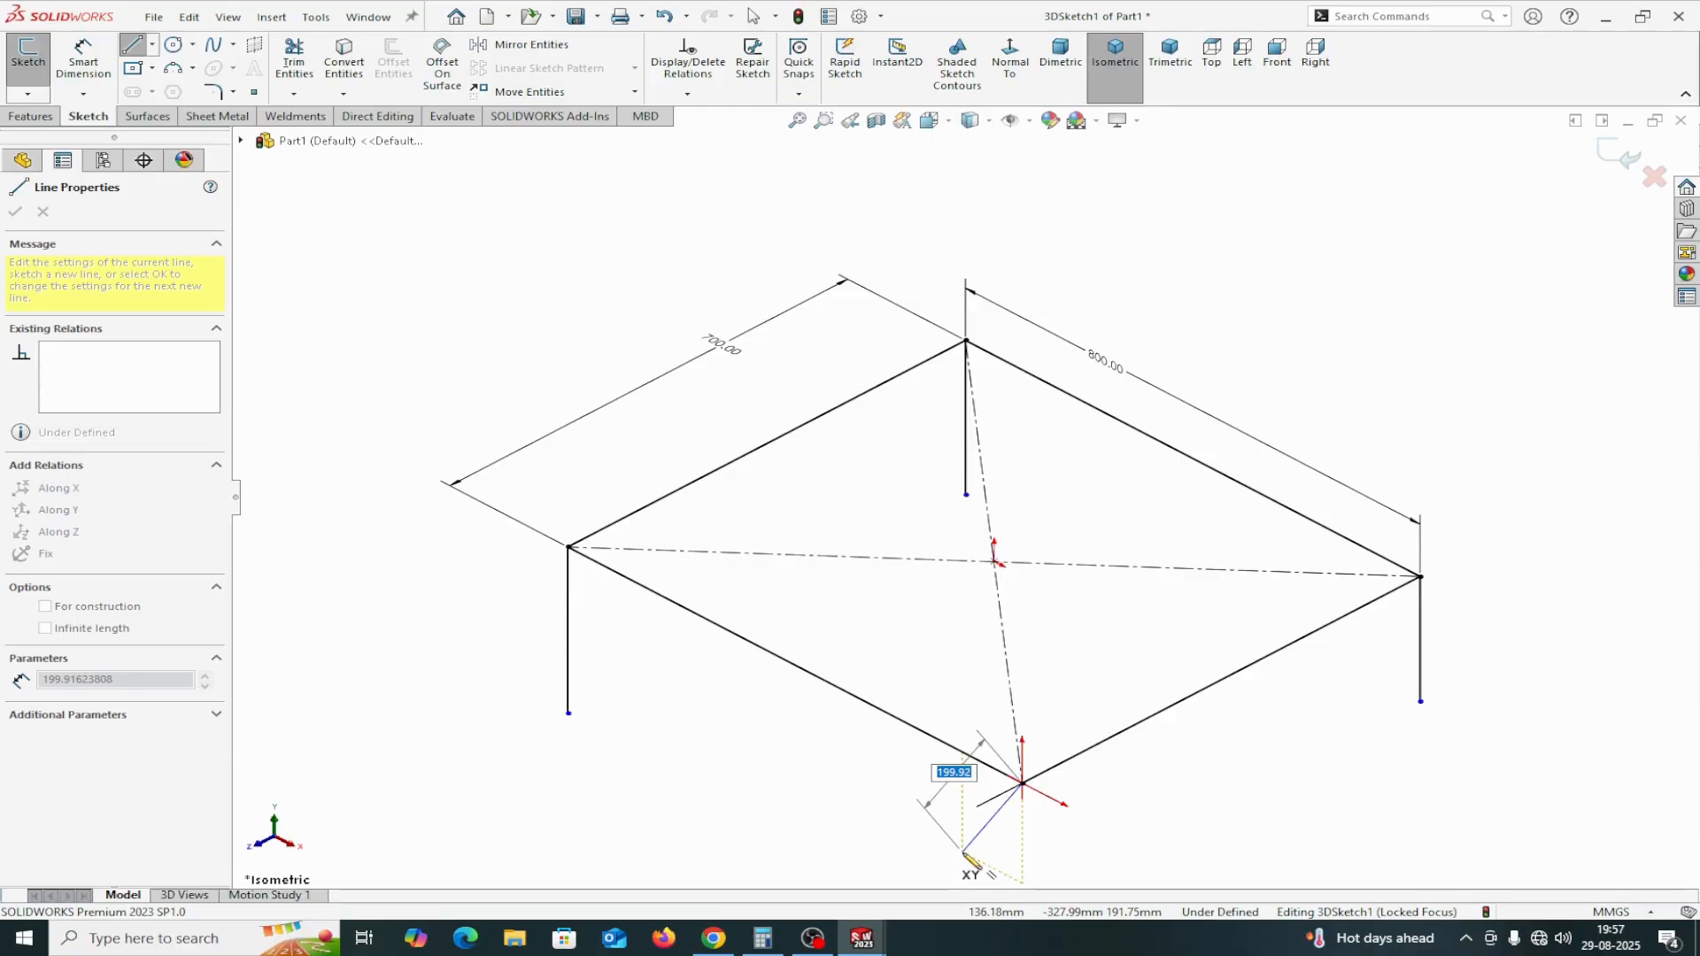
{"action": "left_click", "coordinate": [1025, 857]}
{"action": "right_click", "coordinate": [1025, 855]}
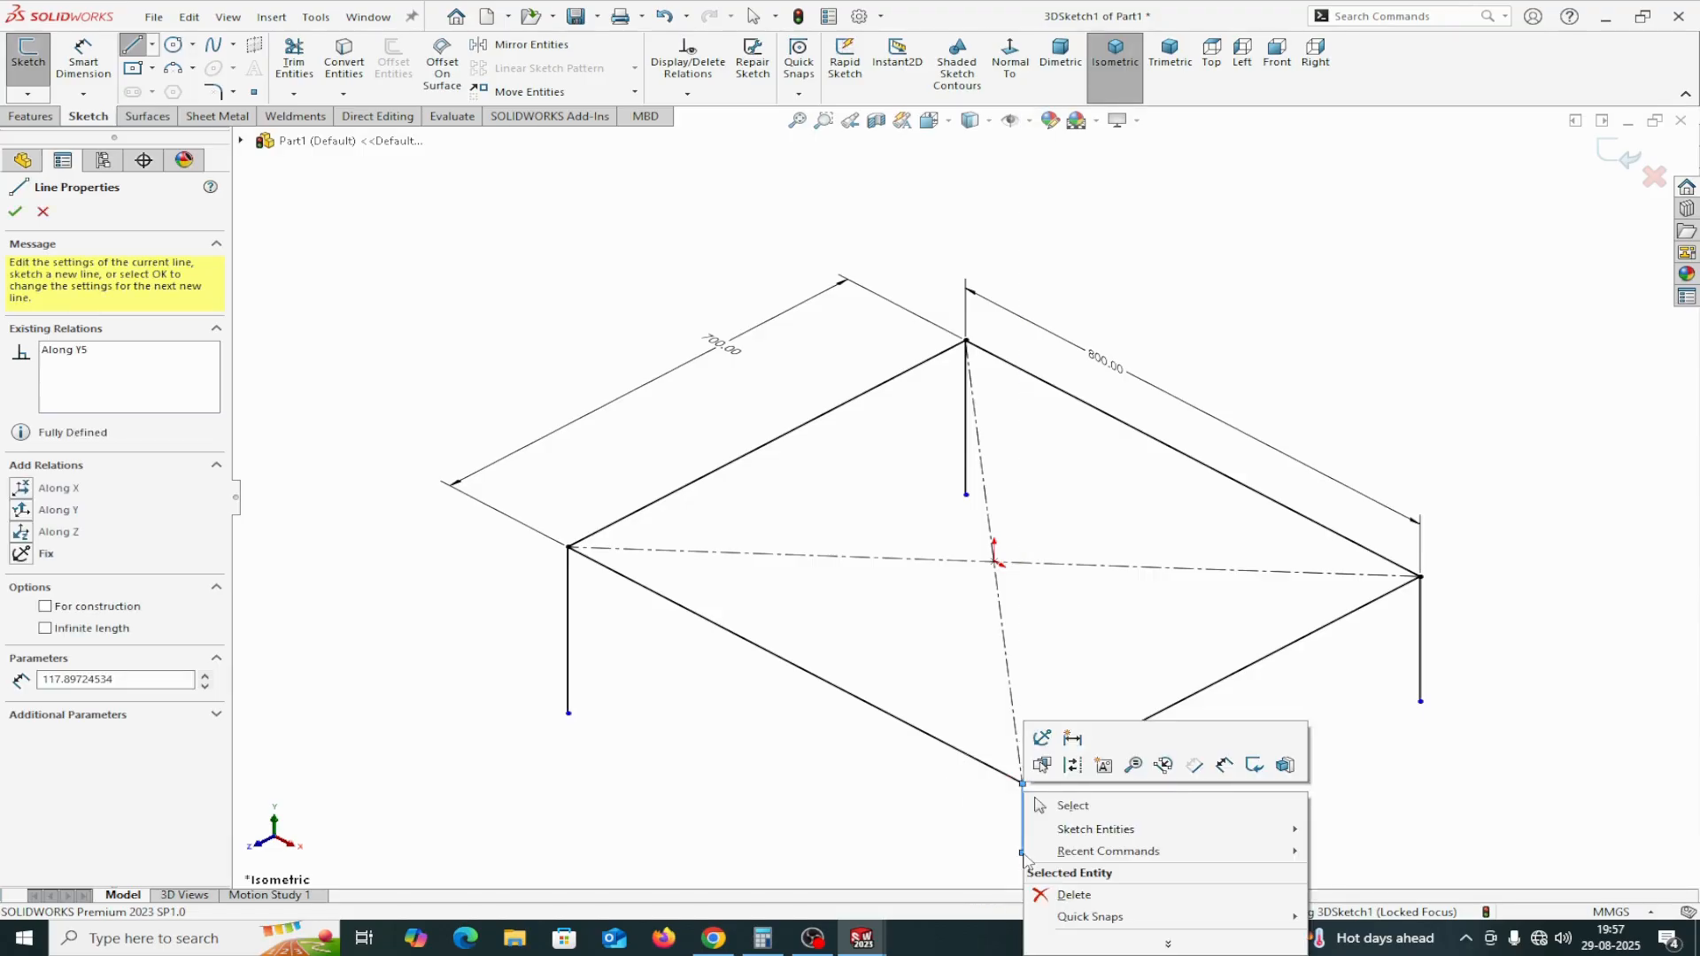
{"action": "left_click", "coordinate": [1068, 809]}
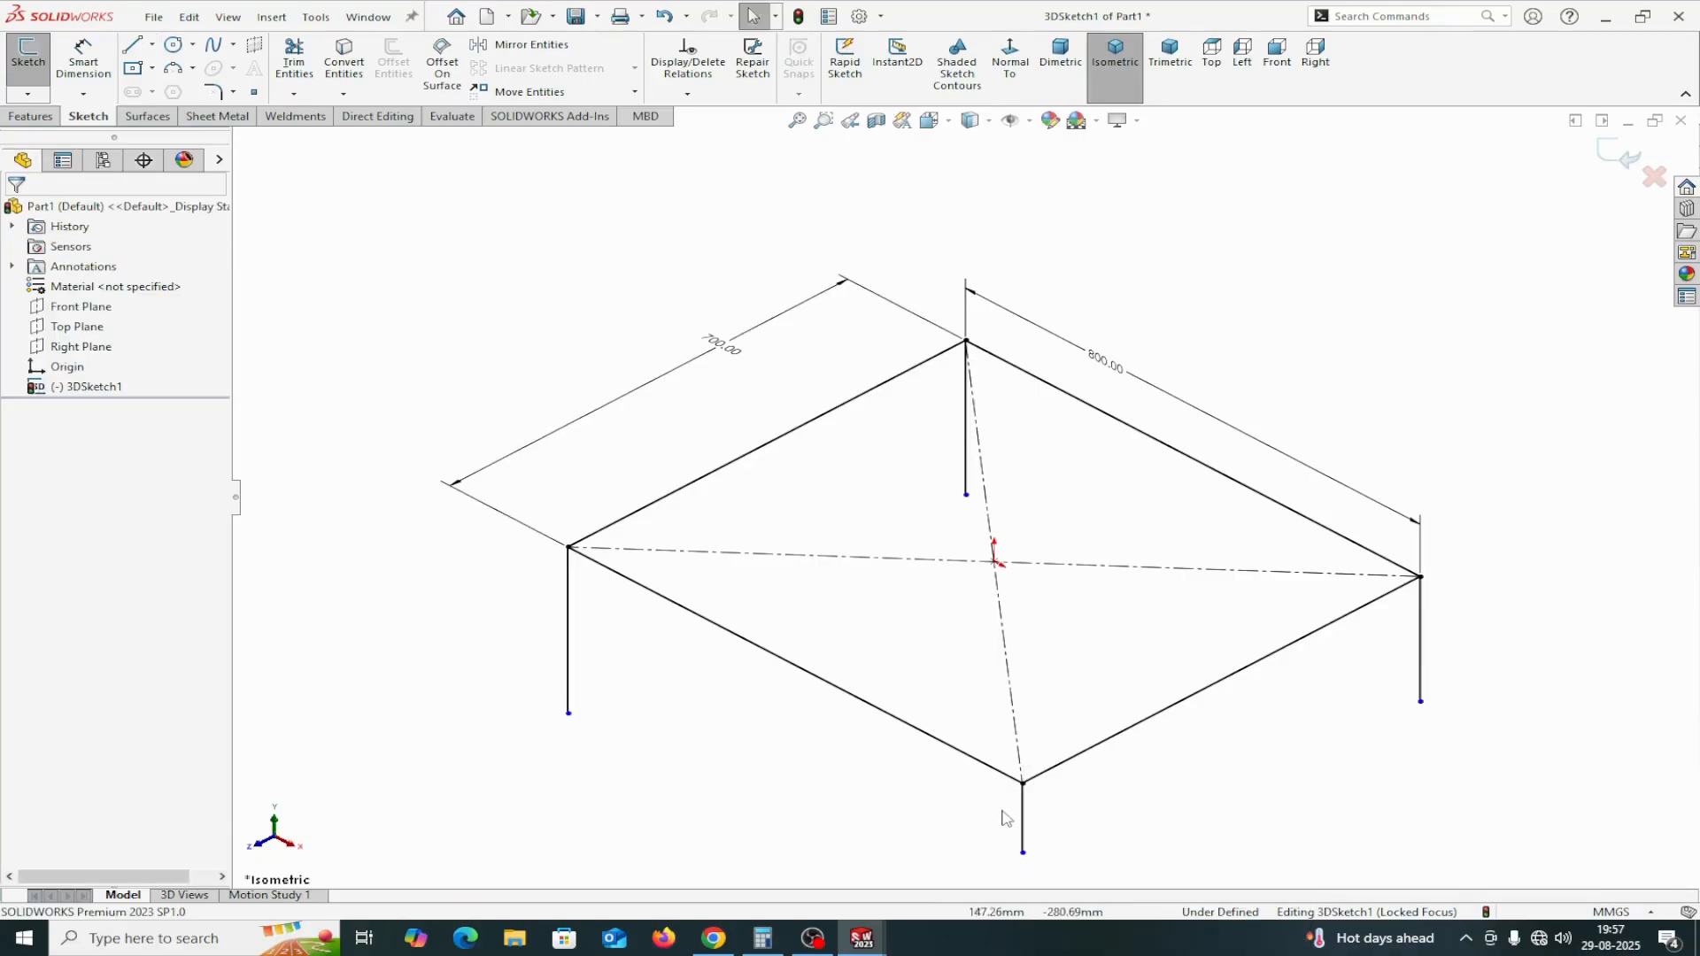
Make all four leg lines equal in length with an Equal relation
{"action": "left_click", "coordinate": [565, 681]}
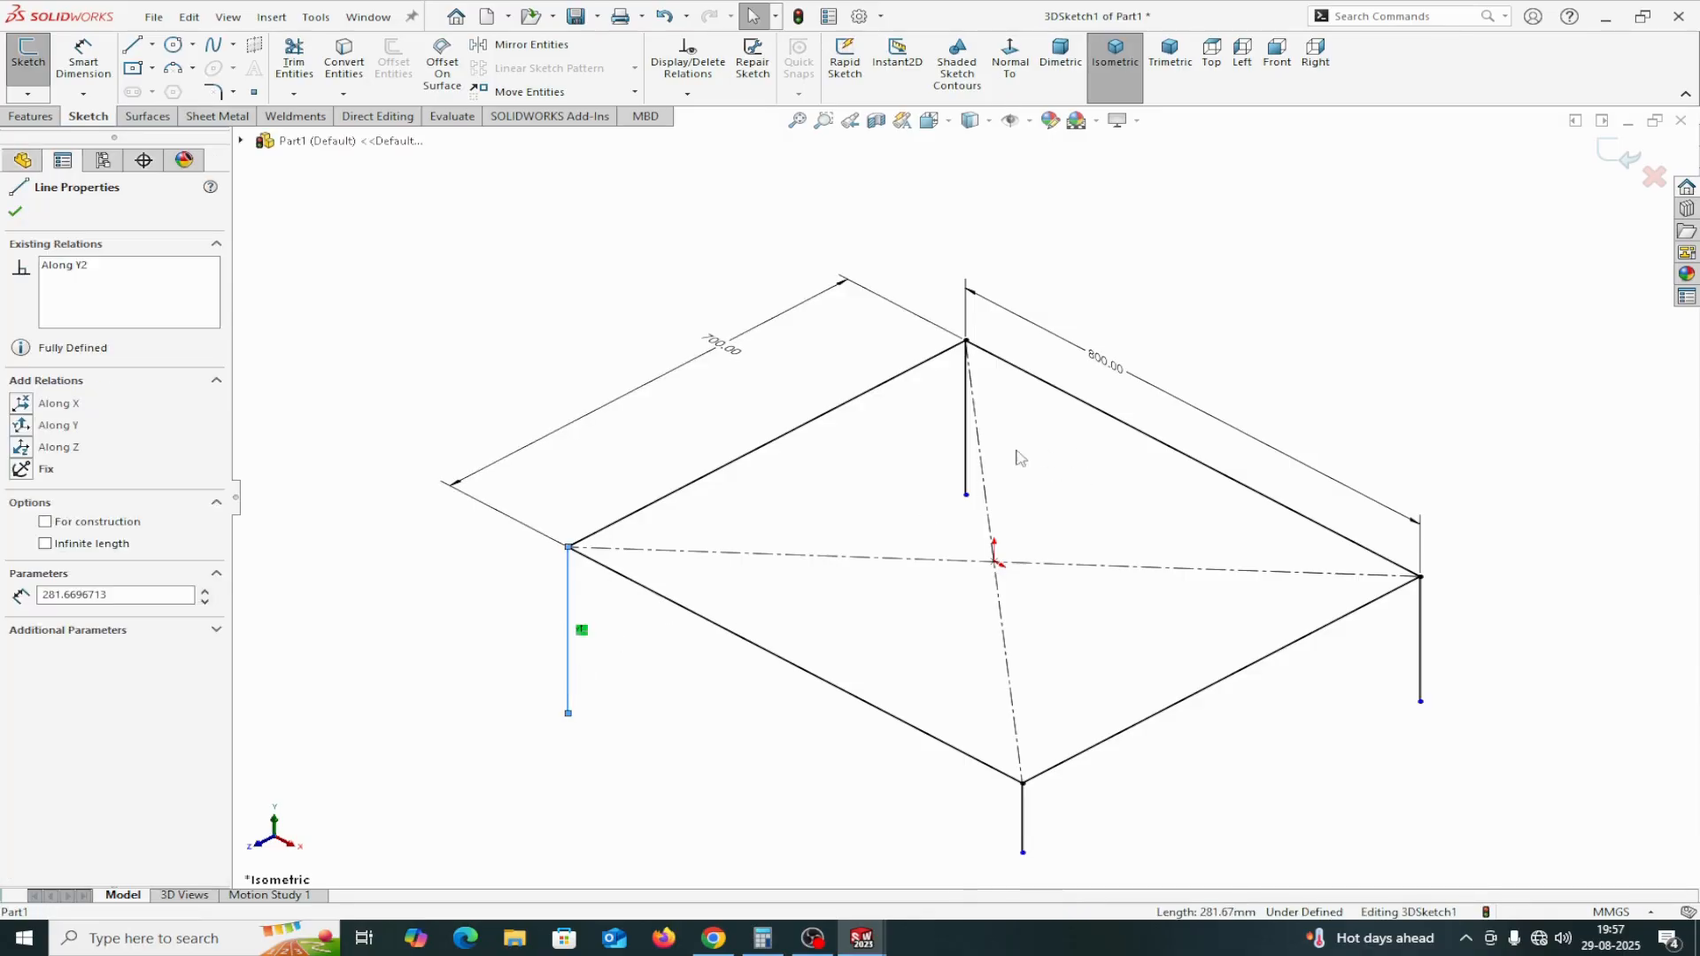
{"action": "left_click", "coordinate": [970, 478], "text": "ctrl"}
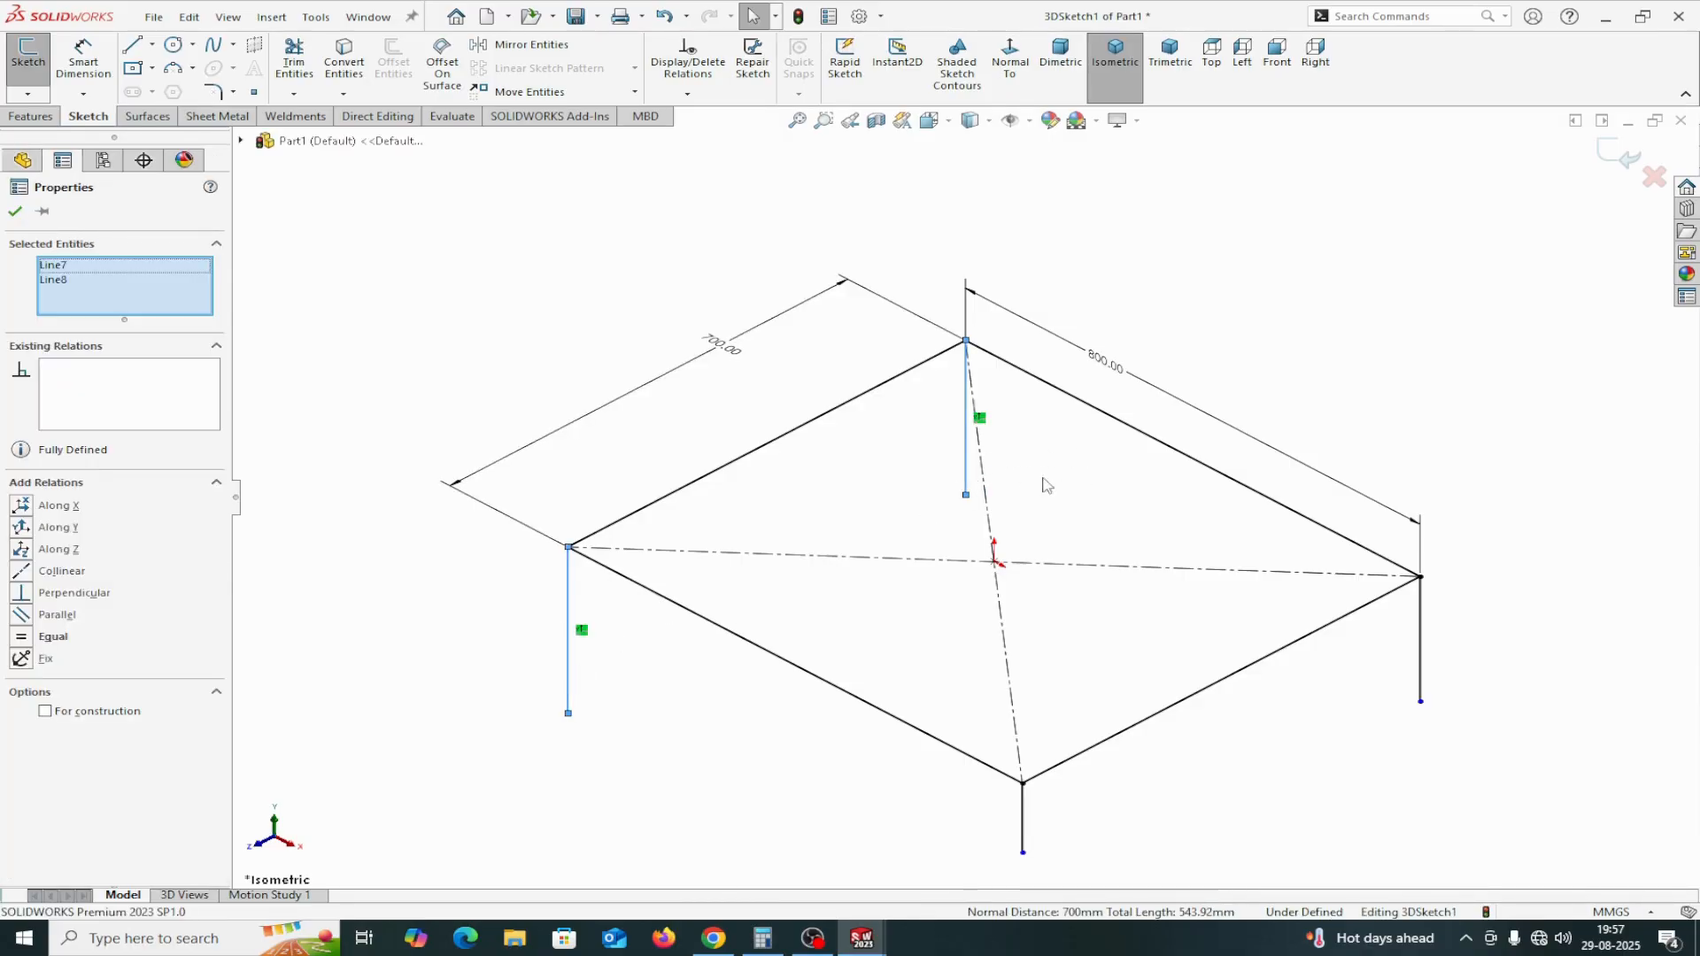
{"action": "left_click", "coordinate": [1421, 639], "text": "ctrl"}
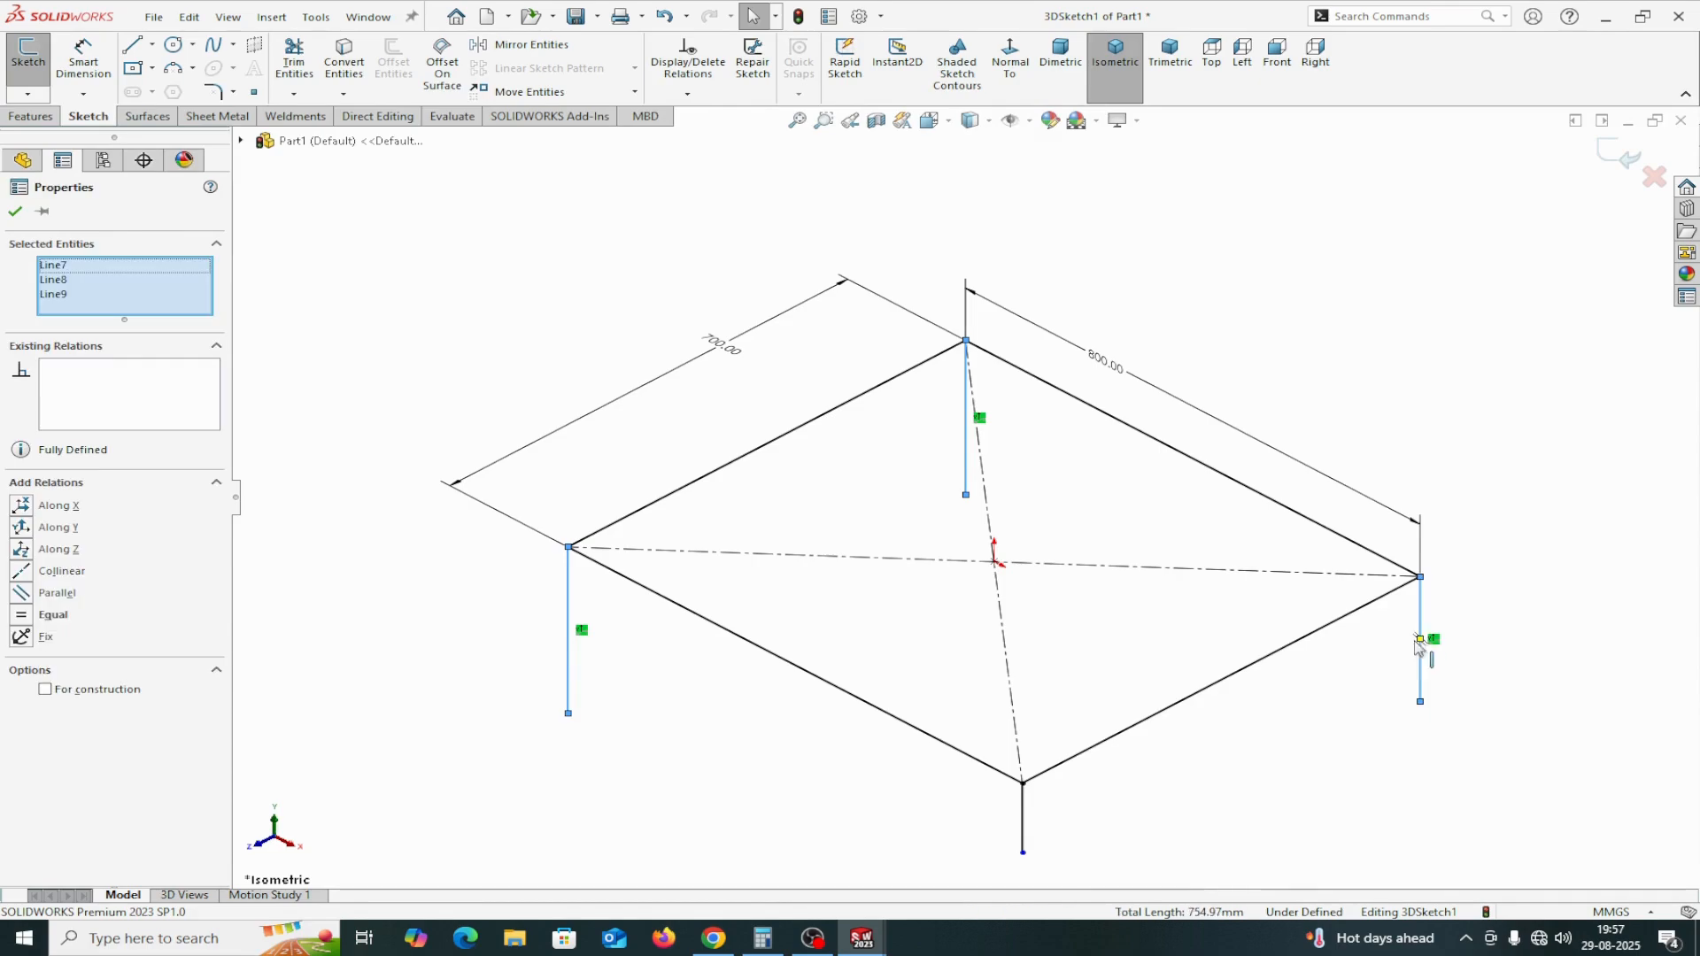
{"action": "left_click", "coordinate": [1026, 820], "text": "ctrl"}
{"action": "left_click", "coordinate": [22, 620]}
{"action": "left_click", "coordinate": [15, 212]}
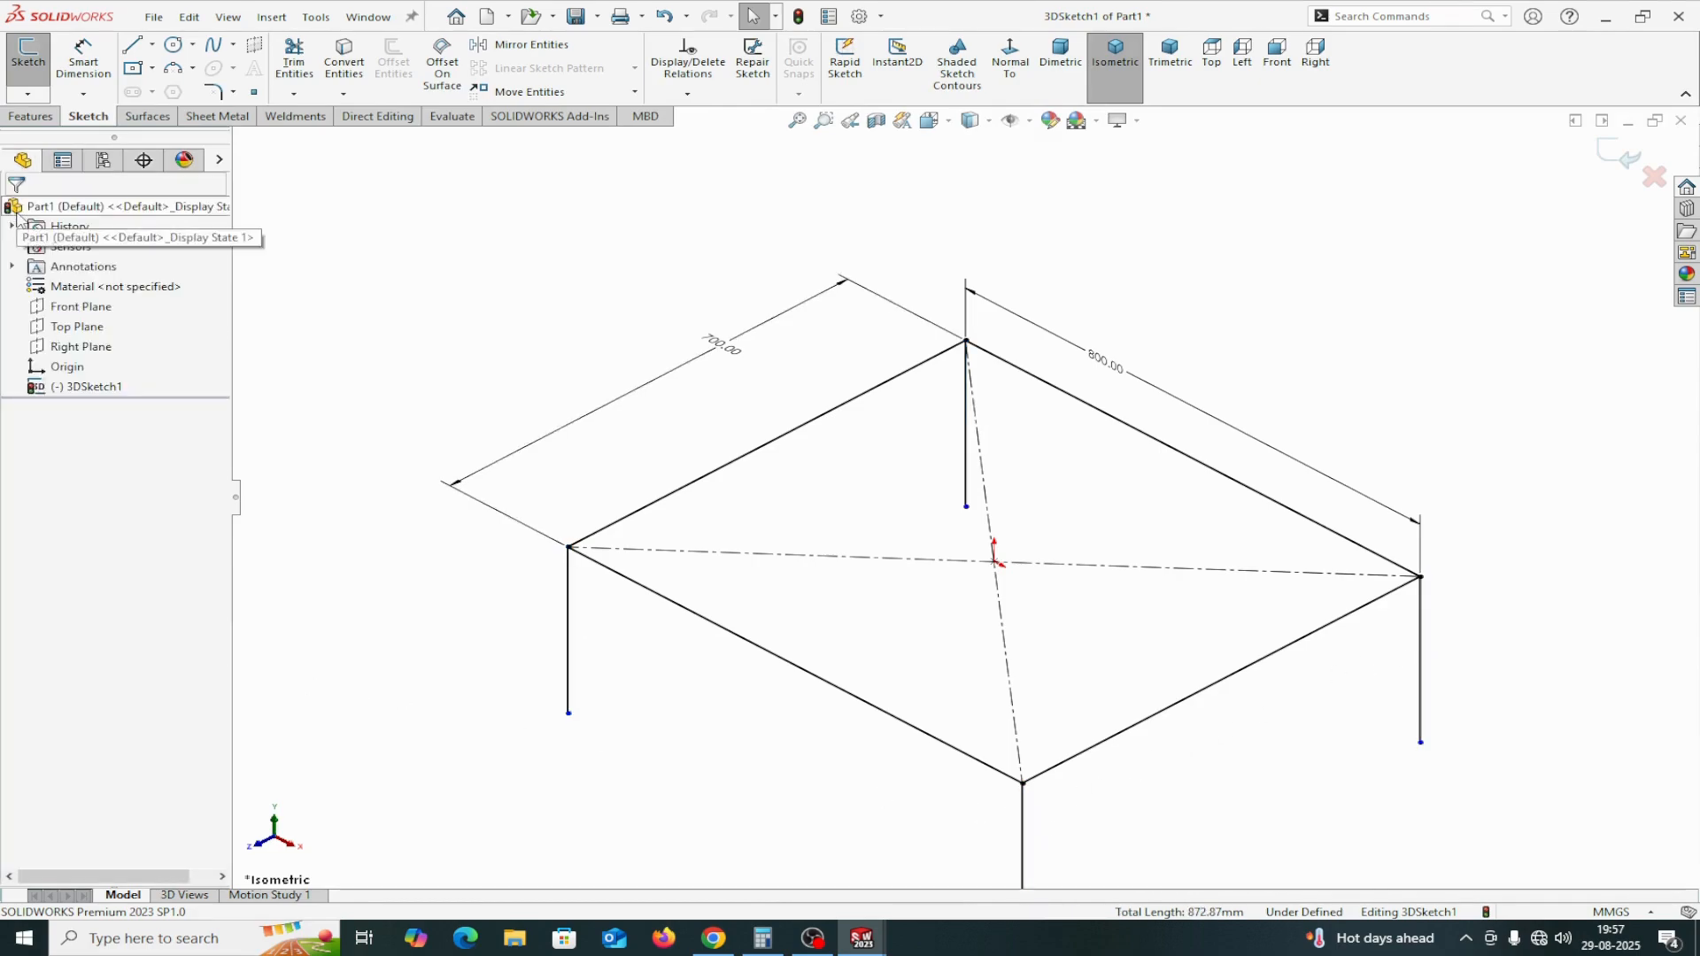
Dimension the left leg from its bottom end to the top corner and set its length to 800 mm
{"action": "left_click", "coordinate": [83, 57]}
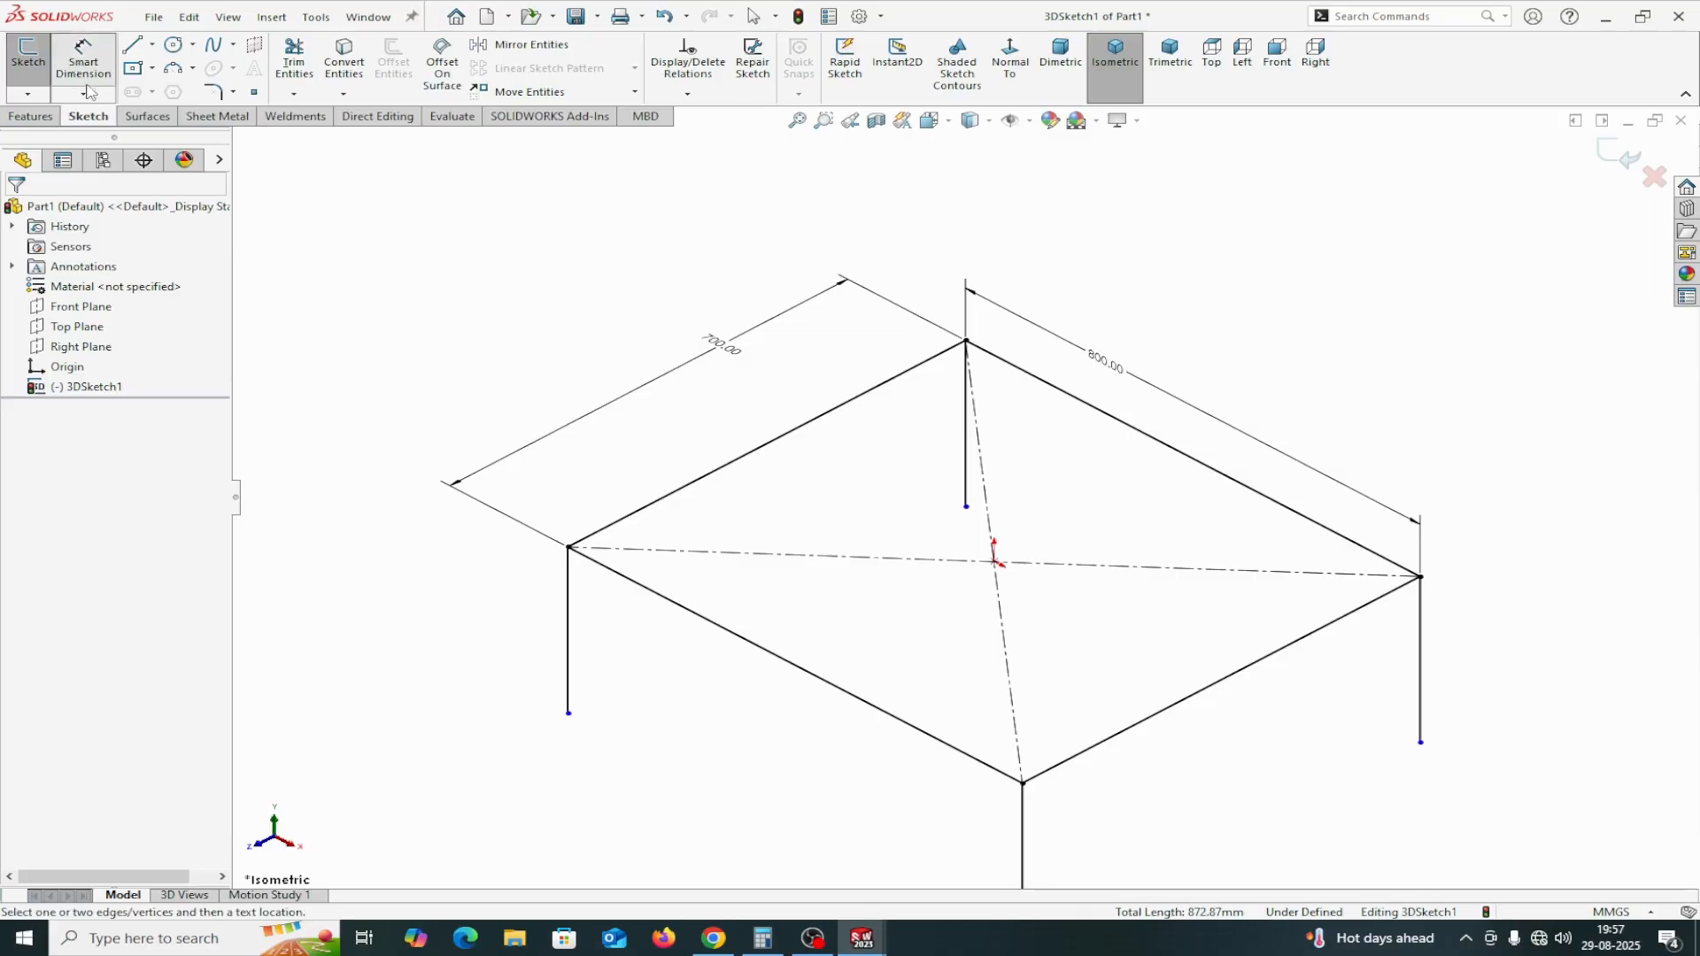
{"action": "left_click", "coordinate": [568, 713]}
{"action": "left_click", "coordinate": [569, 547]}
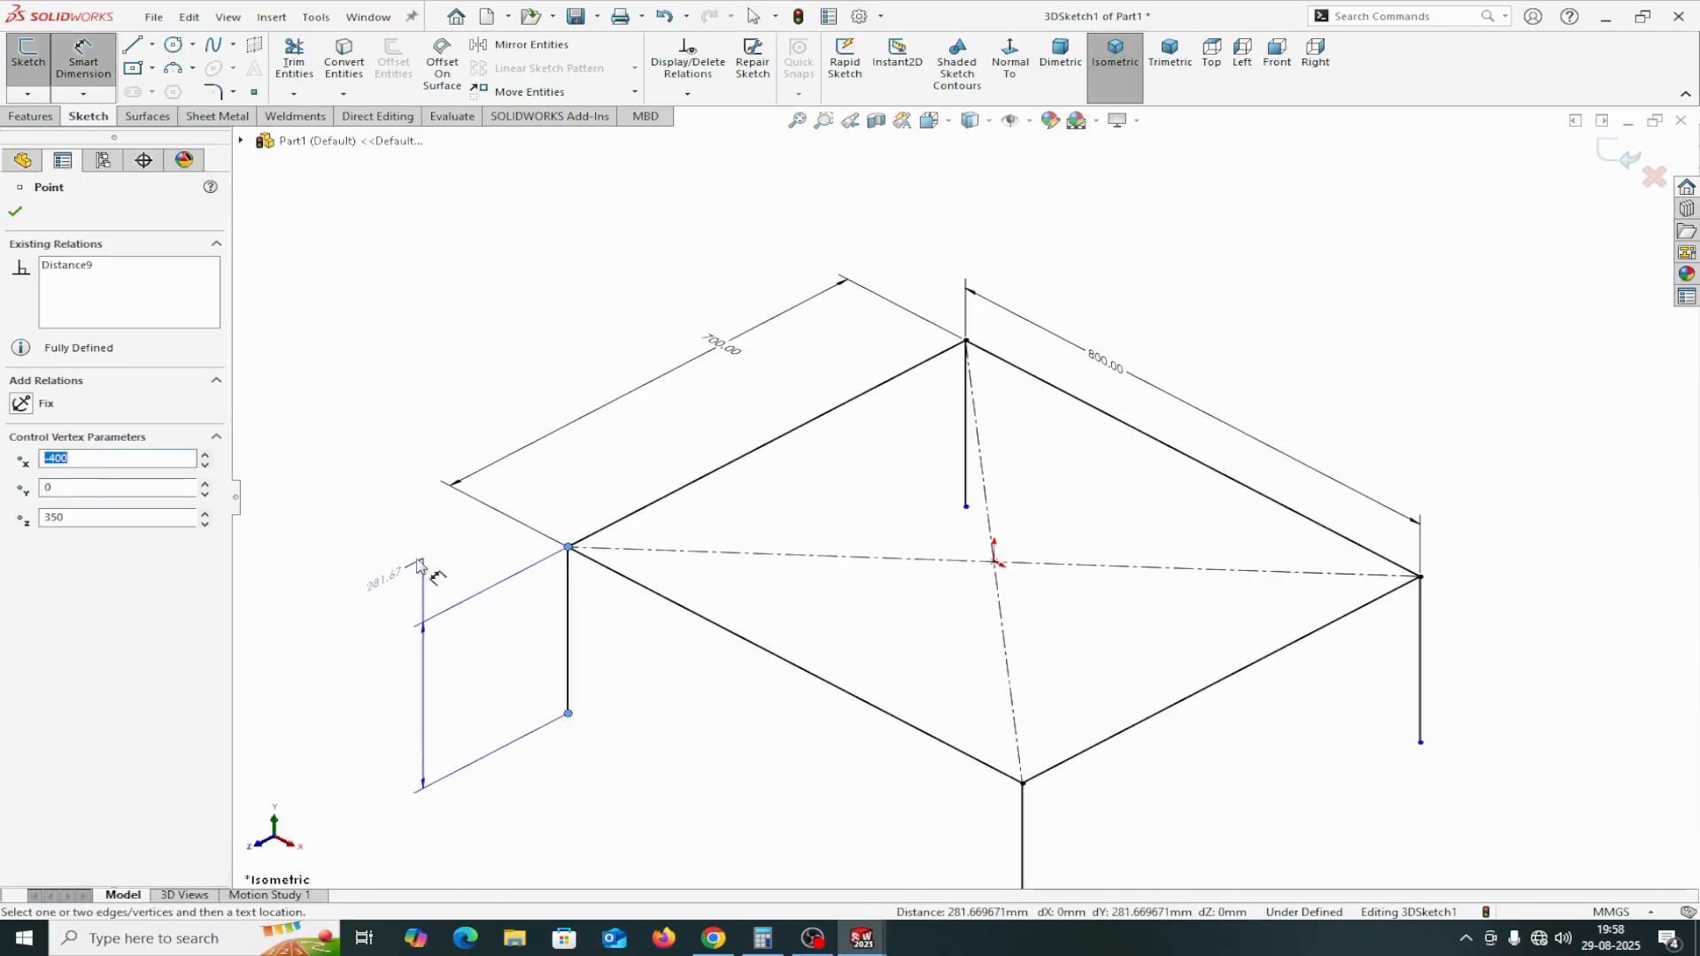
{"action": "left_click", "coordinate": [372, 571]}
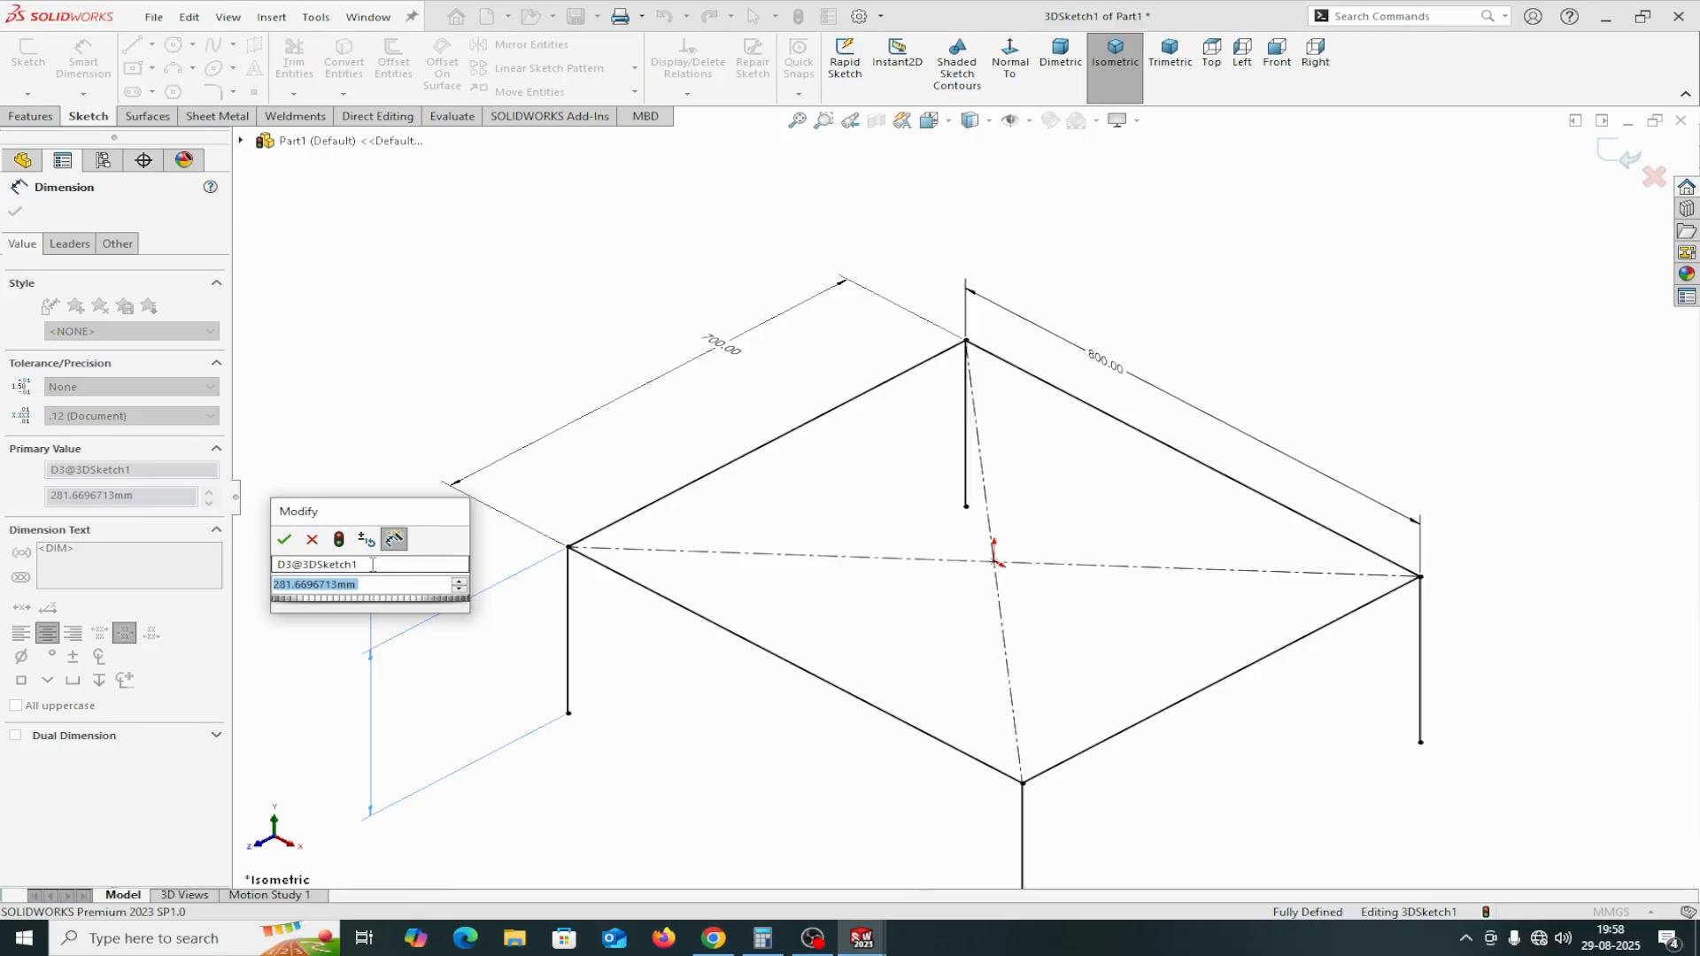
{"action": "type", "text": "800"}
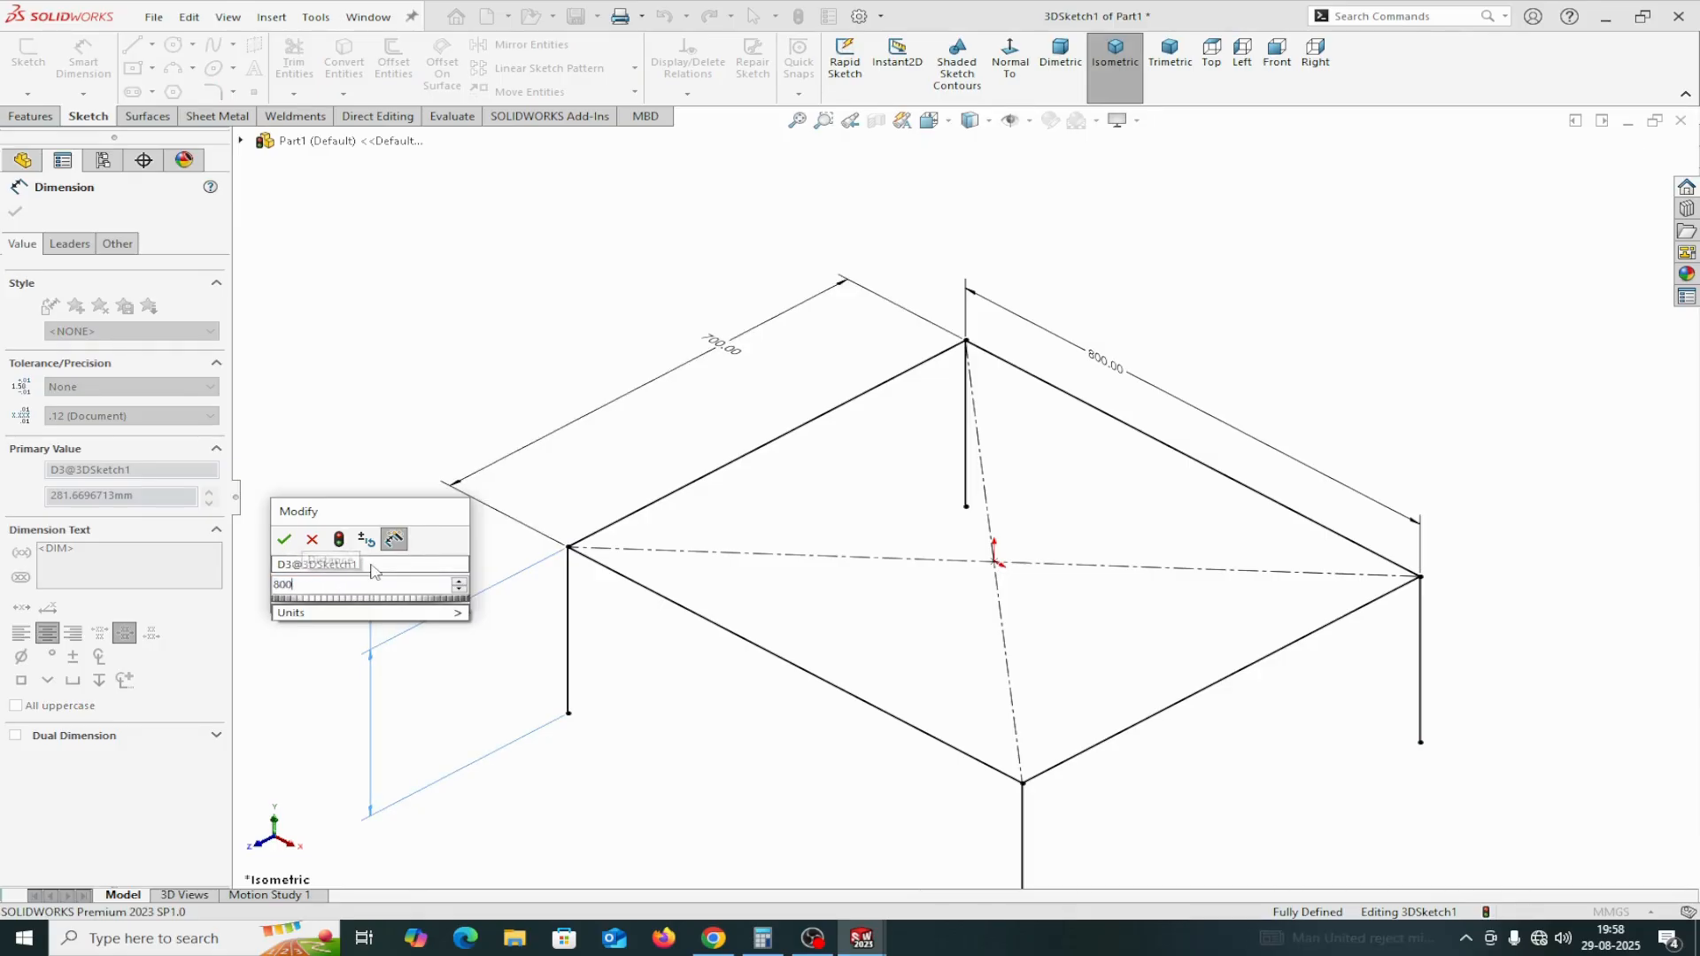
{"action": "left_click", "coordinate": [285, 539]}
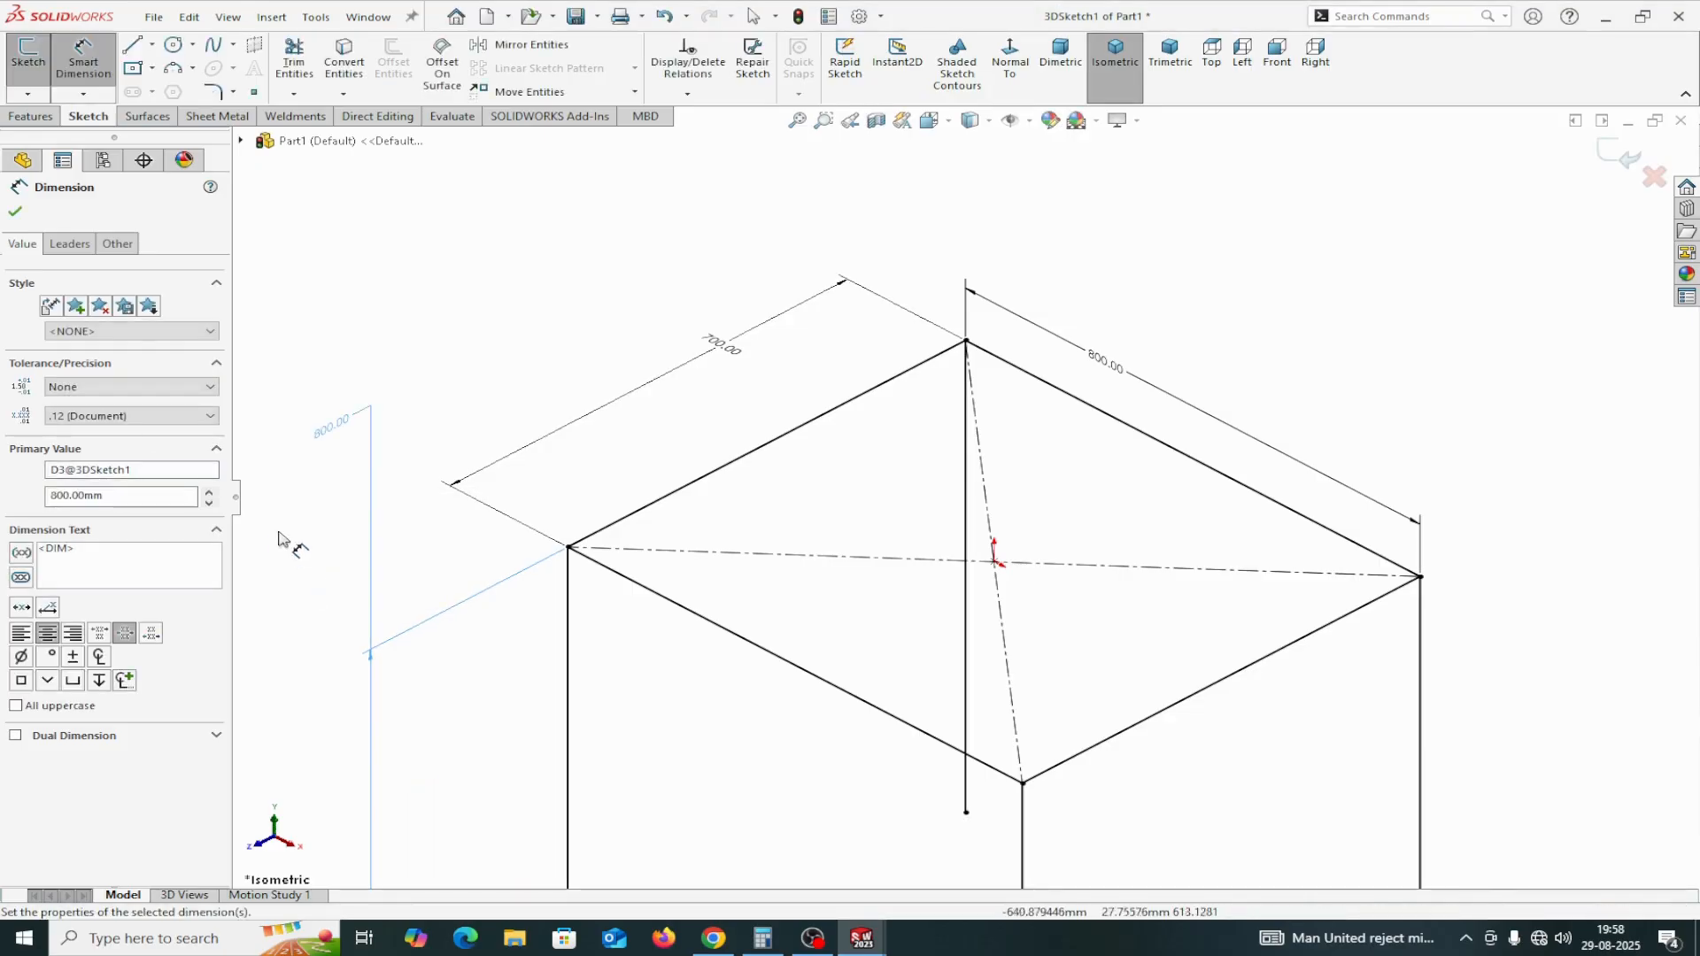
{"action": "left_click", "coordinate": [15, 211]}
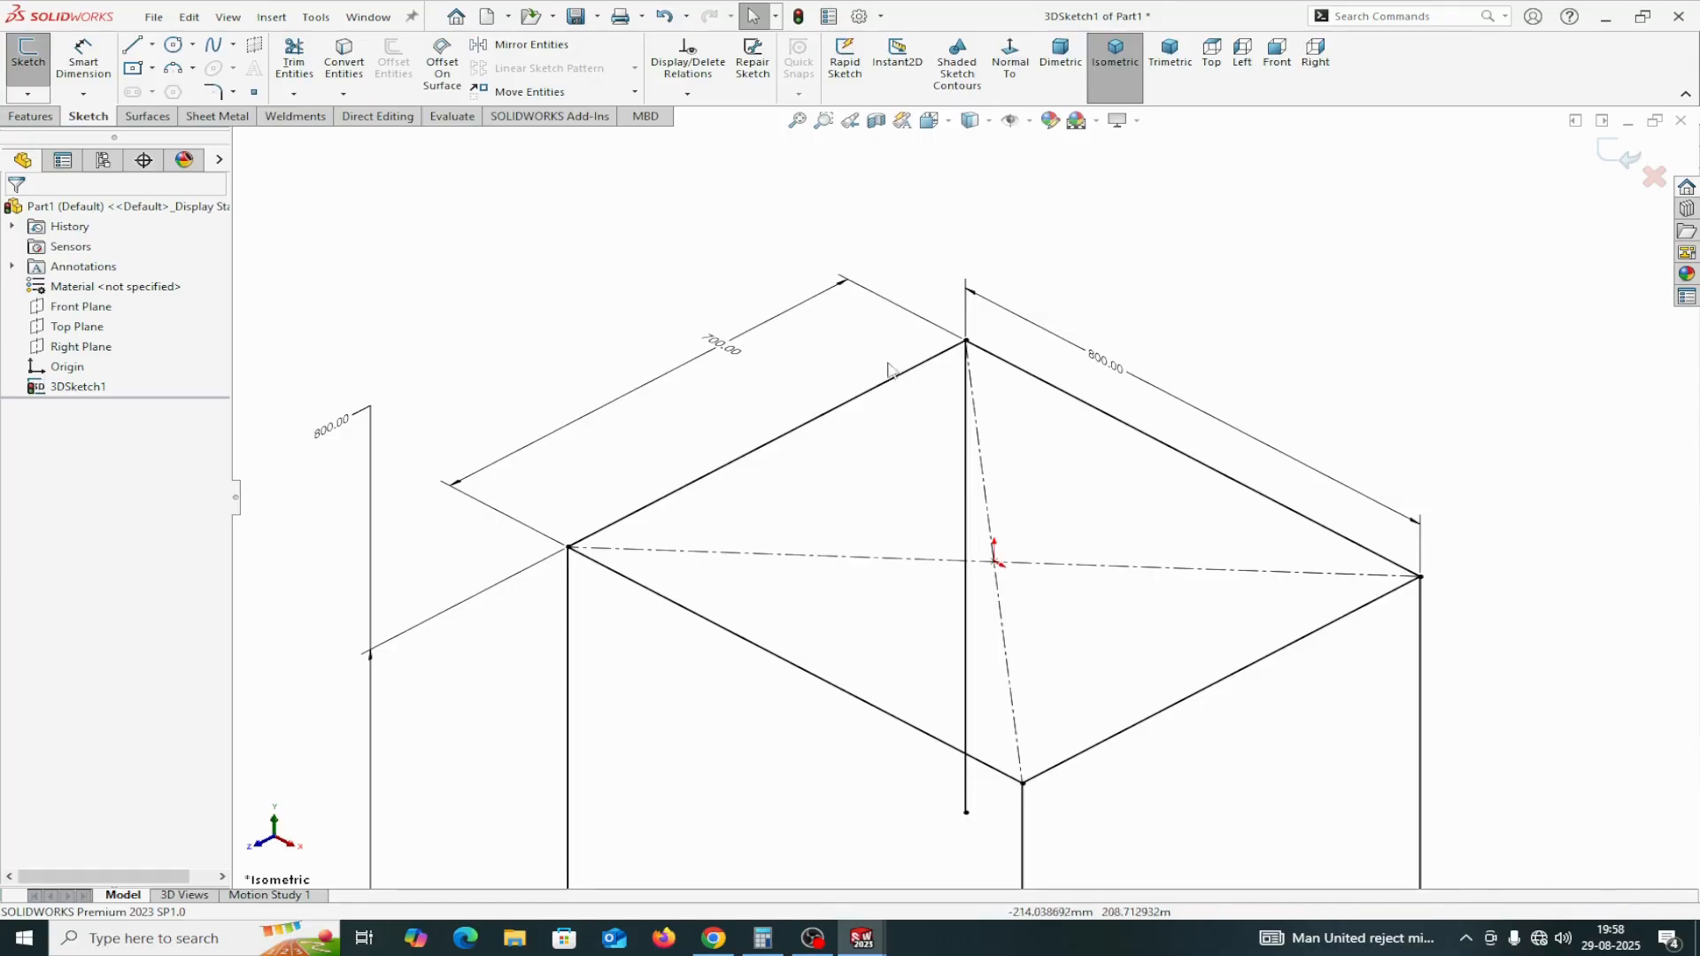
In dimetric view, sketch a corner rectangle on the ZX plane between the rear and front legs, about 457 mm below the top
{"action": "left_click", "coordinate": [1080, 76]}
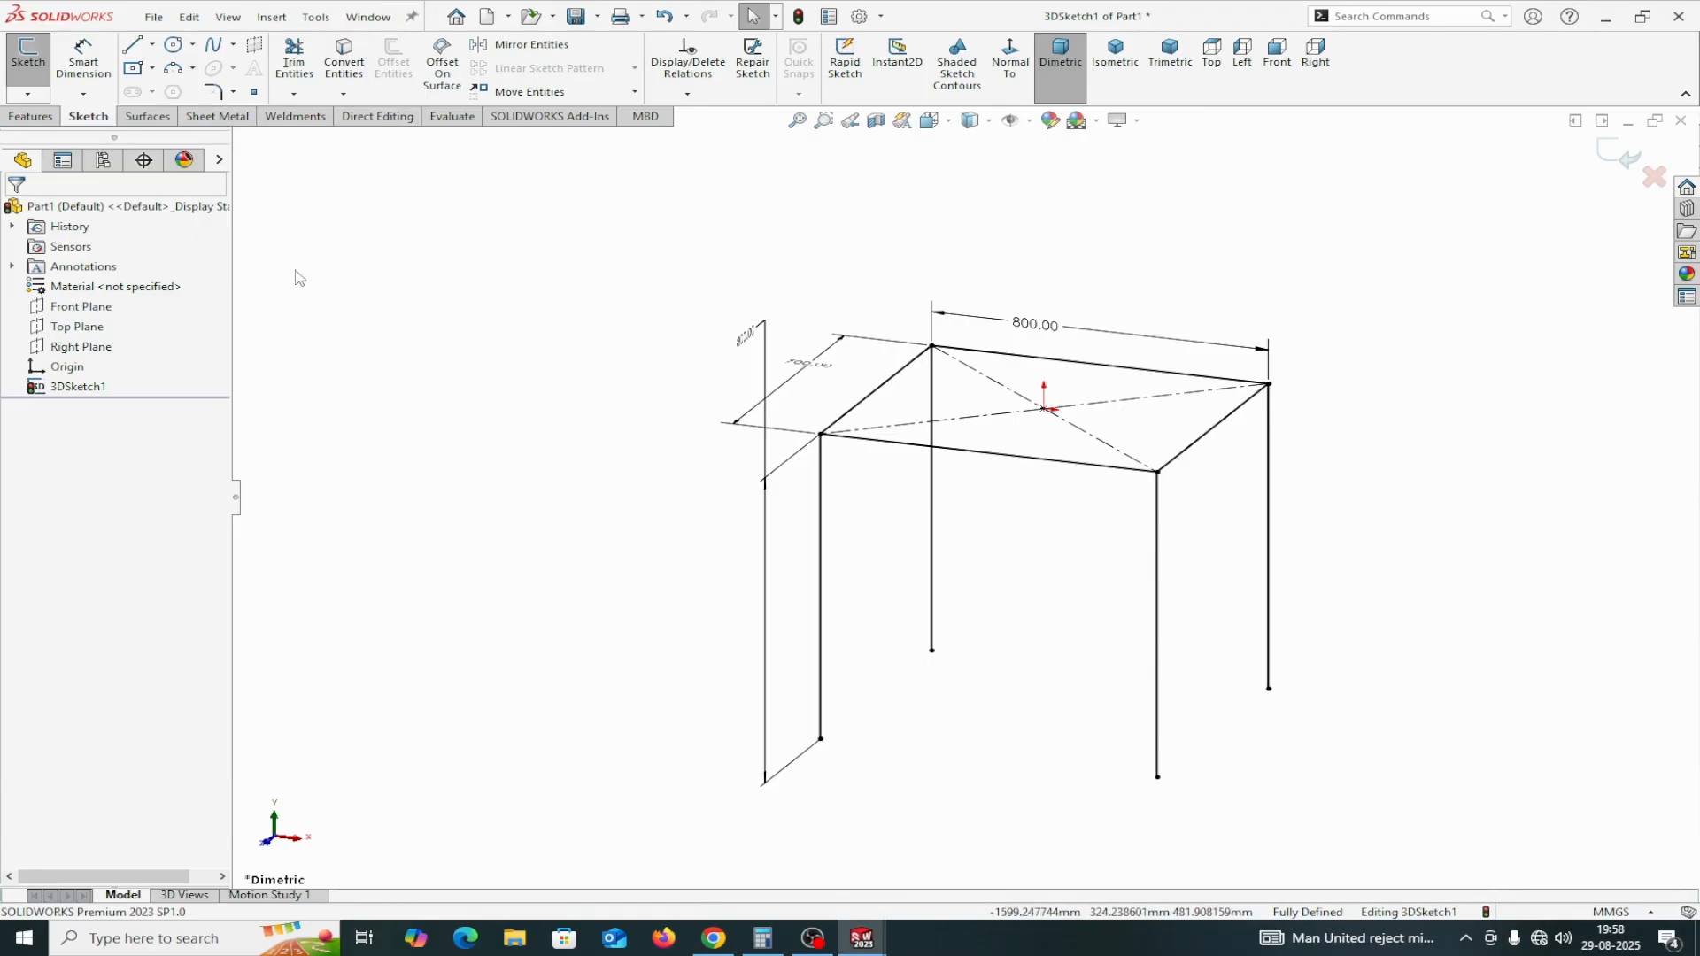
{"action": "left_click", "coordinate": [154, 71]}
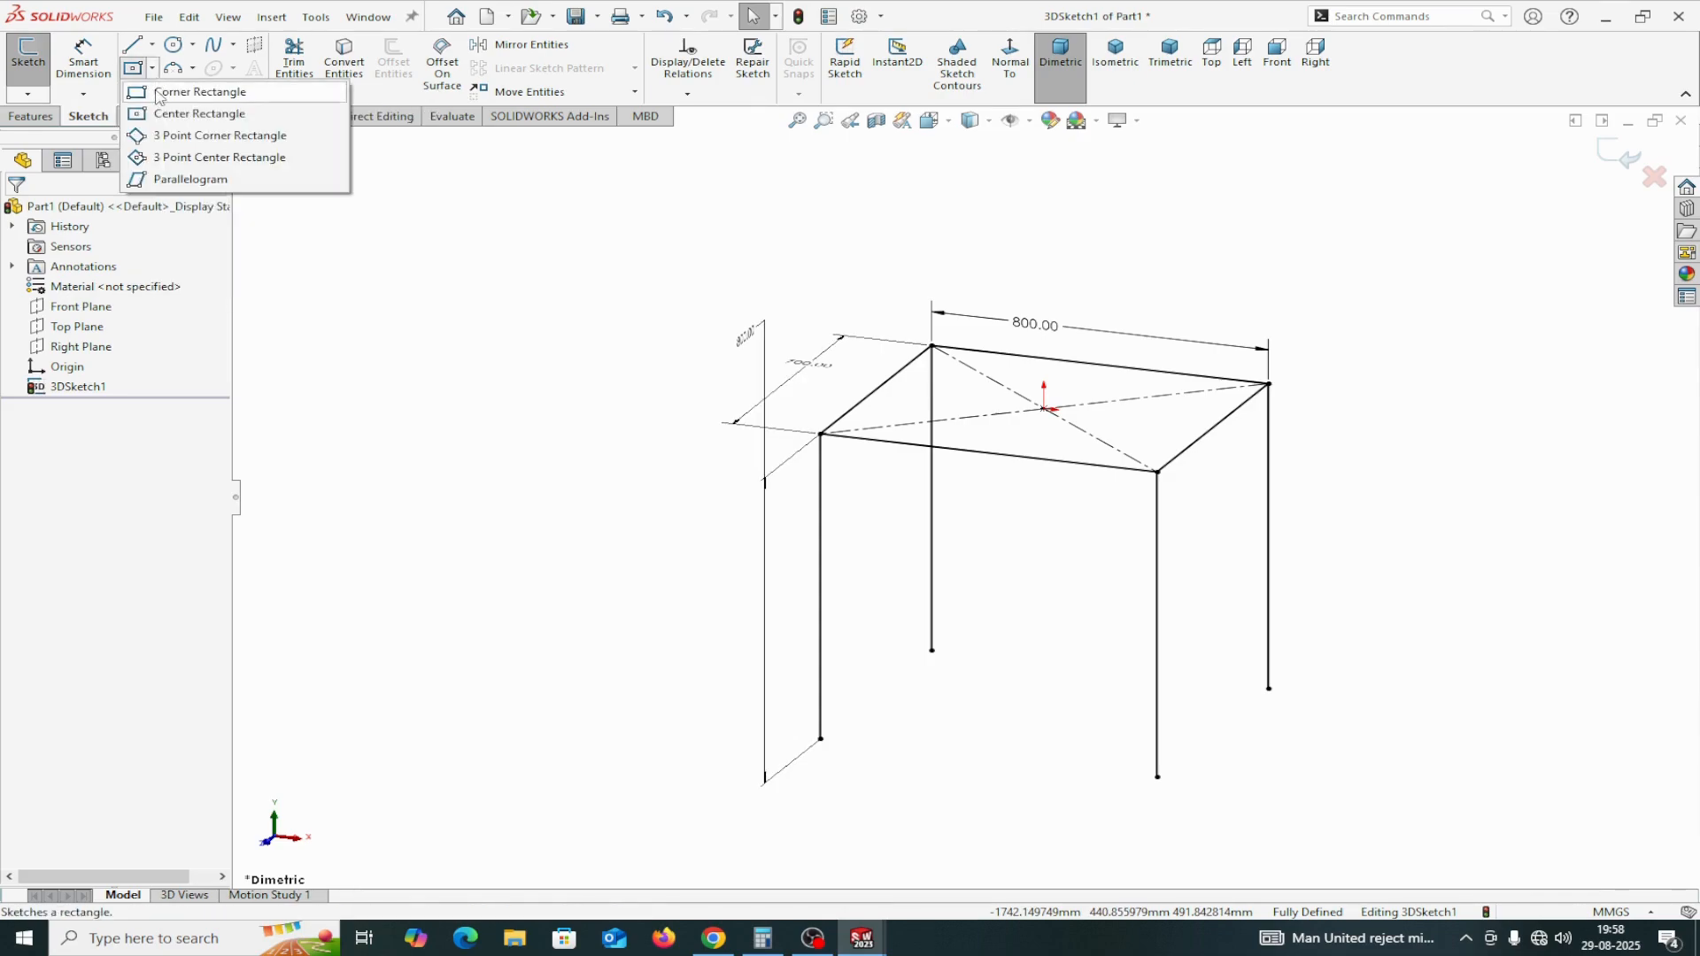
{"action": "left_click", "coordinate": [160, 92]}
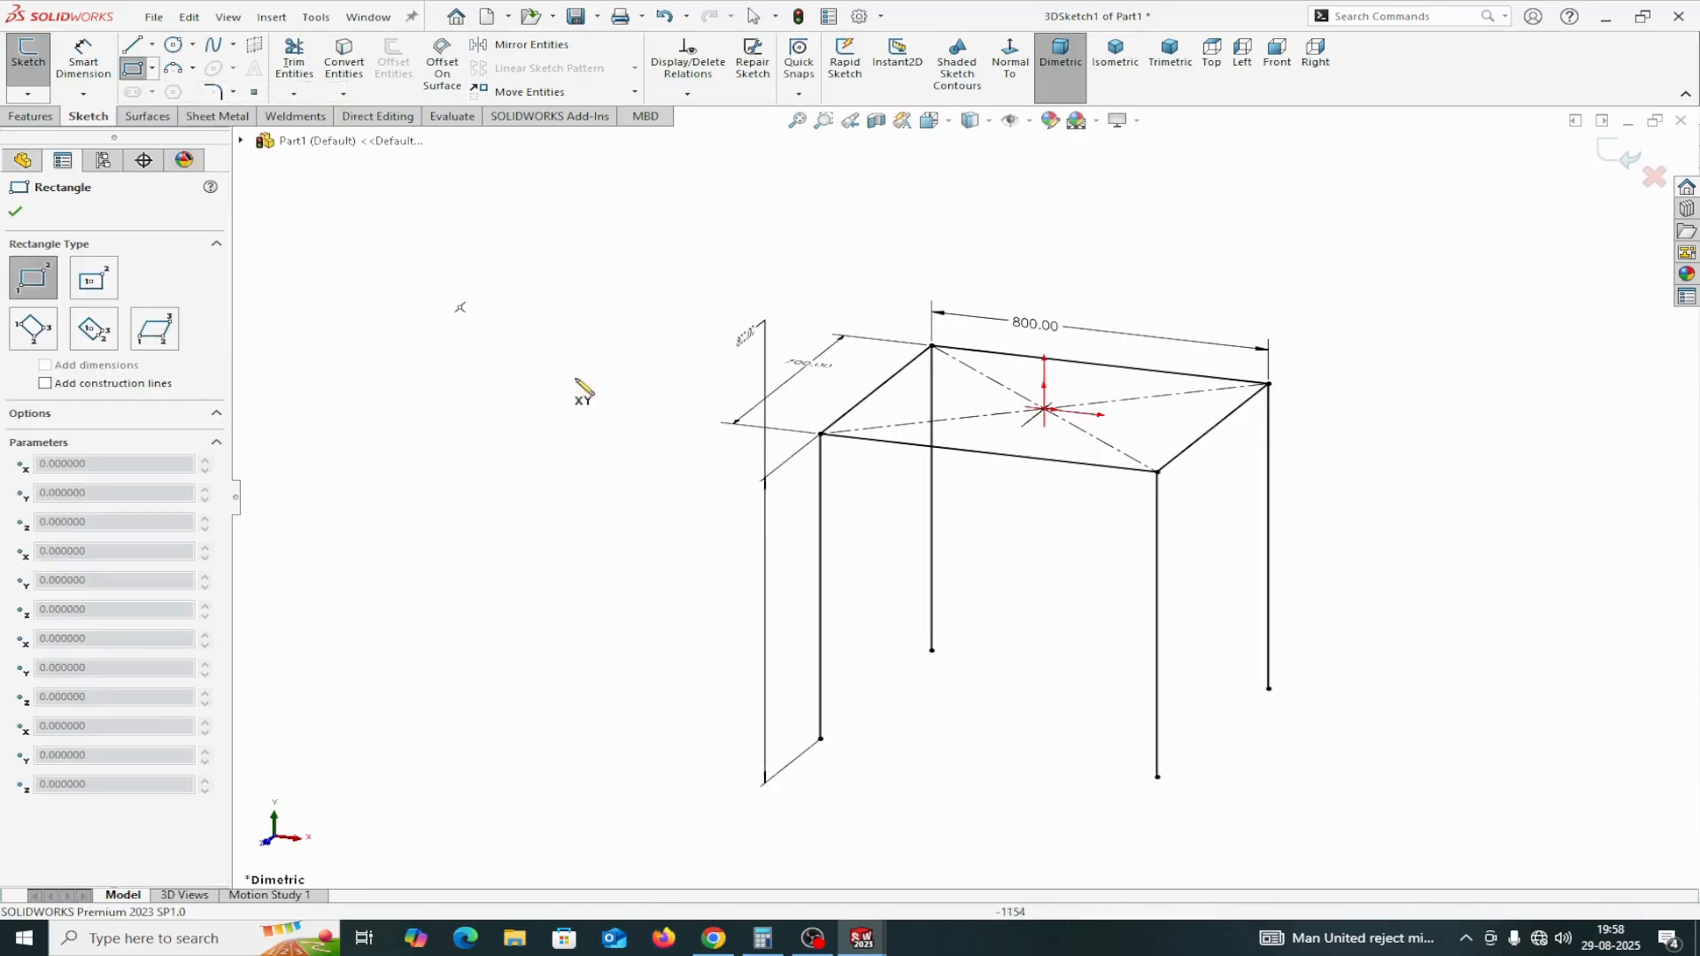
{"action": "left_click", "coordinate": [932, 523]}
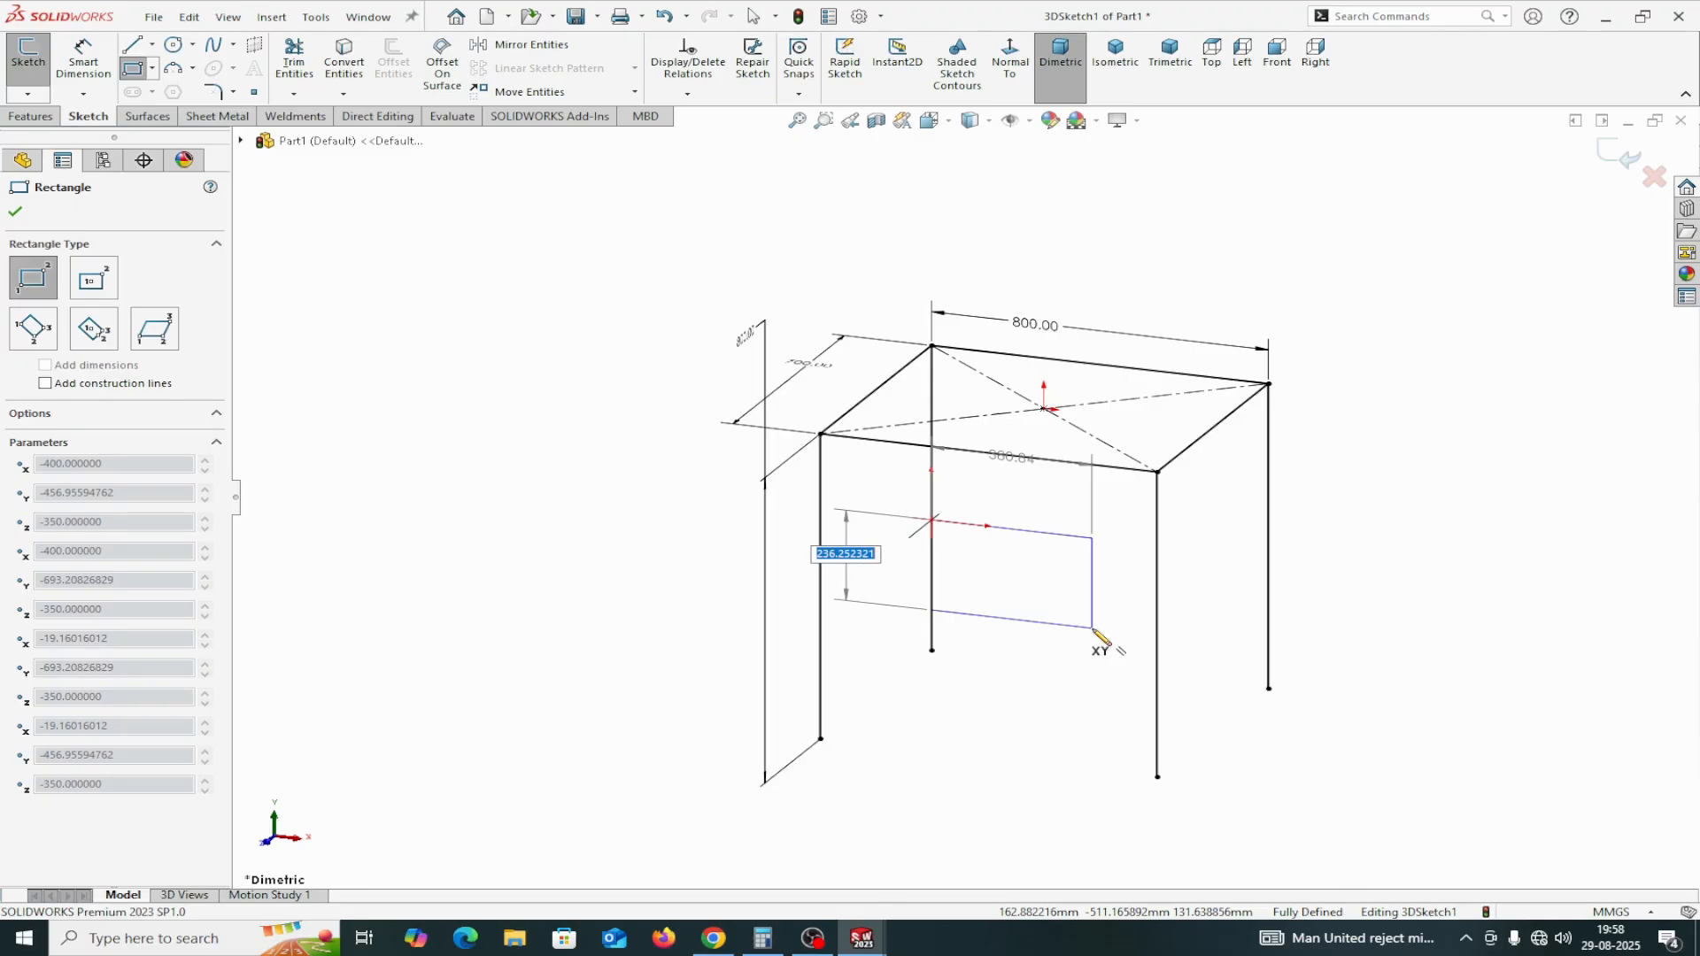
{"action": "key", "text": "Tab"}
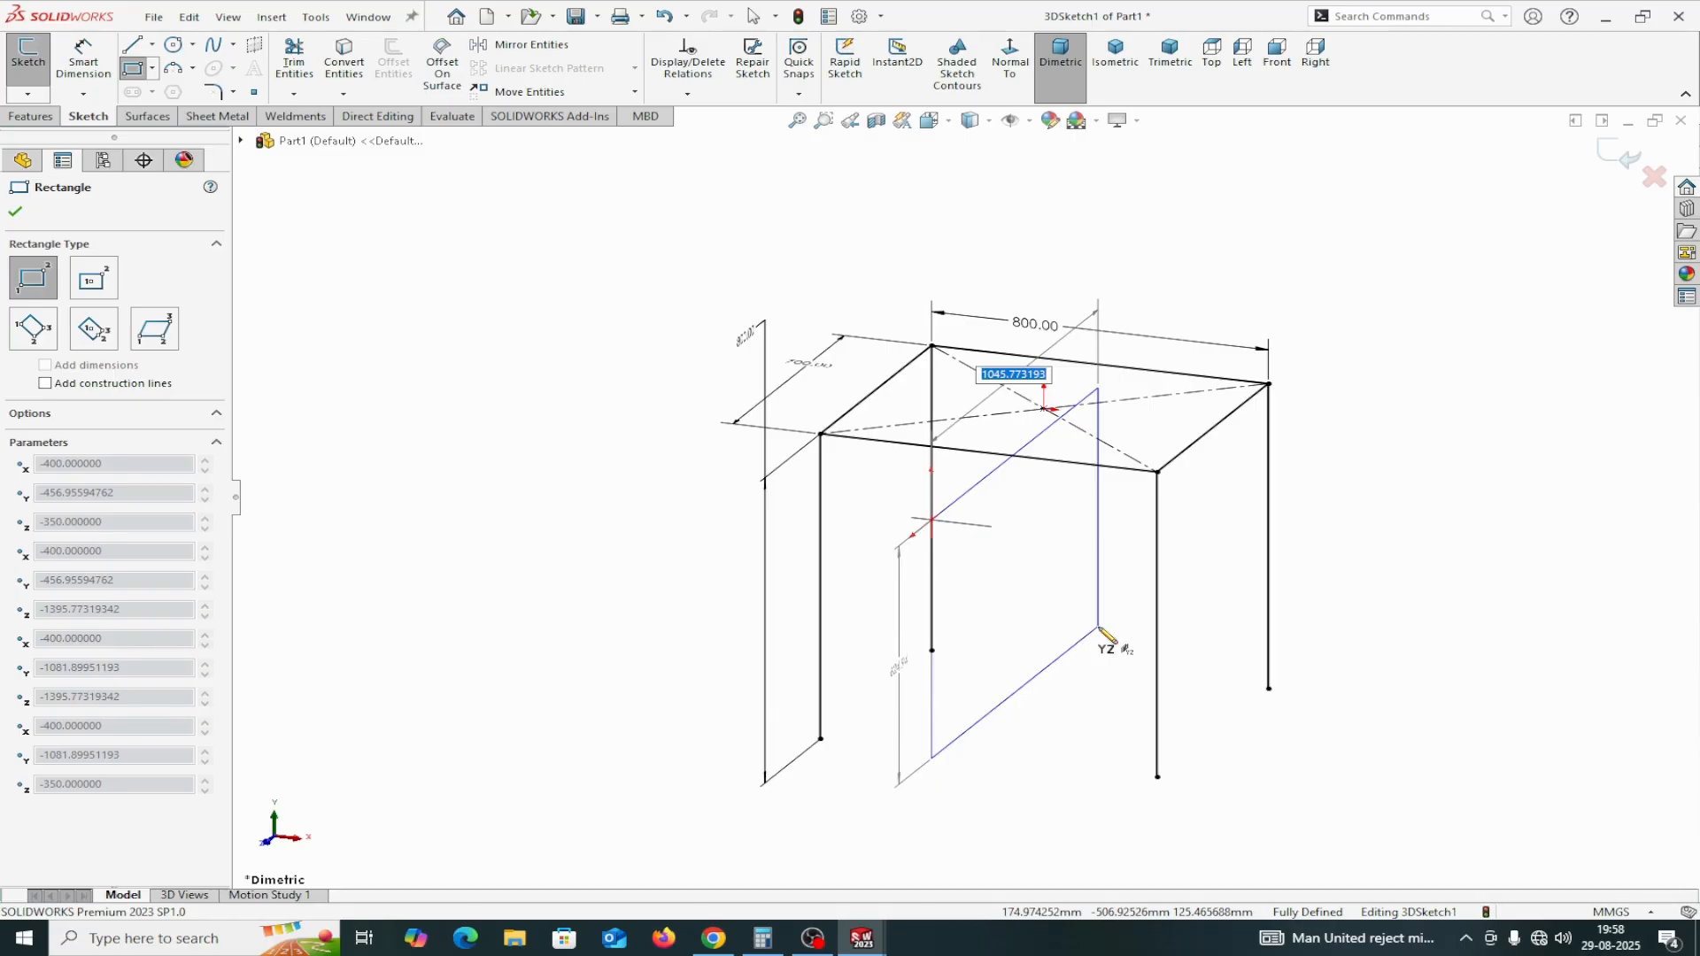
{"action": "key", "text": "Tab"}
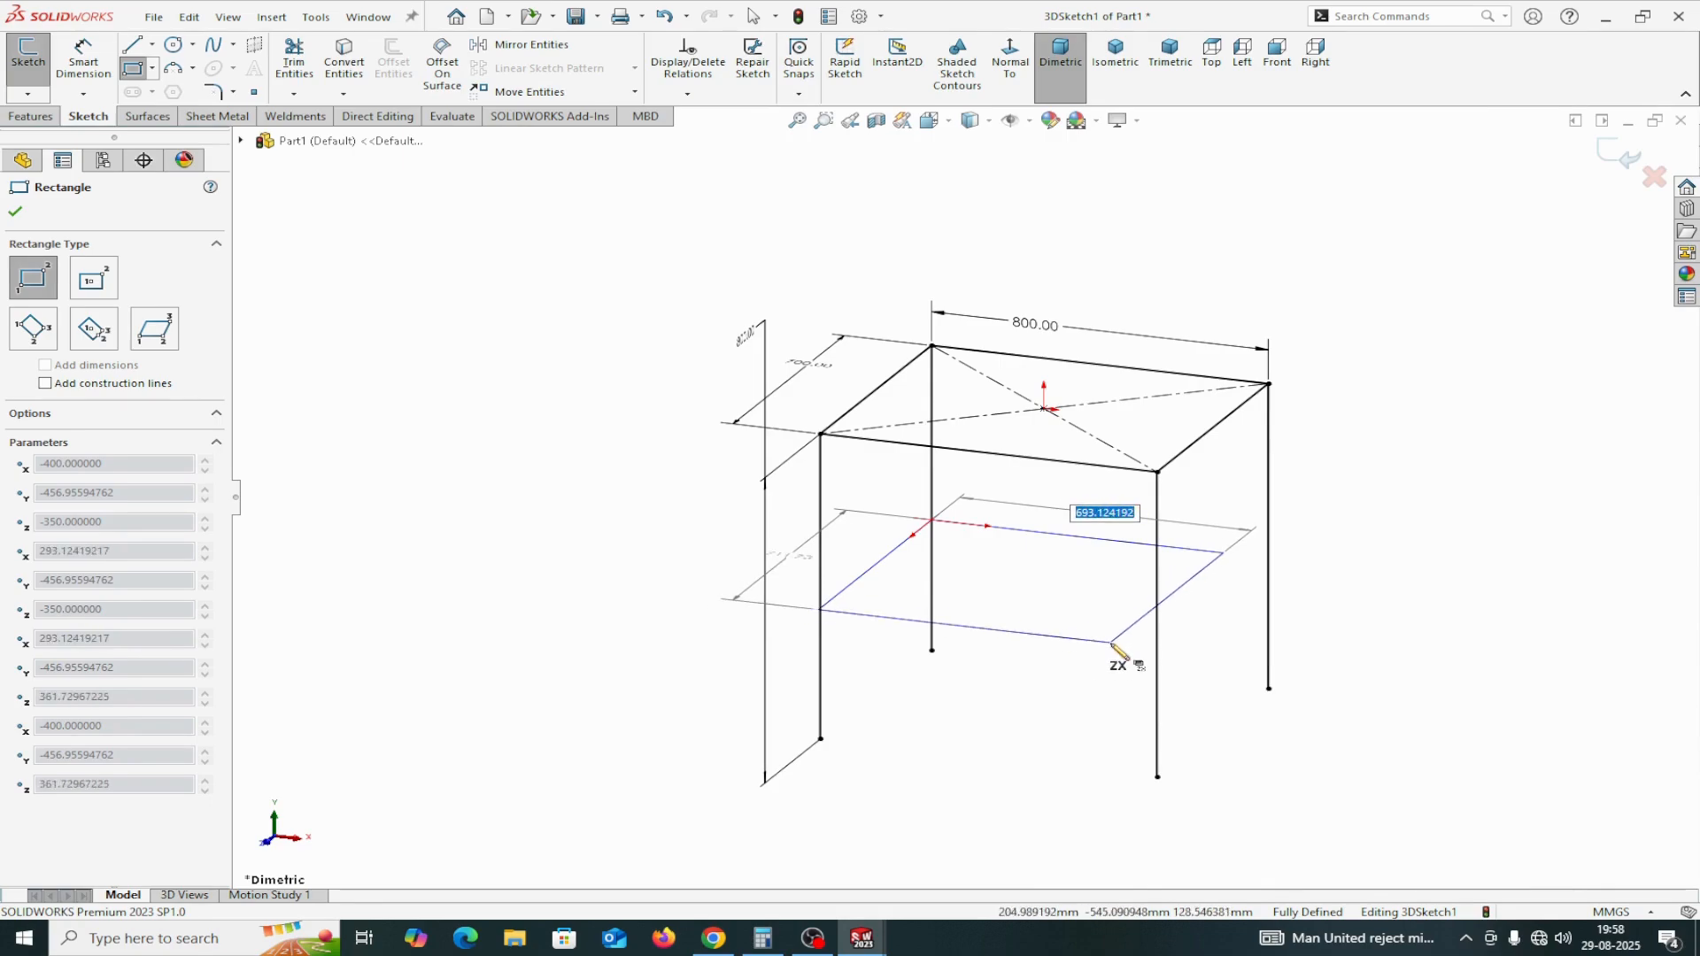
{"action": "left_click", "coordinate": [1158, 648]}
{"action": "right_click", "coordinate": [1157, 649]}
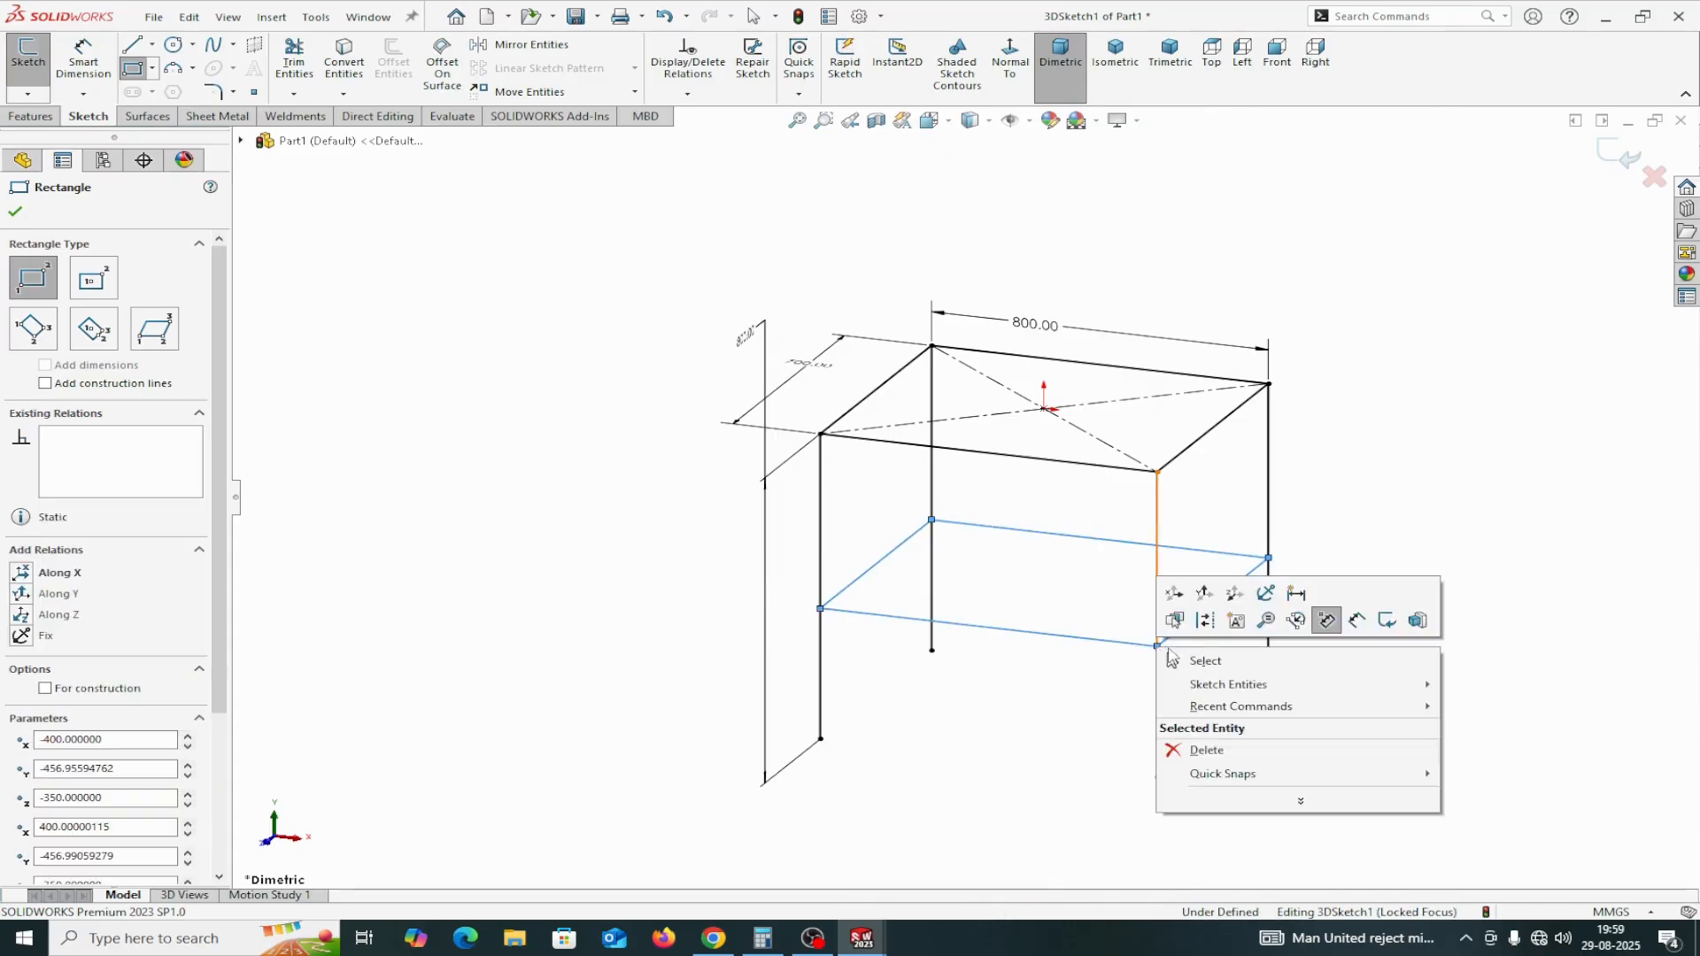
{"action": "left_click", "coordinate": [1217, 662]}
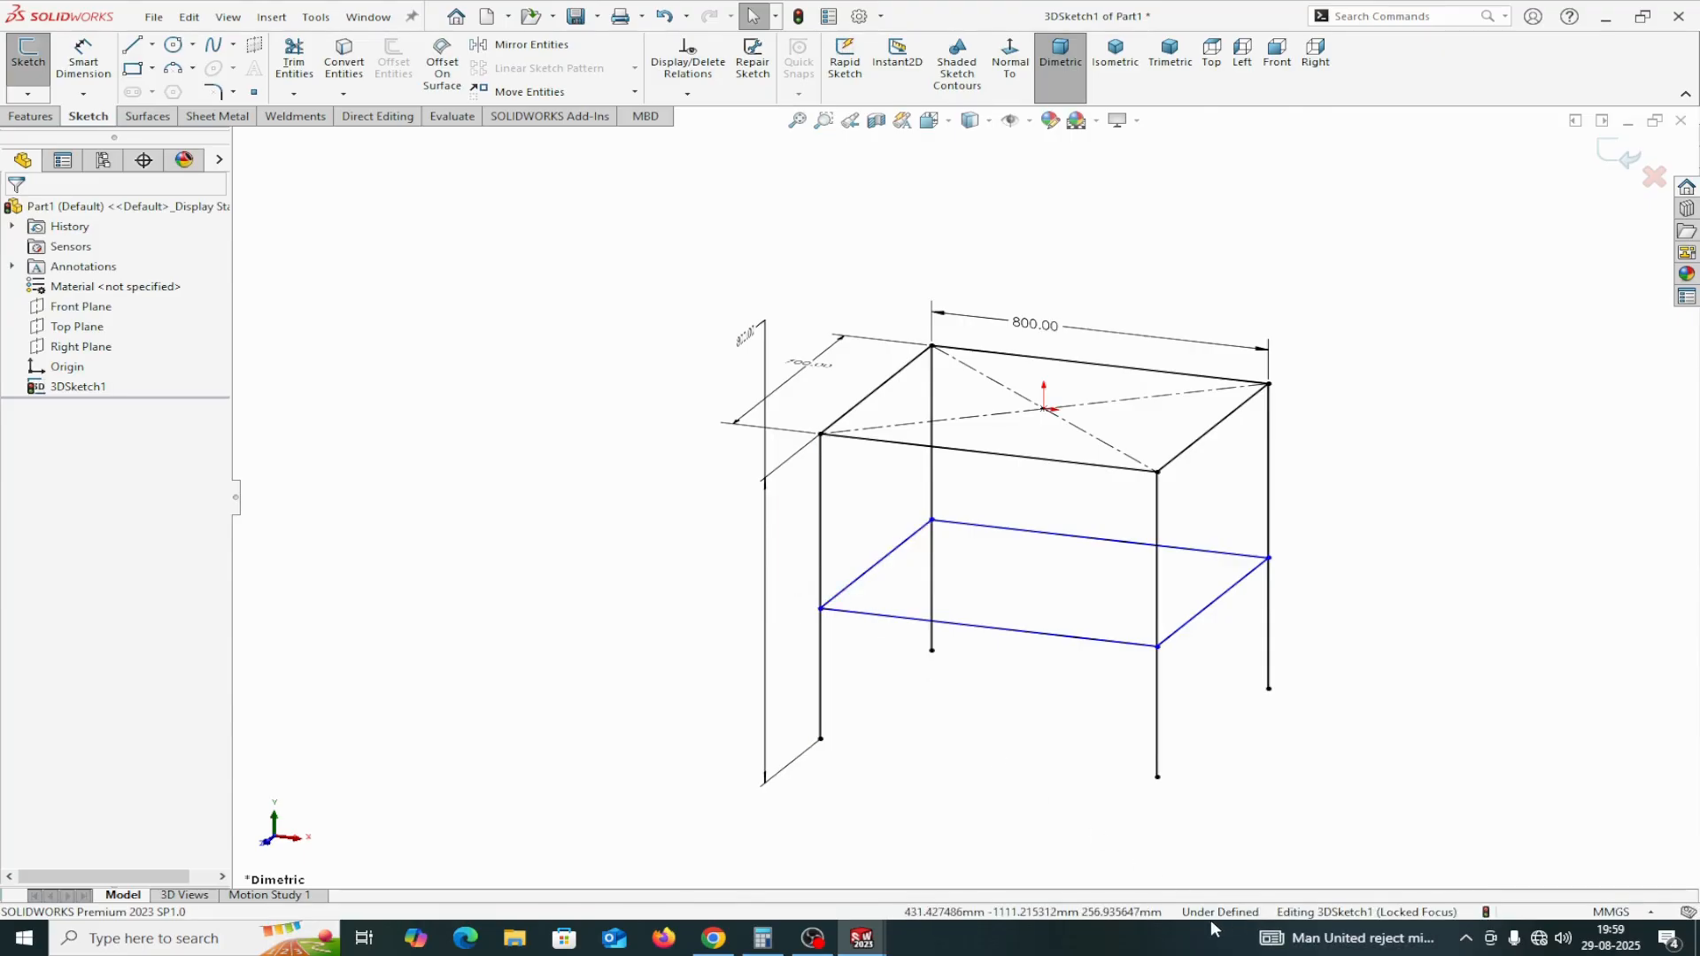
Constrain the lower rectangle's left short edge along Z and select its front long edge
{"action": "left_click", "coordinate": [857, 583]}
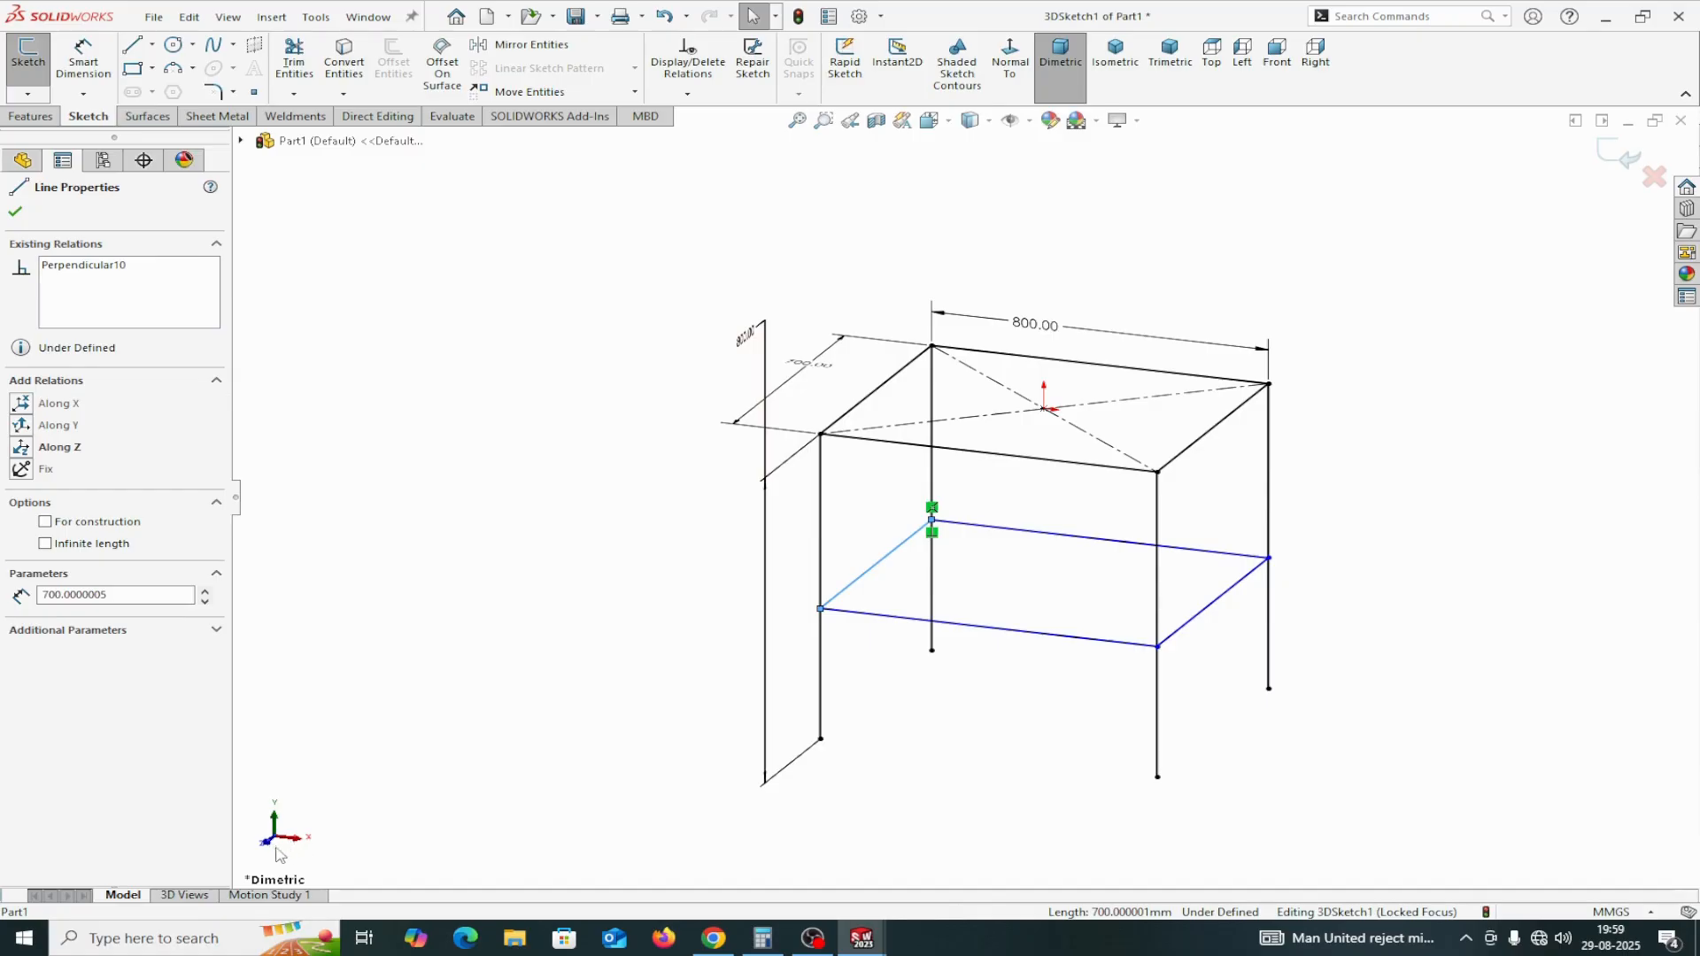
{"action": "left_click", "coordinate": [26, 452]}
{"action": "left_click", "coordinate": [1095, 645]}
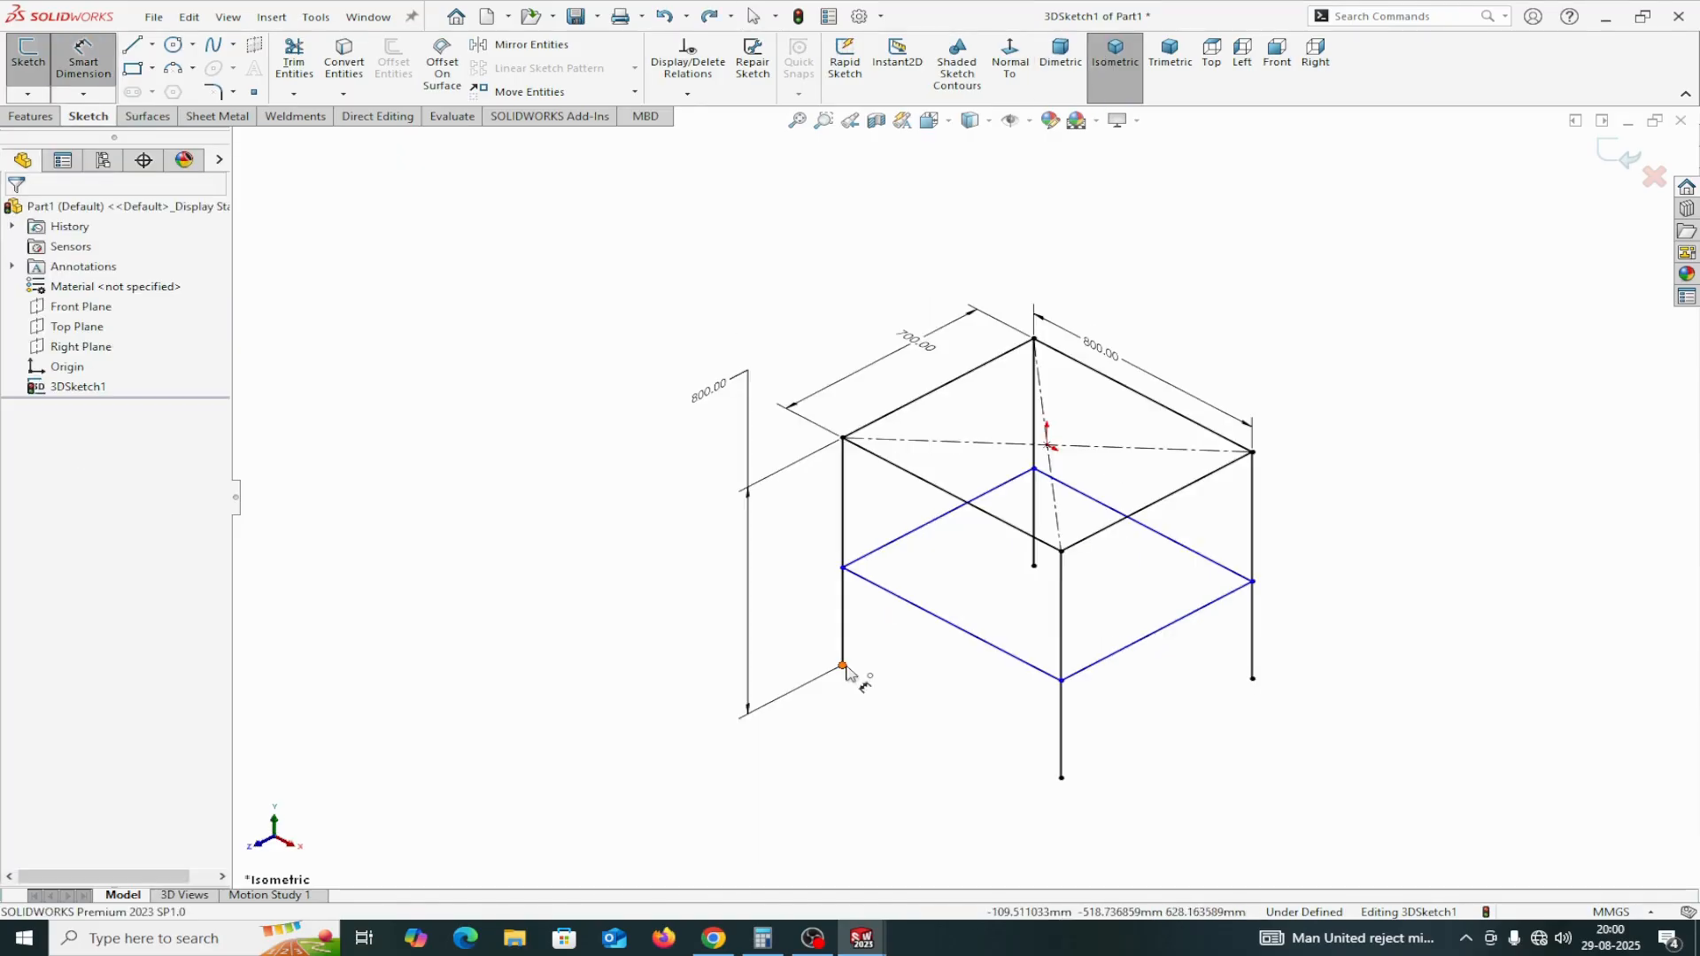
Dimension the vertical distance from the top rectangle's left corner to the lower rectangle's left corner and set it to 500 mm
{"action": "left_click", "coordinate": [843, 438]}
{"action": "left_click", "coordinate": [843, 569]}
{"action": "left_click", "coordinate": [629, 588]}
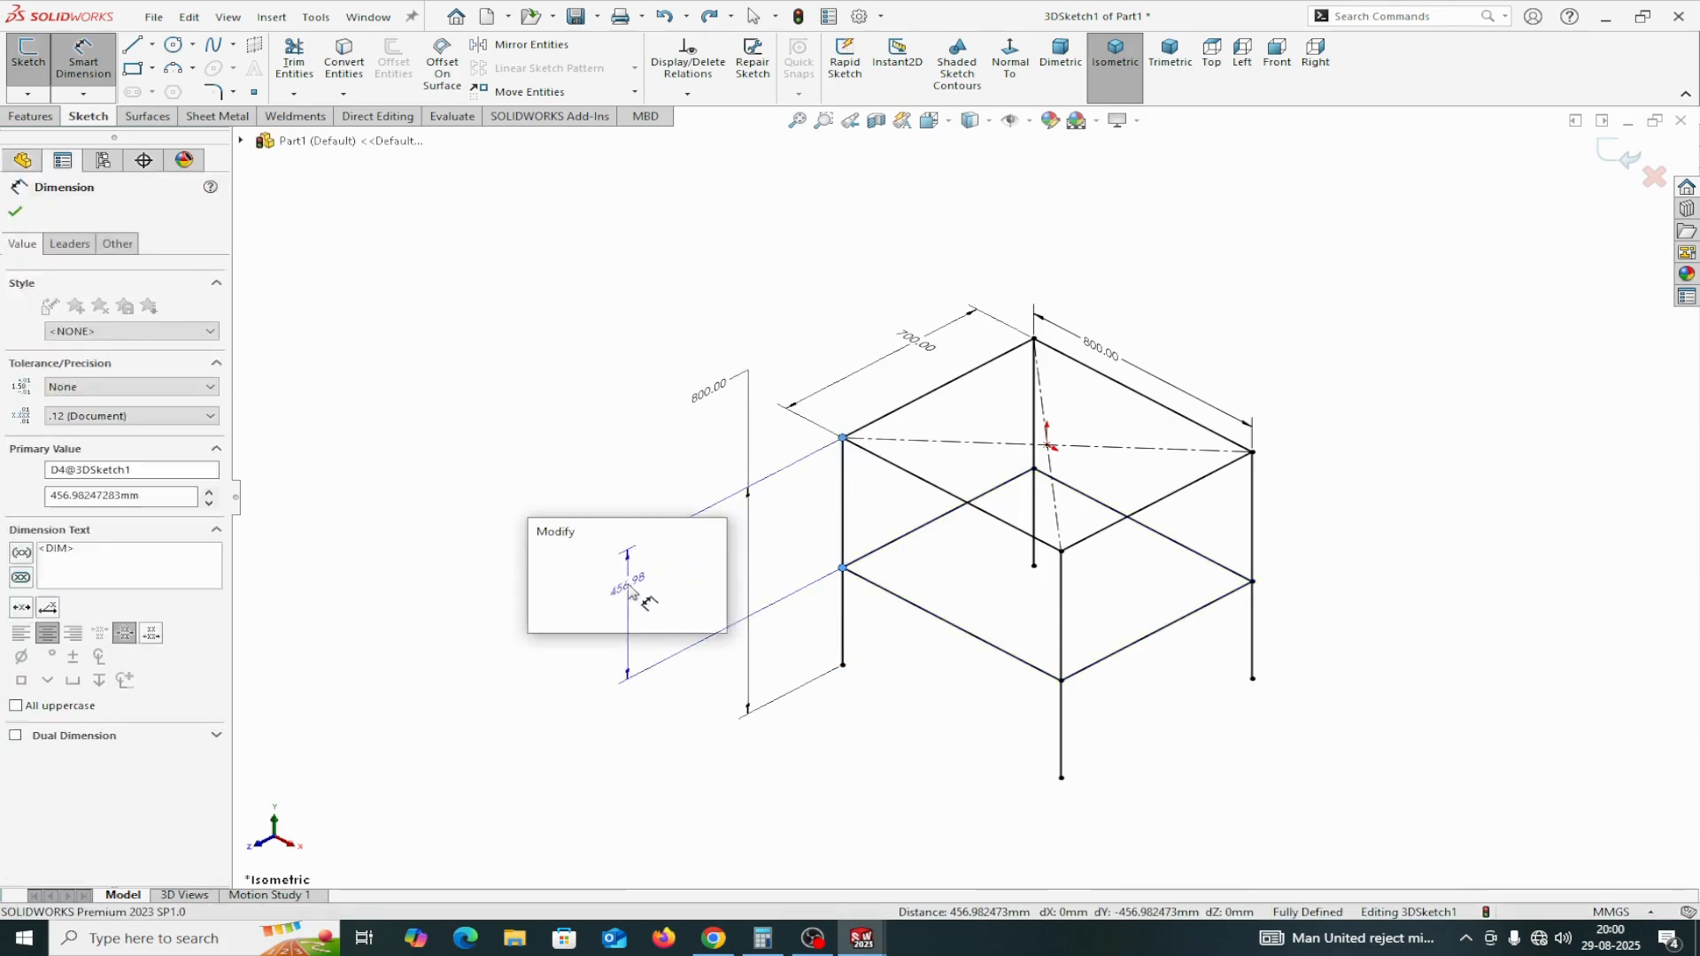
{"action": "type", "text": "500"}
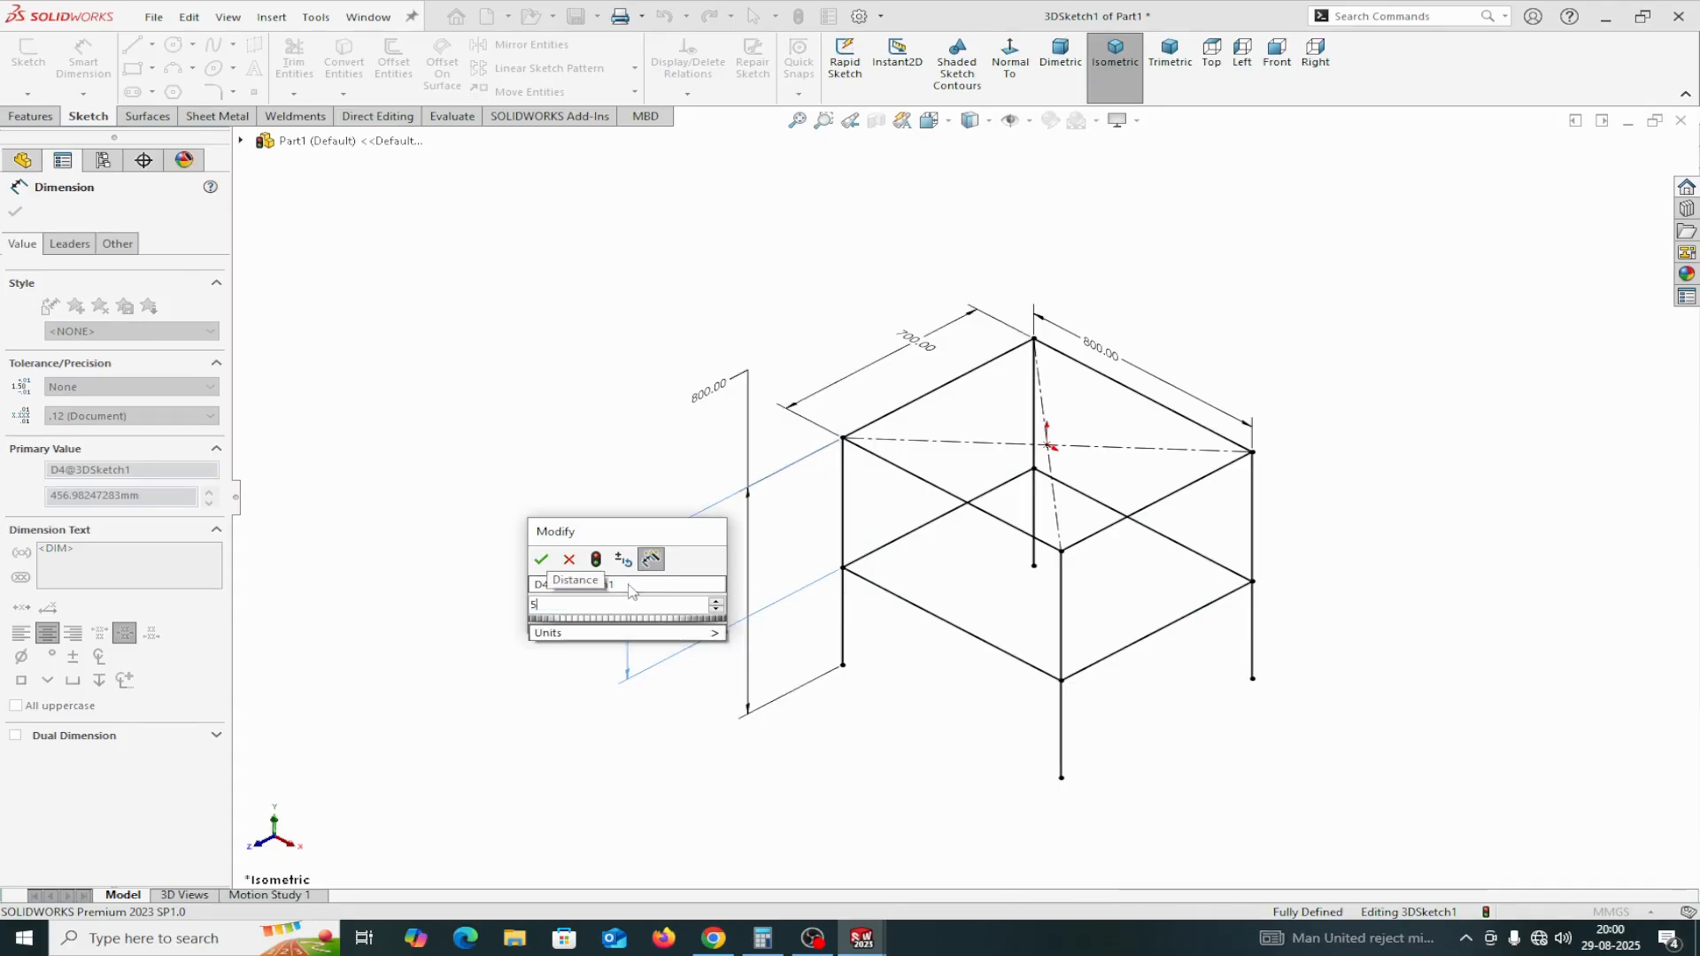
{"action": "left_click", "coordinate": [542, 559]}
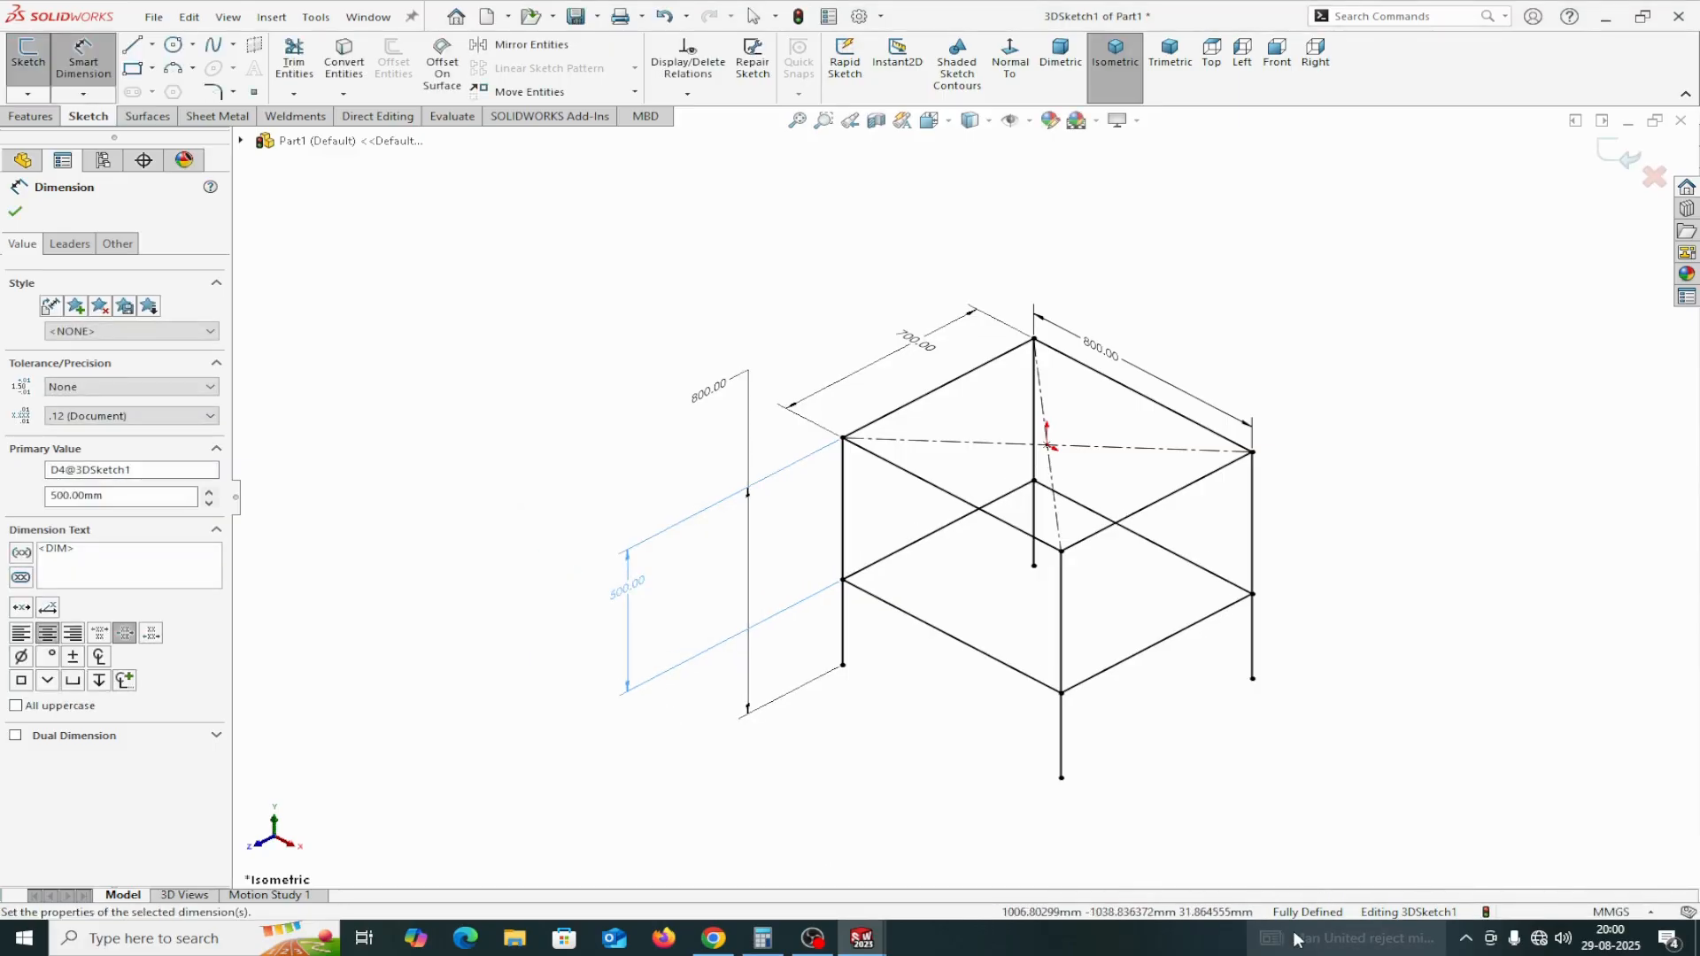
{"action": "left_click", "coordinate": [16, 209]}
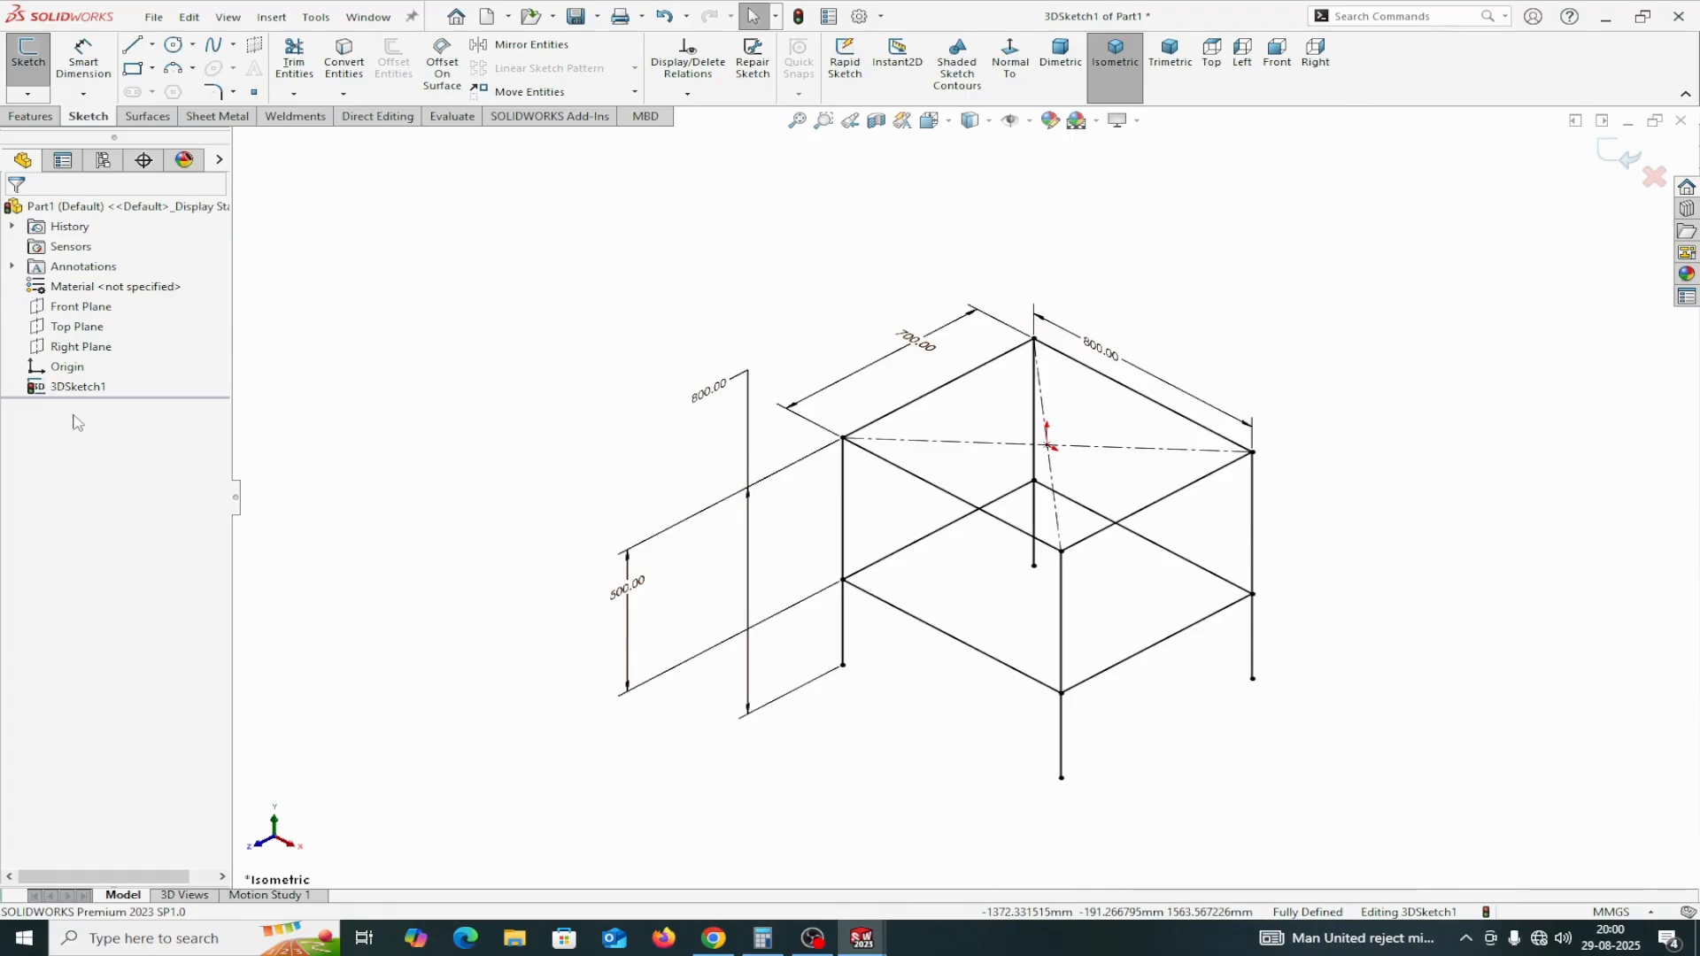
Exit the 3D sketch and set up a structural member with the iso square tube profile, size 80 x 80 x 5
{"action": "left_click", "coordinate": [290, 124]}
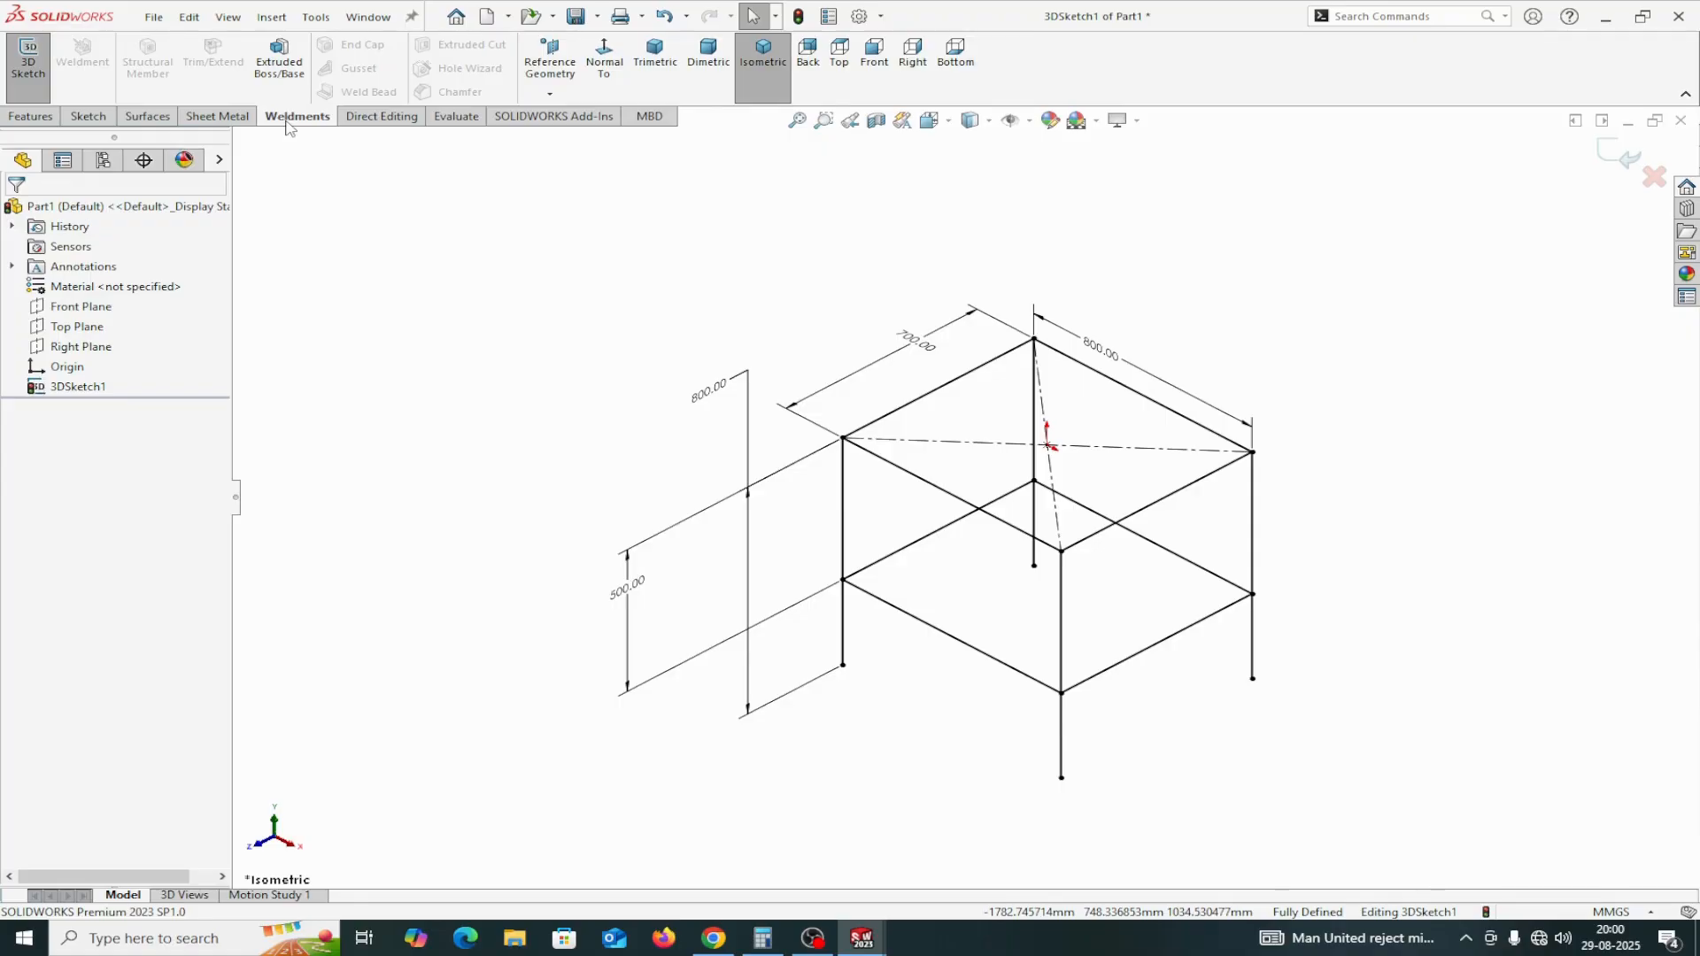
{"action": "left_click", "coordinate": [1611, 160]}
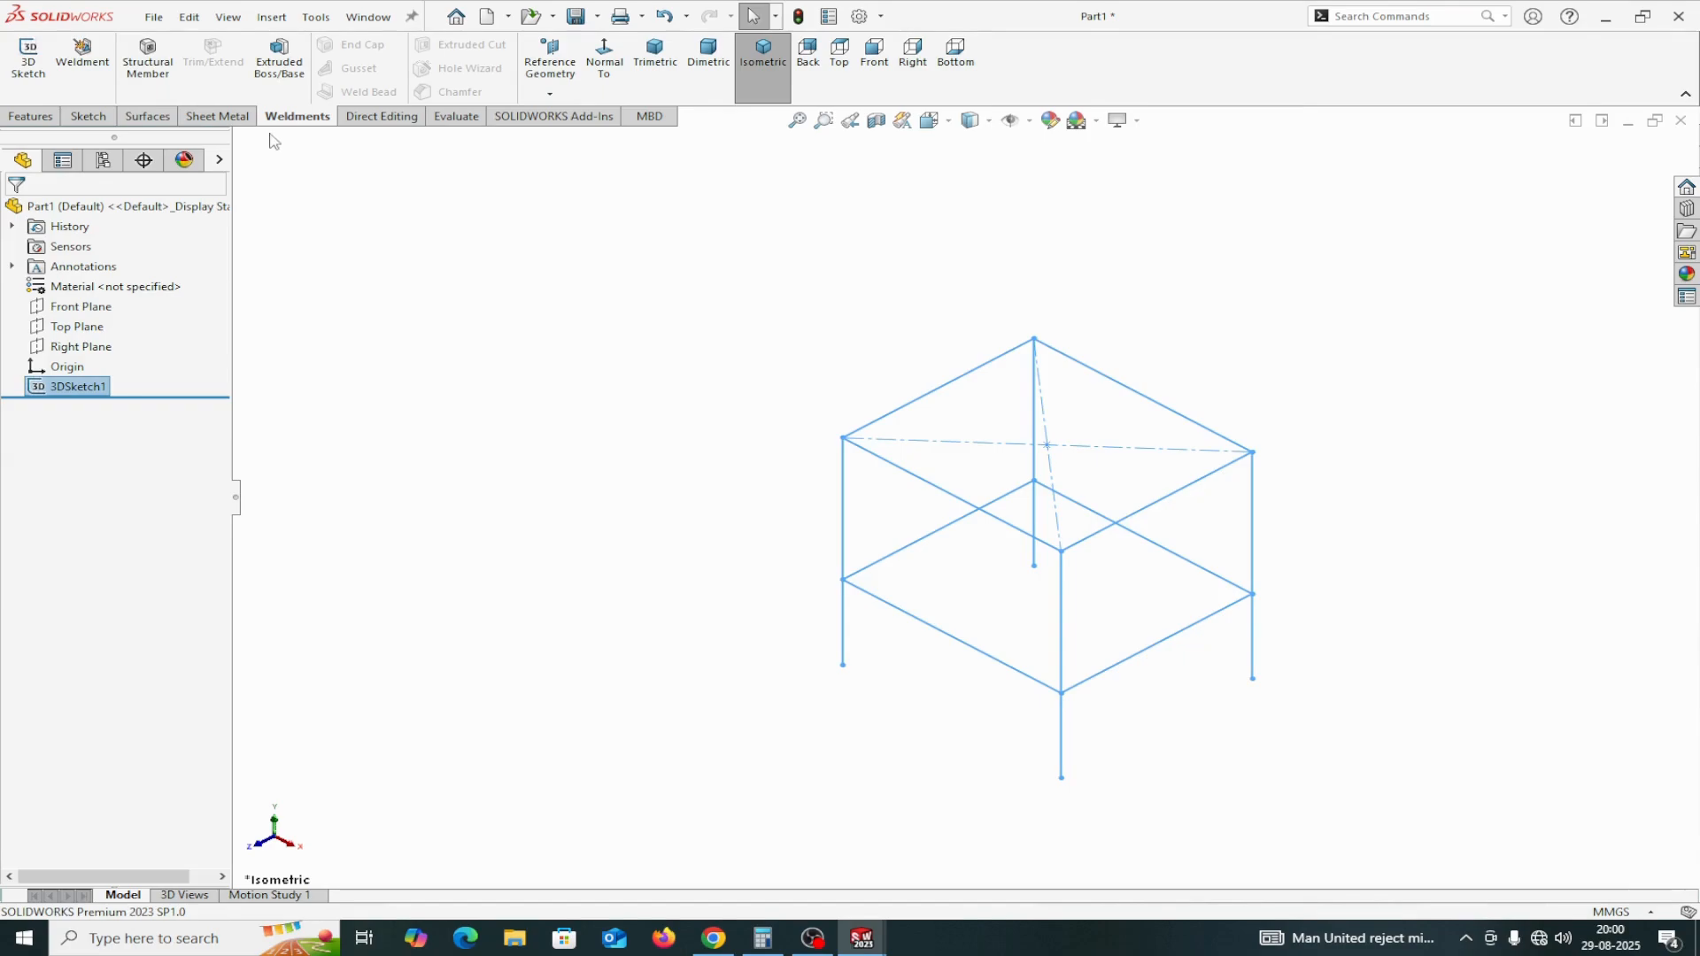
{"action": "left_click", "coordinate": [147, 89]}
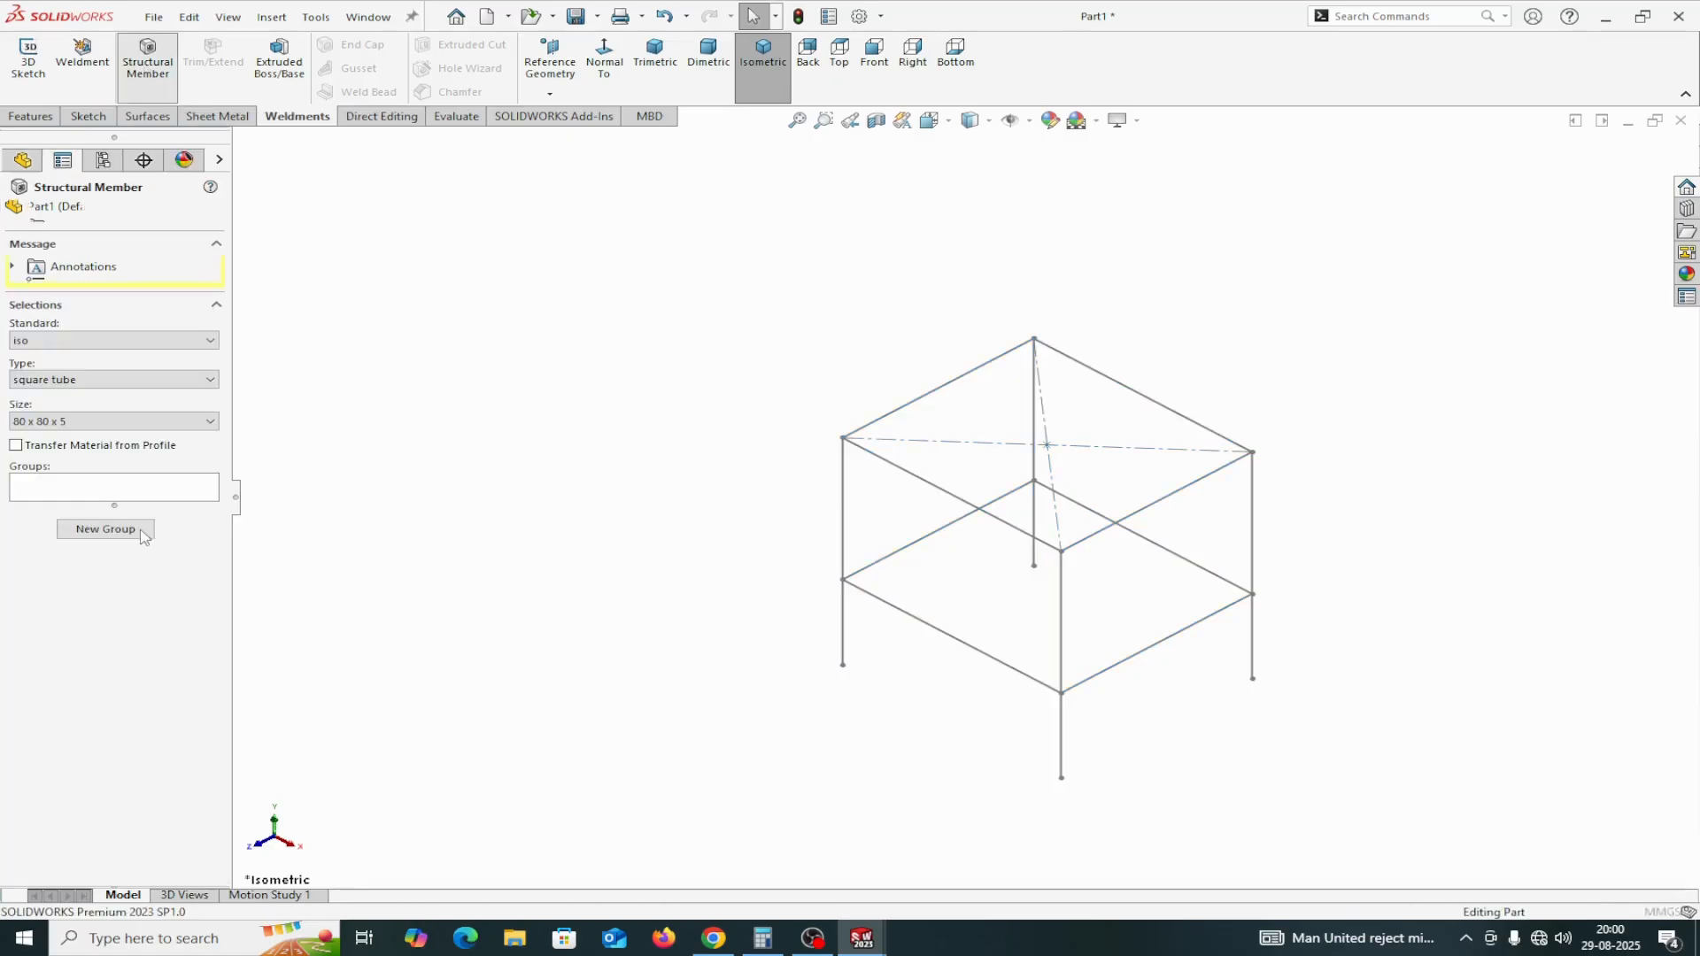
{"action": "left_click", "coordinate": [213, 343]}
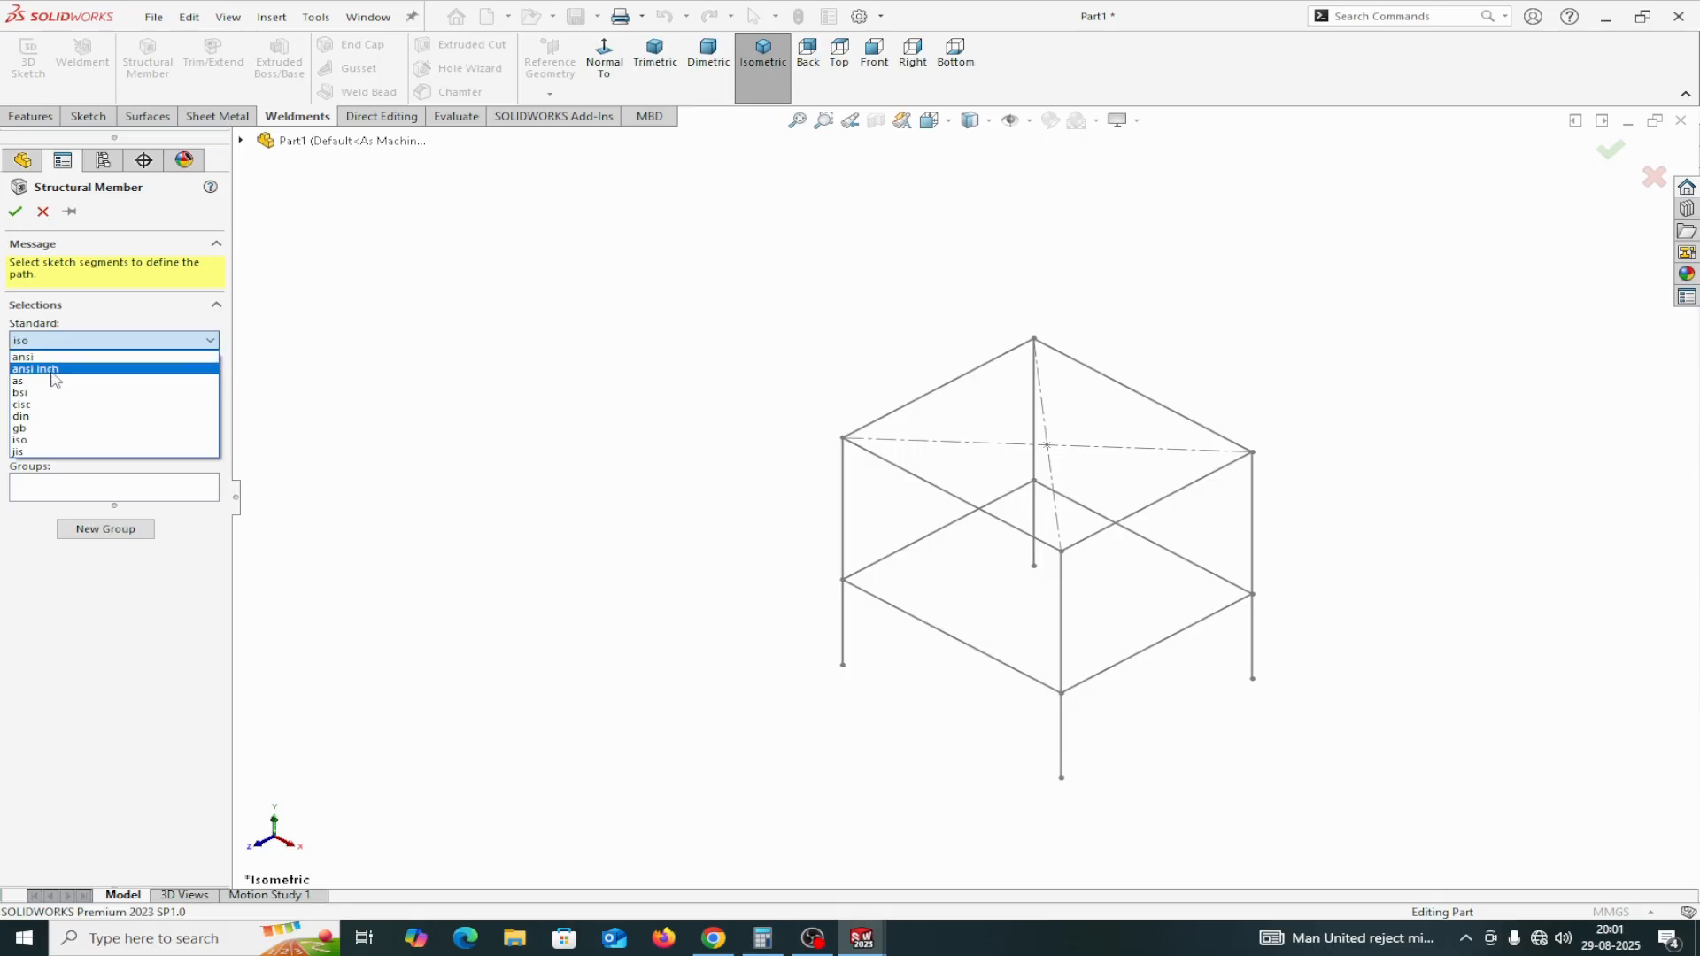
{"action": "left_click", "coordinate": [46, 440]}
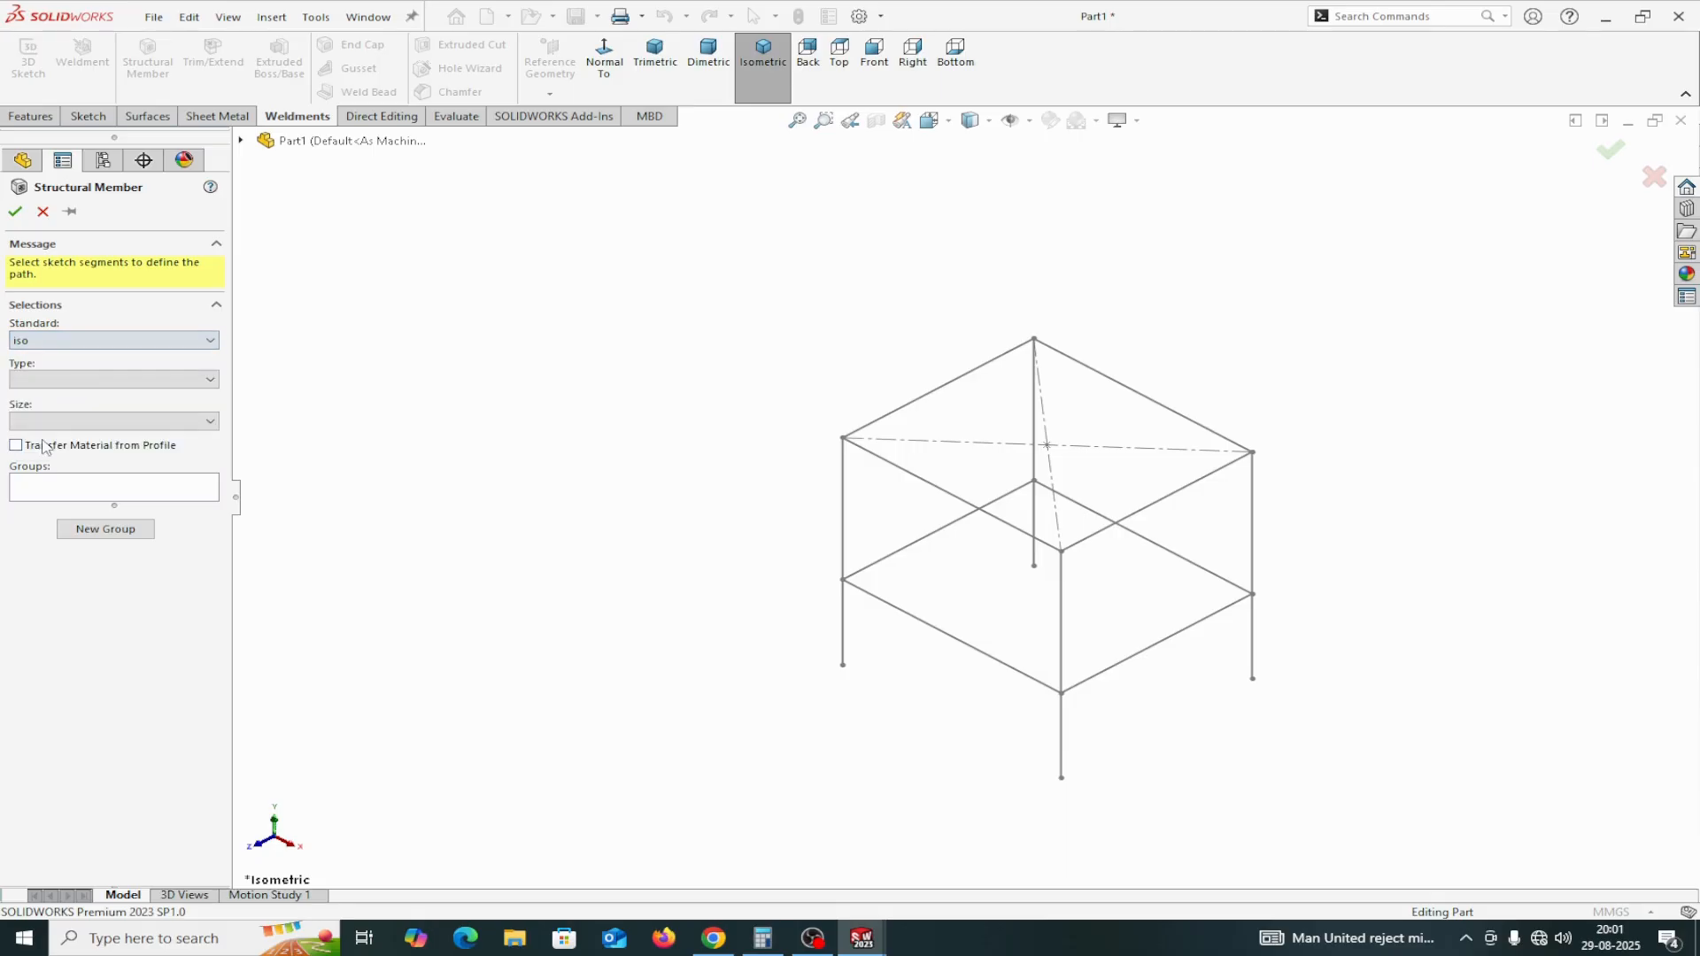
{"action": "left_click", "coordinate": [150, 379]}
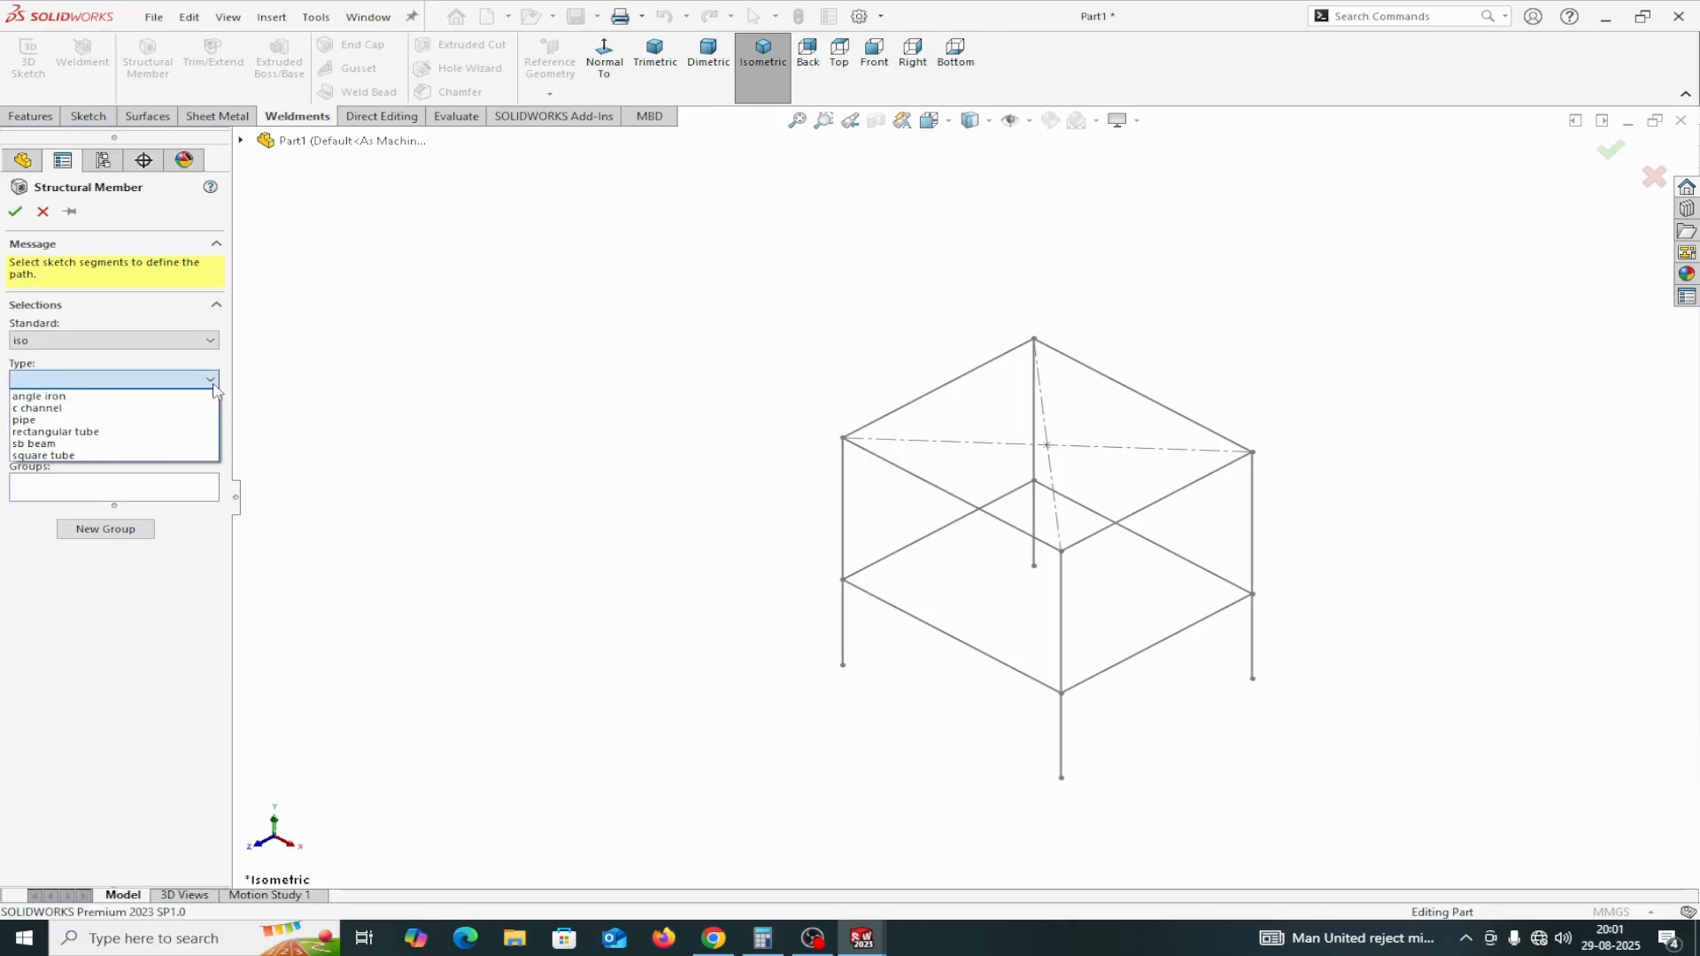
{"action": "left_click", "coordinate": [66, 456]}
{"action": "left_click", "coordinate": [73, 423]}
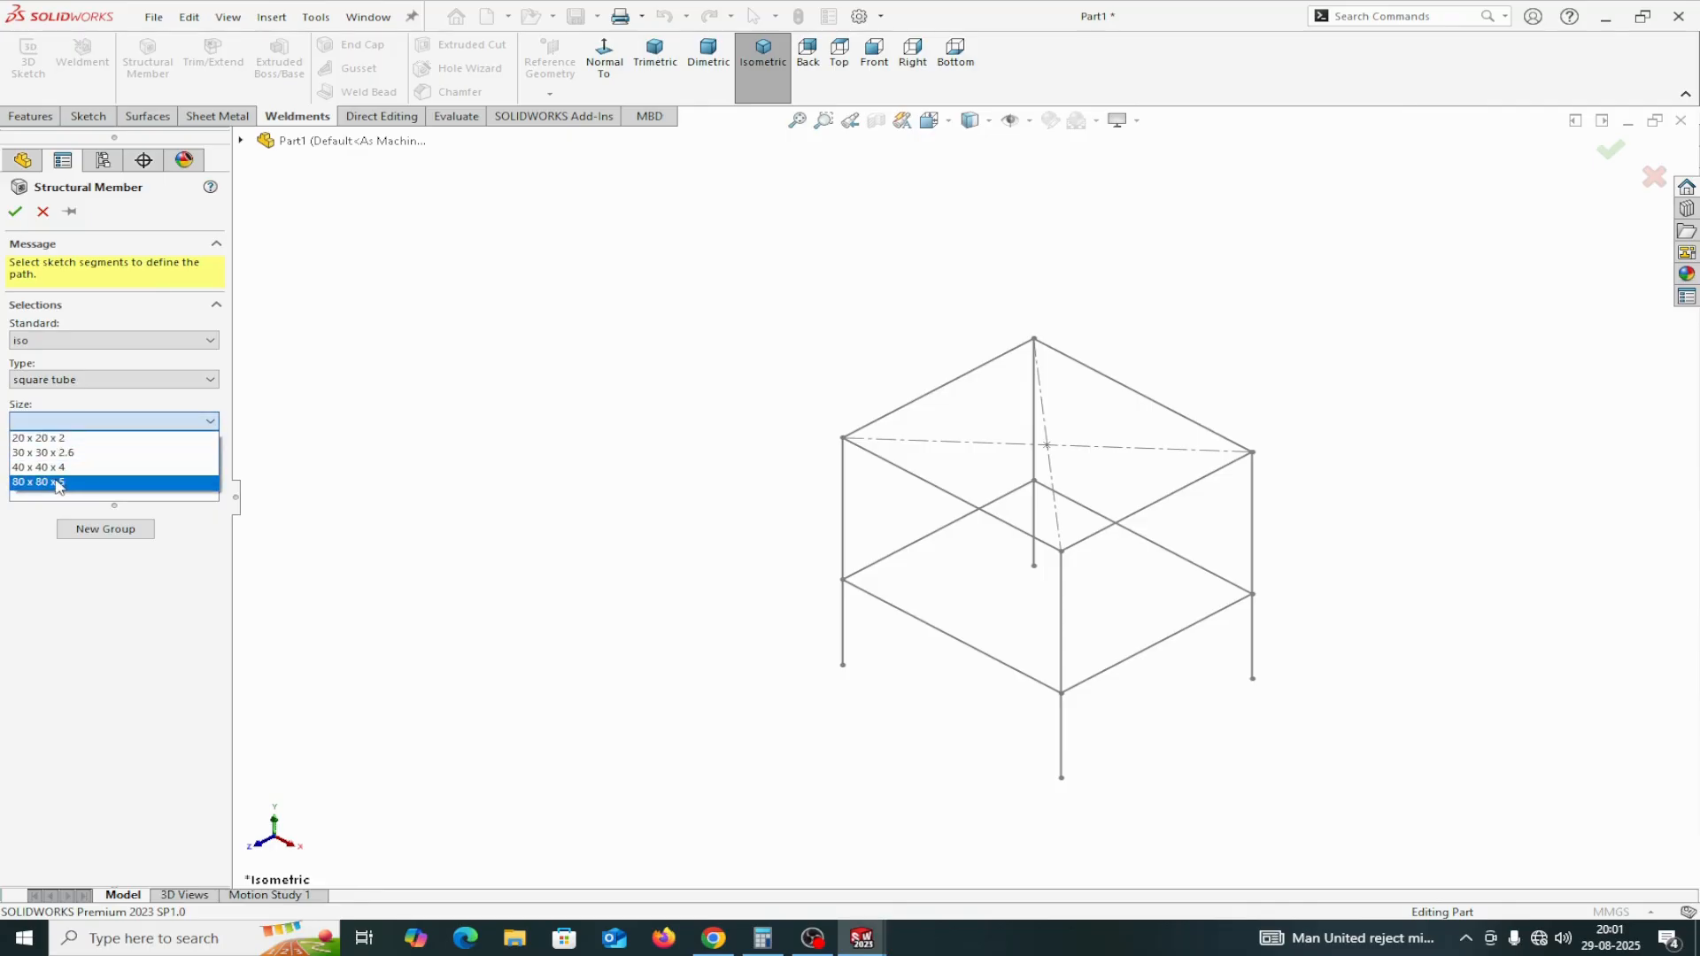
{"action": "left_click", "coordinate": [58, 484]}
{"action": "left_click", "coordinate": [56, 491]}
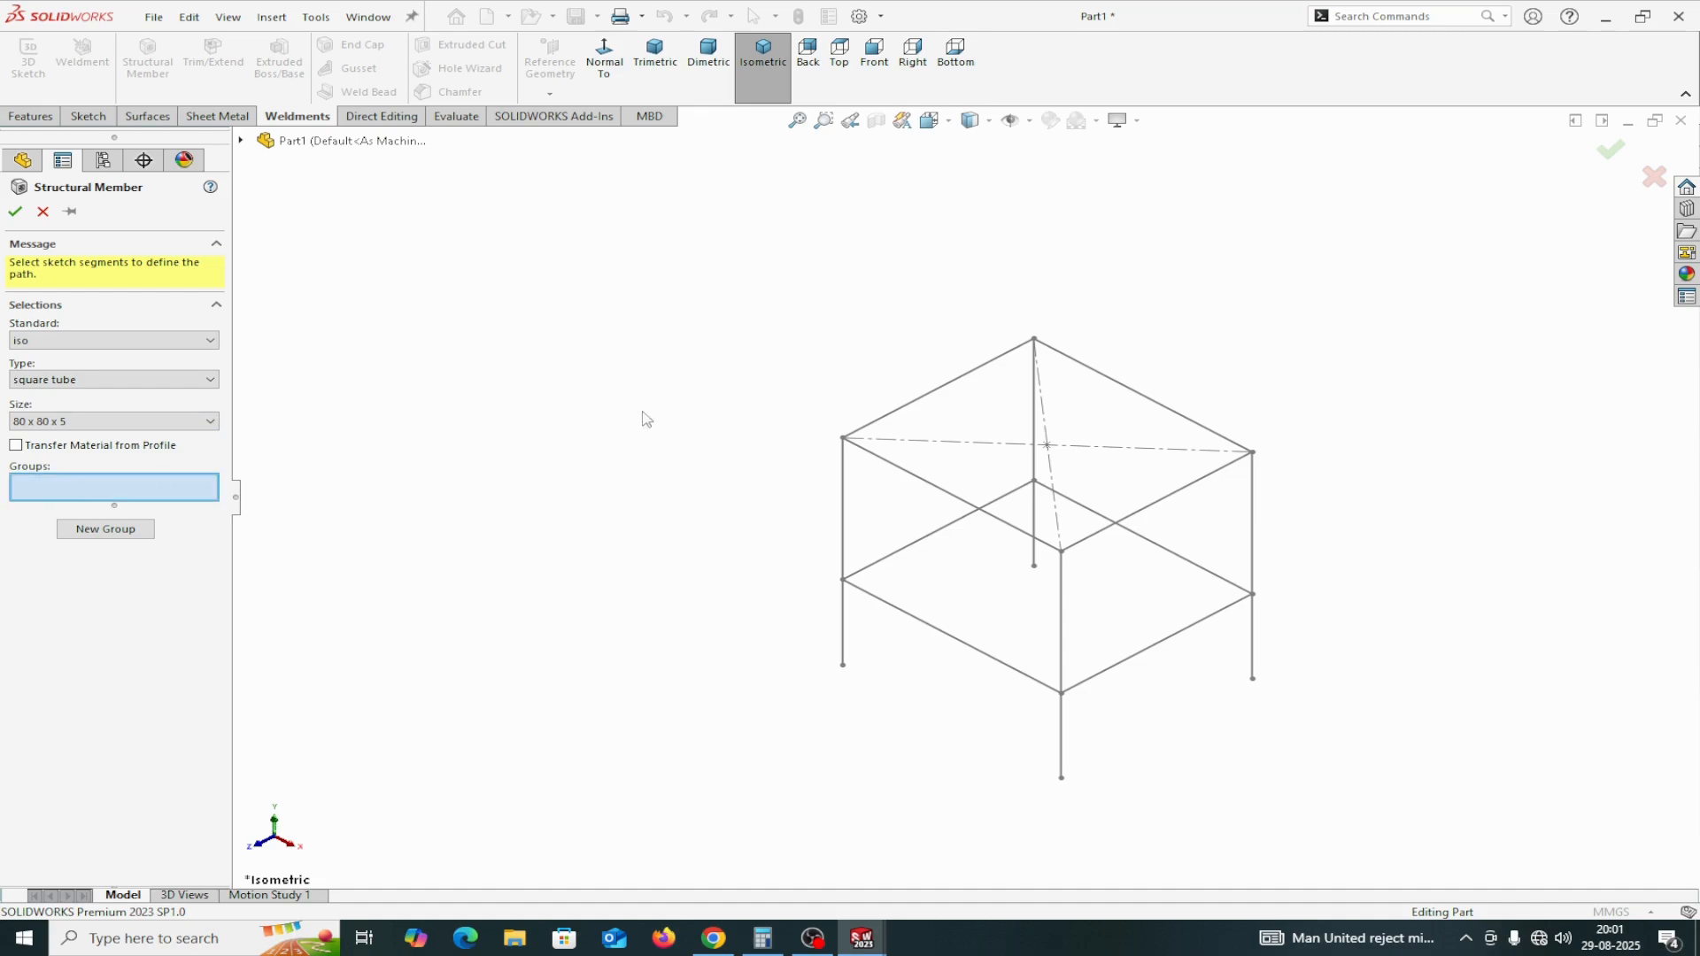
Use the top rectangle's left 700 mm edge as the path and locate the tube profile by its upper outer corner
{"action": "left_click", "coordinate": [901, 414]}
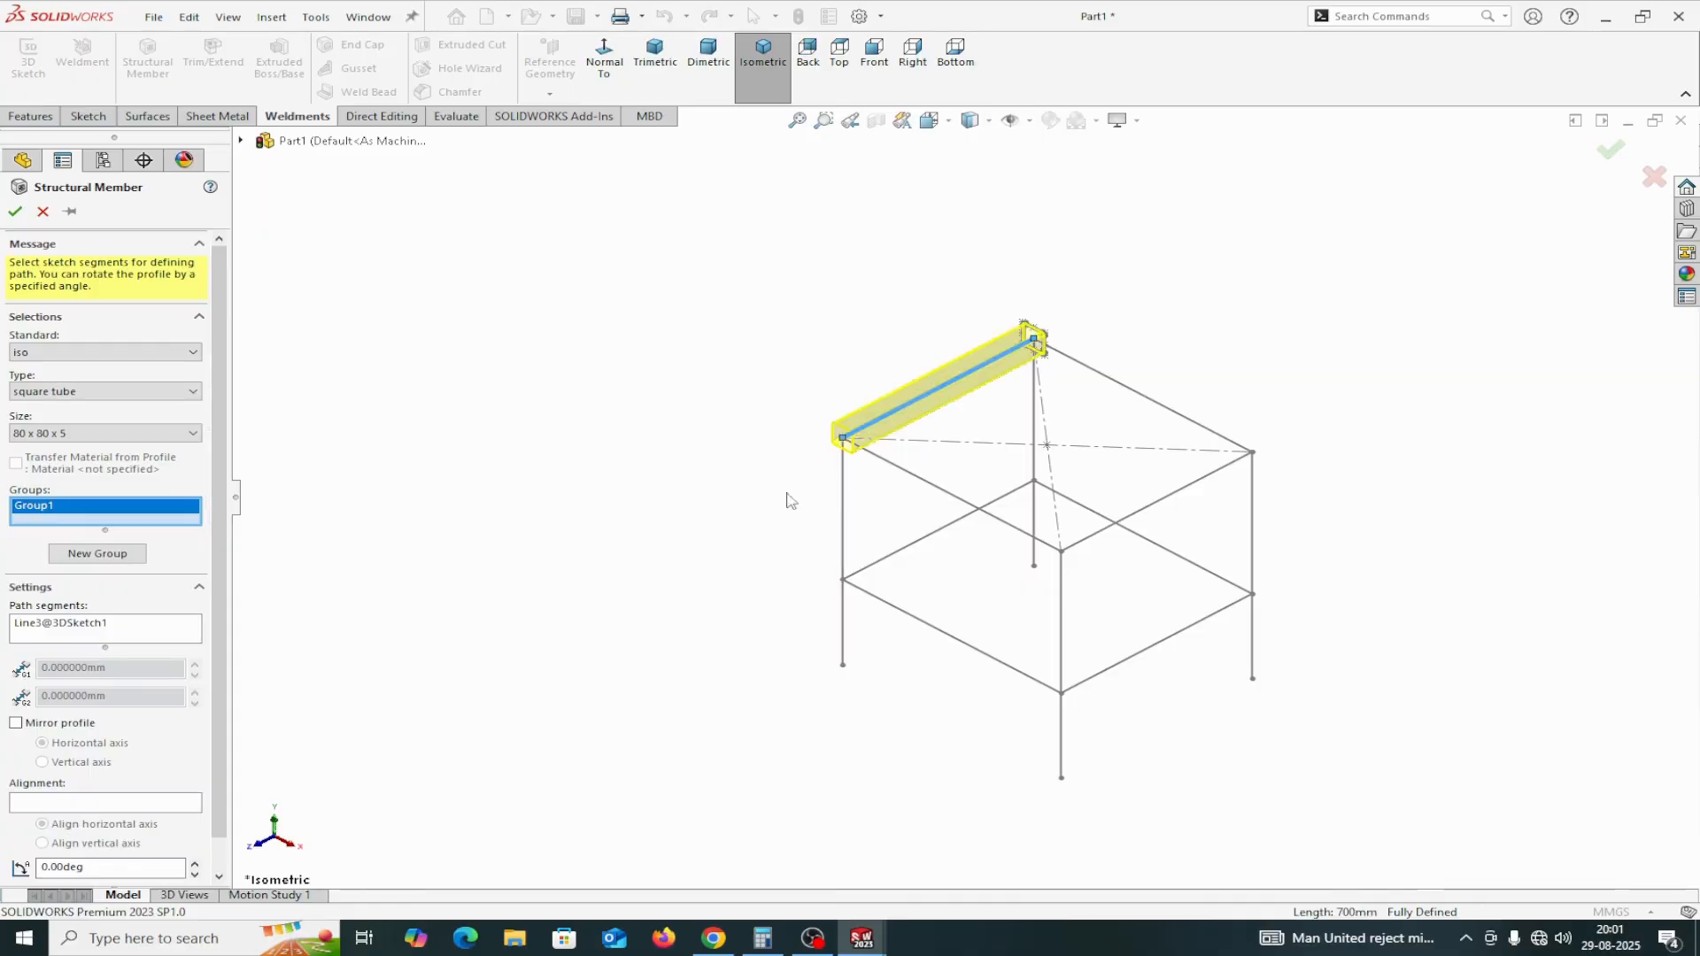
{"action": "middle_click_drag", "start_coordinate": [744, 507], "coordinate": [774, 523]}
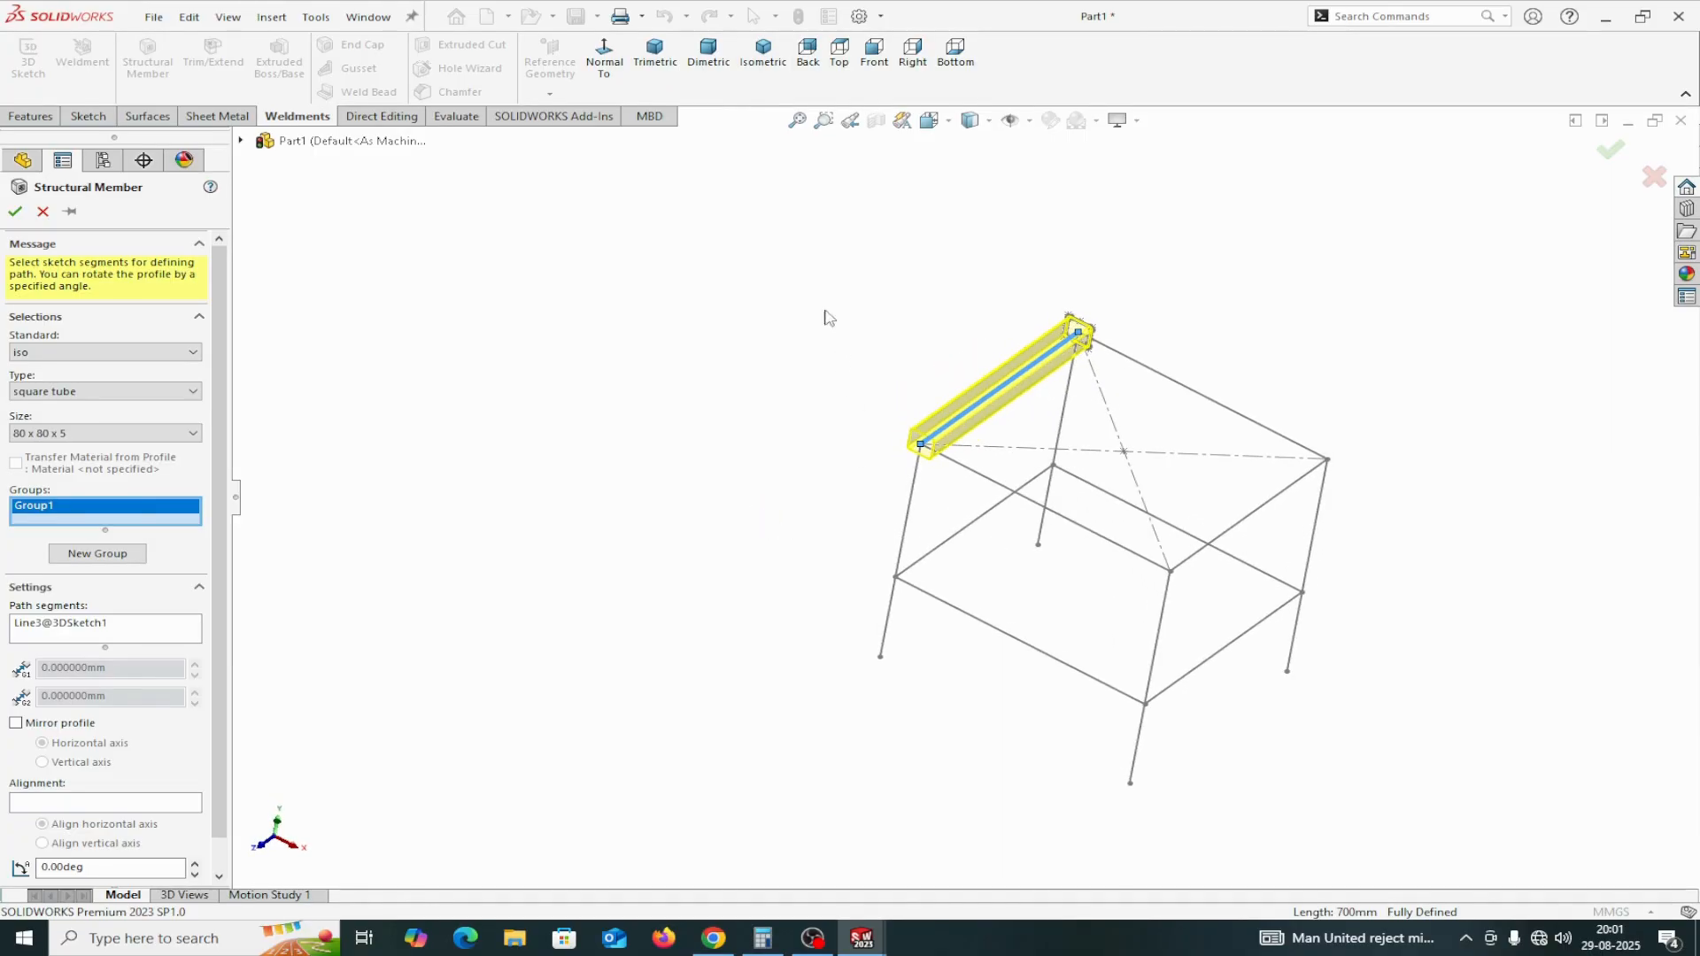
{"action": "left_click", "coordinate": [719, 56]}
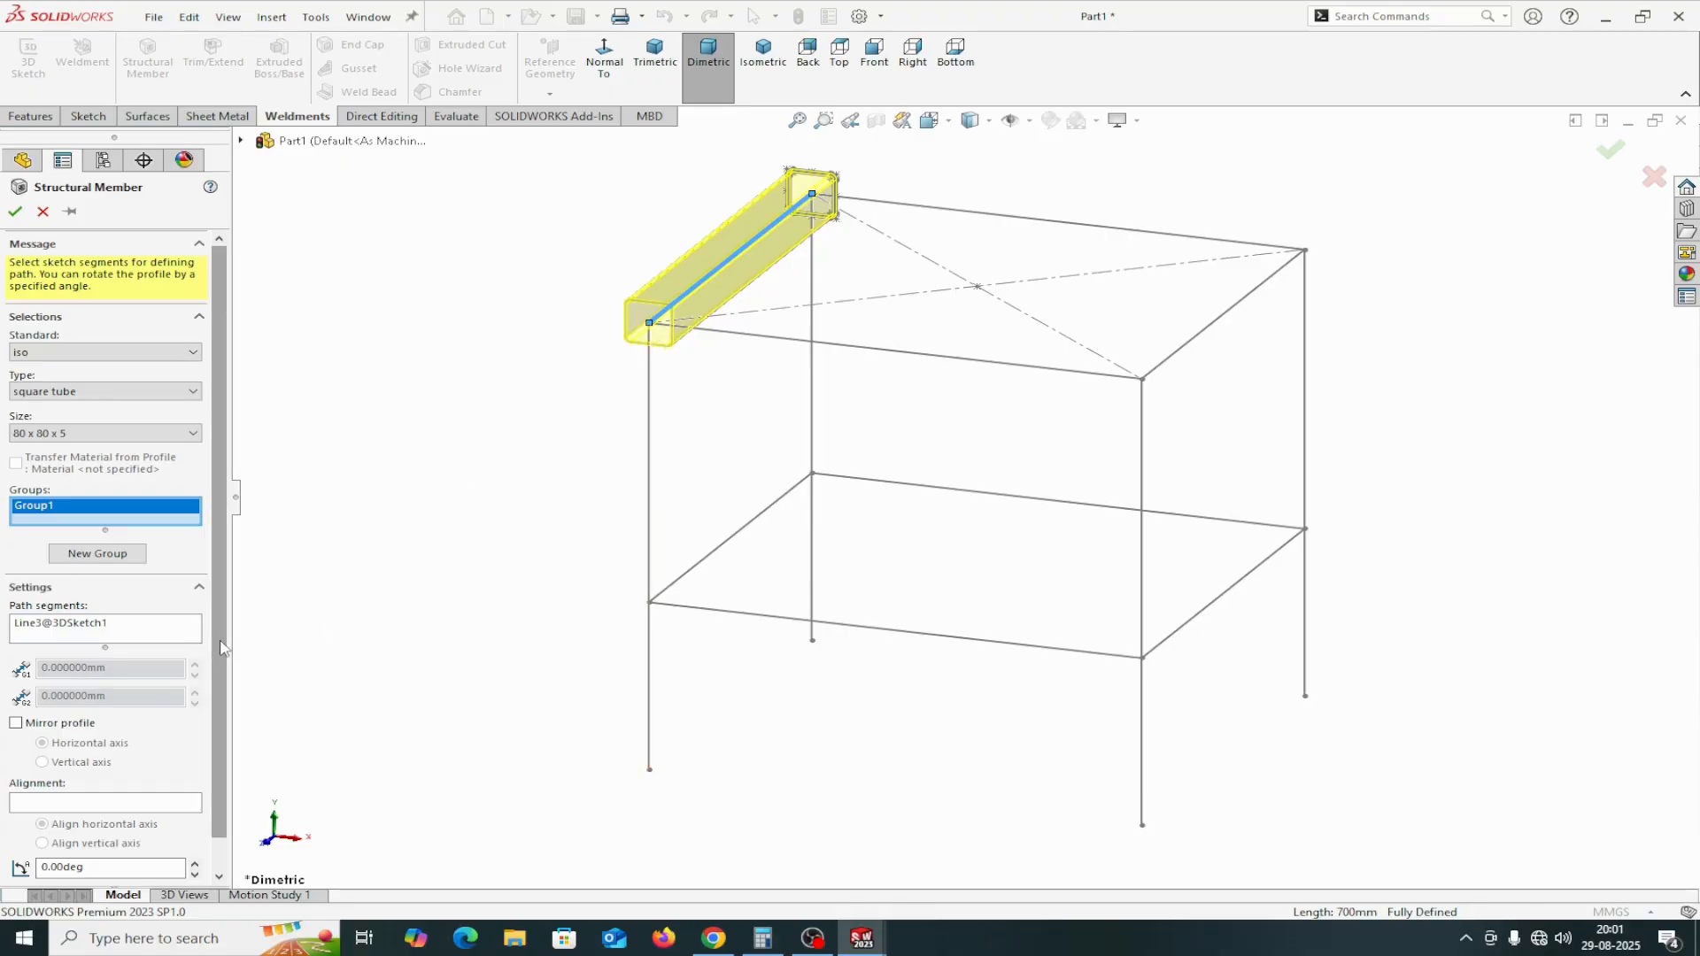
{"action": "scroll", "coordinate": [223, 648], "scroll_direction": "down", "scroll_amount": 1}
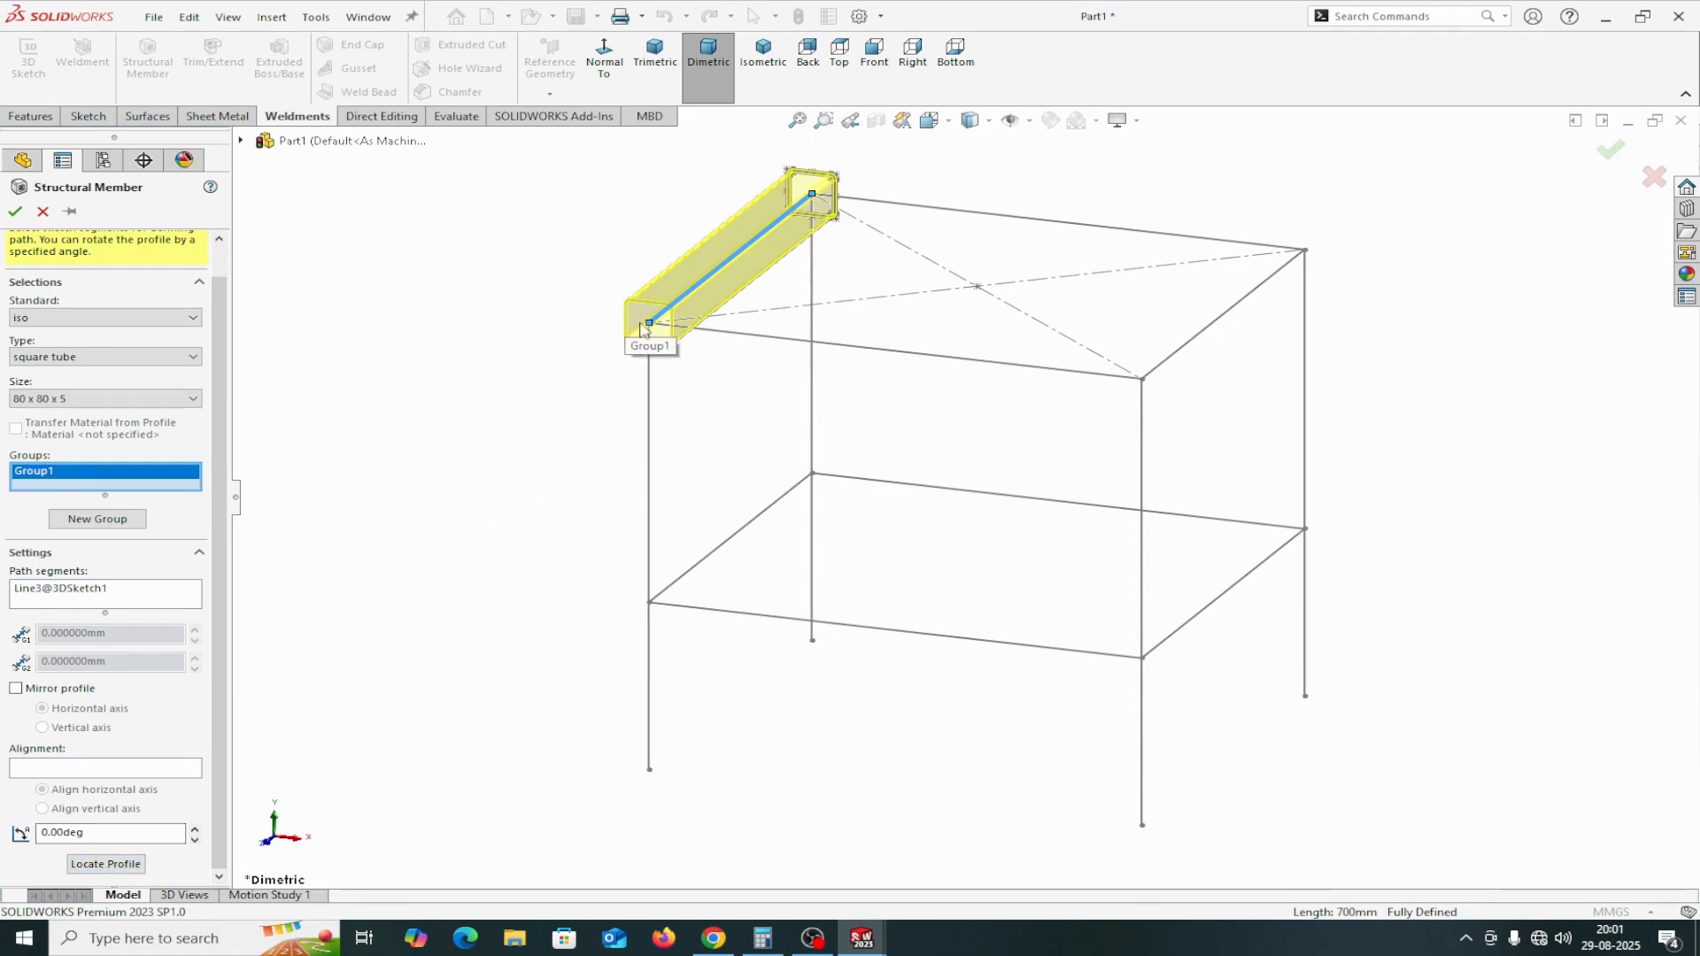
{"action": "left_click", "coordinate": [90, 871]}
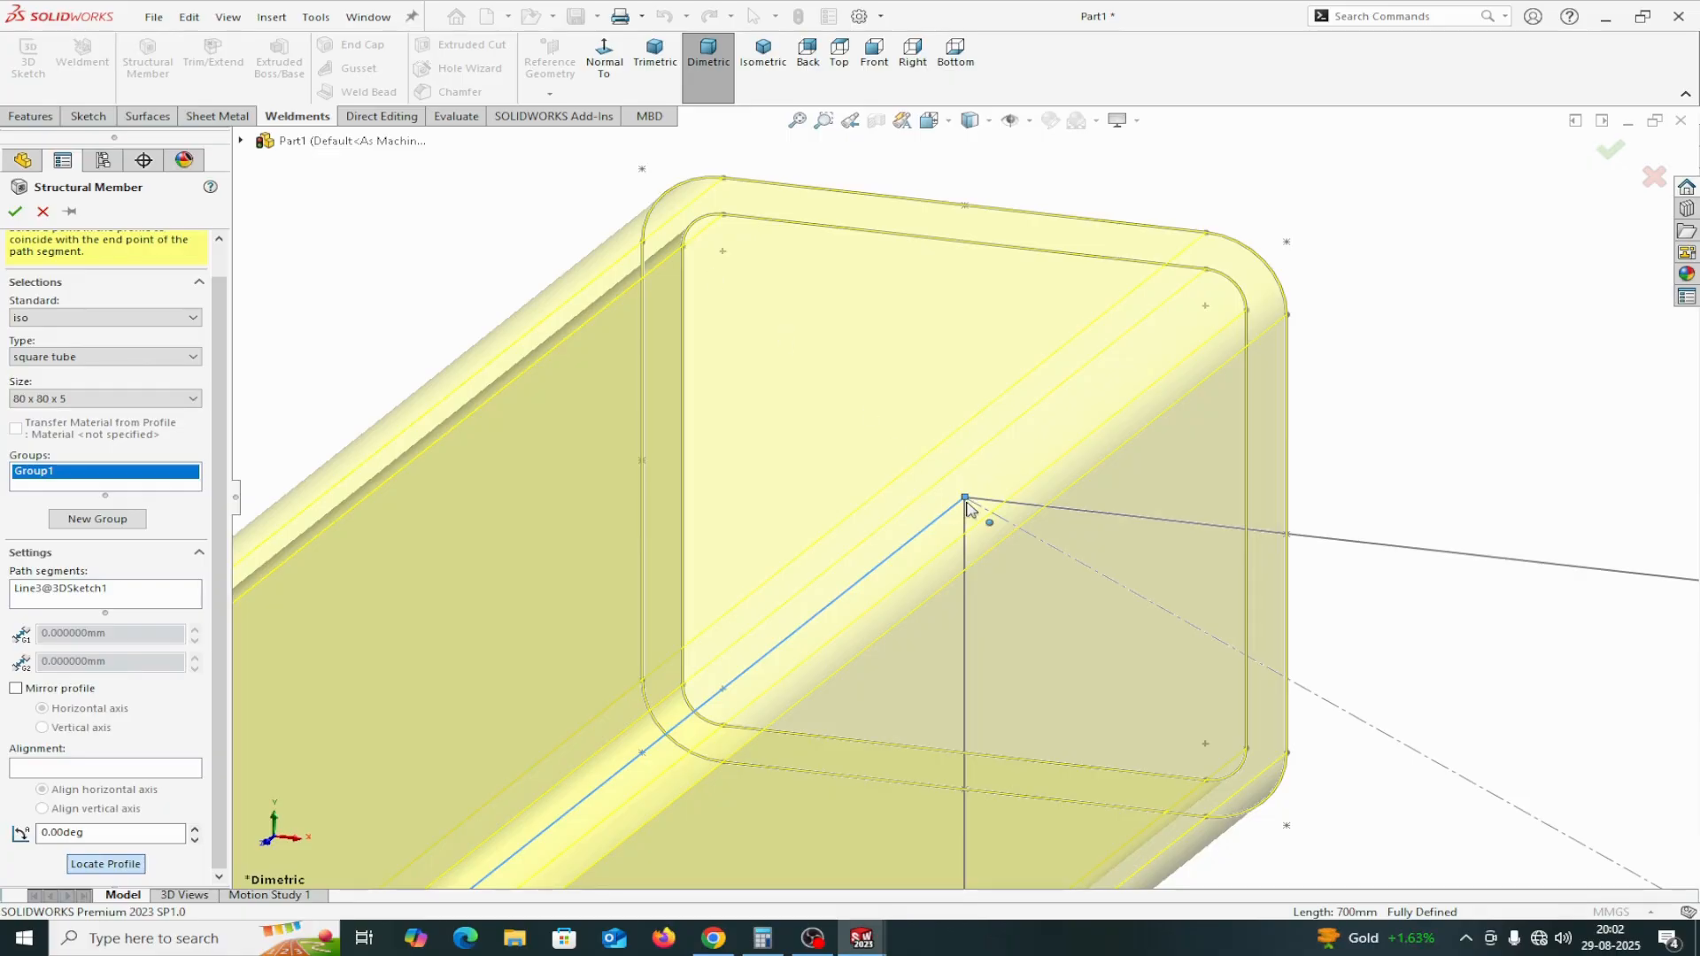
{"action": "left_click", "coordinate": [643, 171]}
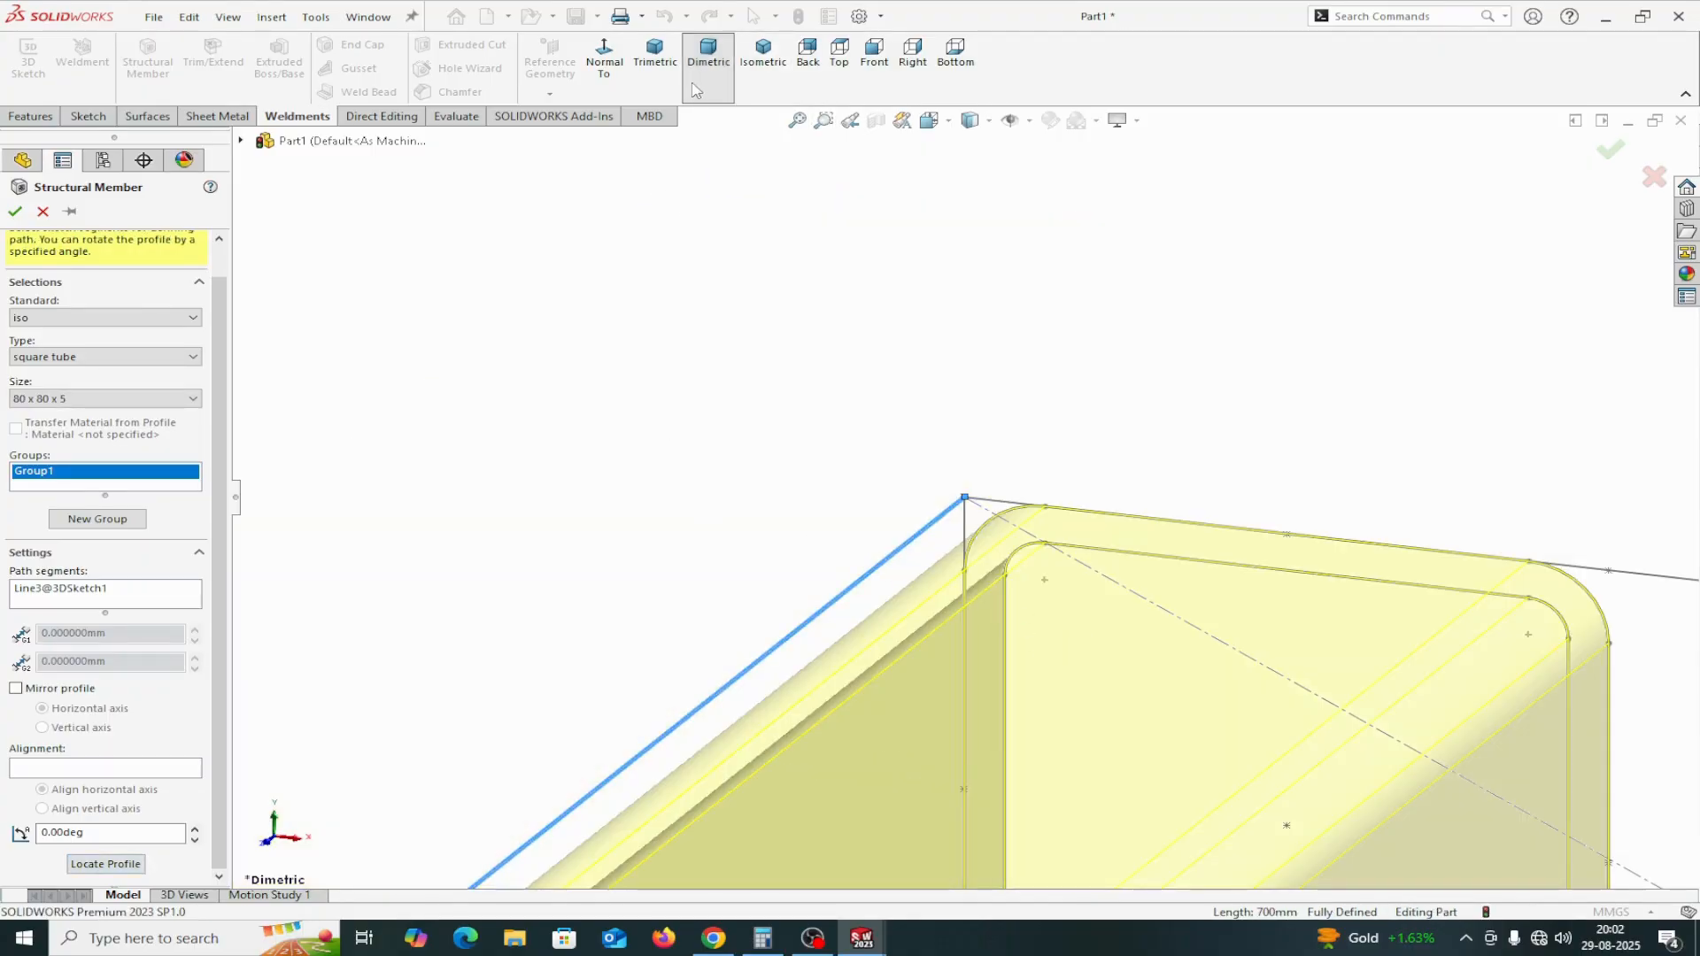
Add the other three edges of the top rectangle to the tube path with End Miter corner treatment
{"action": "left_click", "coordinate": [763, 55]}
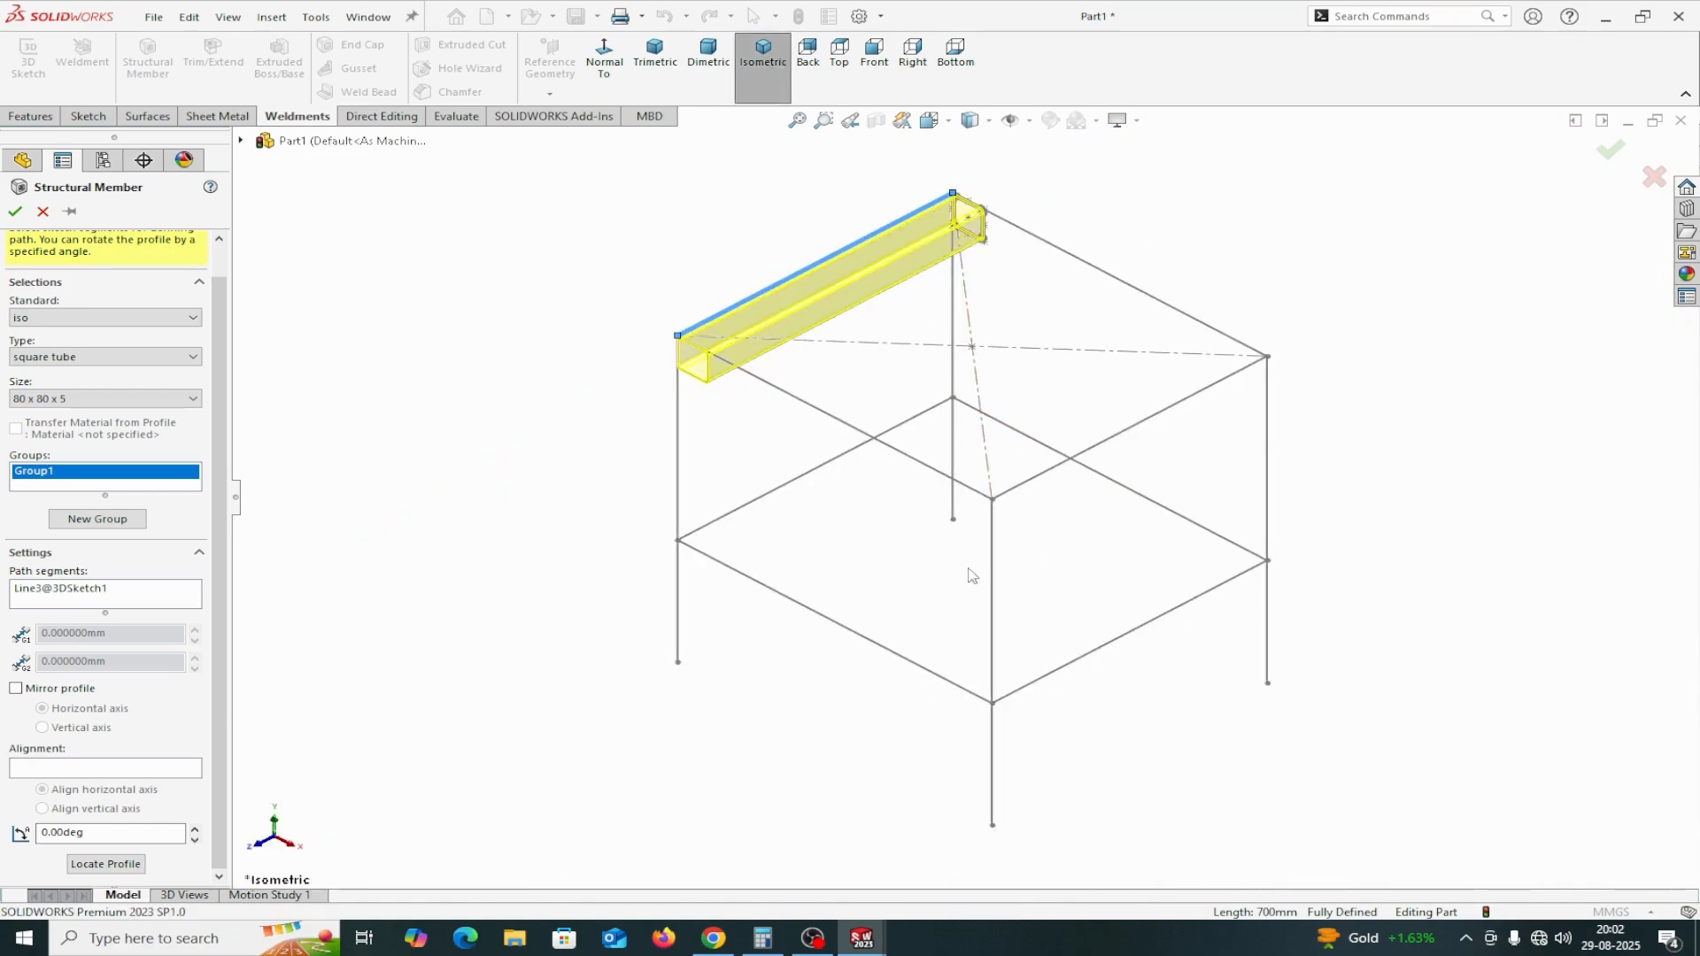
{"action": "left_click", "coordinate": [773, 394]}
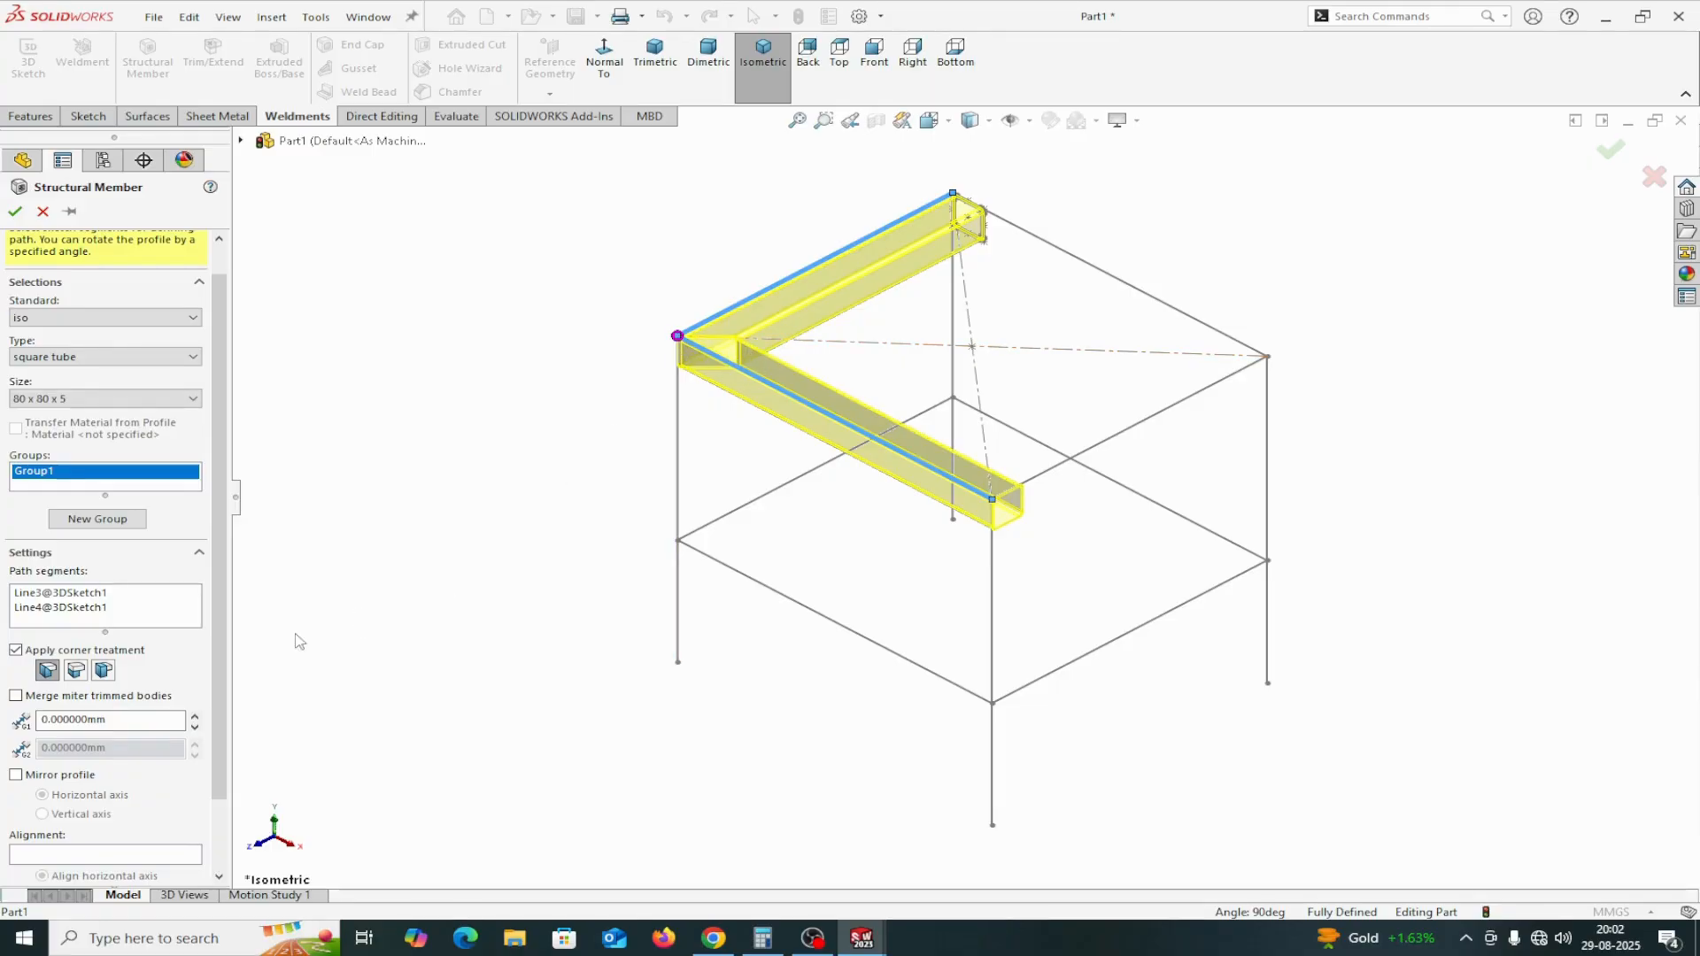
{"action": "left_click", "coordinate": [76, 671]}
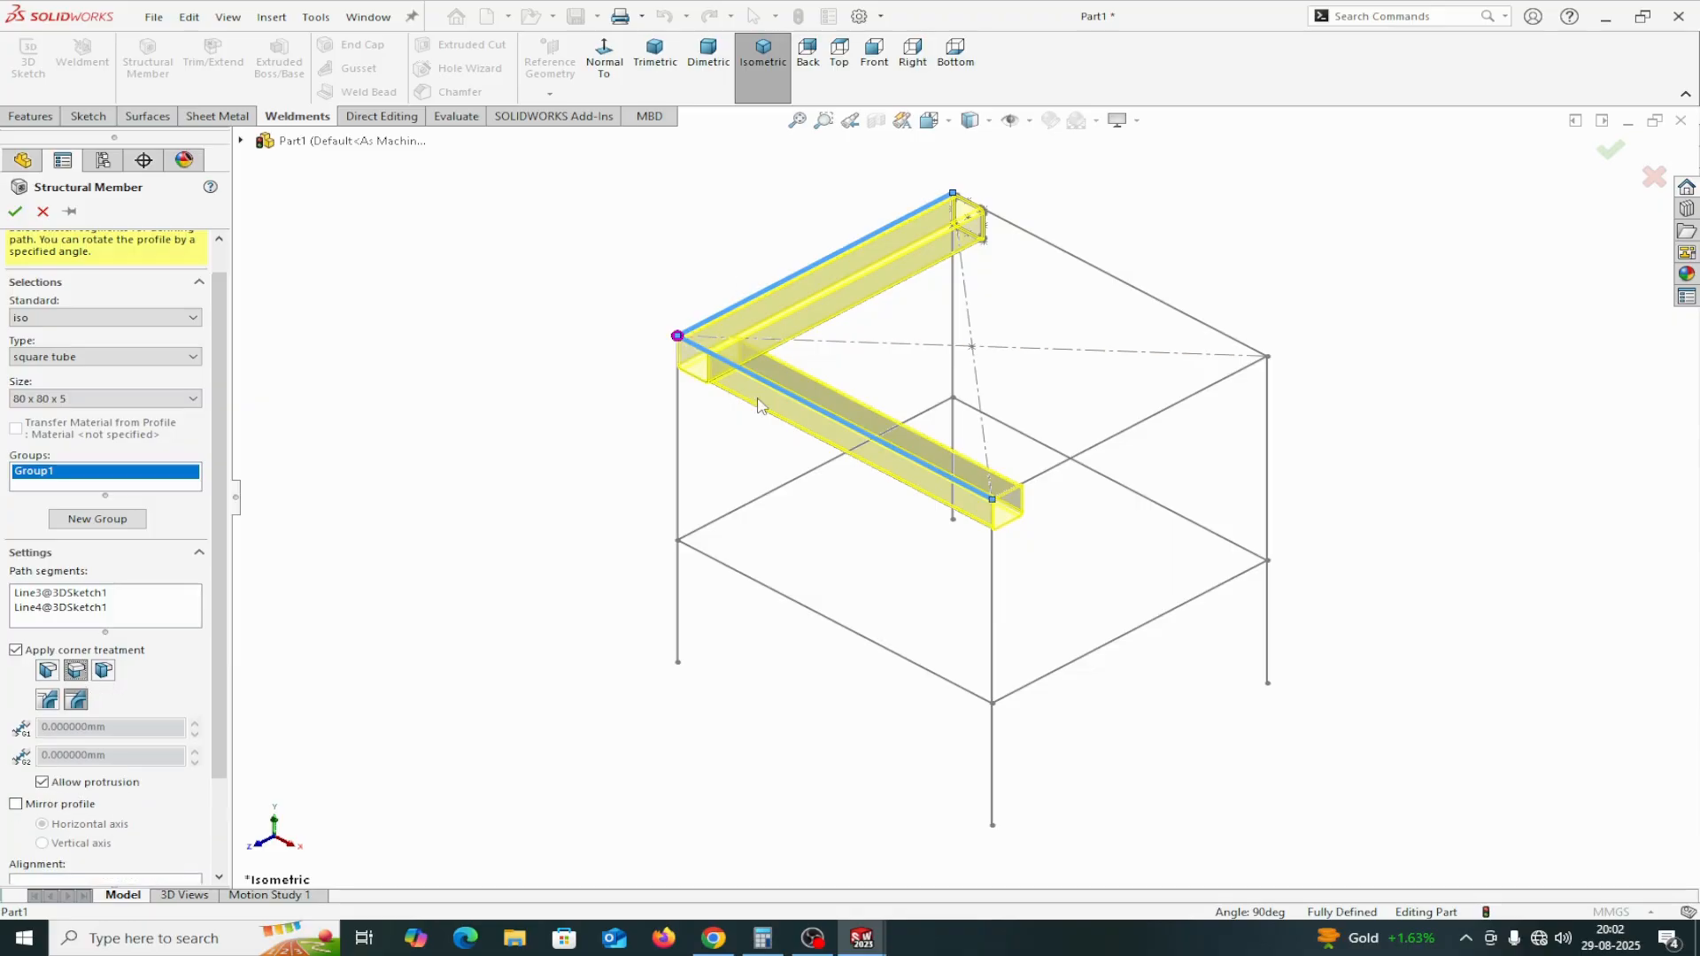
{"action": "left_click", "coordinate": [48, 670]}
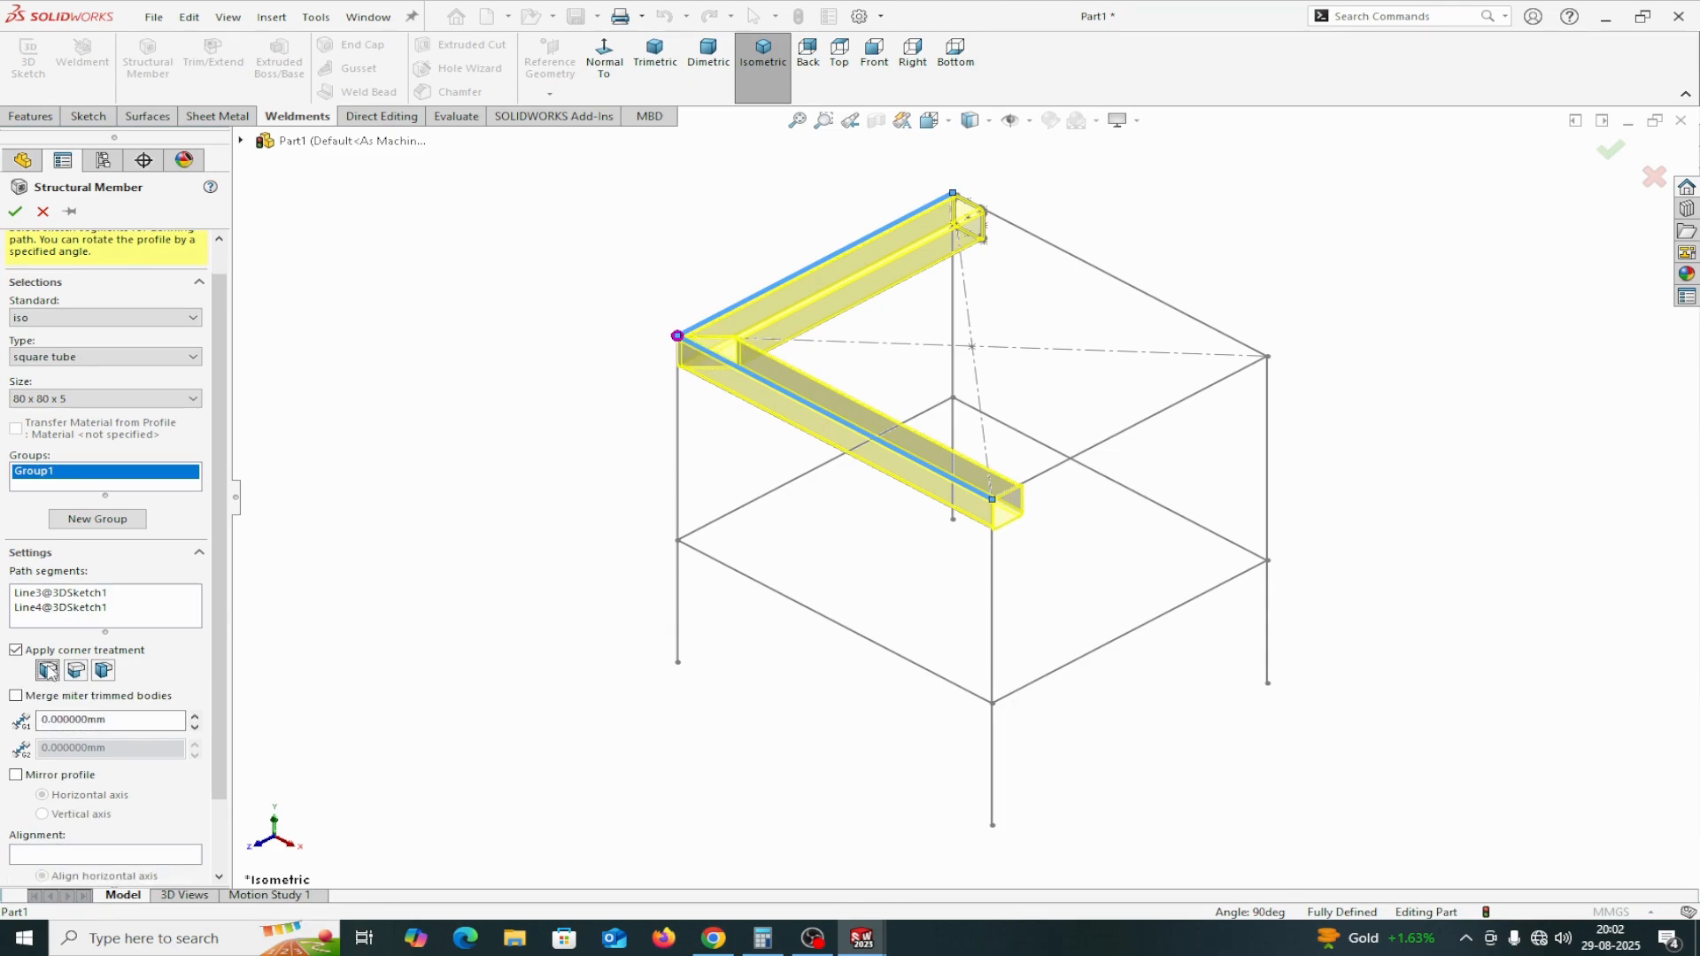
{"action": "left_click", "coordinate": [1043, 478]}
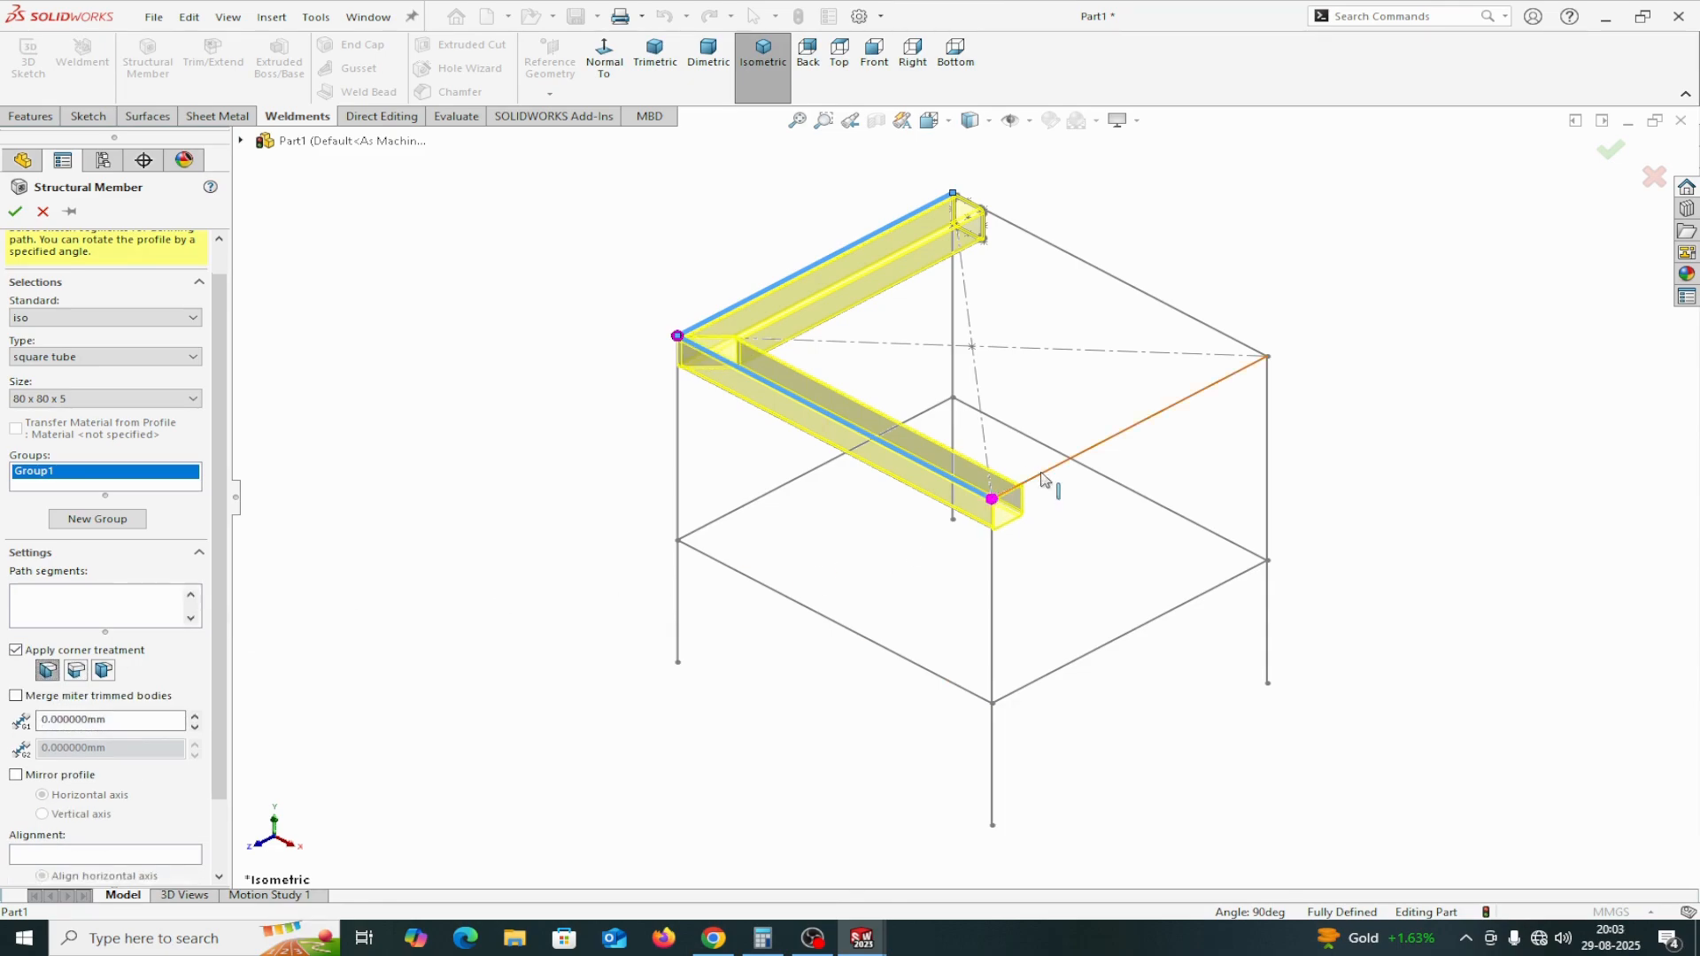
{"action": "left_click", "coordinate": [1118, 279]}
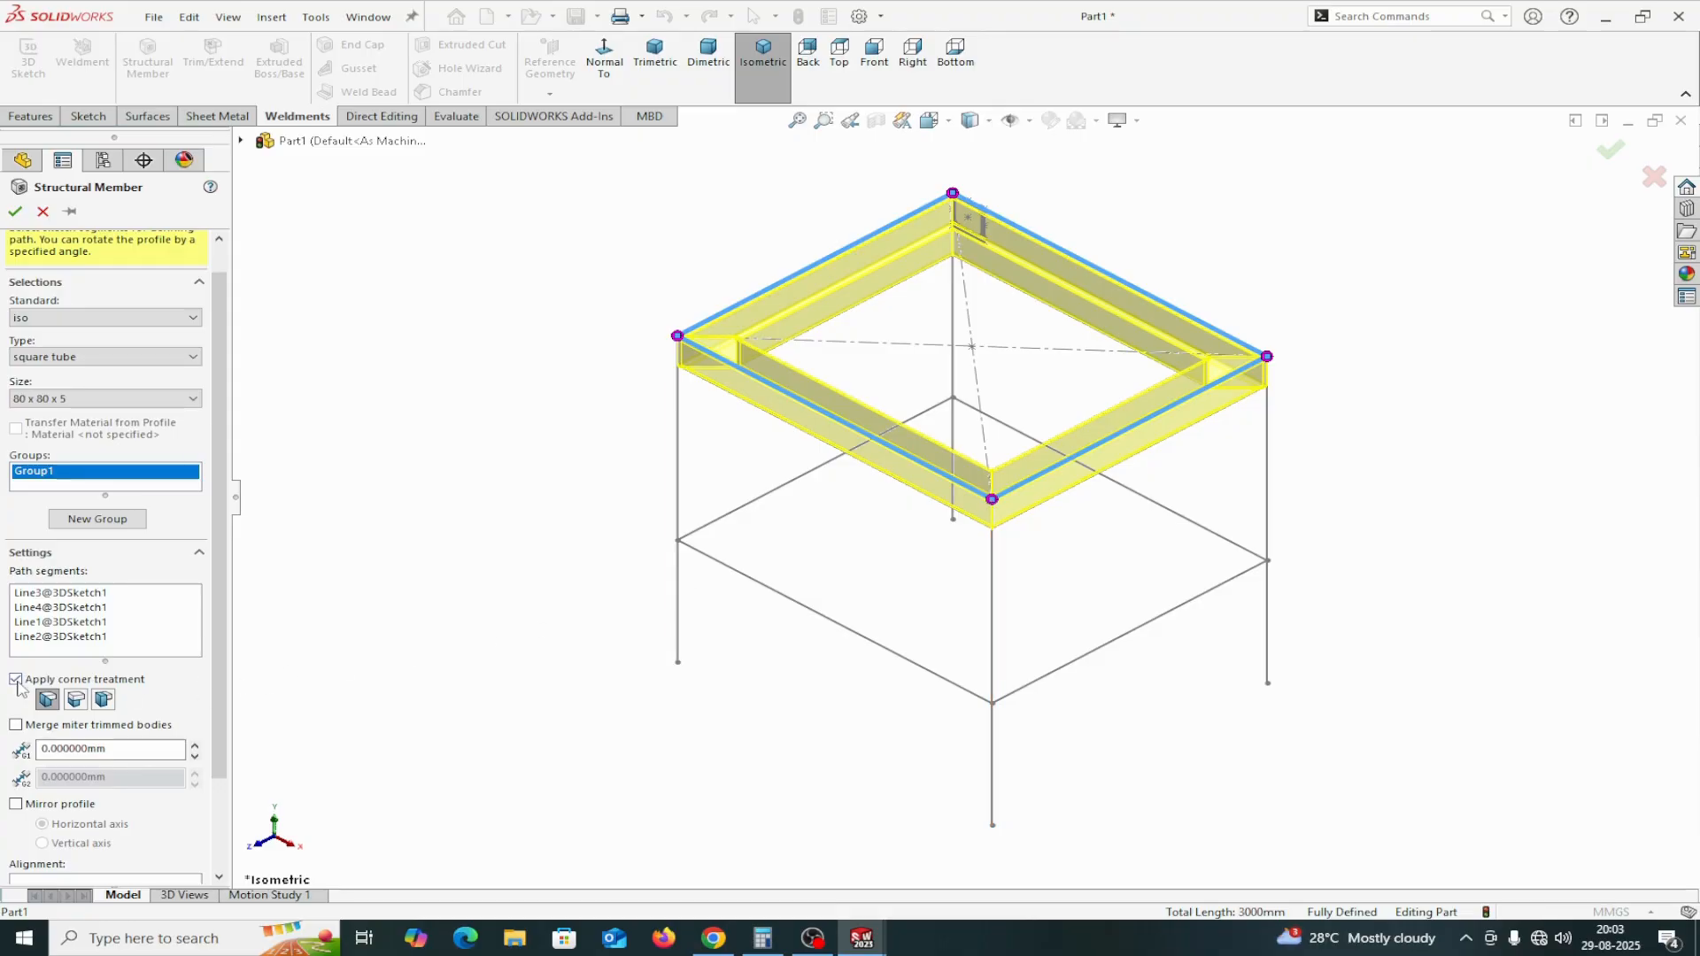
Try the End Butt1 corner treatment on the front and right corners of the top frame
{"action": "left_click", "coordinate": [991, 501]}
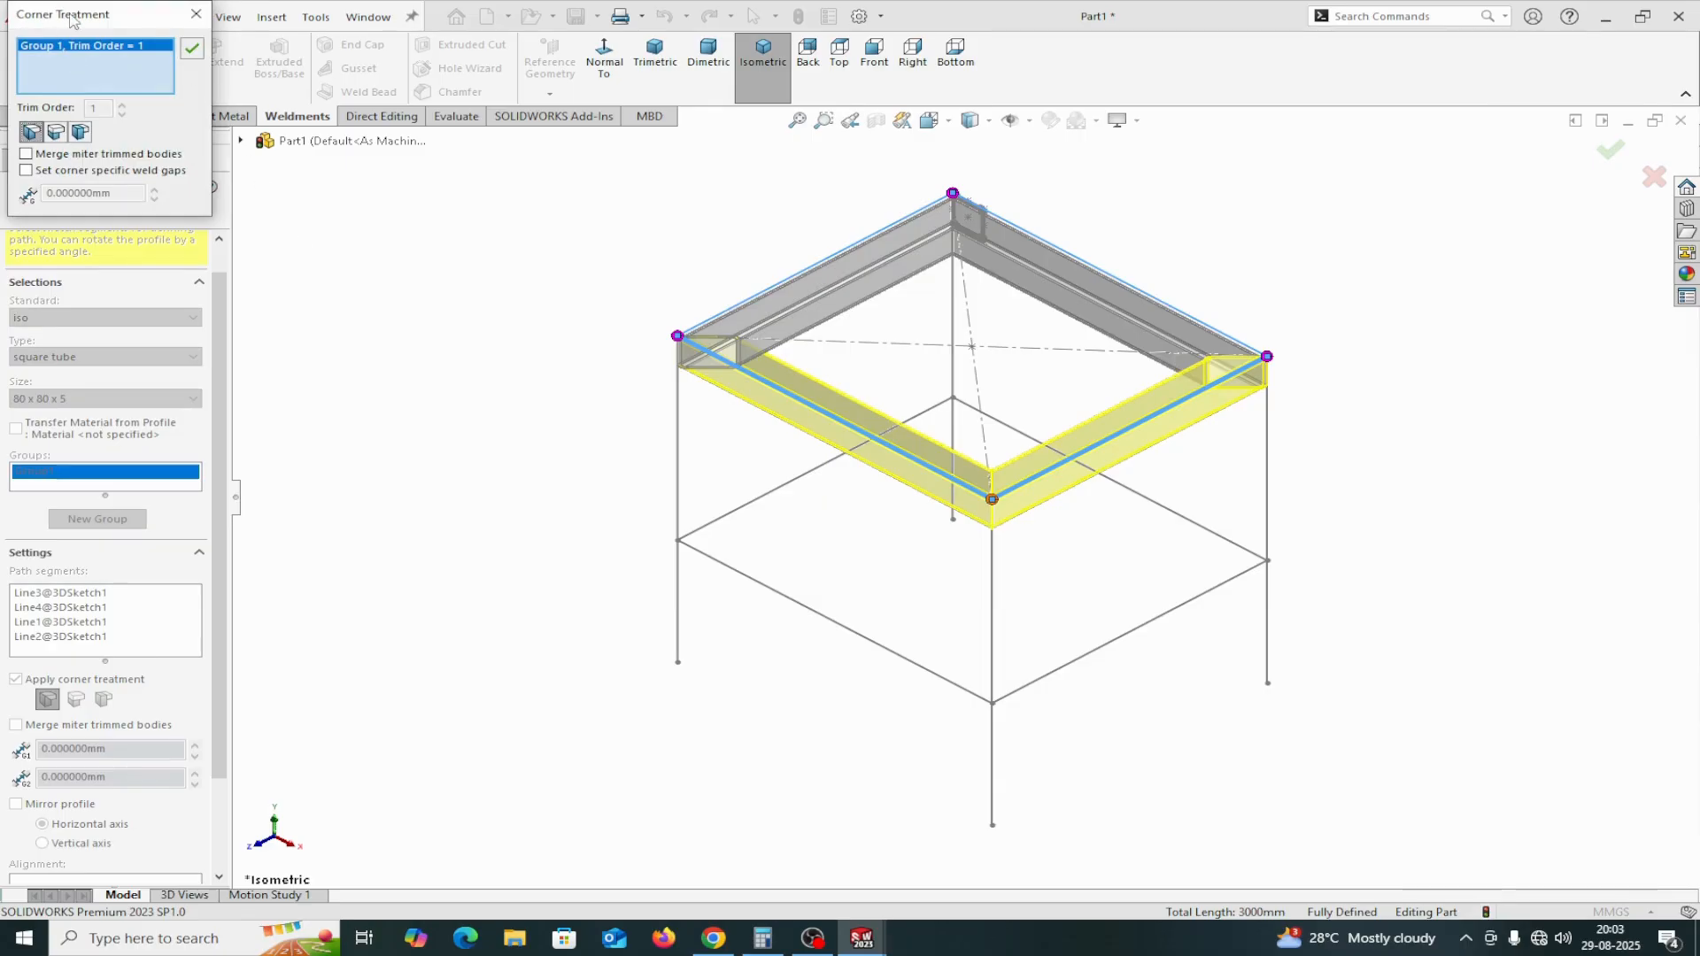
{"action": "left_click", "coordinate": [55, 133]}
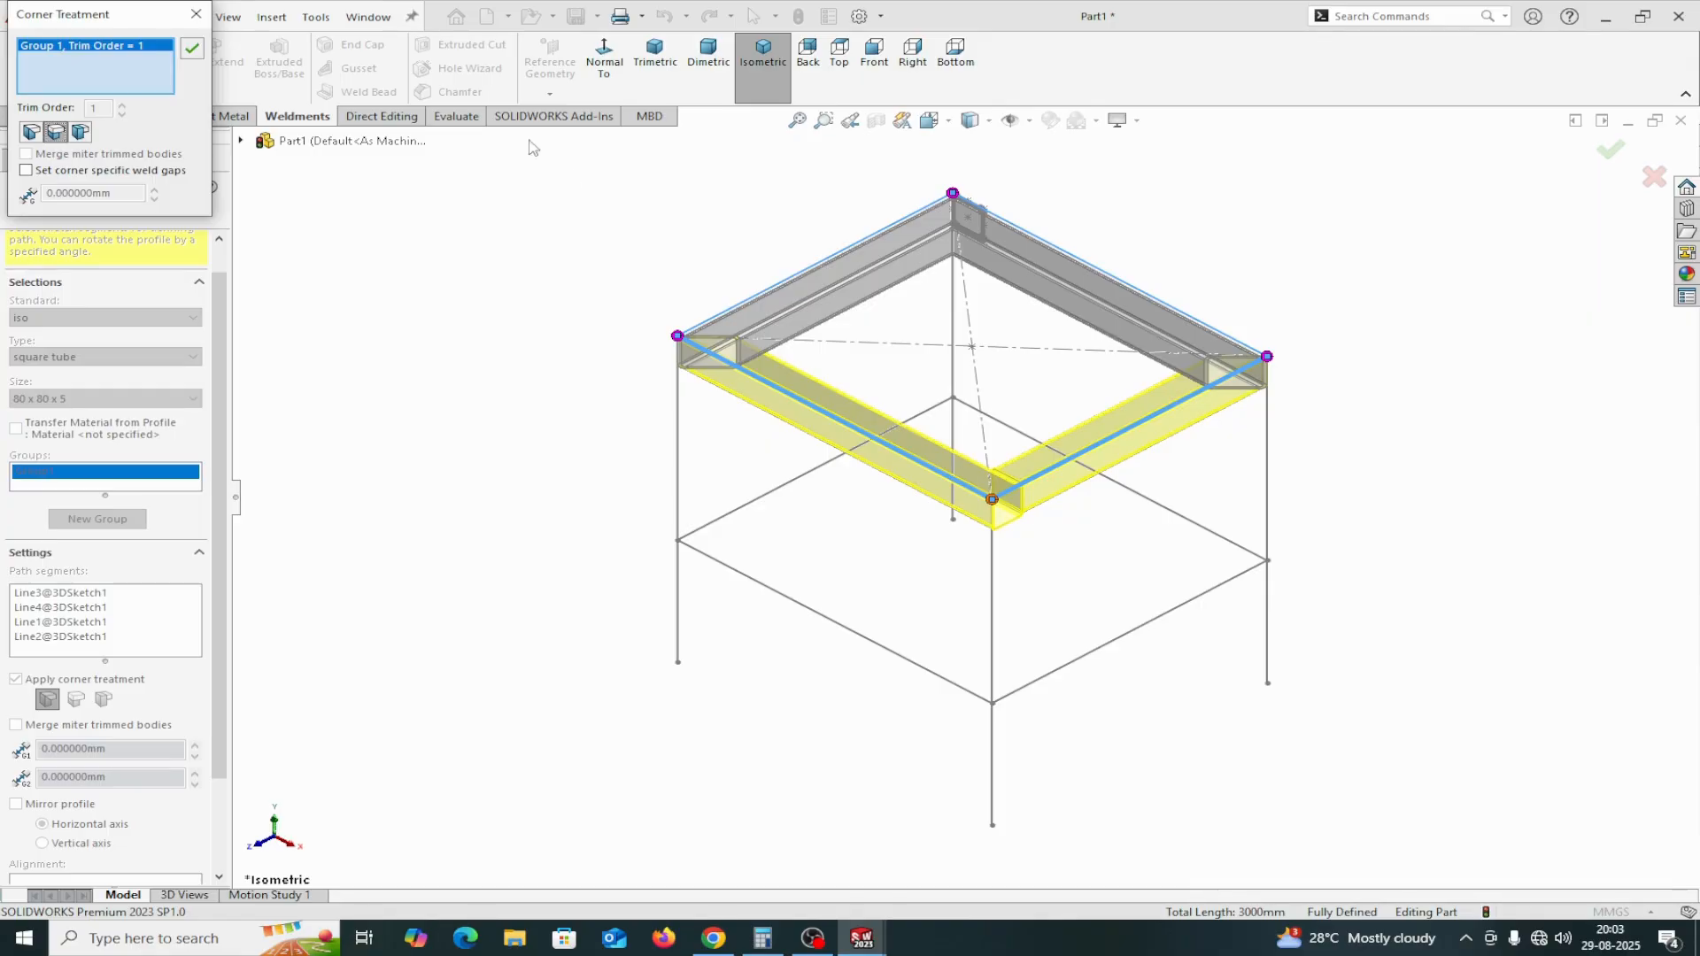
{"action": "left_click", "coordinate": [193, 48]}
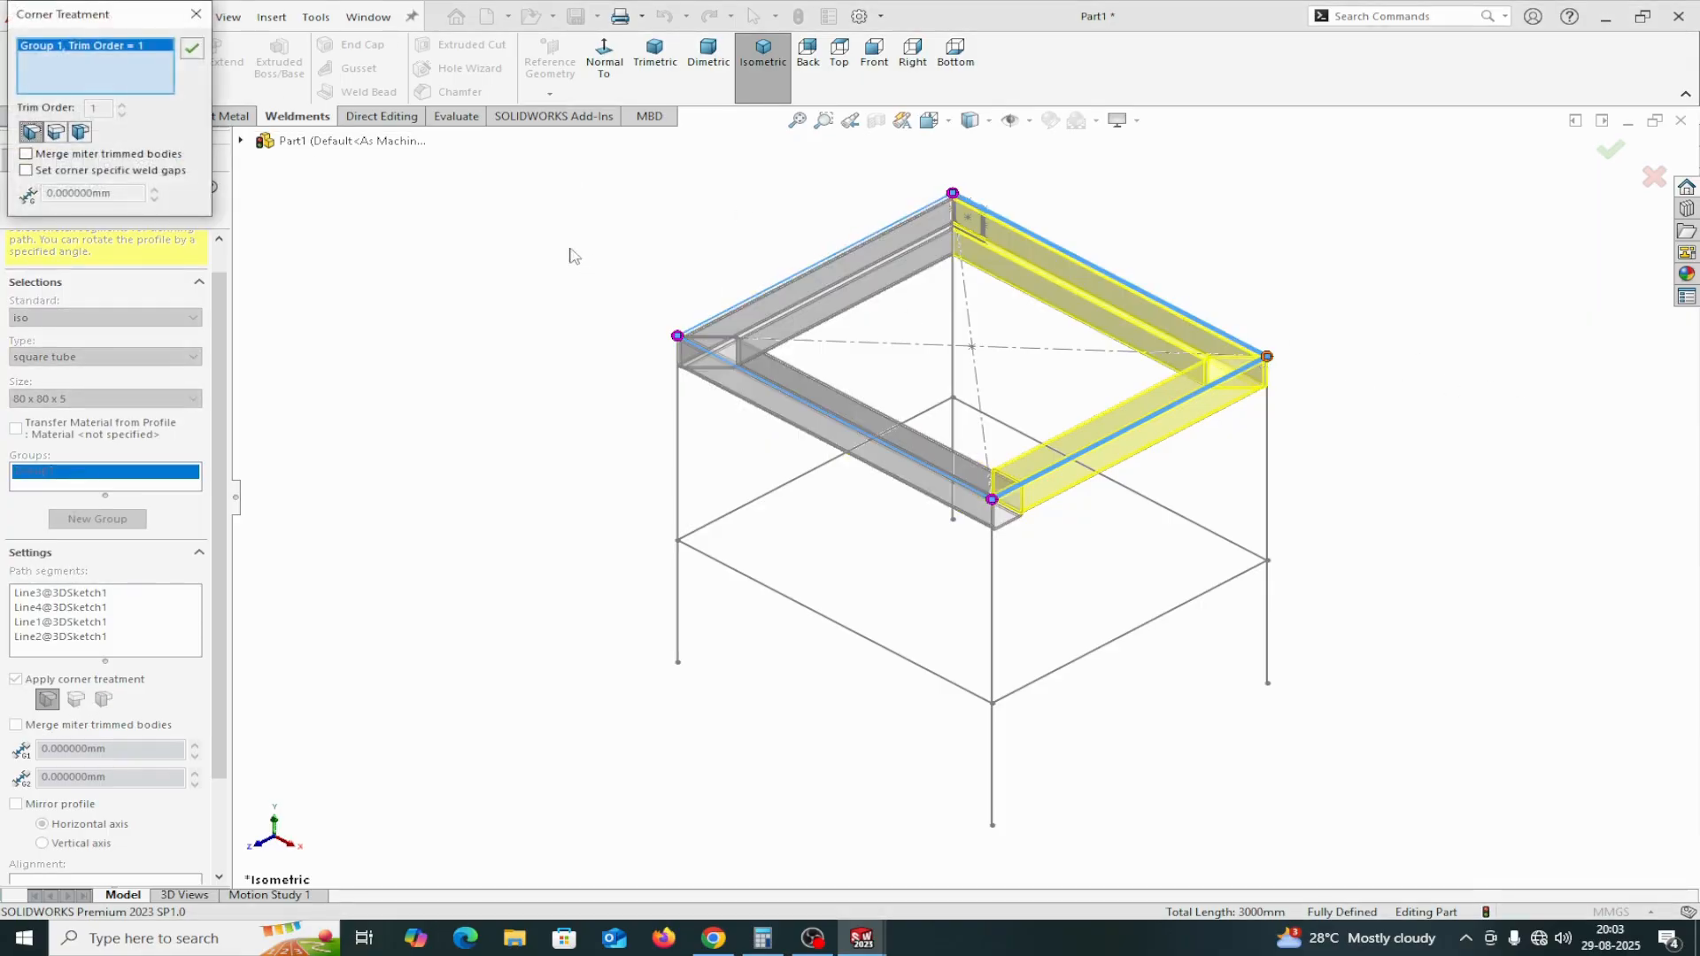
{"action": "left_click", "coordinate": [55, 133]}
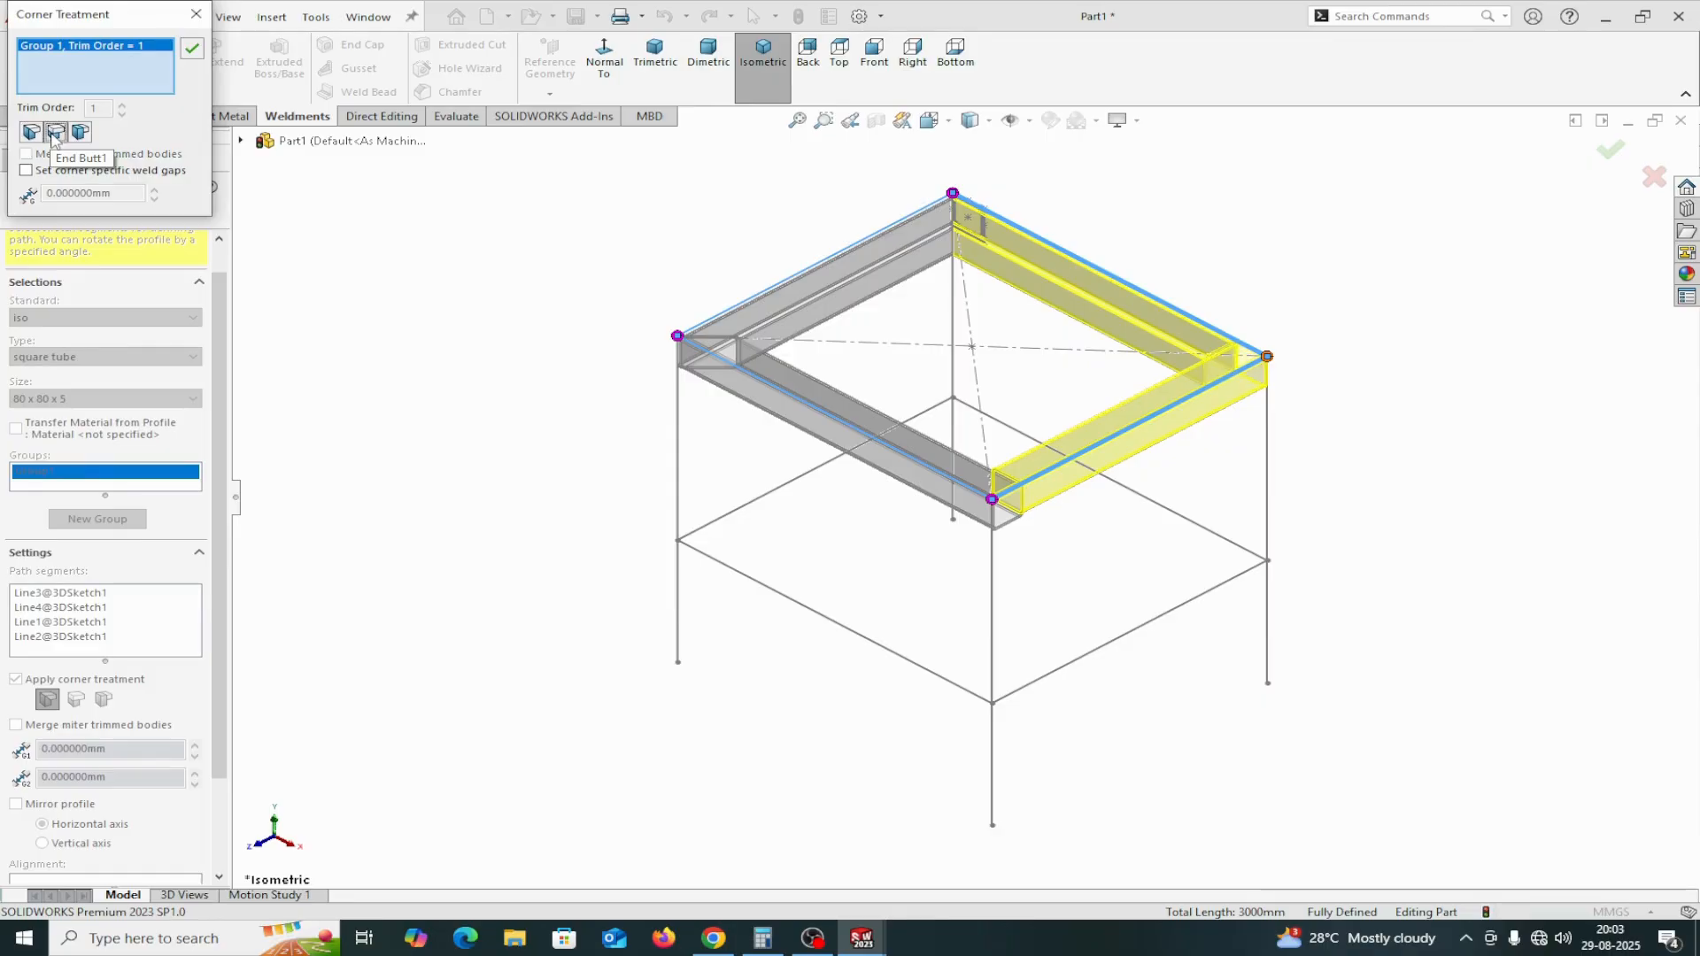
{"action": "left_click", "coordinate": [191, 47]}
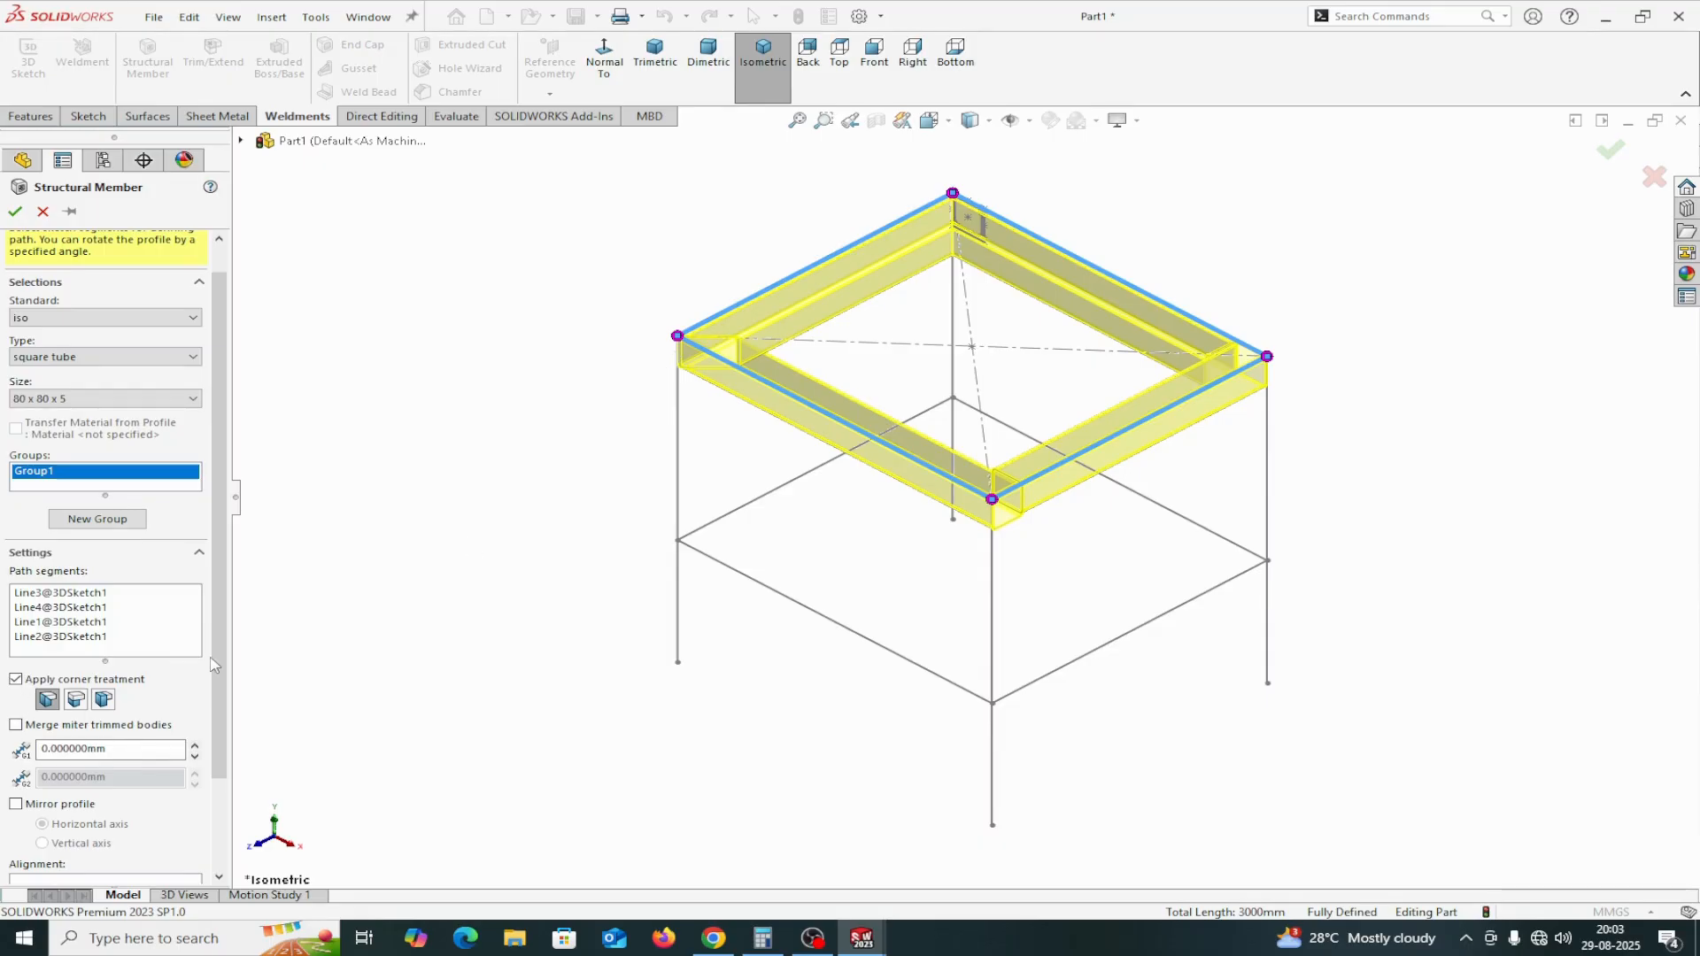
Apply End Miter treatment to the top frame's front and right corners and create the structural member
{"action": "left_click", "coordinate": [991, 500]}
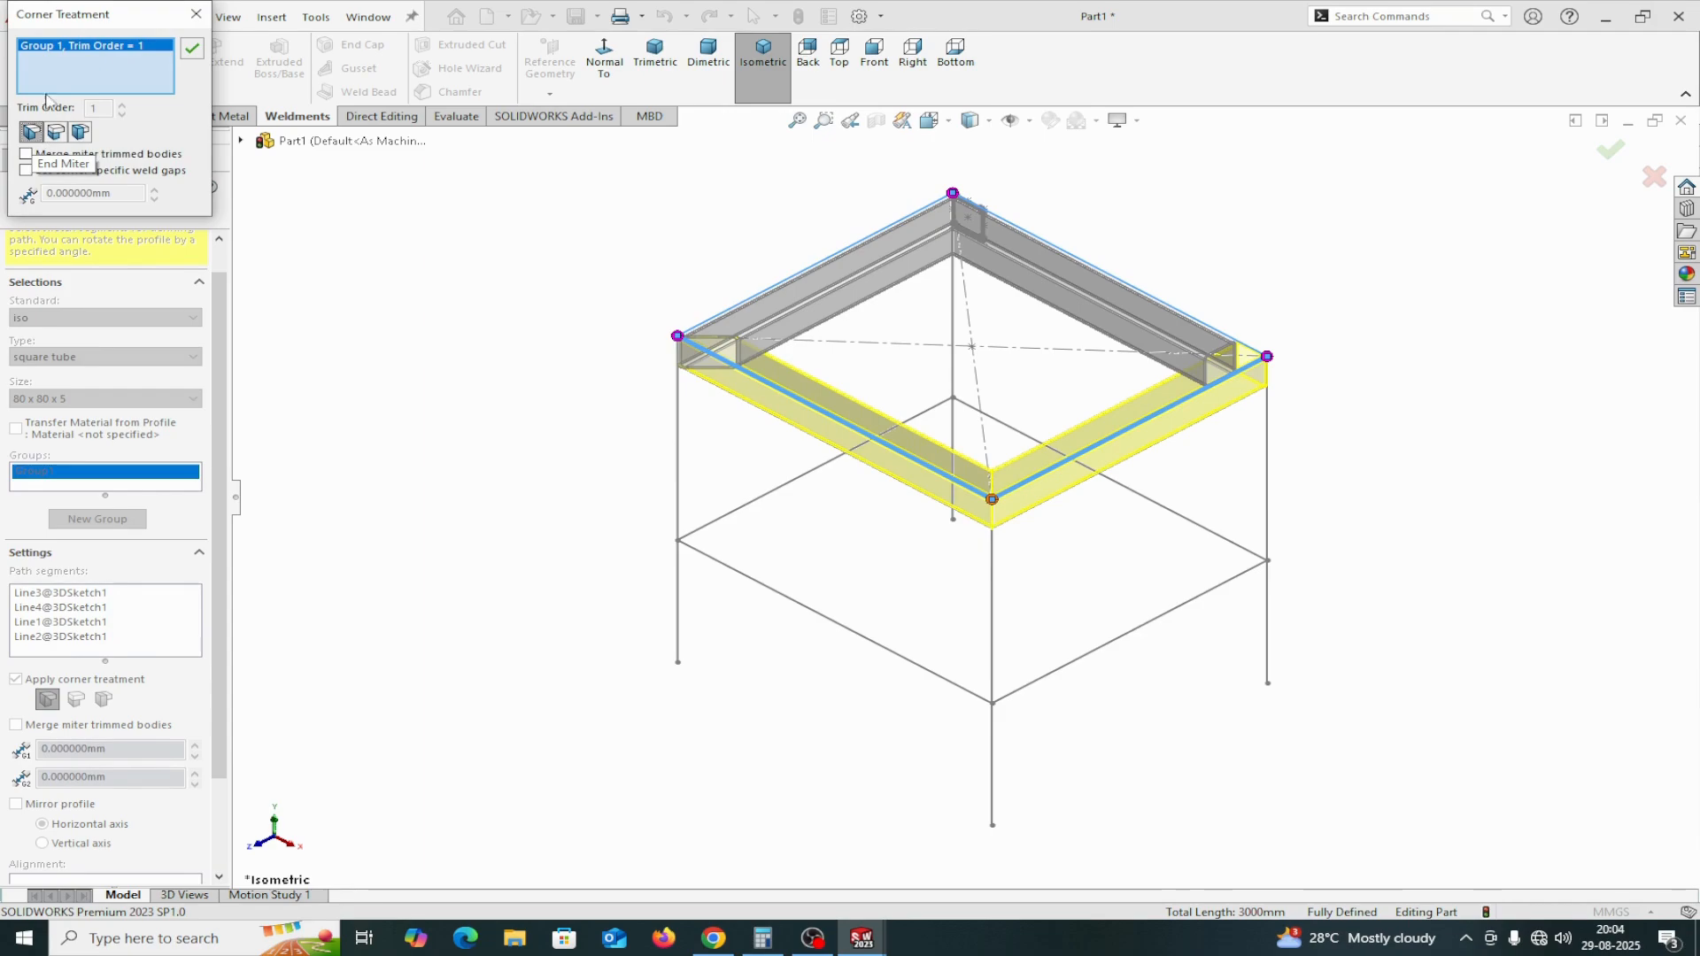
{"action": "left_click", "coordinate": [197, 52]}
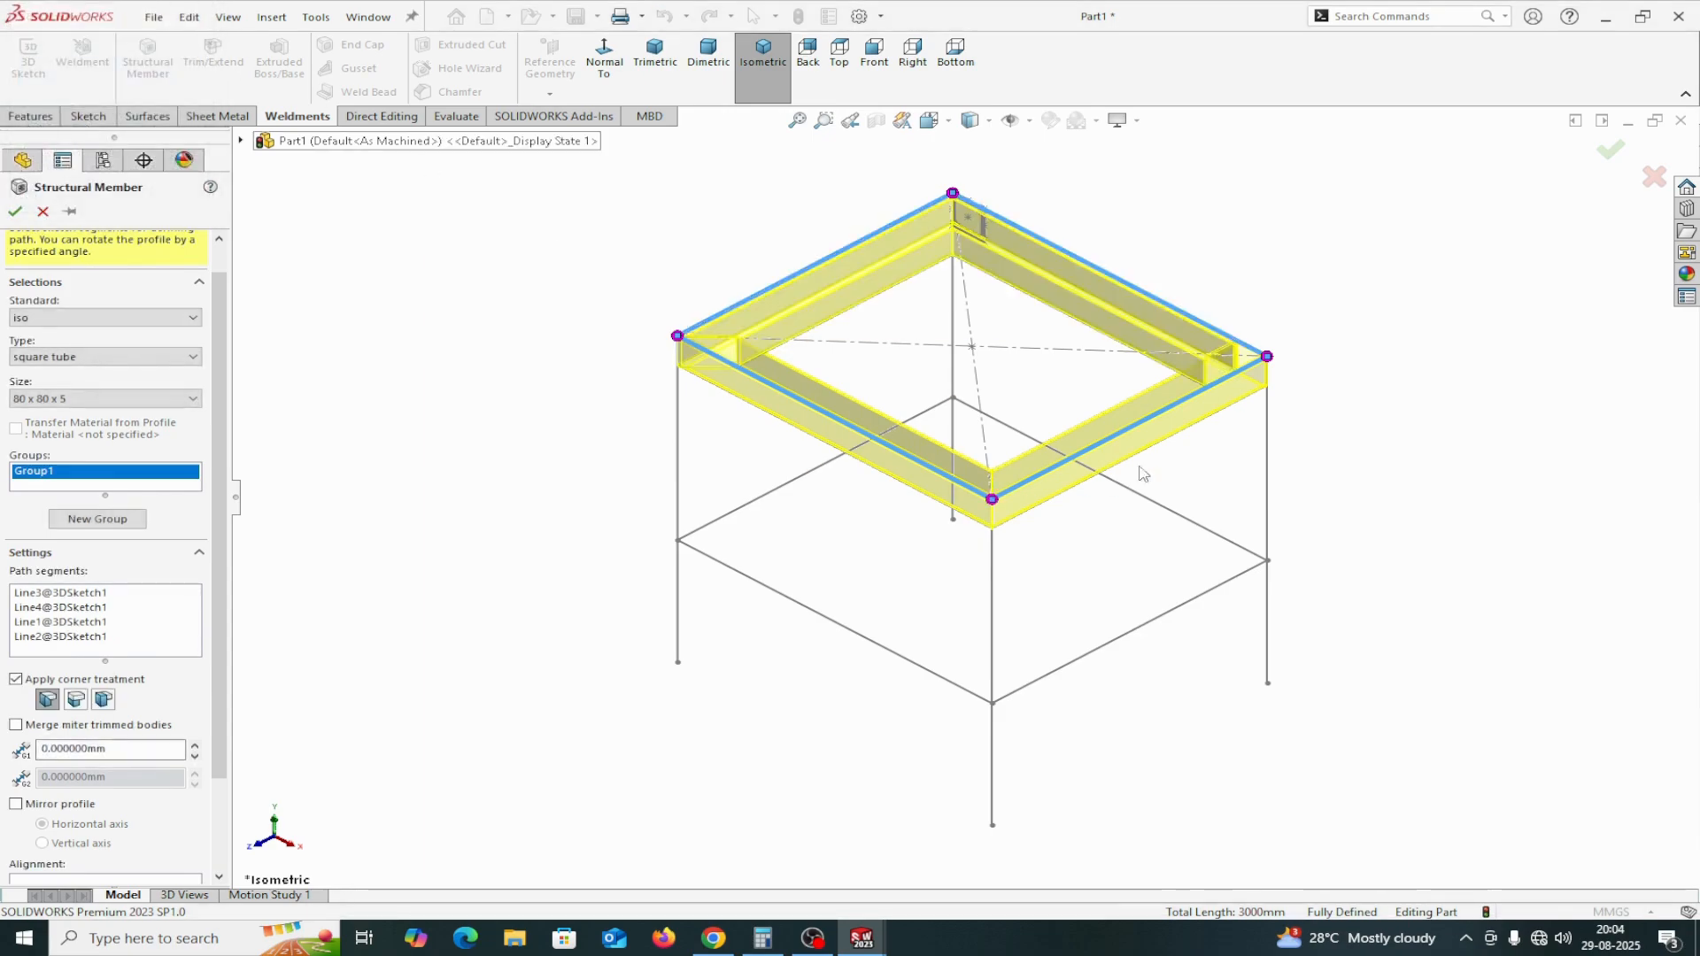
{"action": "left_click", "coordinate": [1267, 356]}
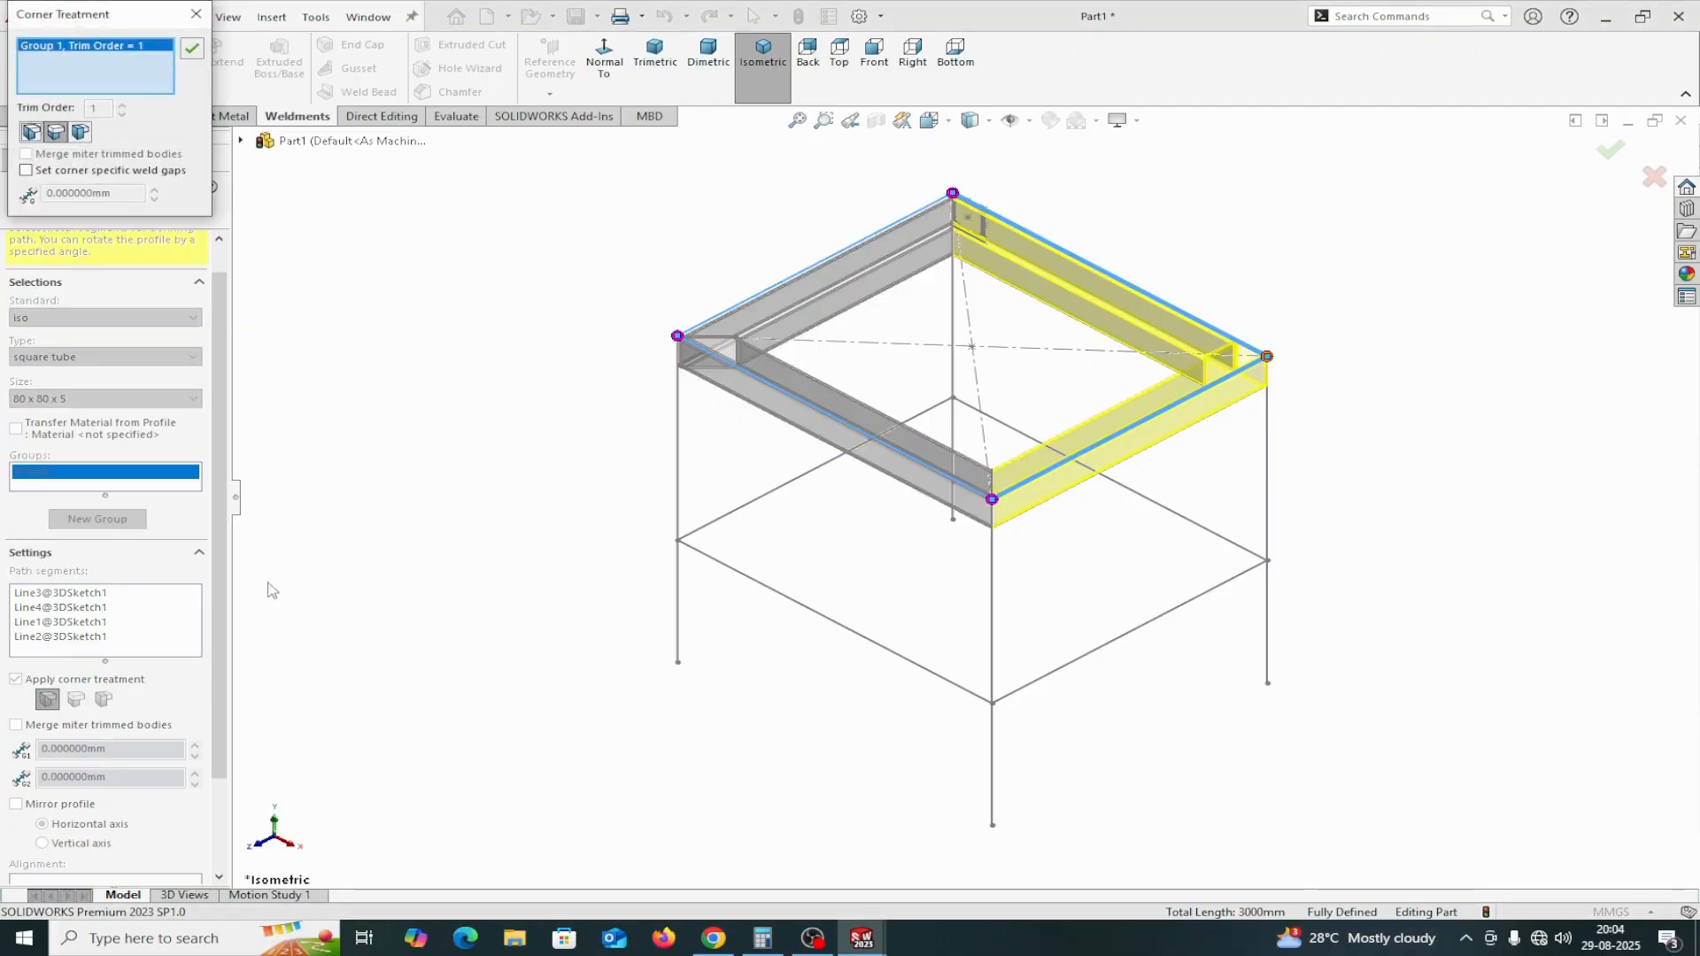
{"action": "left_click", "coordinate": [31, 132]}
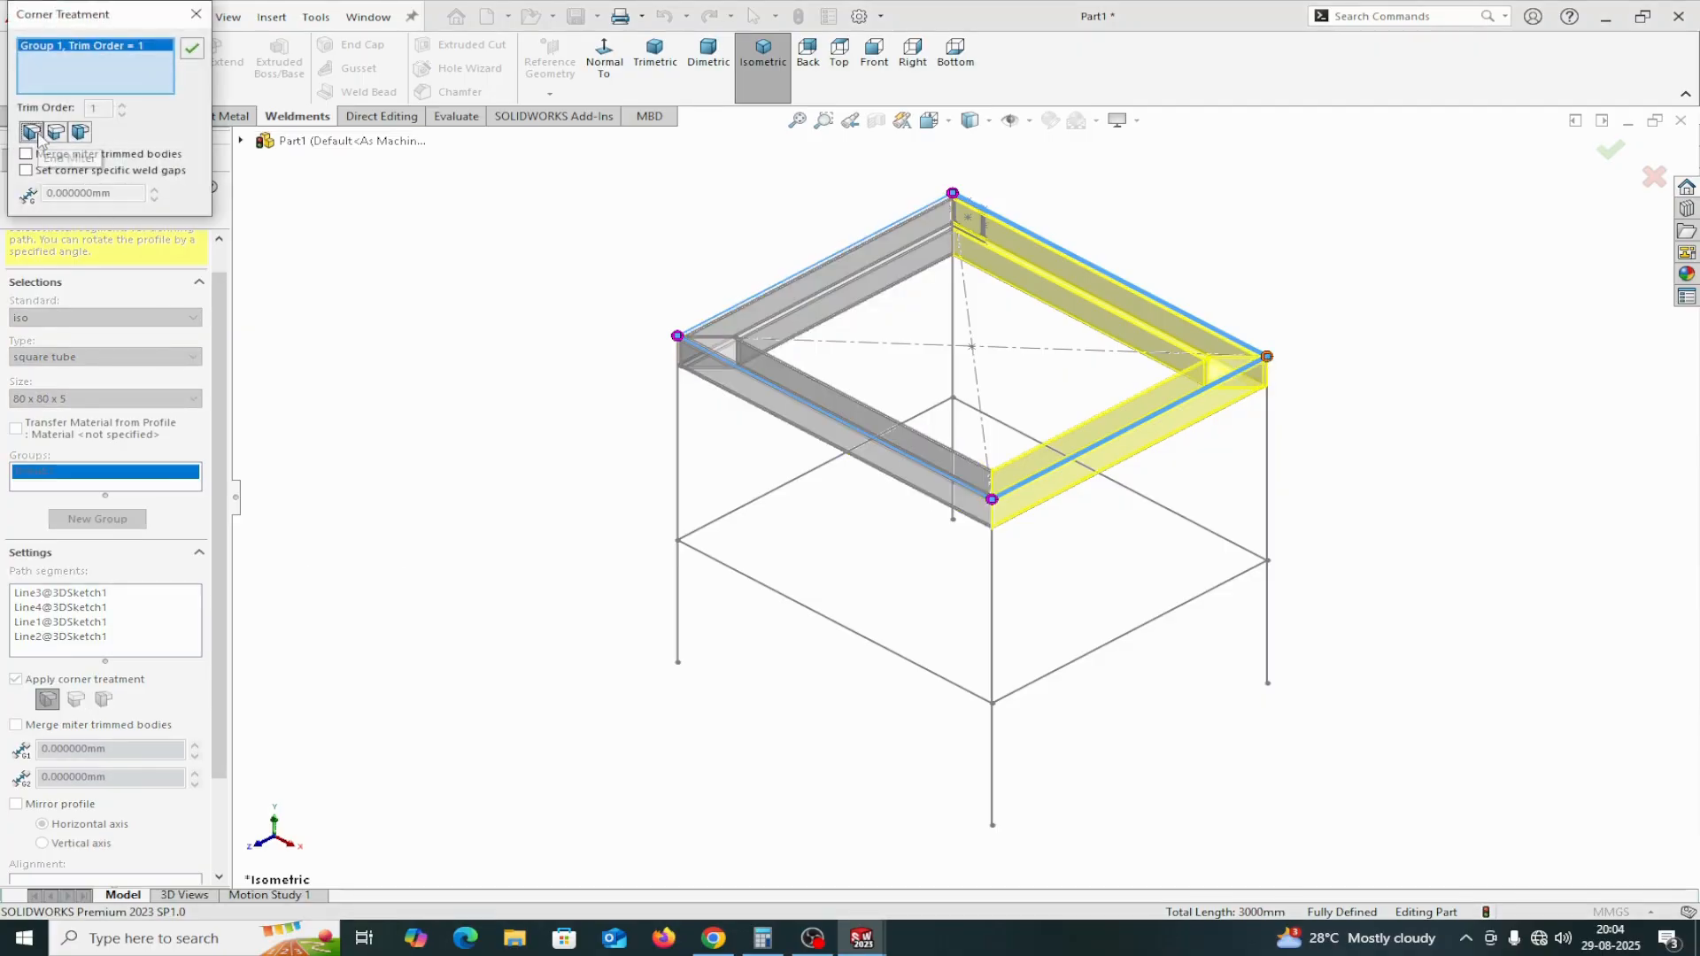
{"action": "left_click", "coordinate": [191, 48]}
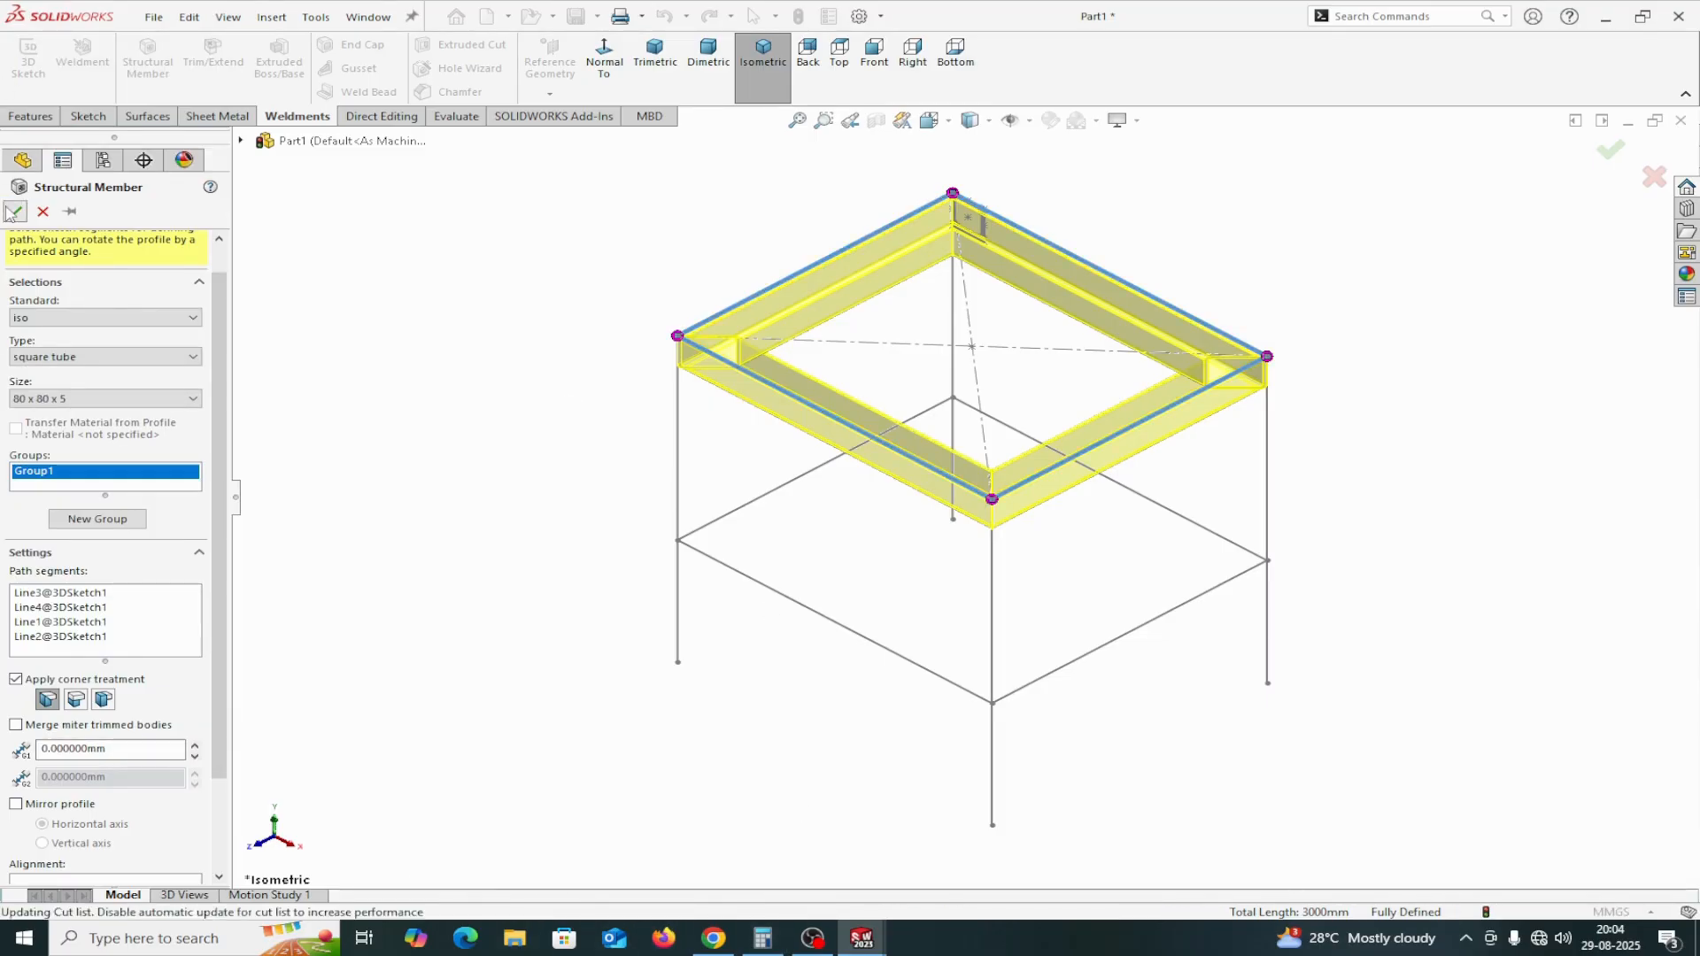
{"action": "left_click", "coordinate": [15, 211]}
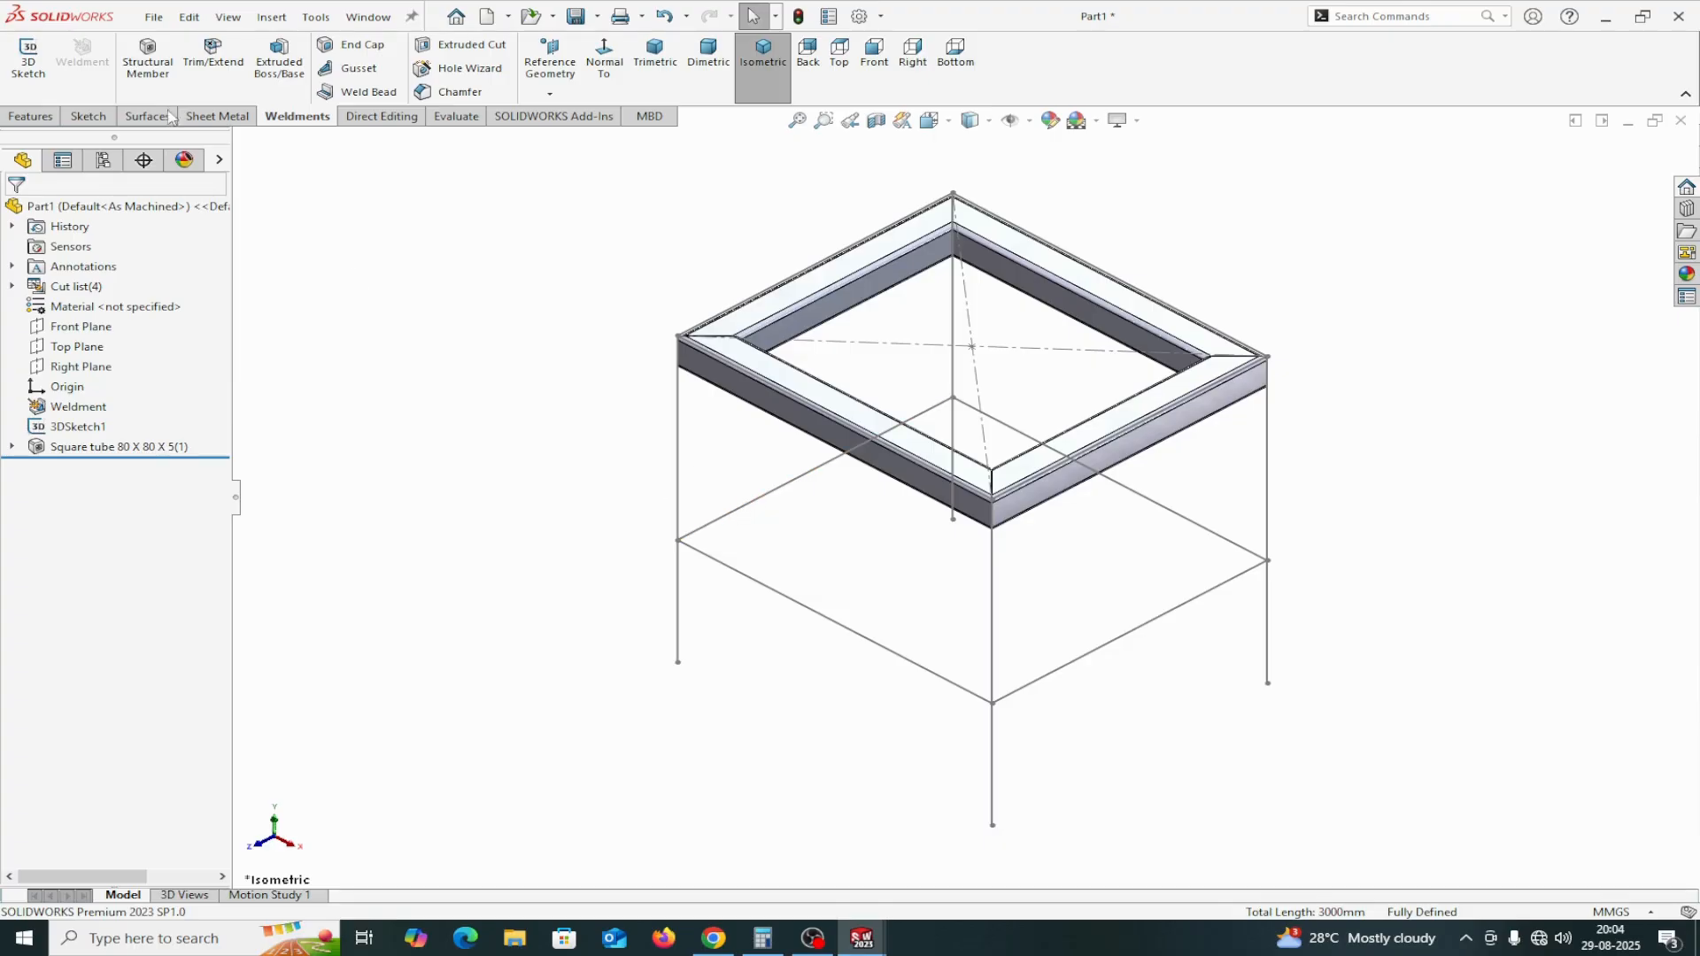
Start a structural member with iso square tube 80 x 80 x 5 along the left vertical leg line and locate its profile by the frame's outer corner
{"action": "left_click", "coordinate": [148, 66]}
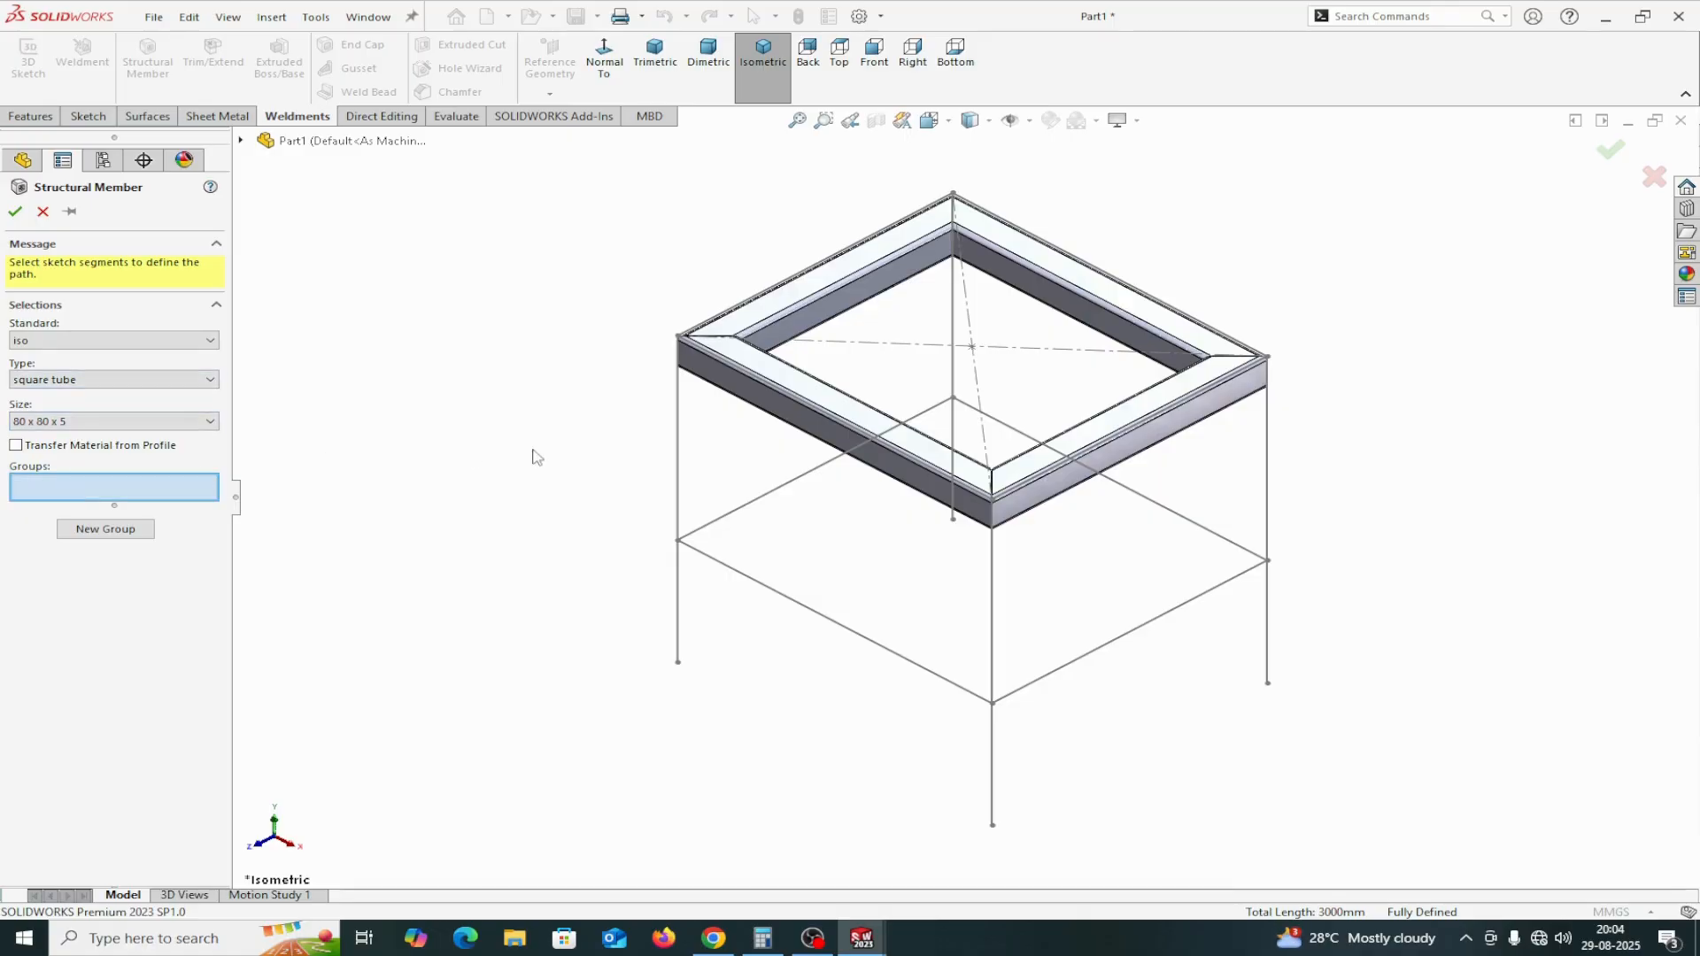
{"action": "left_click", "coordinate": [678, 462]}
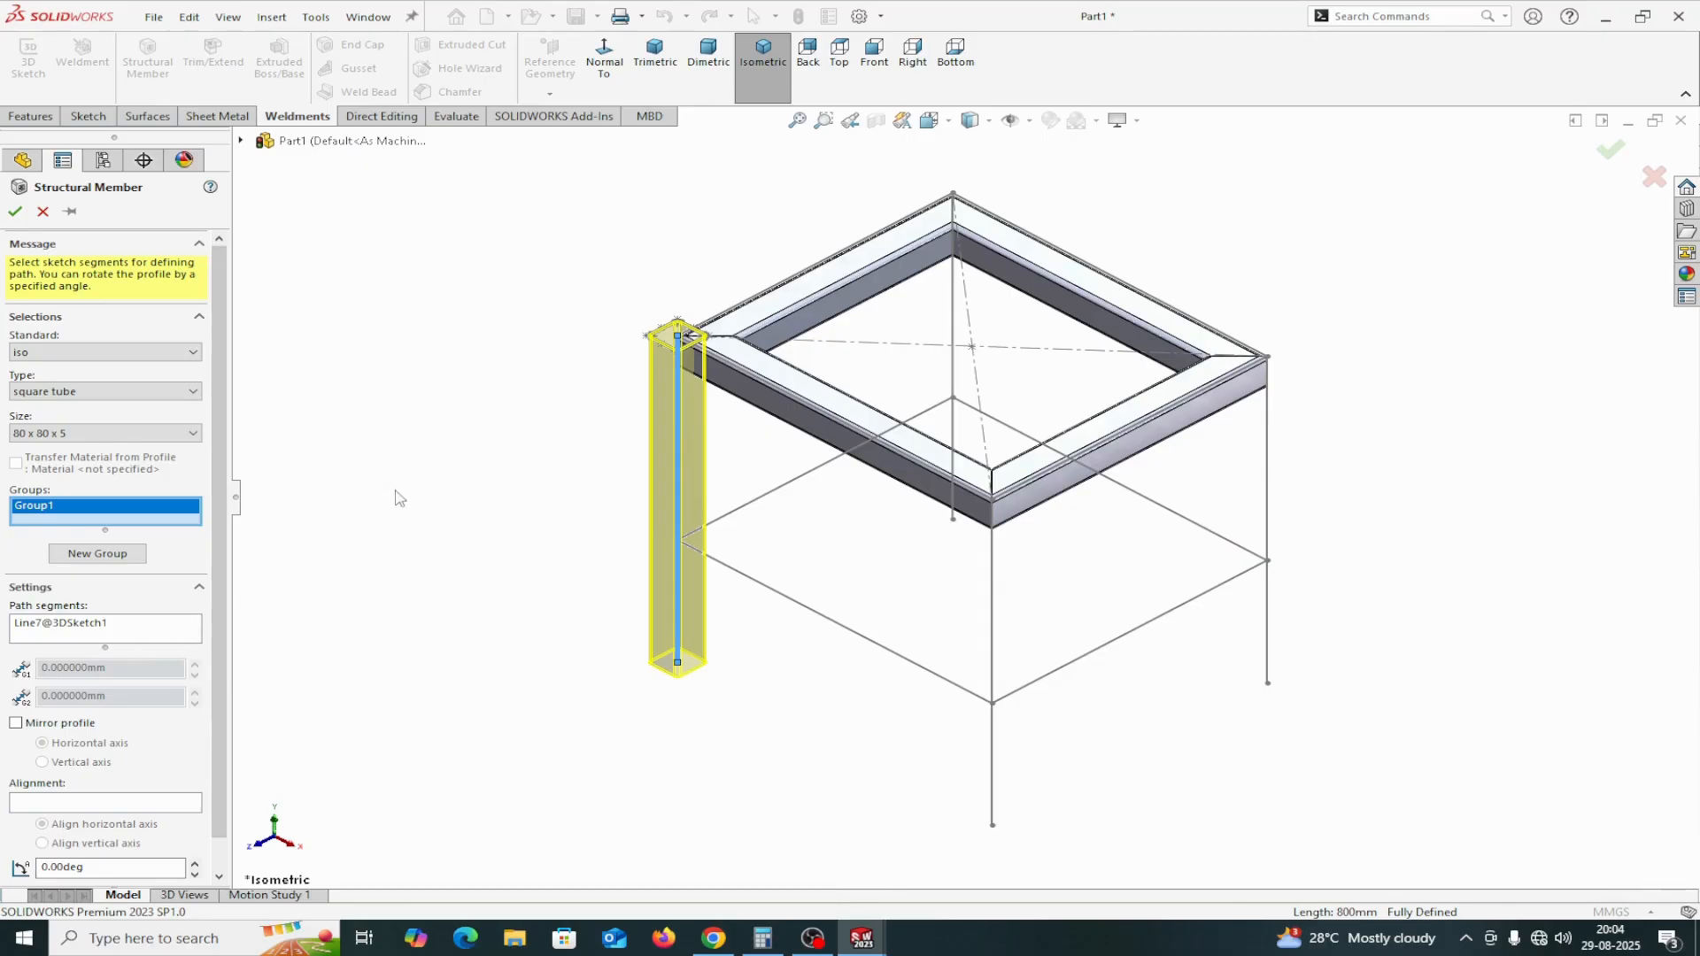
{"action": "middle_click_drag", "start_coordinate": [511, 487], "coordinate": [505, 550]}
{"action": "scroll", "coordinate": [510, 549], "scroll_direction": "down", "scroll_amount": 3}
{"action": "left_click", "coordinate": [841, 53]}
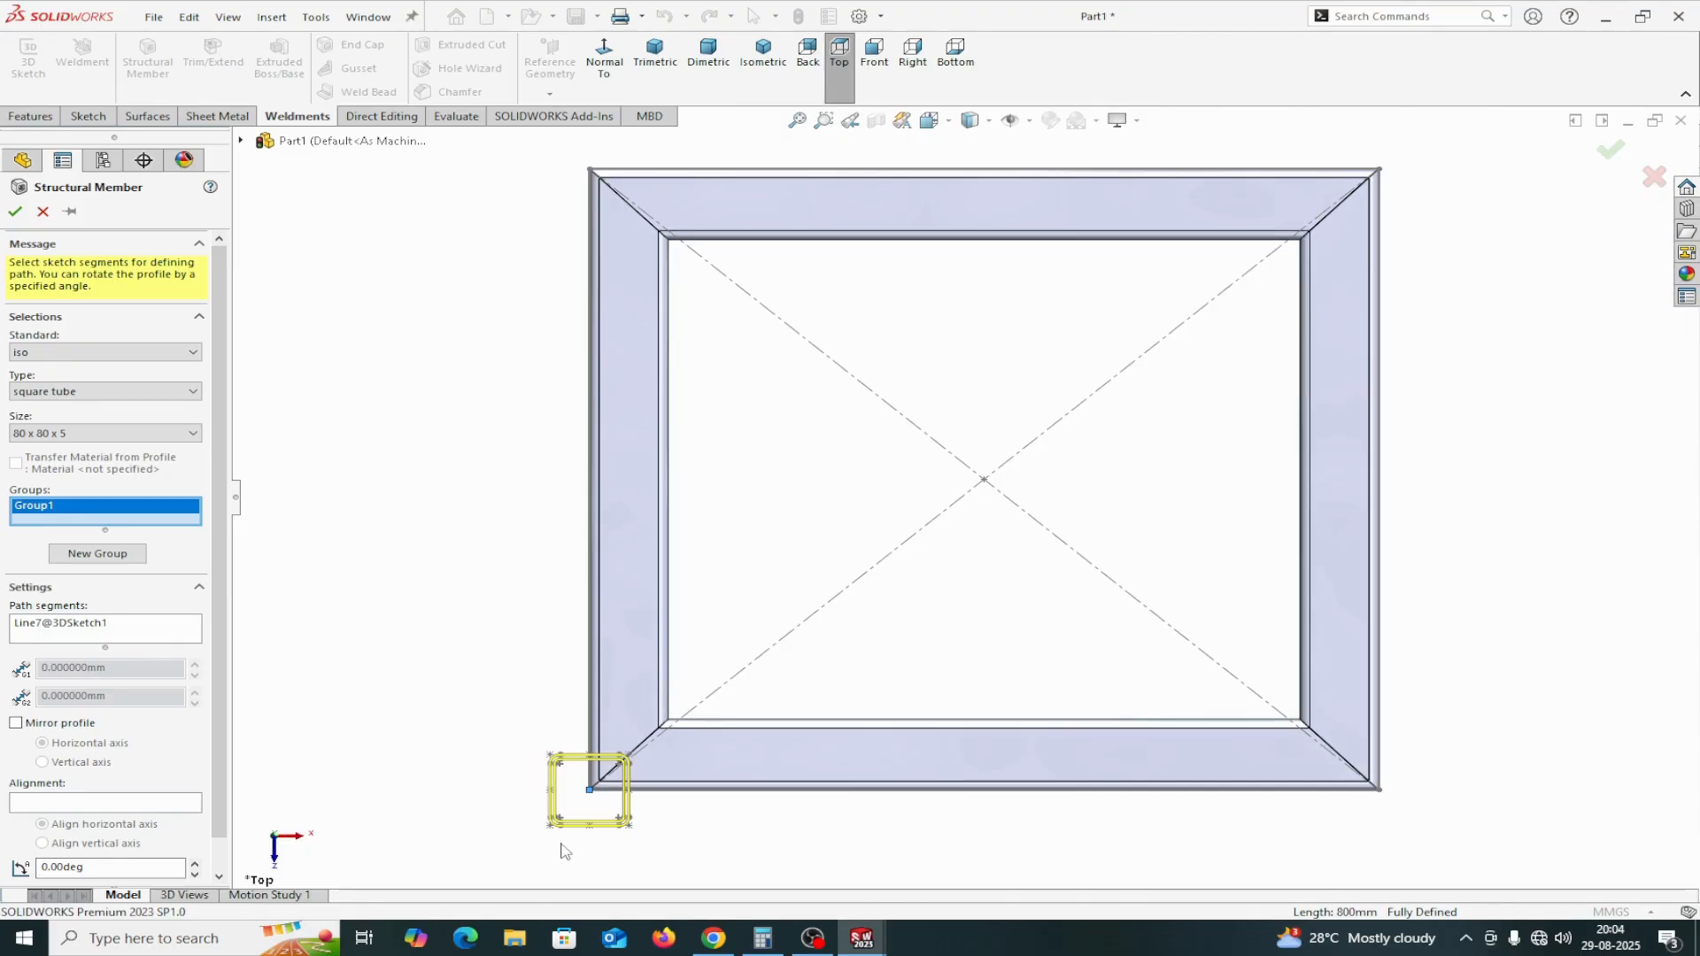
{"action": "scroll", "coordinate": [561, 847], "scroll_direction": "up", "scroll_amount": 1}
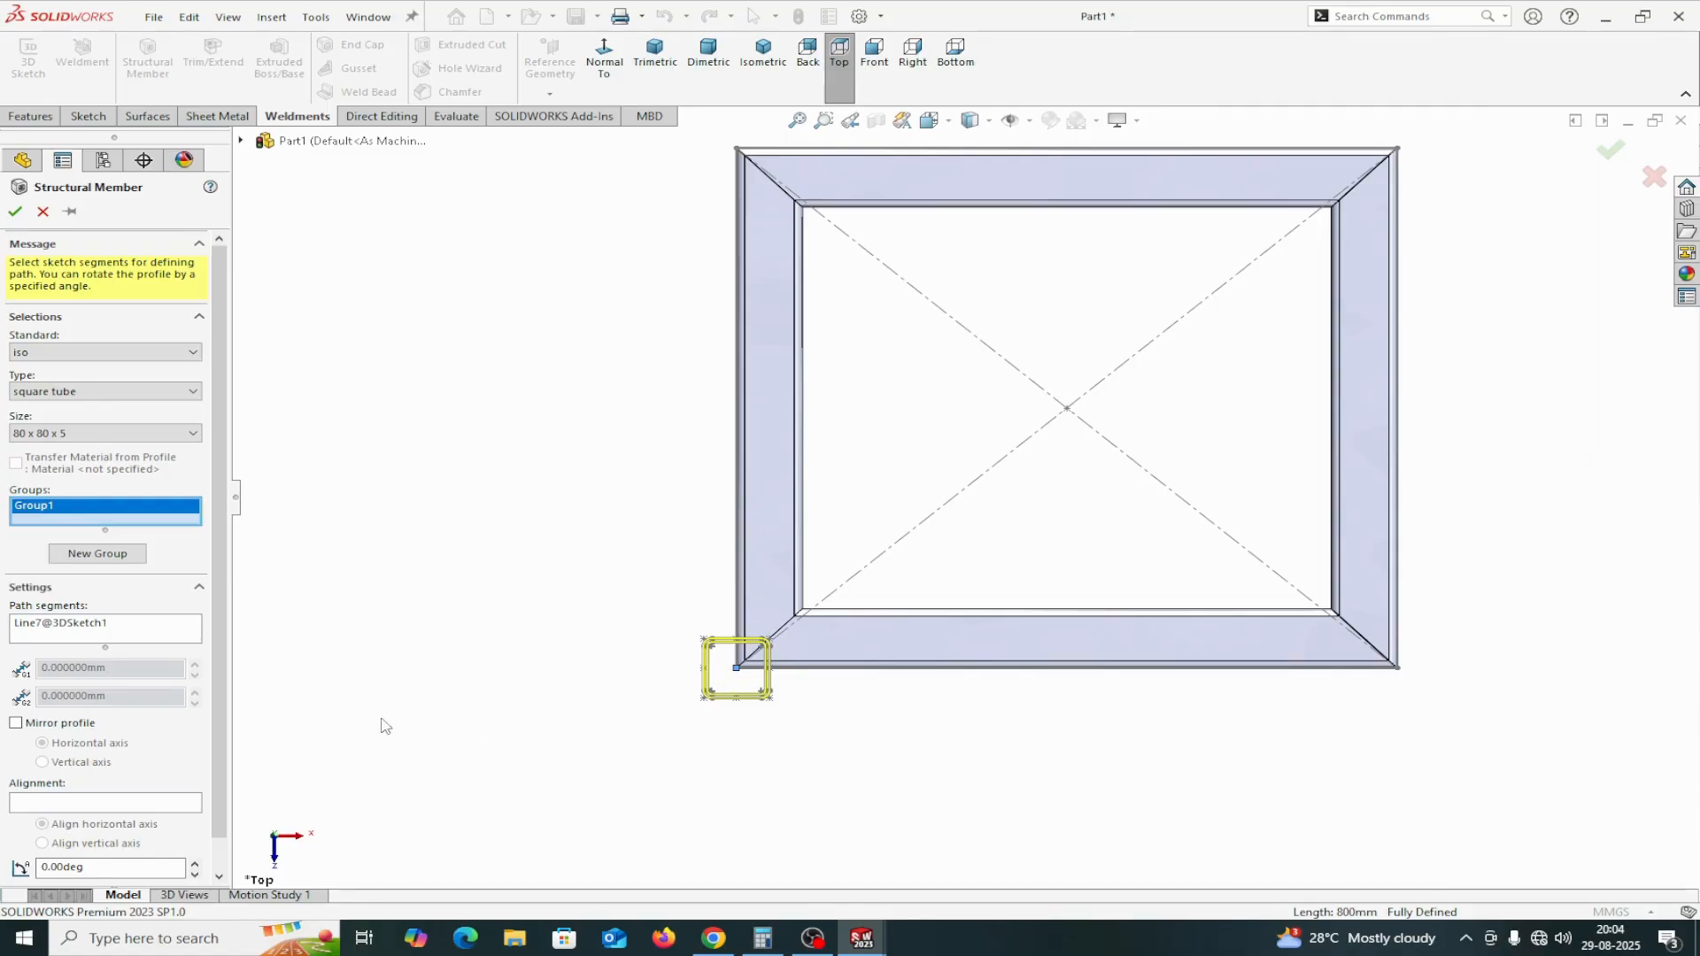
{"action": "scroll", "coordinate": [211, 820], "scroll_direction": "down", "scroll_amount": 1}
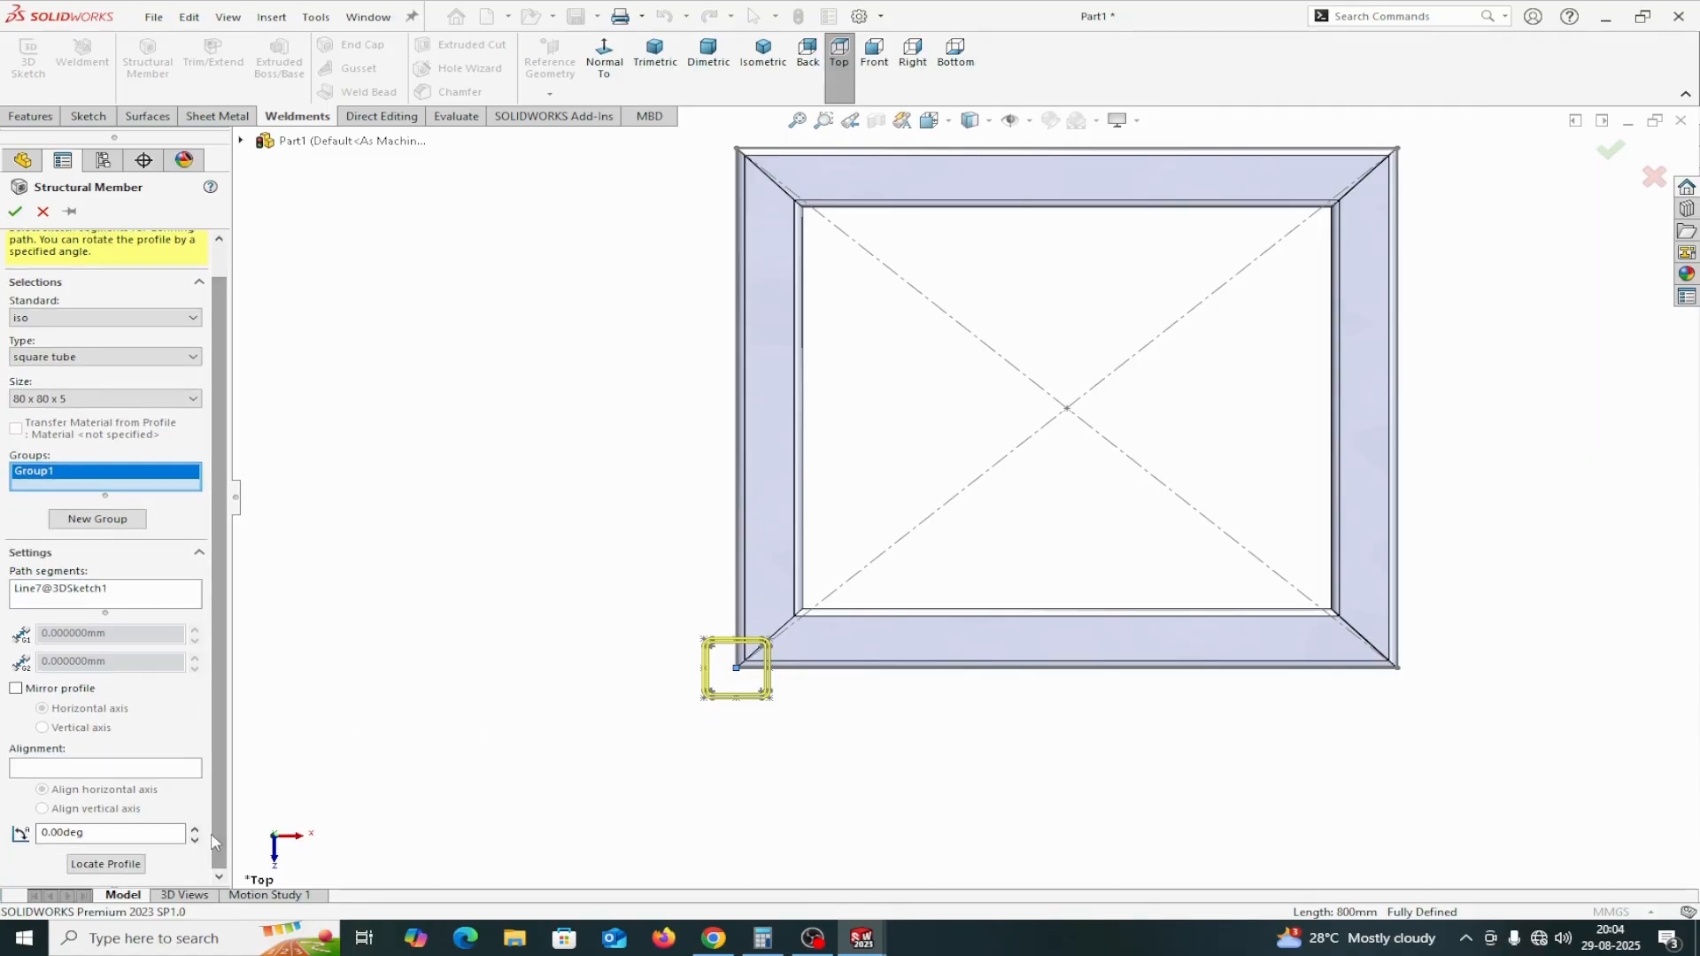
{"action": "left_click", "coordinate": [824, 120]}
{"action": "left_click_drag", "start_coordinate": [632, 607], "coordinate": [810, 735]}
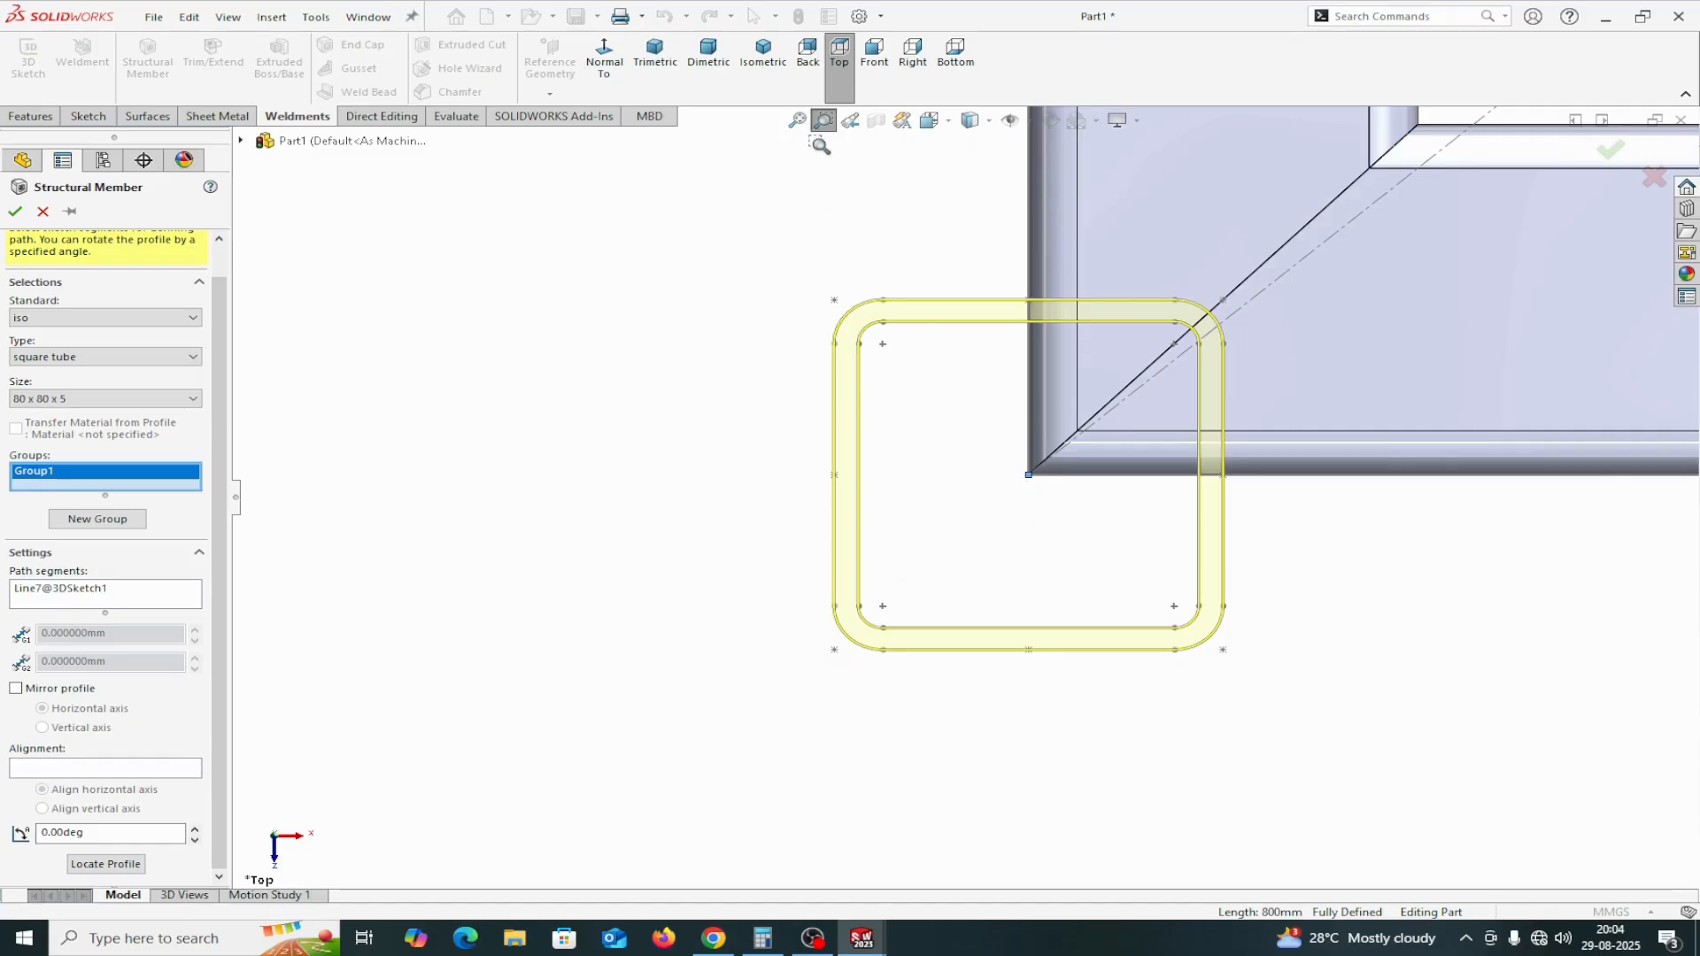
{"action": "left_click", "coordinate": [85, 865]}
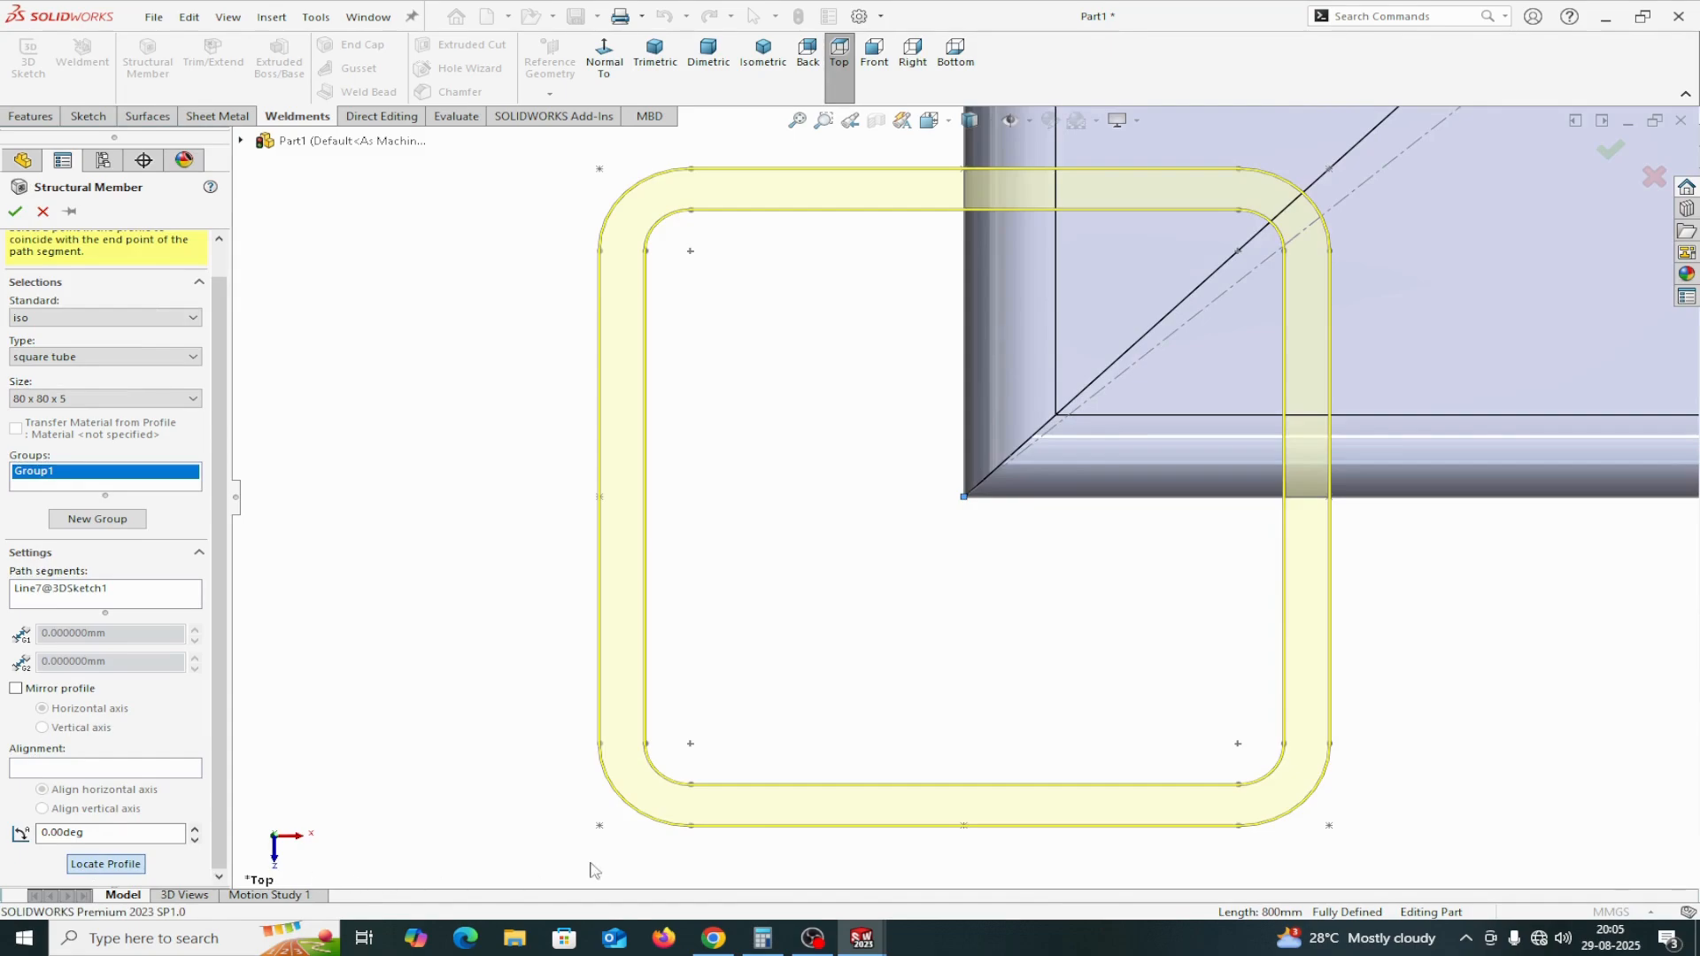
{"action": "left_click", "coordinate": [600, 825]}
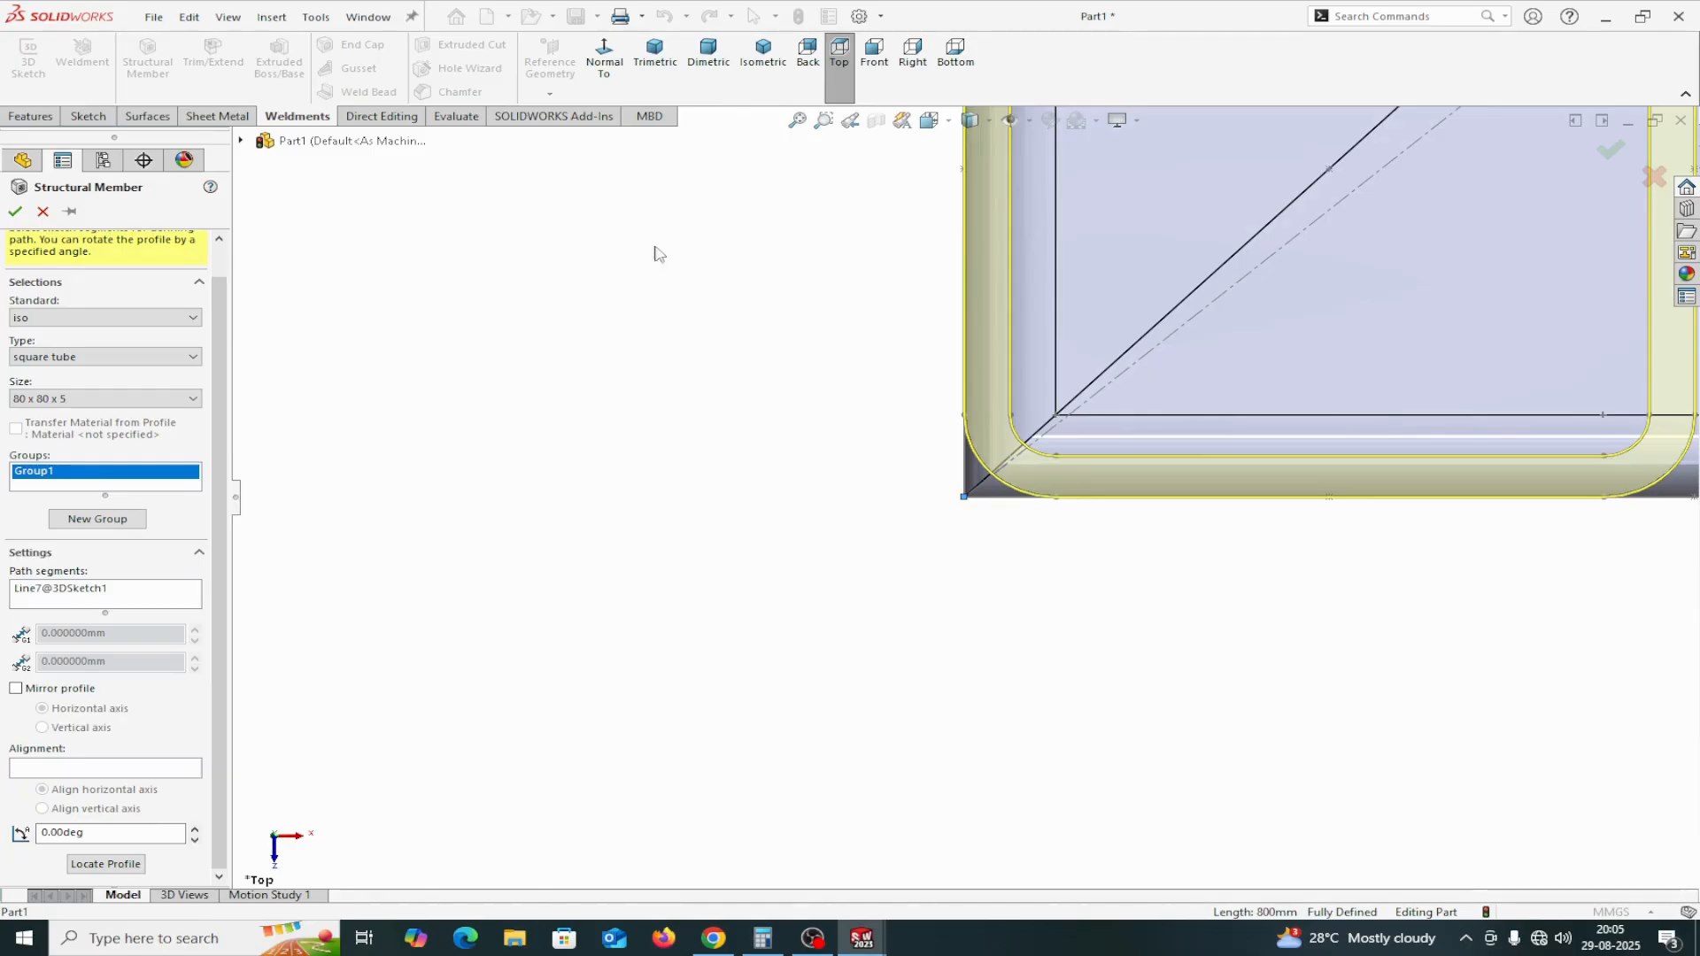
Add the front vertical leg line as a second group and locate its tube profile by the outer corner flush with the top frame
{"action": "left_click", "coordinate": [754, 68]}
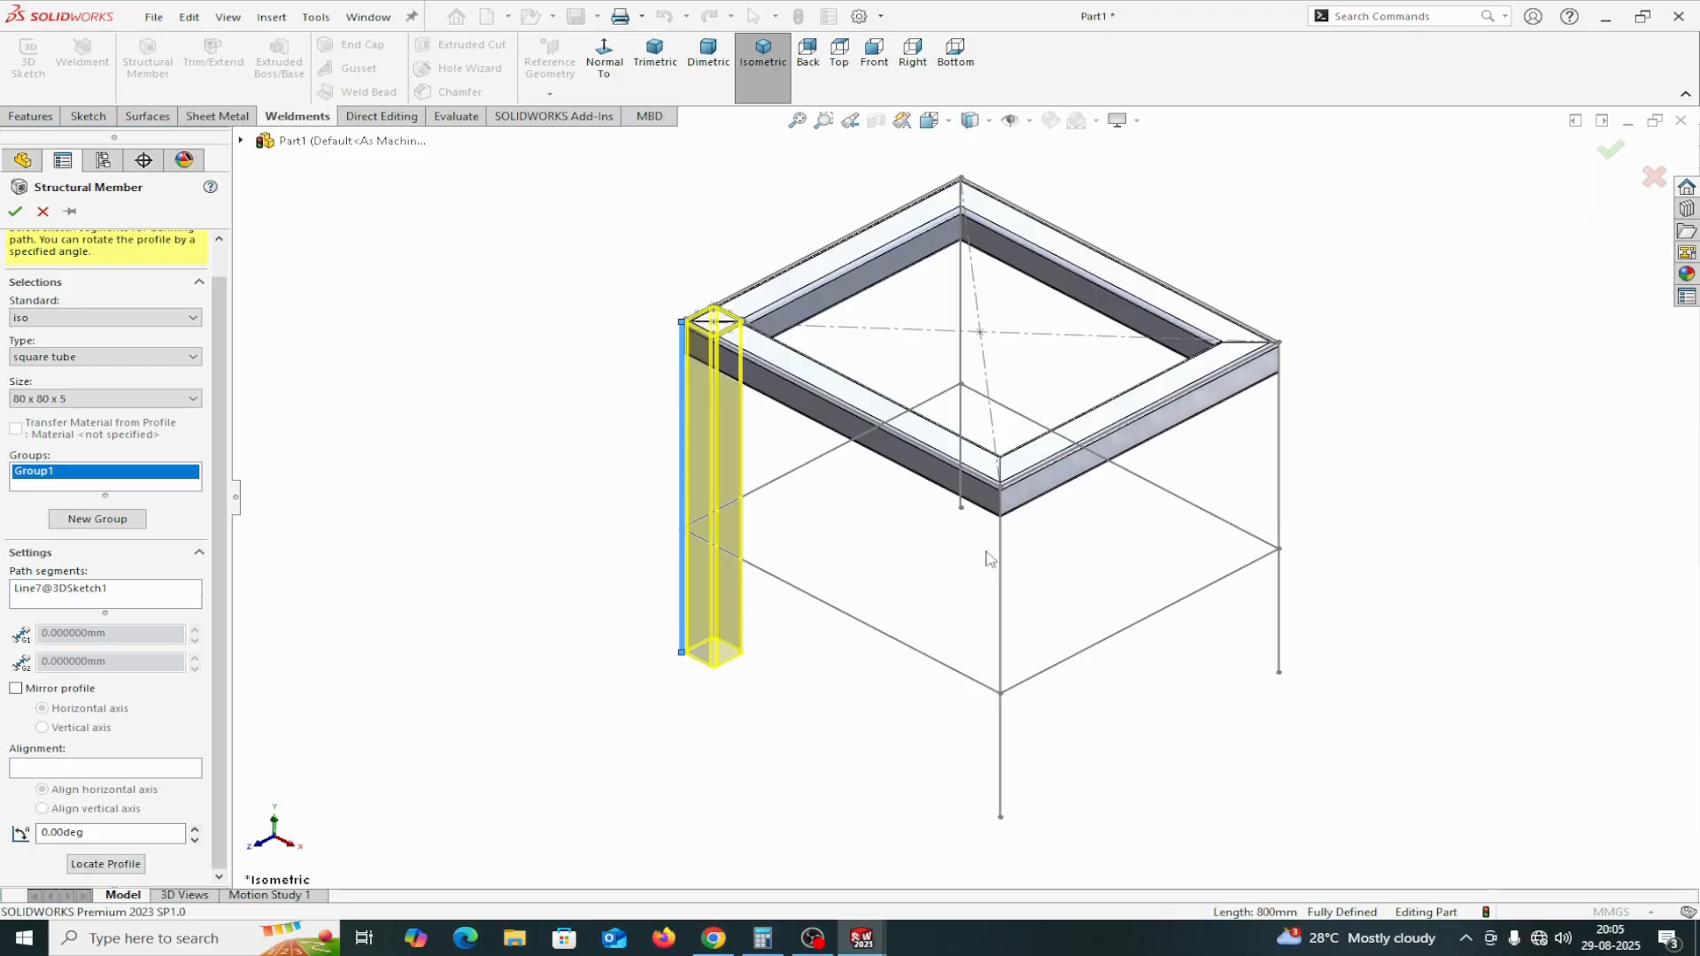
{"action": "left_click", "coordinate": [120, 523]}
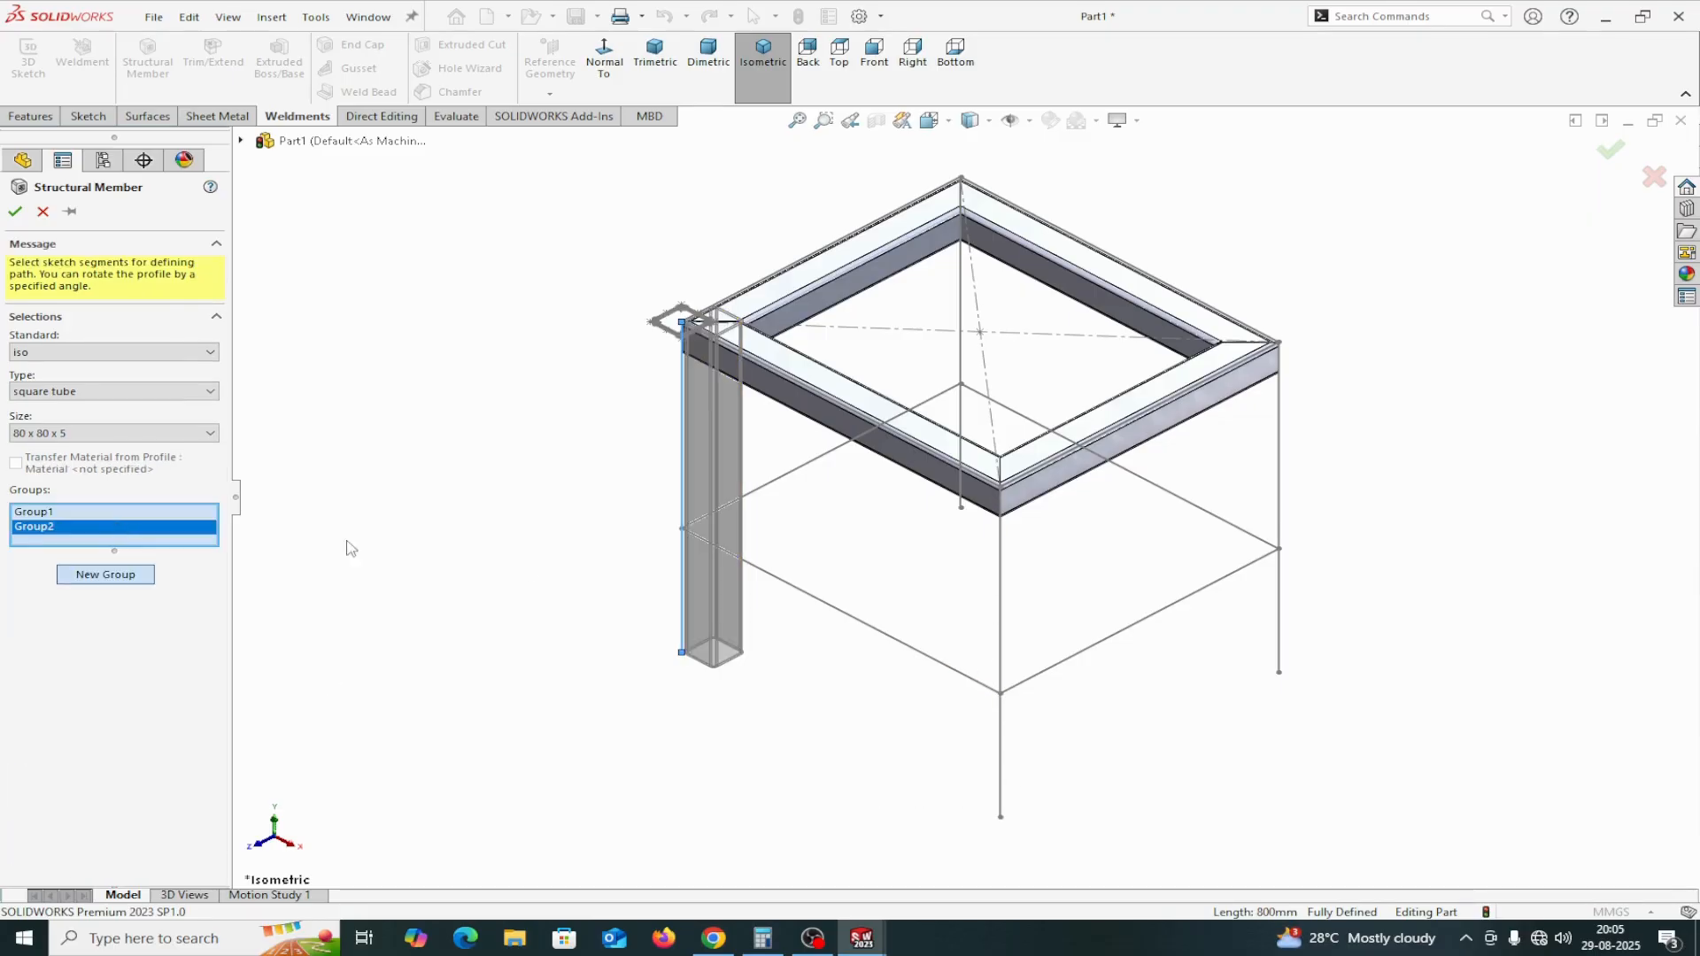
{"action": "left_click", "coordinate": [1002, 628]}
{"action": "scroll", "coordinate": [1088, 531], "scroll_direction": "down", "scroll_amount": 2}
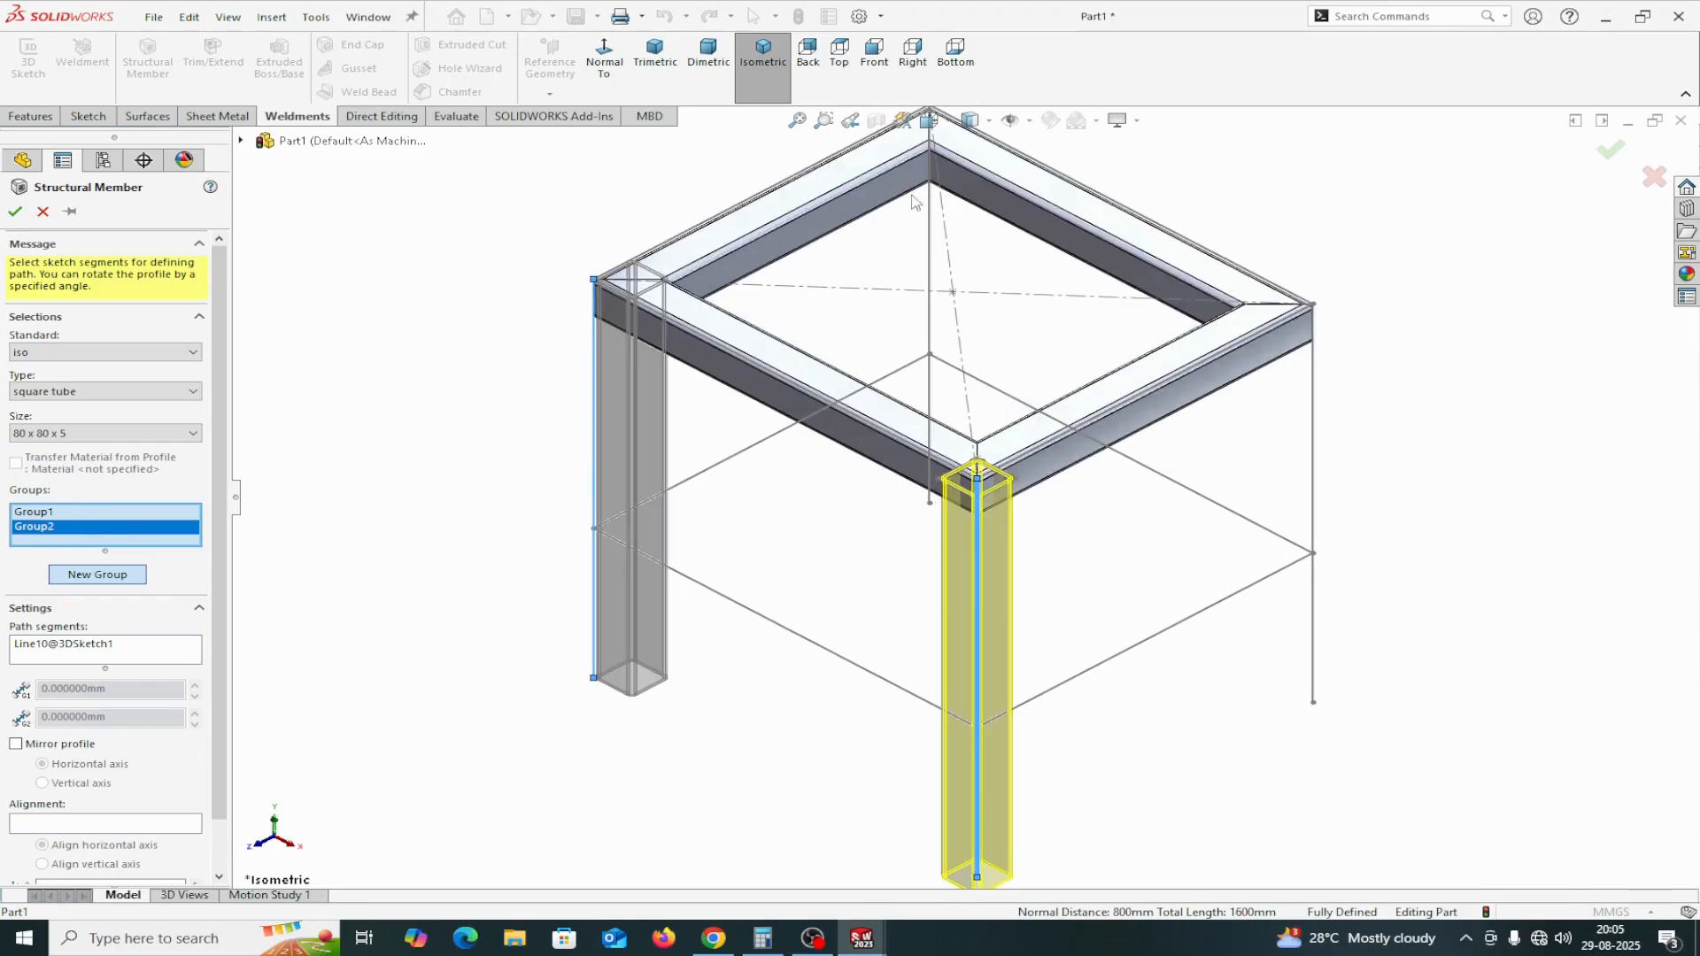
{"action": "left_click", "coordinate": [721, 85]}
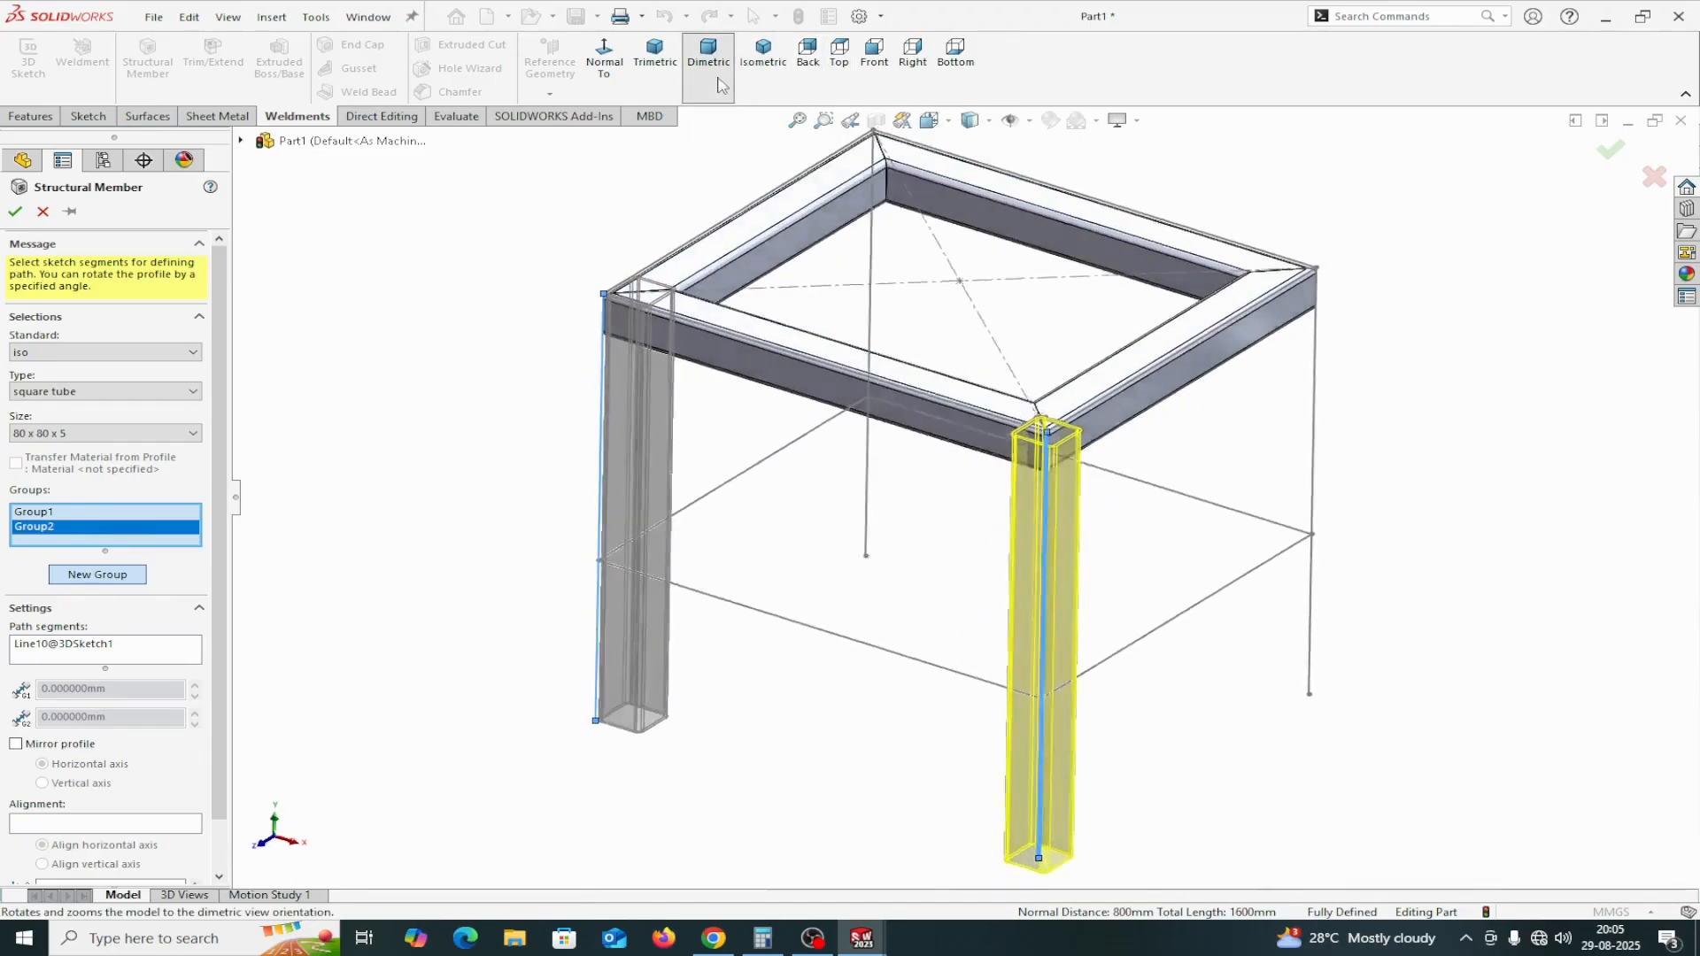
{"action": "left_click", "coordinate": [838, 55]}
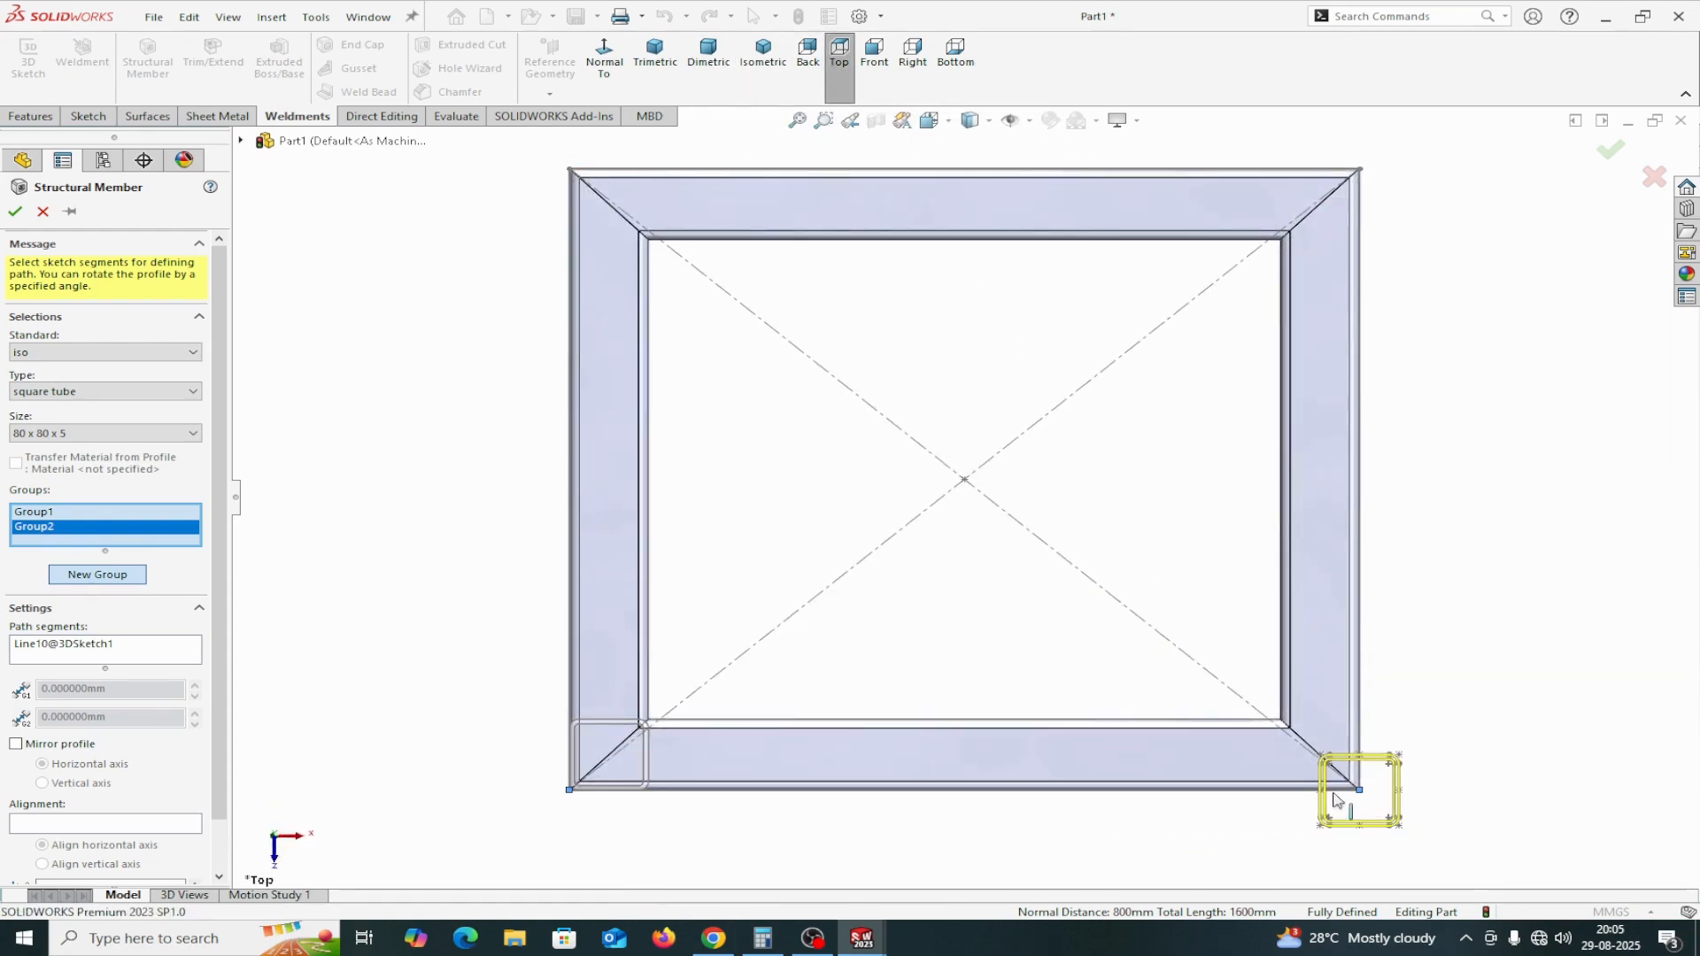
{"action": "left_click", "coordinate": [824, 120]}
{"action": "left_click_drag", "start_coordinate": [1211, 713], "coordinate": [1470, 857]}
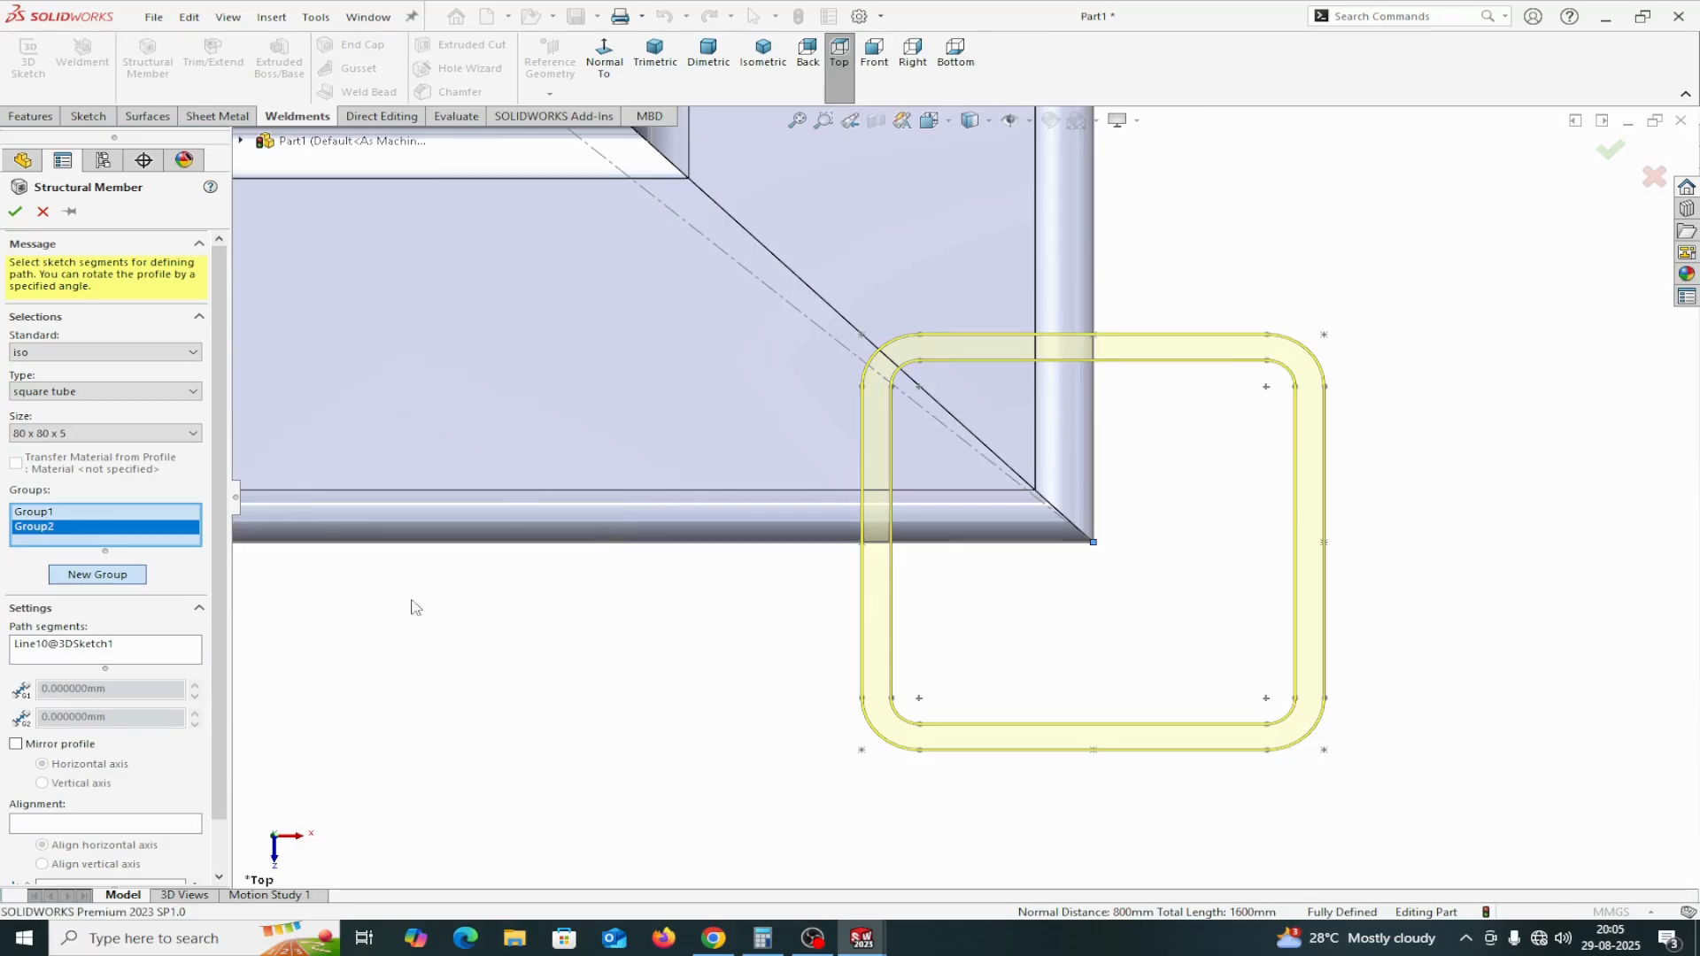
{"action": "scroll", "coordinate": [186, 797], "scroll_direction": "down", "scroll_amount": 1}
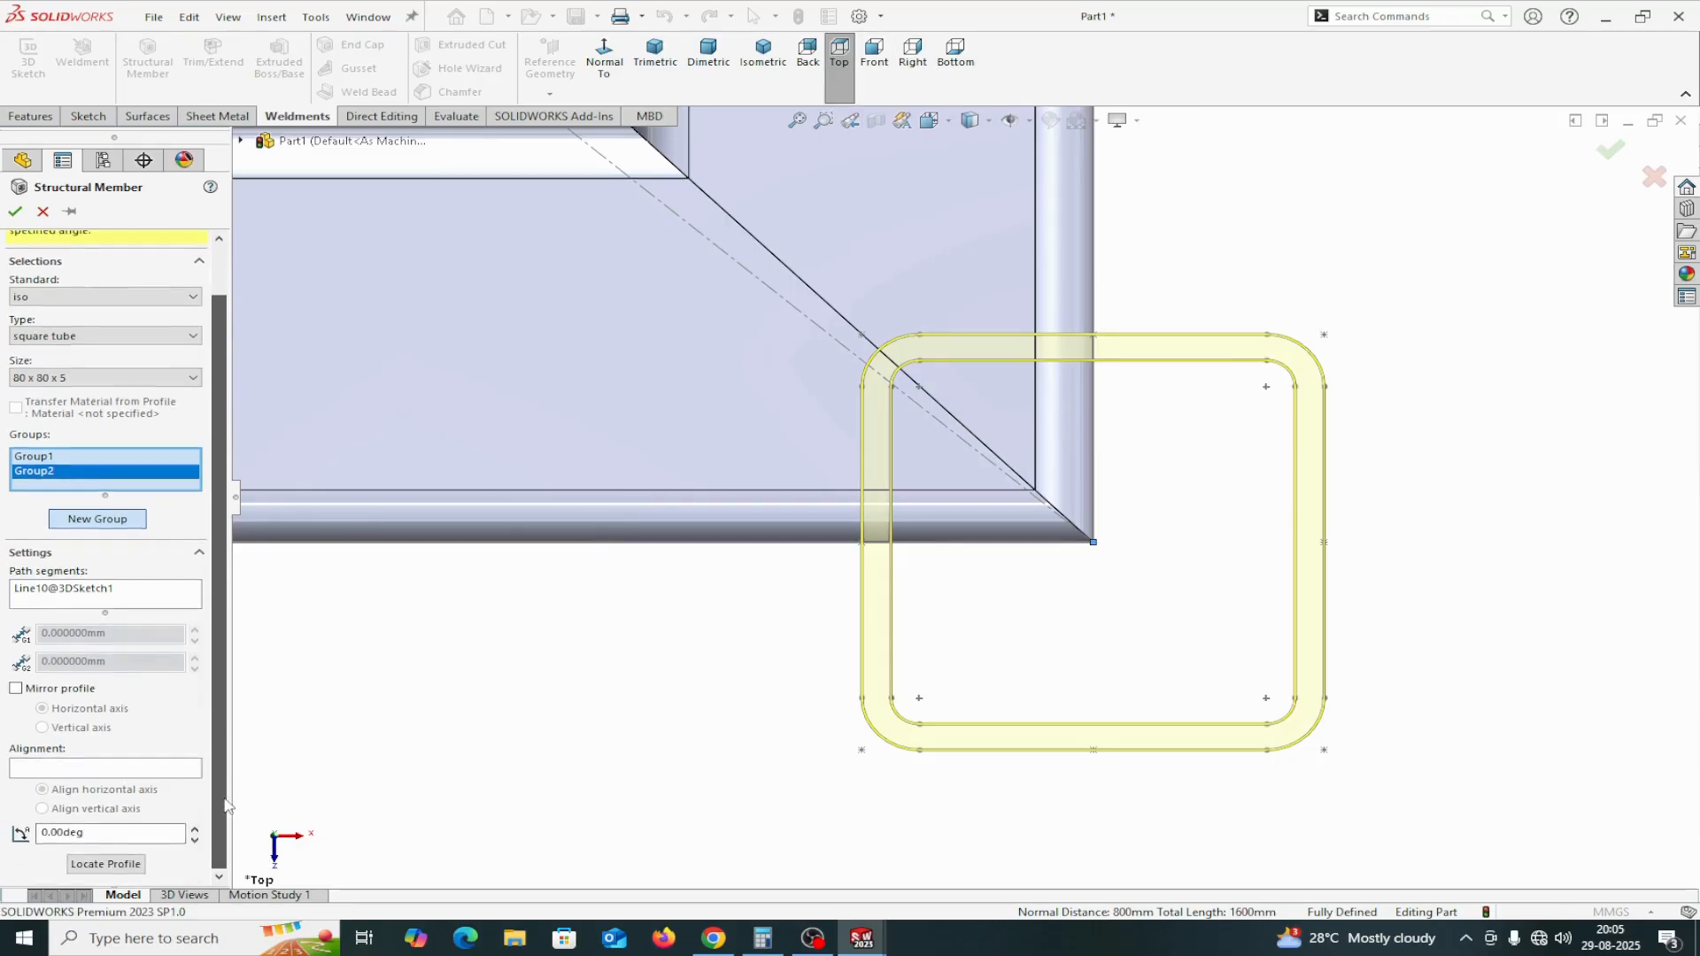
{"action": "left_click", "coordinate": [106, 864]}
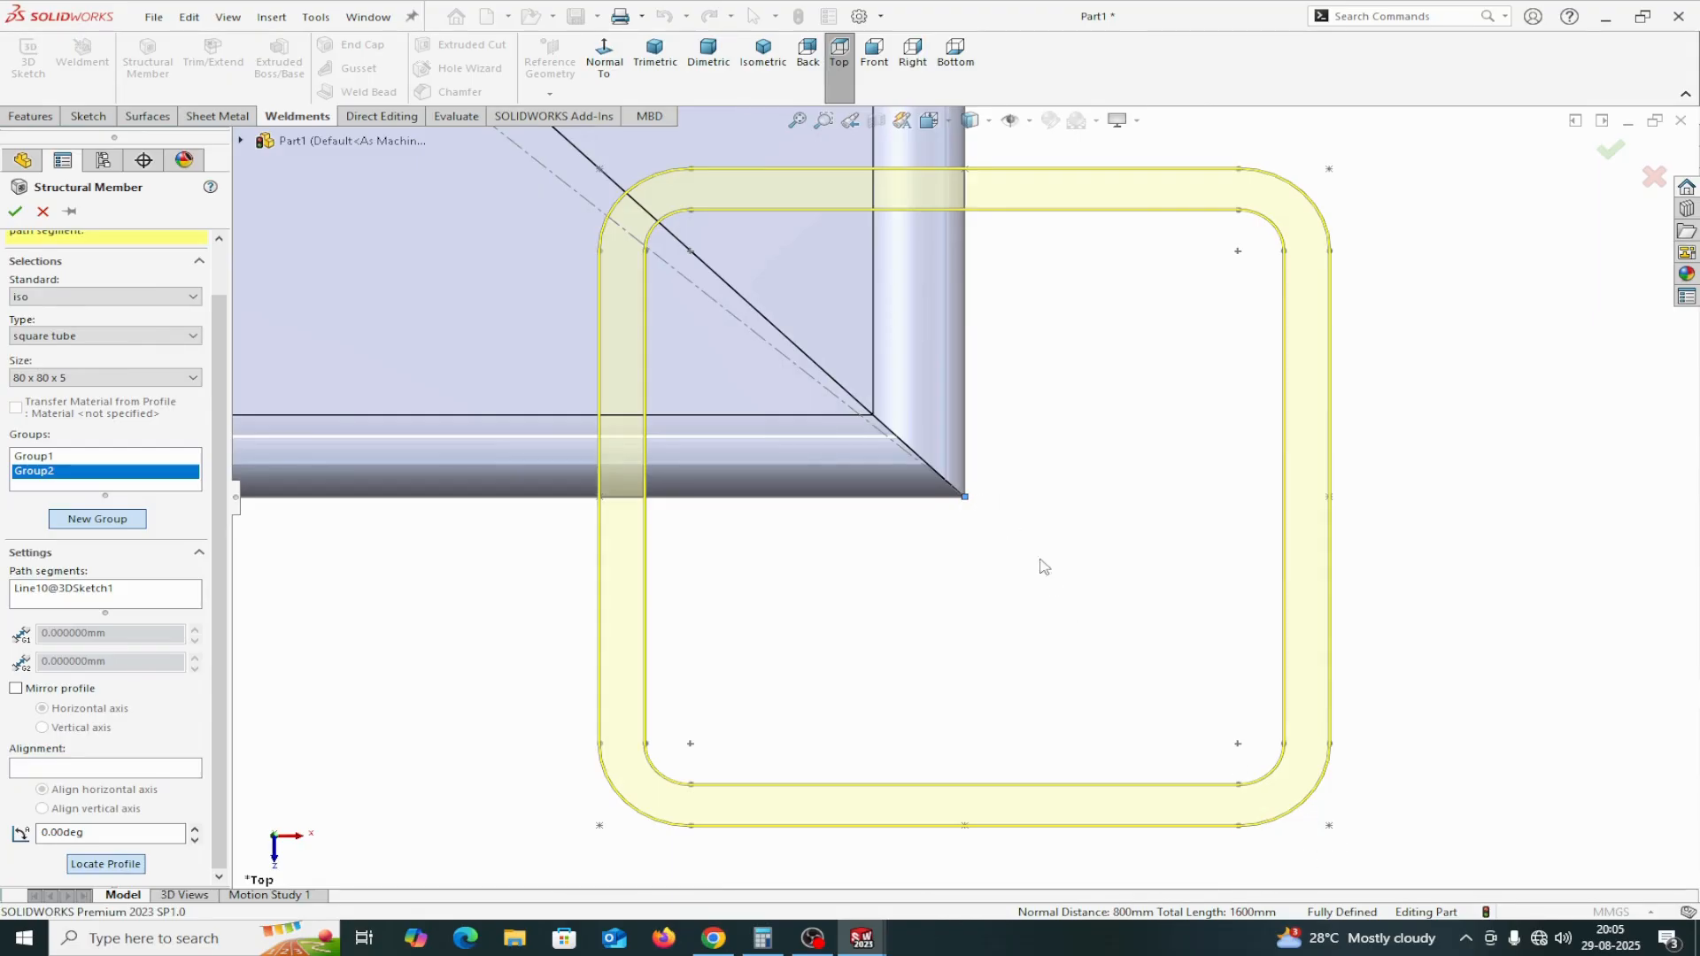
{"action": "left_click", "coordinate": [1328, 826]}
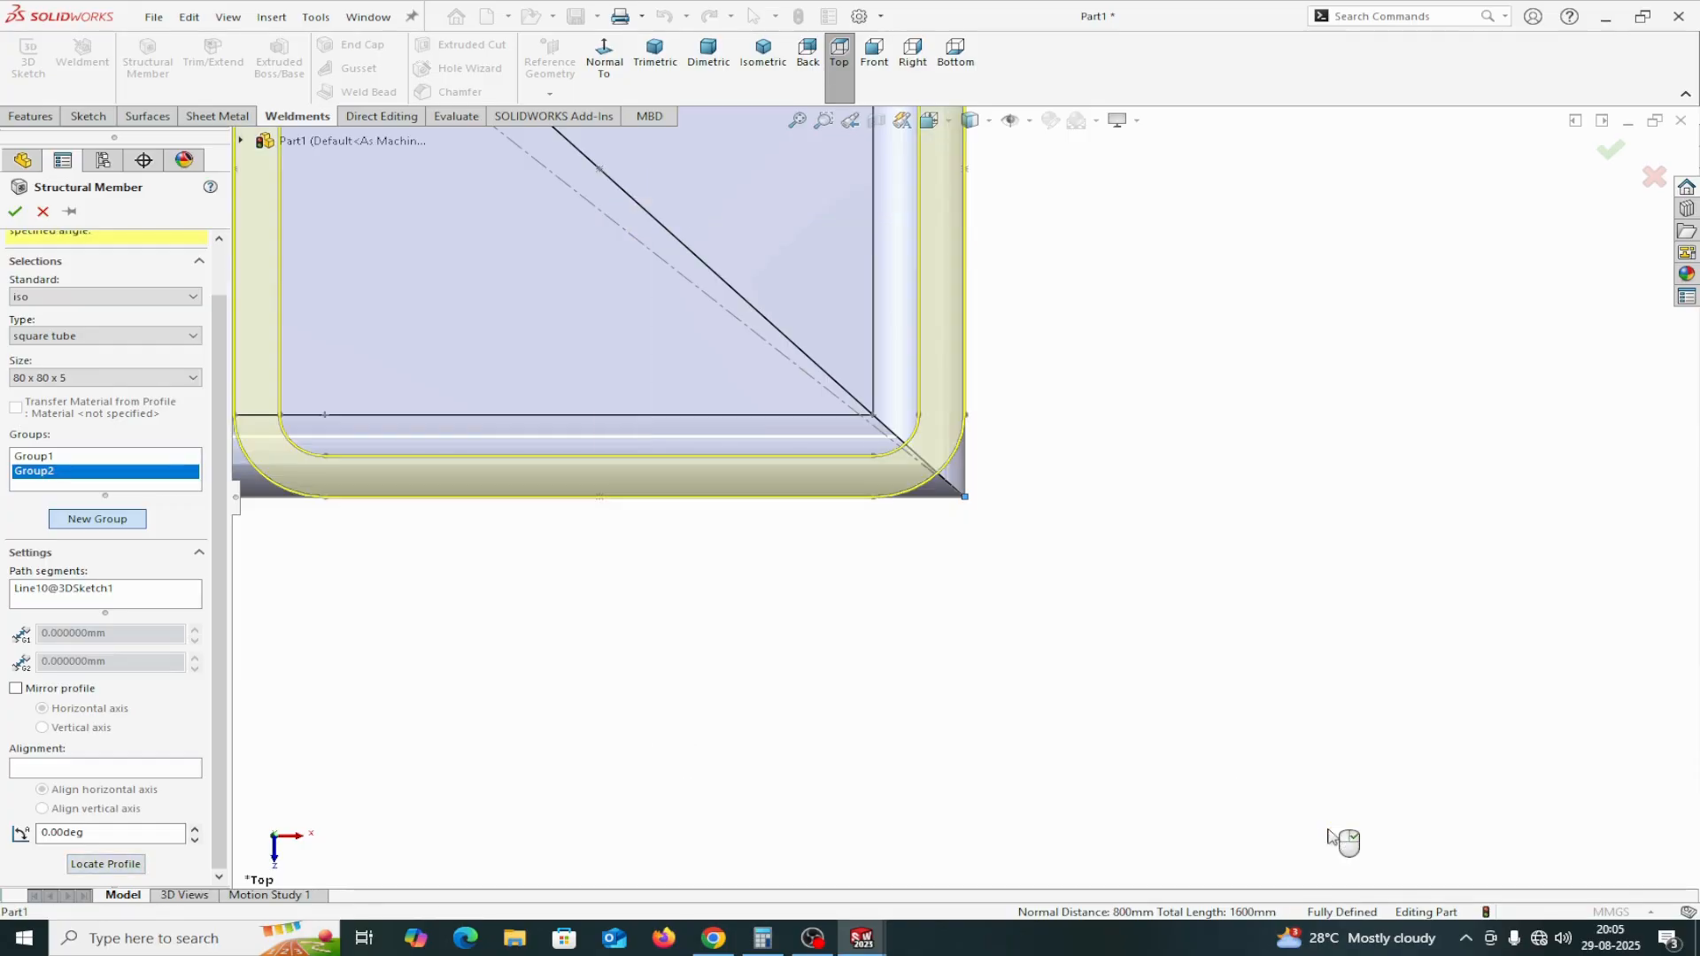
Add the right vertical leg line as a third group and locate its tube profile by the outer corner
{"action": "left_click", "coordinate": [75, 528]}
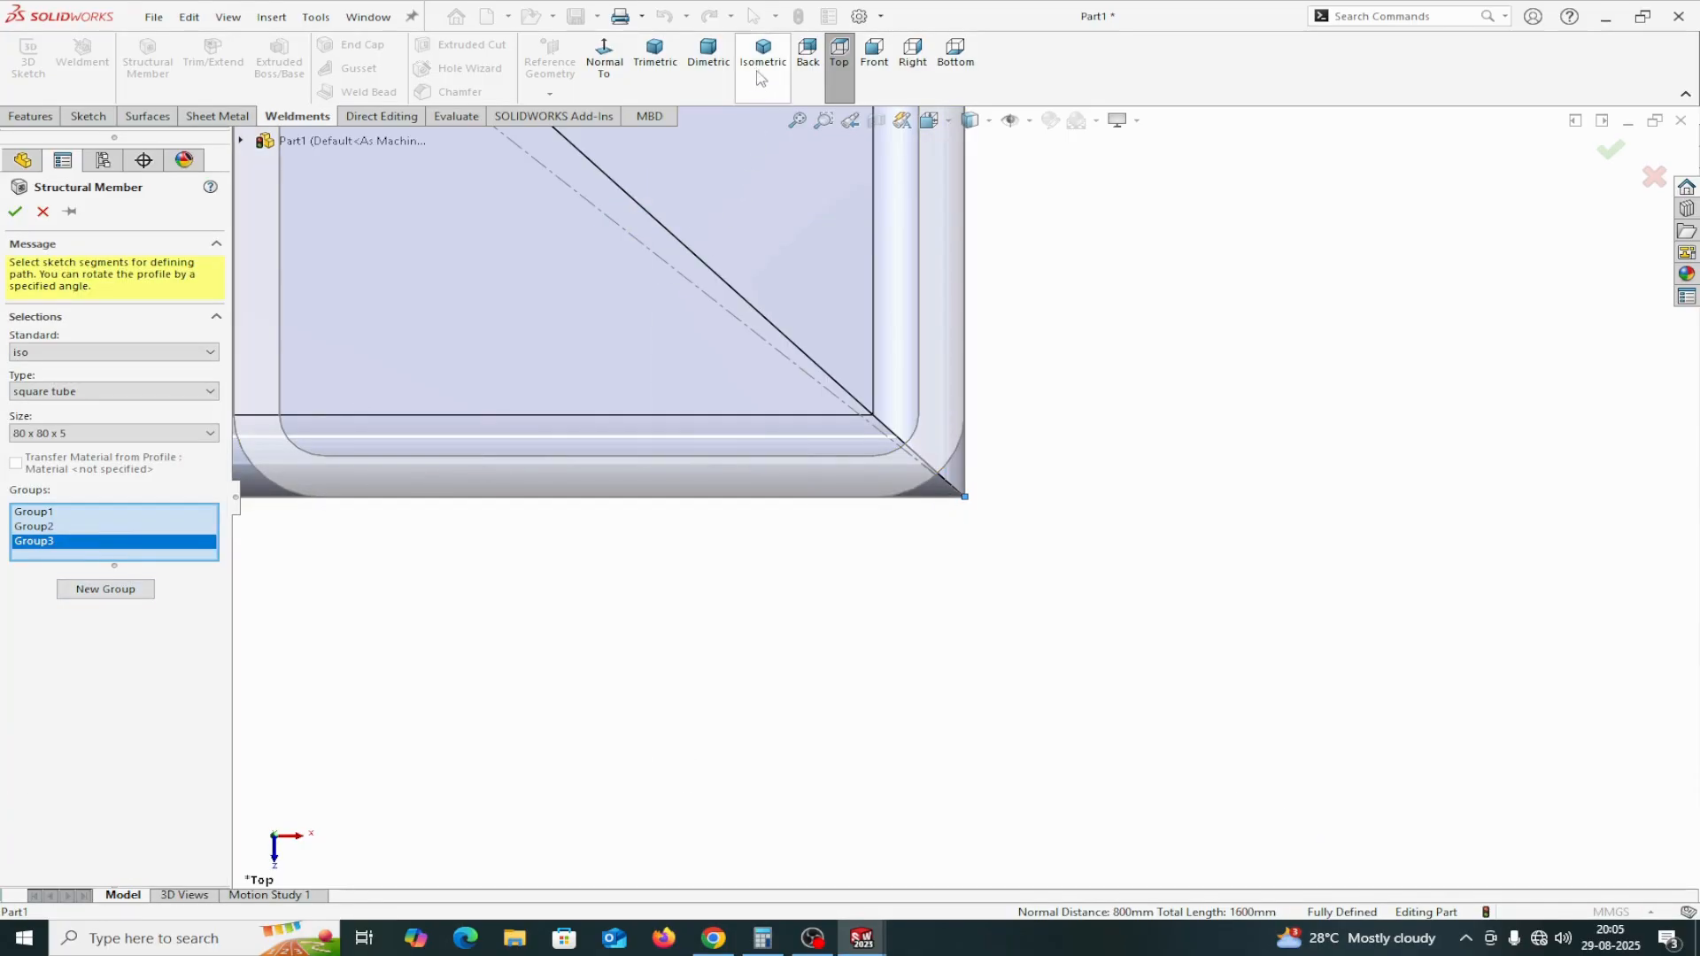
{"action": "left_click", "coordinate": [767, 98]}
{"action": "left_click", "coordinate": [769, 100]}
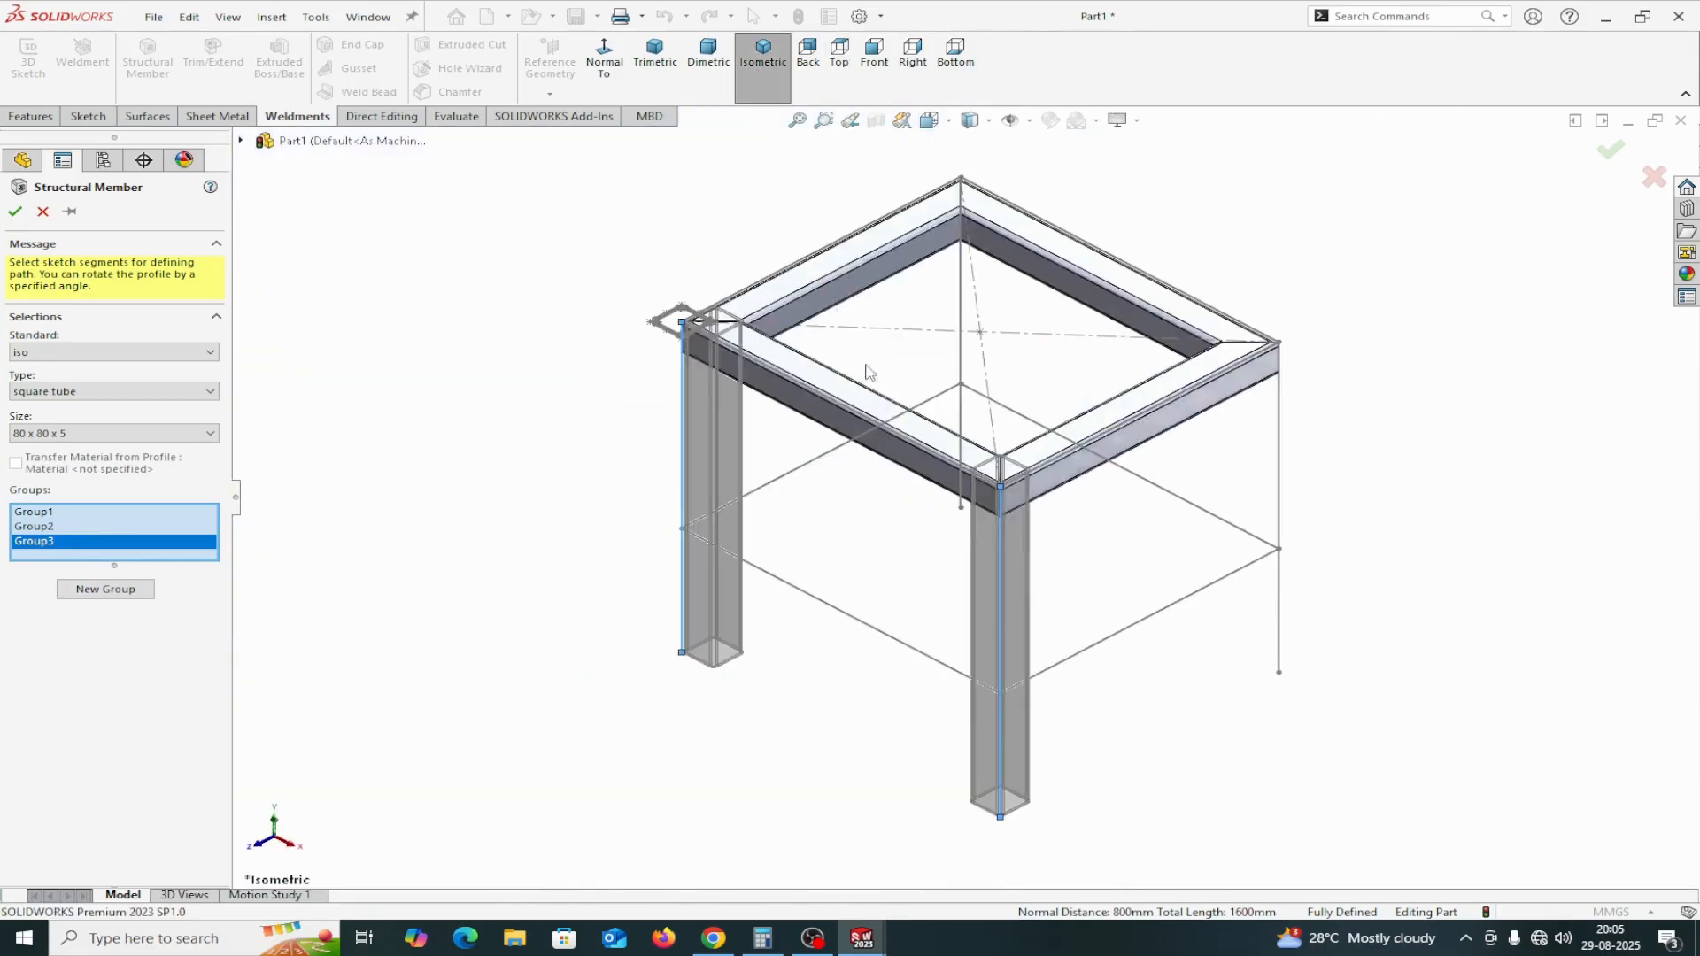
{"action": "left_click", "coordinate": [1280, 466]}
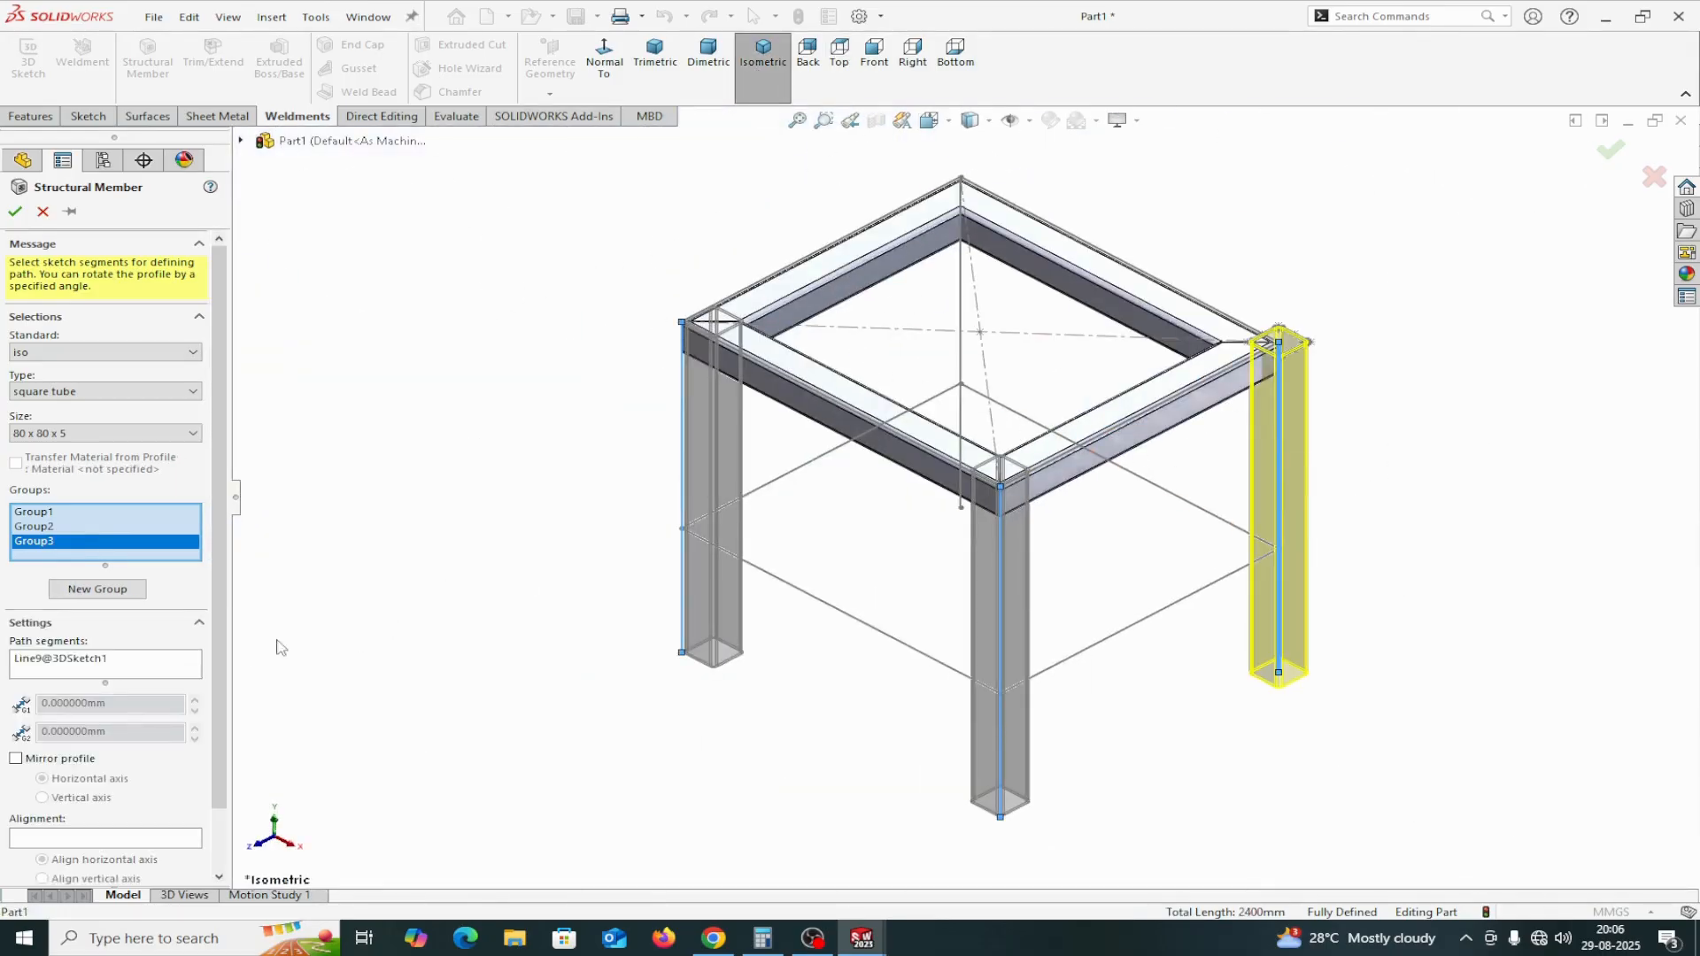
{"action": "scroll", "coordinate": [177, 698], "scroll_direction": "down", "scroll_amount": 2}
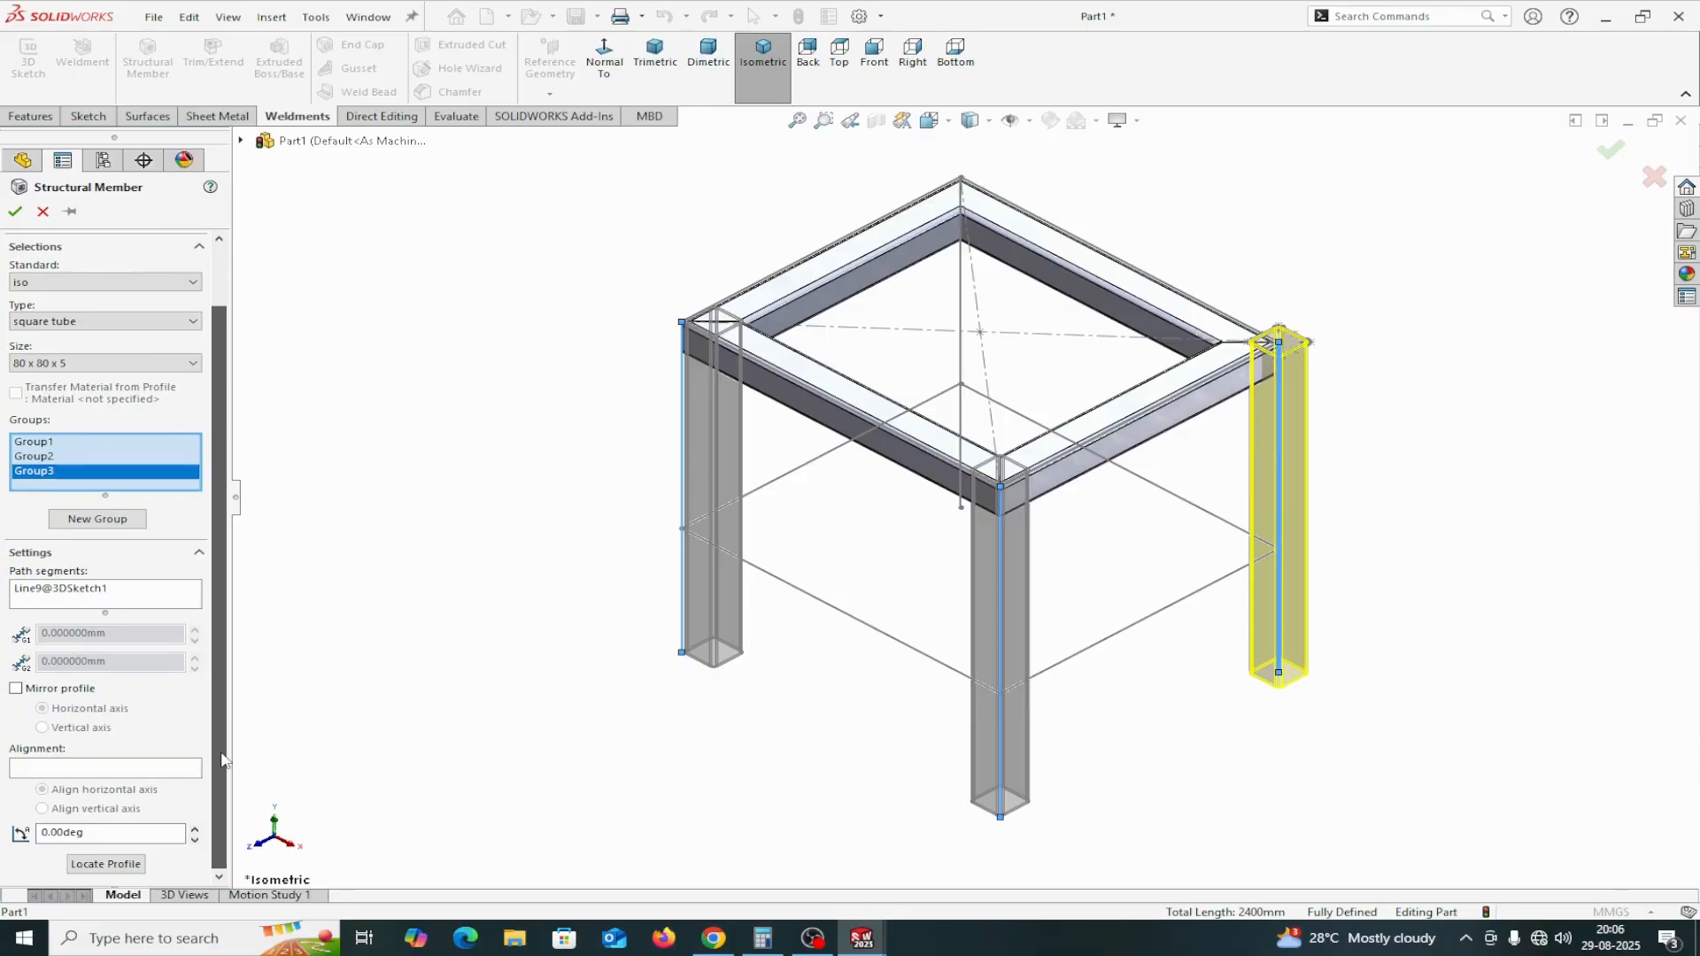
{"action": "left_click", "coordinate": [124, 863]}
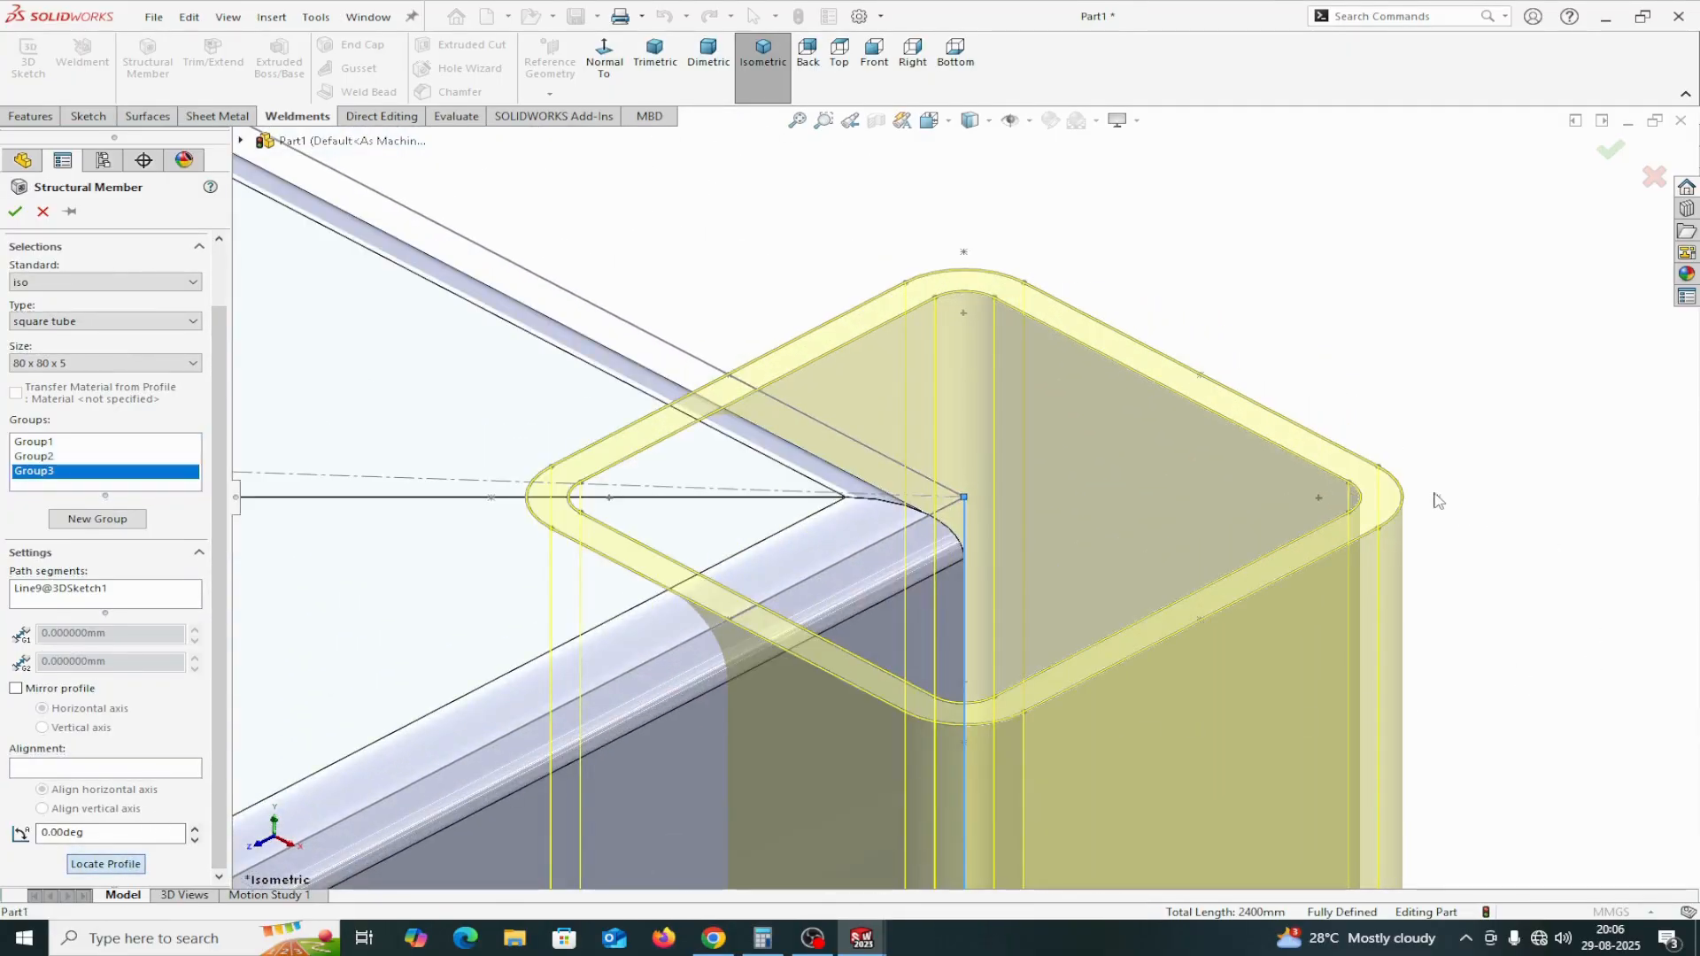
{"action": "left_click", "coordinate": [1436, 501]}
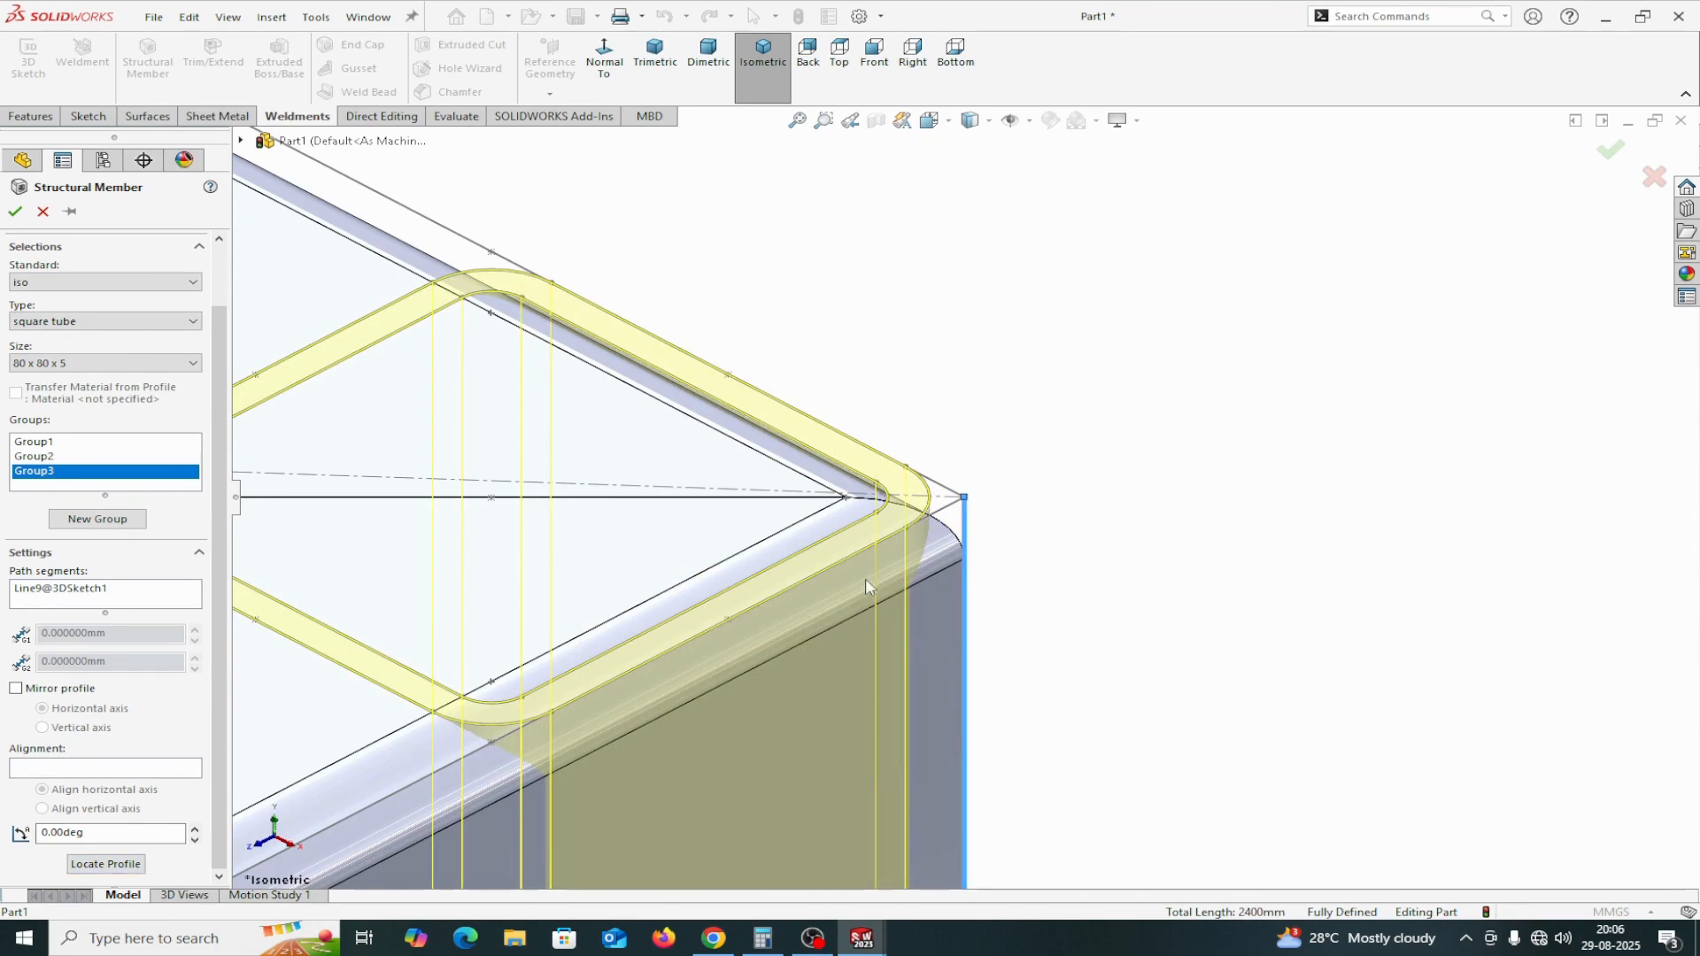
Add the rear vertical leg line as a fourth group, locate its profile by the outer corner, and create the leg members
{"action": "left_click", "coordinate": [92, 521]}
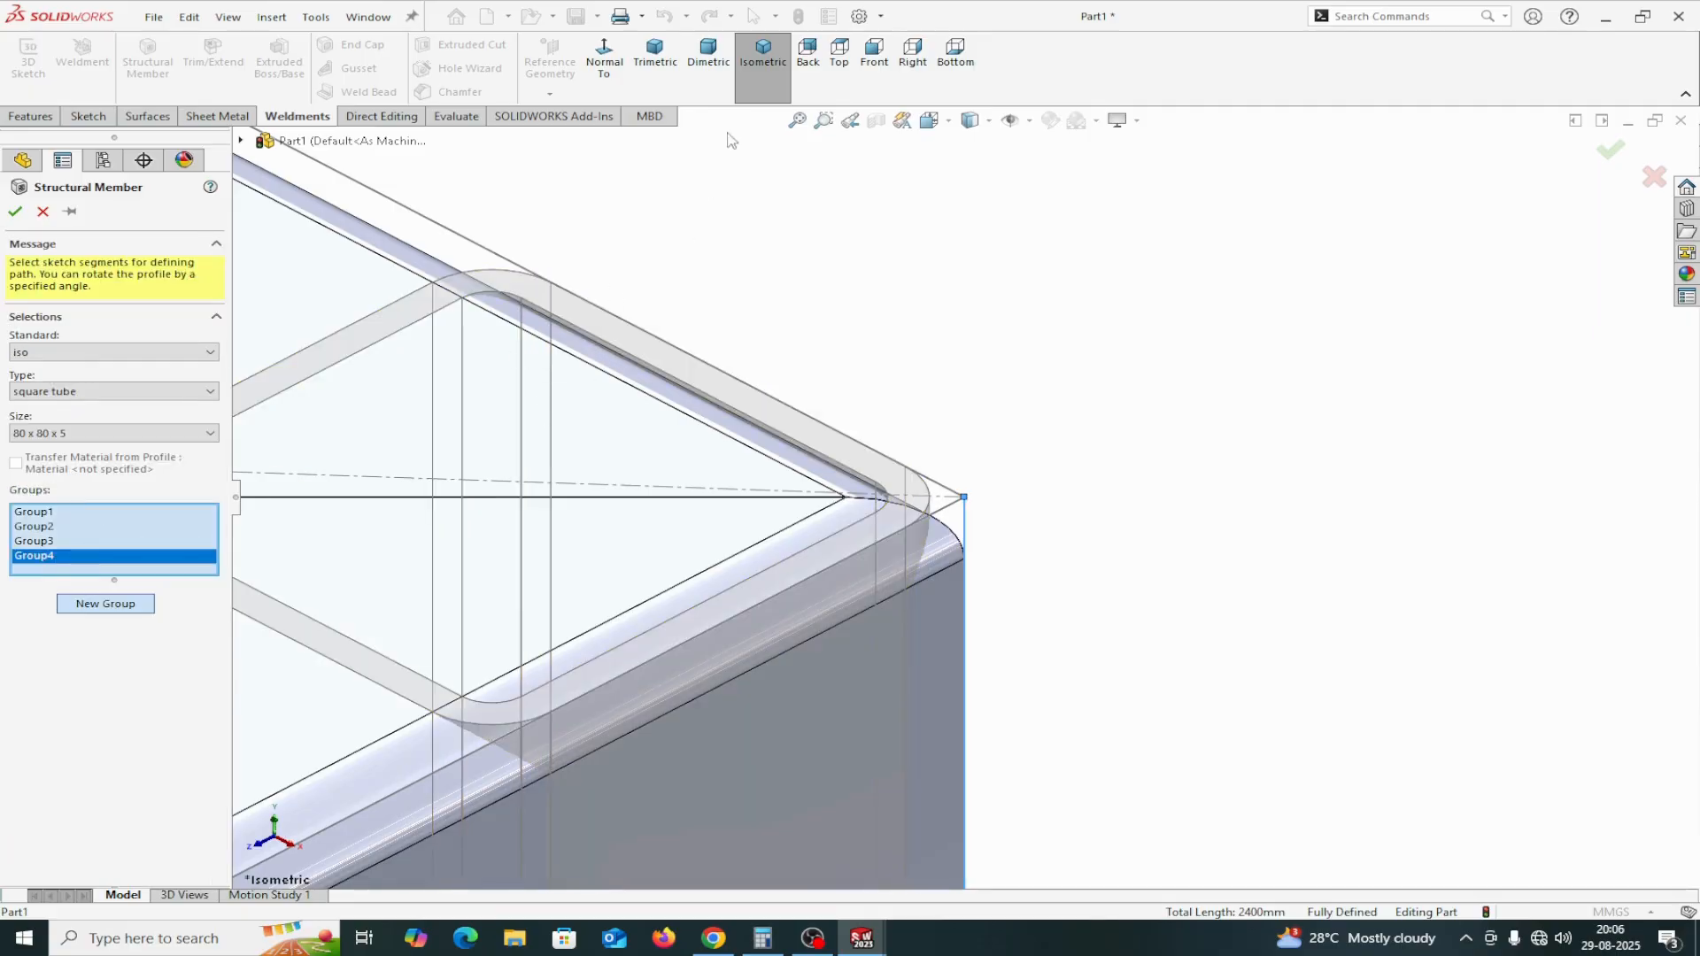
{"action": "left_click", "coordinate": [717, 96]}
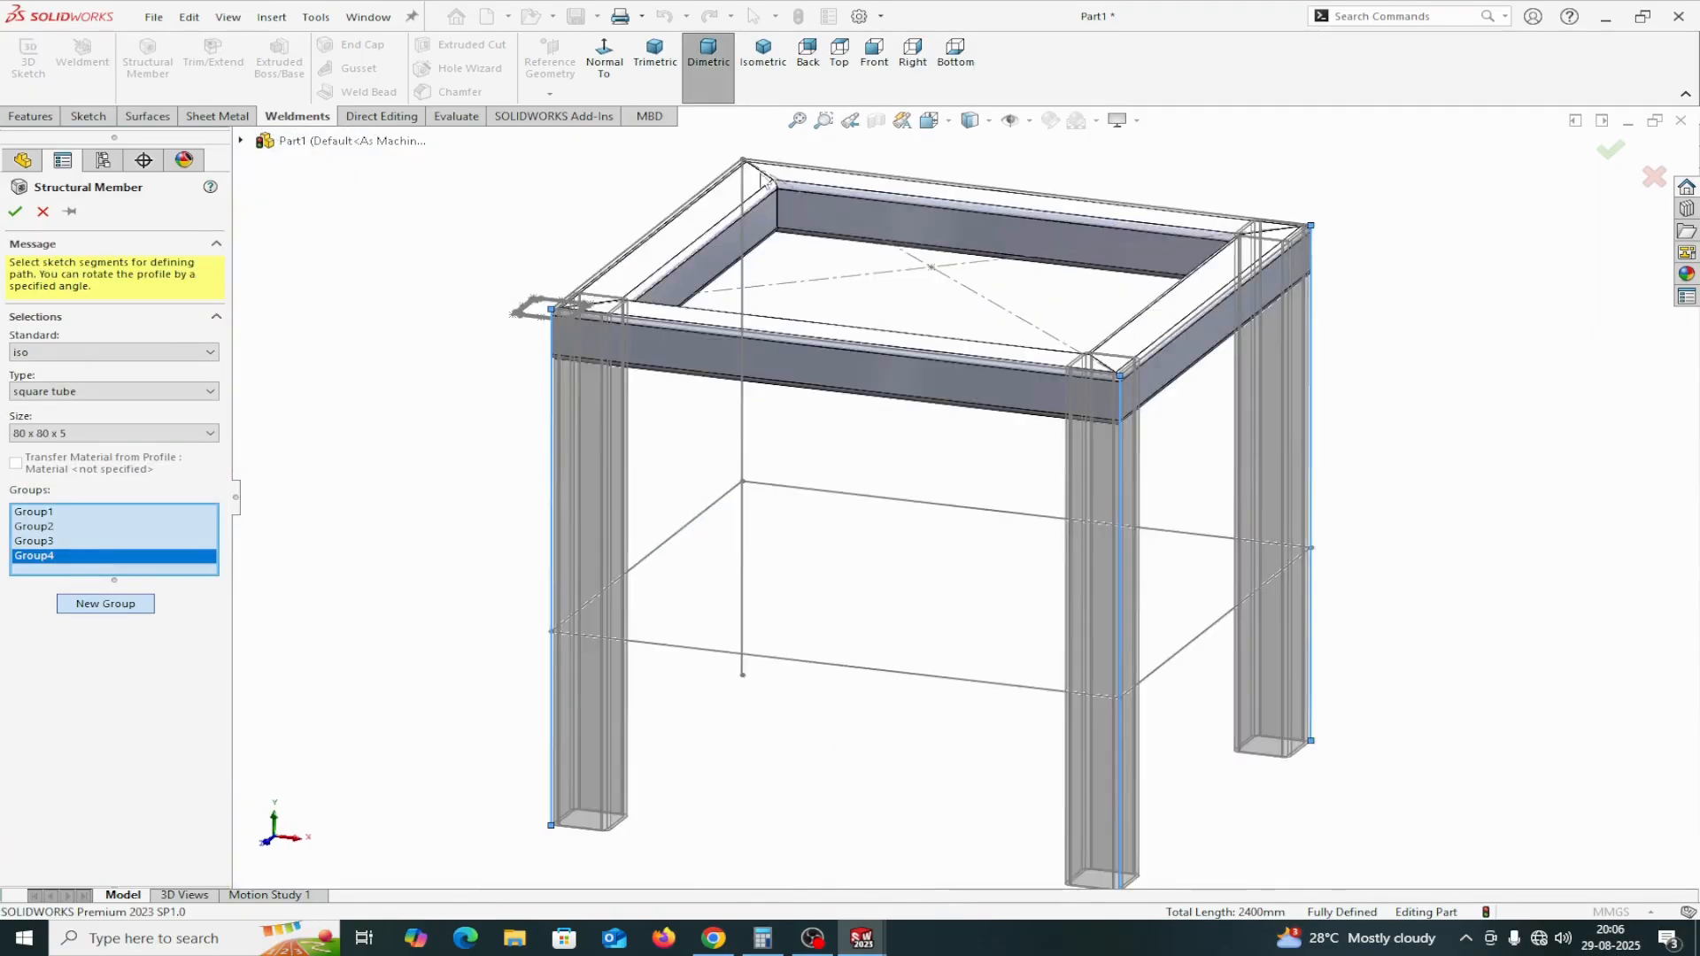
{"action": "left_click", "coordinate": [815, 276]}
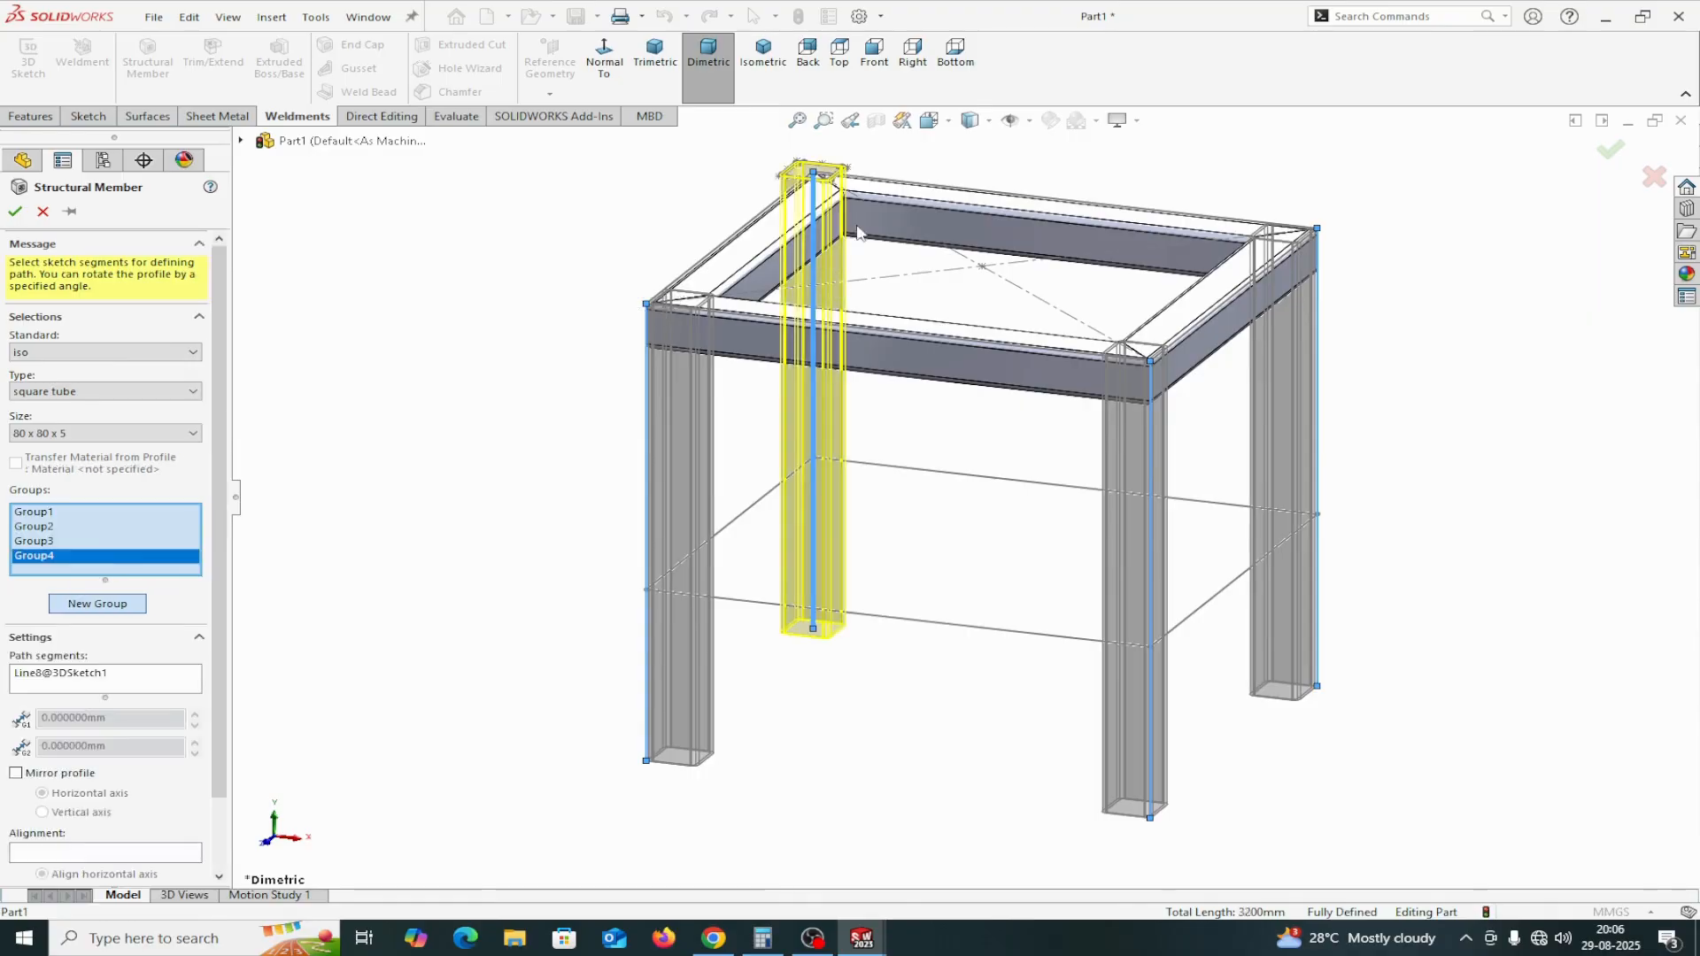
{"action": "left_click", "coordinate": [844, 69]}
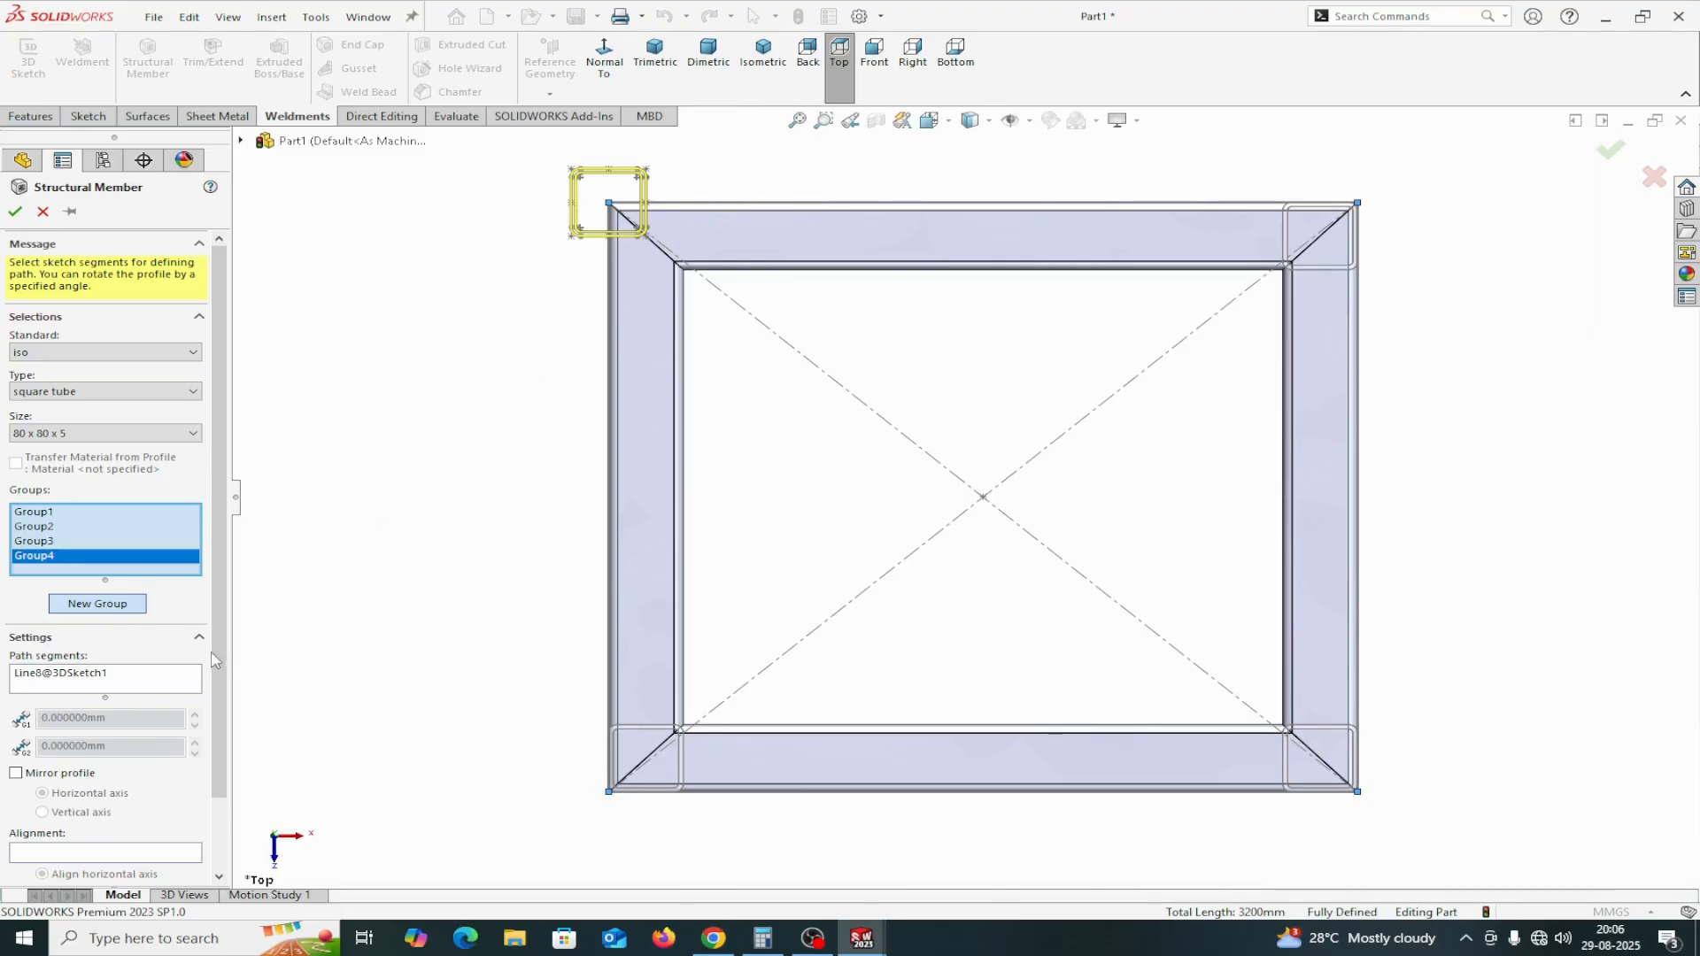
{"action": "scroll", "coordinate": [197, 662], "scroll_direction": "down", "scroll_amount": 3}
{"action": "left_click", "coordinate": [137, 864]}
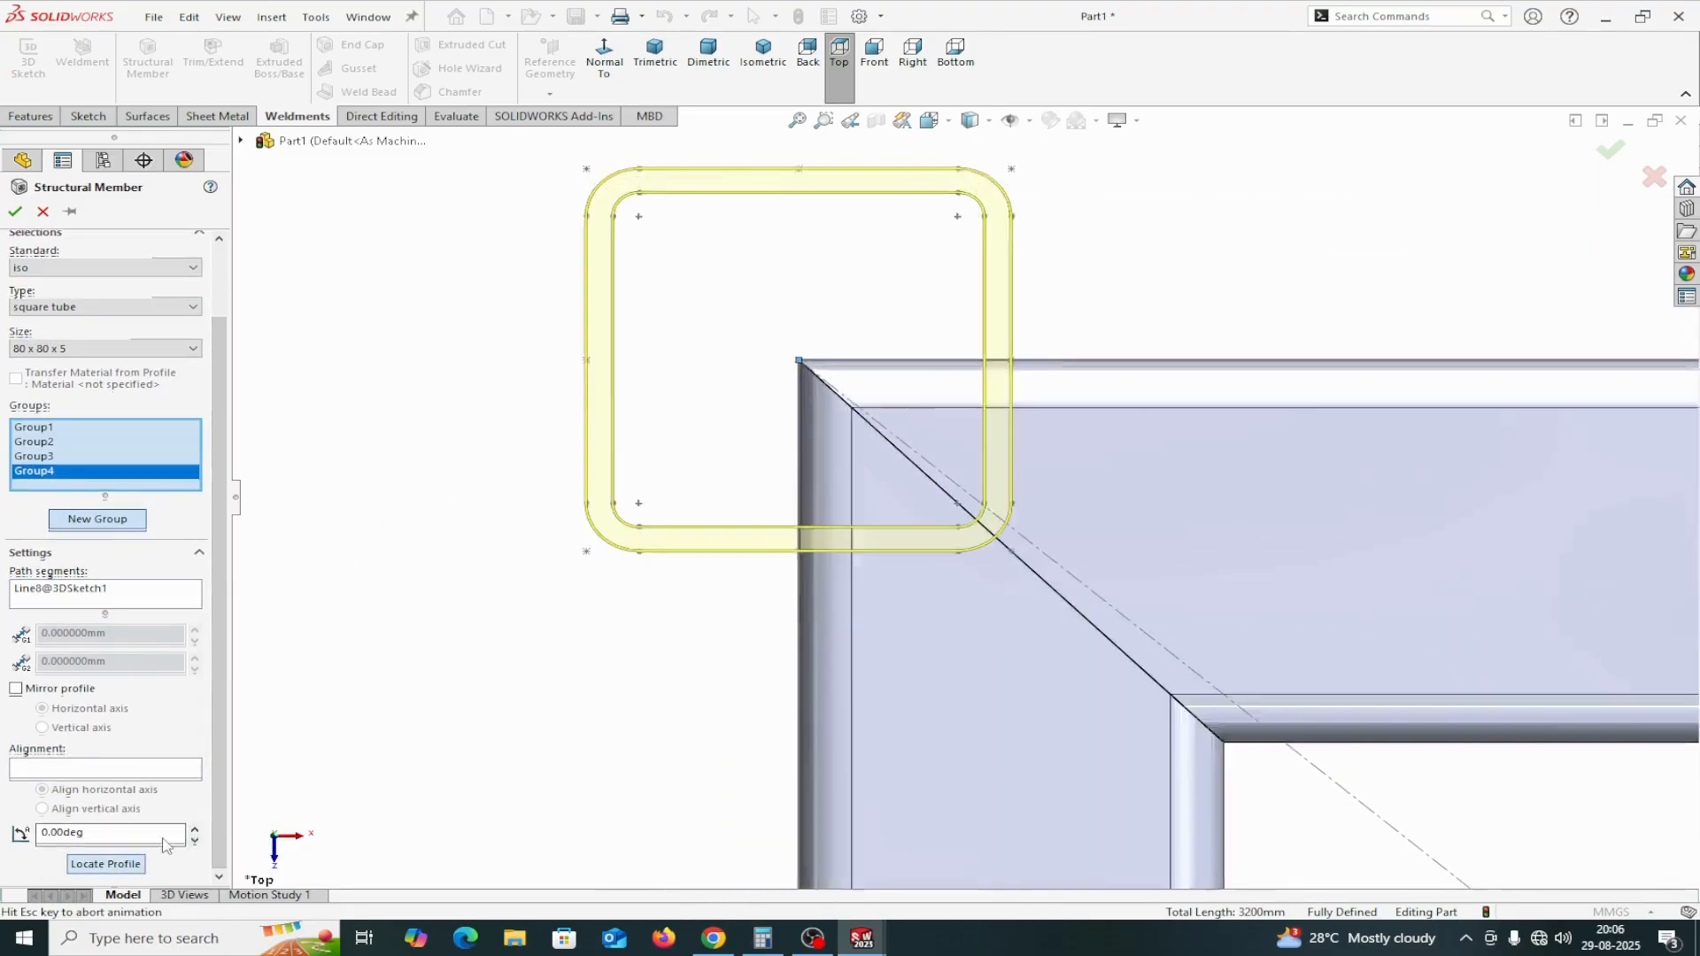
{"action": "left_click", "coordinate": [600, 172]}
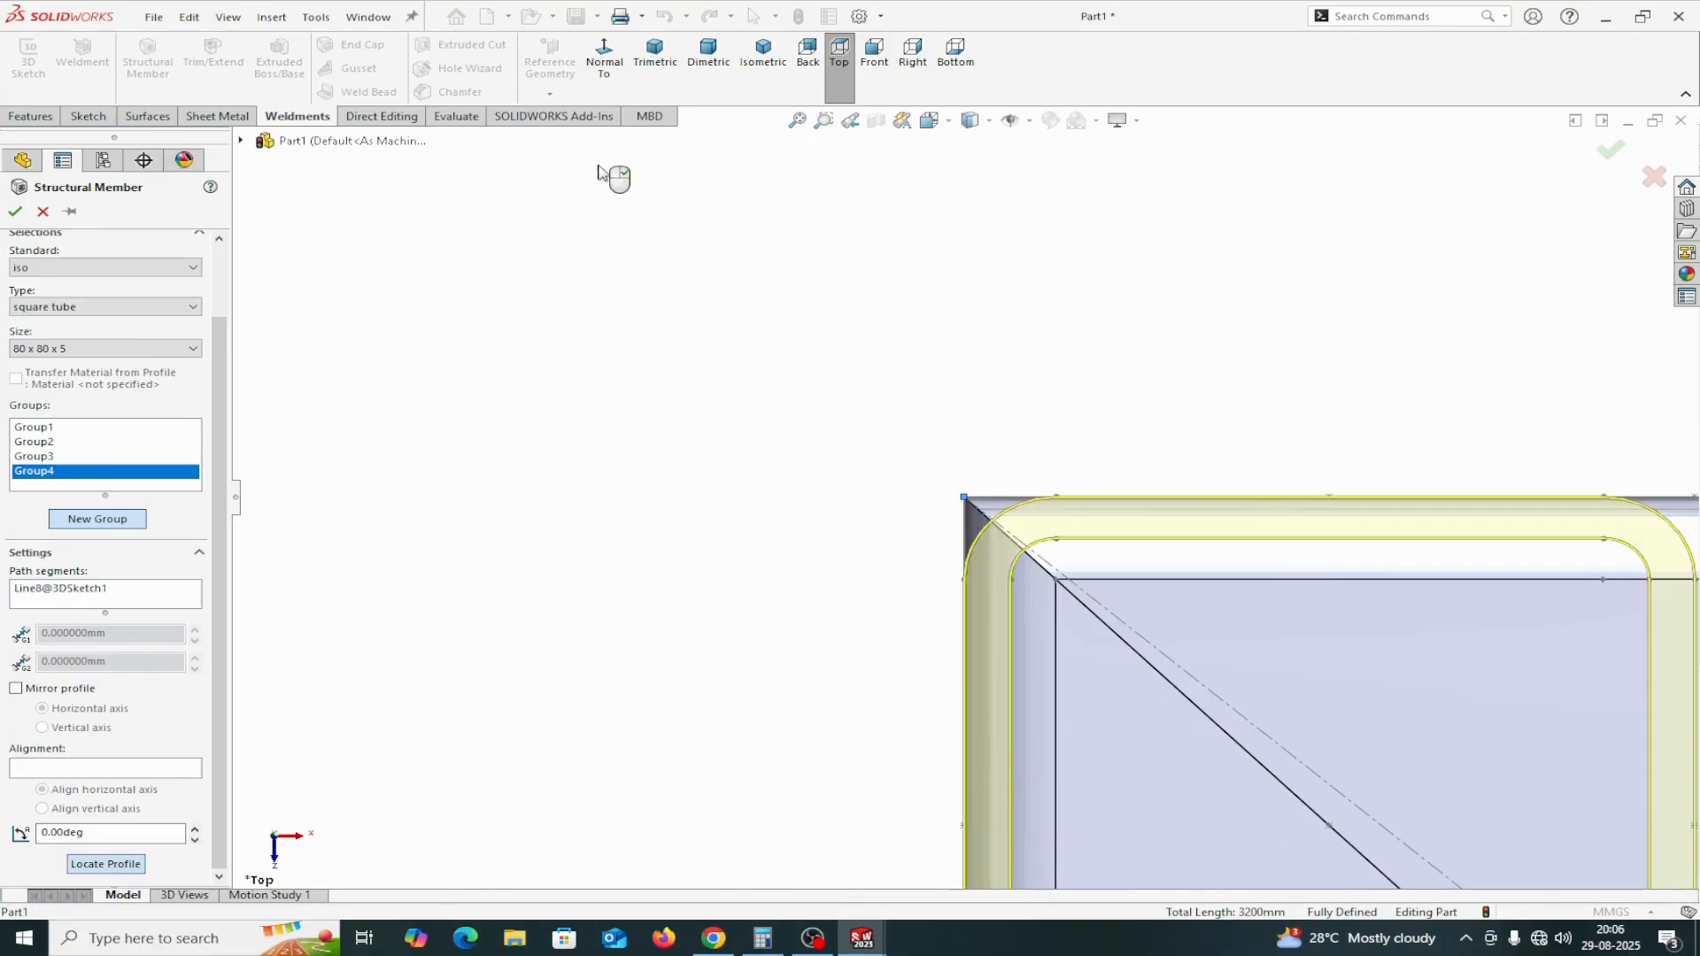
{"action": "left_click", "coordinate": [15, 212]}
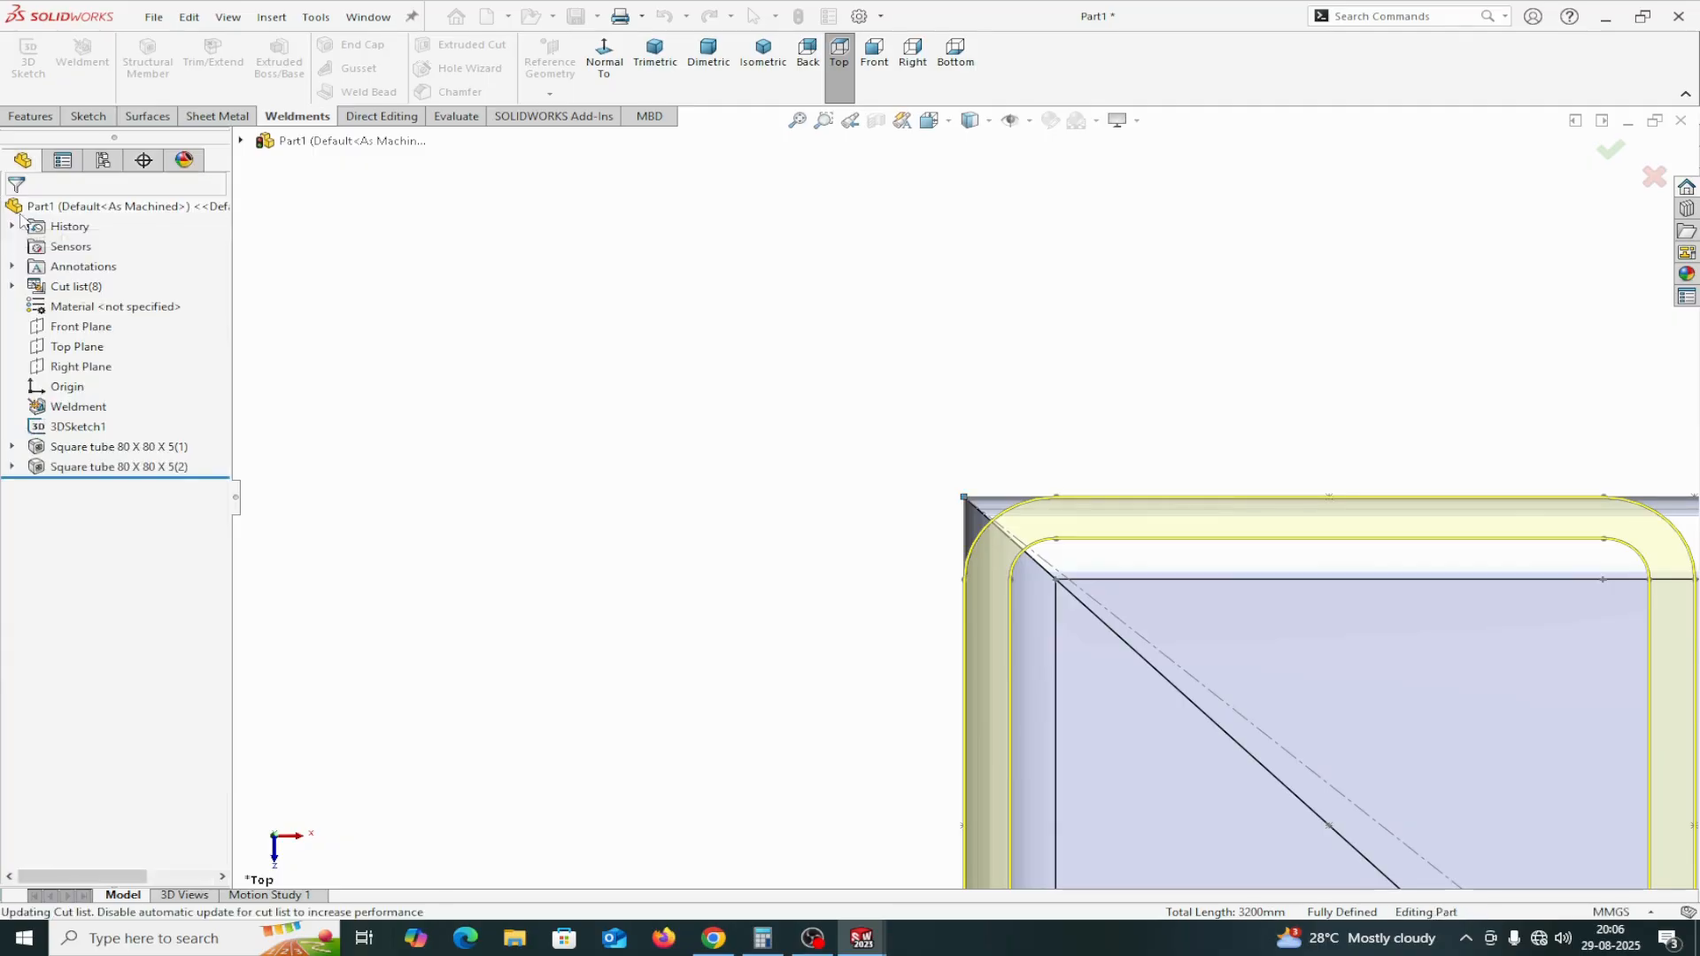
In the reopened leg structural member, locate the left leg's tube profile by its outer corner to sit flush with the top frame
{"action": "left_click", "coordinate": [764, 51]}
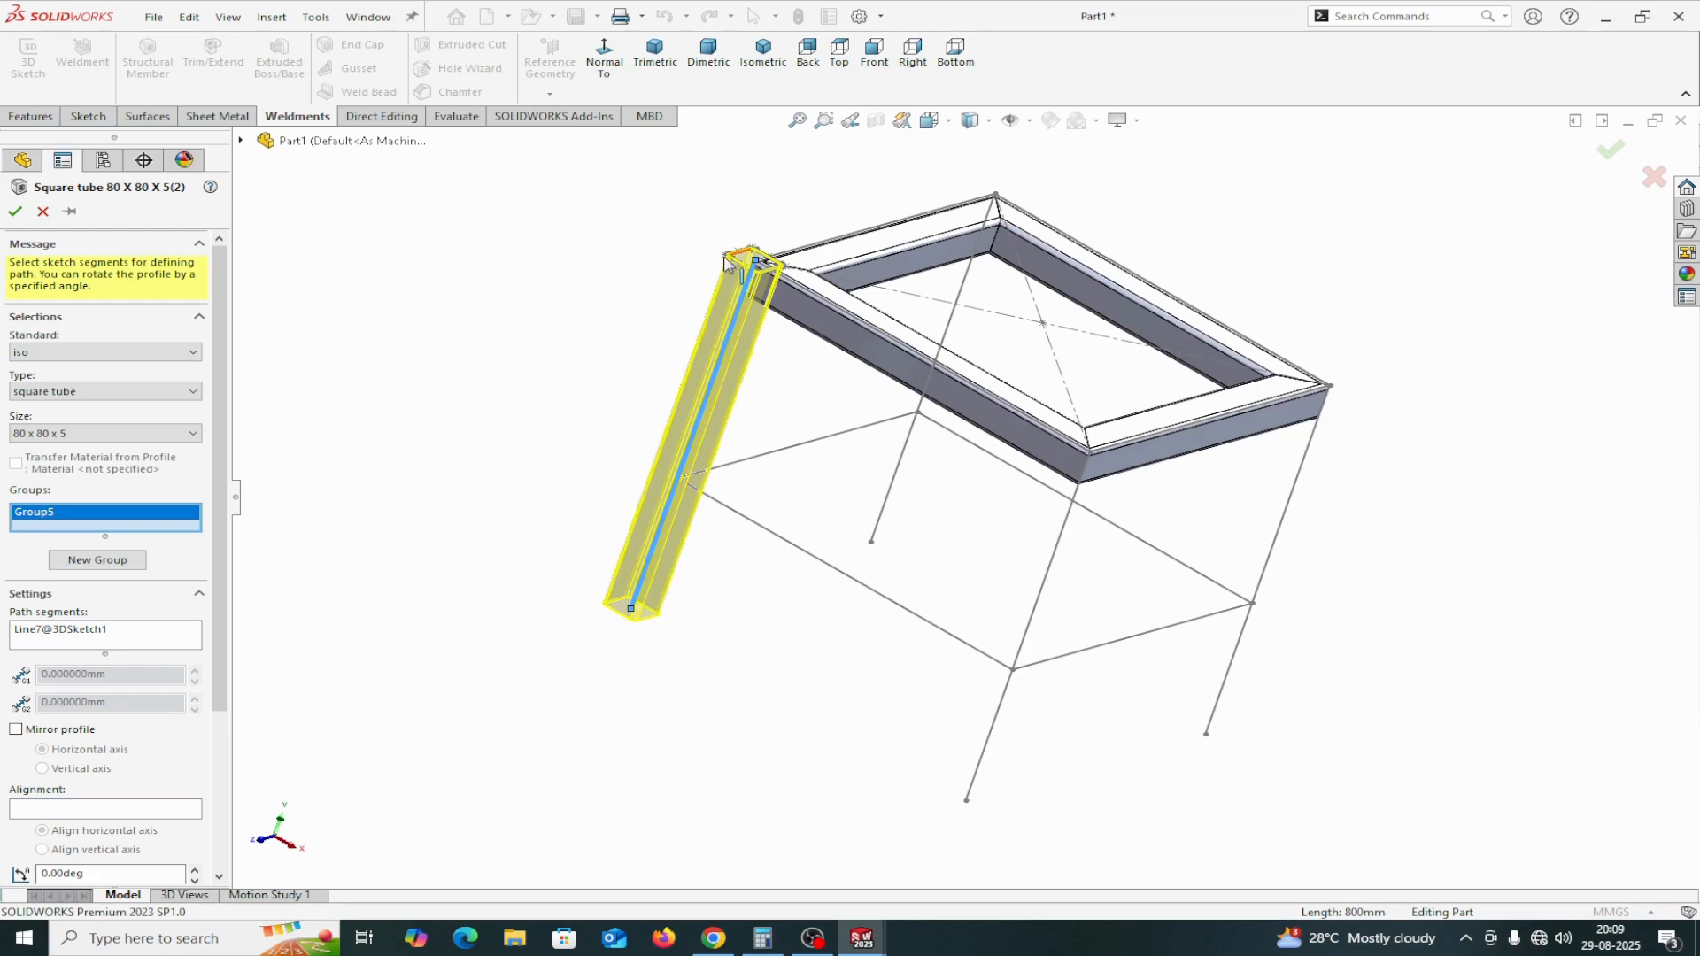
{"action": "scroll", "coordinate": [97, 580], "scroll_direction": "down", "scroll_amount": 4}
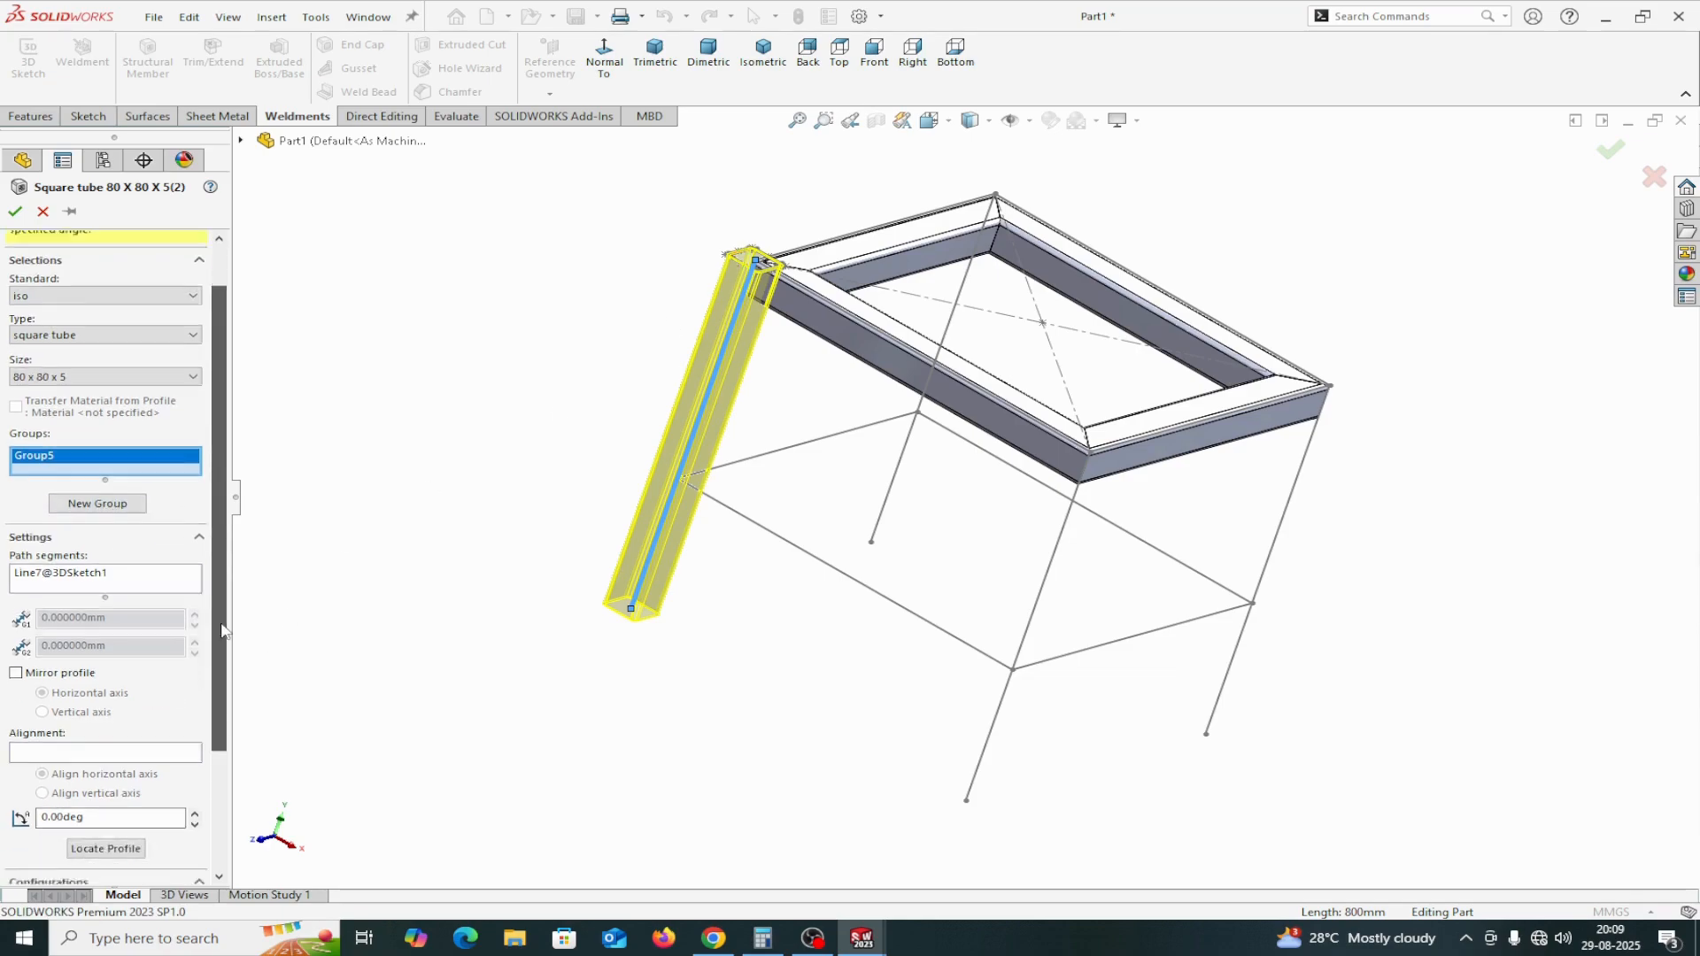
{"action": "left_click", "coordinate": [107, 705]}
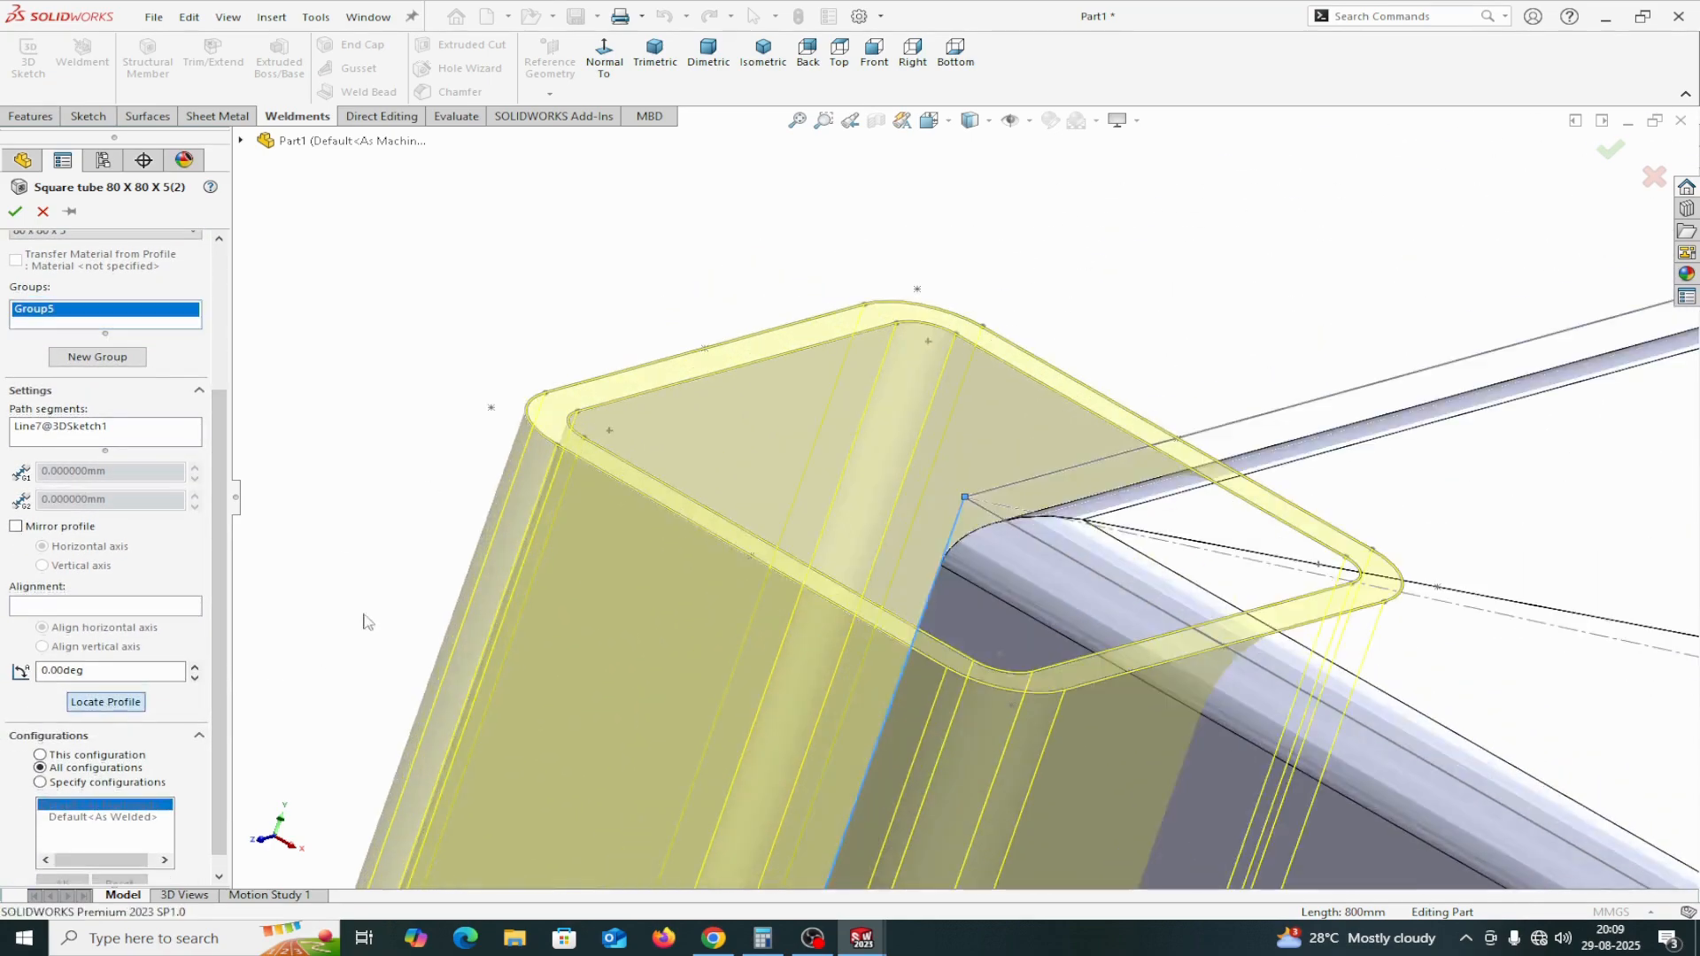
{"action": "left_click", "coordinate": [490, 410]}
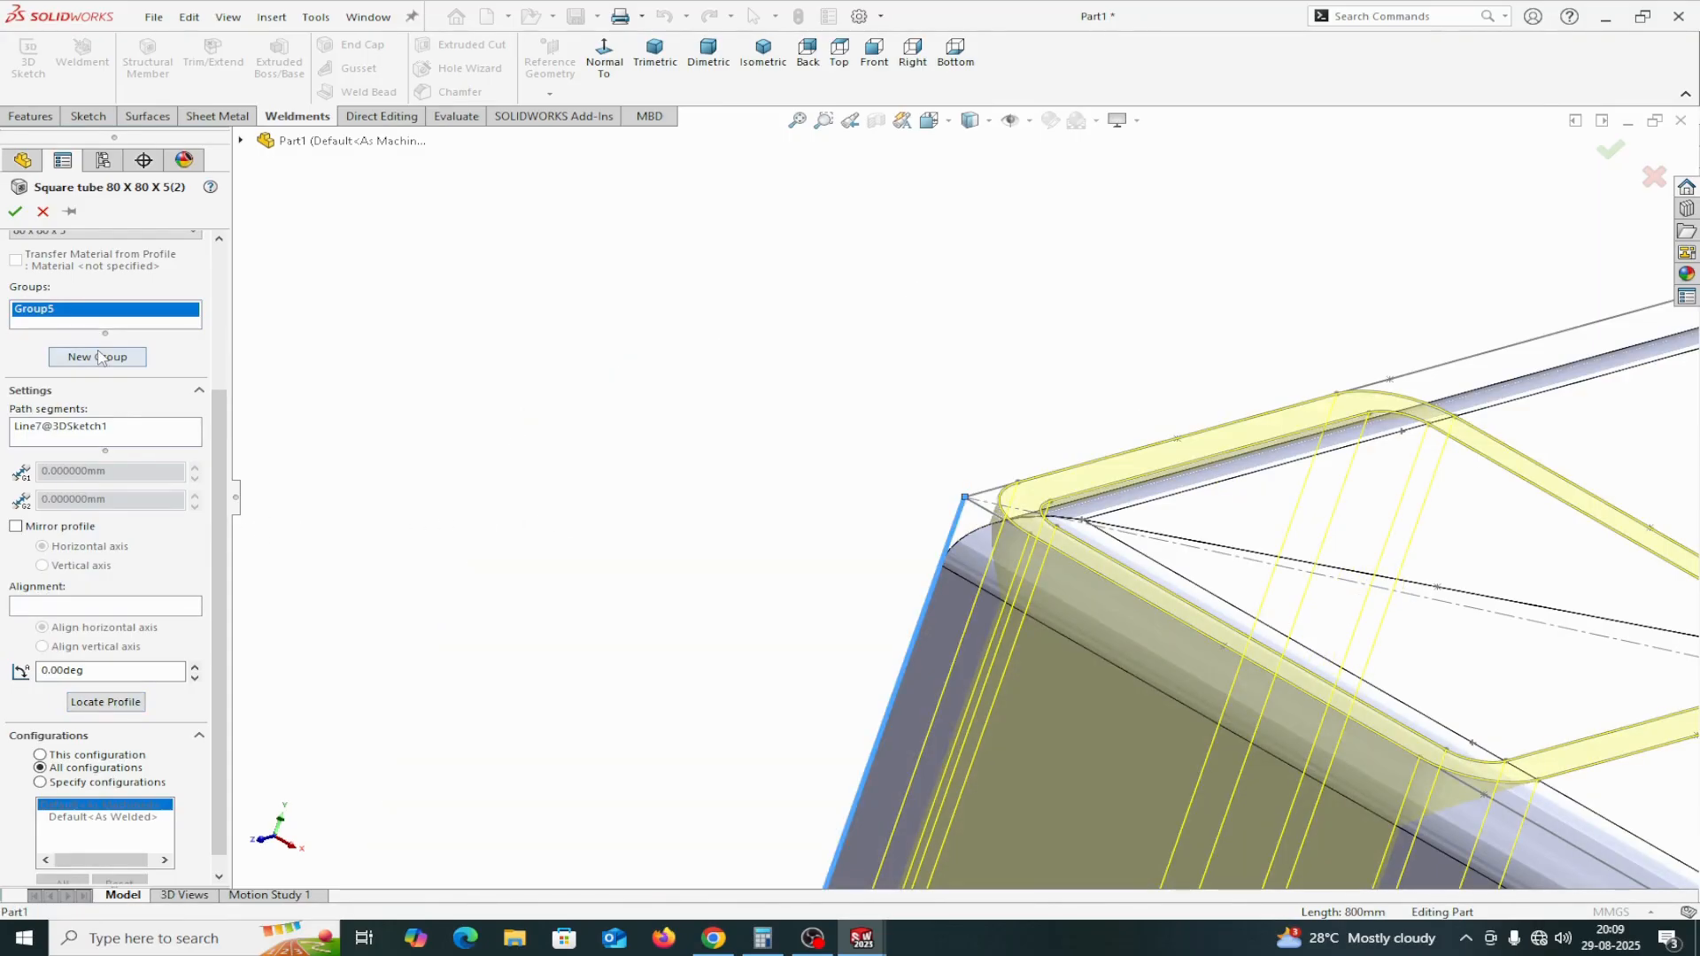
Start a second group in the leg structural member and assign the front vertical leg line to it
{"action": "left_click", "coordinate": [131, 358]}
{"action": "scroll", "coordinate": [1241, 705], "scroll_direction": "down", "scroll_amount": 3}
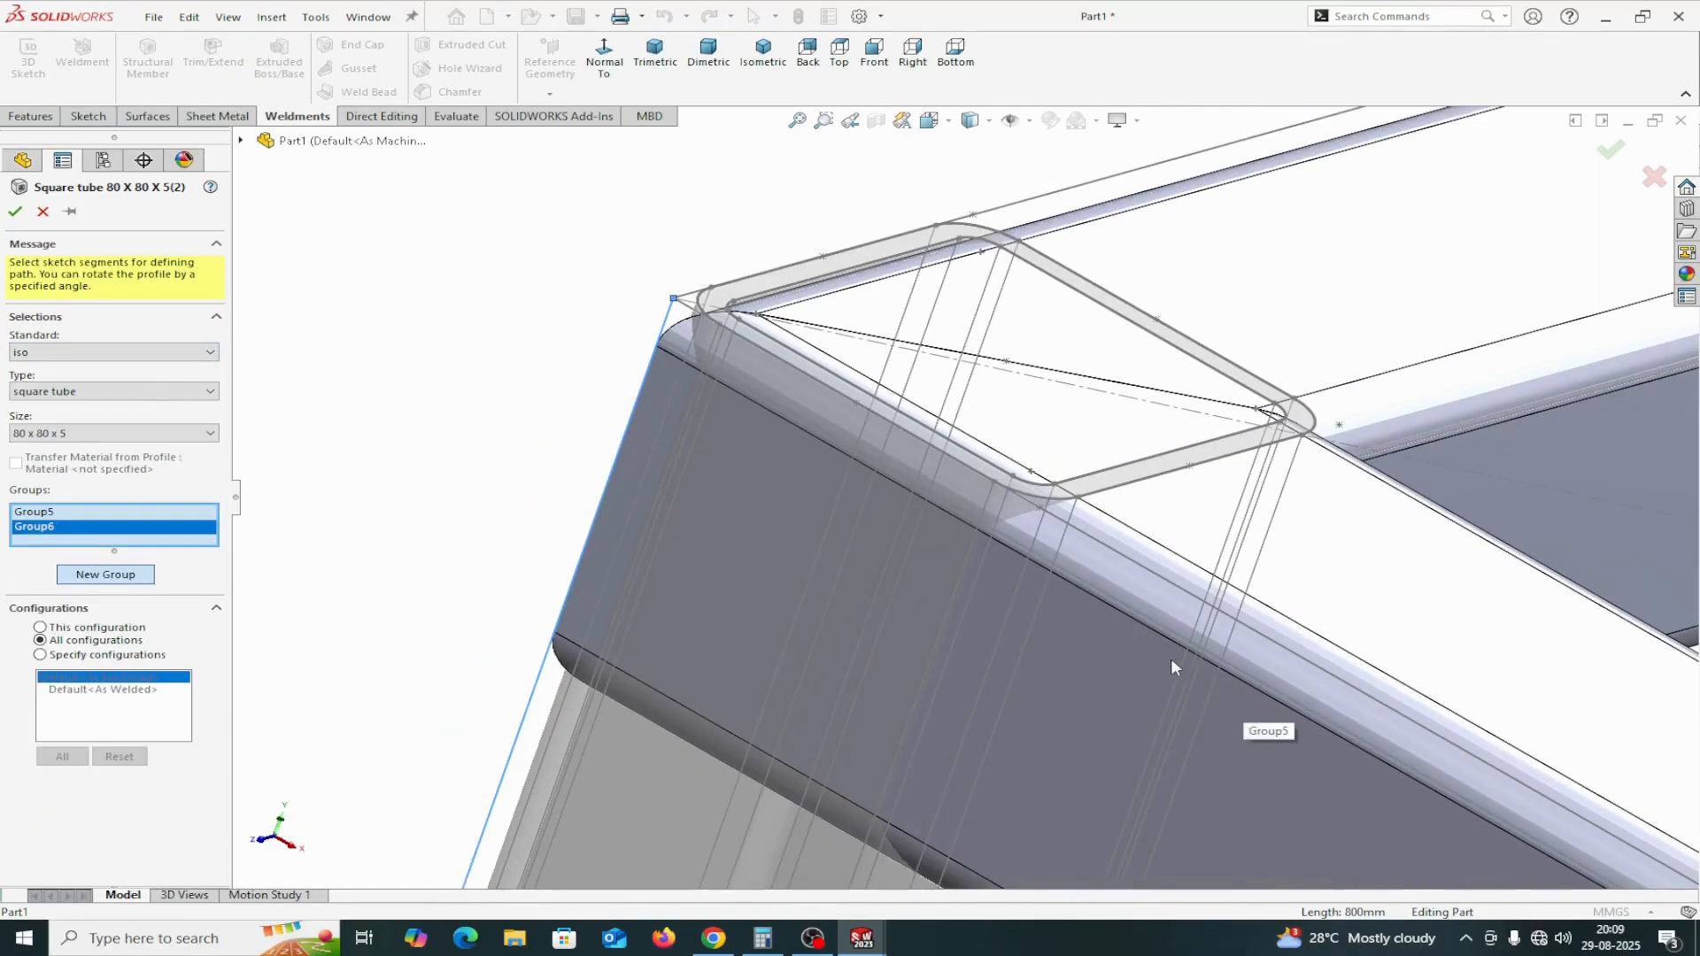
{"action": "scroll", "coordinate": [832, 70], "scroll_direction": "down", "scroll_amount": 1}
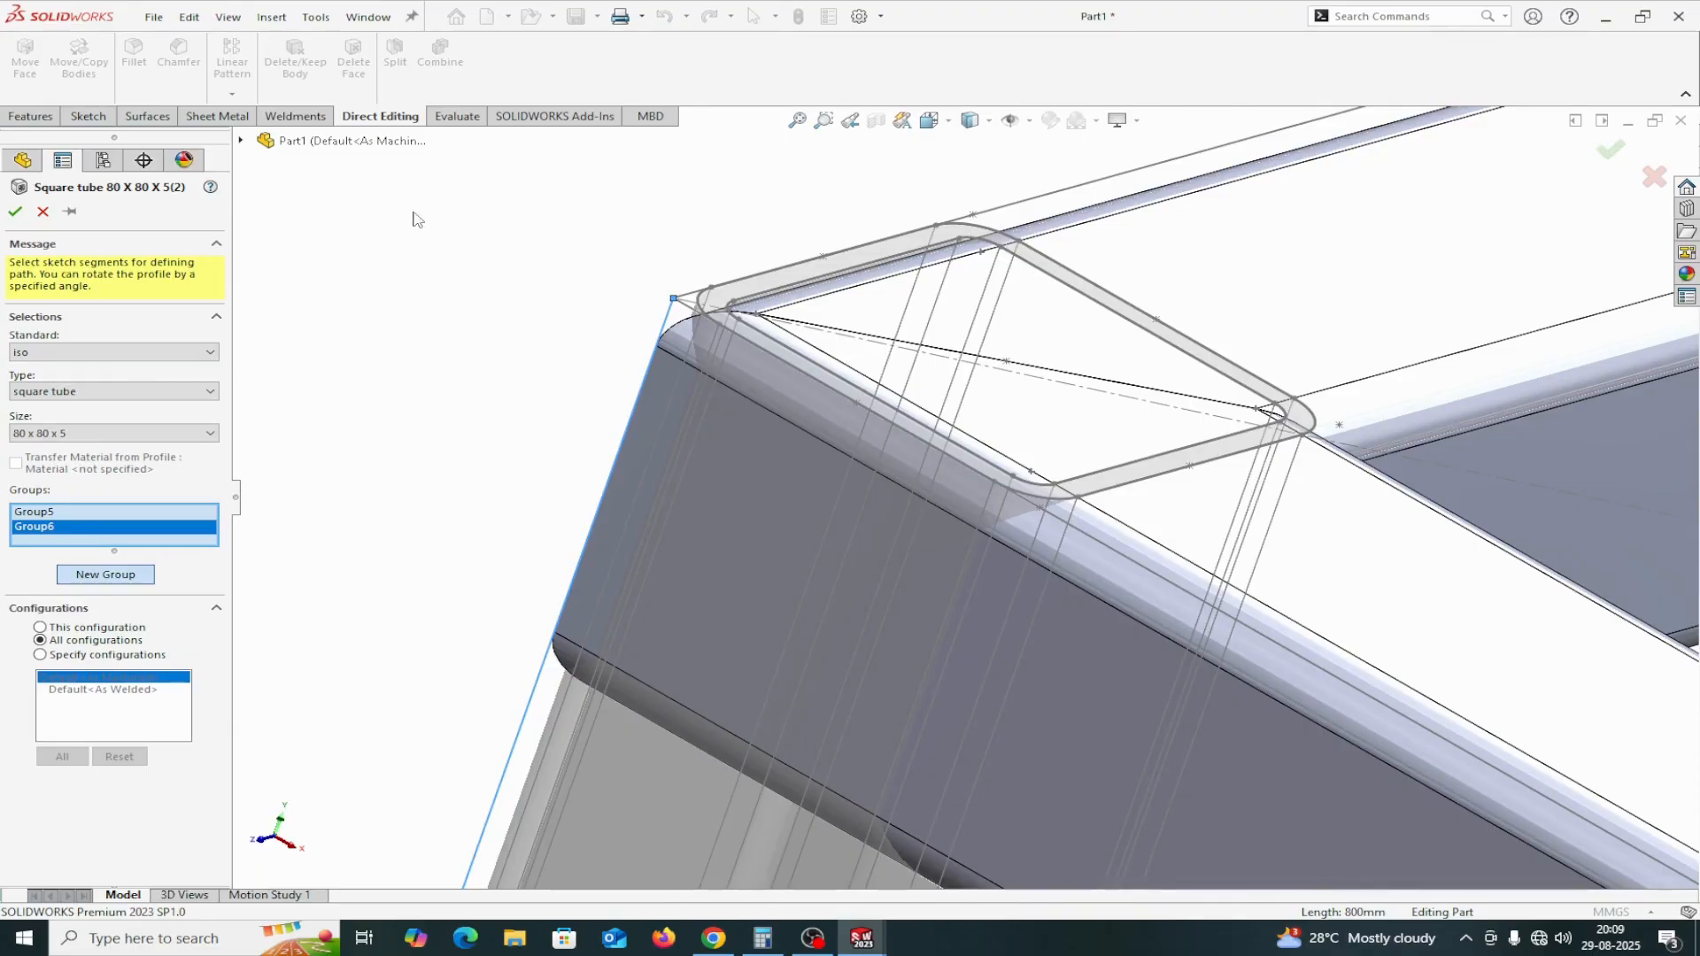
{"action": "left_click", "coordinate": [285, 119]}
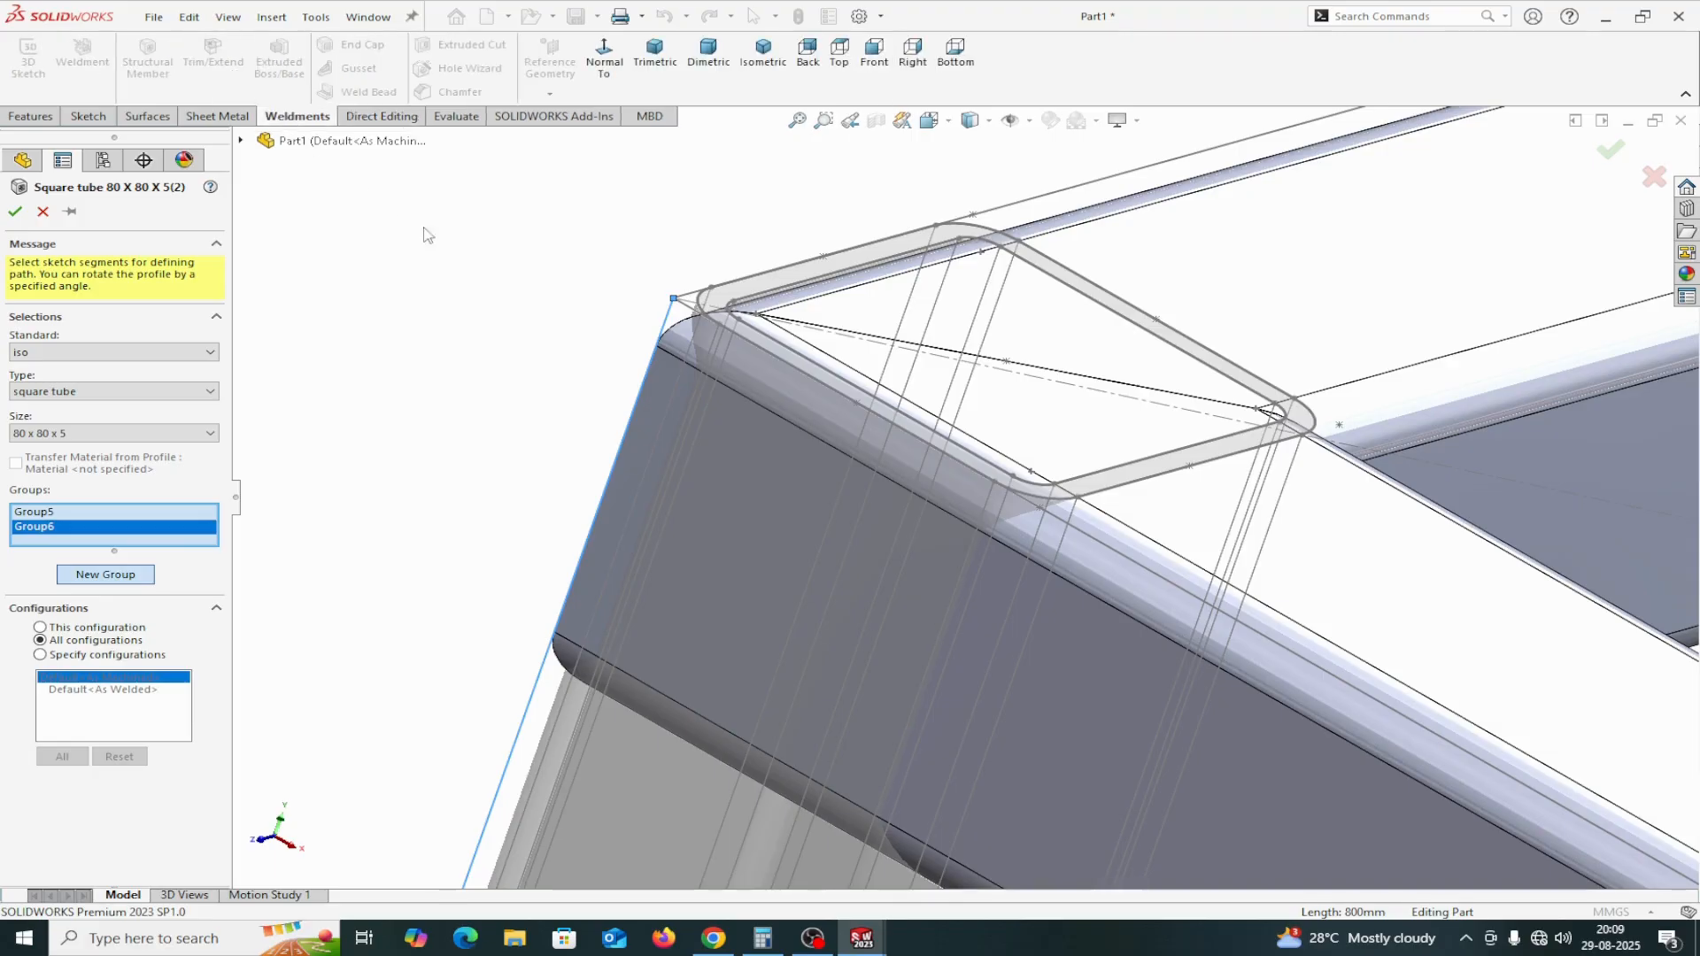
{"action": "scroll", "coordinate": [833, 673], "scroll_direction": "up", "scroll_amount": 3}
{"action": "left_click", "coordinate": [759, 53]}
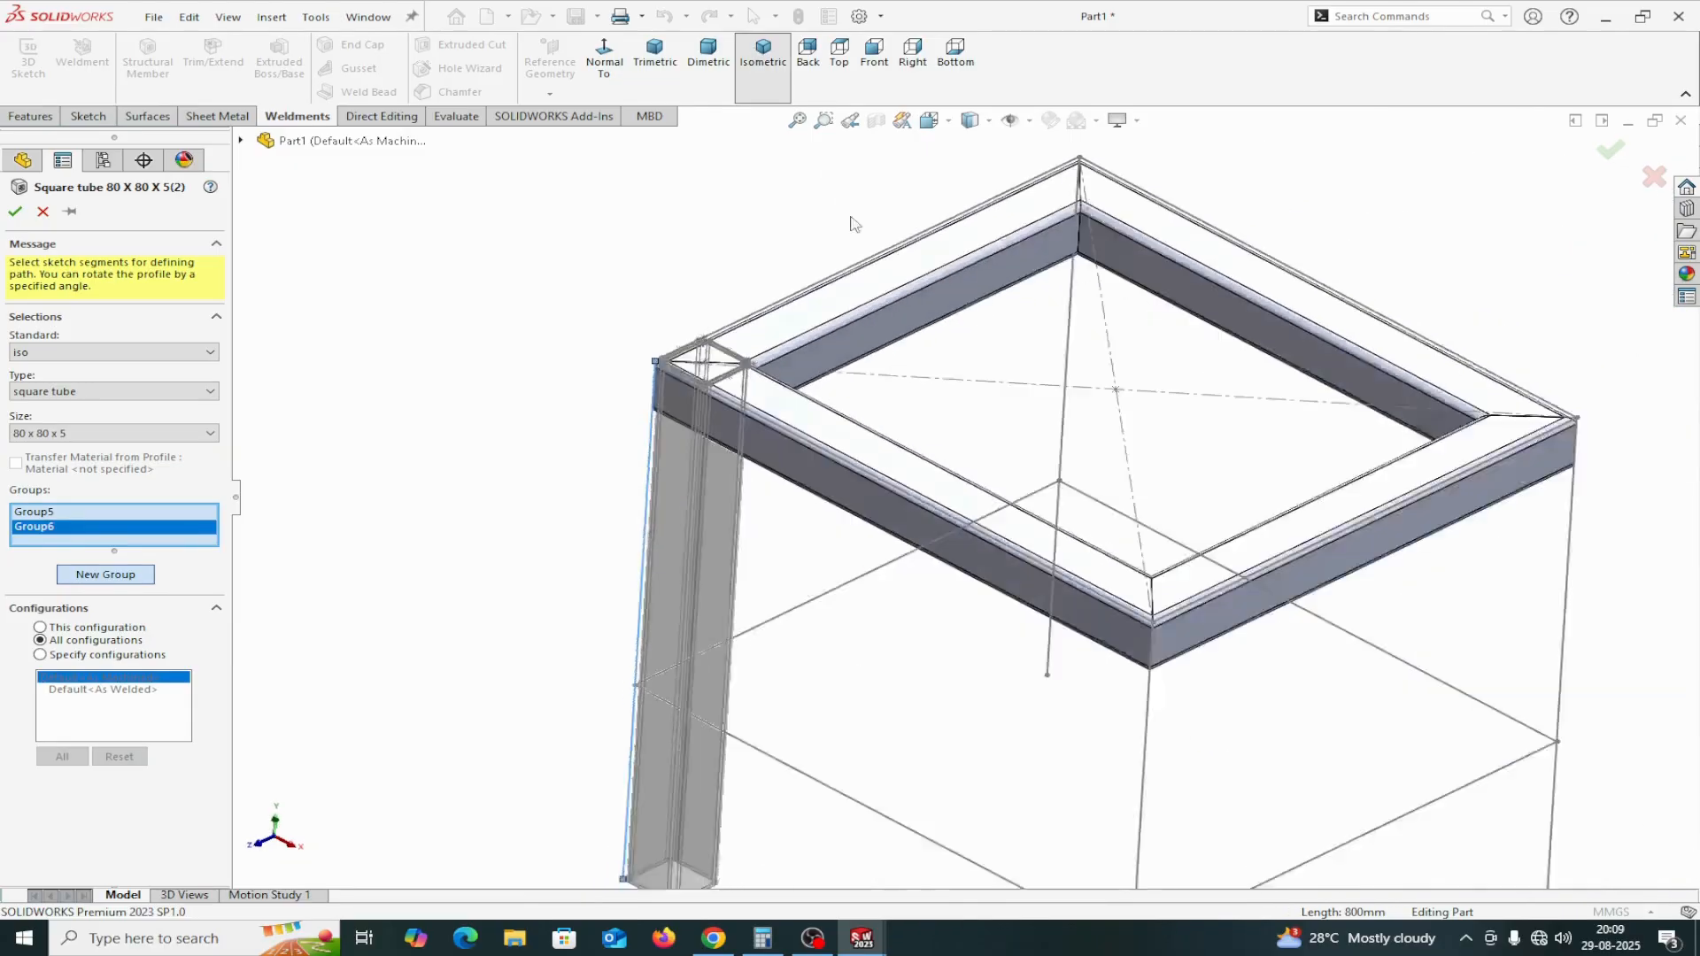
{"action": "left_click", "coordinate": [986, 602]}
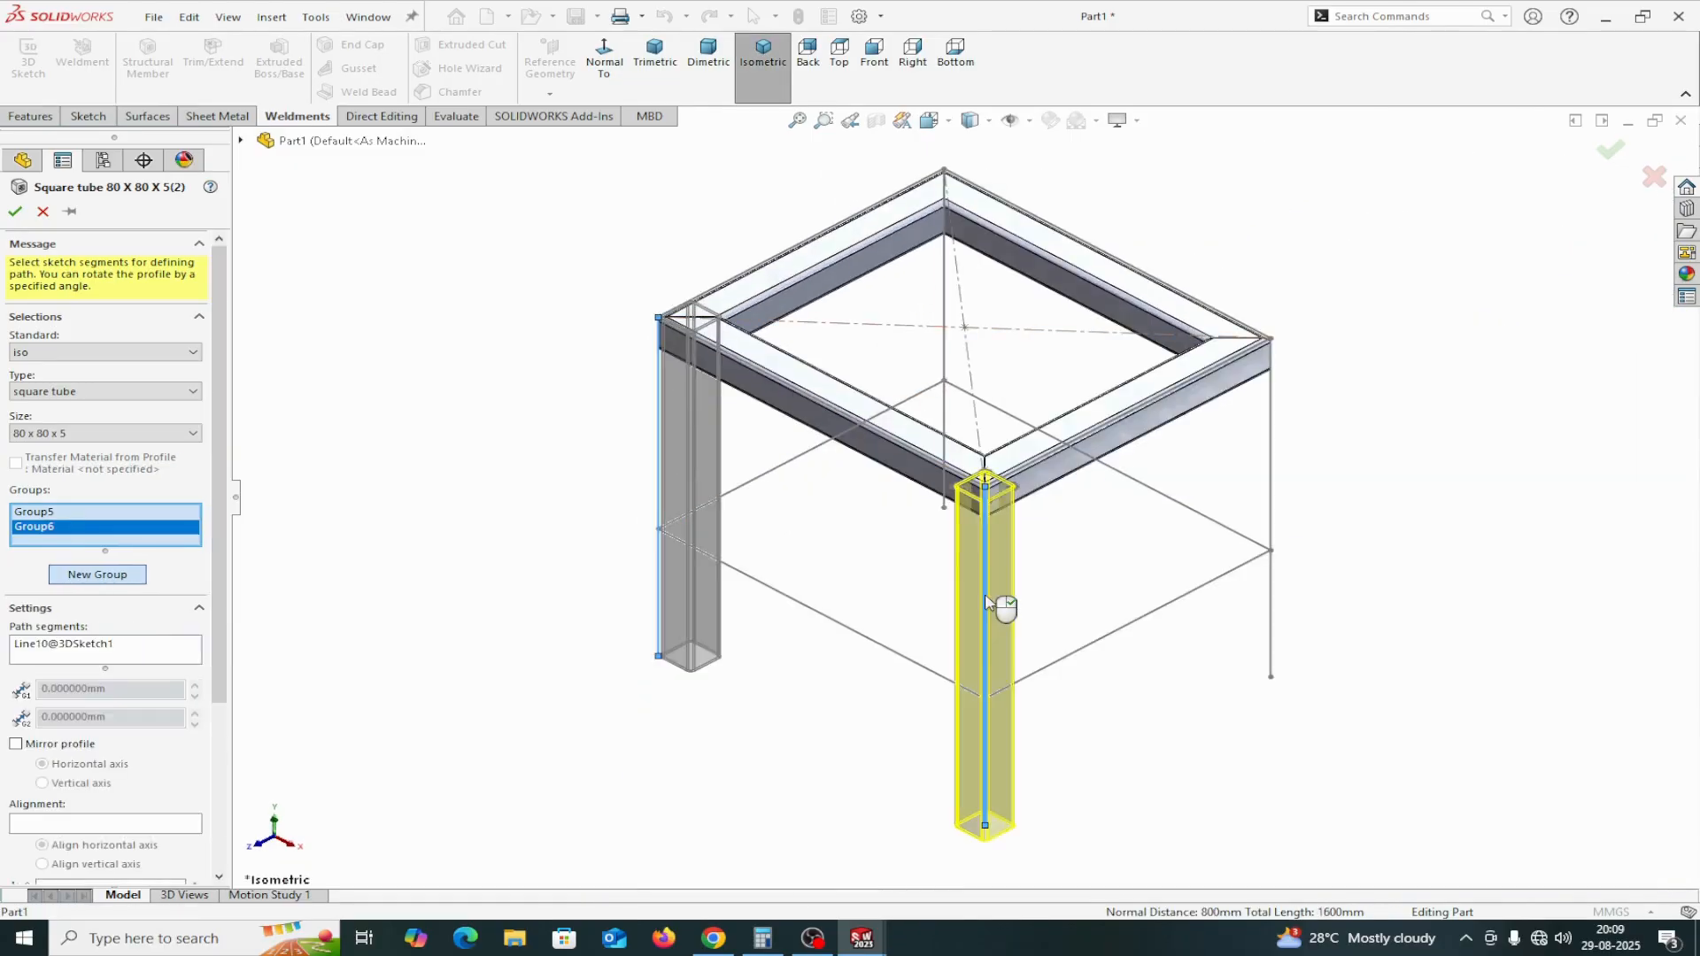
Locate the front leg's tube profile by its outer corner so it sits flush with the top frame
{"action": "left_click_drag", "start_coordinate": [214, 601], "coordinate": [214, 750]}
{"action": "scroll", "coordinate": [138, 731], "scroll_direction": "down", "scroll_amount": 1}
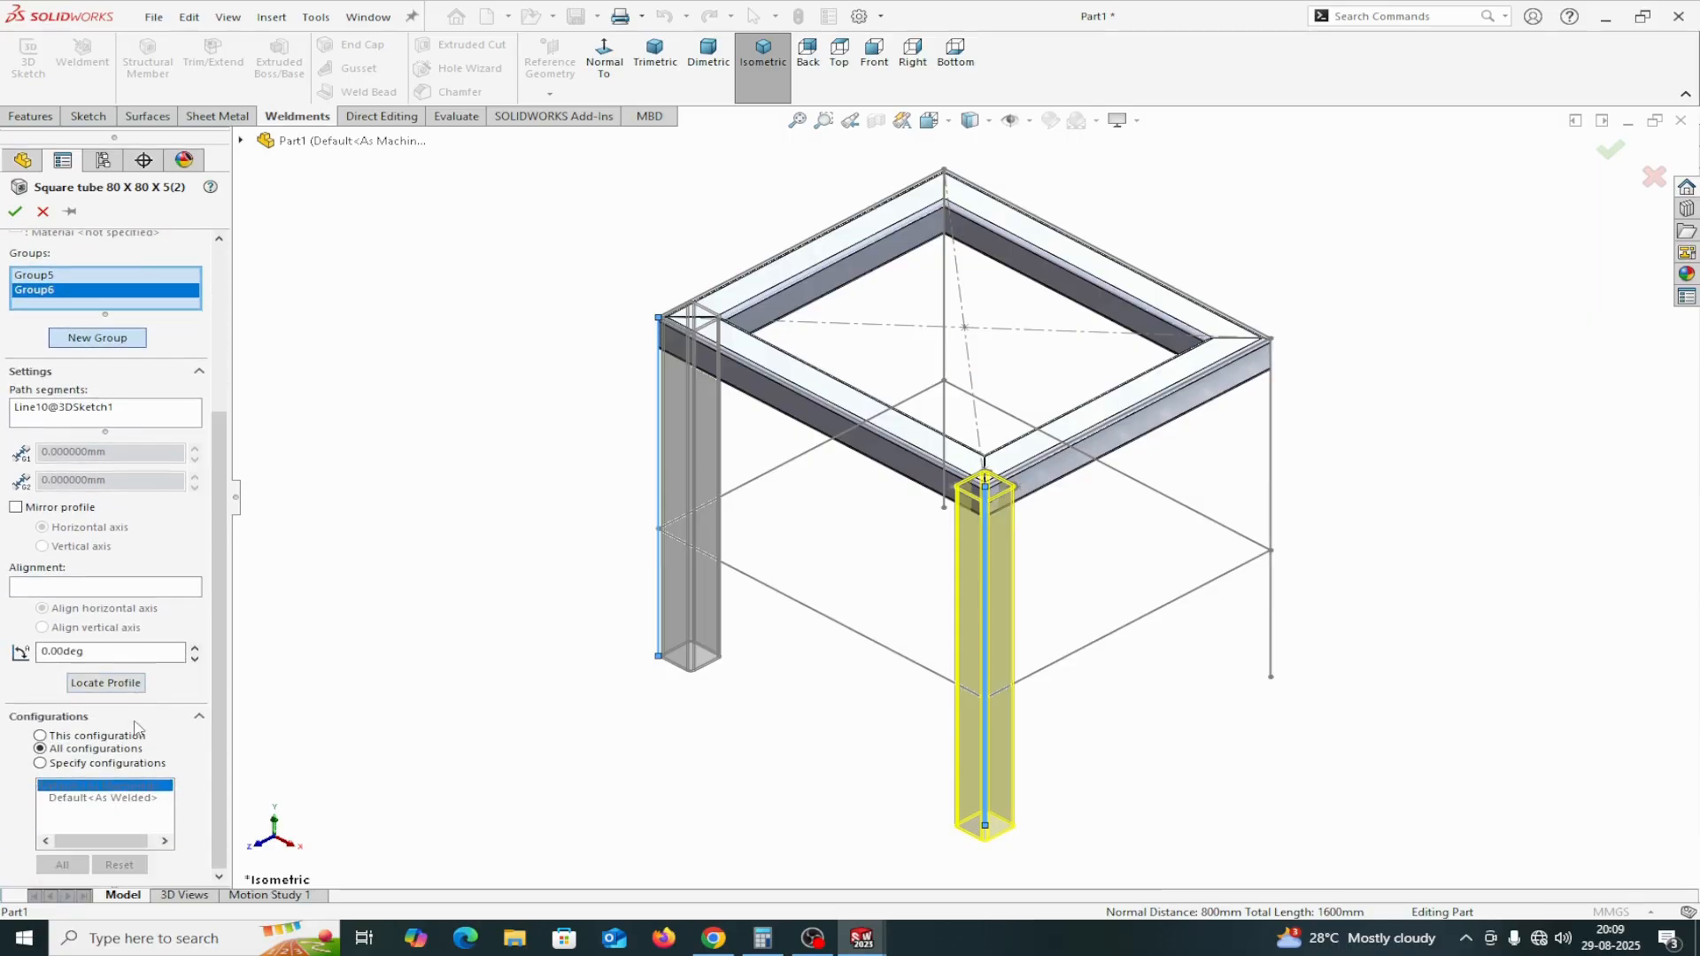
{"action": "left_click", "coordinate": [133, 685]}
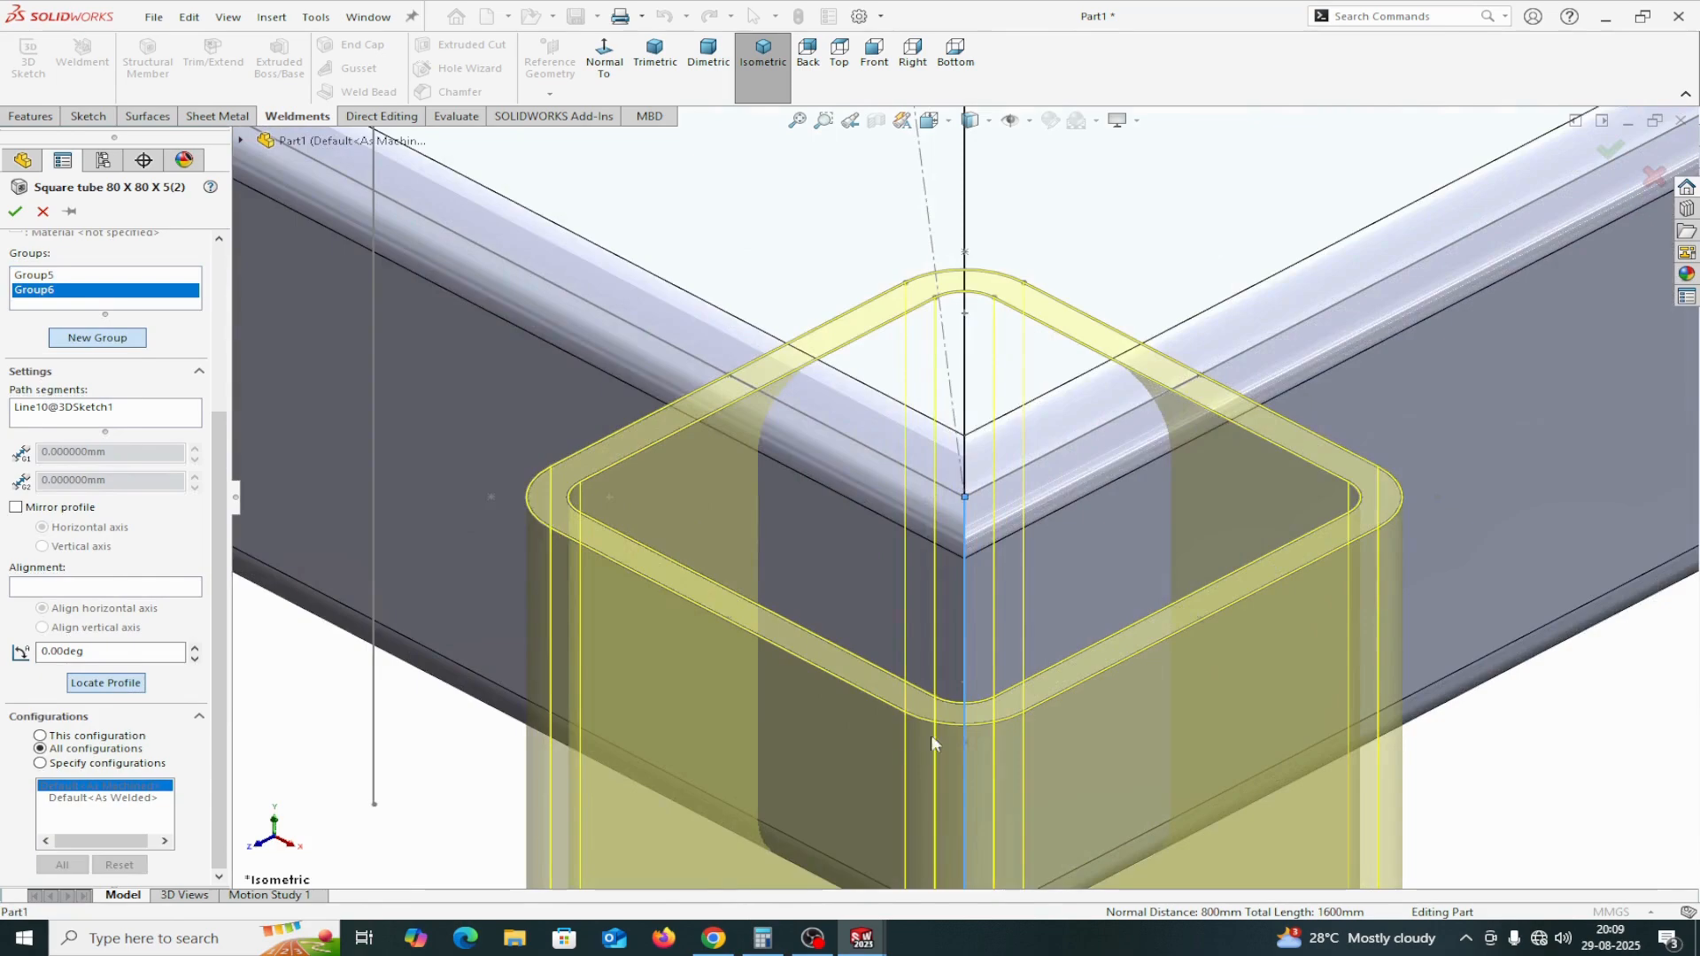
{"action": "left_click", "coordinate": [840, 53]}
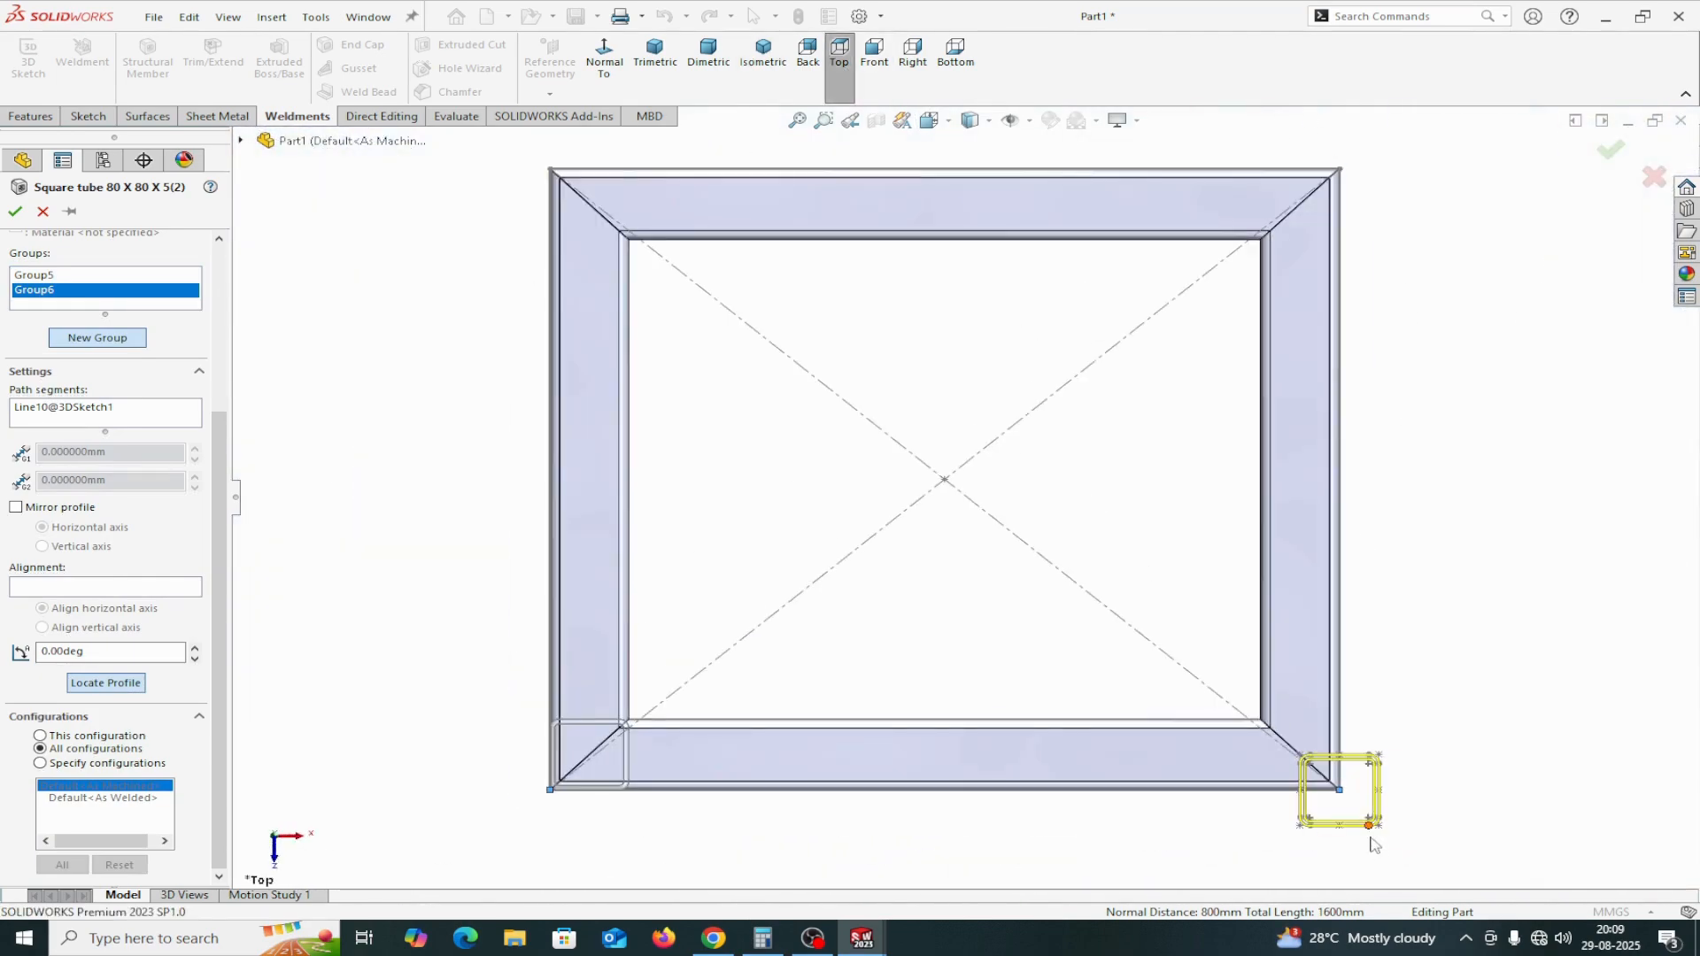
{"action": "left_click", "coordinate": [1378, 825]}
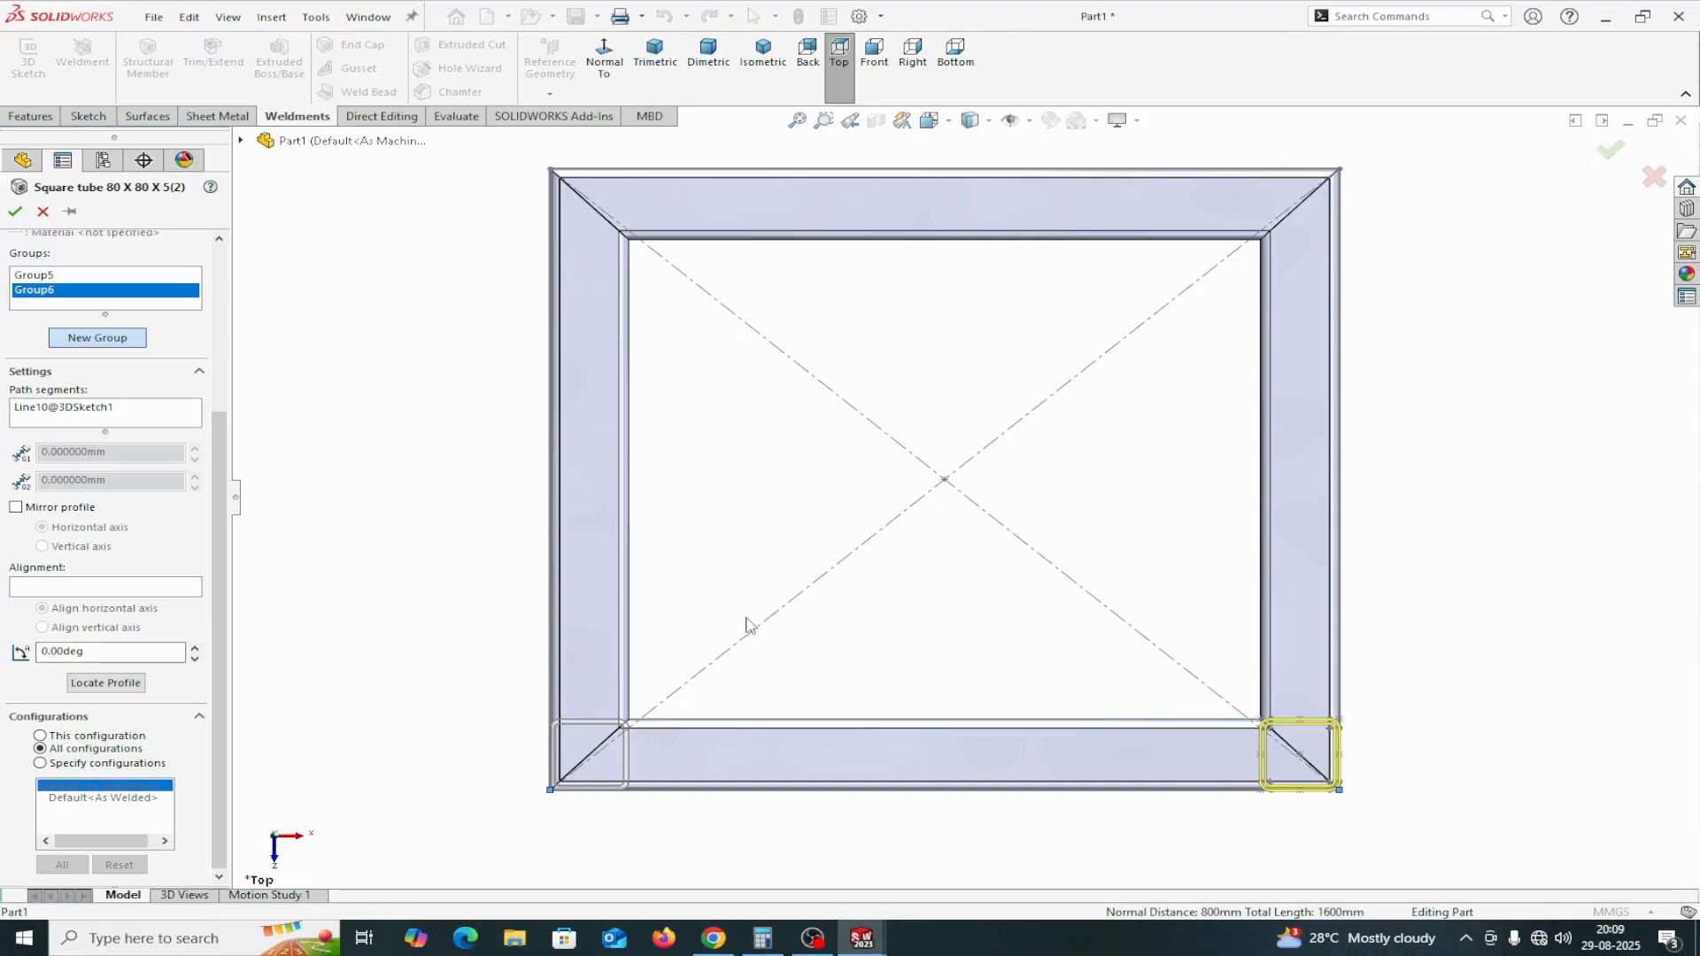
Add the right vertical leg line as a third group and locate its tube profile by the outer corner
{"action": "left_click", "coordinate": [116, 339]}
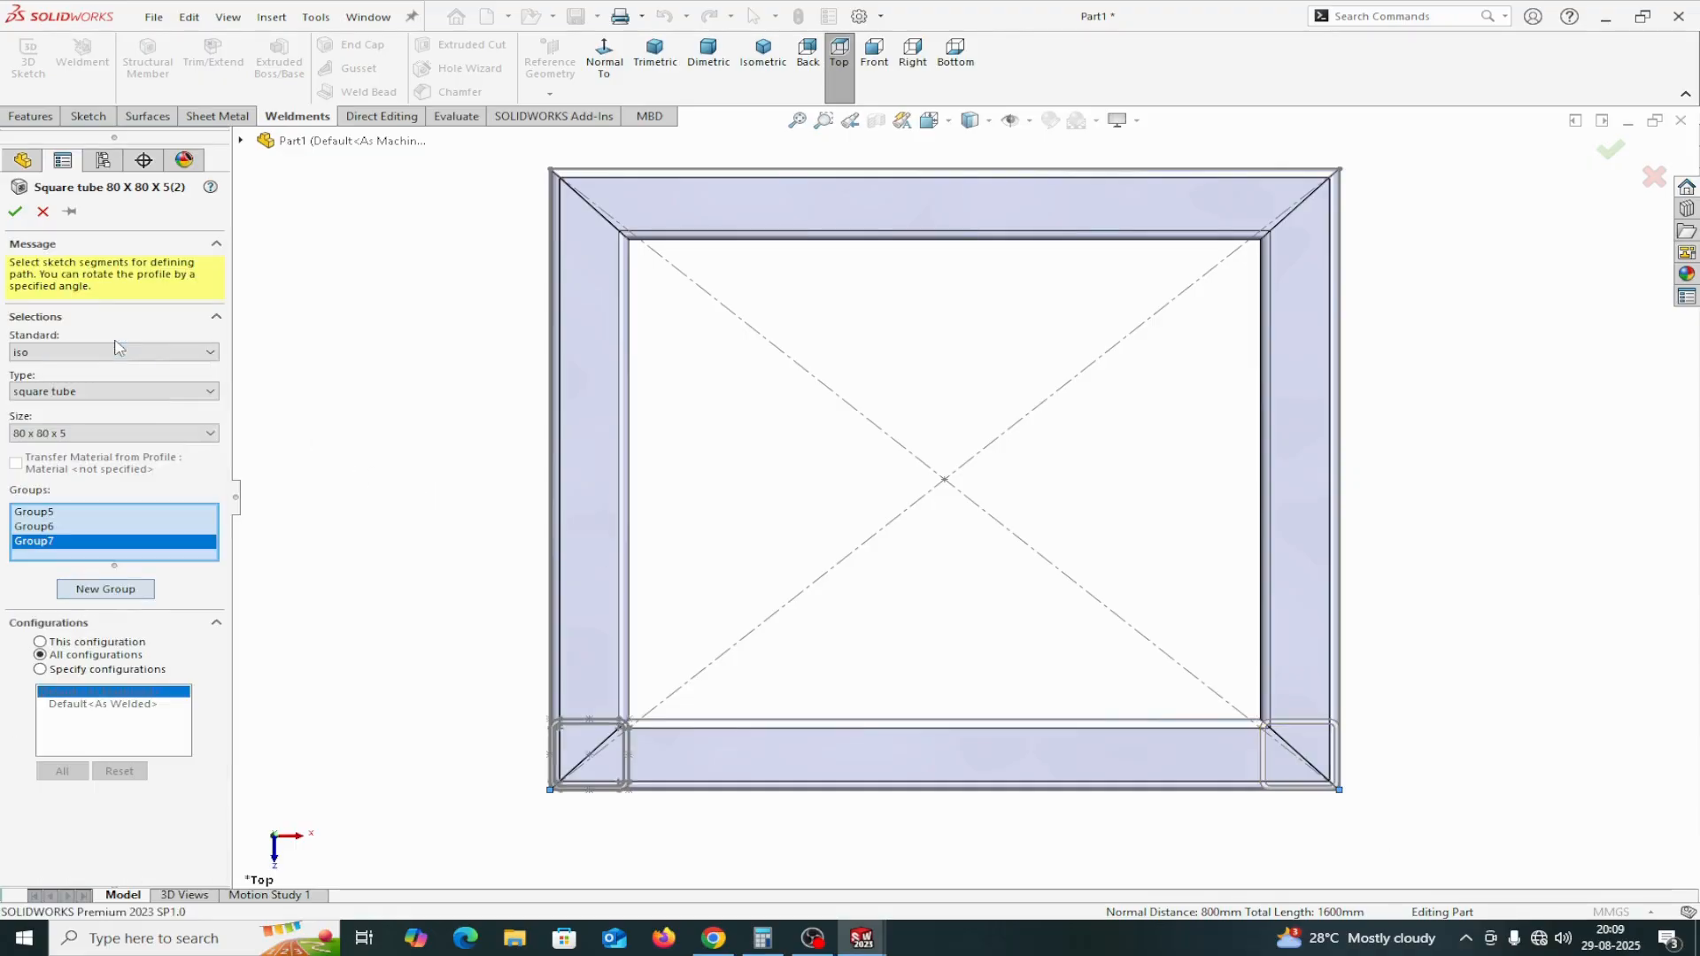
{"action": "key", "text": "ctrl+7"}
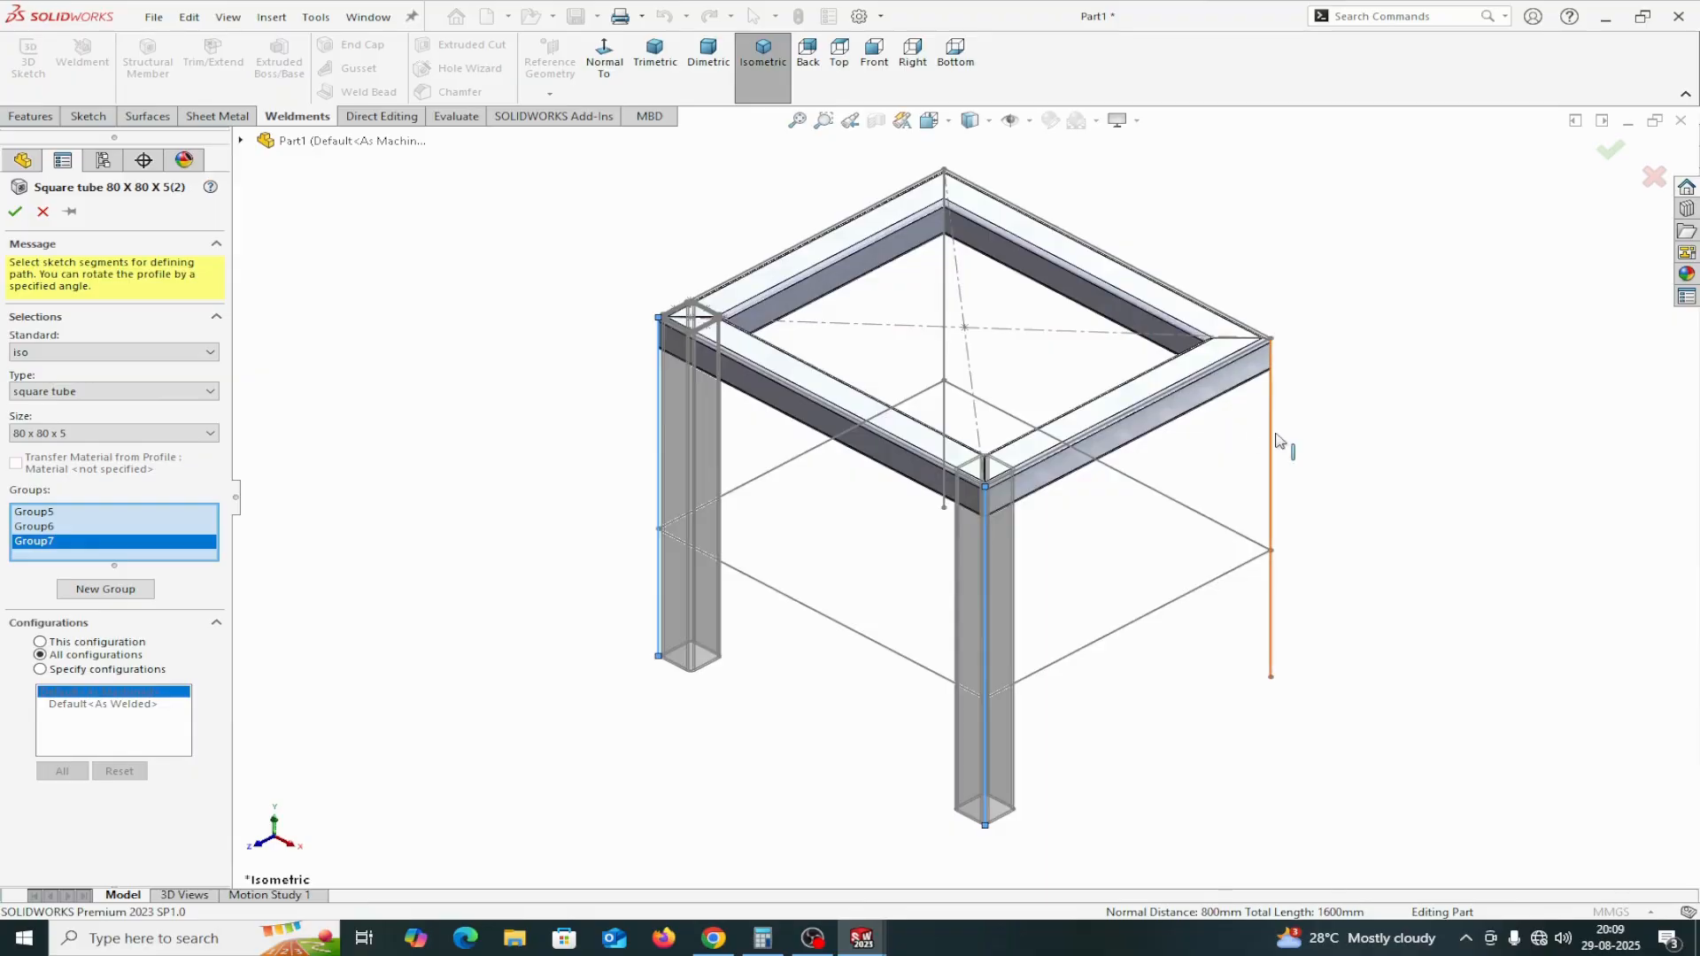
{"action": "left_click", "coordinate": [1273, 438]}
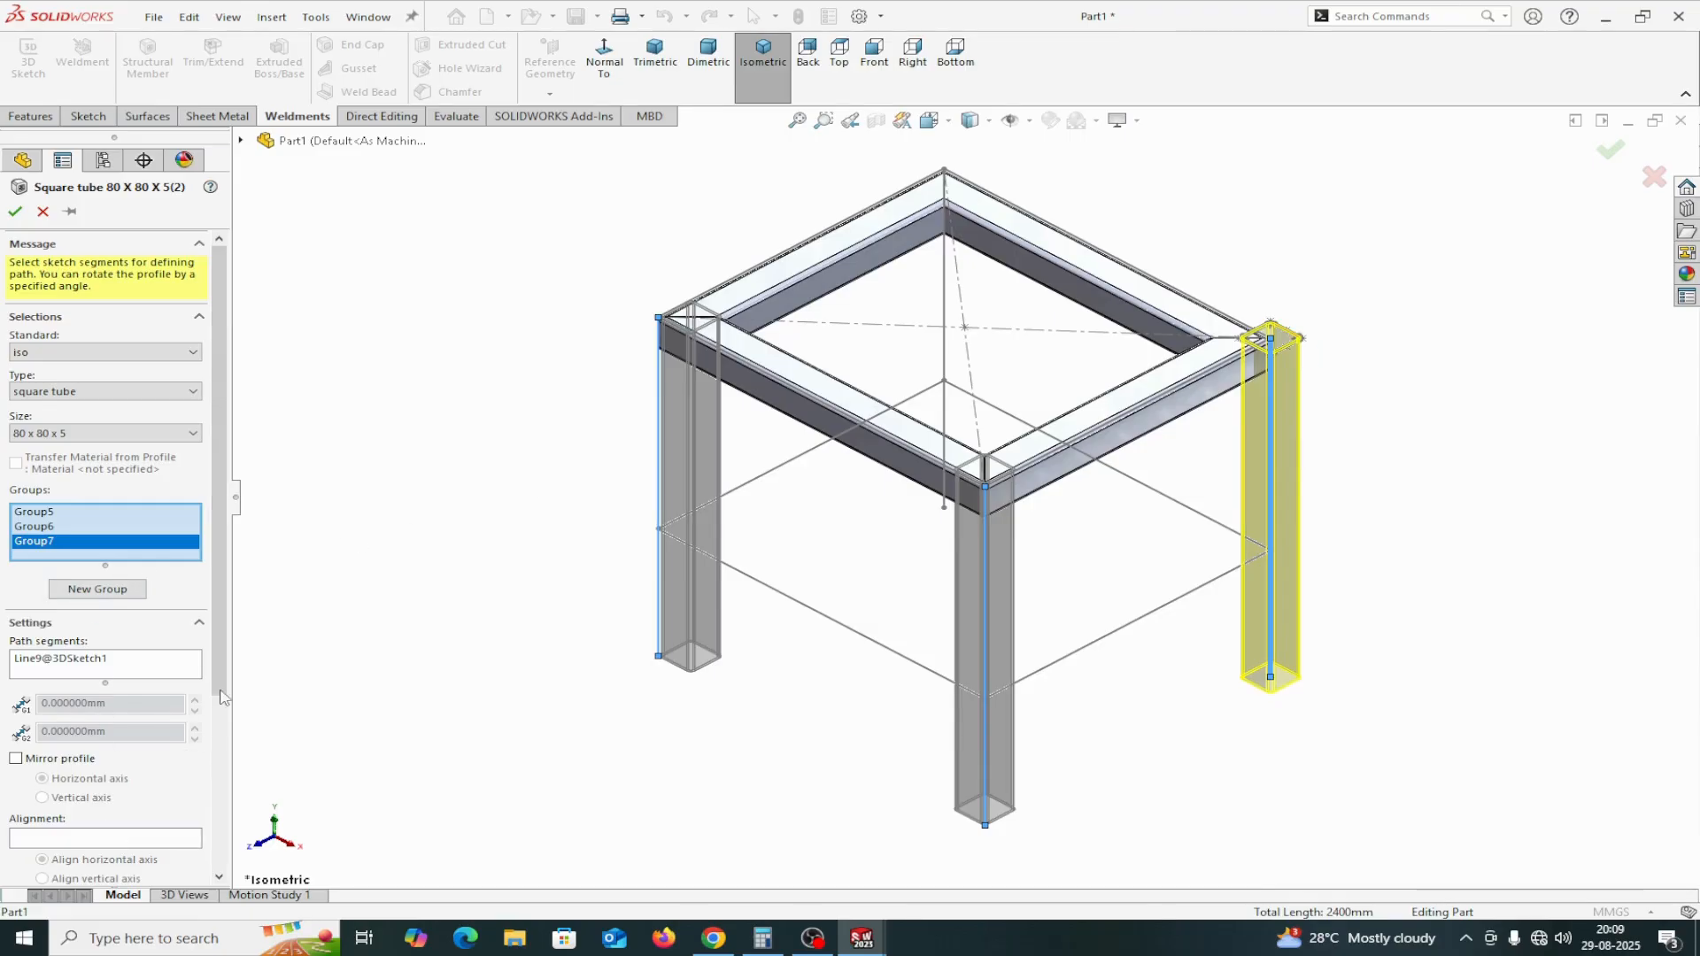
{"action": "scroll", "coordinate": [214, 719], "scroll_direction": "down", "scroll_amount": 2}
{"action": "left_click", "coordinate": [98, 781]}
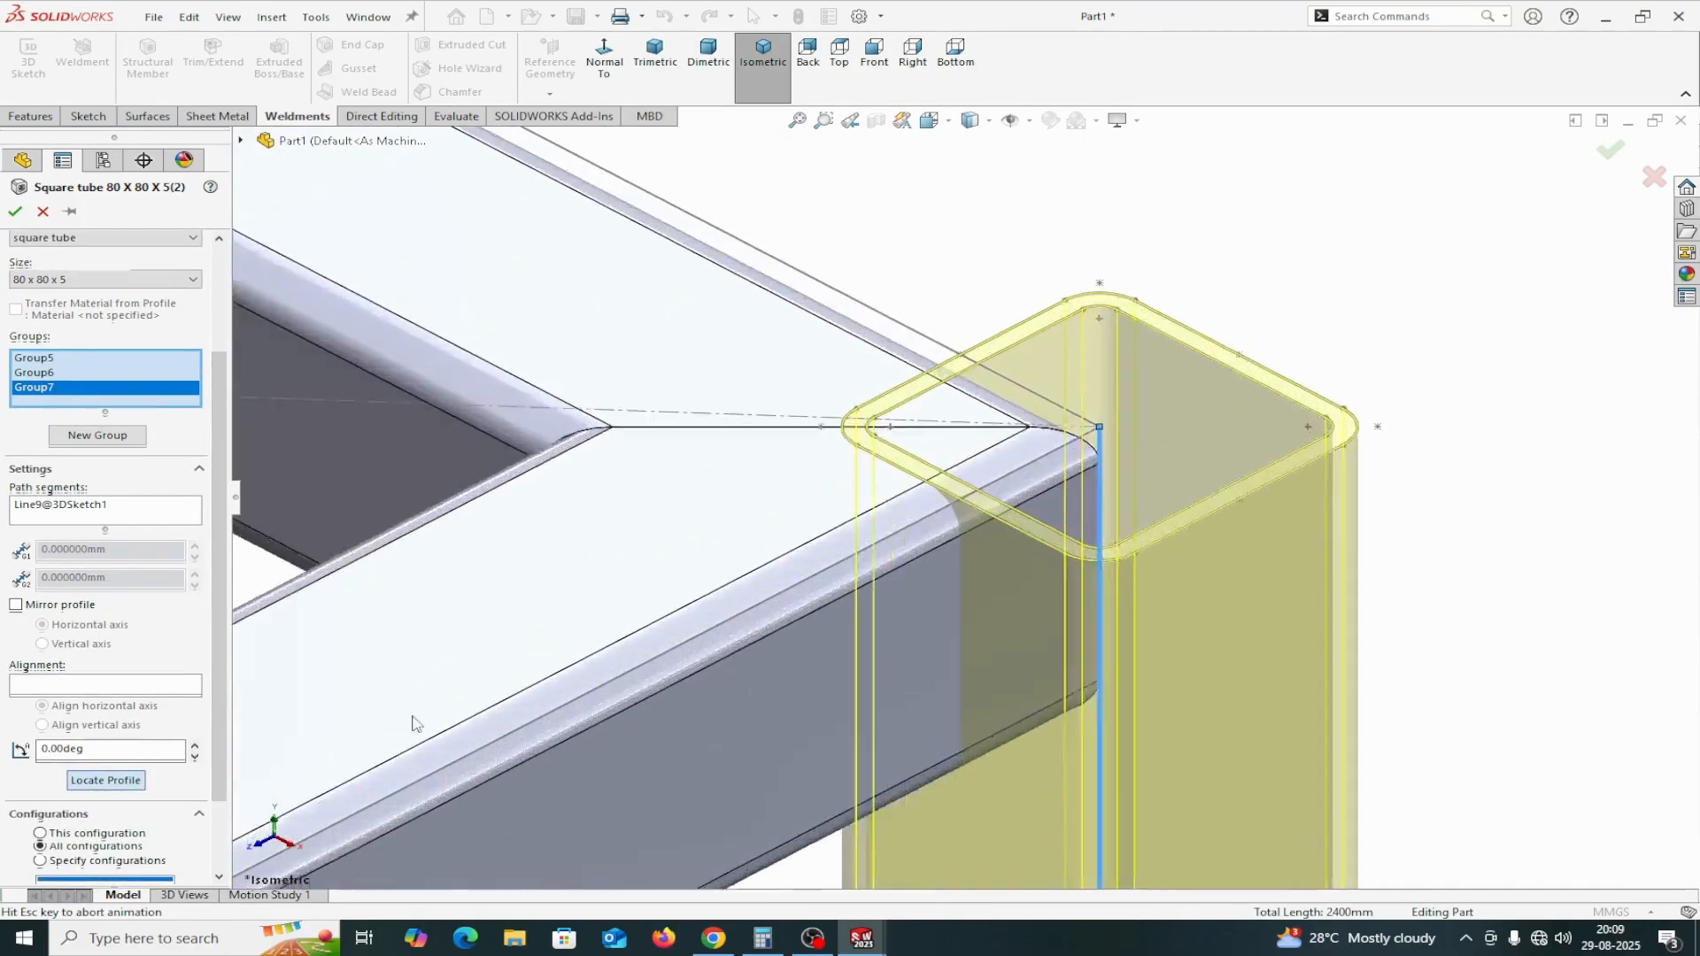
{"action": "left_click", "coordinate": [1436, 497]}
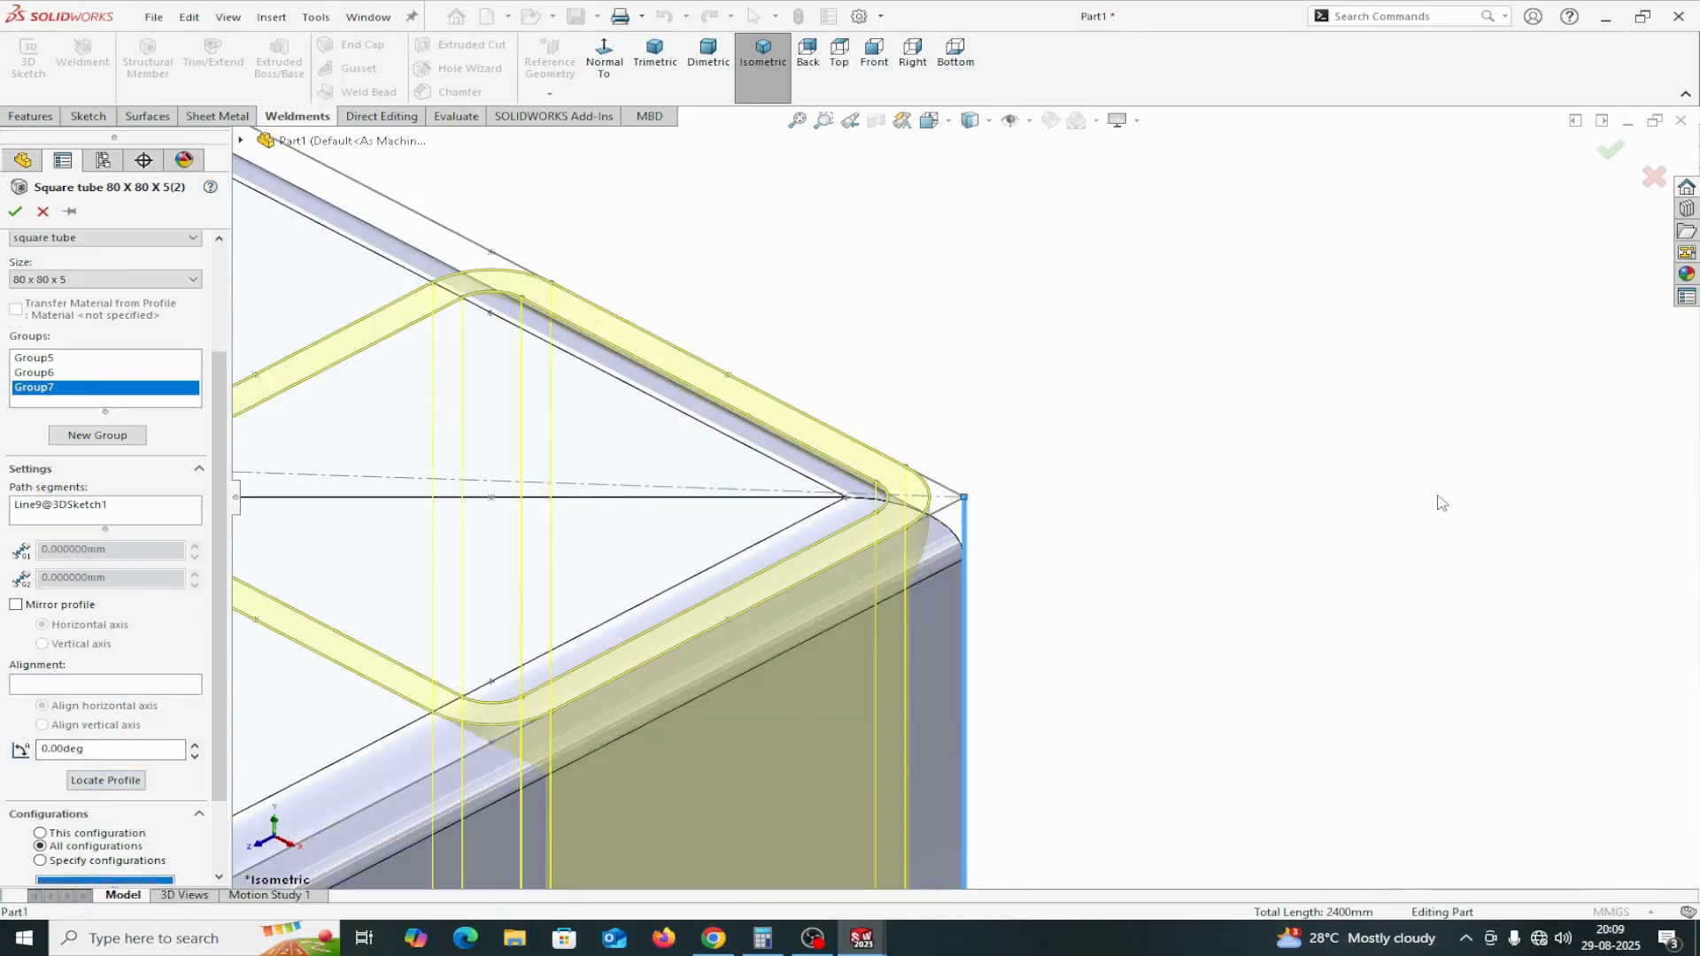
Add the rear vertical leg line as a fourth group, locate its profile by the outer corner, and create the leg members
{"action": "left_click", "coordinate": [122, 438]}
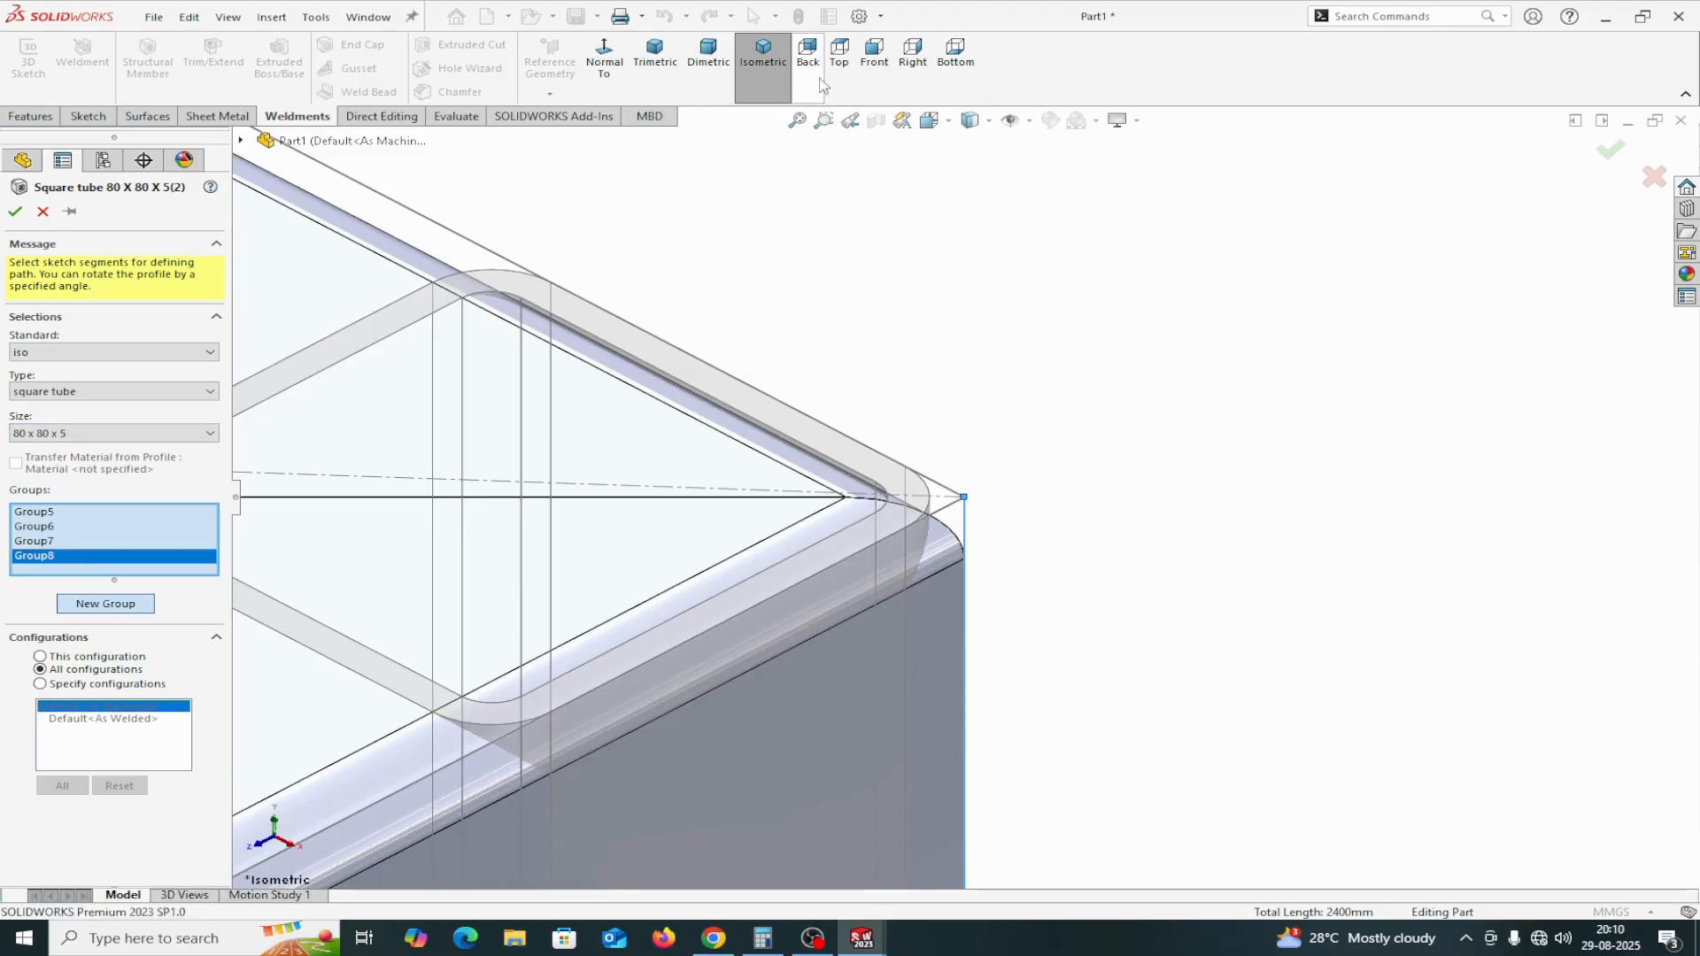
{"action": "left_click", "coordinate": [708, 53]}
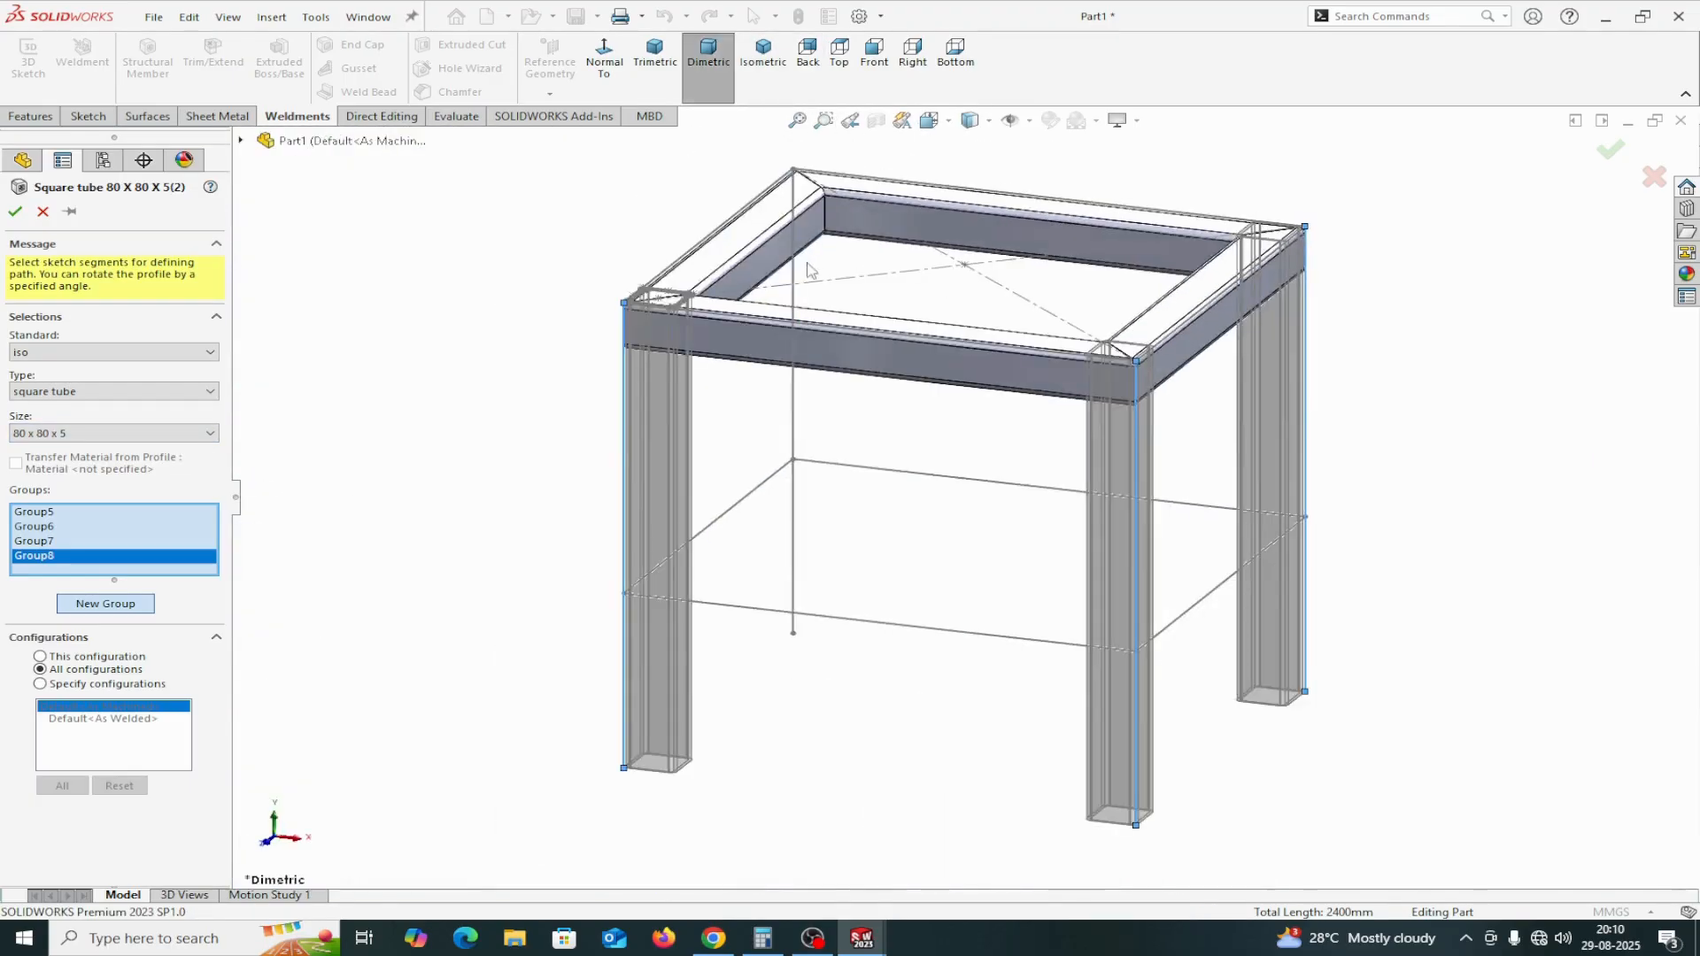
{"action": "left_click", "coordinate": [794, 274]}
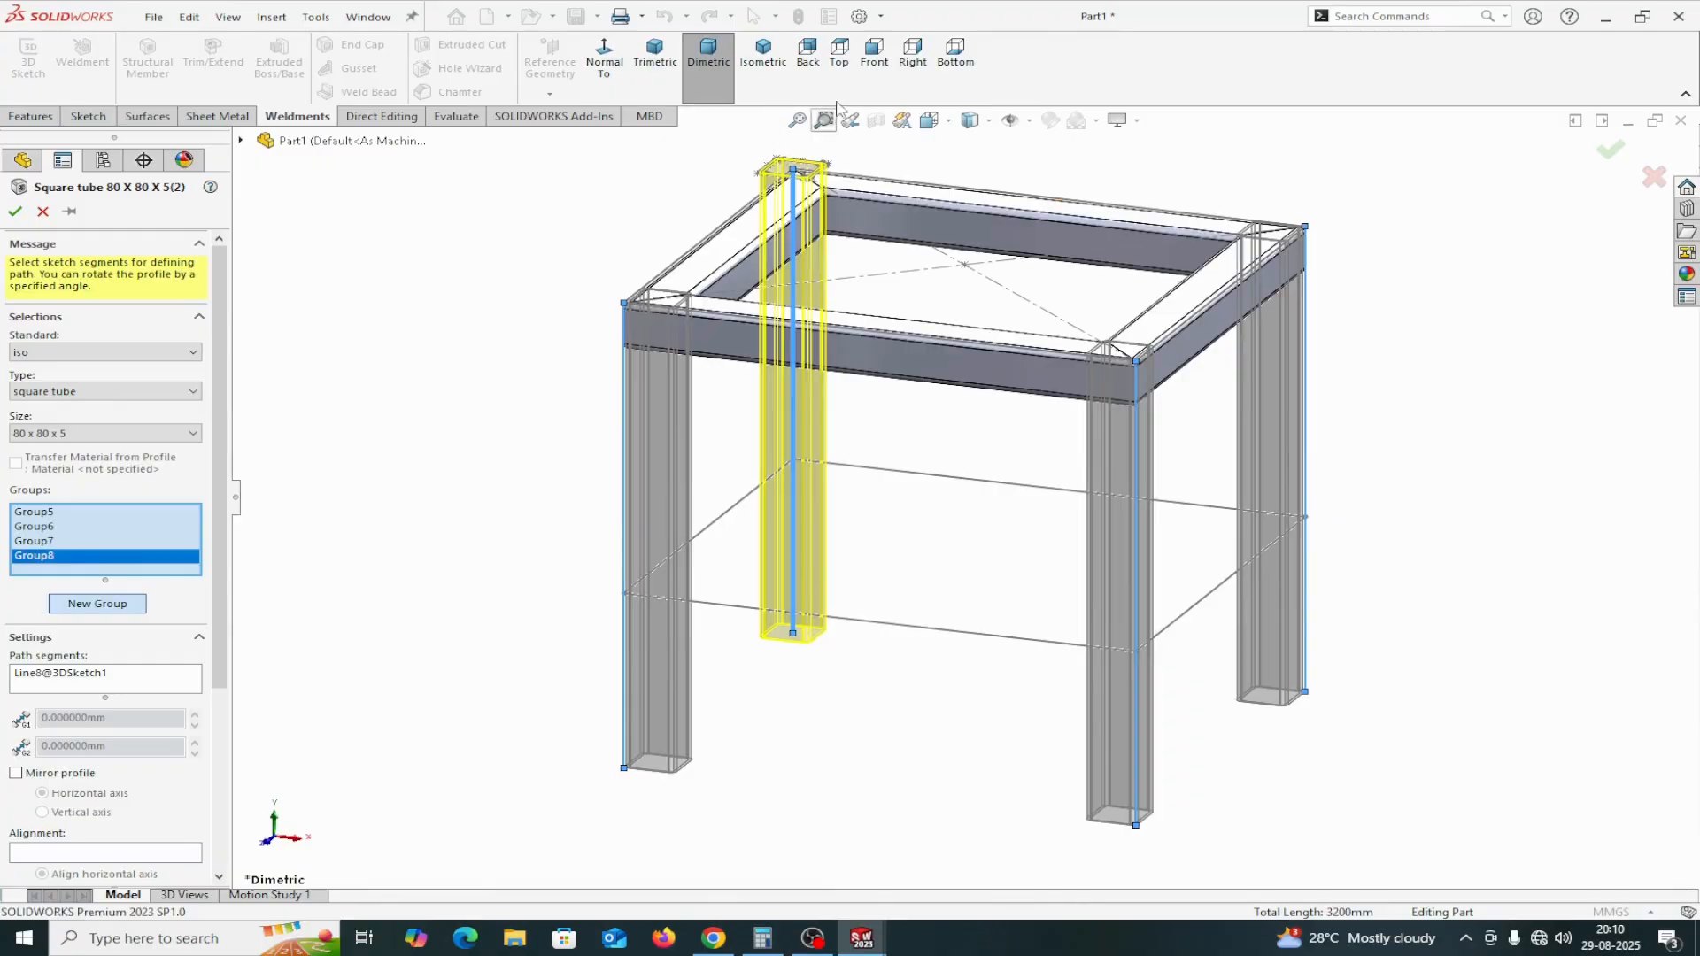
{"action": "left_click", "coordinate": [839, 55]}
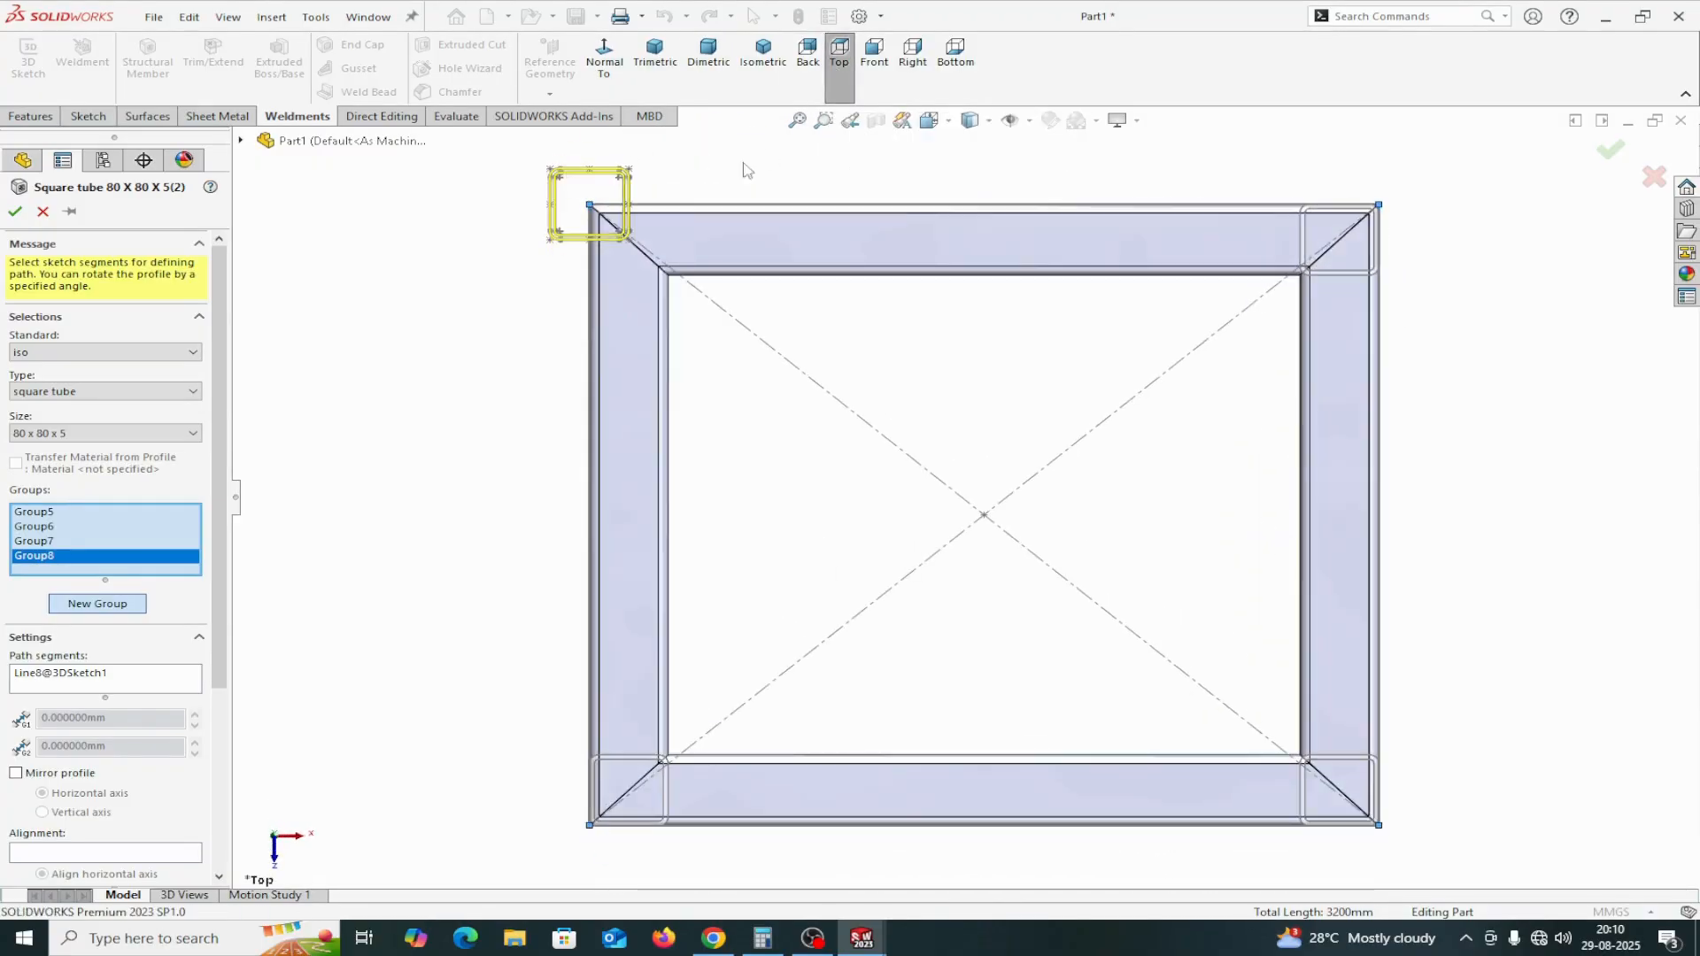
{"action": "scroll", "coordinate": [222, 673], "scroll_direction": "down", "scroll_amount": 5}
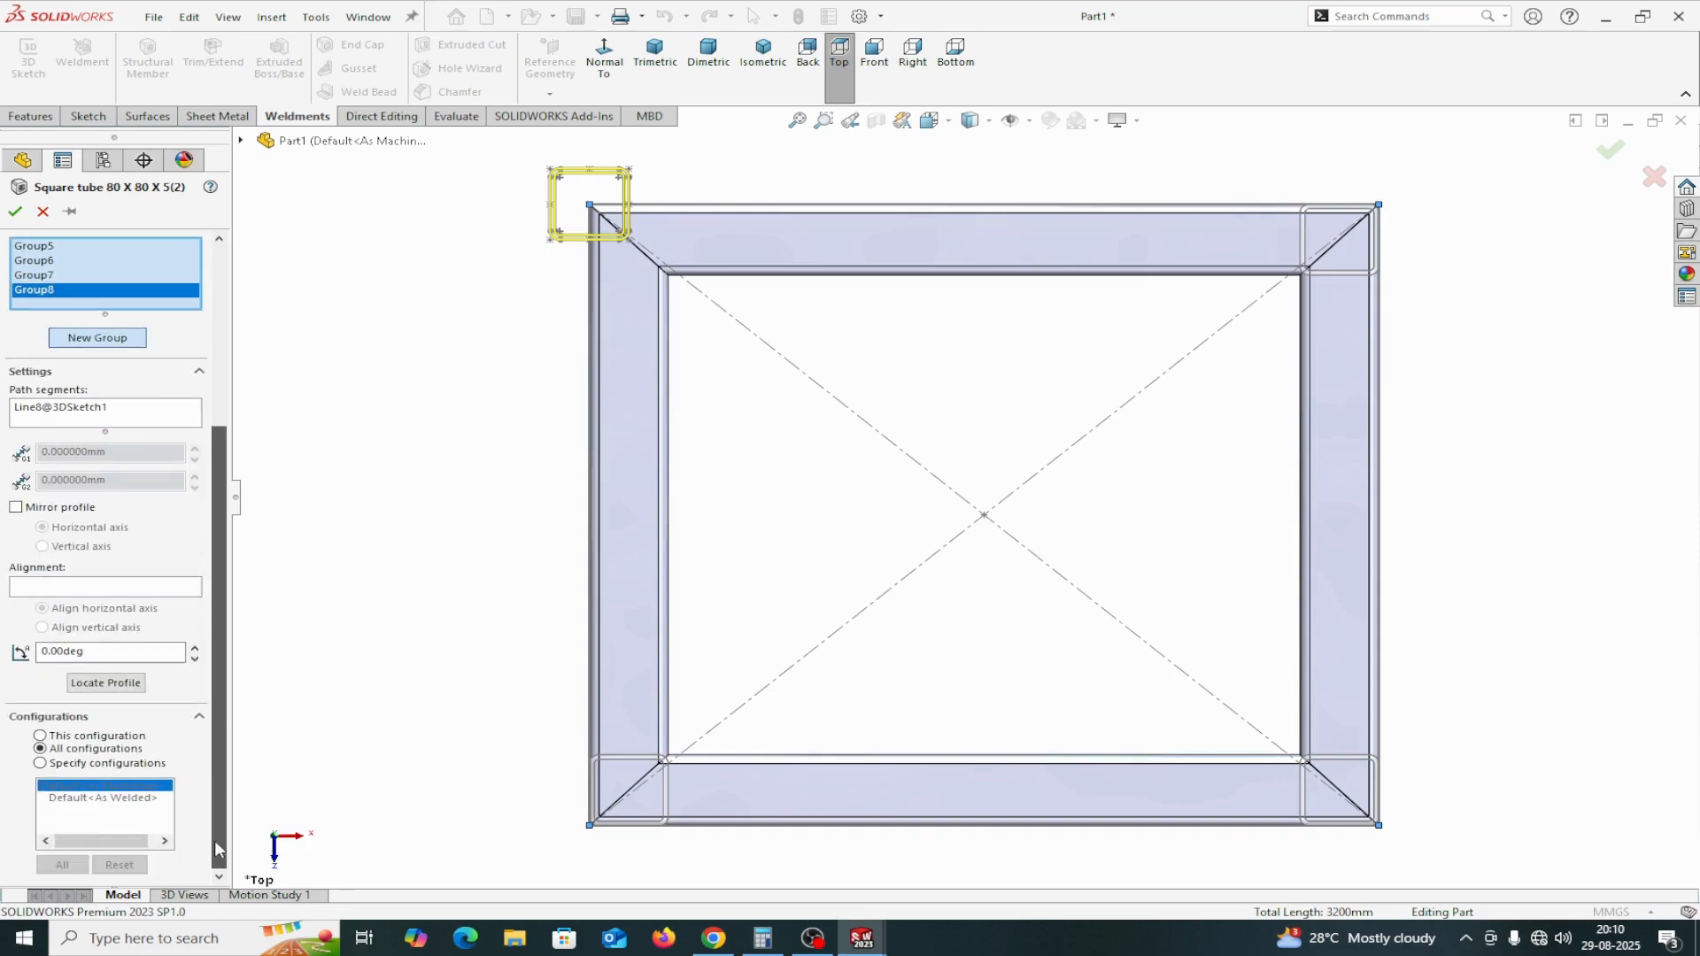
{"action": "left_click", "coordinate": [106, 682]}
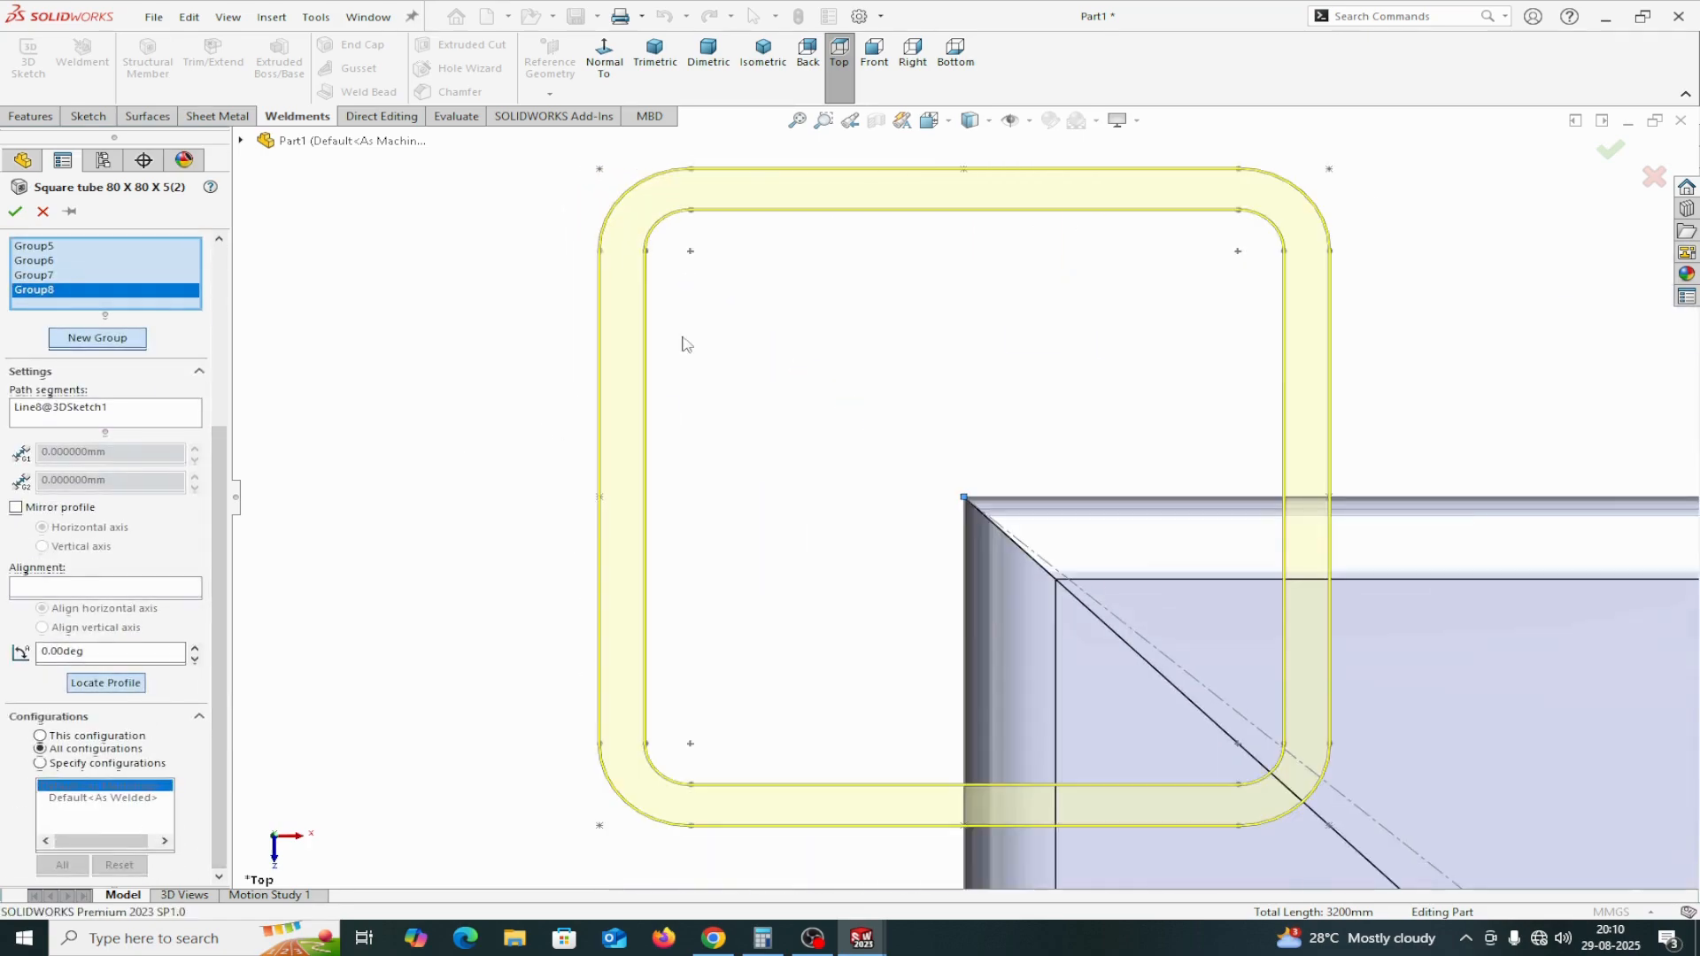
{"action": "left_click", "coordinate": [599, 170]}
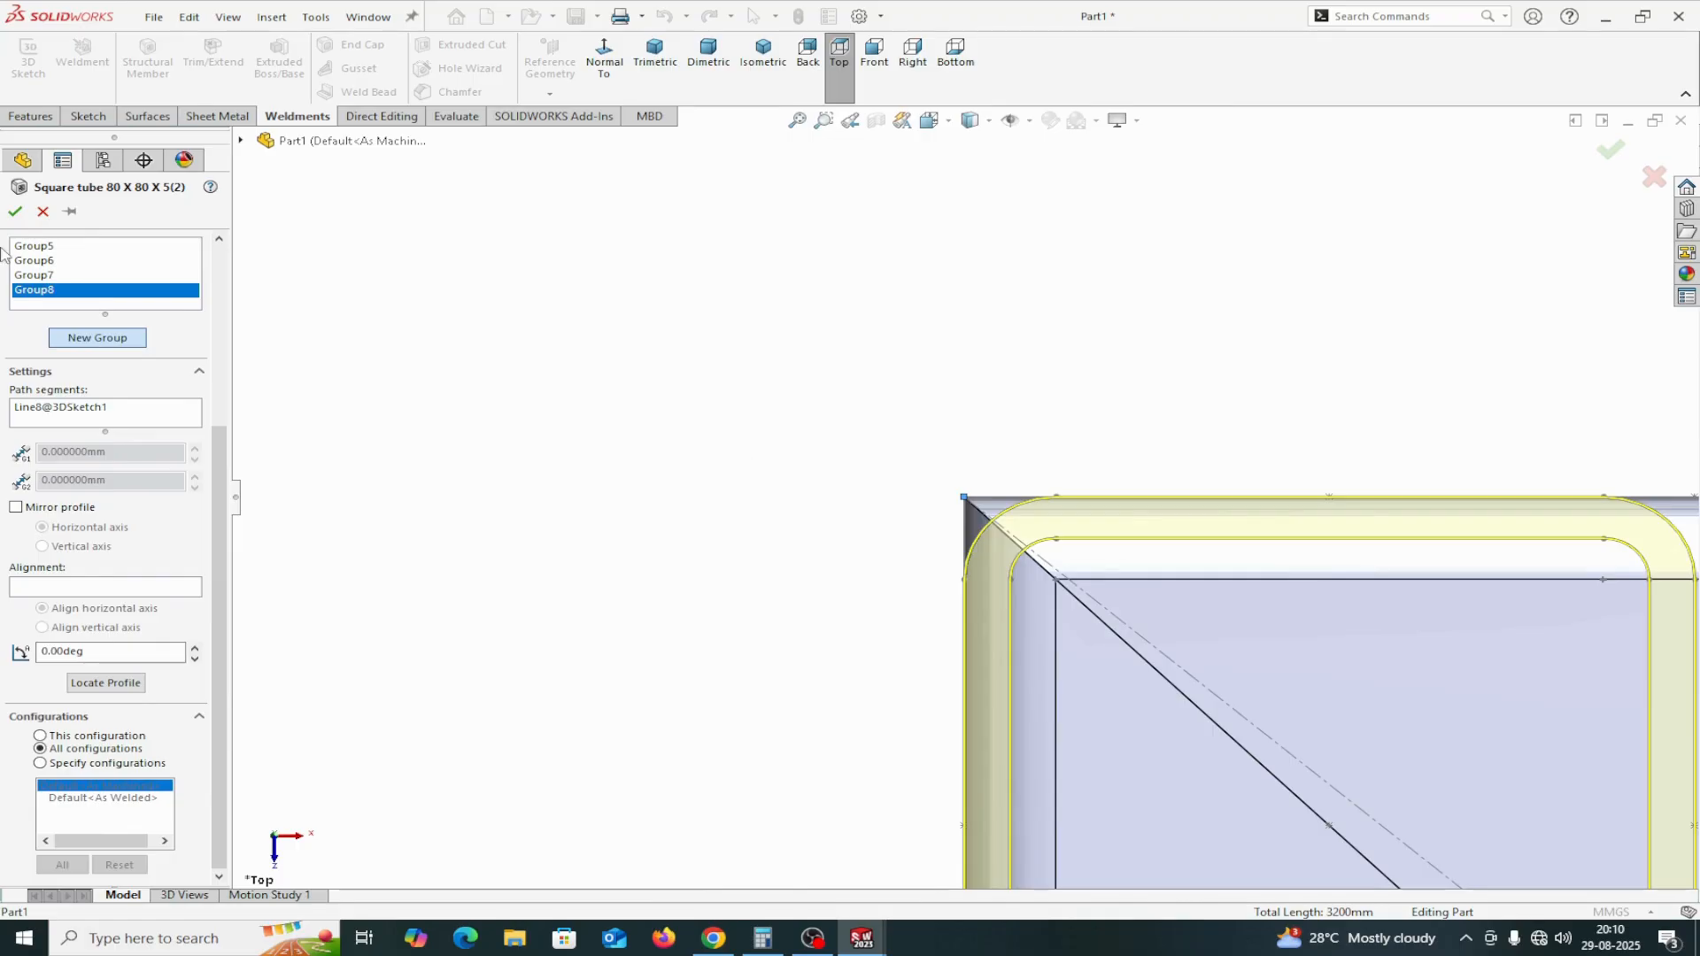
{"action": "left_click", "coordinate": [15, 211]}
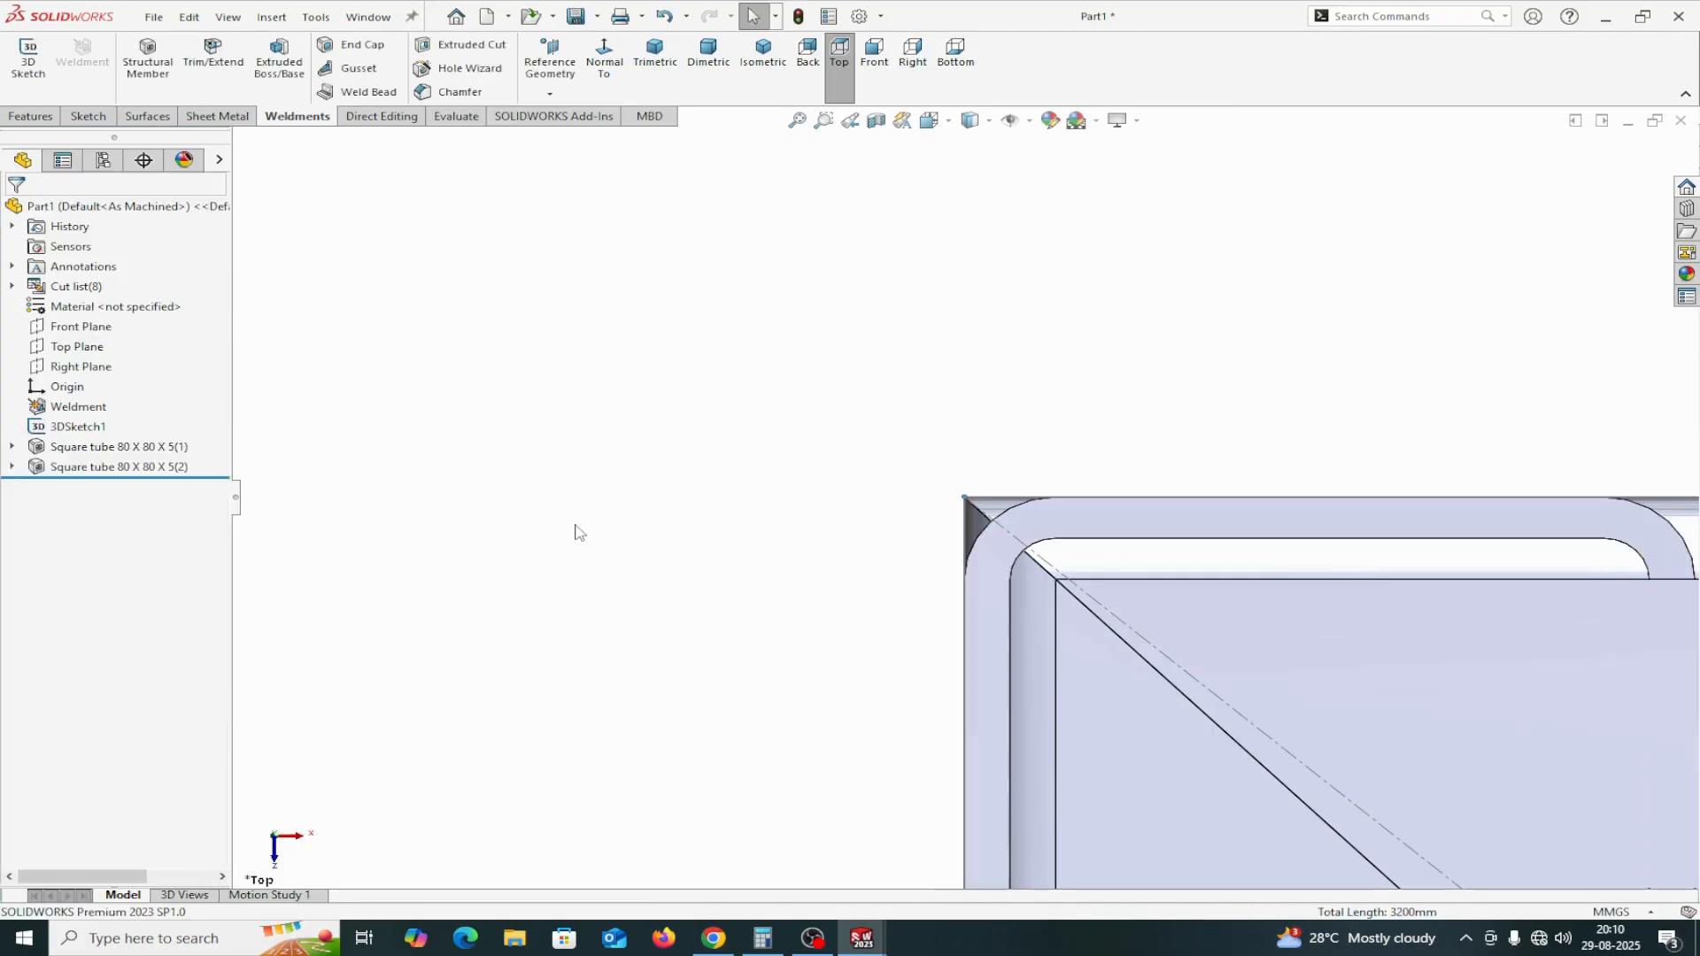
Start a Trim/Extend with the End Trim corner type and select all four legs as the bodies to trim
{"action": "left_click", "coordinate": [759, 70]}
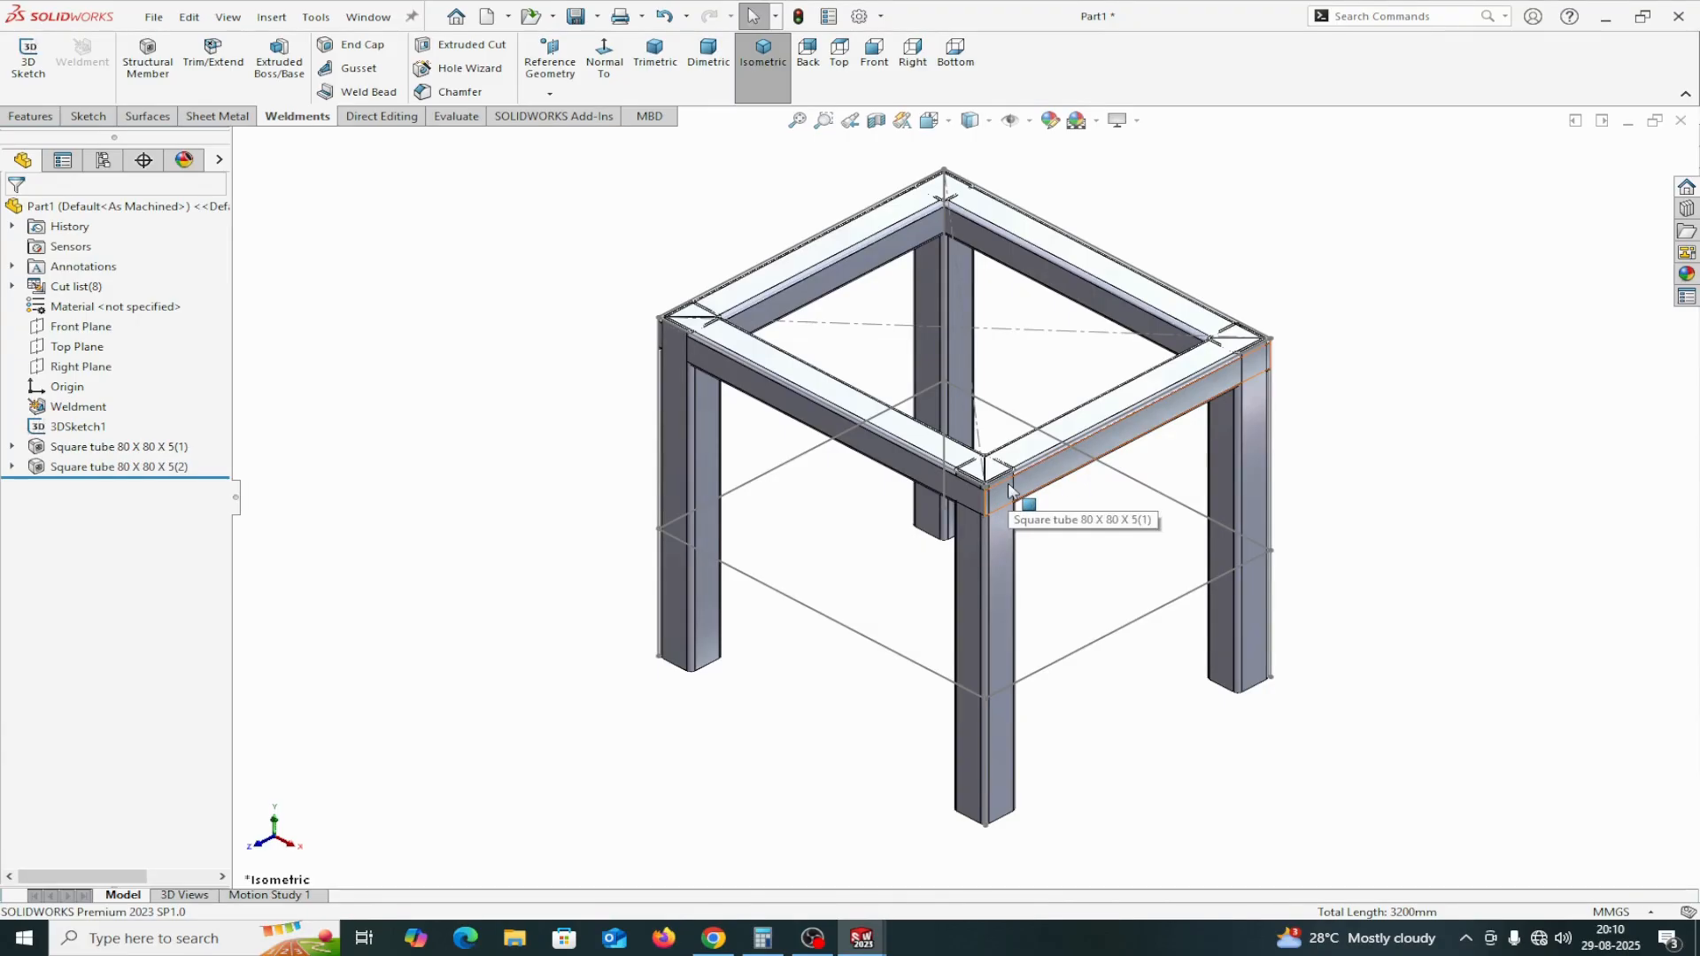
{"action": "left_click", "coordinate": [213, 58]}
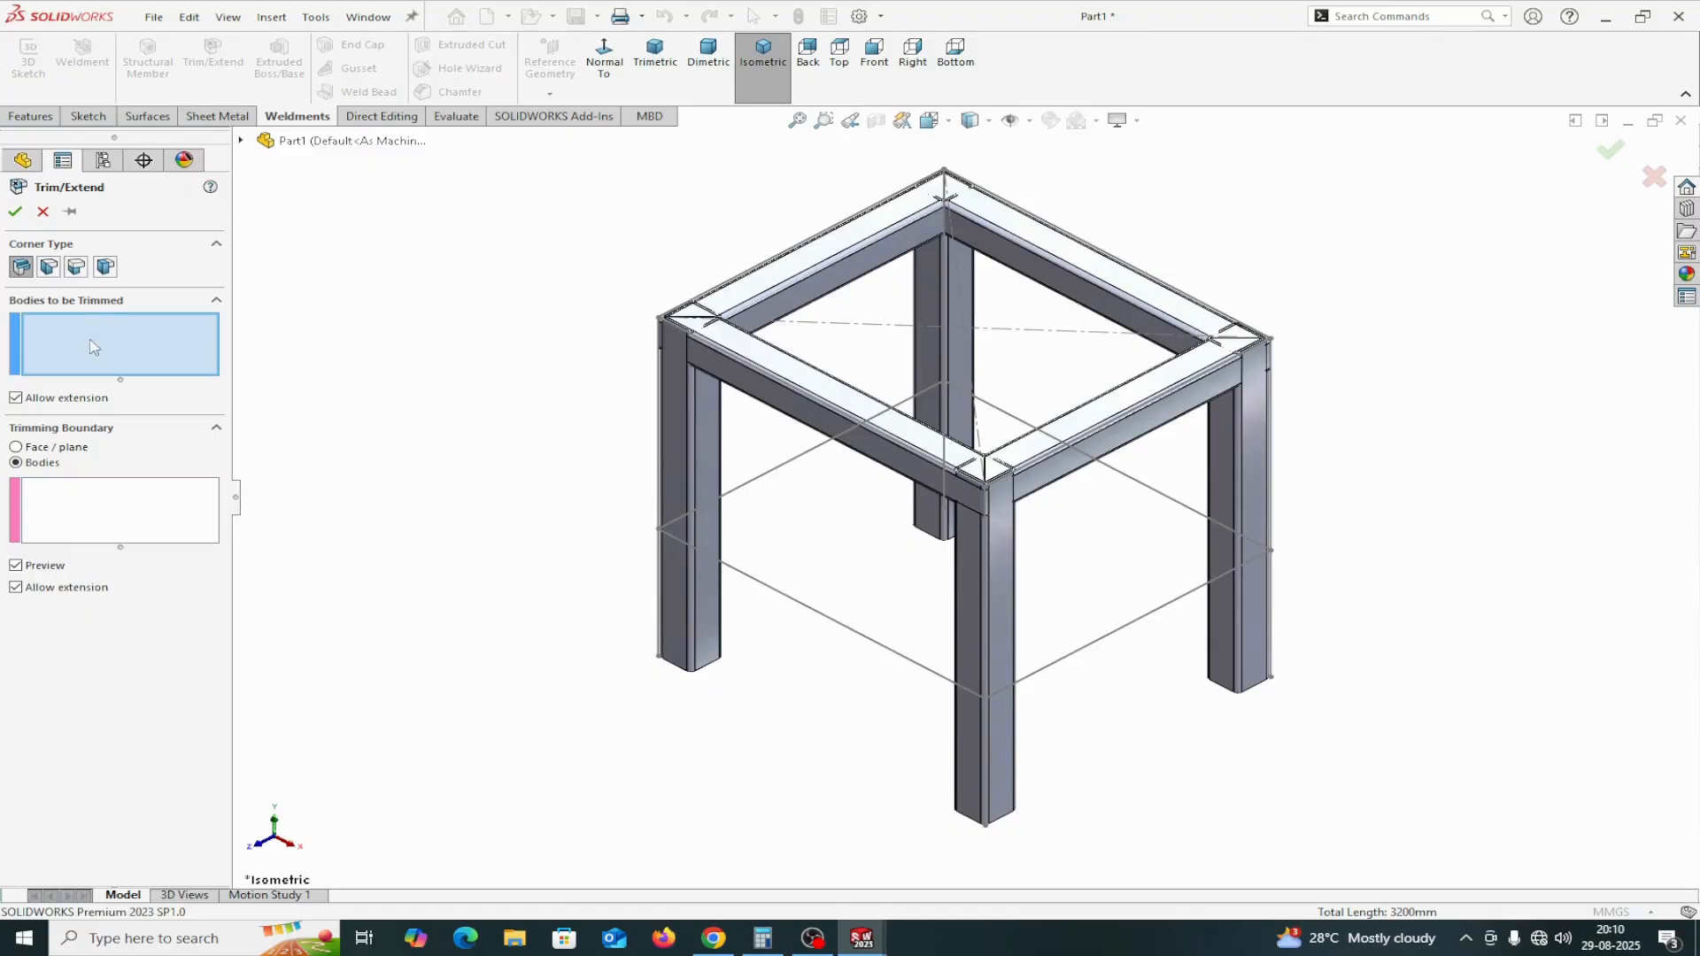
{"action": "left_click", "coordinate": [992, 574]}
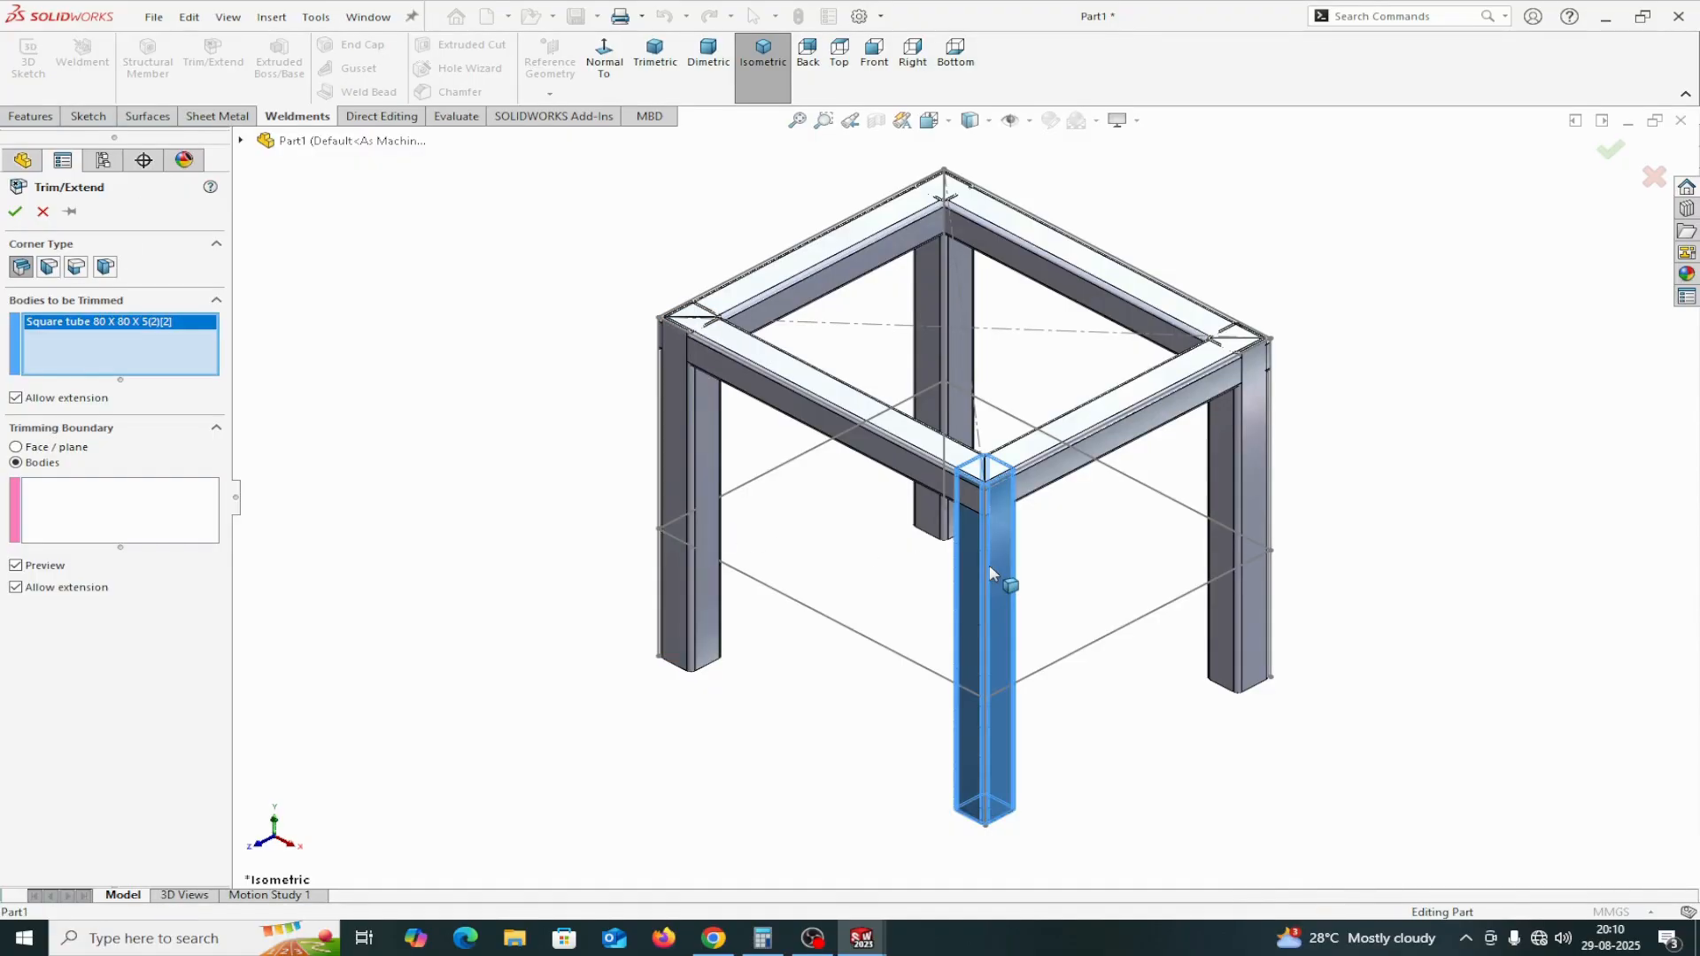
{"action": "left_click", "coordinate": [709, 498]}
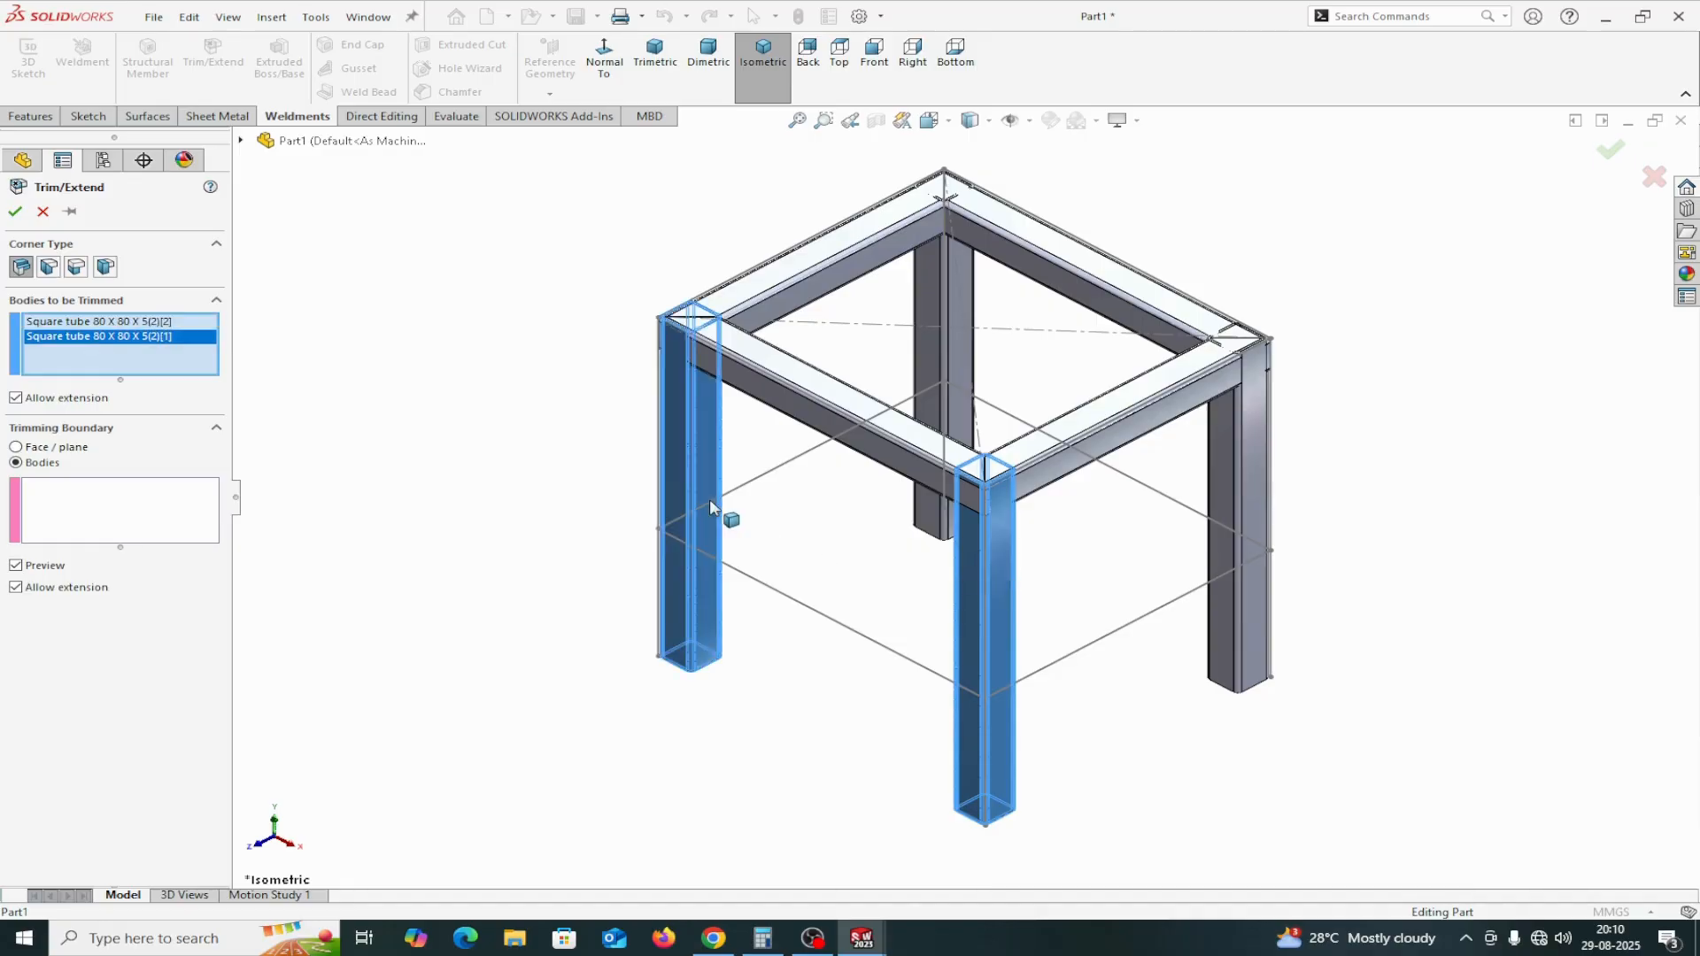
{"action": "left_click", "coordinate": [938, 289]}
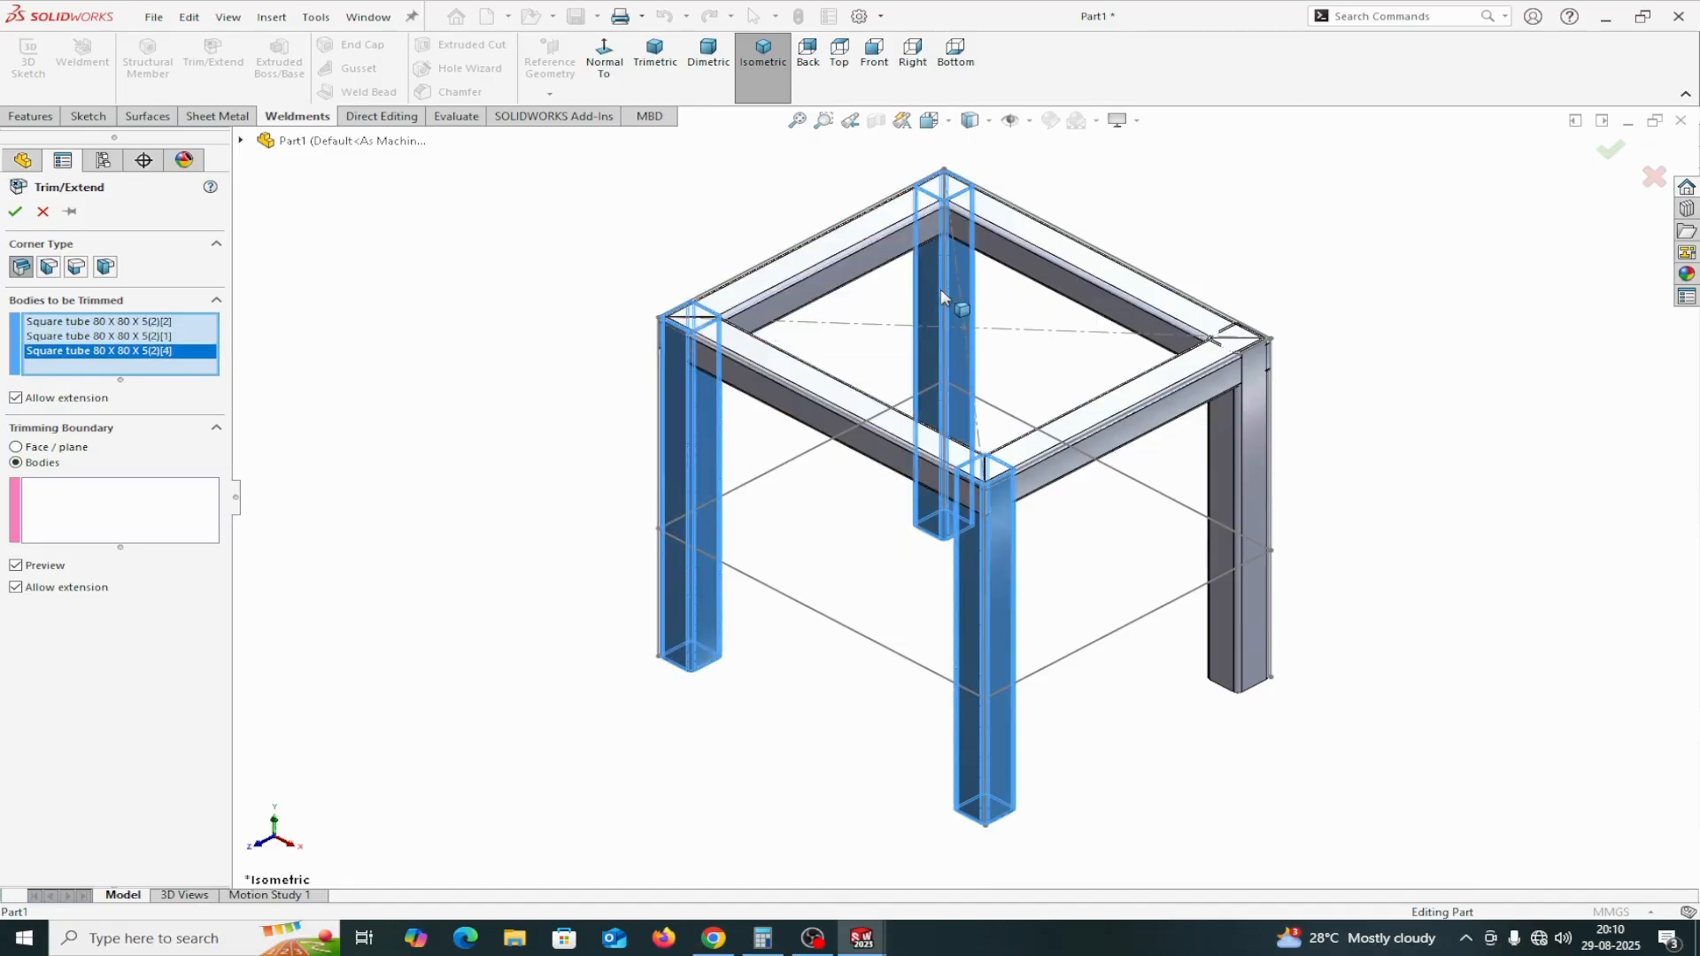
{"action": "left_click", "coordinate": [1252, 459]}
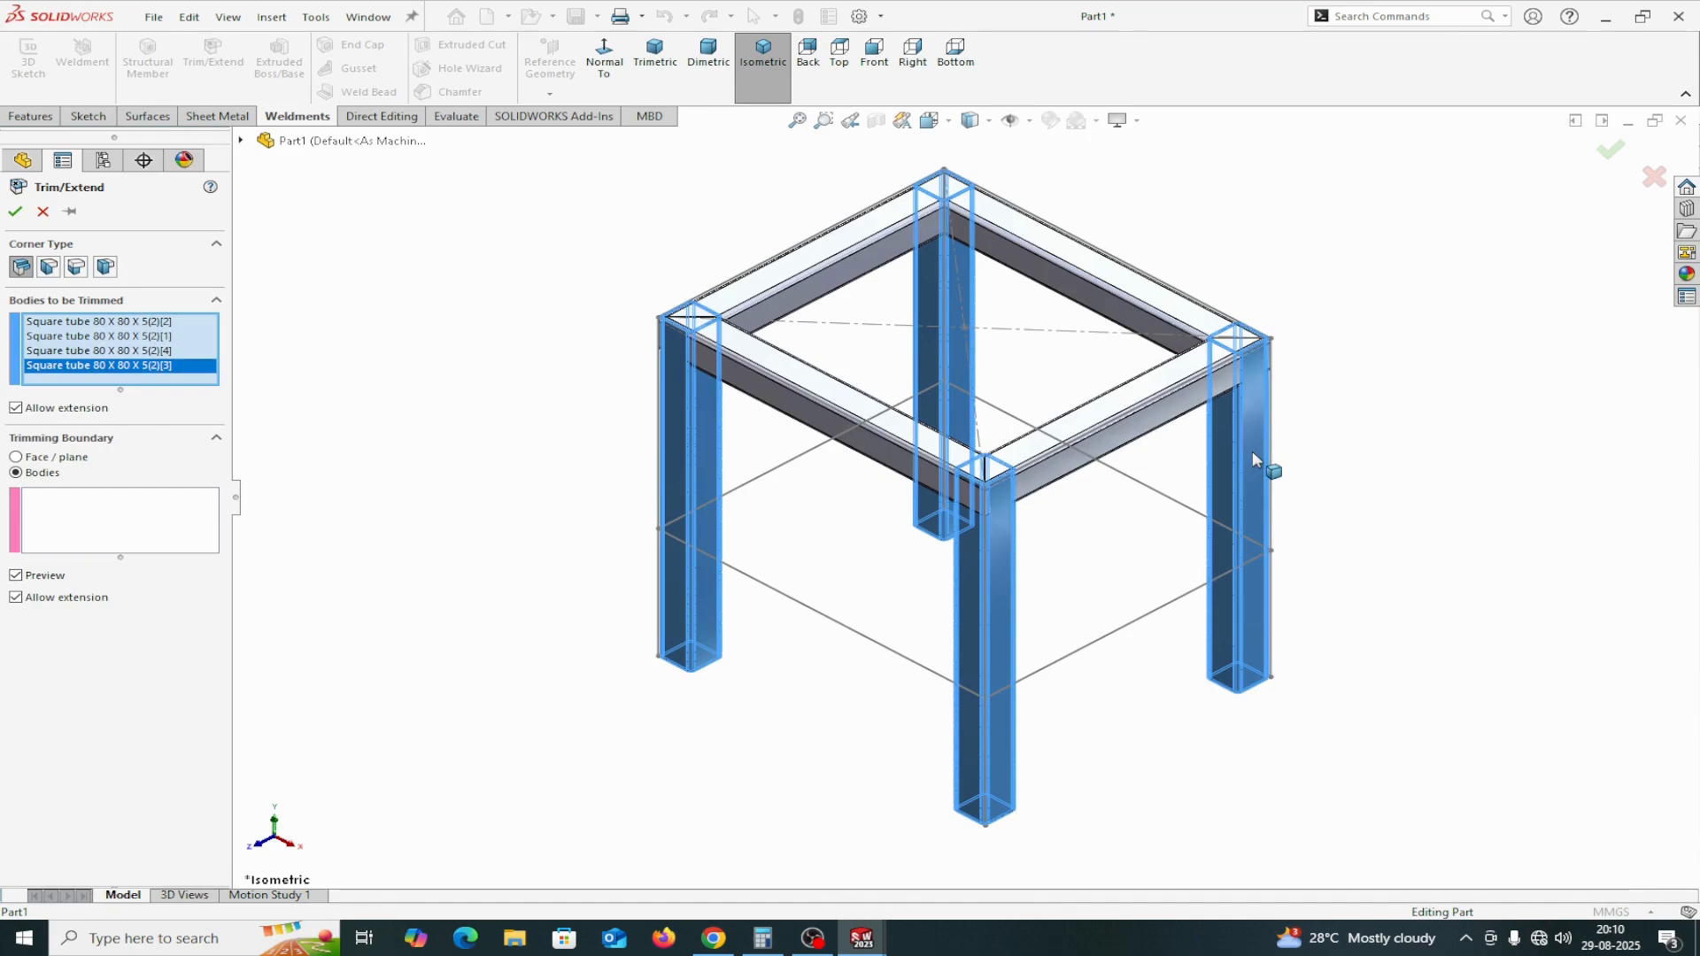
Use the four top frame tubes as trimming boundary bodies, keep the lower leg pieces, and apply the trim
{"action": "left_click", "coordinate": [156, 521]}
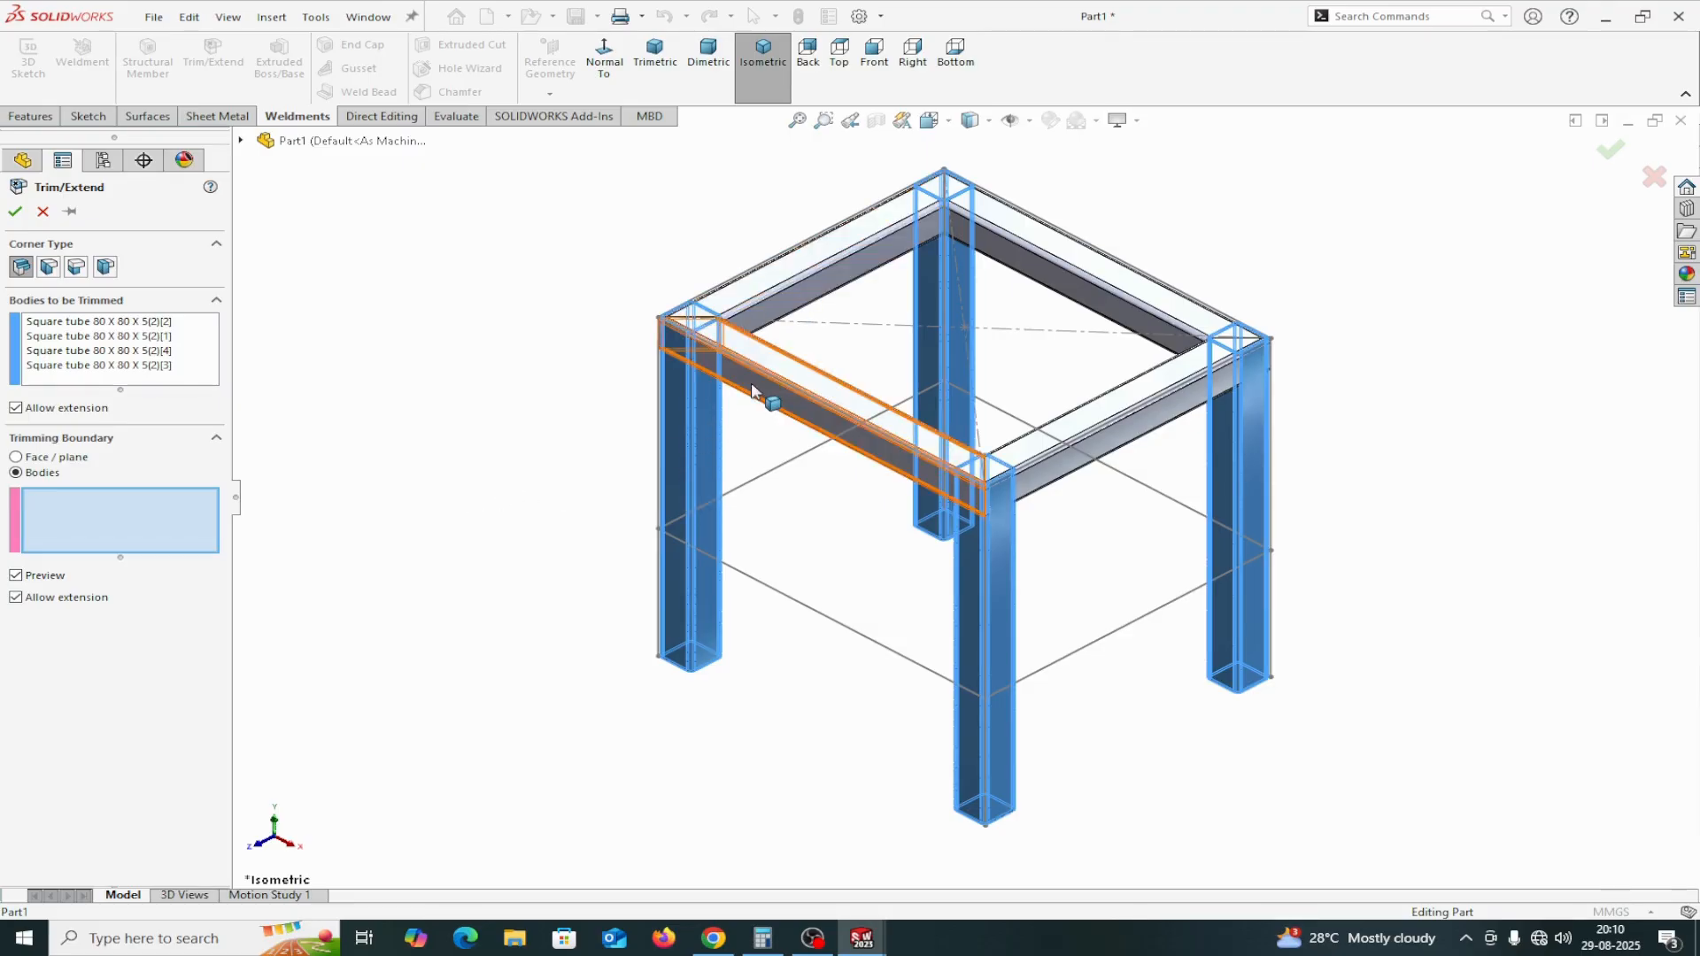
{"action": "left_click", "coordinate": [779, 293]}
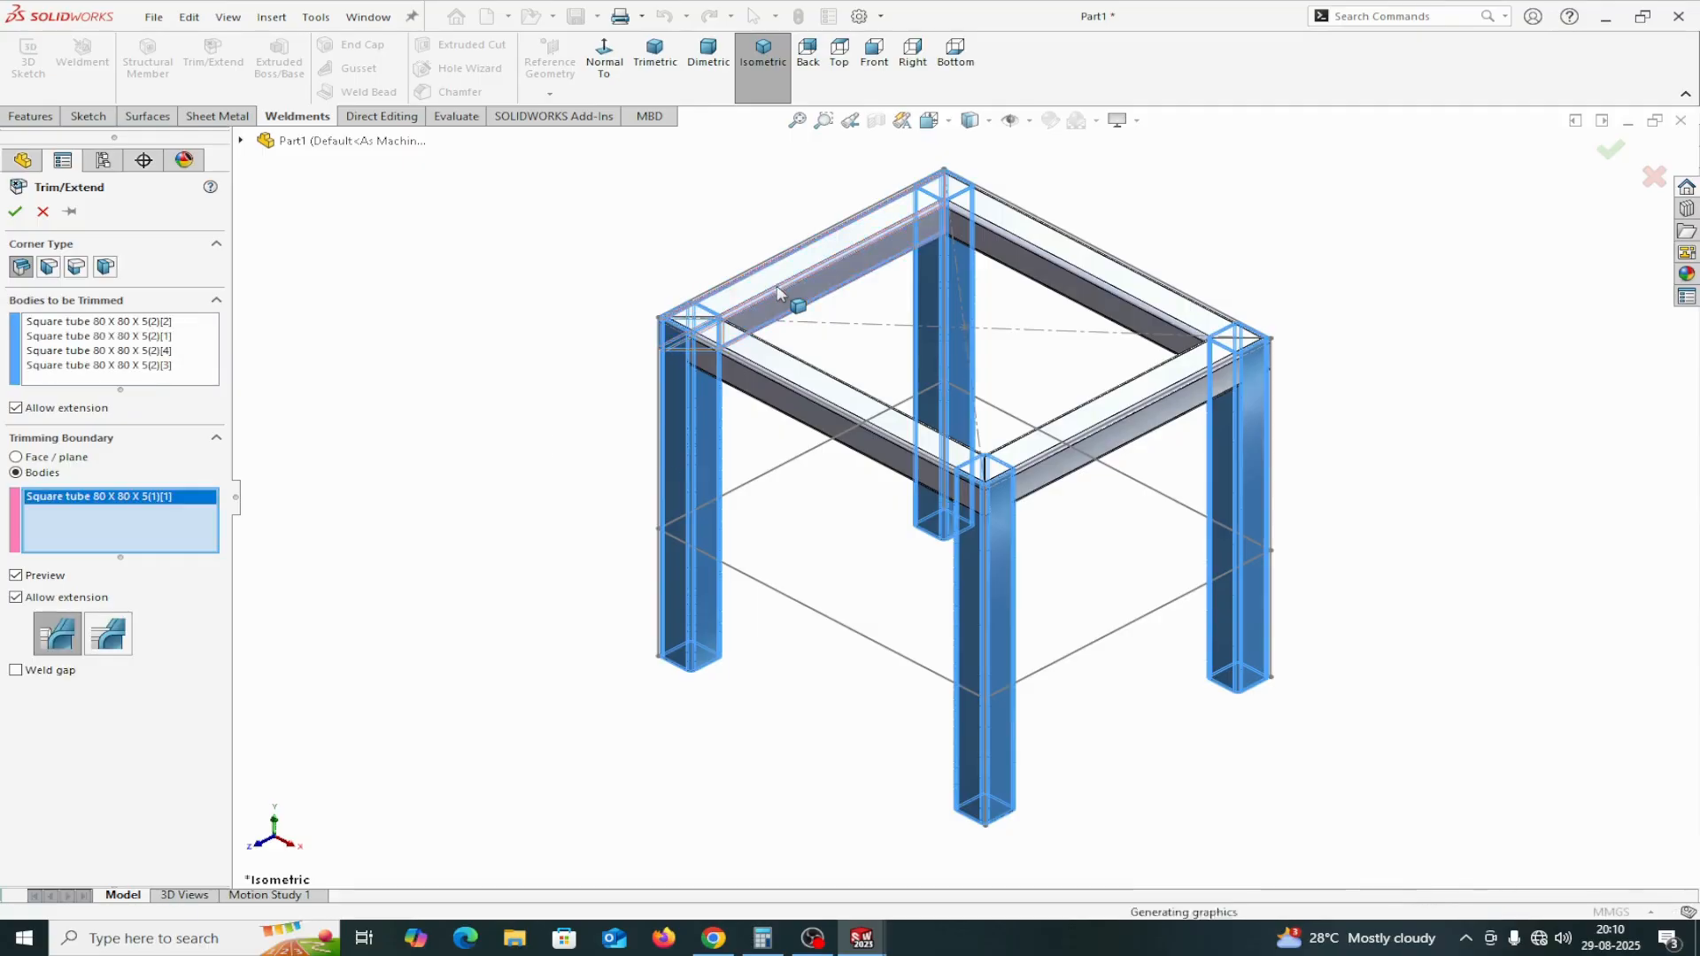
{"action": "left_click", "coordinate": [767, 377]}
{"action": "left_click", "coordinate": [1087, 285]}
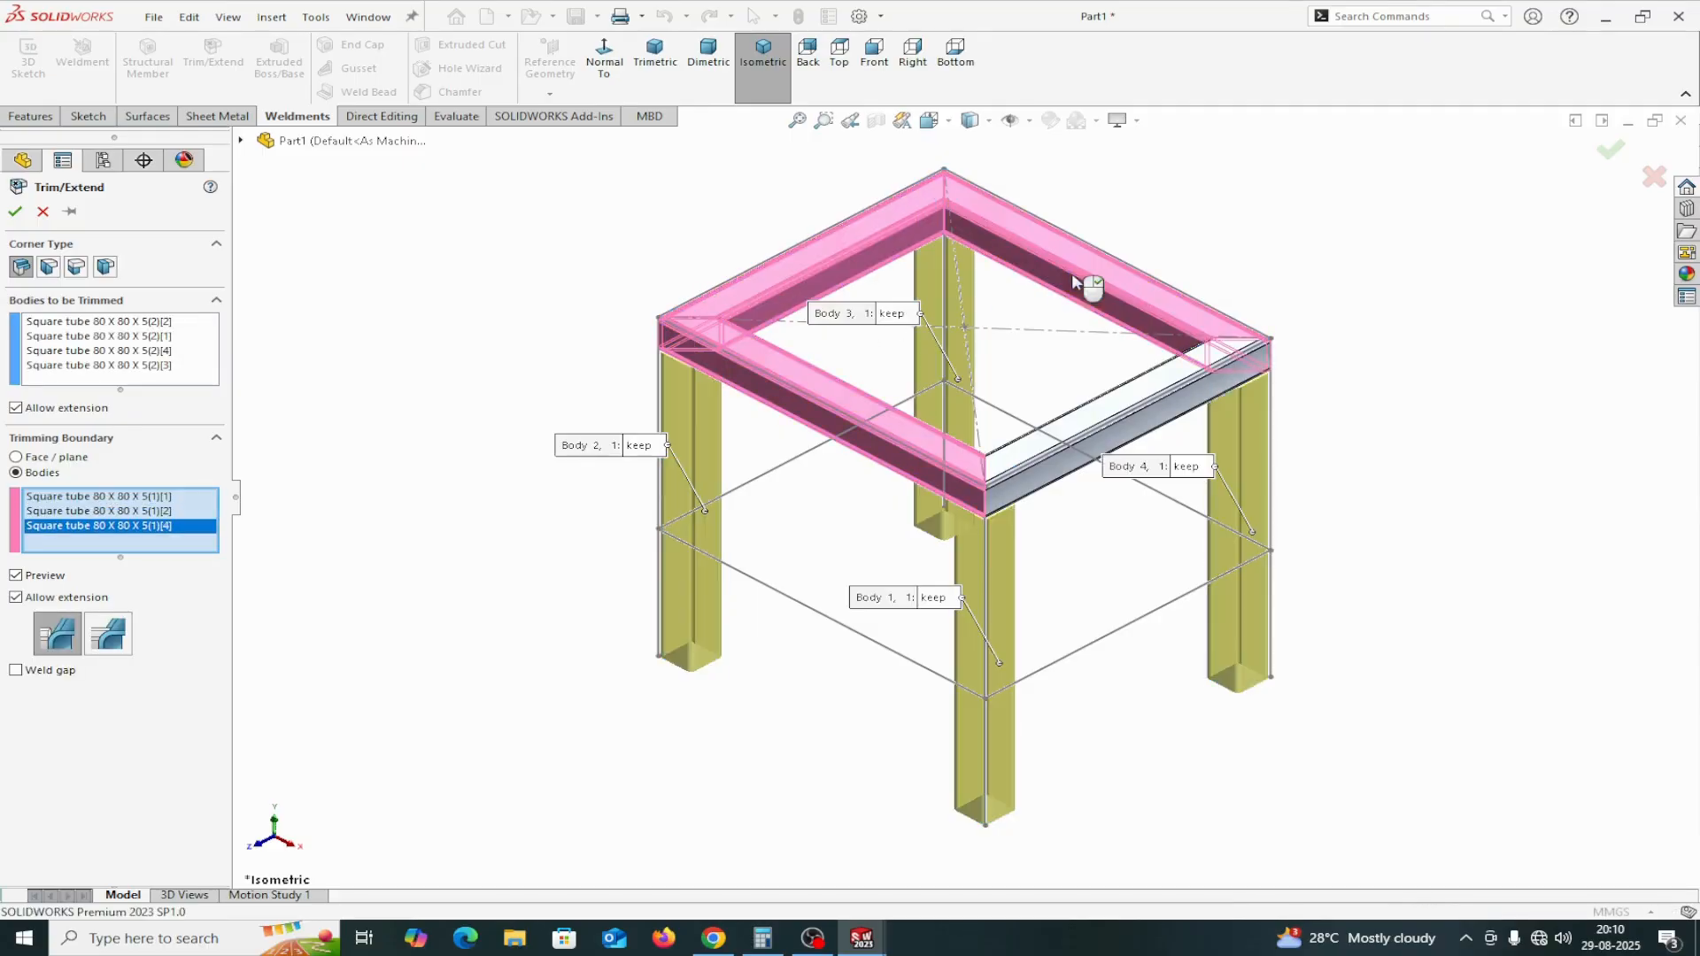
{"action": "left_click", "coordinate": [1093, 411]}
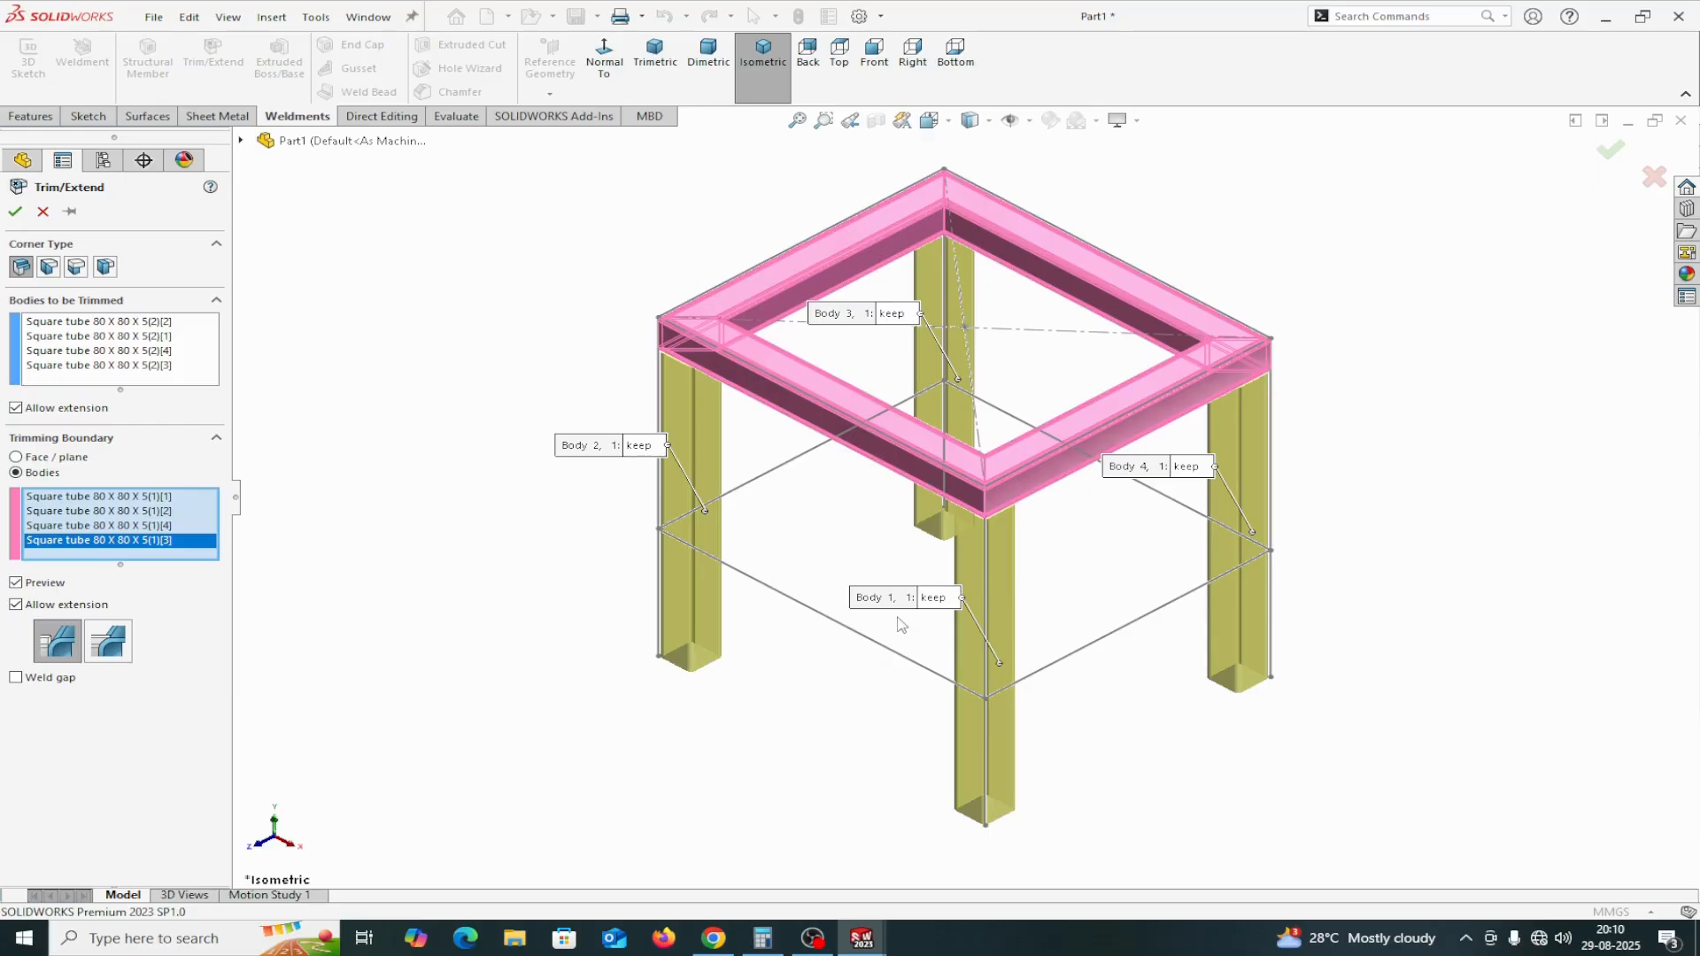
{"action": "left_click_drag", "start_coordinate": [903, 600], "coordinate": [815, 708]}
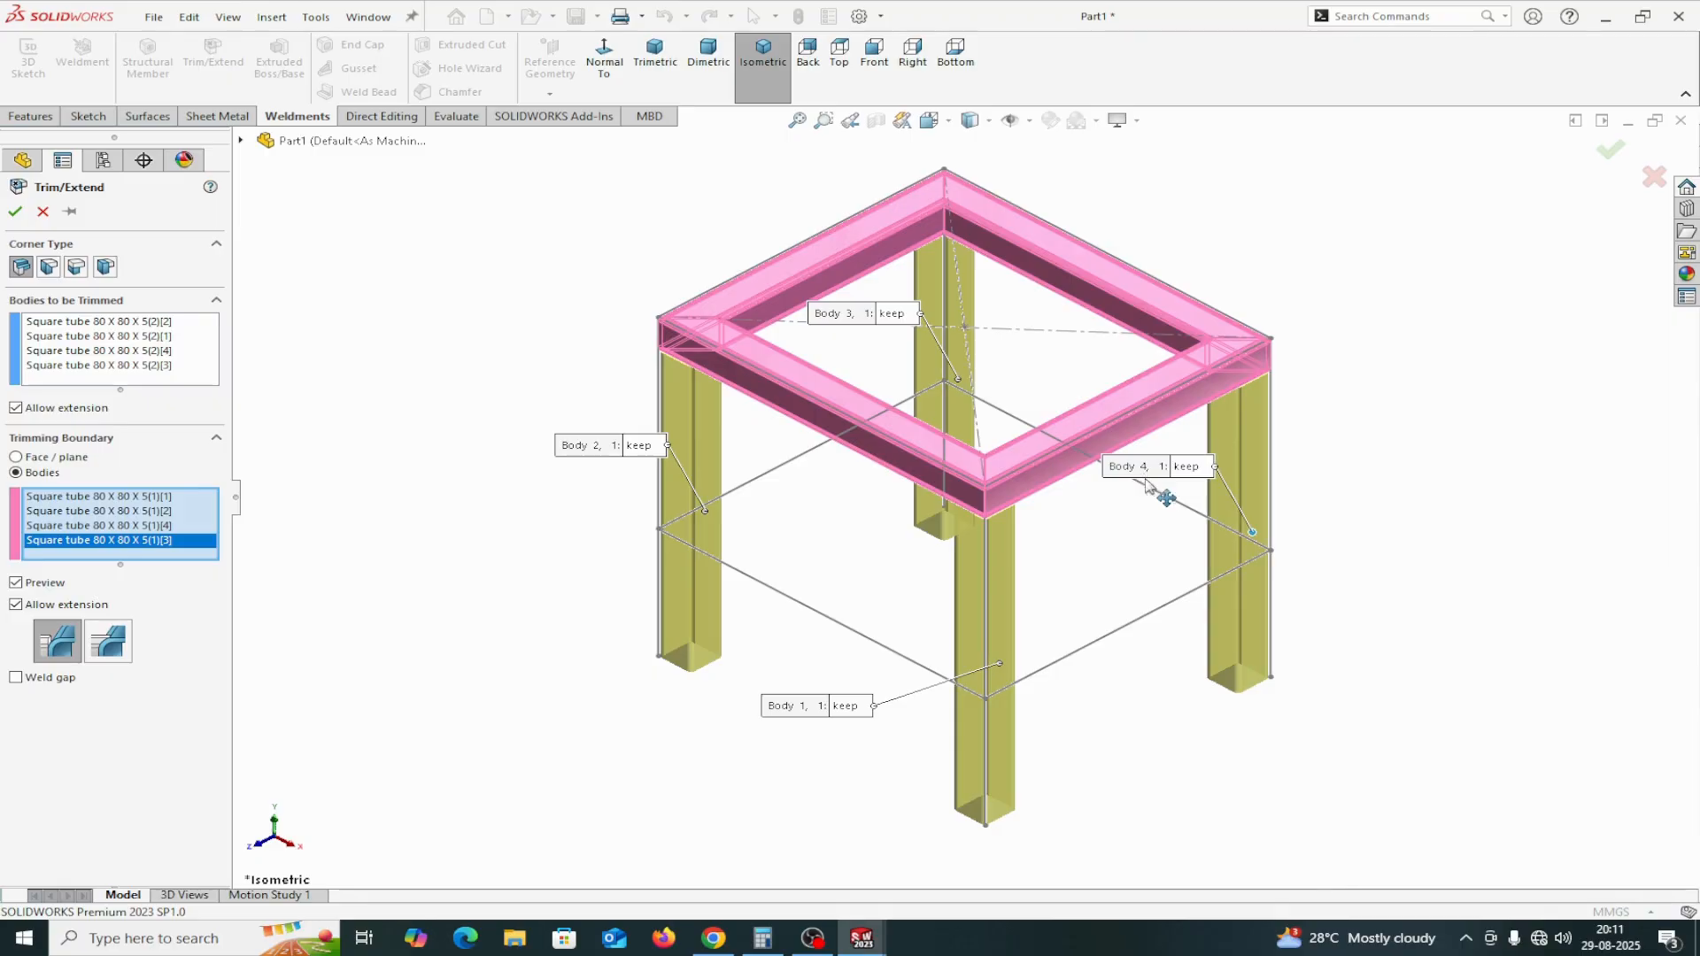
{"action": "left_click_drag", "start_coordinate": [1145, 479], "coordinate": [1162, 673]}
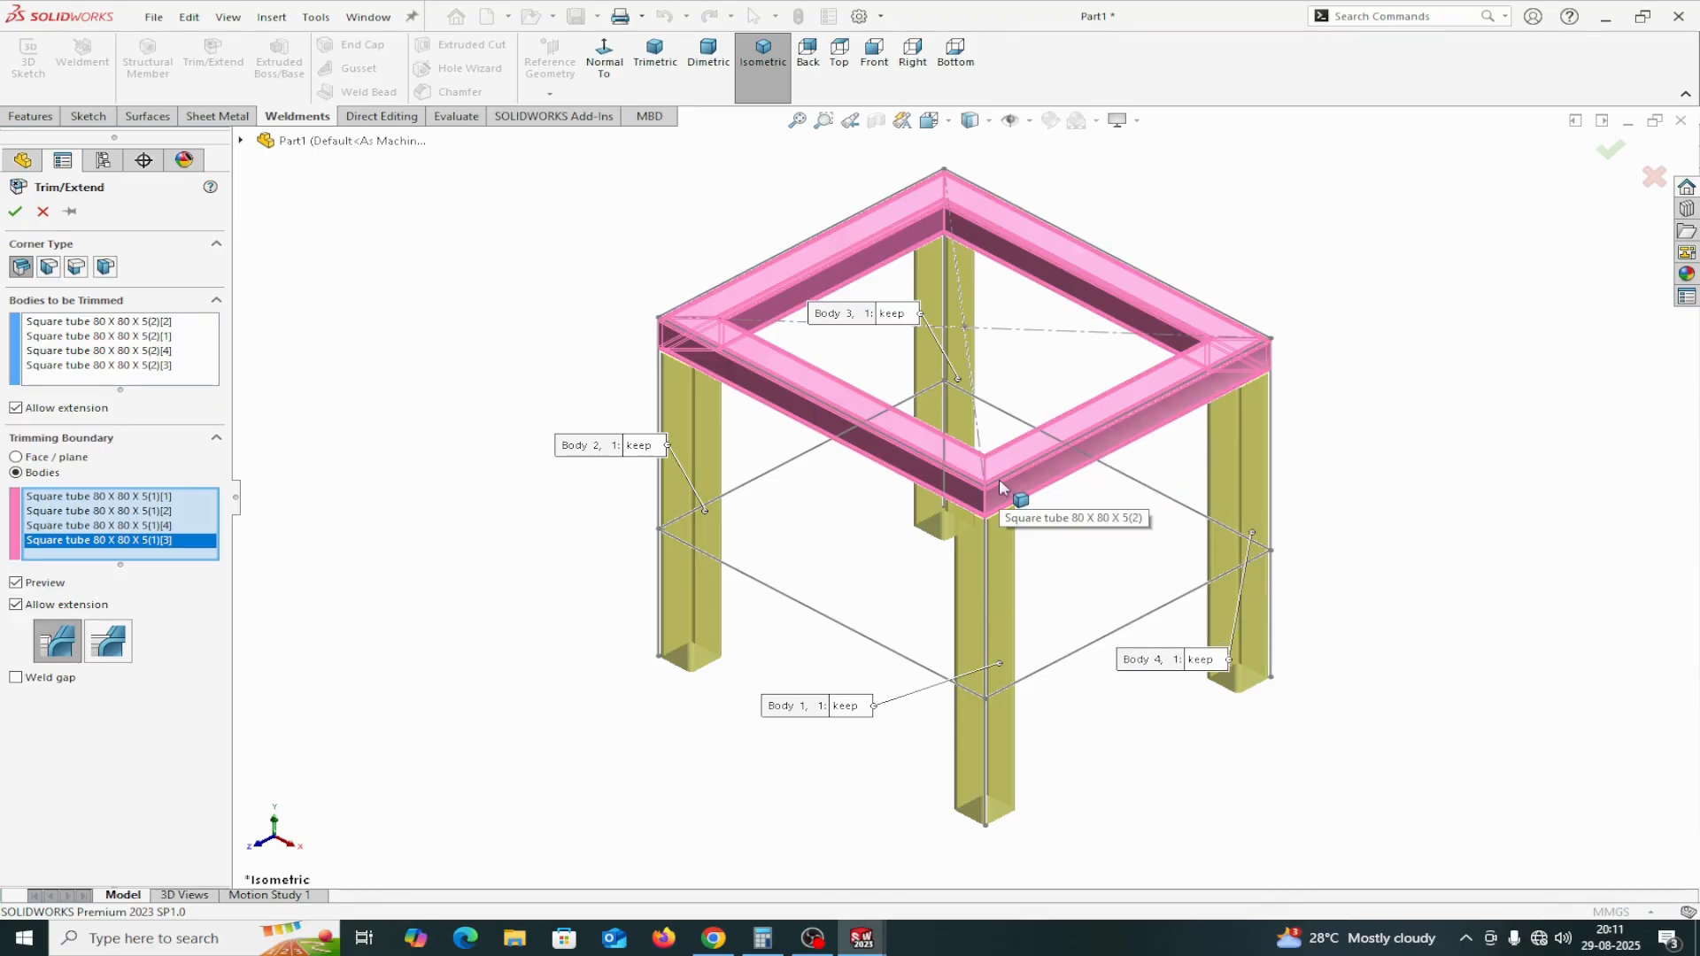
{"action": "left_click", "coordinate": [15, 212]}
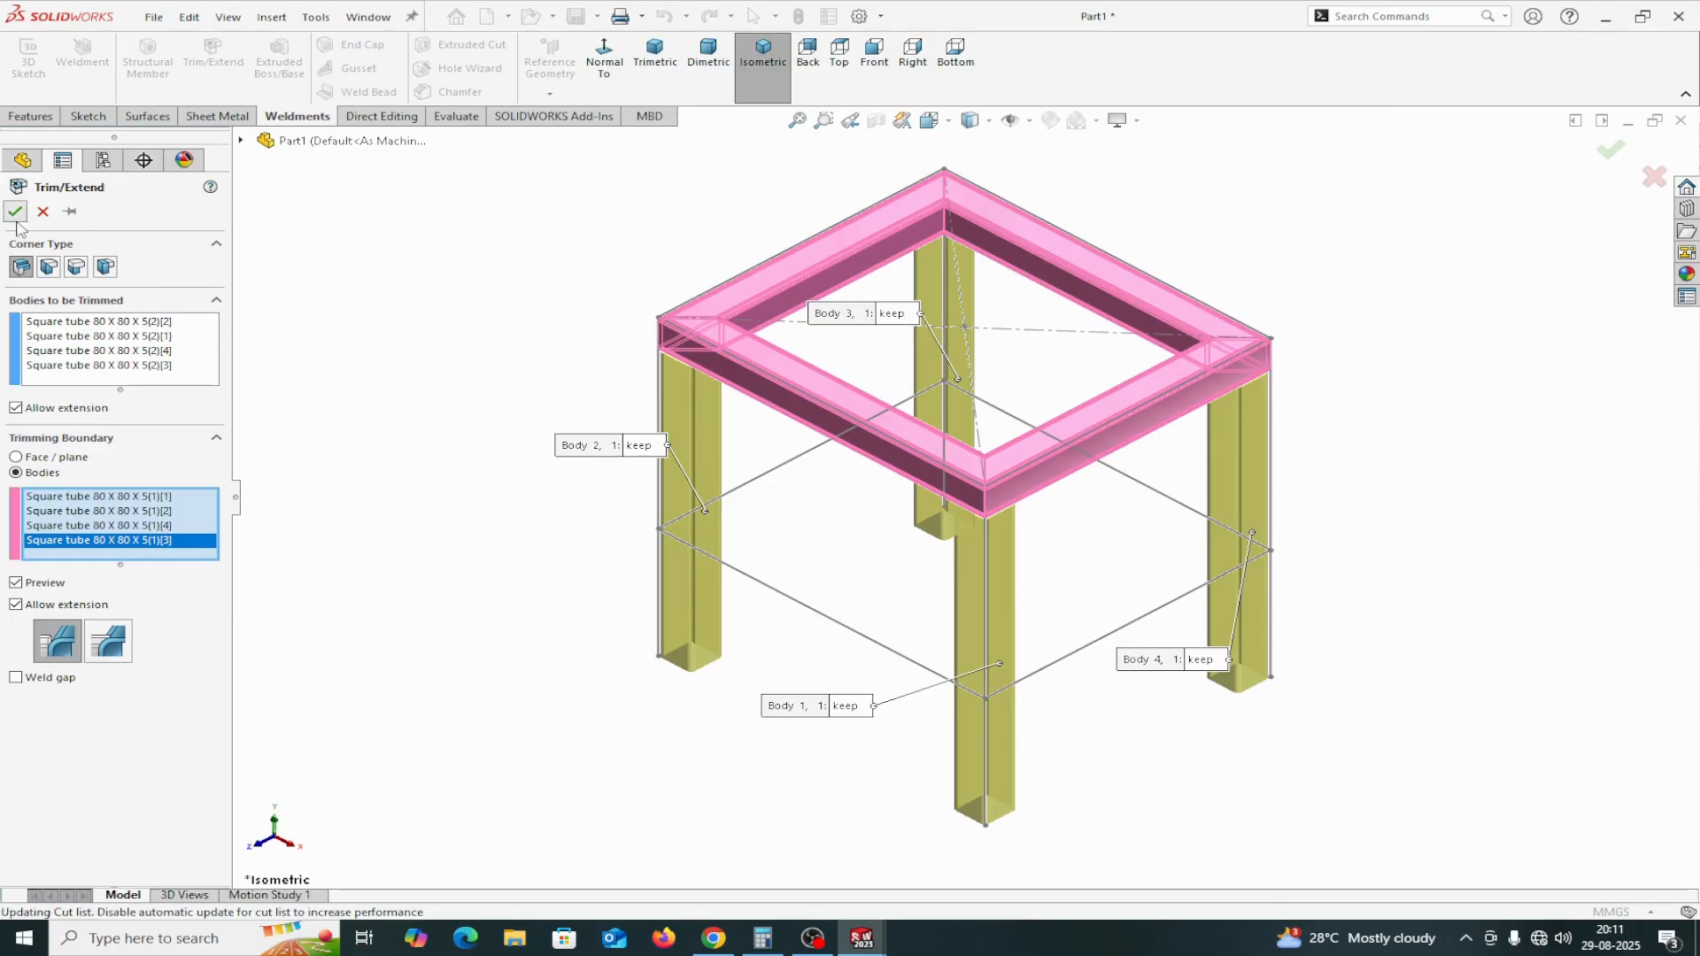
{"action": "left_click", "coordinate": [668, 457]}
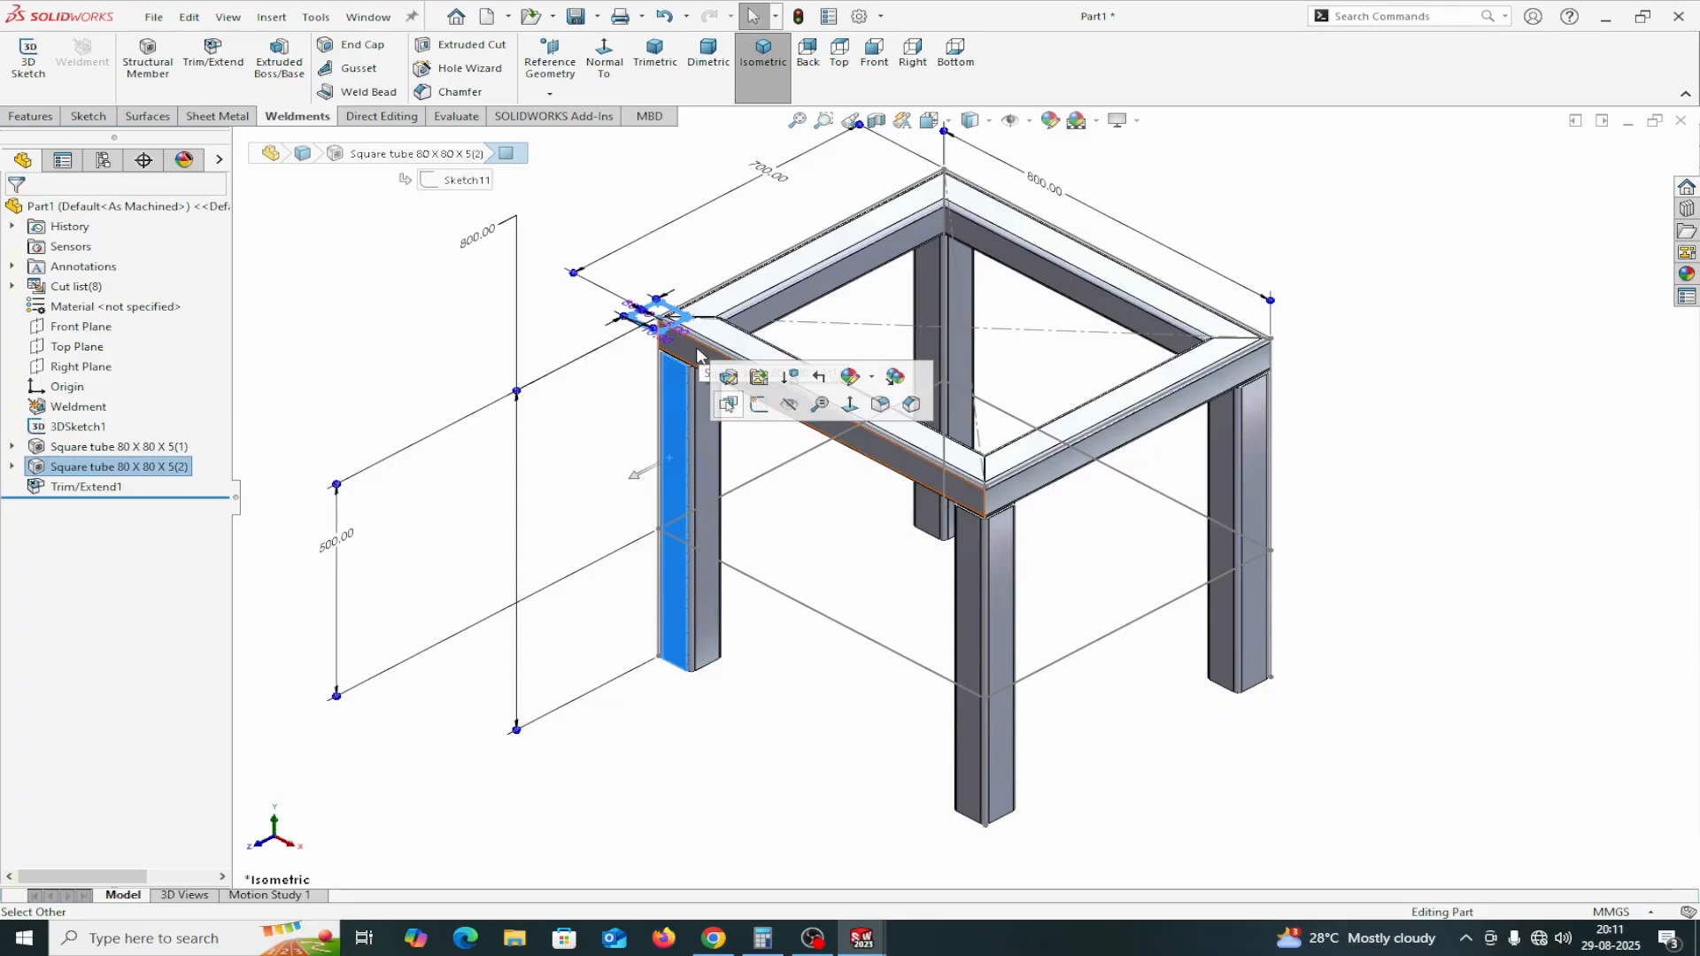
{"action": "left_click", "coordinate": [1334, 785]}
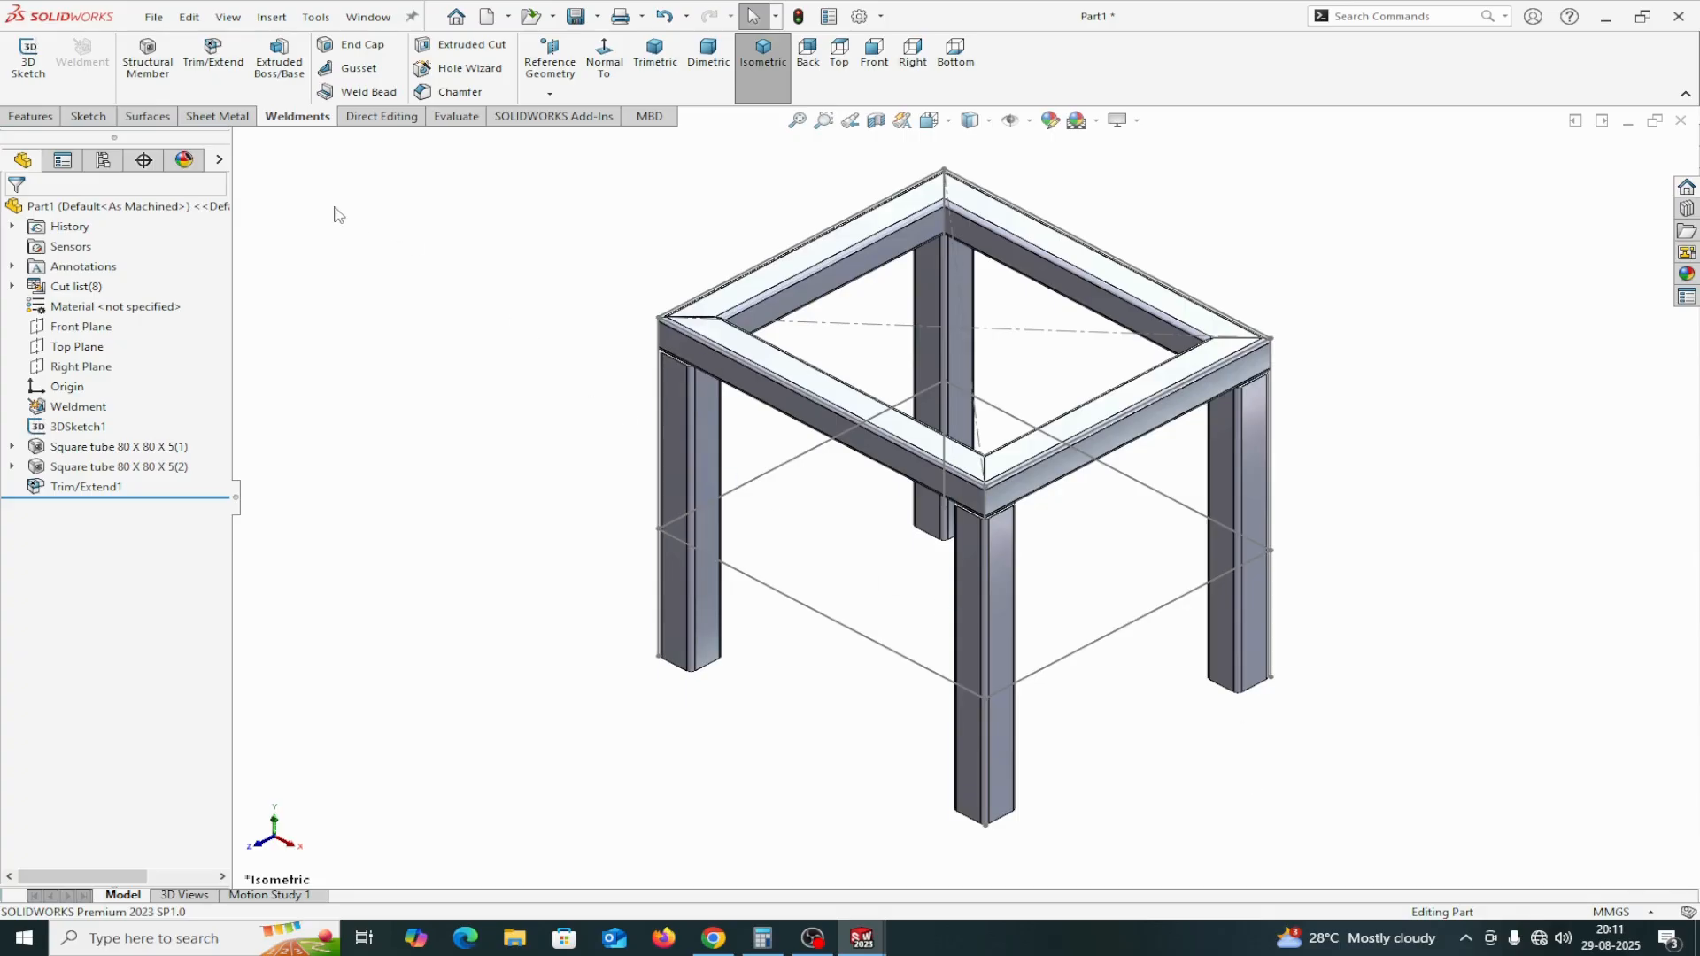
Start an ISO square tube 80 x 80 x 5 structural member along the left lower rail line of the 3D sketch
{"action": "left_click", "coordinate": [148, 60]}
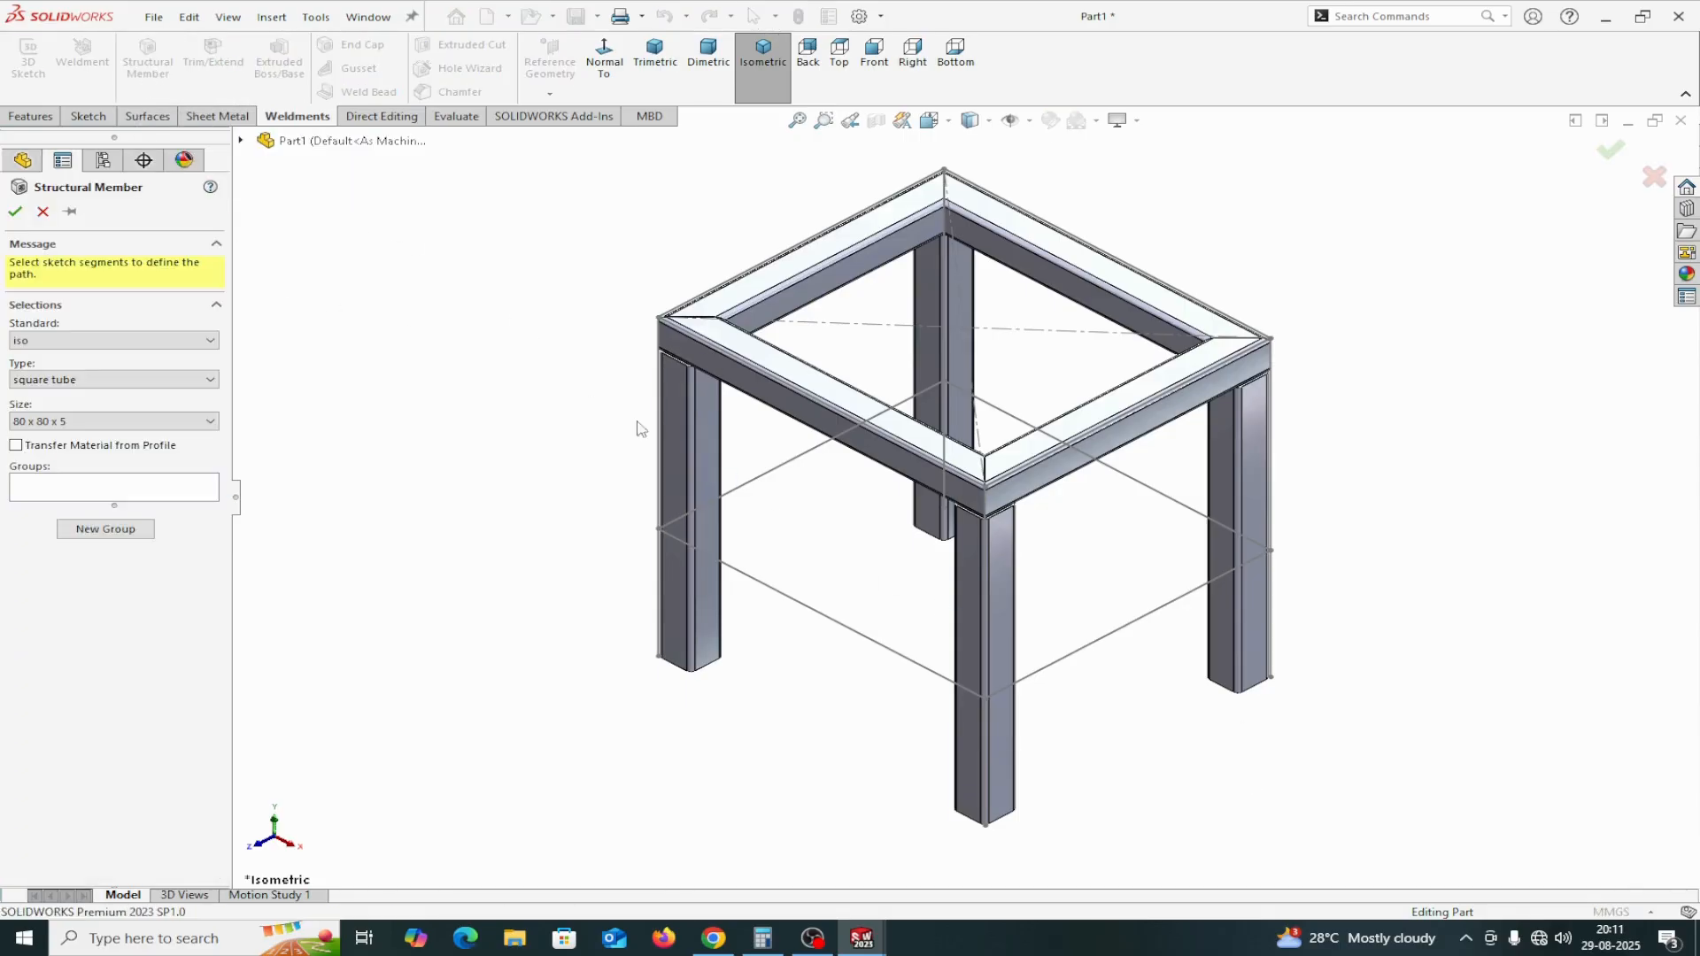
{"action": "left_click", "coordinate": [751, 489]}
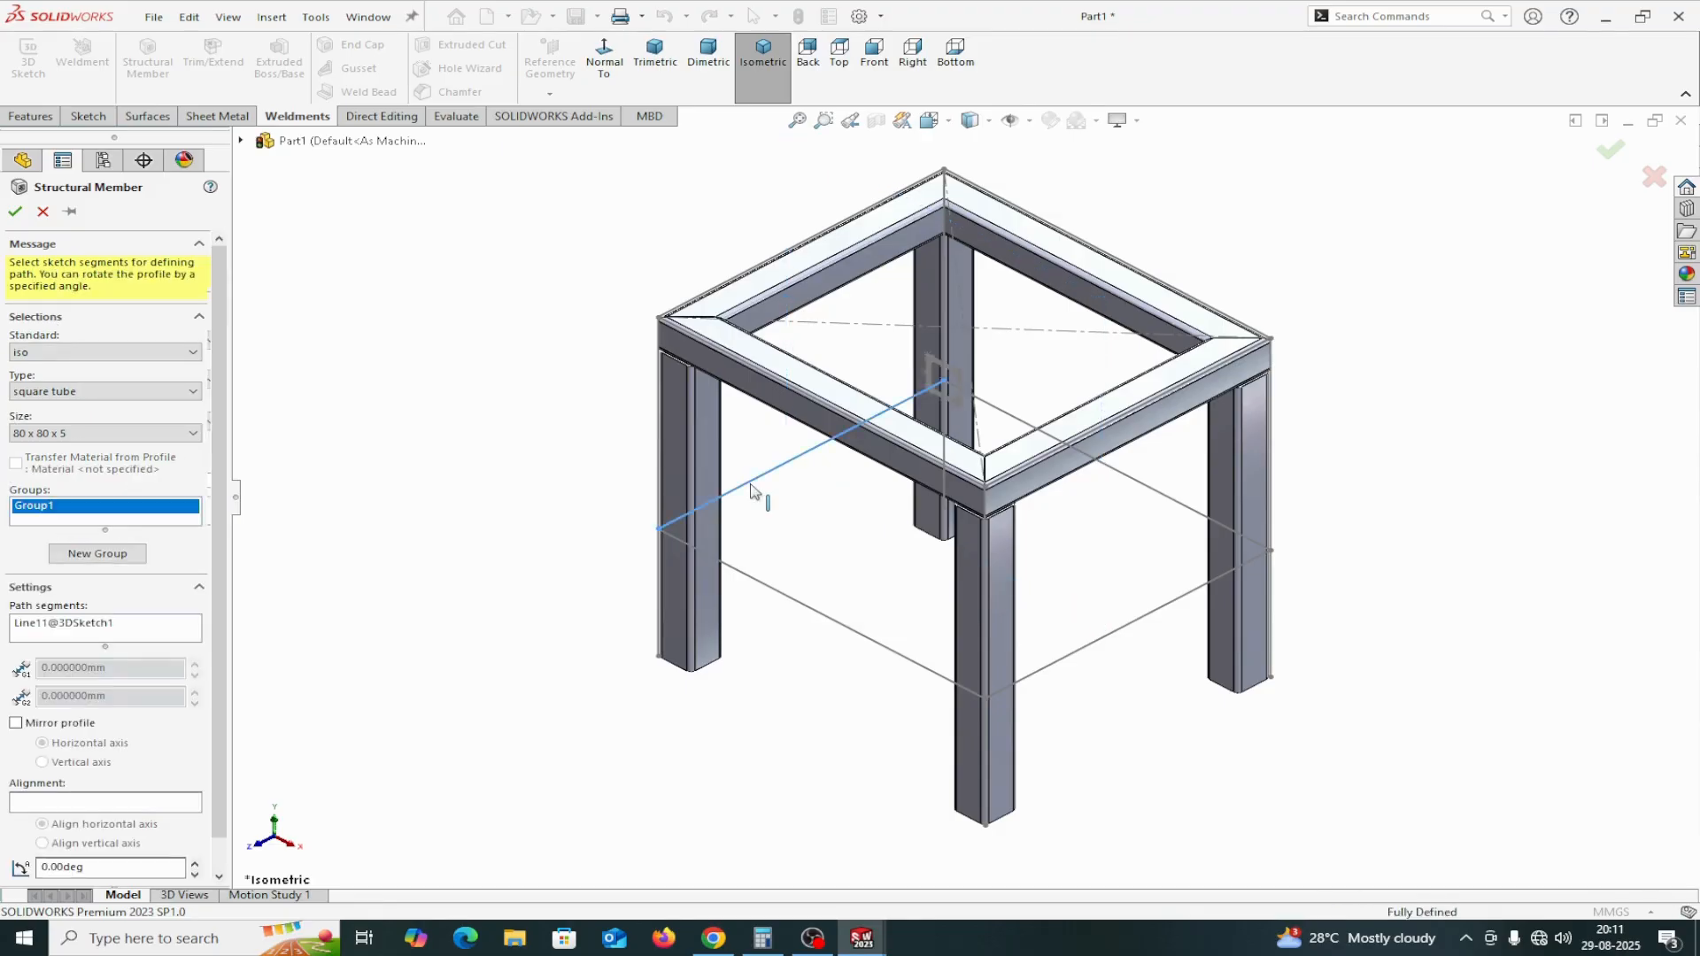
{"action": "scroll", "coordinate": [696, 767], "scroll_direction": "down", "scroll_amount": 1}
{"action": "middle_click_drag", "start_coordinate": [696, 768], "coordinate": [748, 744]}
{"action": "scroll", "coordinate": [318, 817], "scroll_direction": "down", "scroll_amount": 1}
{"action": "scroll", "coordinate": [318, 816], "scroll_direction": "down", "scroll_amount": 2}
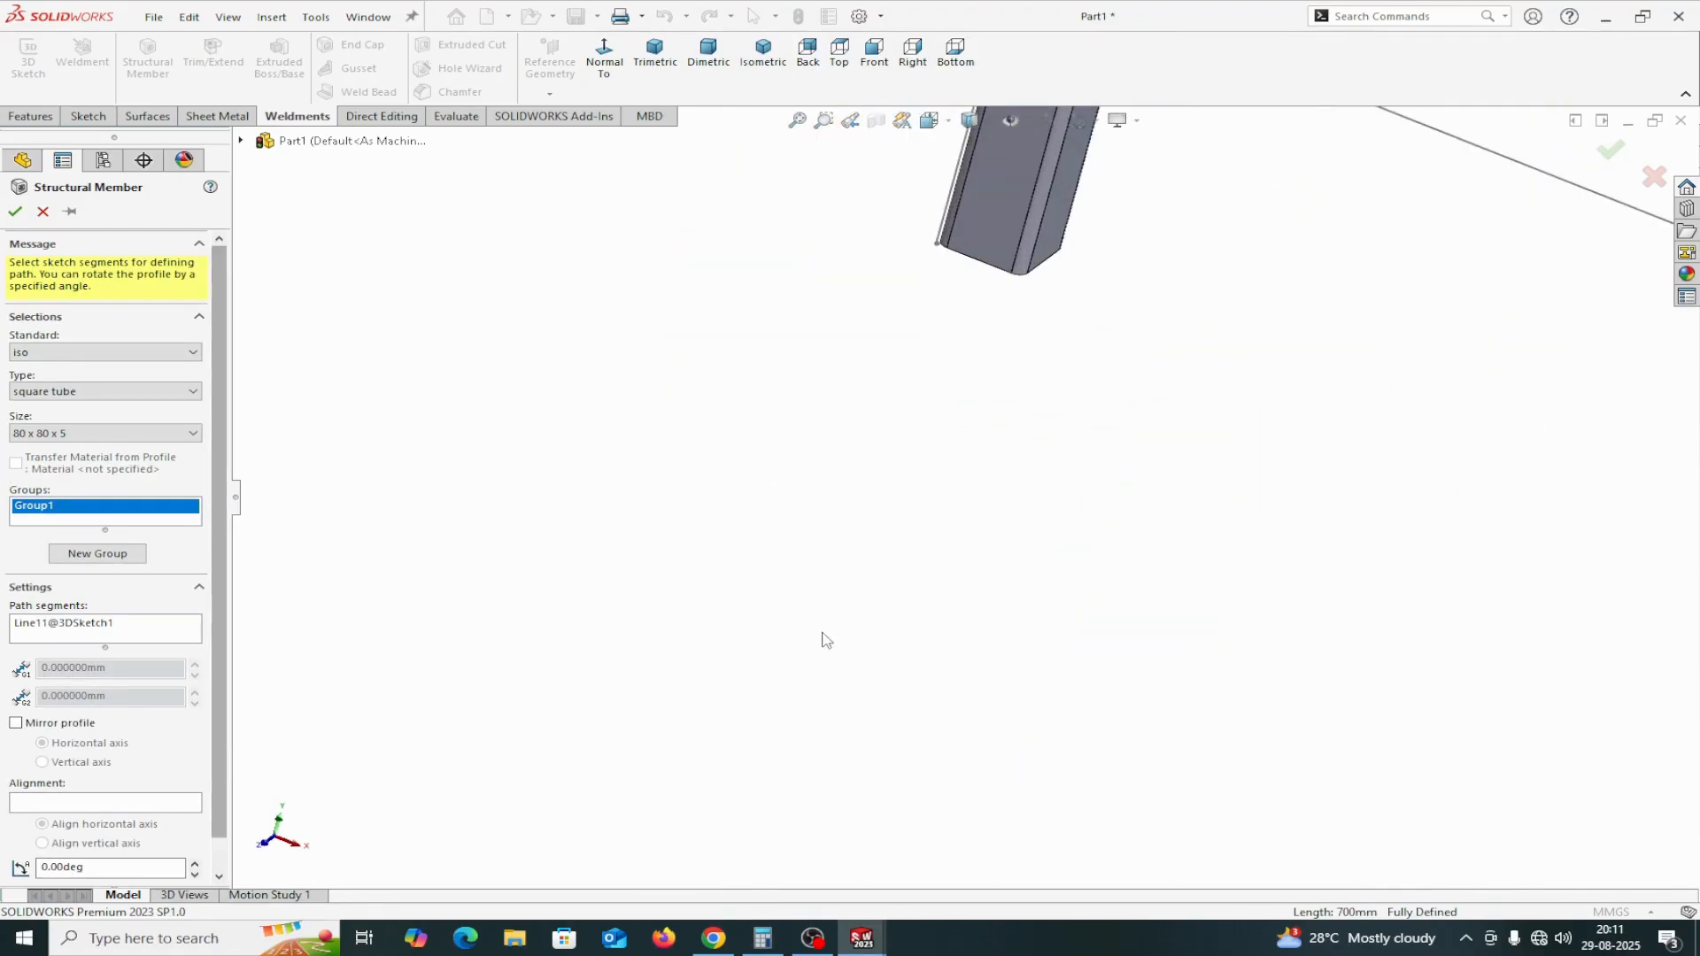
{"action": "scroll", "coordinate": [763, 159], "scroll_direction": "down", "scroll_amount": 1}
{"action": "left_click", "coordinate": [755, 89]}
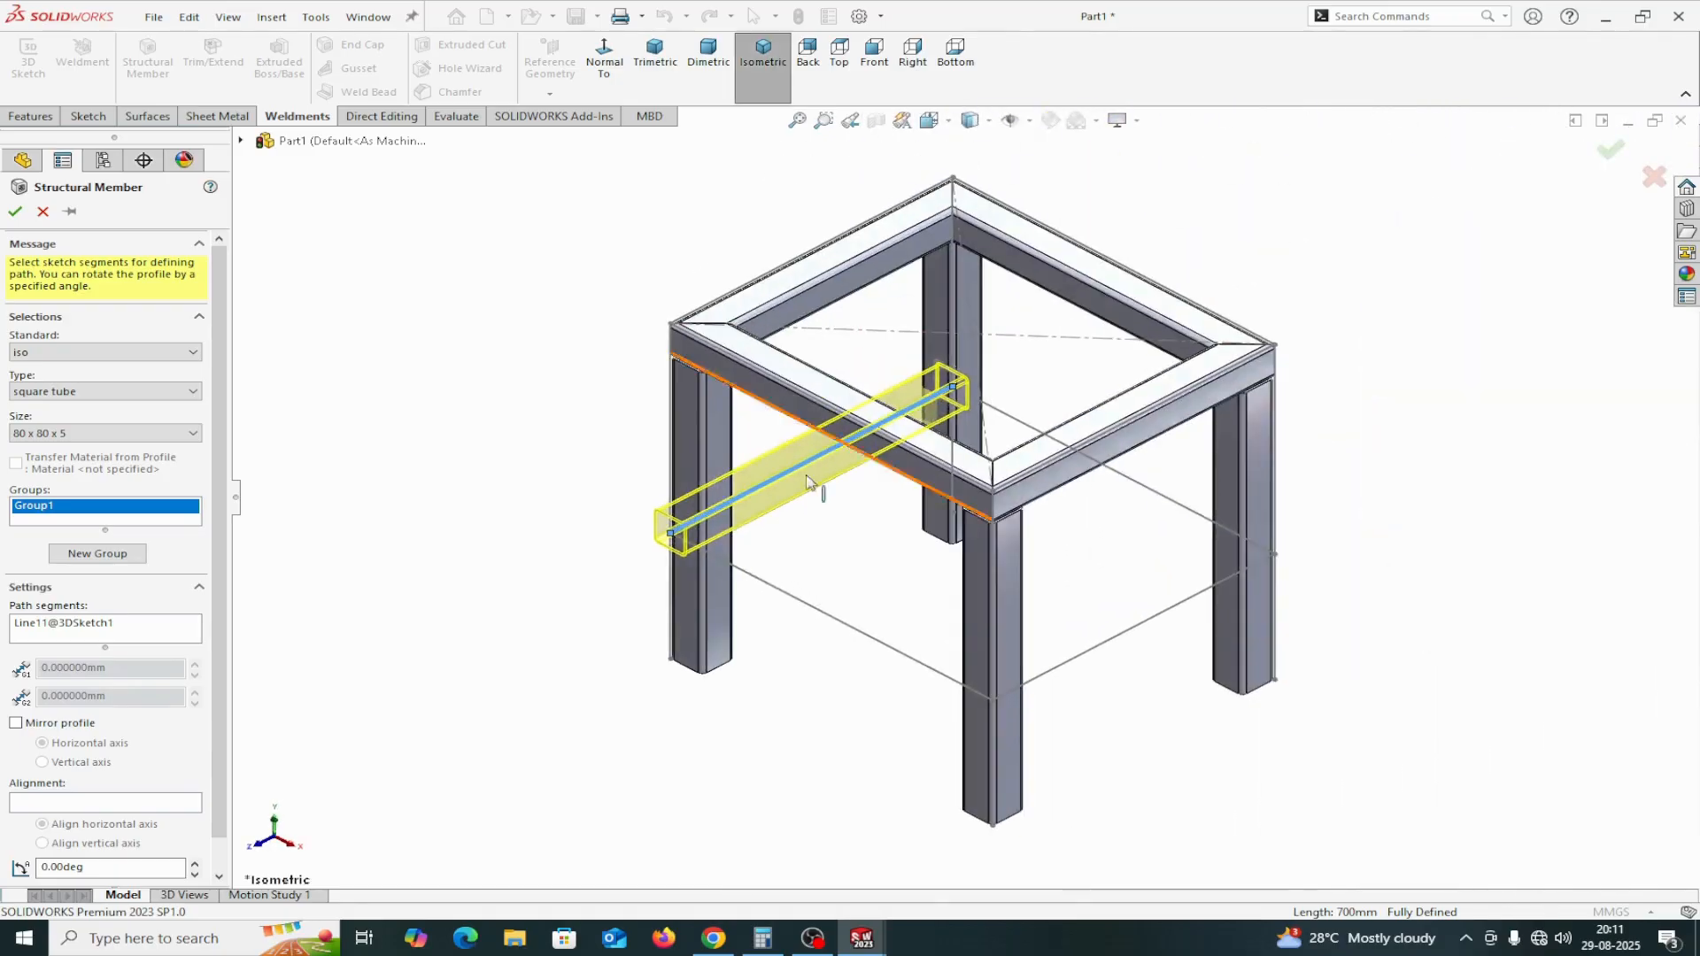
Locate the left lower rail's profile by its upper outer corner and check its alignment with the top frame from above
{"action": "scroll", "coordinate": [232, 793], "scroll_direction": "down", "scroll_amount": 1}
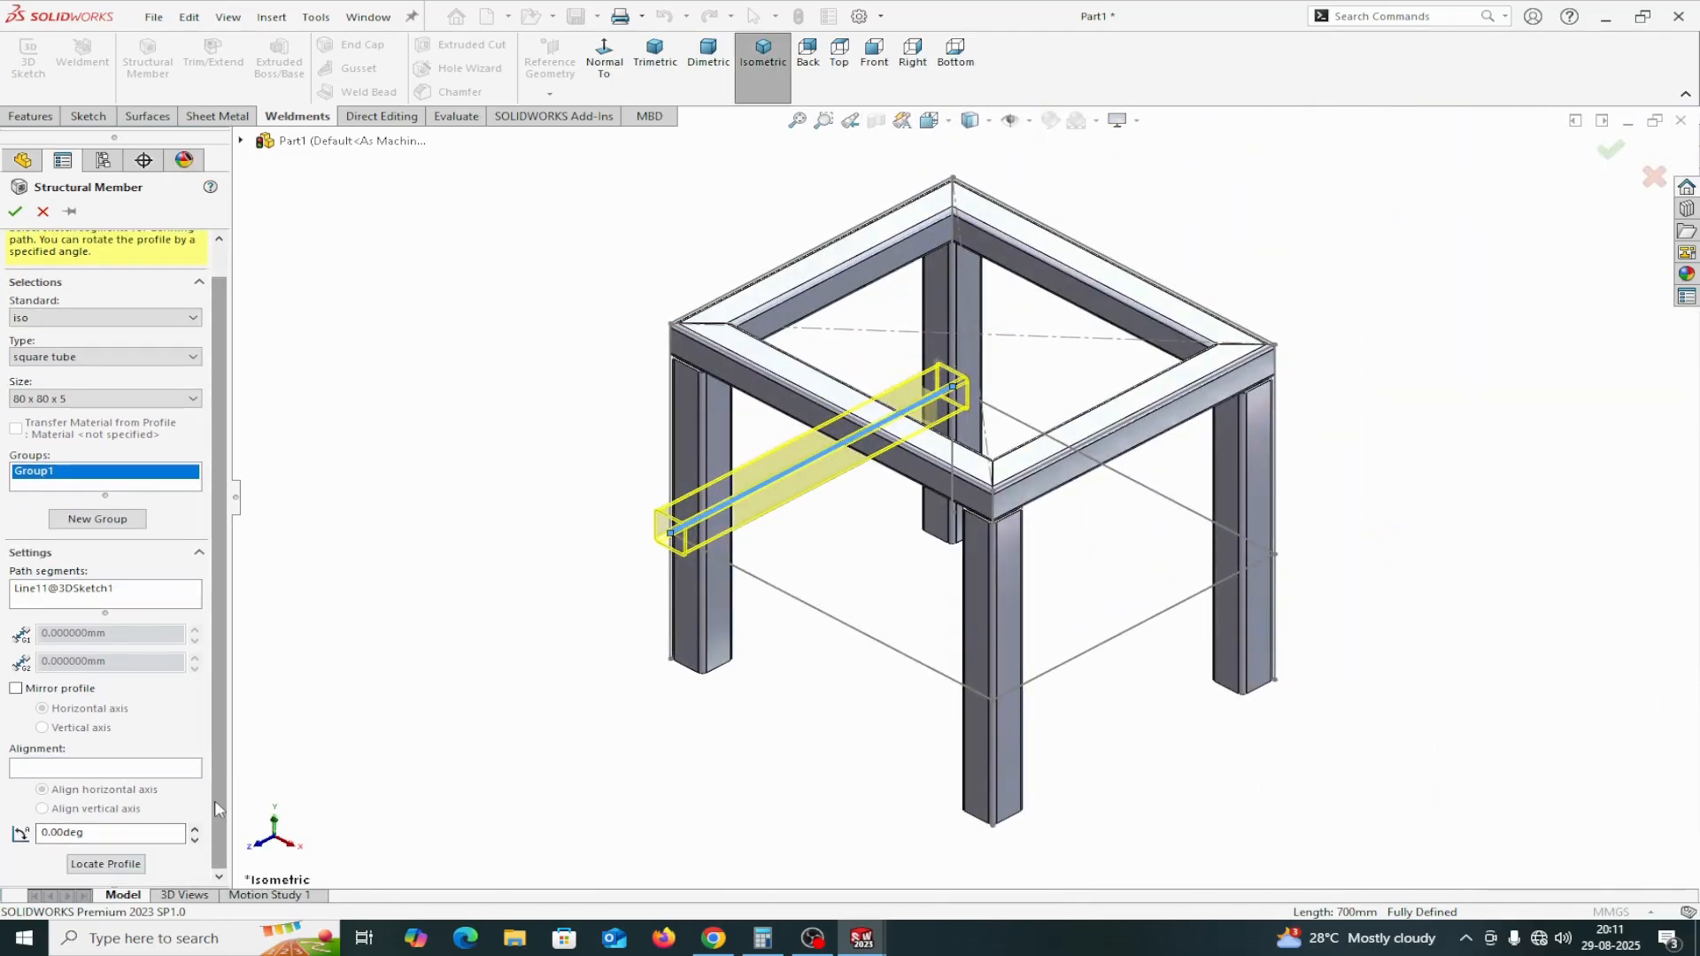
{"action": "left_click", "coordinate": [131, 866]}
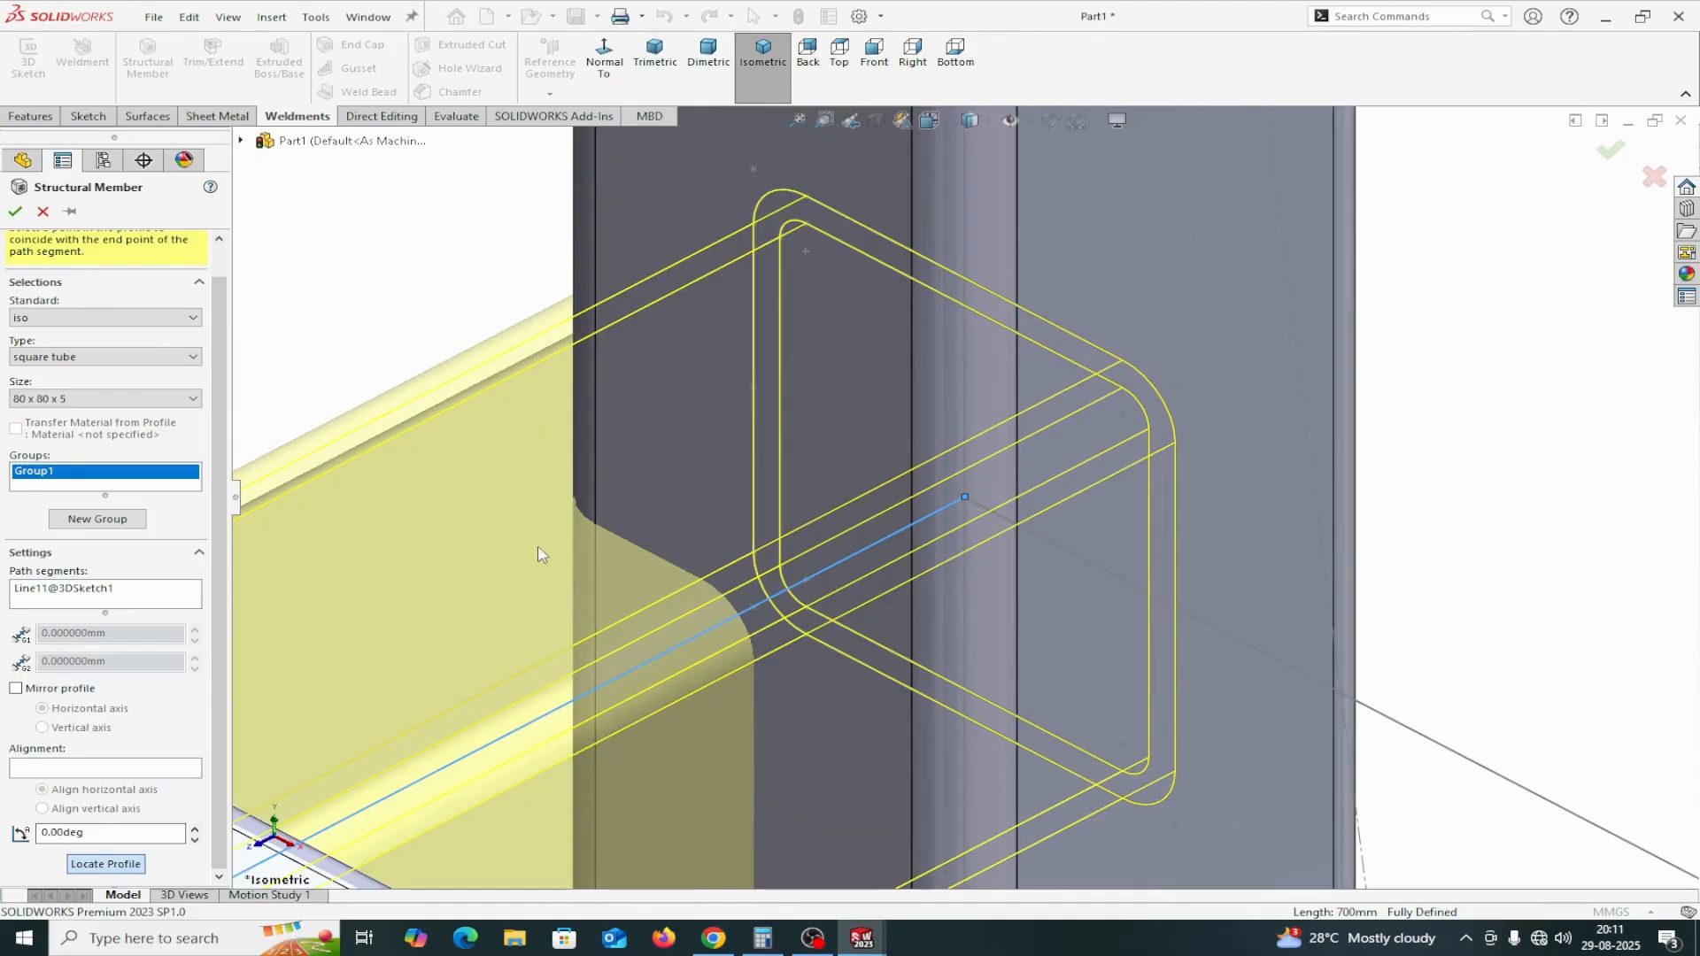
{"action": "left_click", "coordinate": [749, 168]}
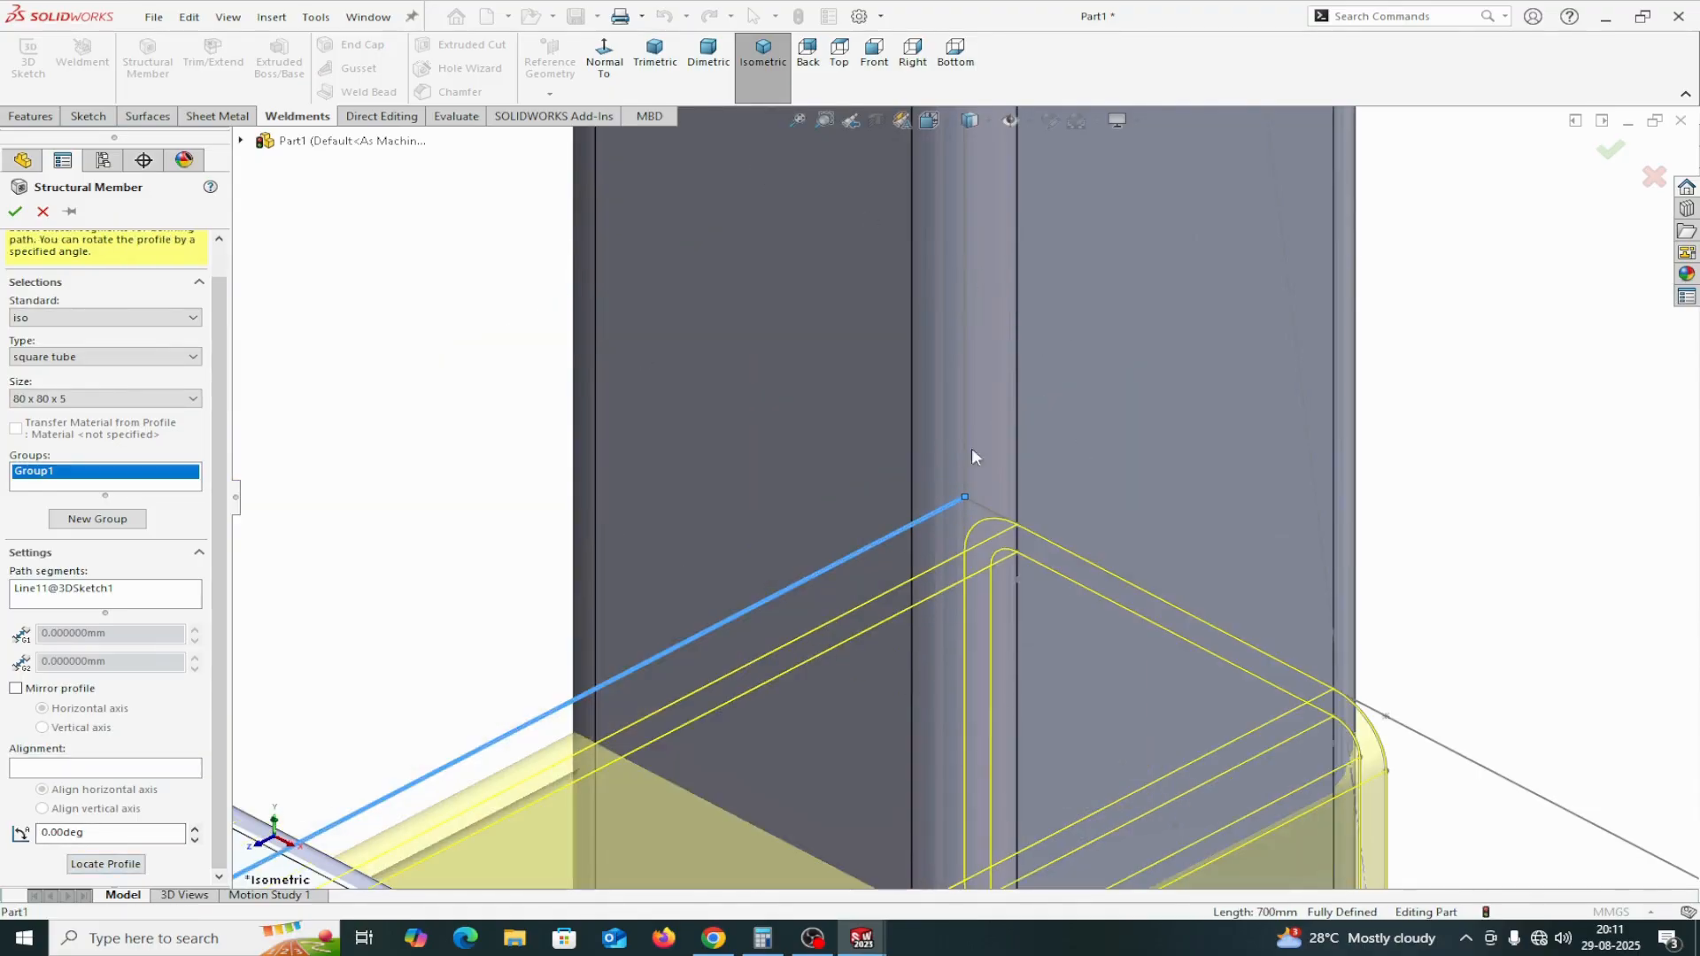
{"action": "left_click", "coordinate": [838, 52]}
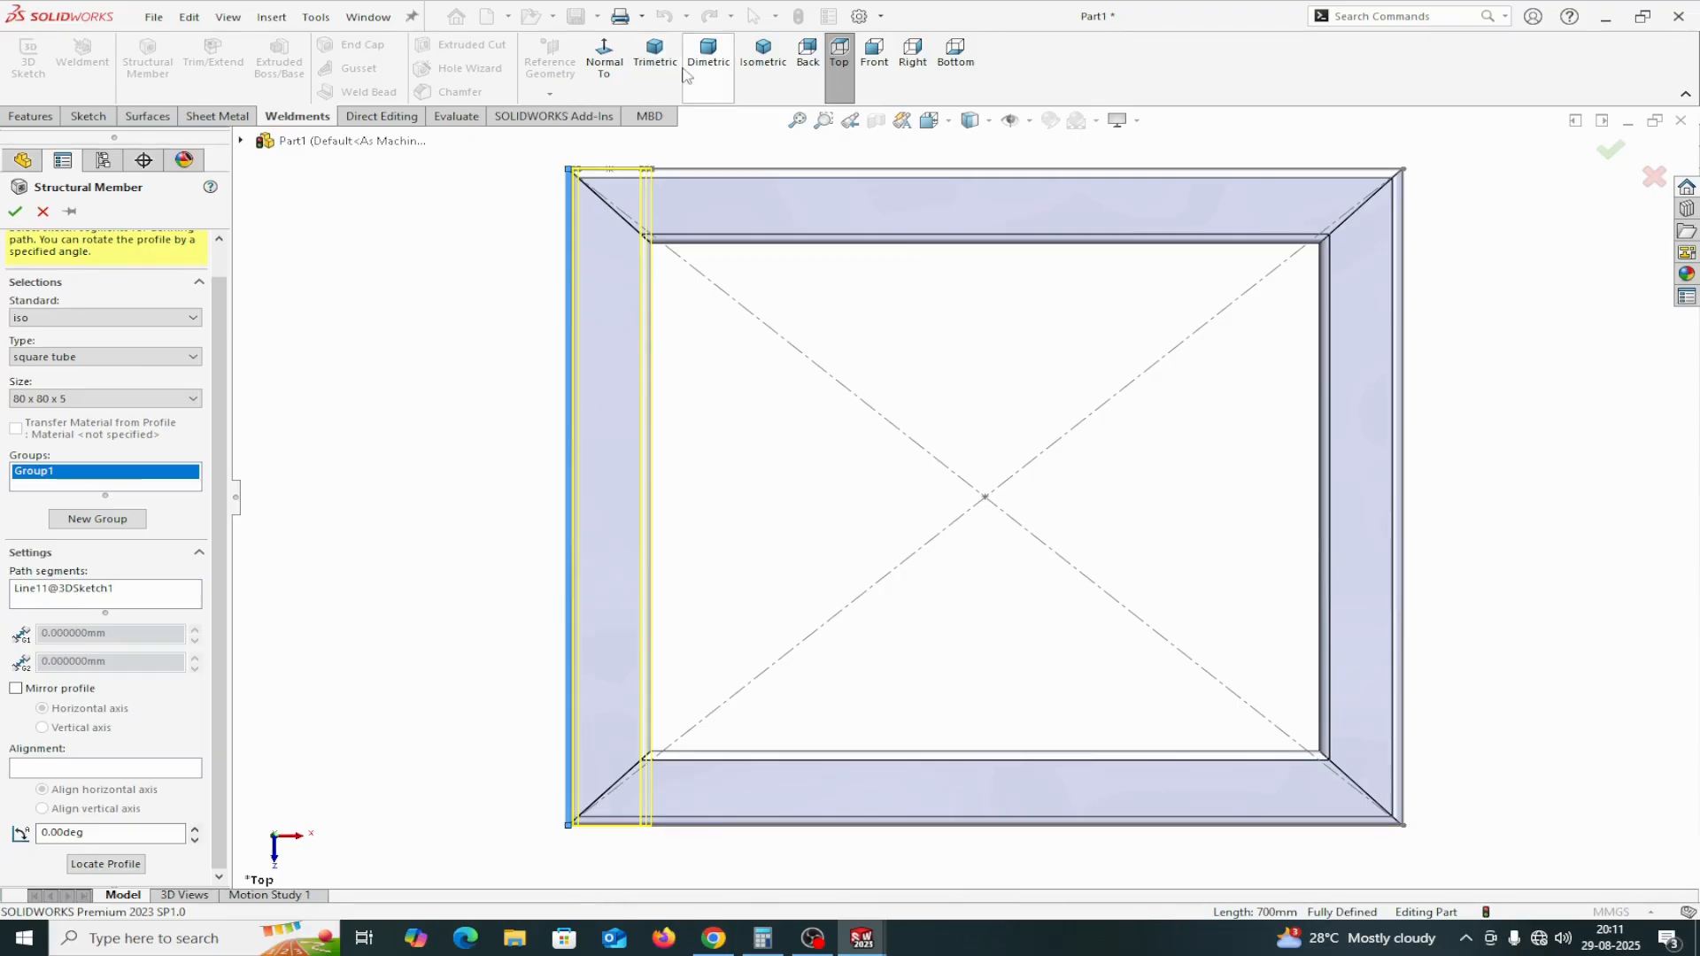
{"action": "left_click", "coordinate": [764, 53]}
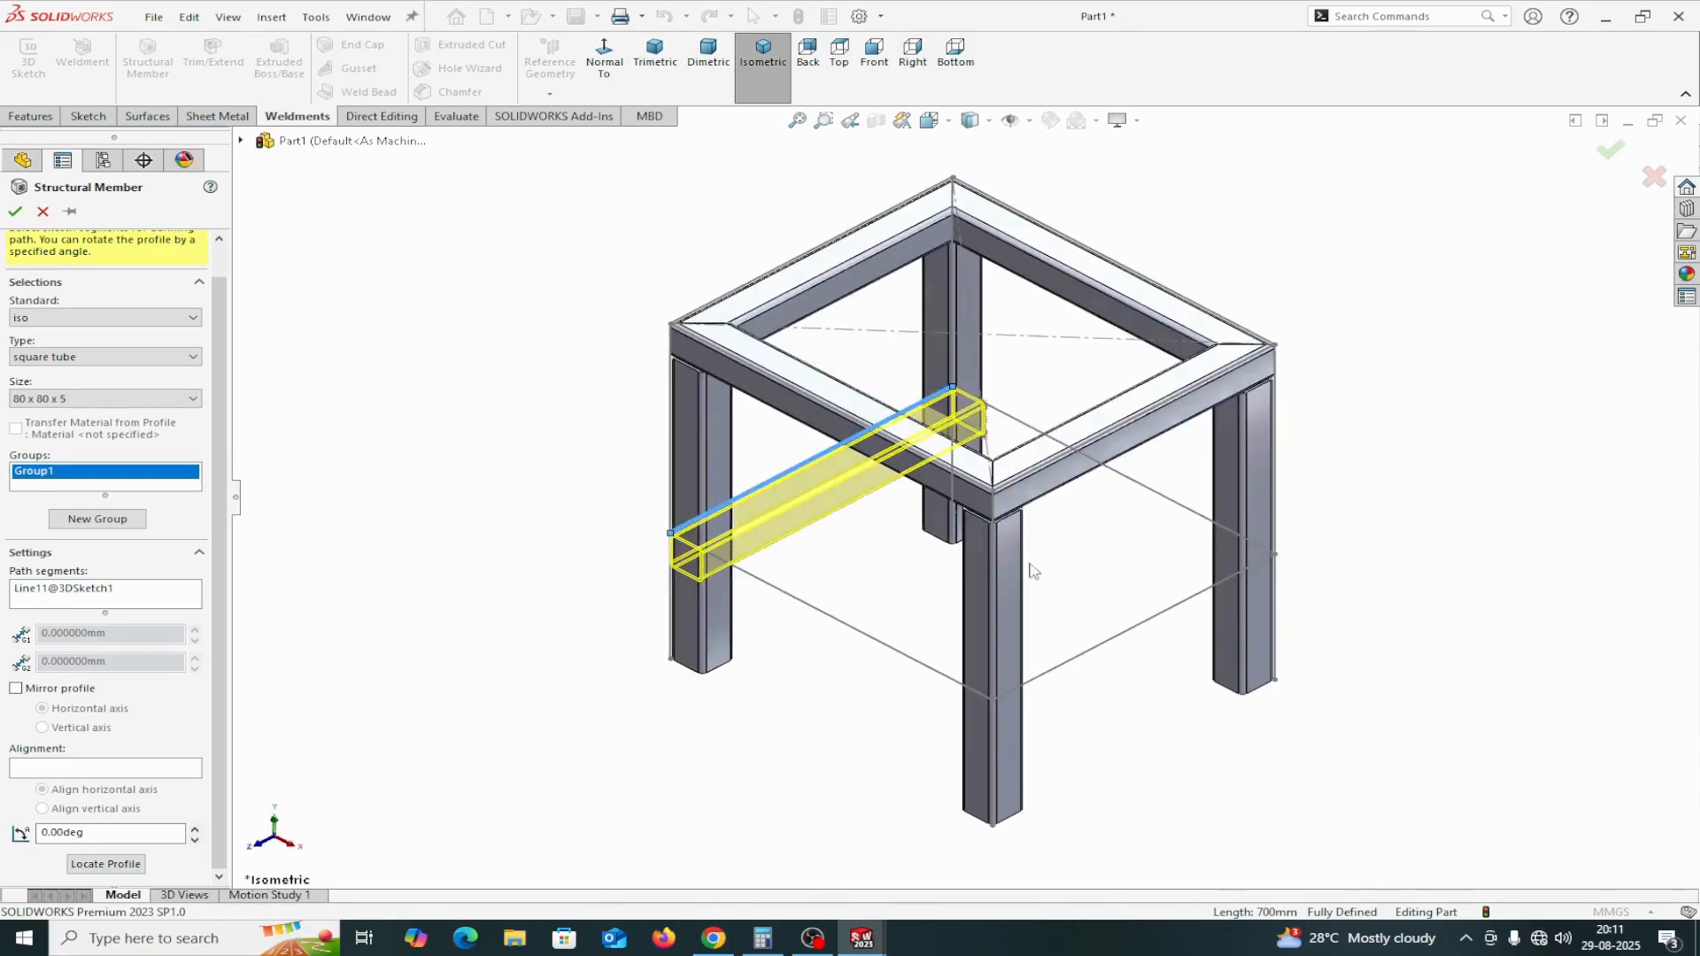
Add the front, right and rear lower rail lines to the same group to close the lower frame loop
{"action": "left_click", "coordinate": [837, 619]}
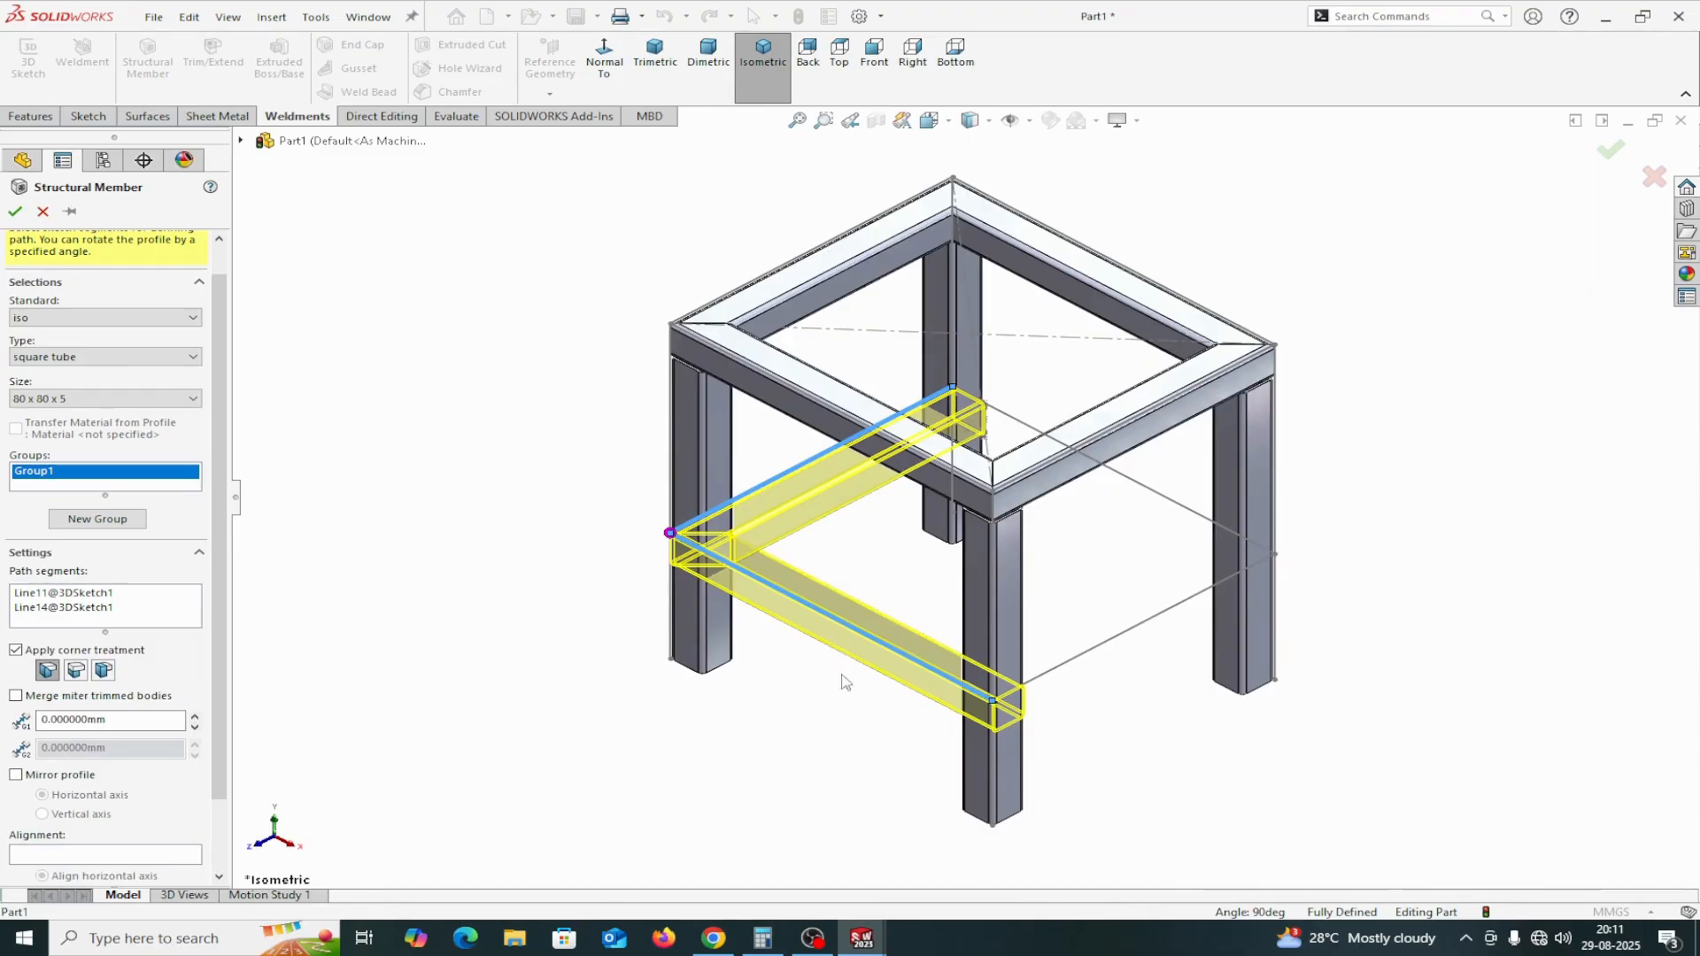
{"action": "middle_click_drag", "start_coordinate": [1123, 752], "coordinate": [1038, 743]}
{"action": "scroll", "coordinate": [1044, 748], "scroll_direction": "down", "scroll_amount": 3}
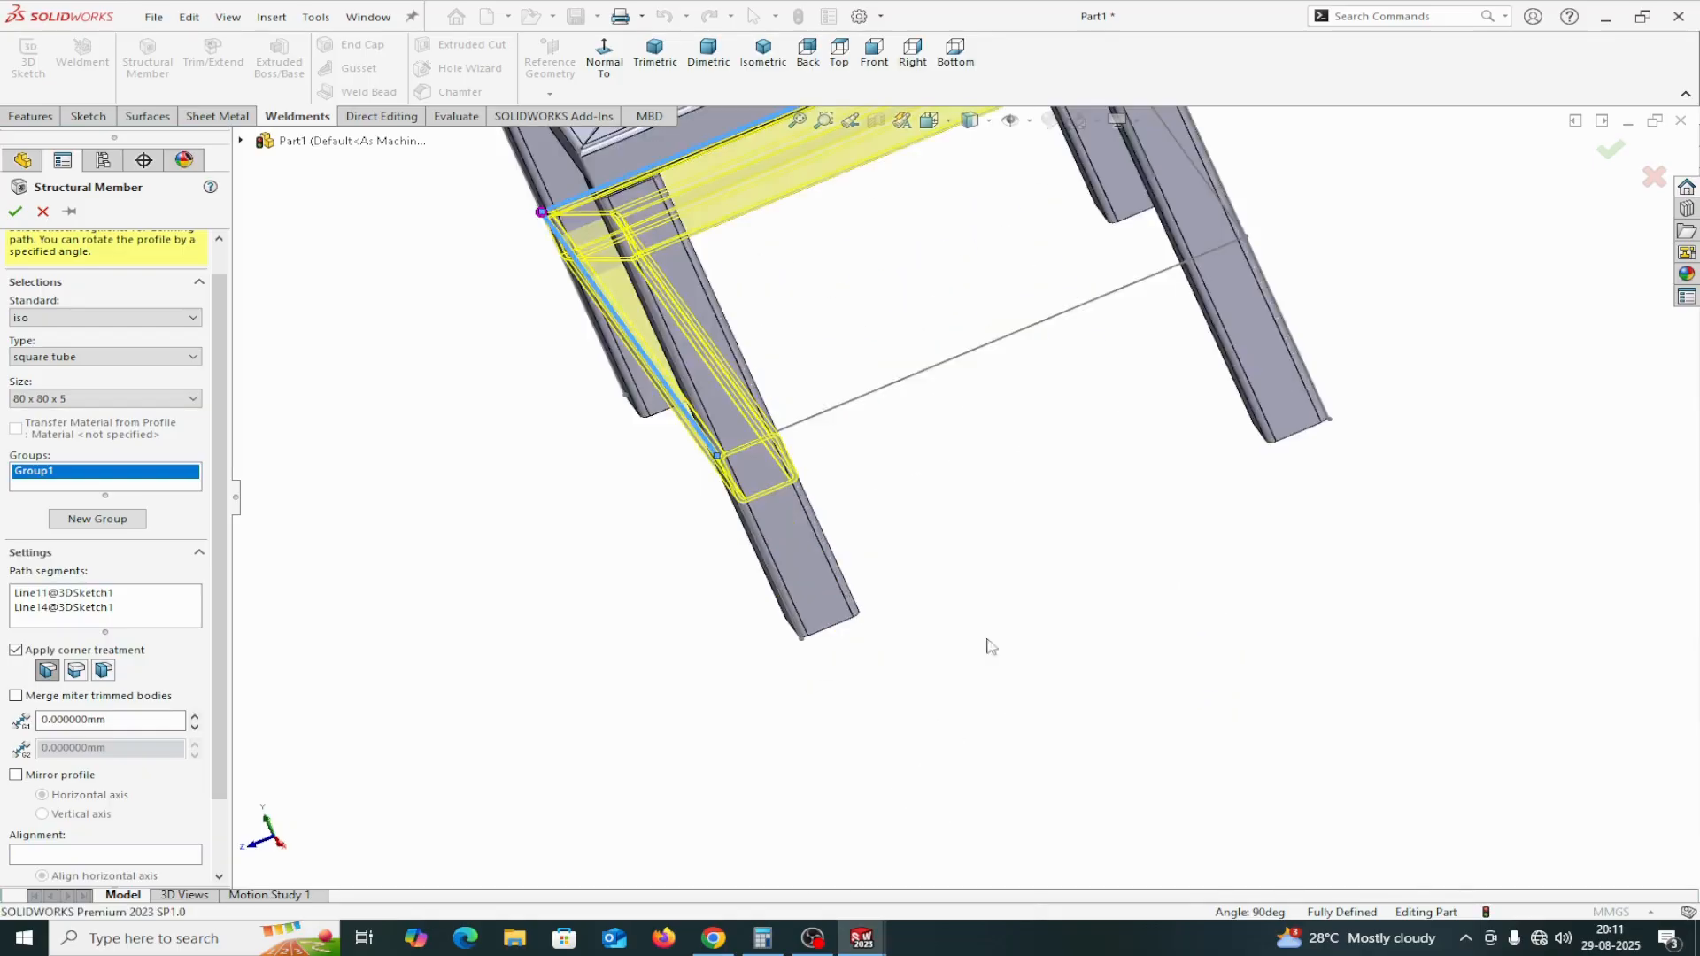
{"action": "left_click", "coordinate": [920, 374]}
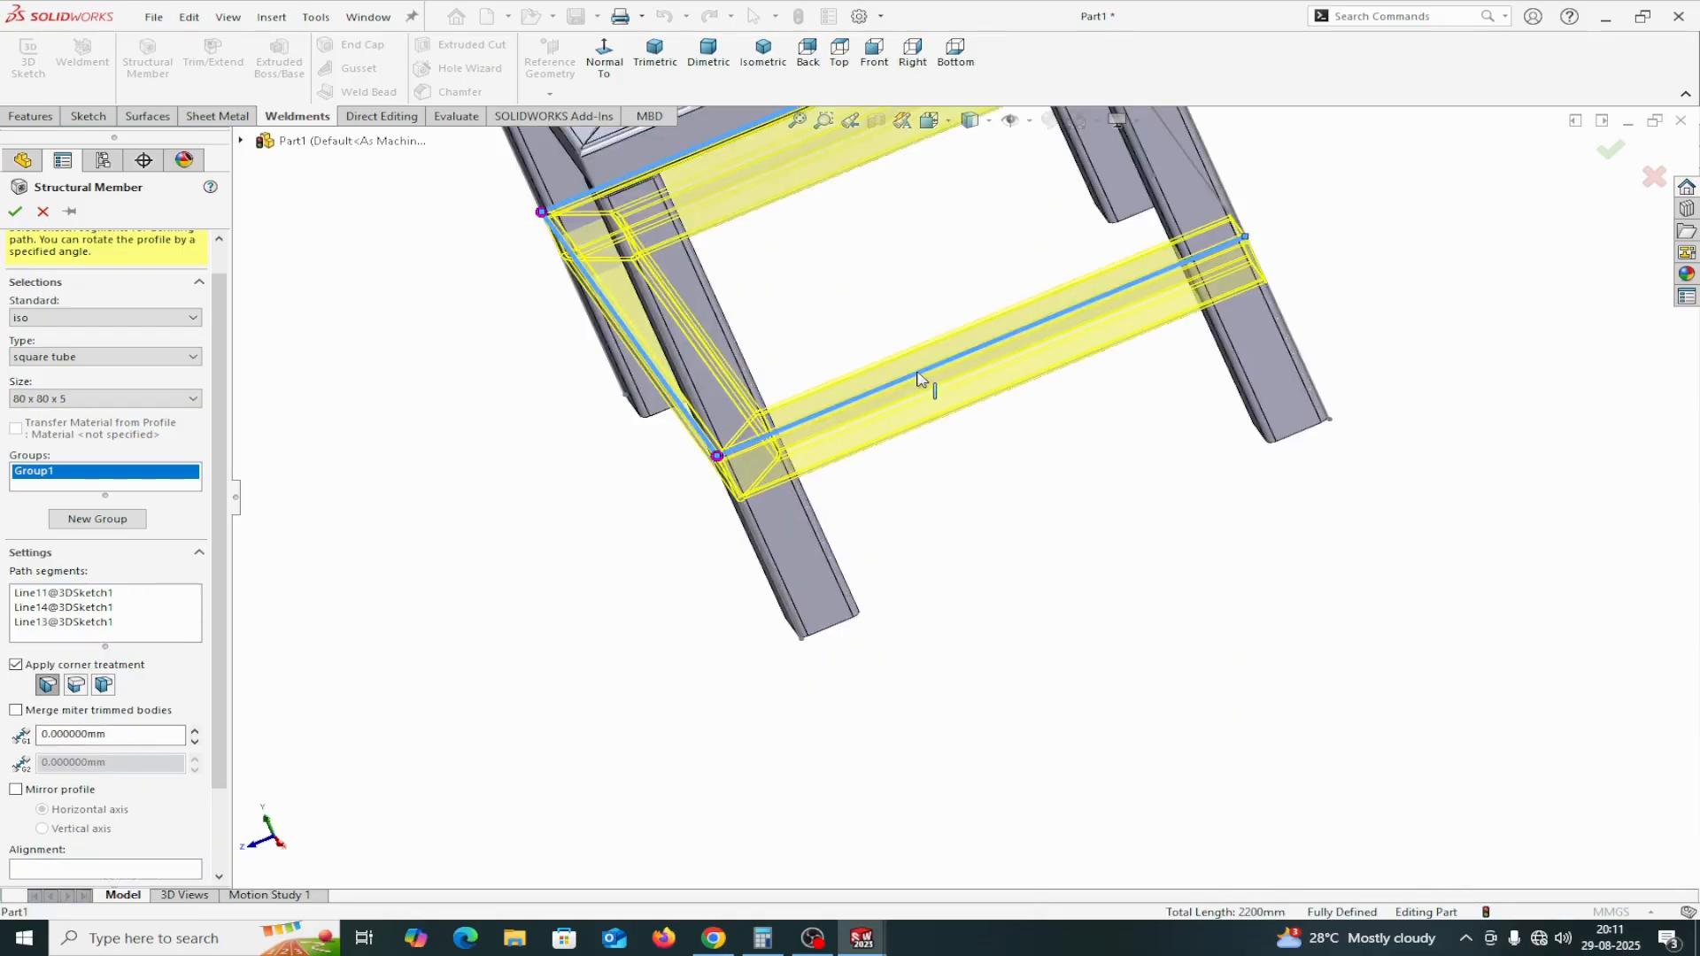
{"action": "scroll", "coordinate": [1377, 350], "scroll_direction": "down", "scroll_amount": 1}
{"action": "middle_click_drag", "start_coordinate": [1377, 349], "coordinate": [1268, 512]}
{"action": "scroll", "coordinate": [1247, 398], "scroll_direction": "down", "scroll_amount": 4}
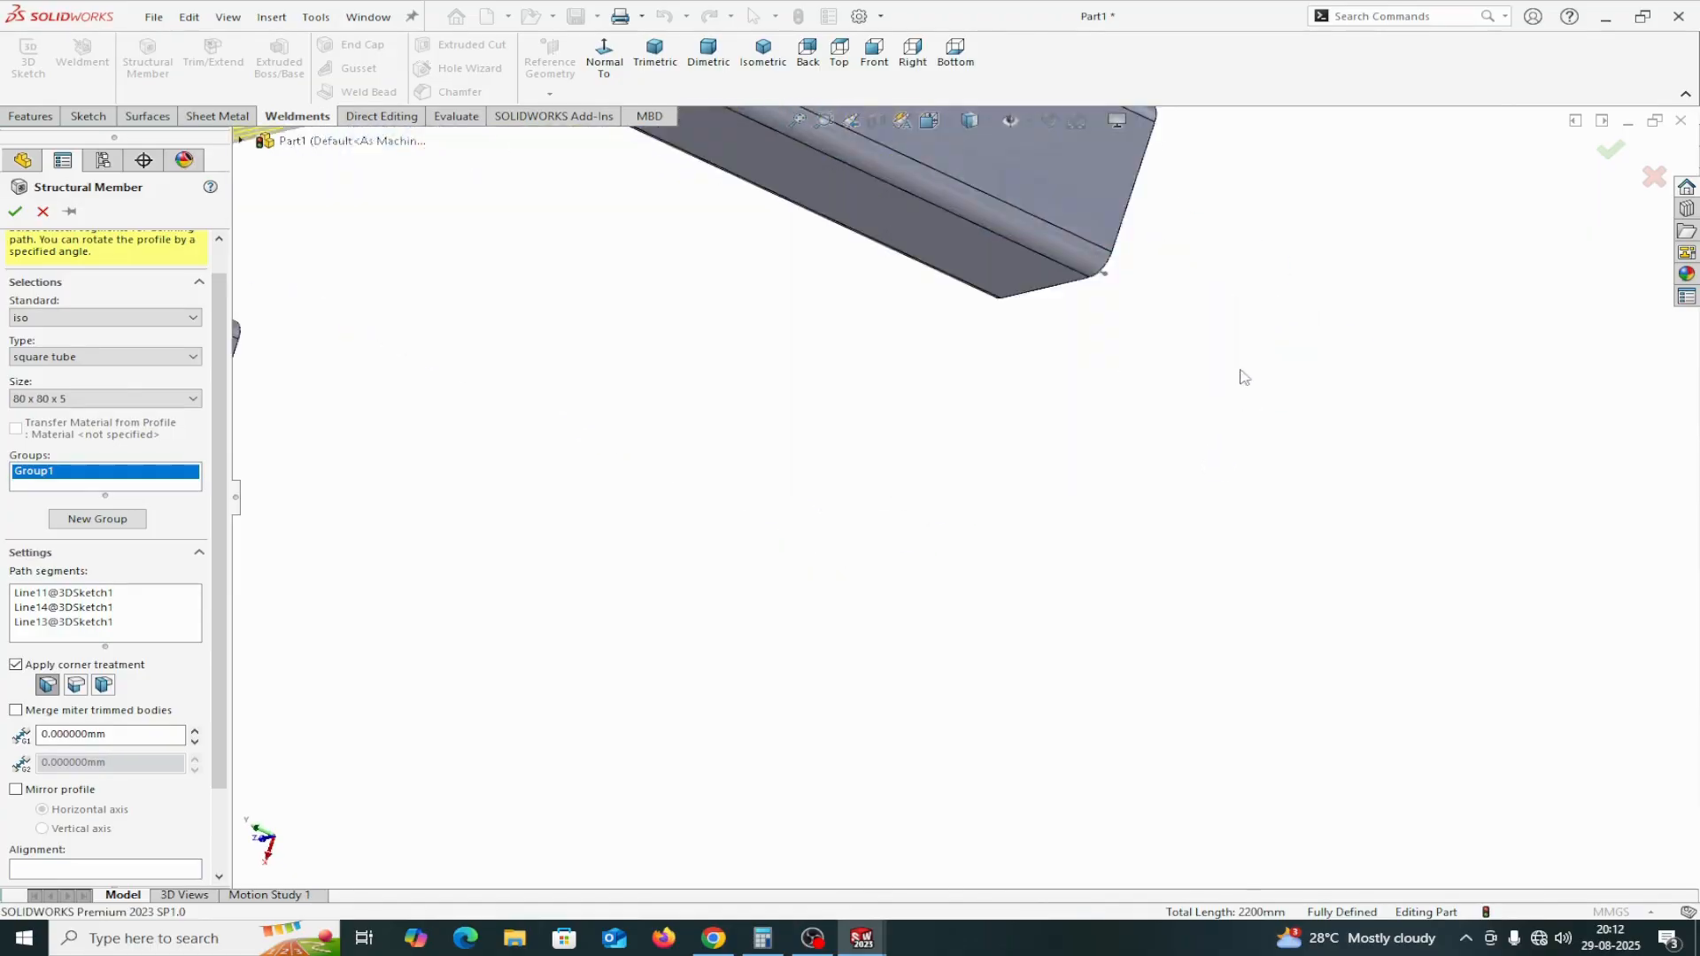
{"action": "key", "text": "ctrl+7"}
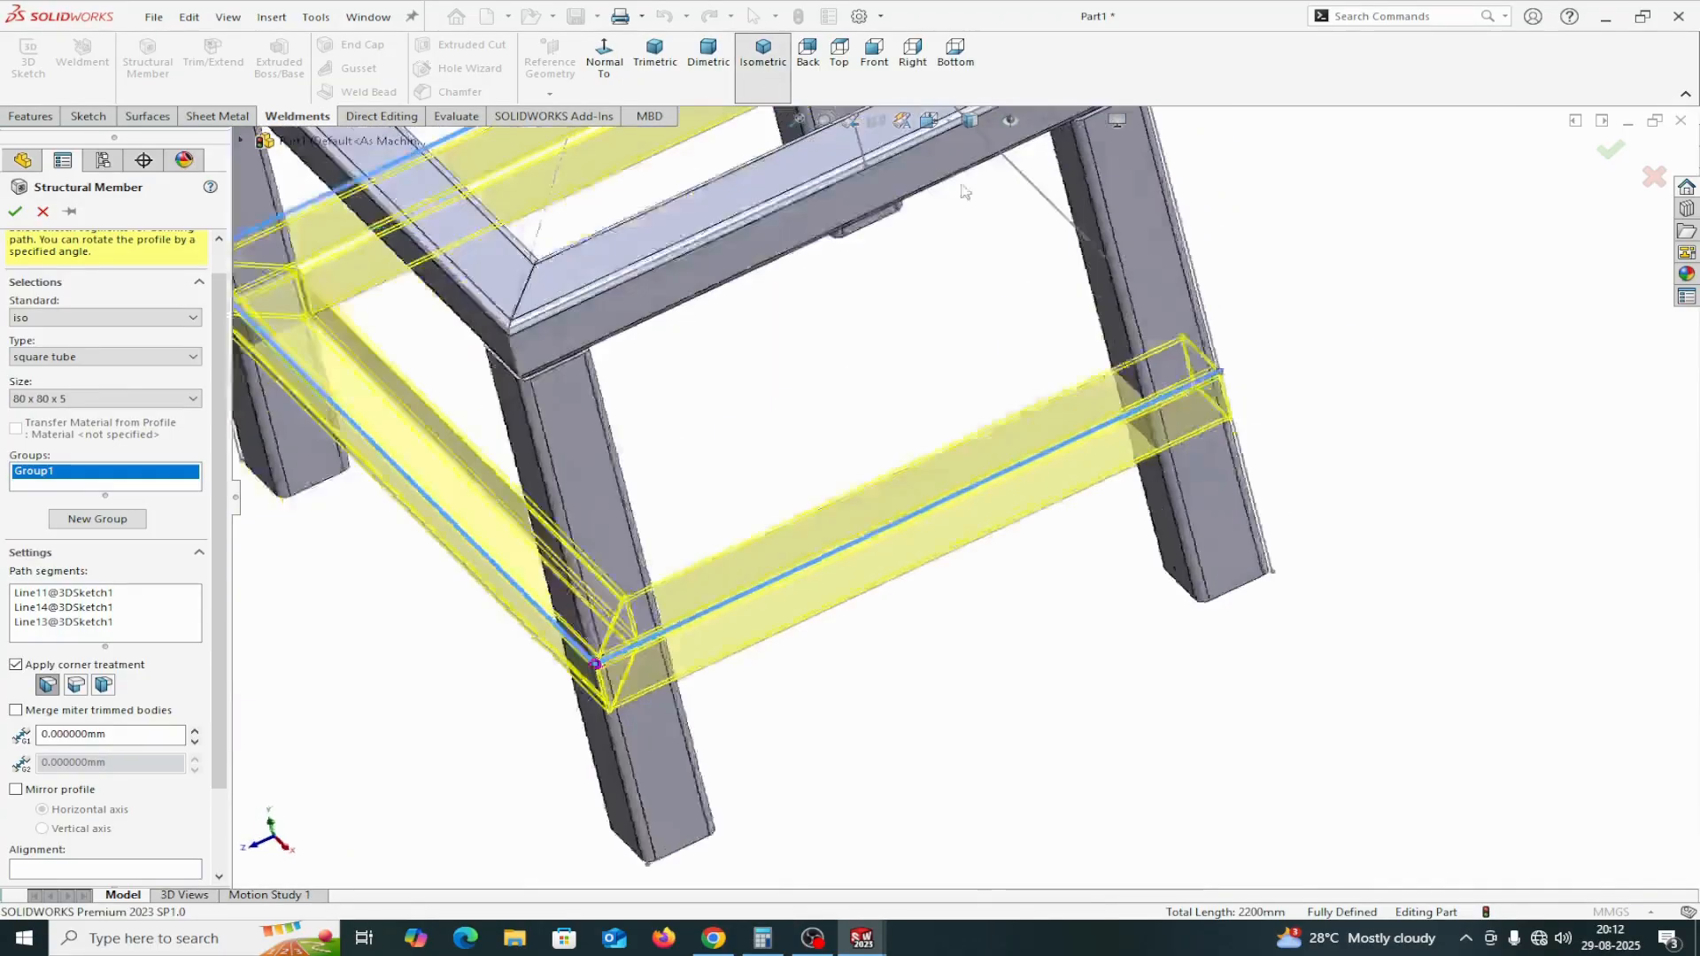
{"action": "left_click", "coordinate": [1178, 508]}
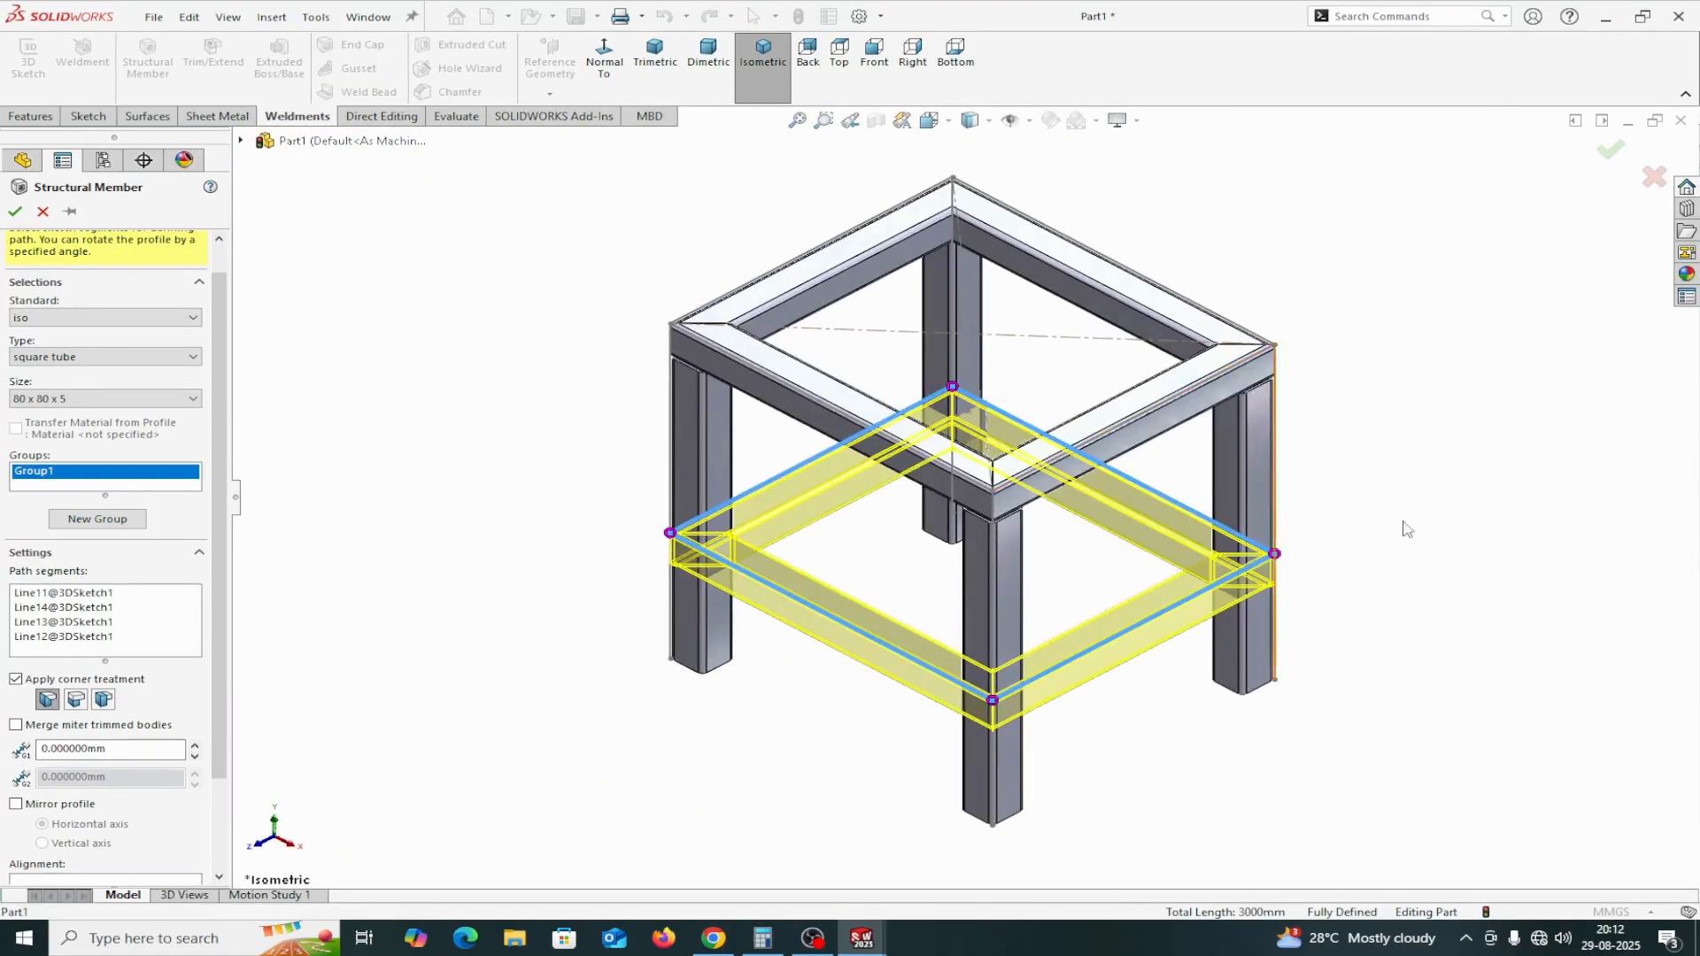
{"action": "left_click", "coordinate": [840, 53]}
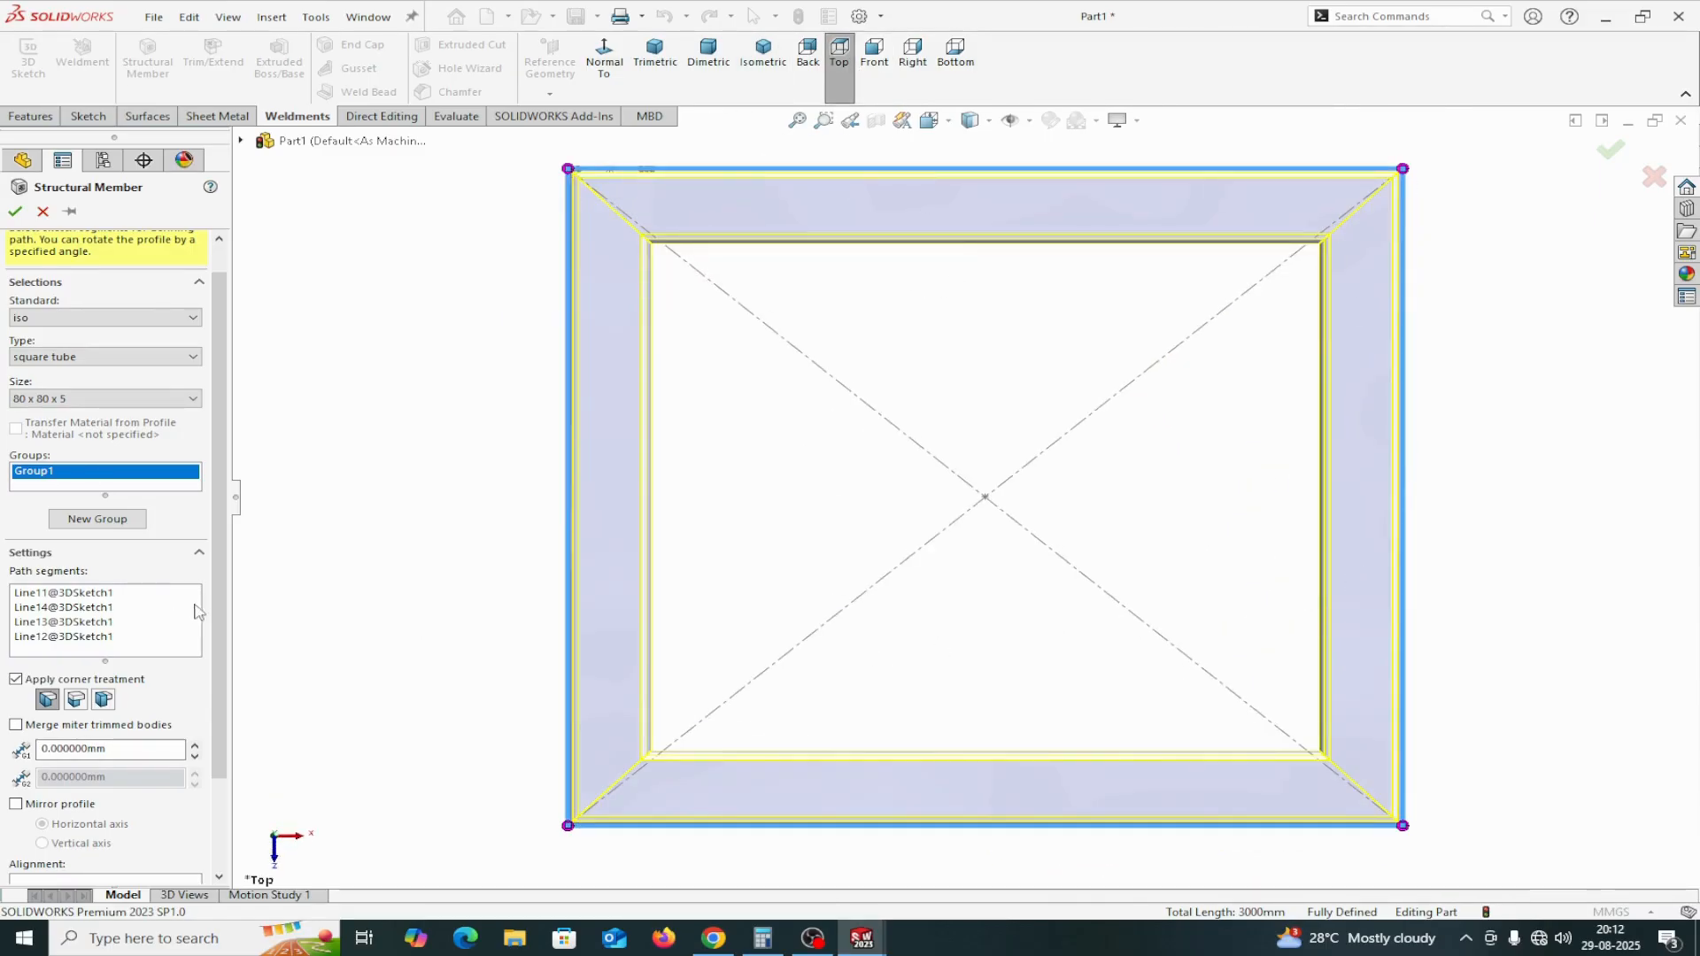
{"action": "left_click", "coordinate": [750, 69]}
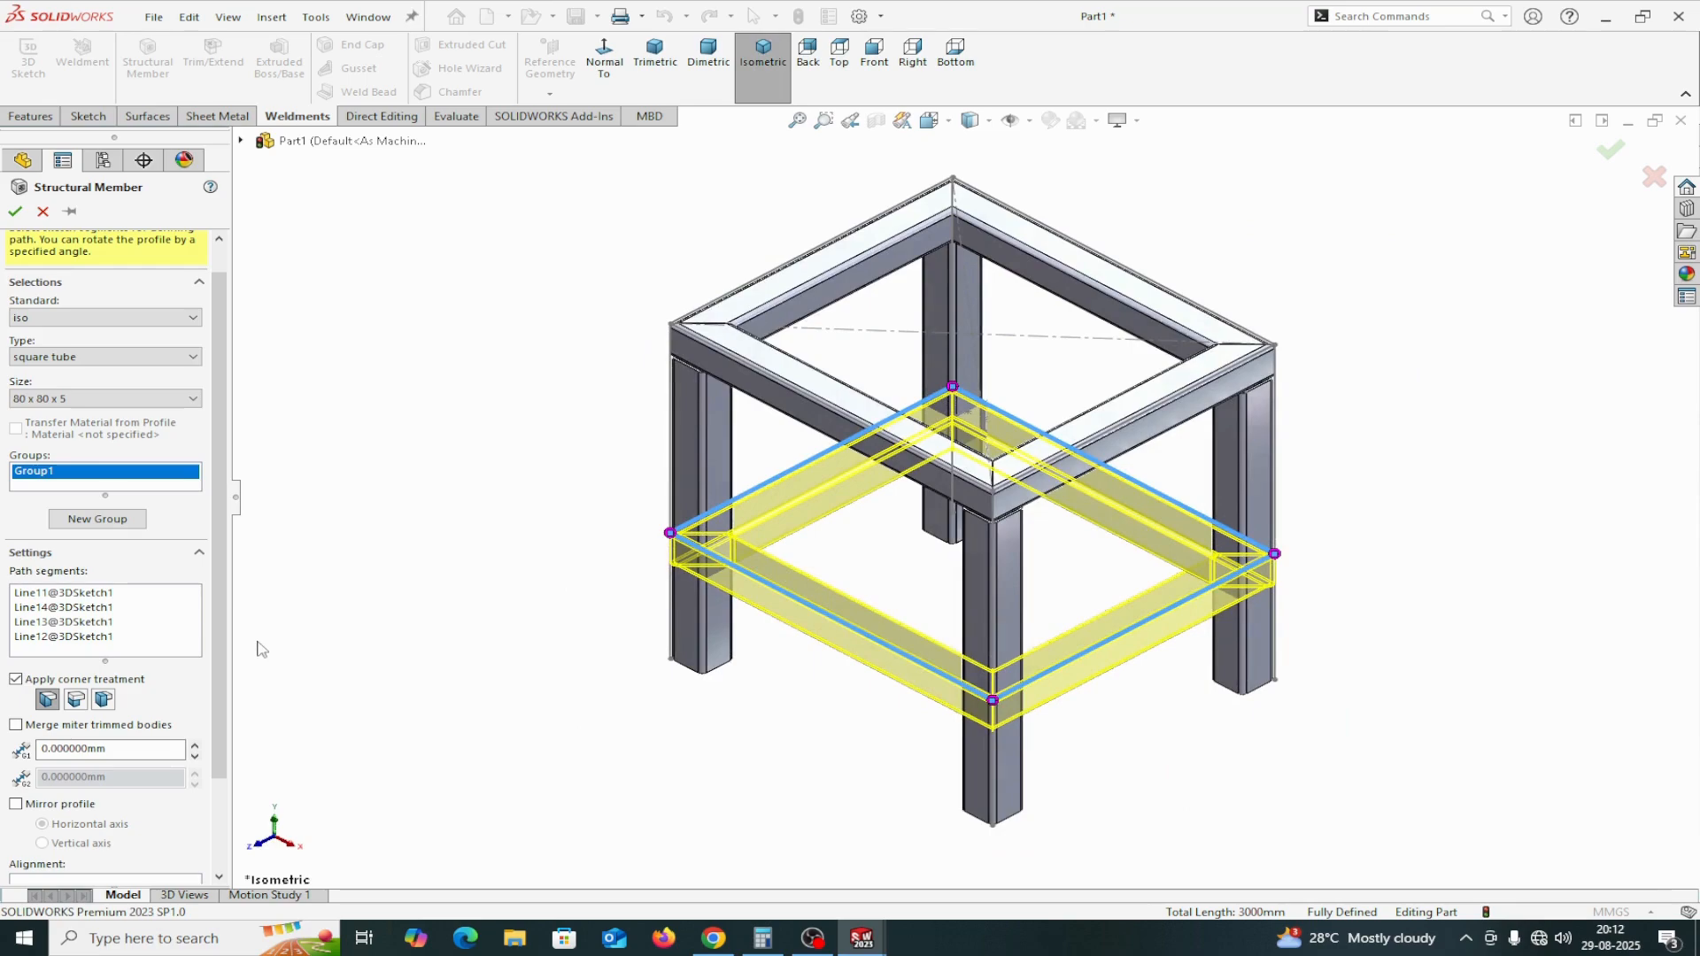
{"action": "scroll", "coordinate": [224, 656], "scroll_direction": "down", "scroll_amount": 3}
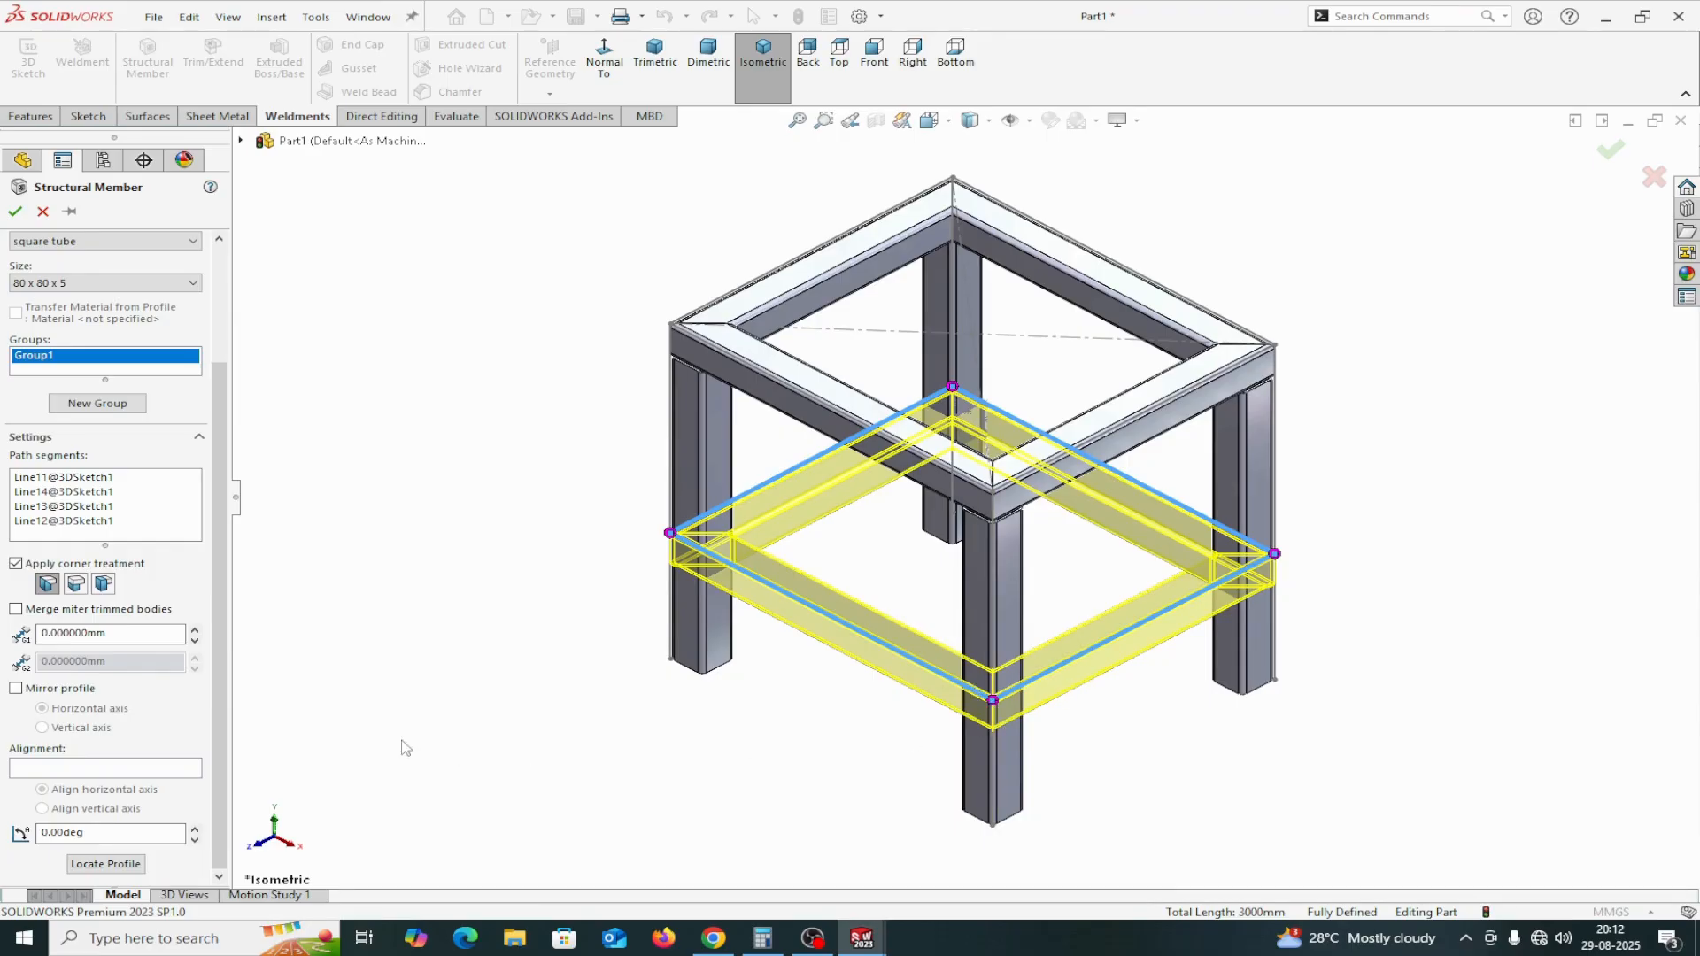
{"action": "left_click_drag", "start_coordinate": [139, 635], "coordinate": [29, 638]}
{"action": "type", "text": "2"}
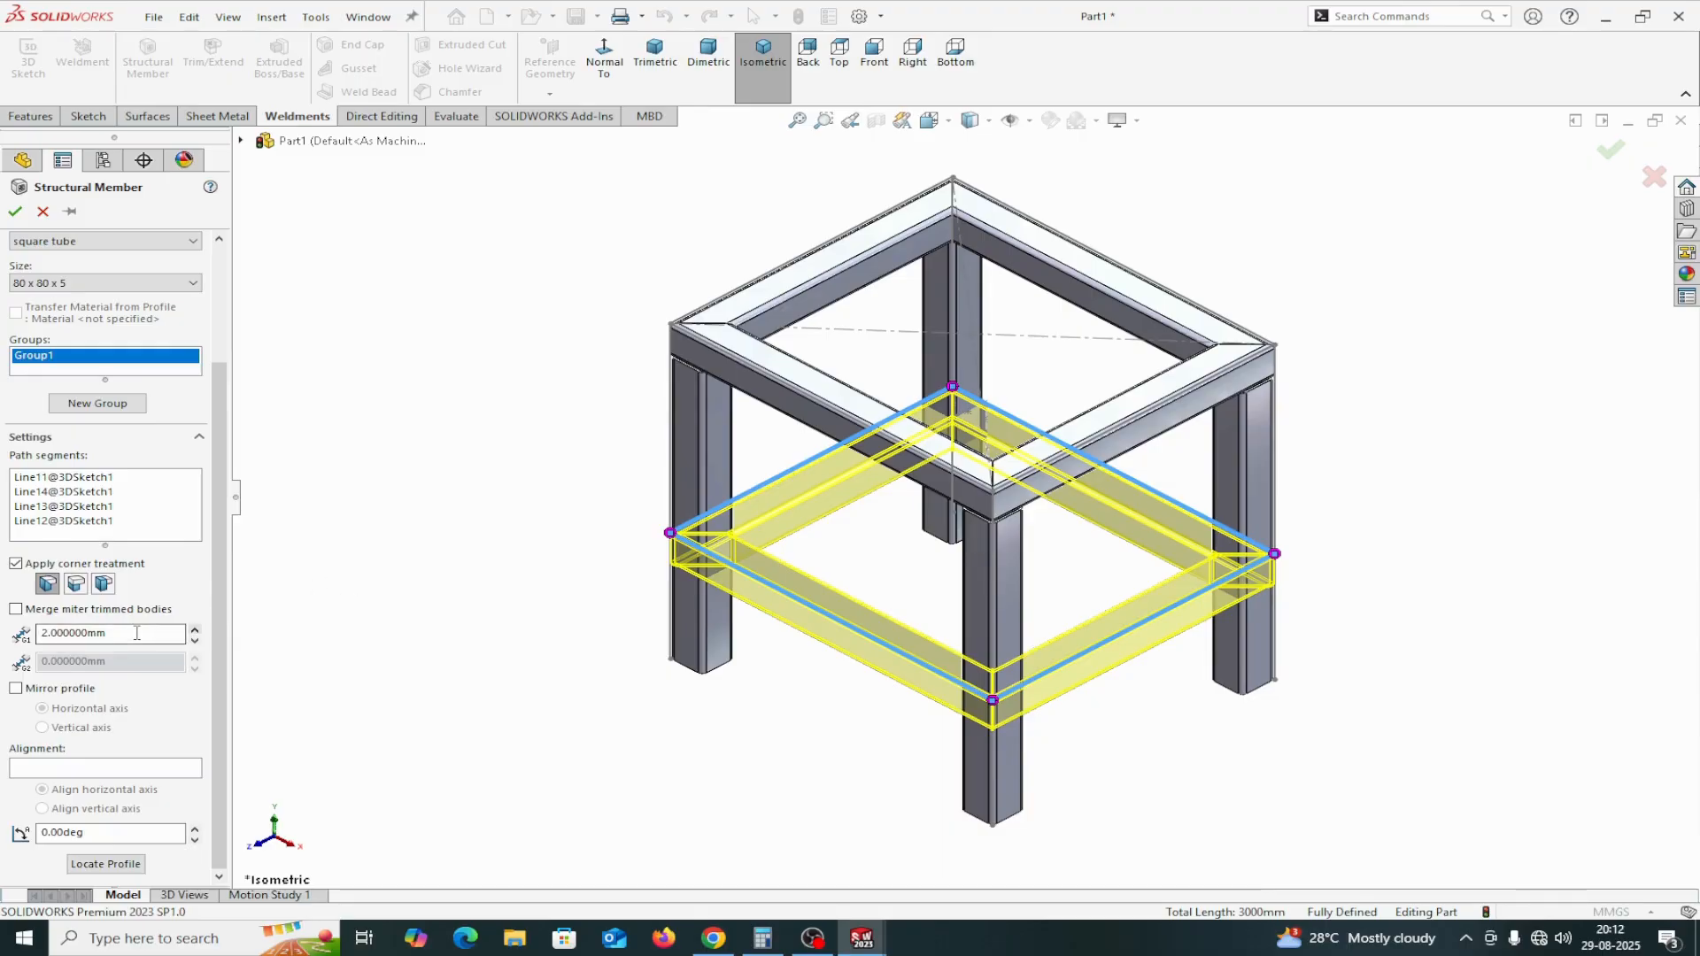
{"action": "left_click_drag", "start_coordinate": [137, 634], "coordinate": [11, 641]}
{"action": "type", "text": "0"}
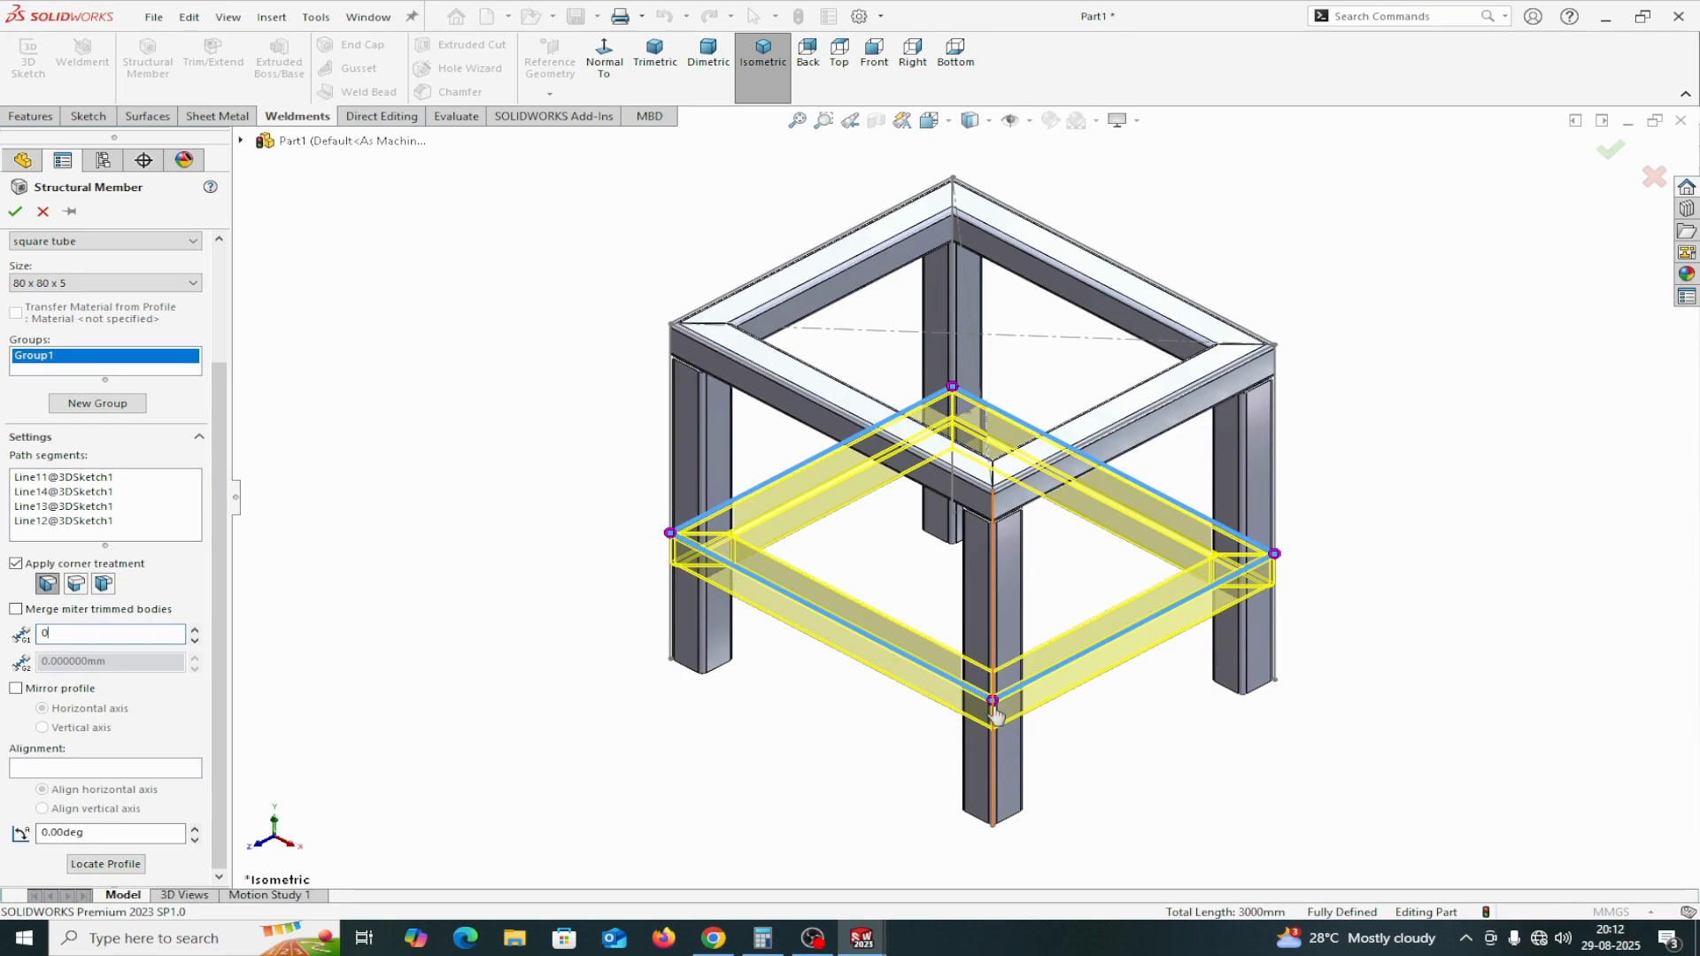
Create the lower frame tubes and inspect how the front and right rails run through the legs
{"action": "left_click", "coordinate": [15, 211]}
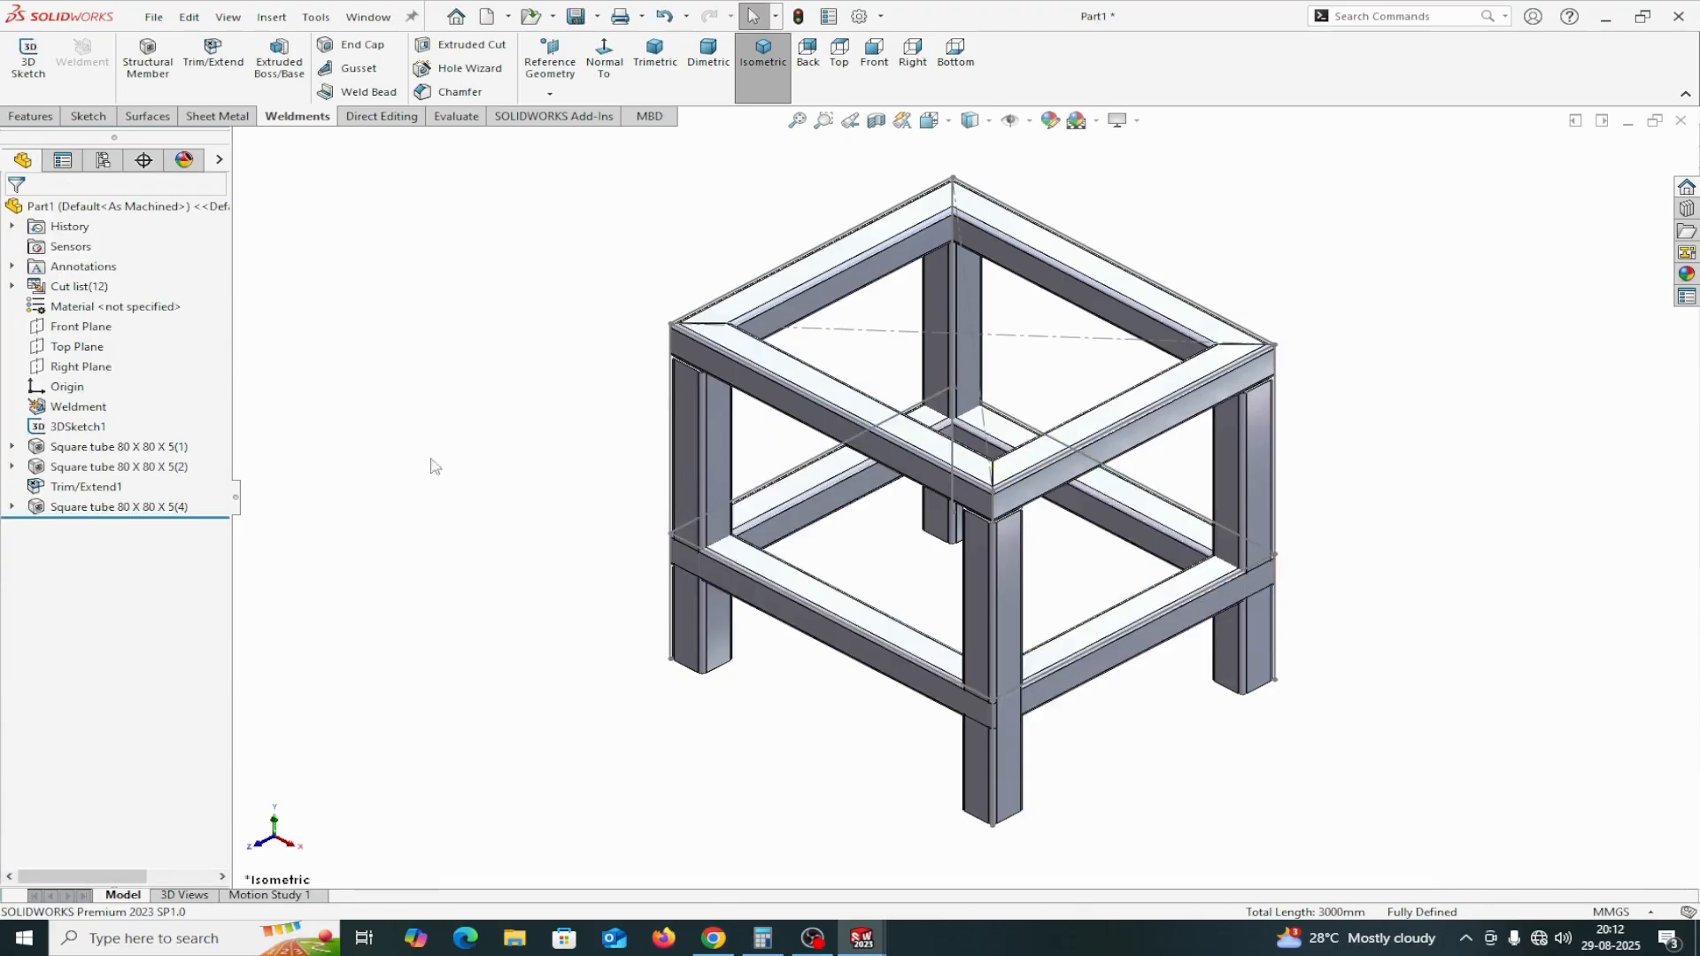
{"action": "left_click", "coordinate": [802, 624]}
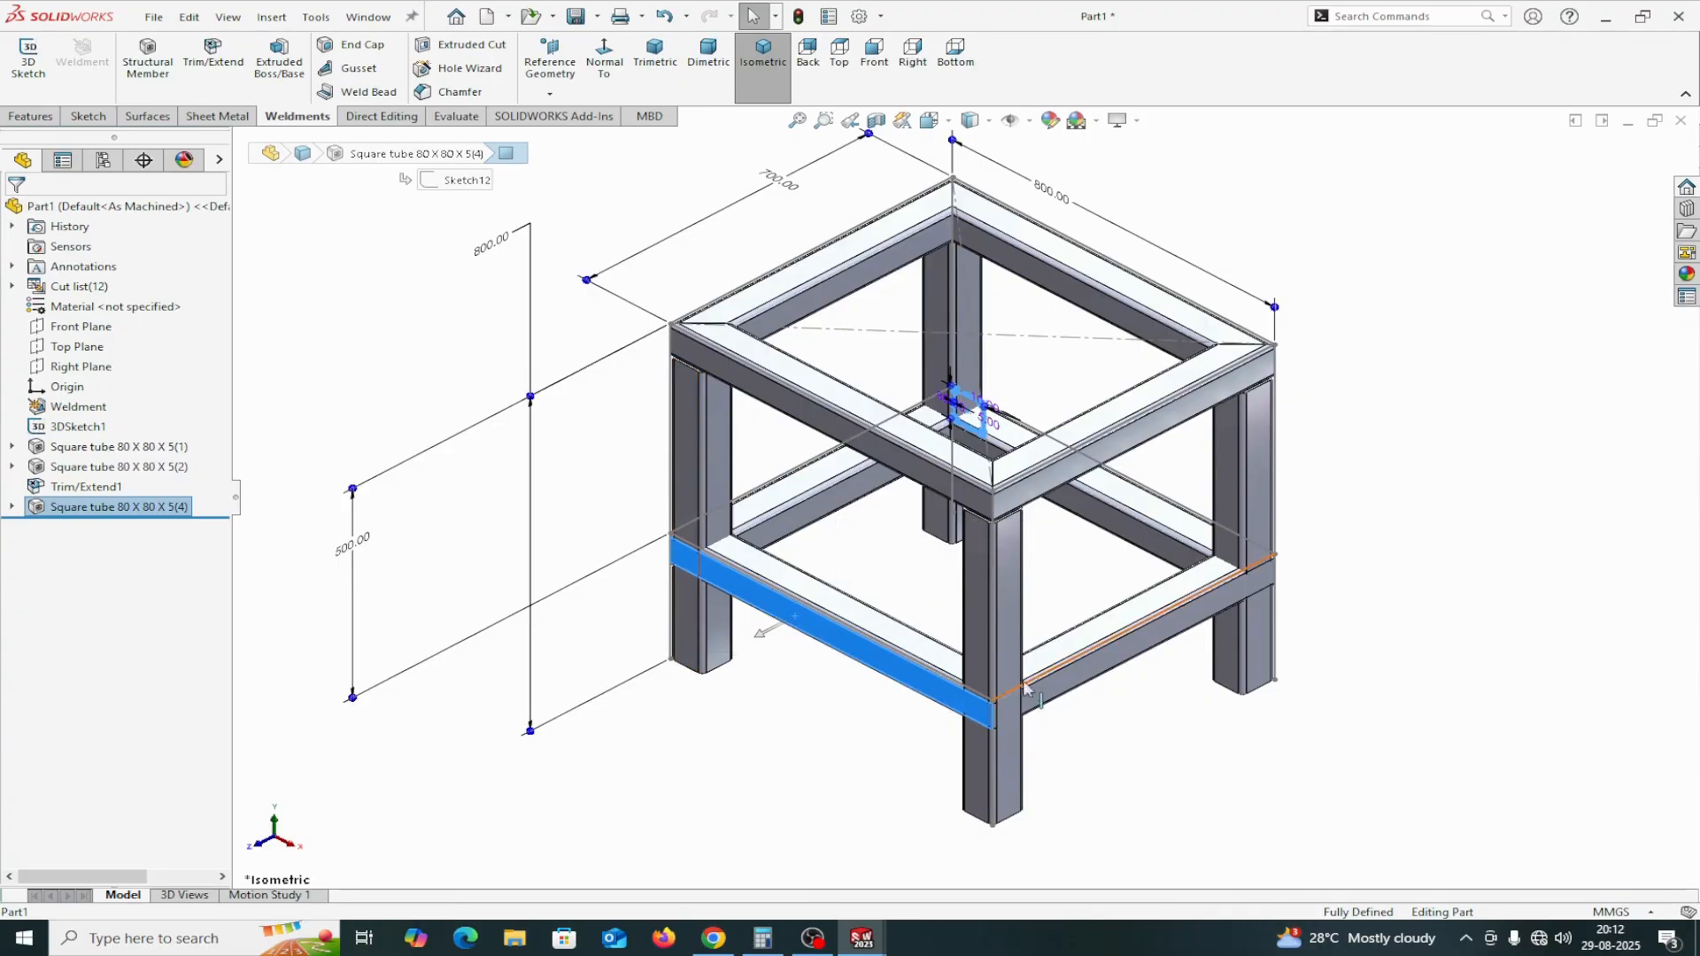
{"action": "left_click", "coordinate": [1076, 682]}
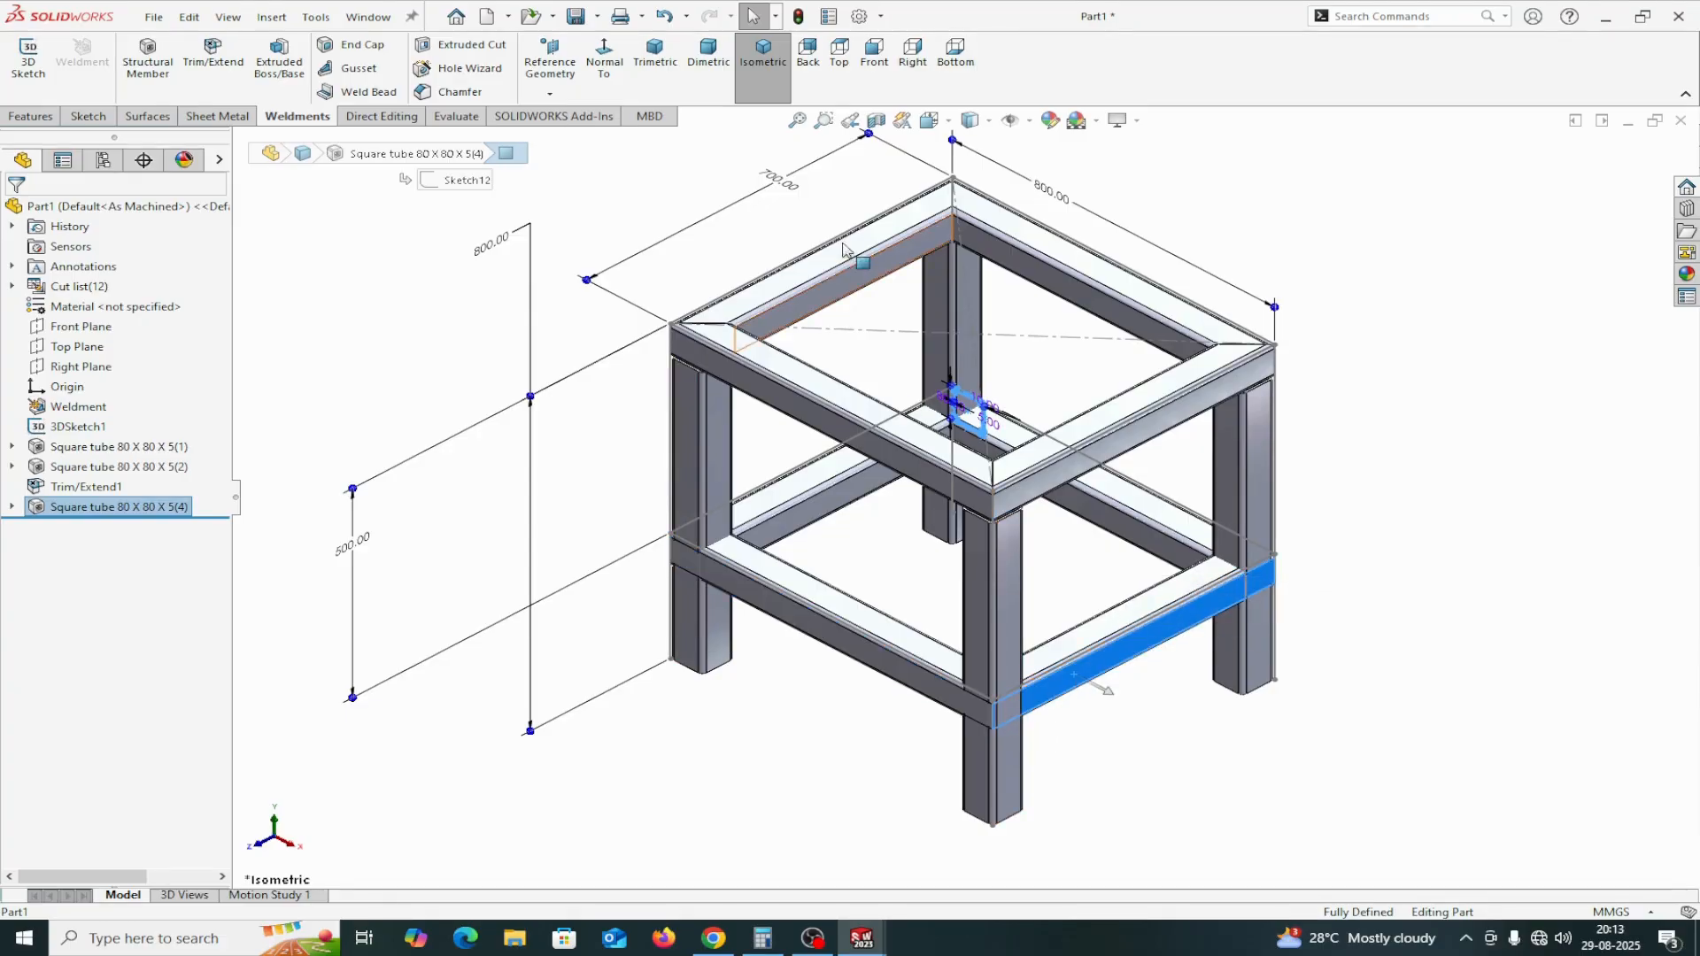
{"action": "middle_click_drag", "start_coordinate": [1274, 771], "coordinate": [1202, 770]}
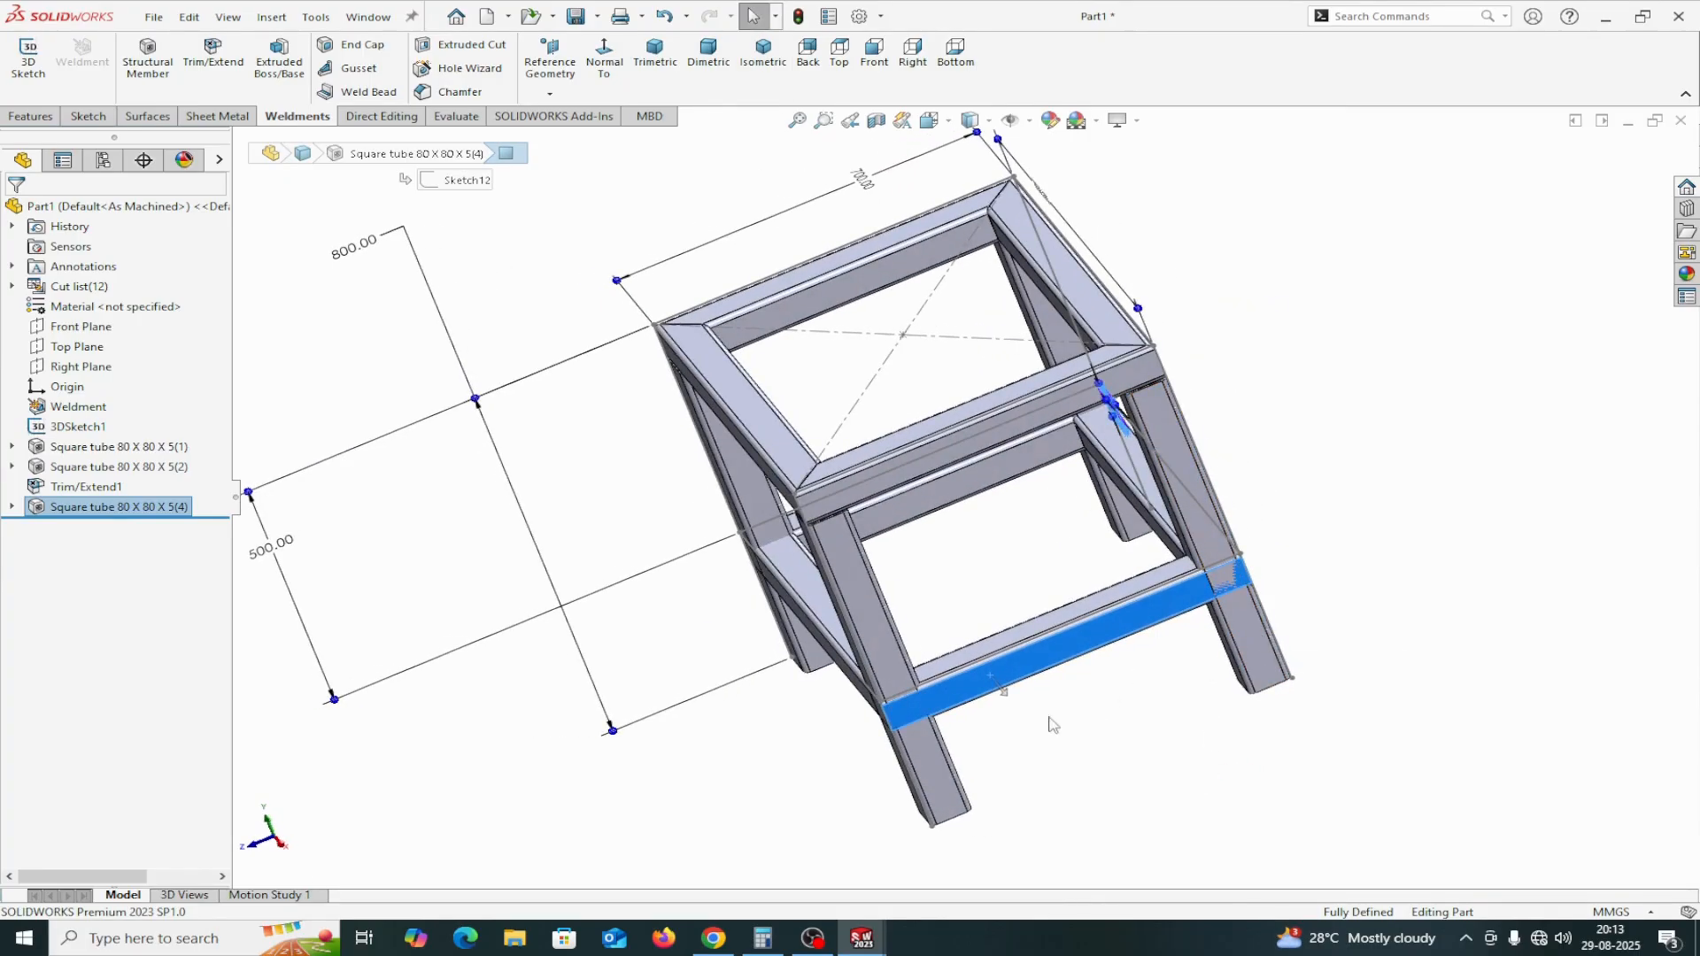
{"action": "left_click", "coordinate": [668, 795]}
{"action": "scroll", "coordinate": [668, 796], "scroll_direction": "up", "scroll_amount": 1}
{"action": "middle_click_drag", "start_coordinate": [668, 795], "coordinate": [767, 699]}
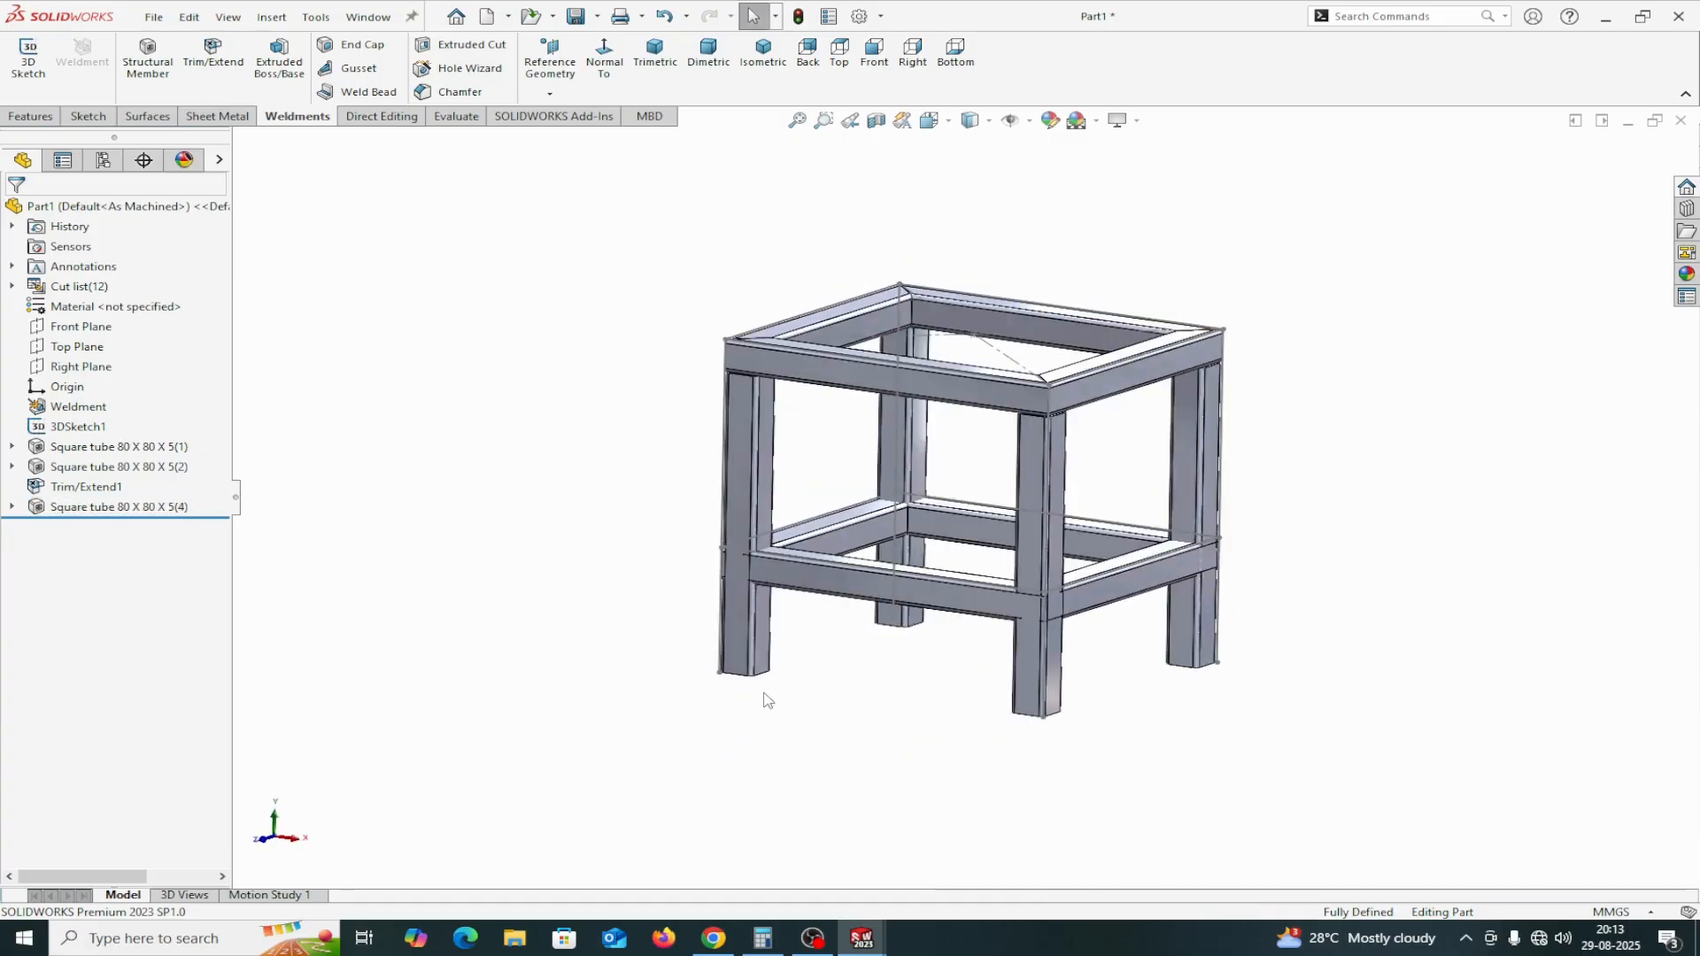
Start a Trim/Extend with the End Trim corner type and select all four lower frame tubes as the bodies to trim
{"action": "left_click", "coordinate": [213, 53]}
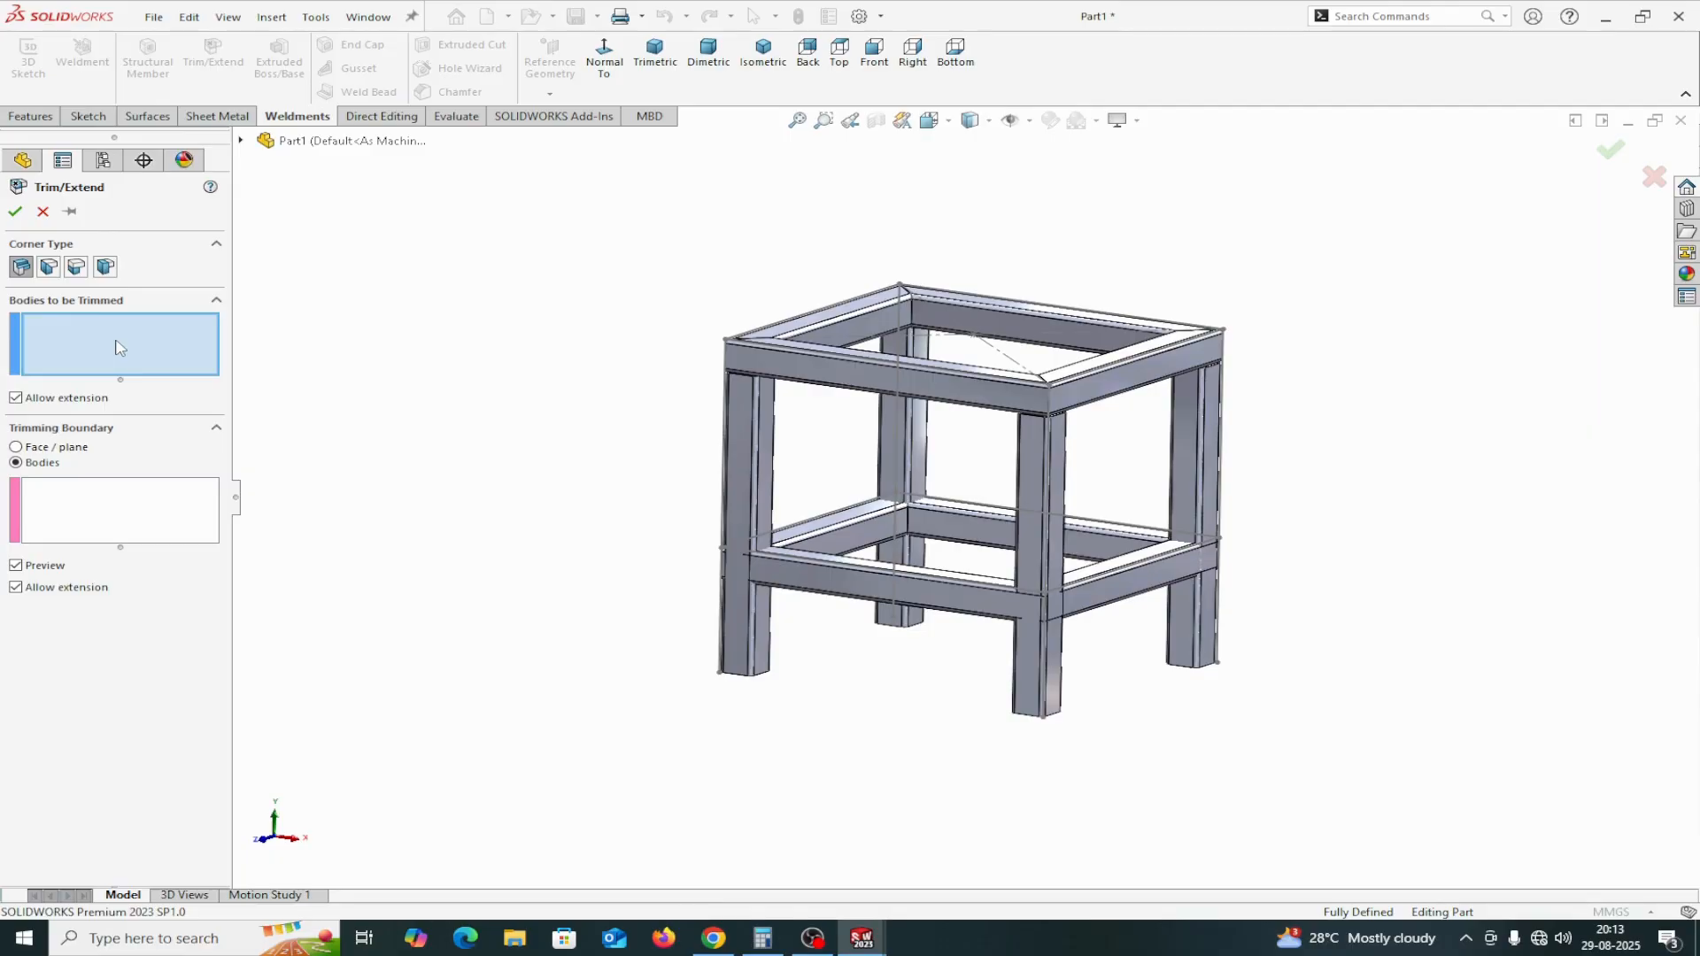
{"action": "left_click", "coordinate": [826, 585]}
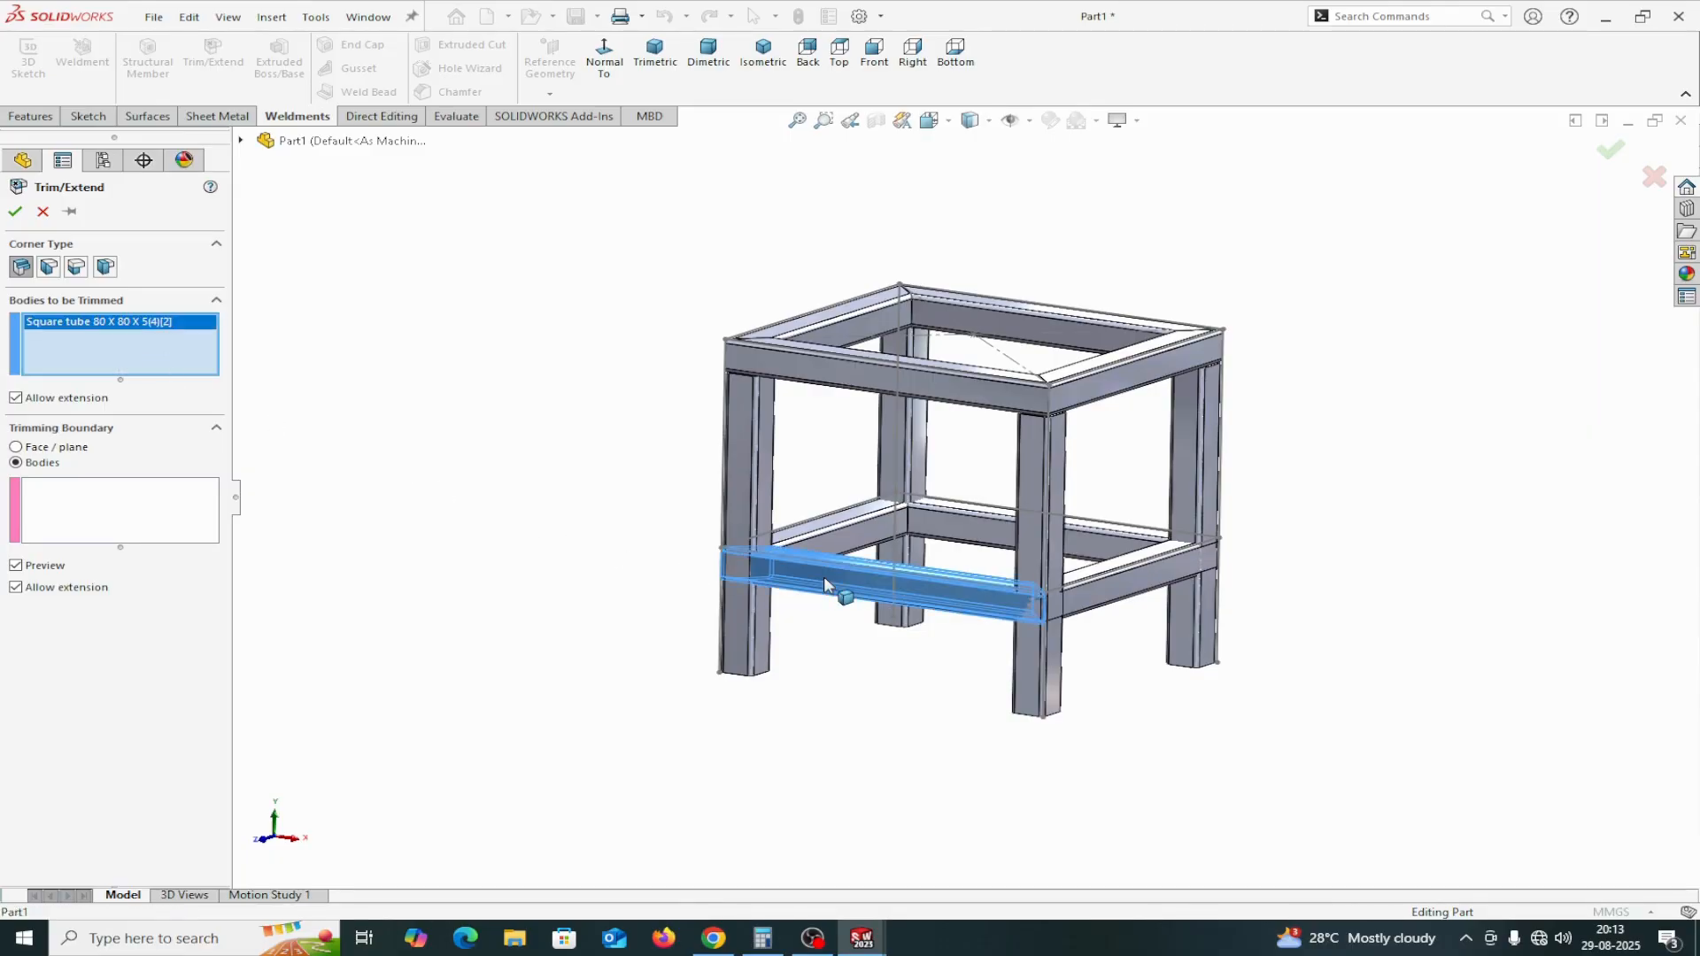
{"action": "left_click", "coordinate": [832, 530]}
{"action": "left_click", "coordinate": [967, 526]}
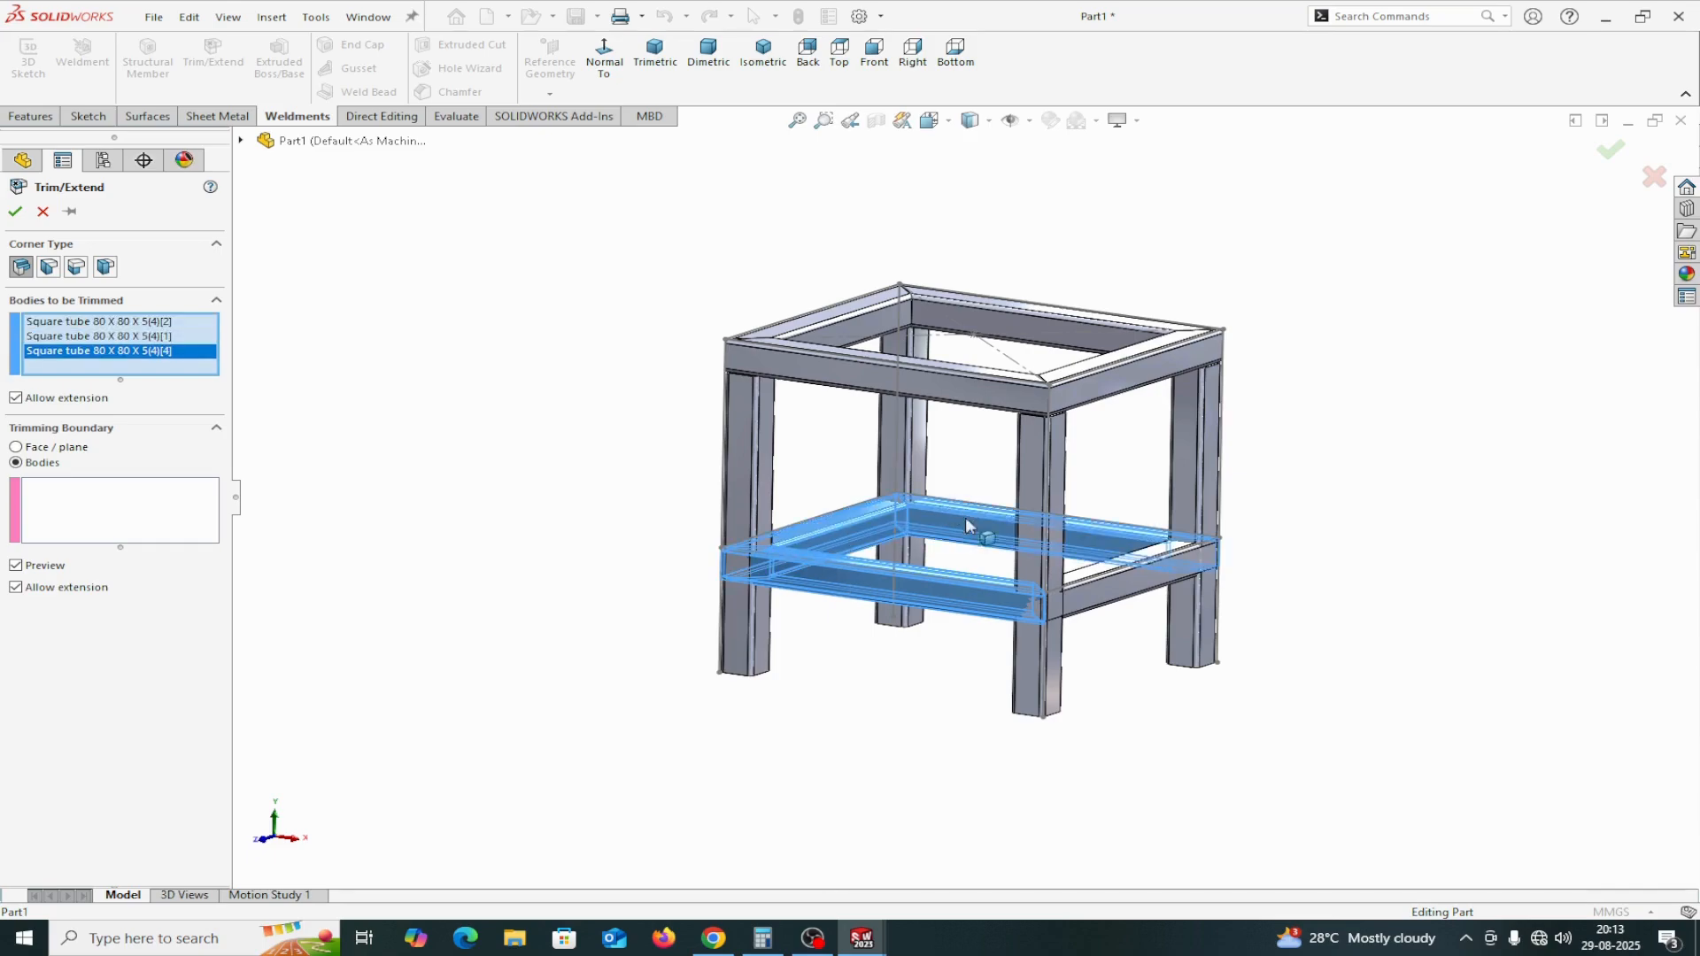
{"action": "left_click", "coordinate": [1126, 590]}
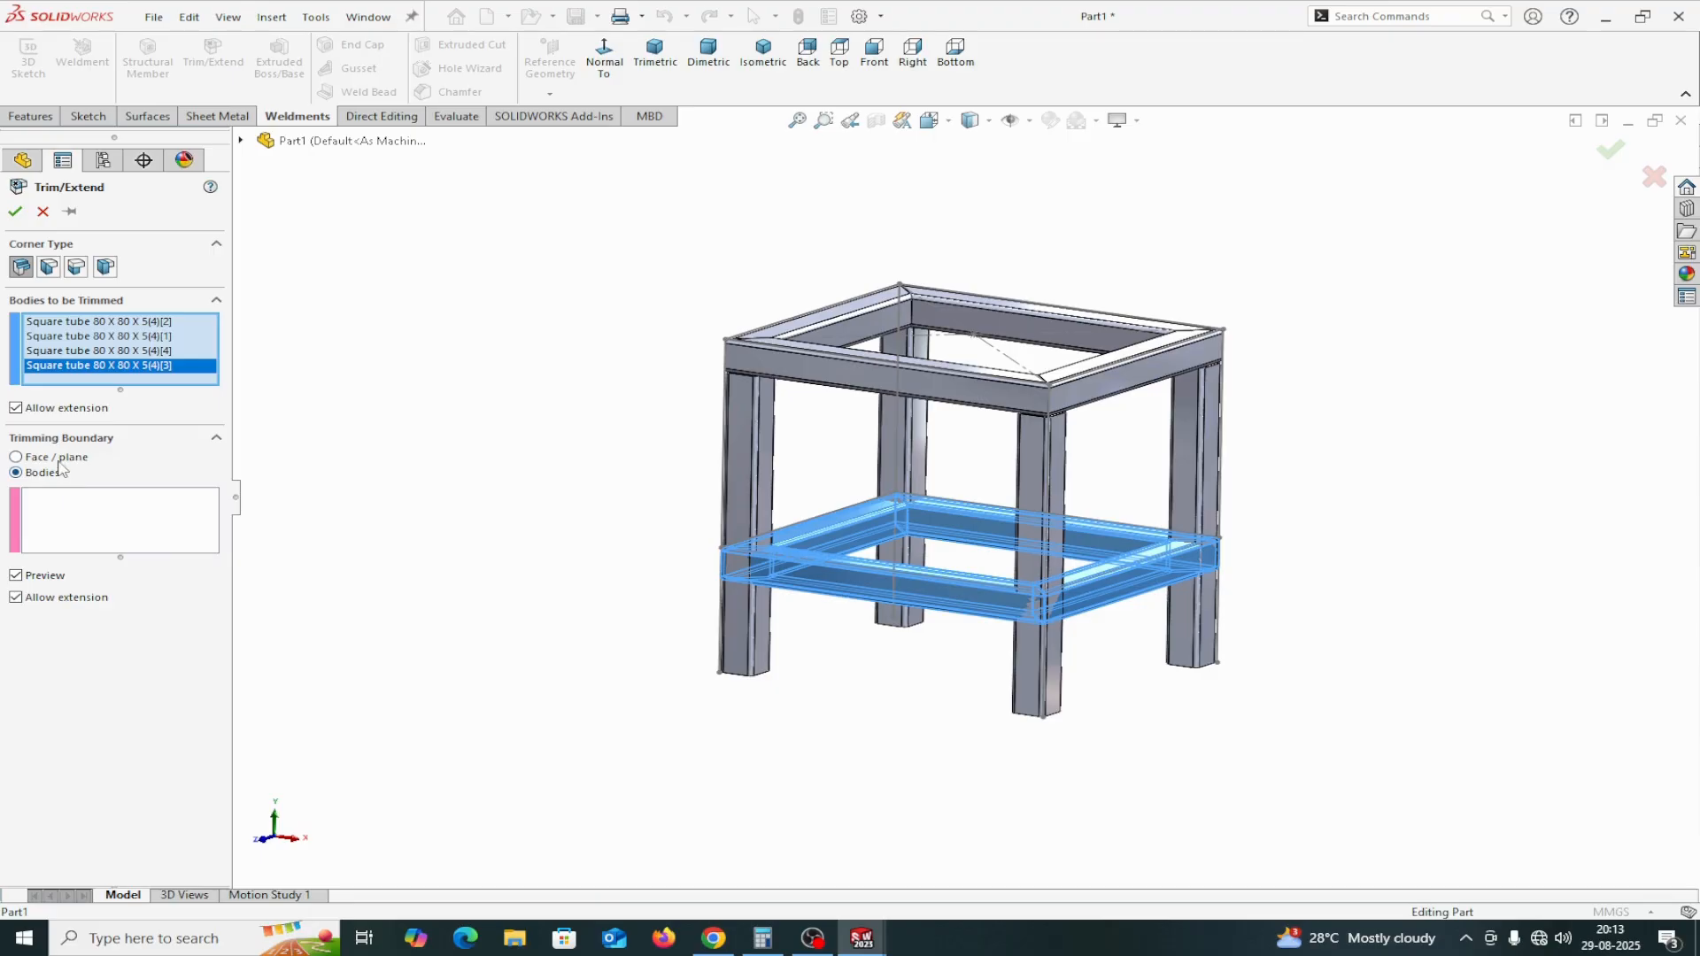
Select the four vertical legs as the trimming boundary bodies for the lower frame
{"action": "left_click", "coordinate": [62, 512]}
{"action": "left_click", "coordinate": [749, 505]}
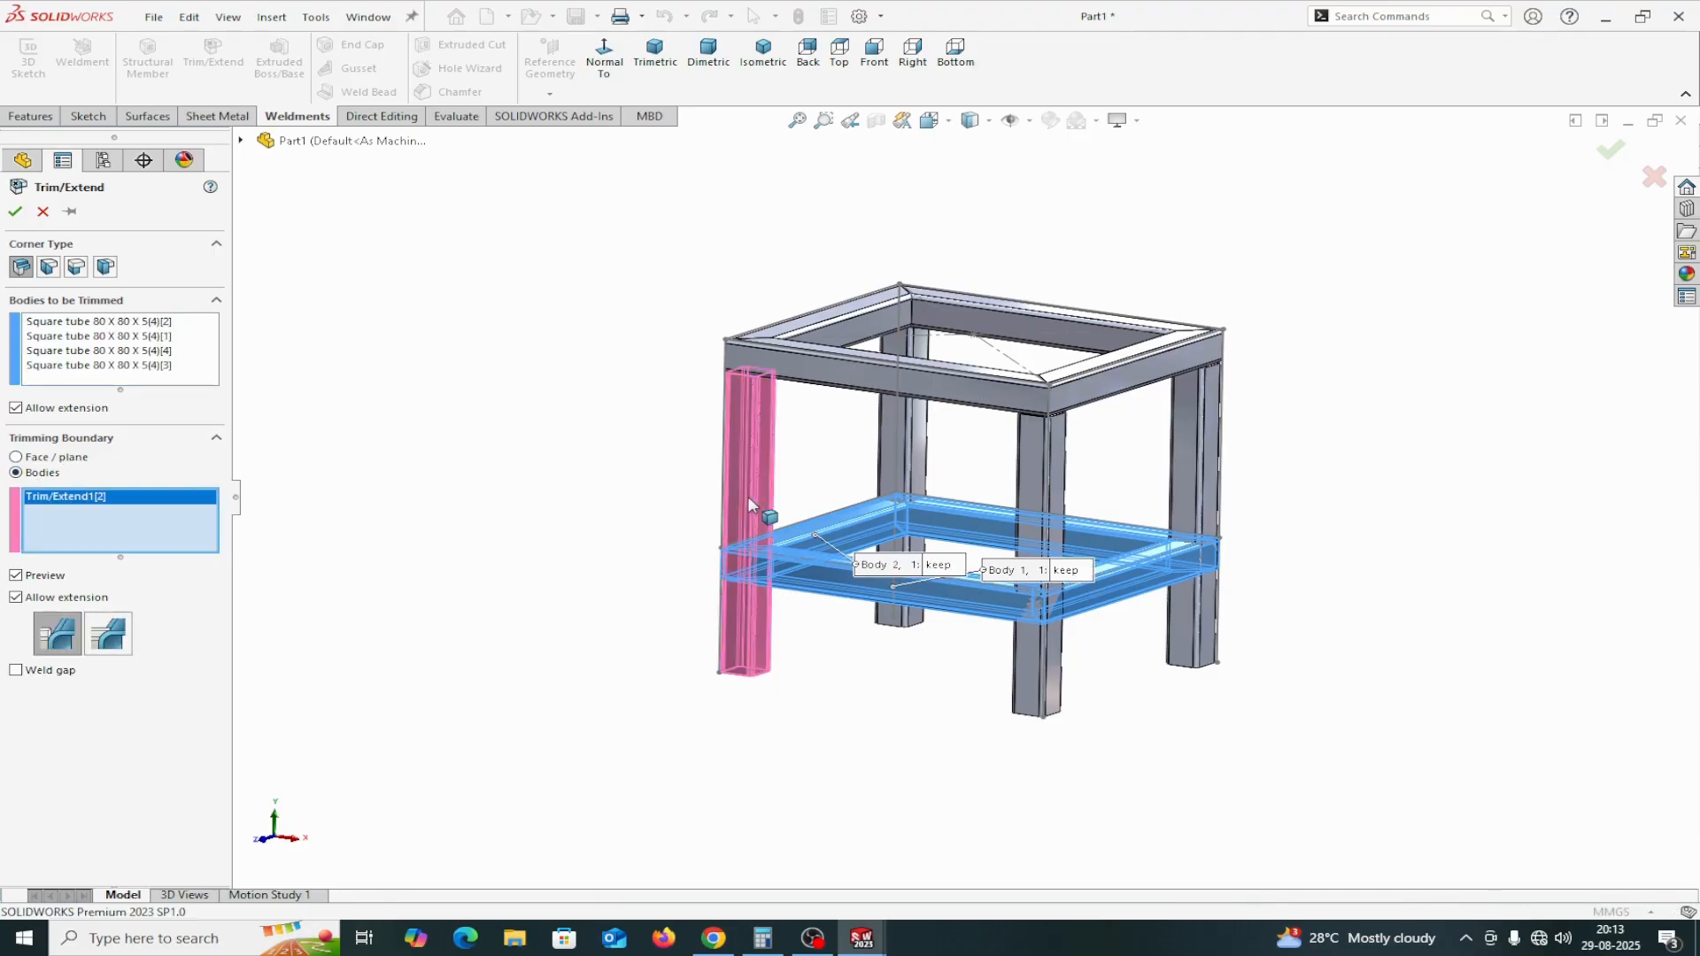
{"action": "left_click", "coordinate": [891, 455]}
{"action": "left_click", "coordinate": [1049, 470]}
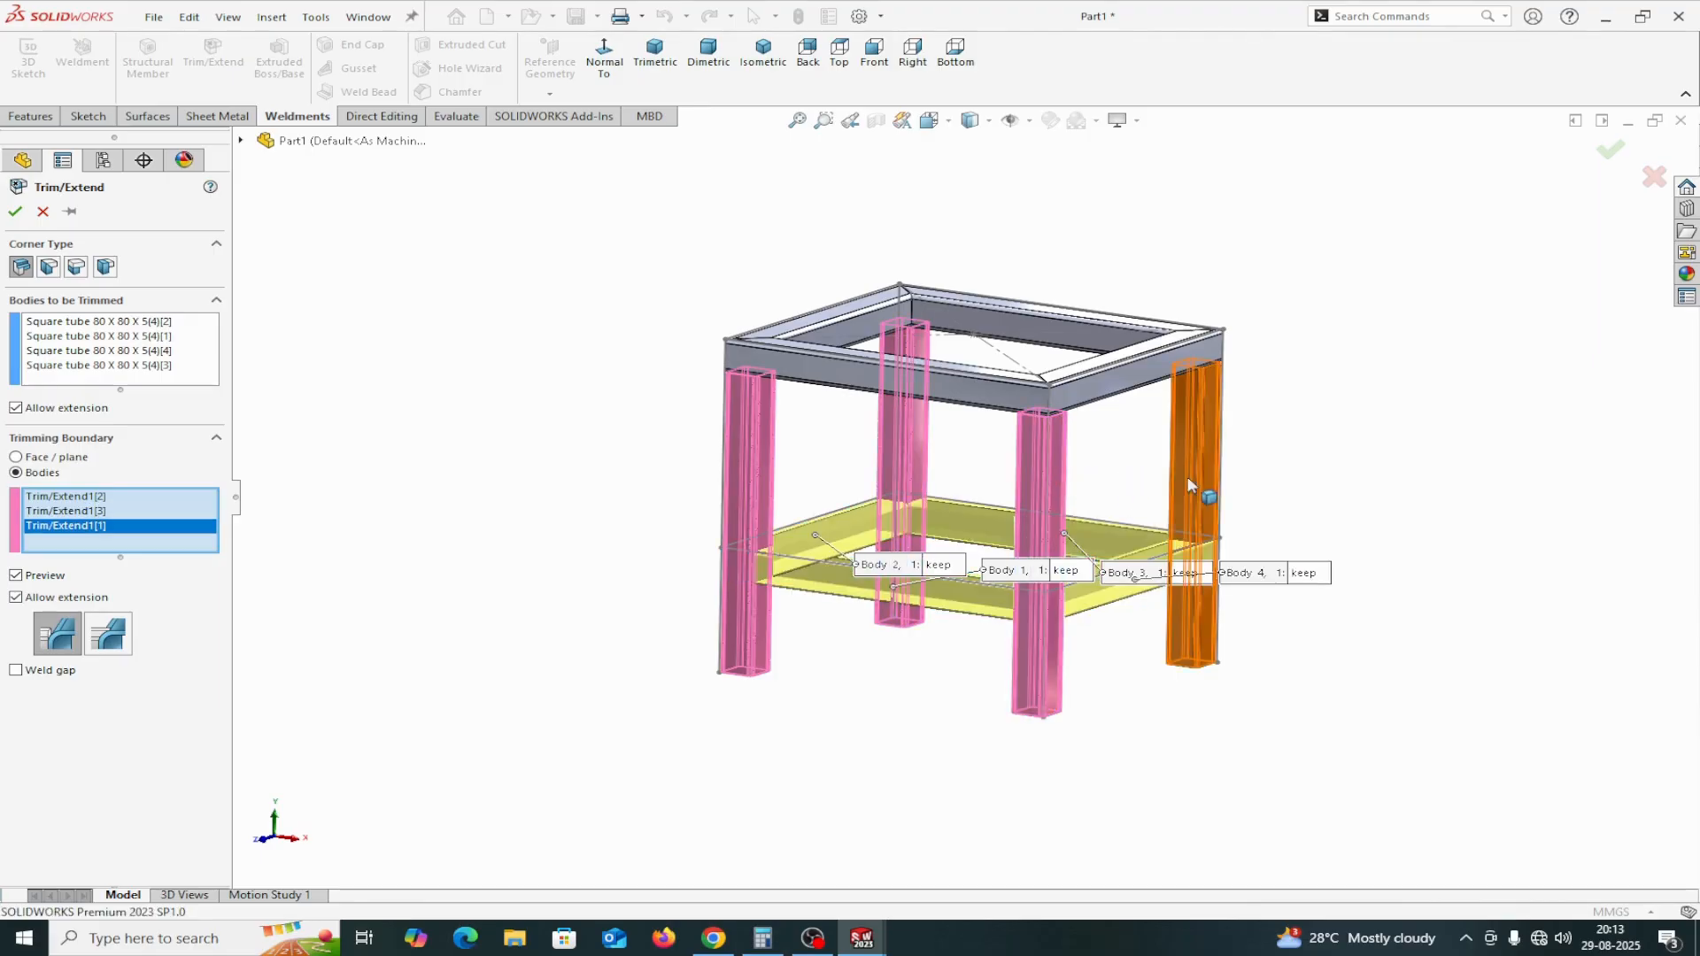
{"action": "left_click", "coordinate": [1210, 482]}
Spread the body callouts clear of the frame, keep all four lower rail segments and complete the trim against the legs
{"action": "left_click_drag", "start_coordinate": [1304, 580], "coordinate": [1505, 696]}
{"action": "left_click_drag", "start_coordinate": [1045, 576], "coordinate": [855, 808]}
{"action": "left_click_drag", "start_coordinate": [886, 565], "coordinate": [562, 694]}
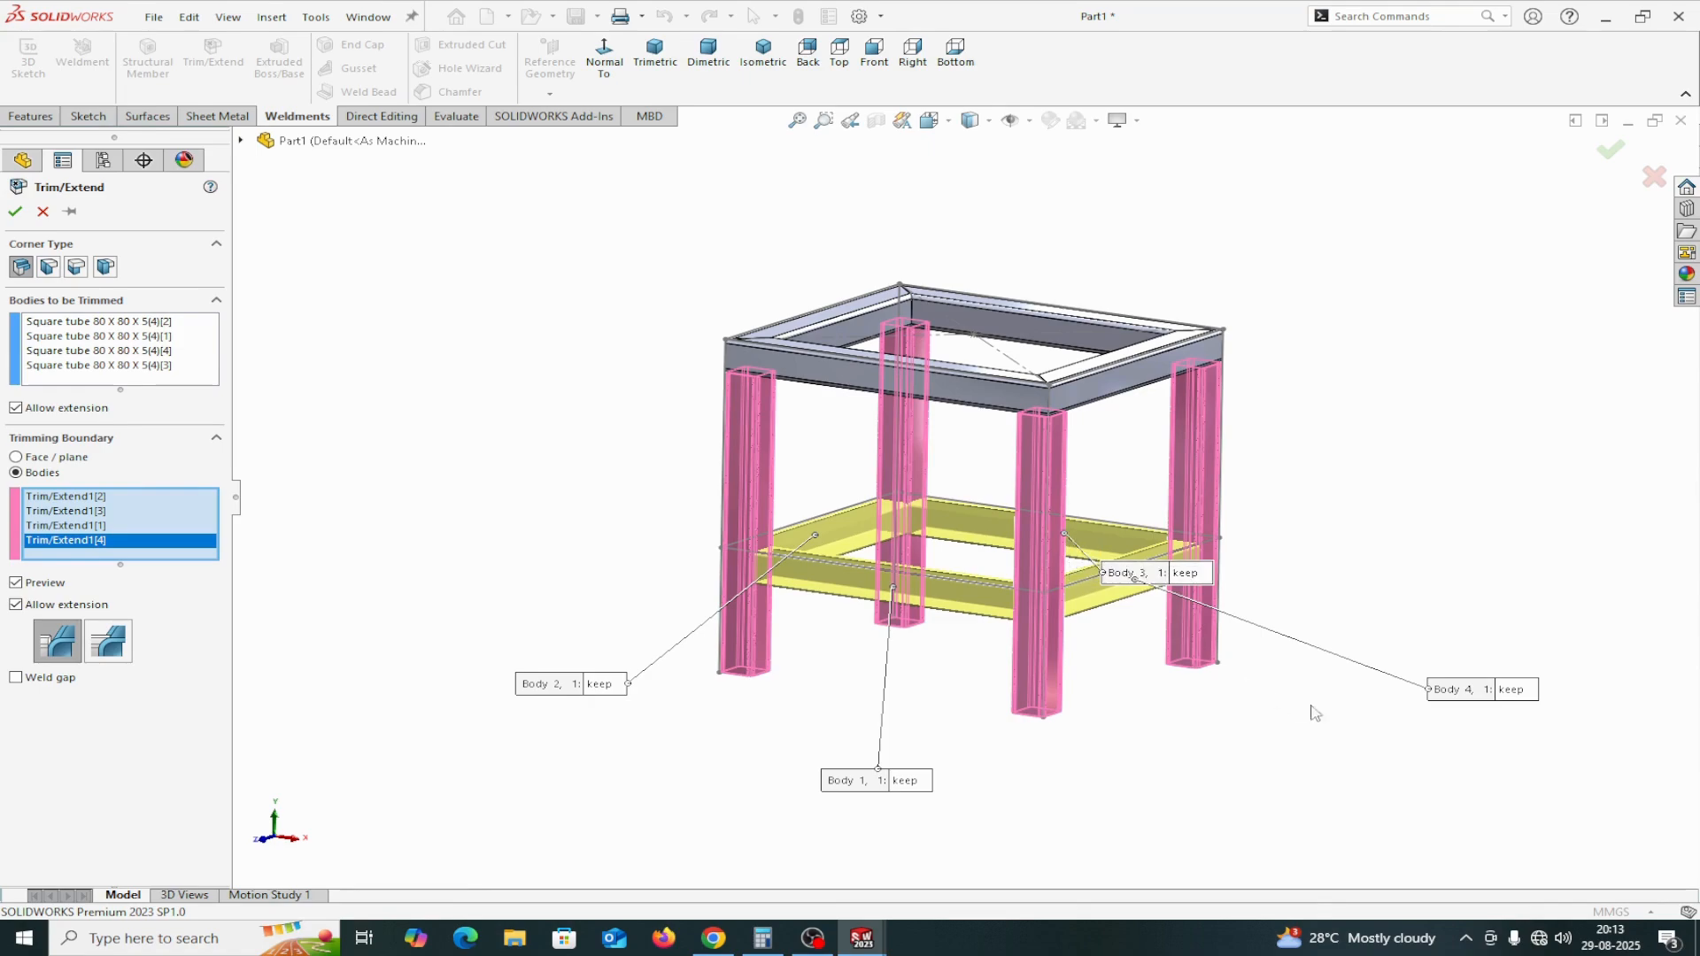
{"action": "left_click", "coordinate": [1511, 690]}
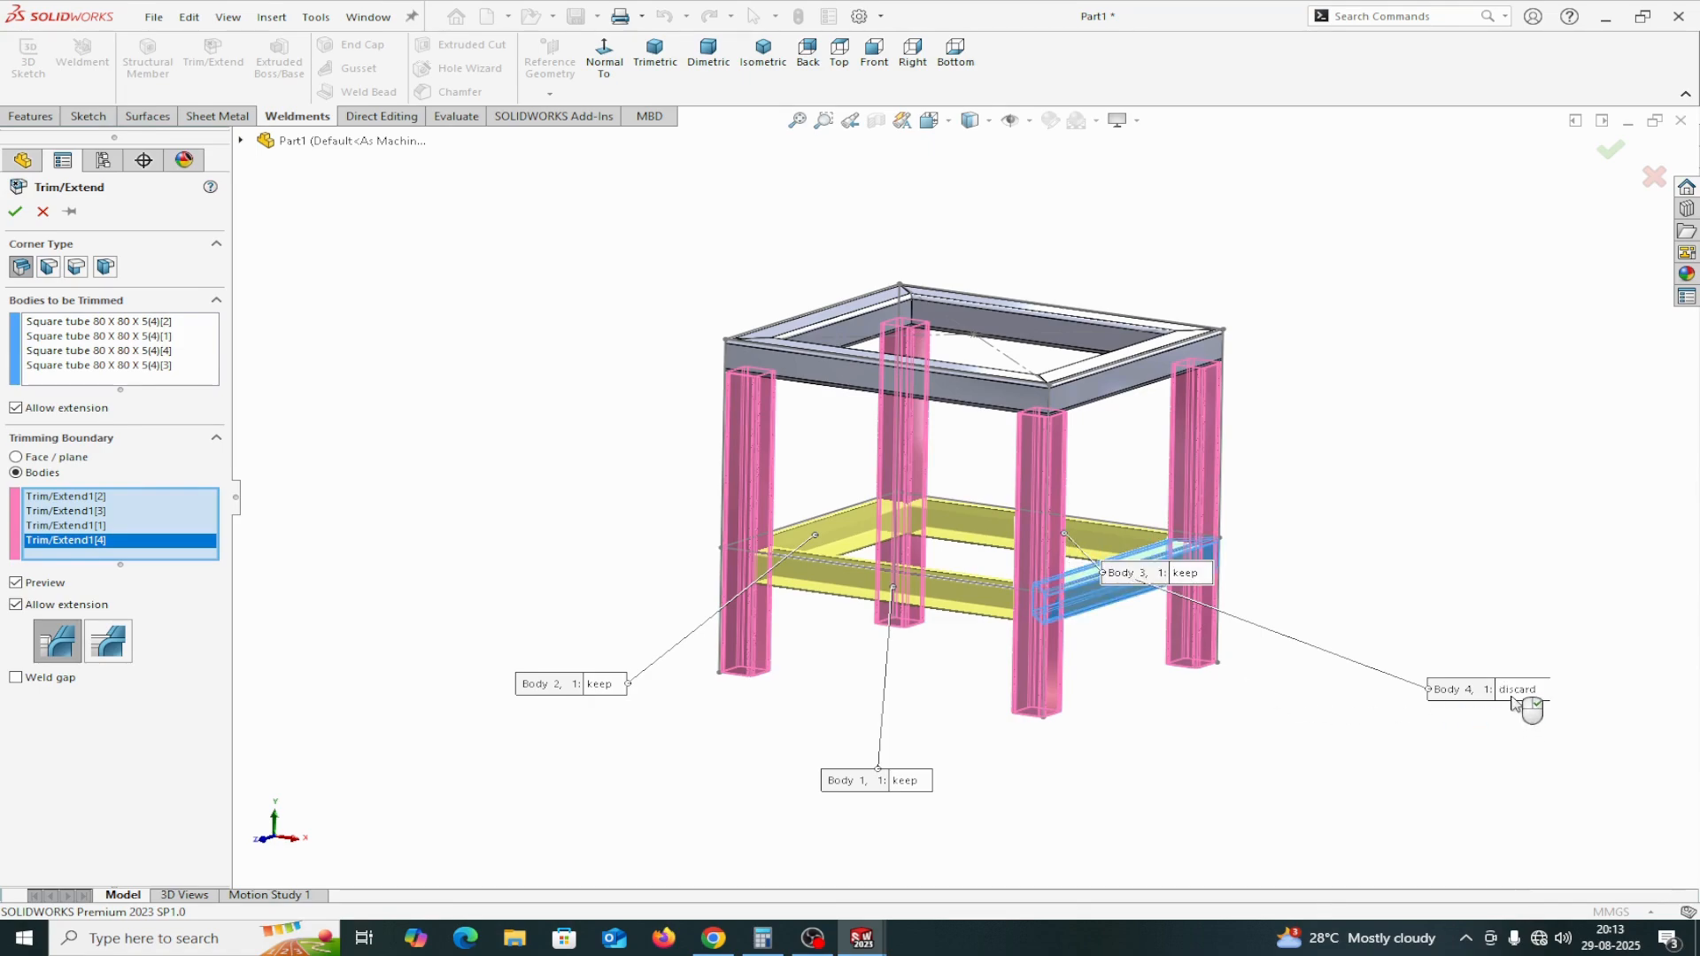
{"action": "left_click", "coordinate": [1513, 698]}
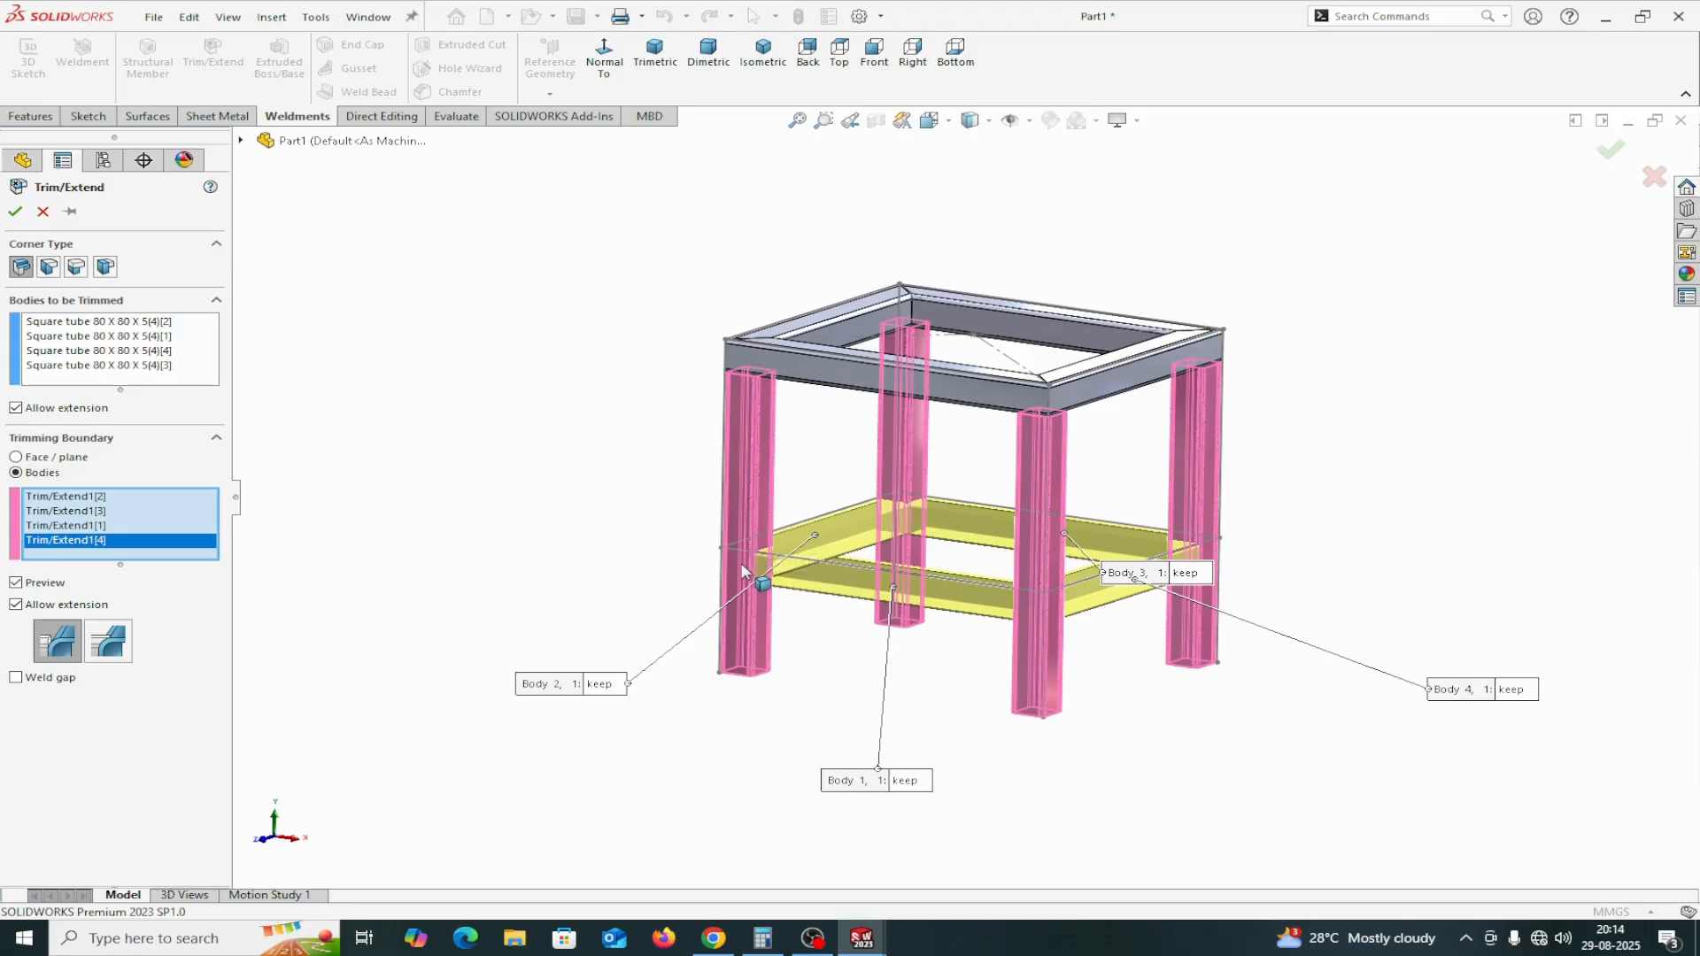
{"action": "left_click", "coordinate": [15, 212]}
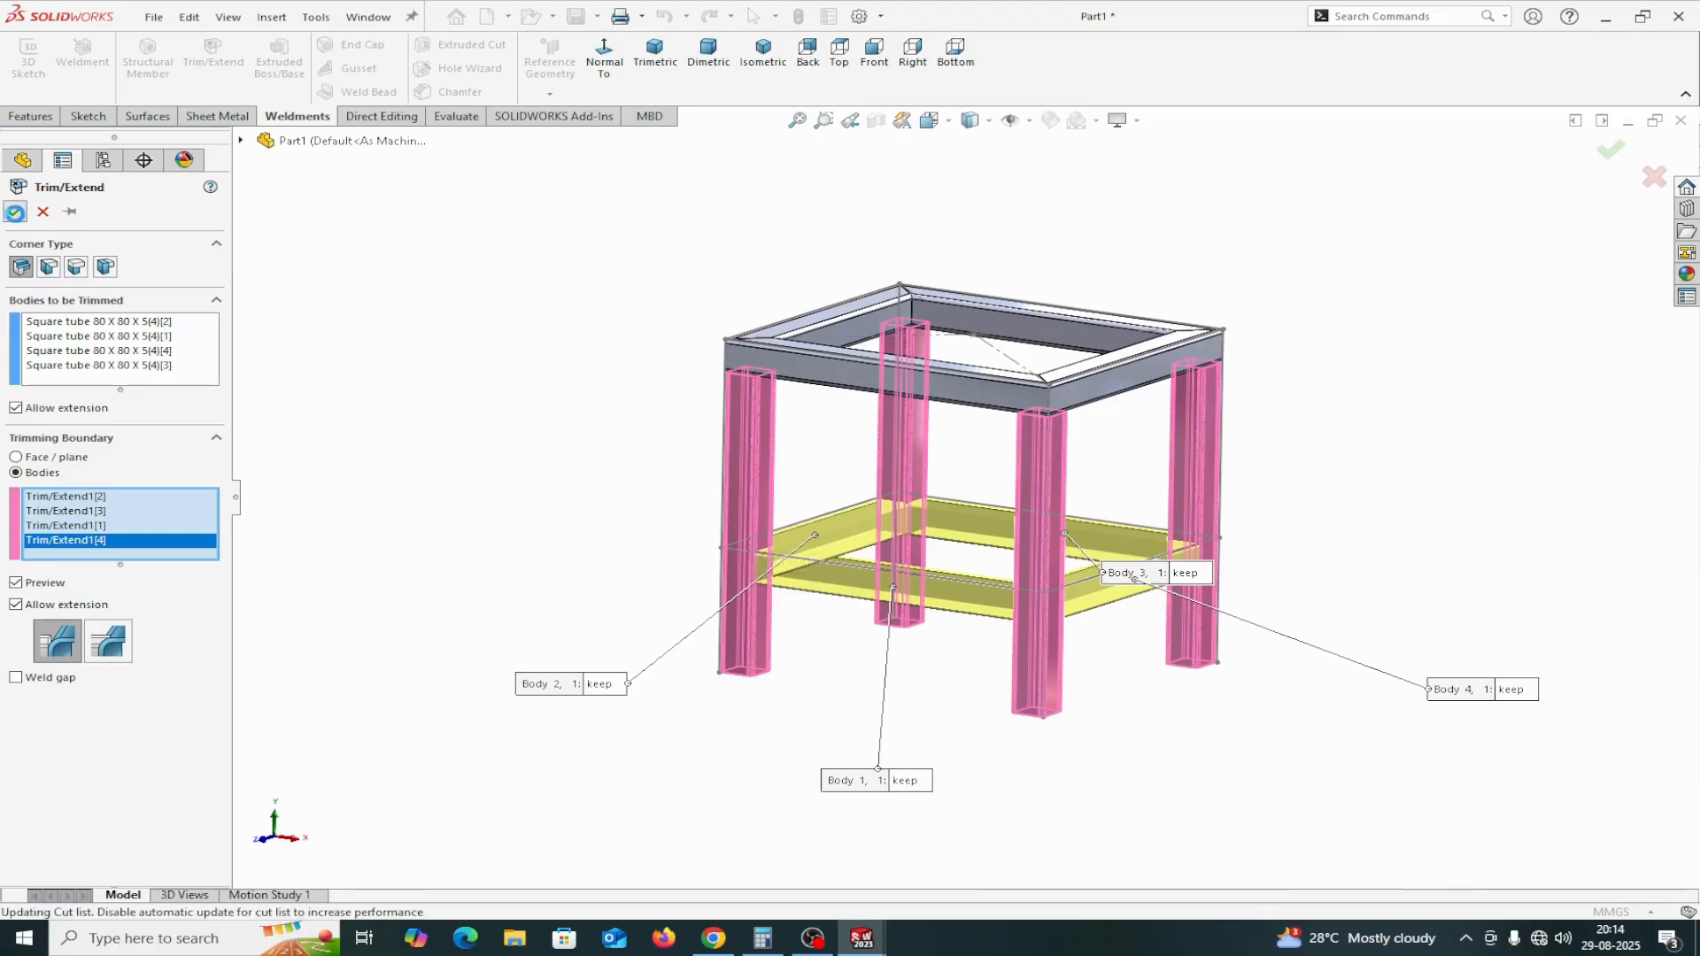
Open a section view on the Right Plane and reset its offset to 0 mm and its tilt to 0 degrees
{"action": "left_click", "coordinate": [847, 577]}
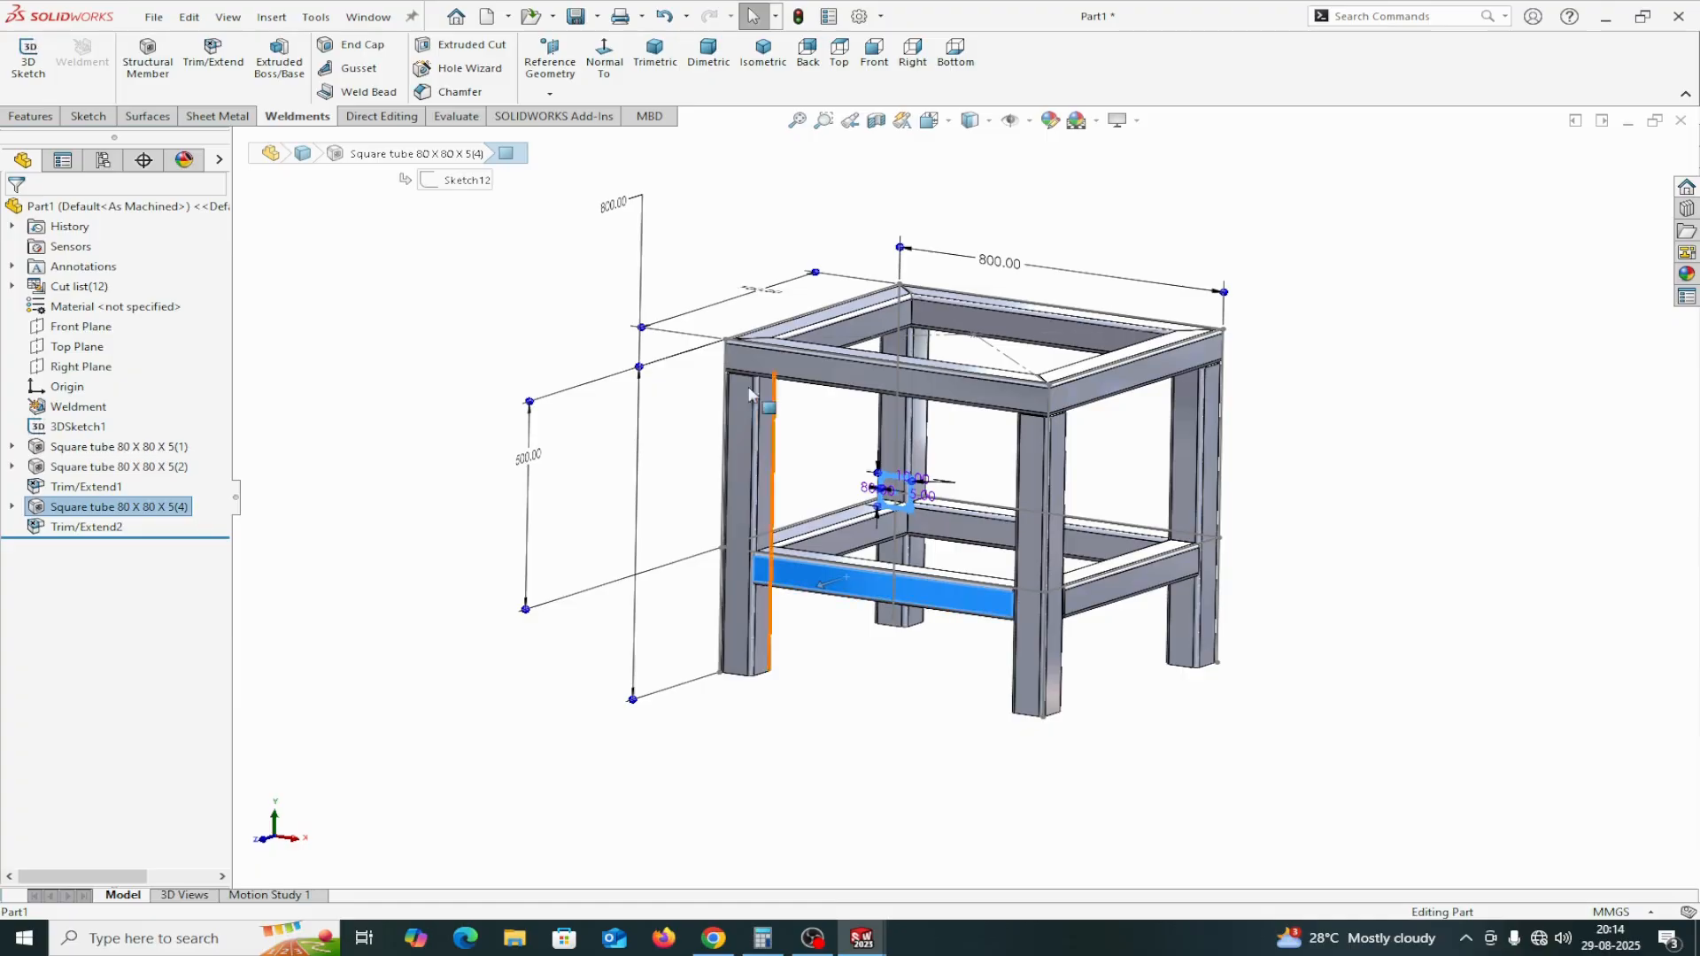
{"action": "left_click", "coordinate": [877, 121]}
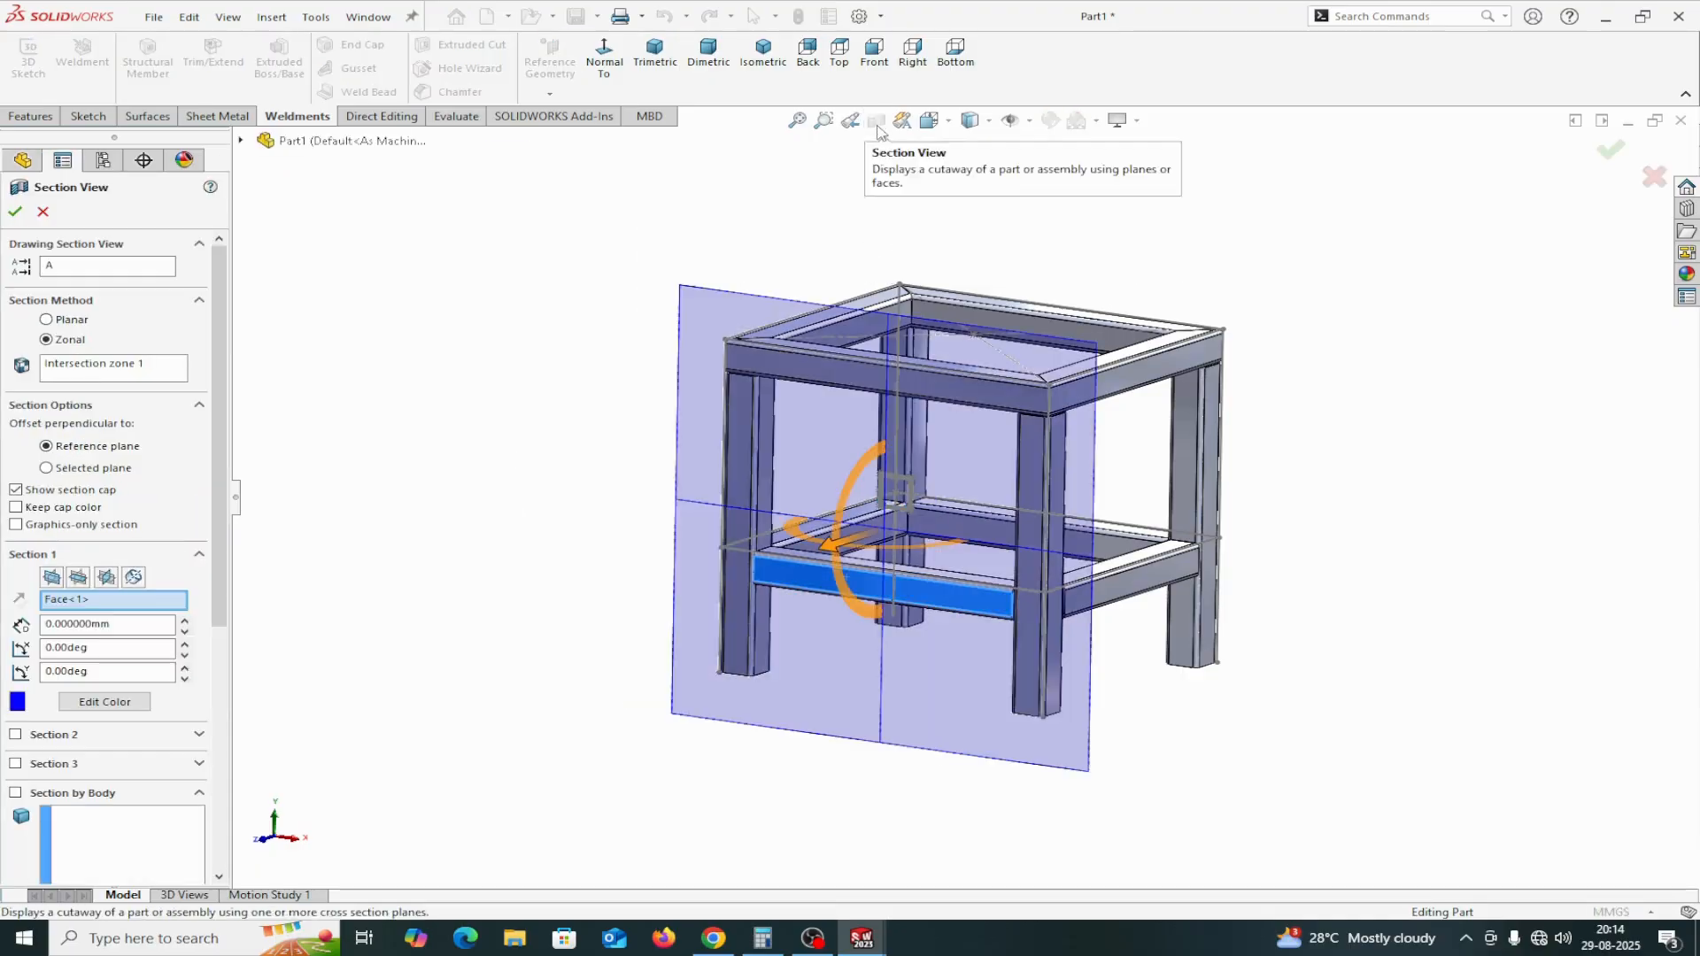
{"action": "left_click", "coordinate": [106, 577]}
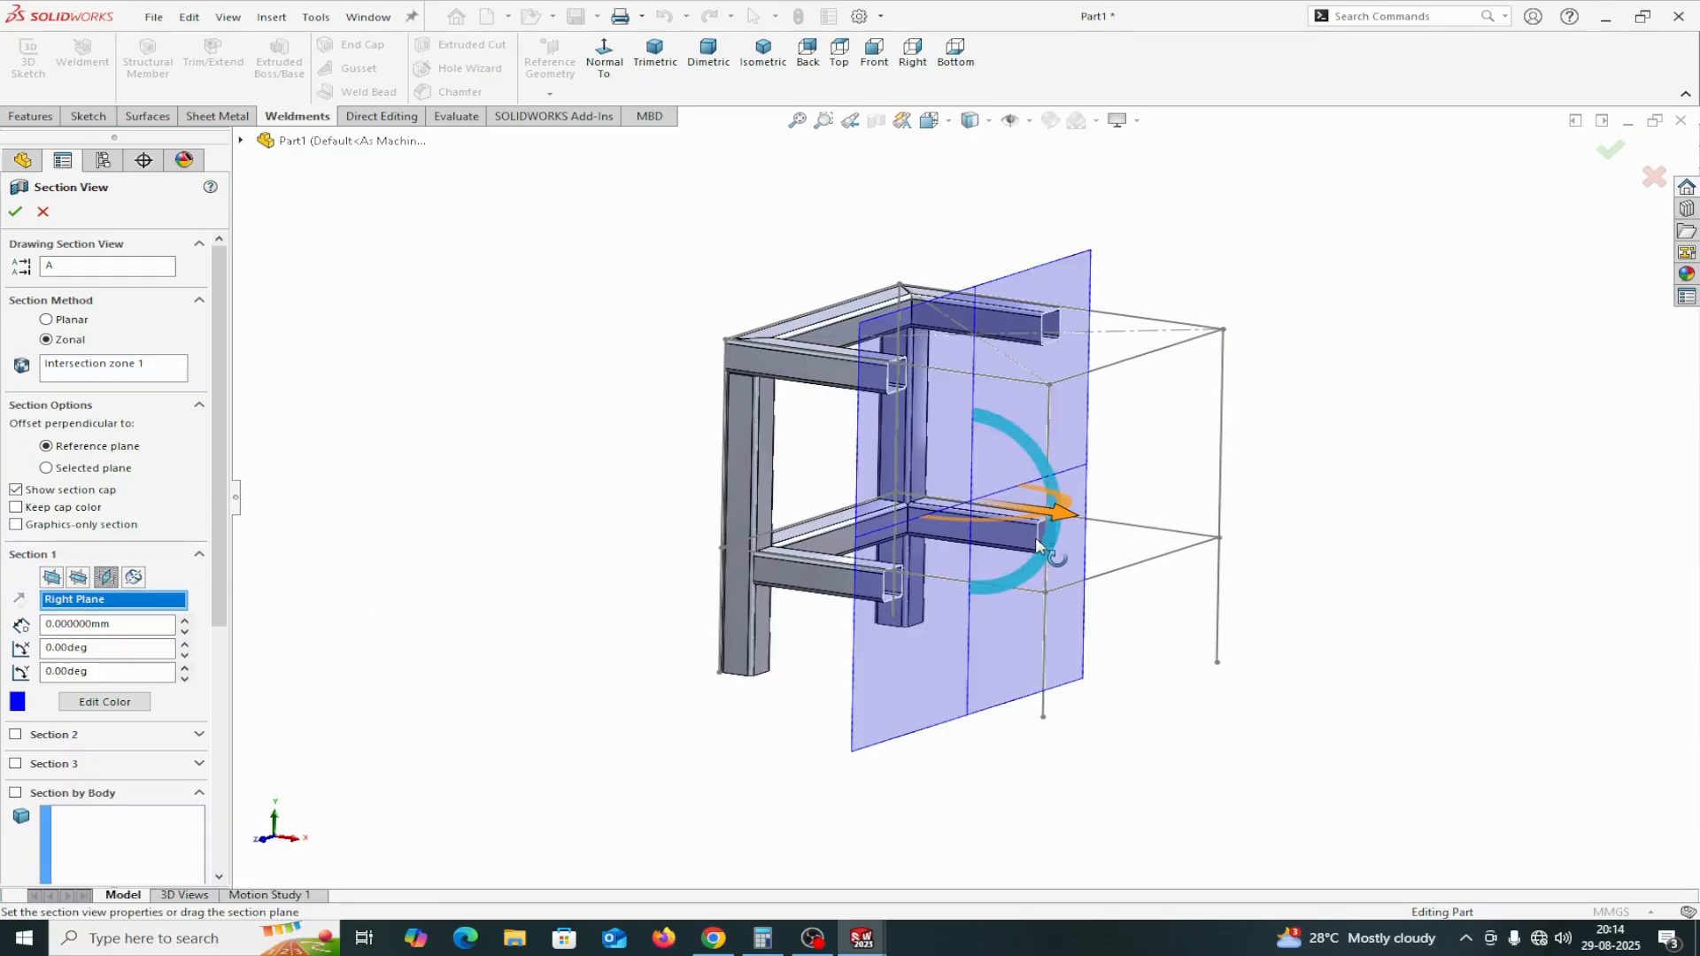
{"action": "mouse_move", "coordinate": [1037, 542]}
{"action": "left_mouse_down"}
{"action": "mouse_move", "coordinate": [992, 524]}
{"action": "mouse_move", "coordinate": [1055, 520]}
{"action": "left_mouse_up"}
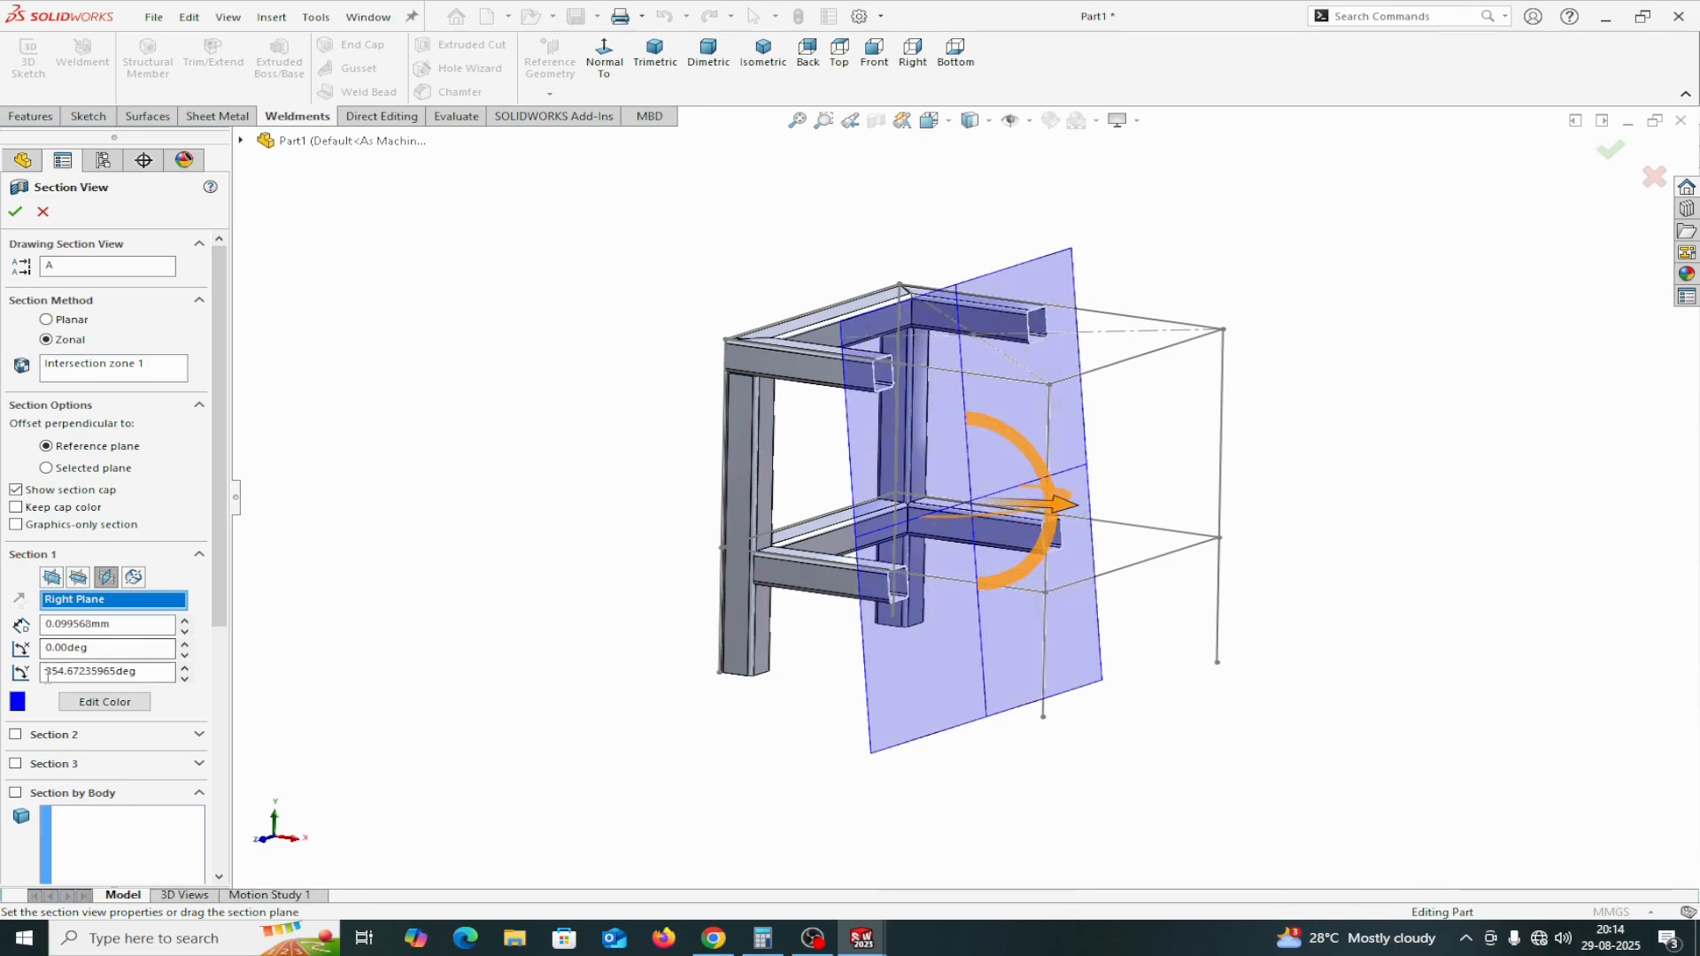
{"action": "left_click_drag", "start_coordinate": [109, 623], "coordinate": [31, 624]}
{"action": "type", "text": "0"}
{"action": "left_click_drag", "start_coordinate": [151, 671], "coordinate": [40, 671]}
{"action": "type", "text": "00deg"}
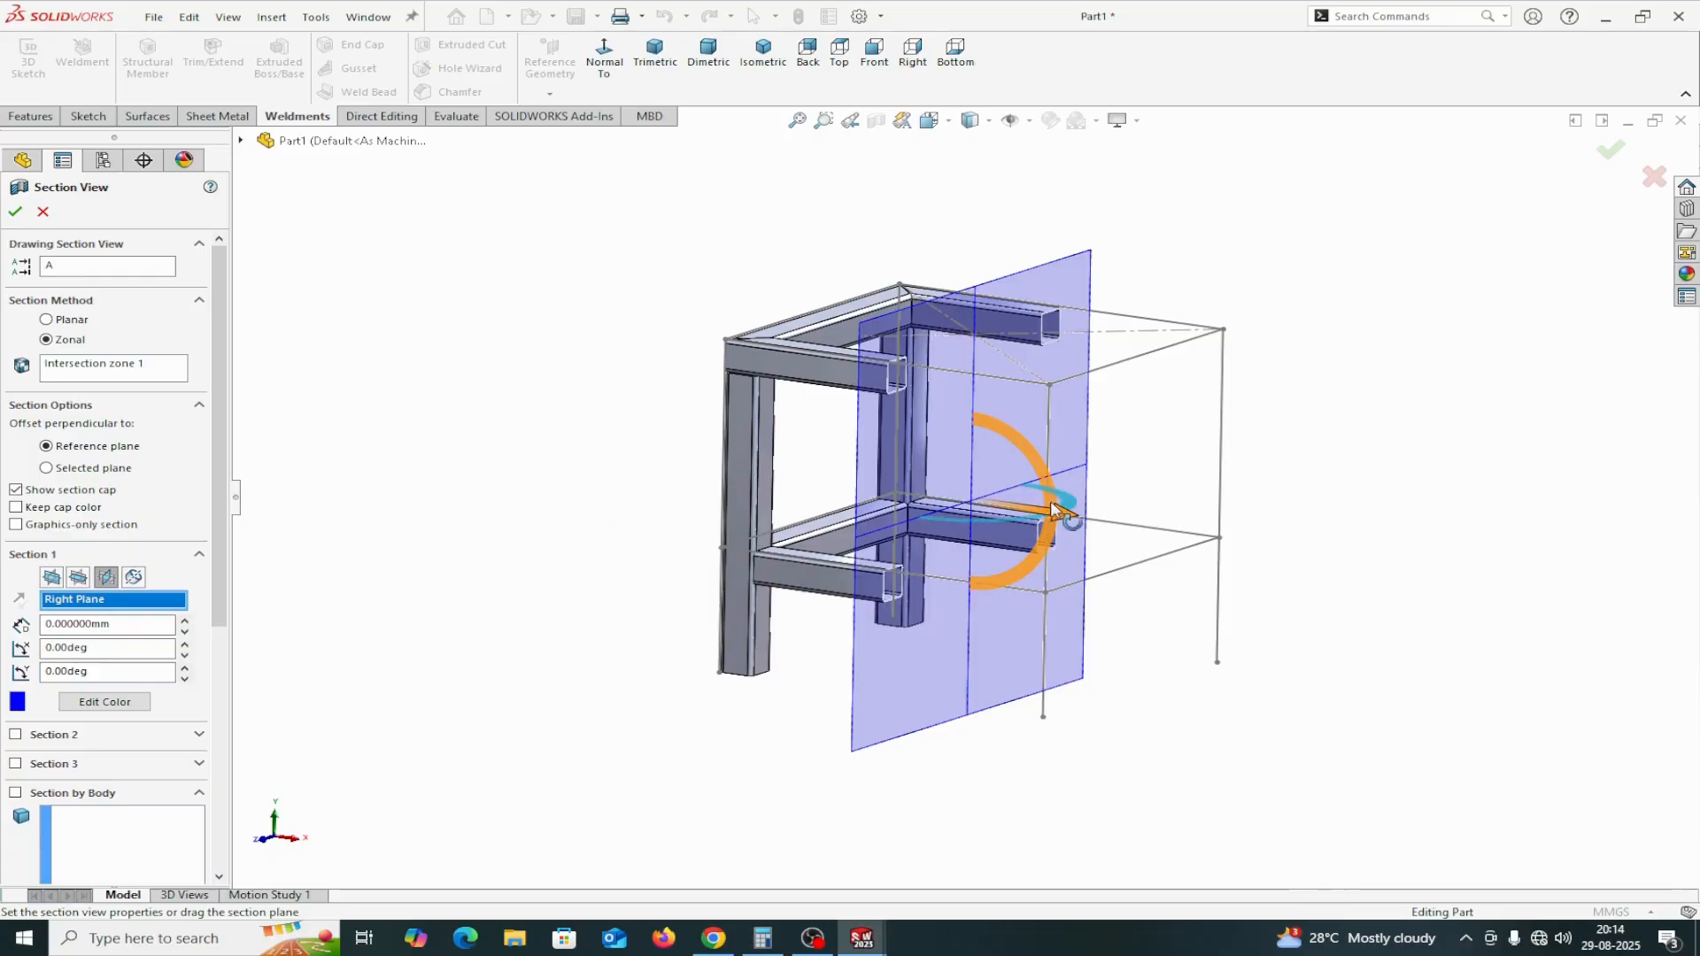
Sweep the section plane through the frame to a 679 mm offset, accept the section view and inspect the trimmed rails
{"action": "left_click_drag", "start_coordinate": [1064, 515], "coordinate": [1339, 624]}
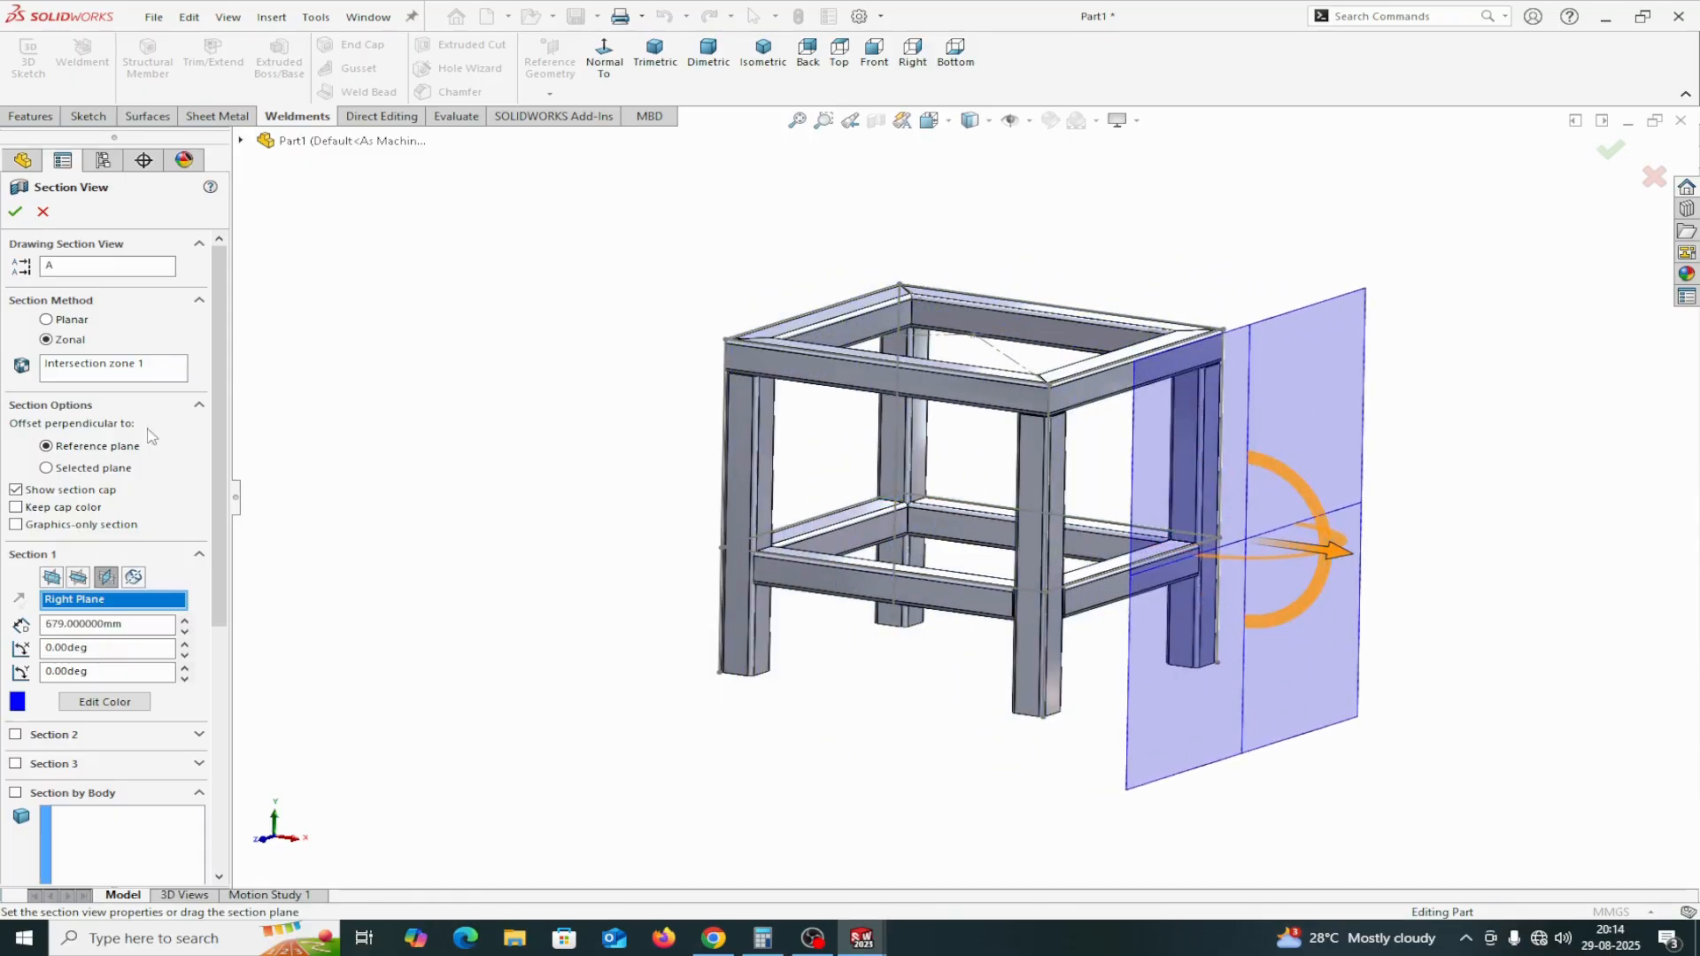
{"action": "left_click", "coordinate": [16, 213]}
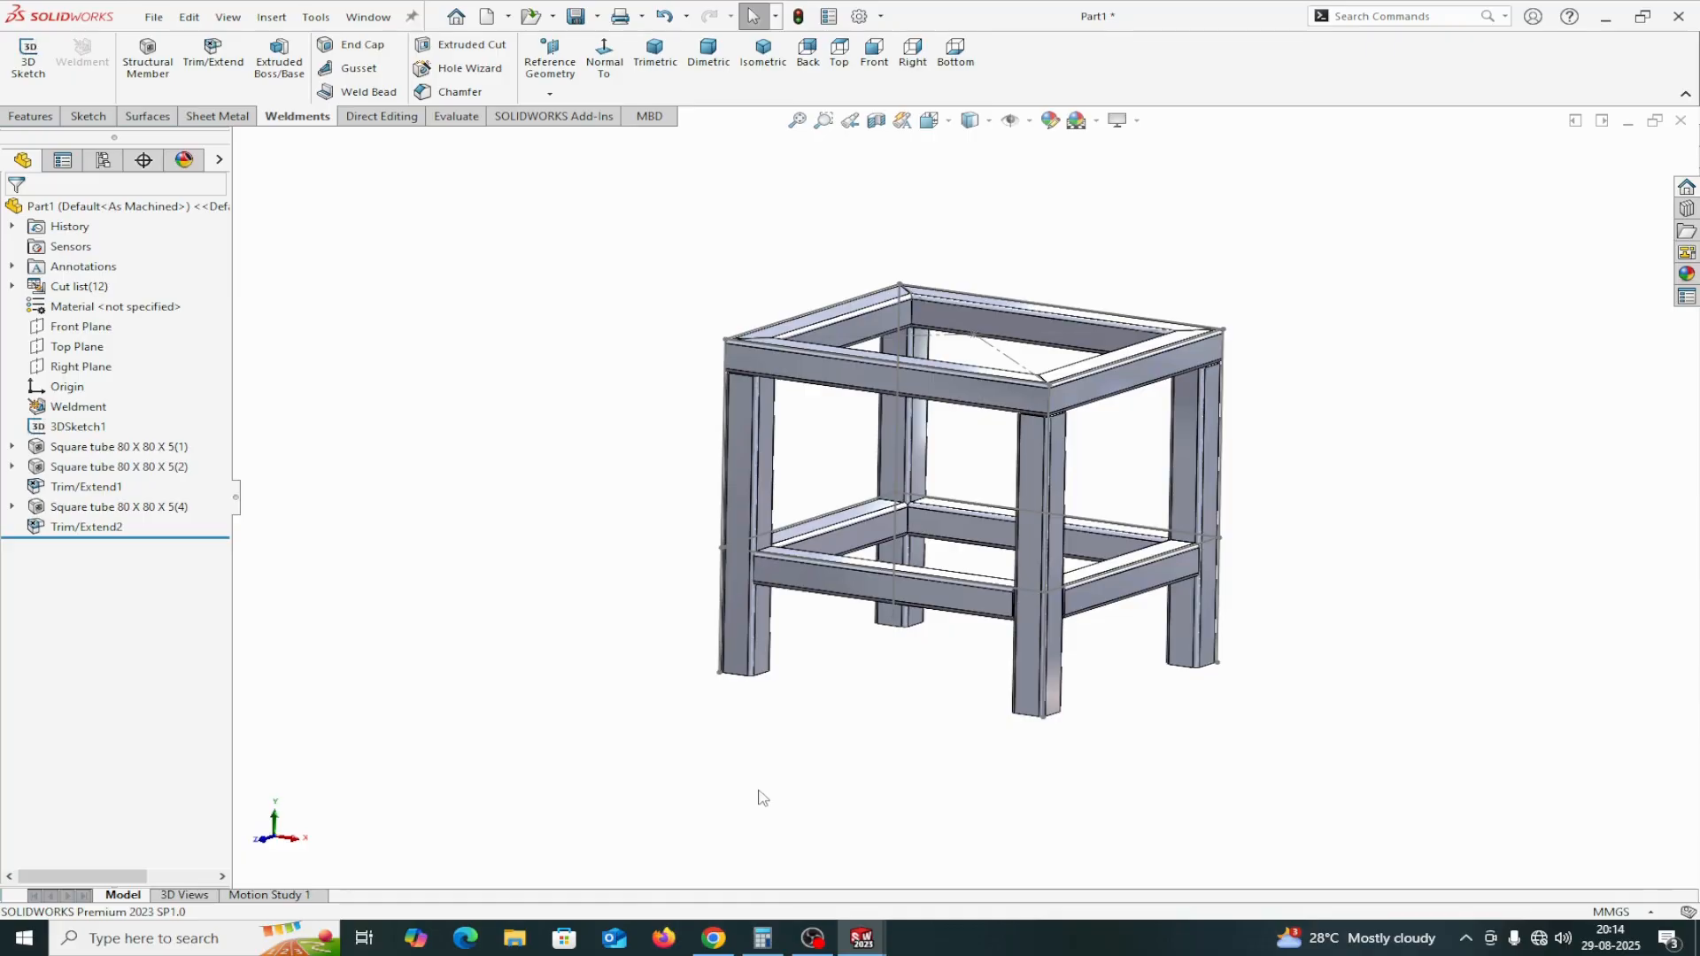
{"action": "middle_click_drag", "start_coordinate": [760, 797], "coordinate": [755, 762]}
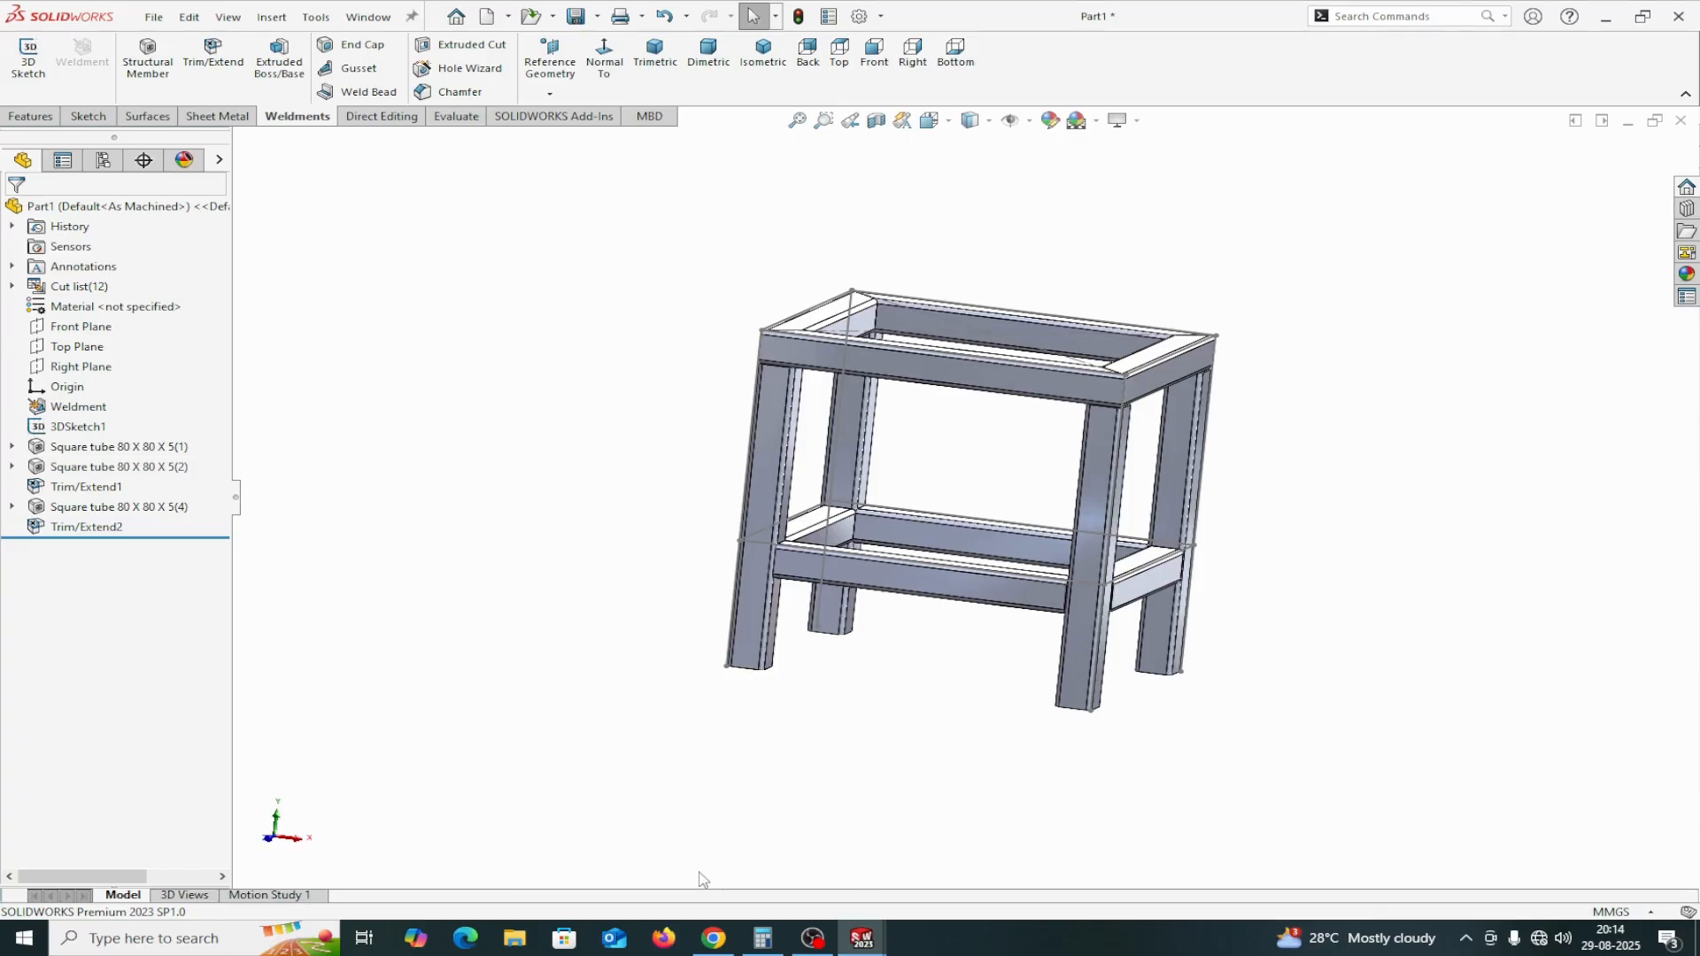
Edit the frame's 3D sketch and draw a diagonal brace line about 281 mm long from the front-left leg to the front lower rail
{"action": "right_click", "coordinate": [95, 438]}
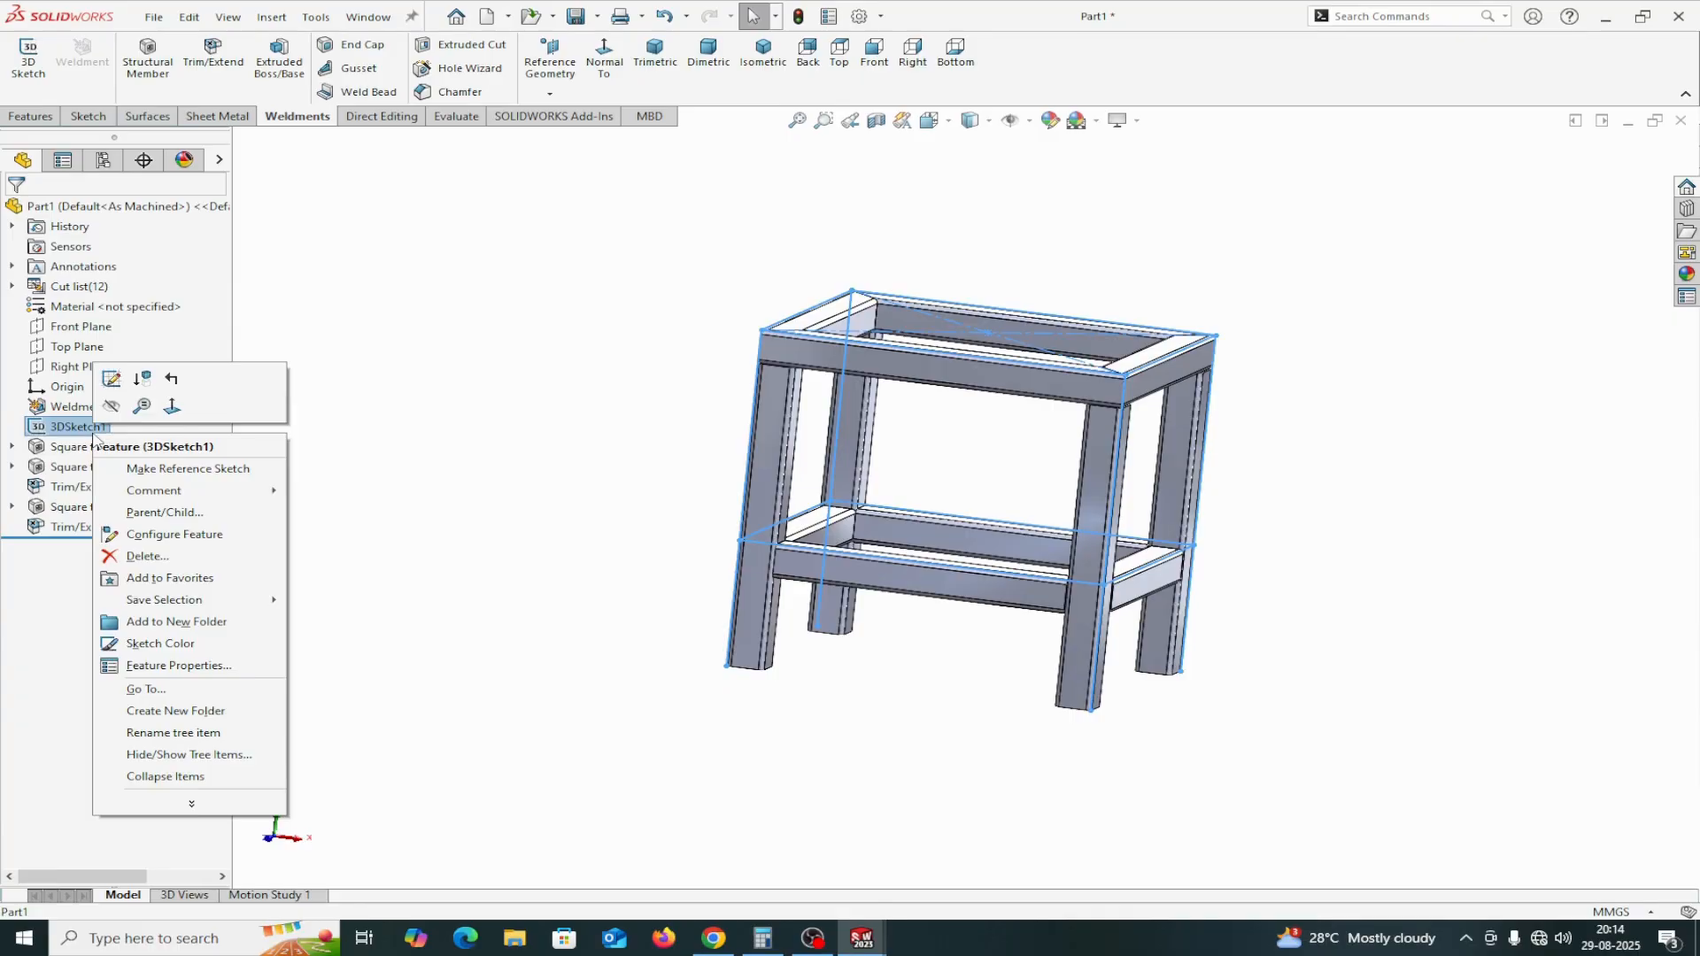
{"action": "left_click", "coordinate": [116, 389]}
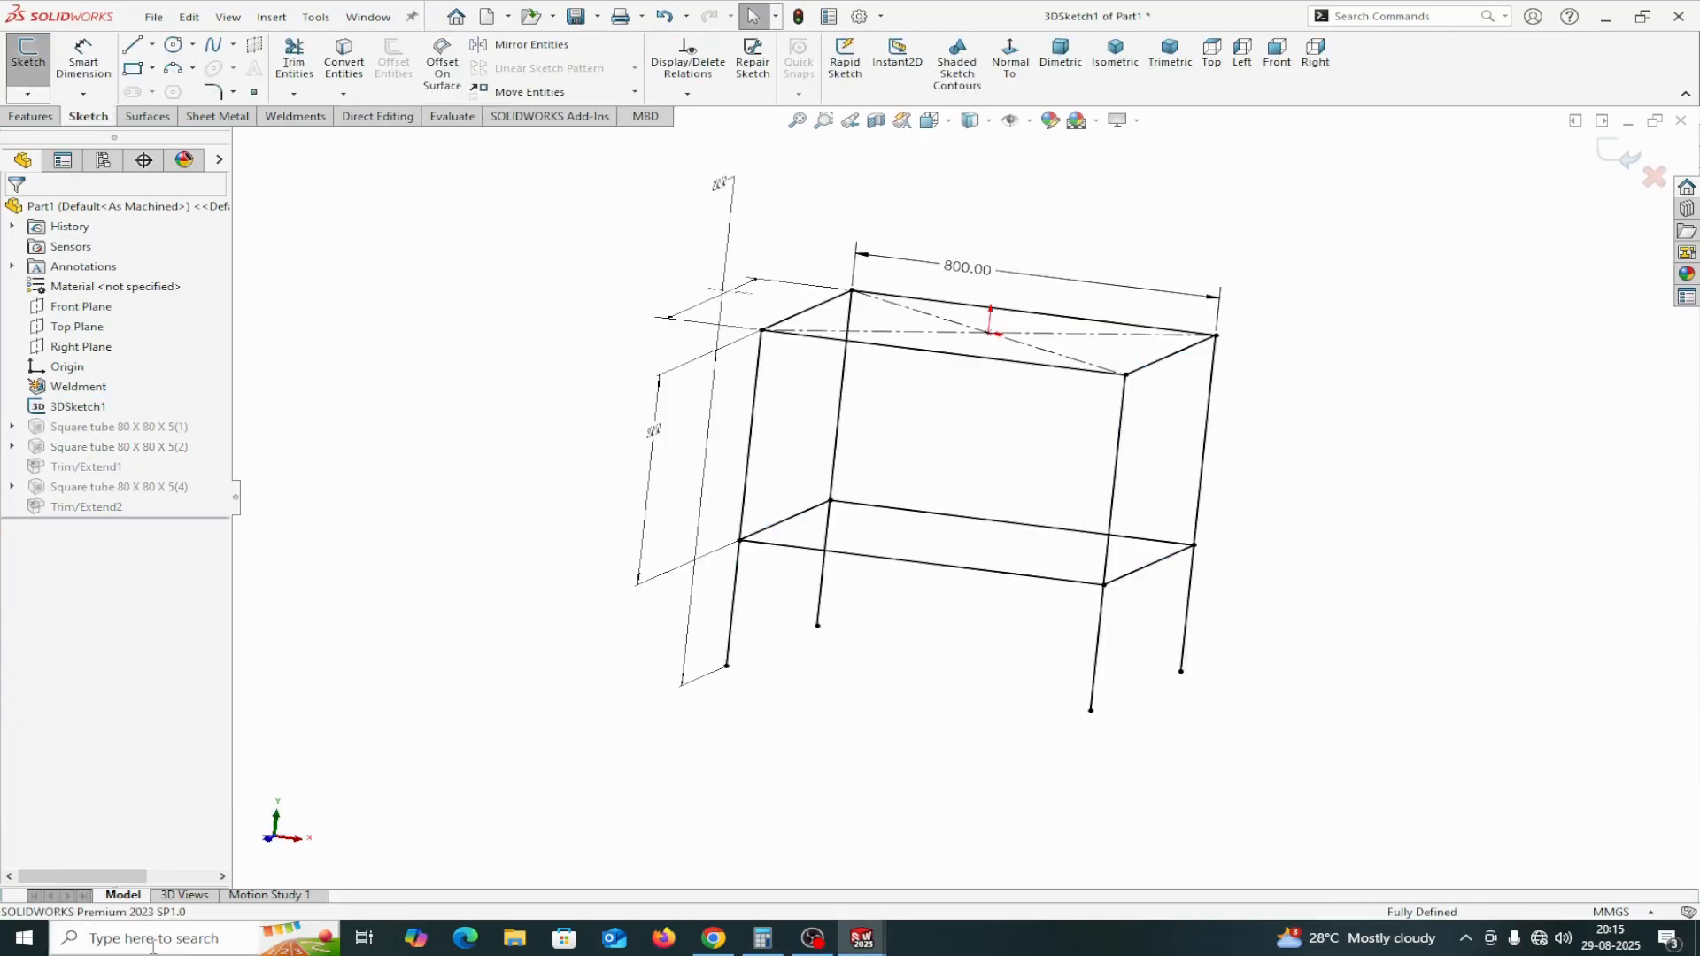
{"action": "left_click", "coordinate": [134, 46]}
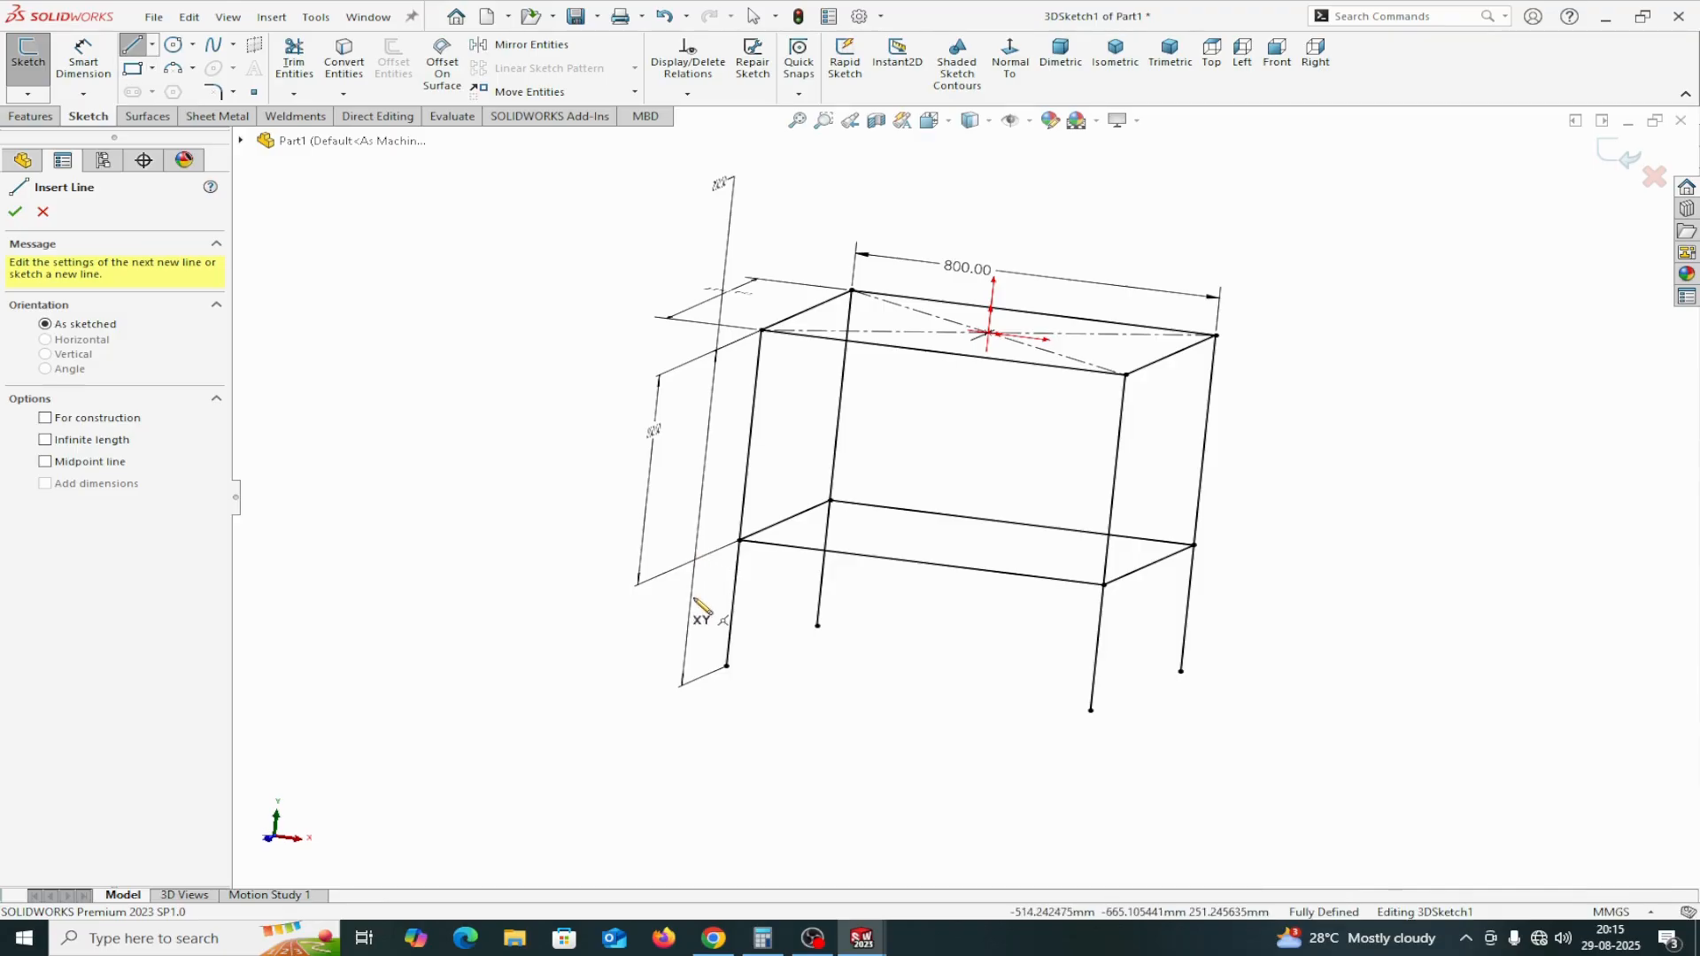
{"action": "left_click", "coordinate": [747, 473]}
{"action": "left_click", "coordinate": [845, 552]}
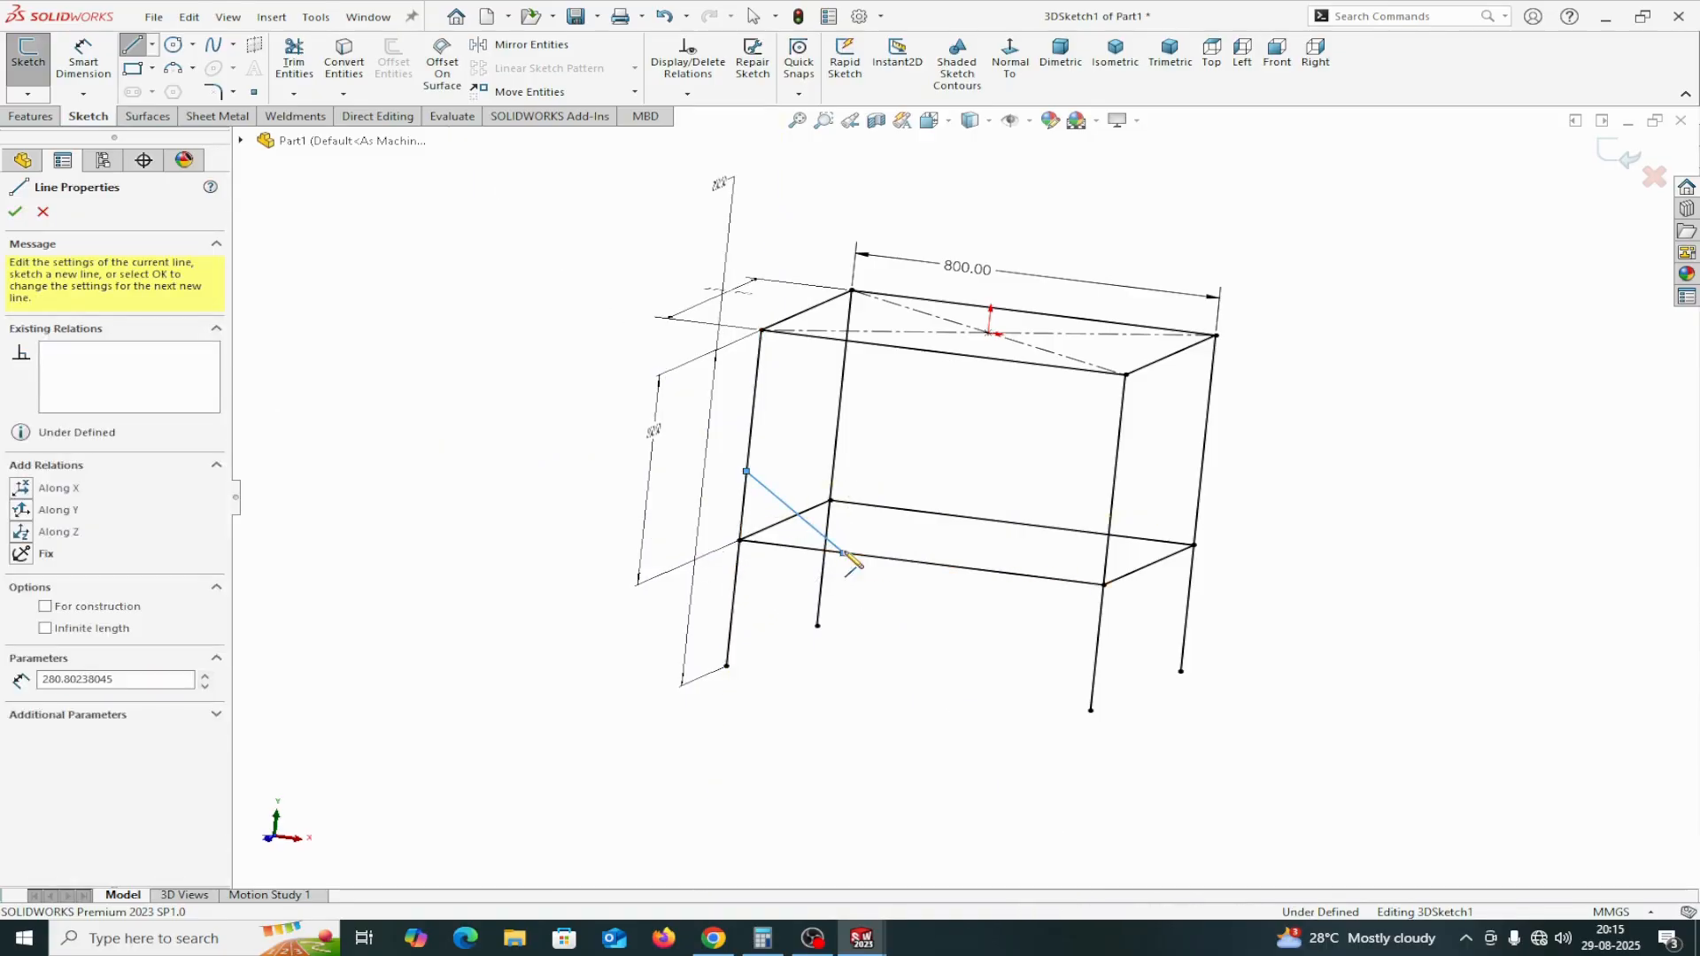
{"action": "right_click", "coordinate": [846, 553]}
{"action": "left_click", "coordinate": [887, 565]}
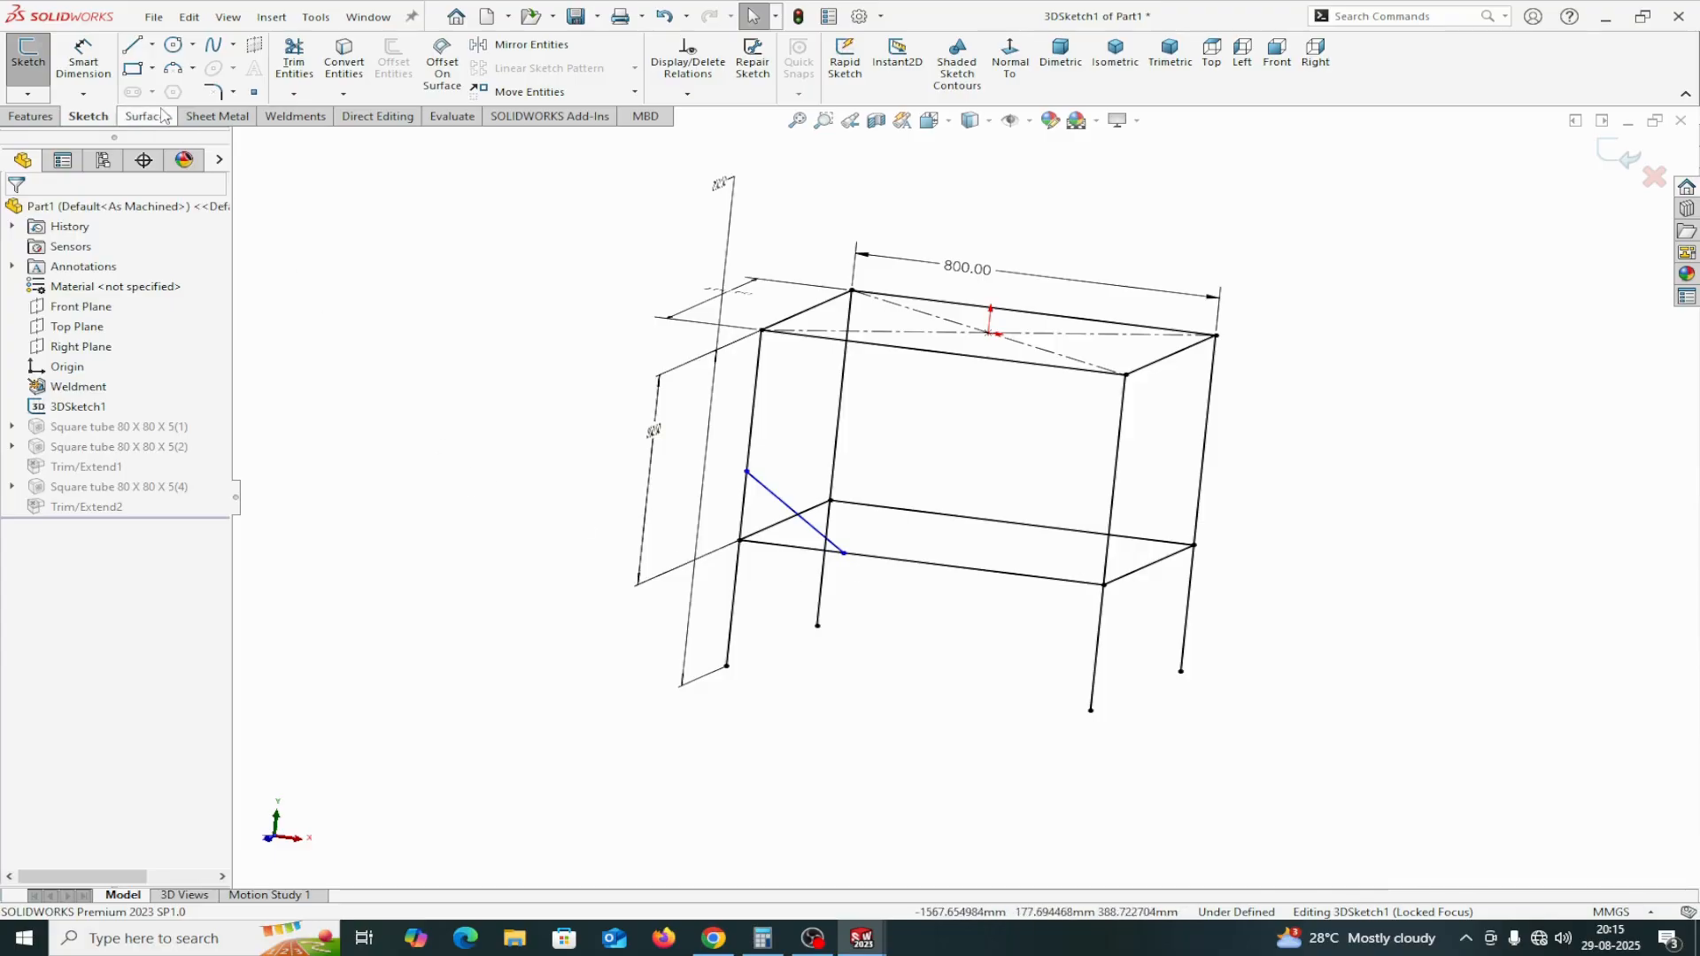
Dimension the brace's lower end 350 mm from the front-left leg along the front lower rail
{"action": "left_click", "coordinate": [84, 62]}
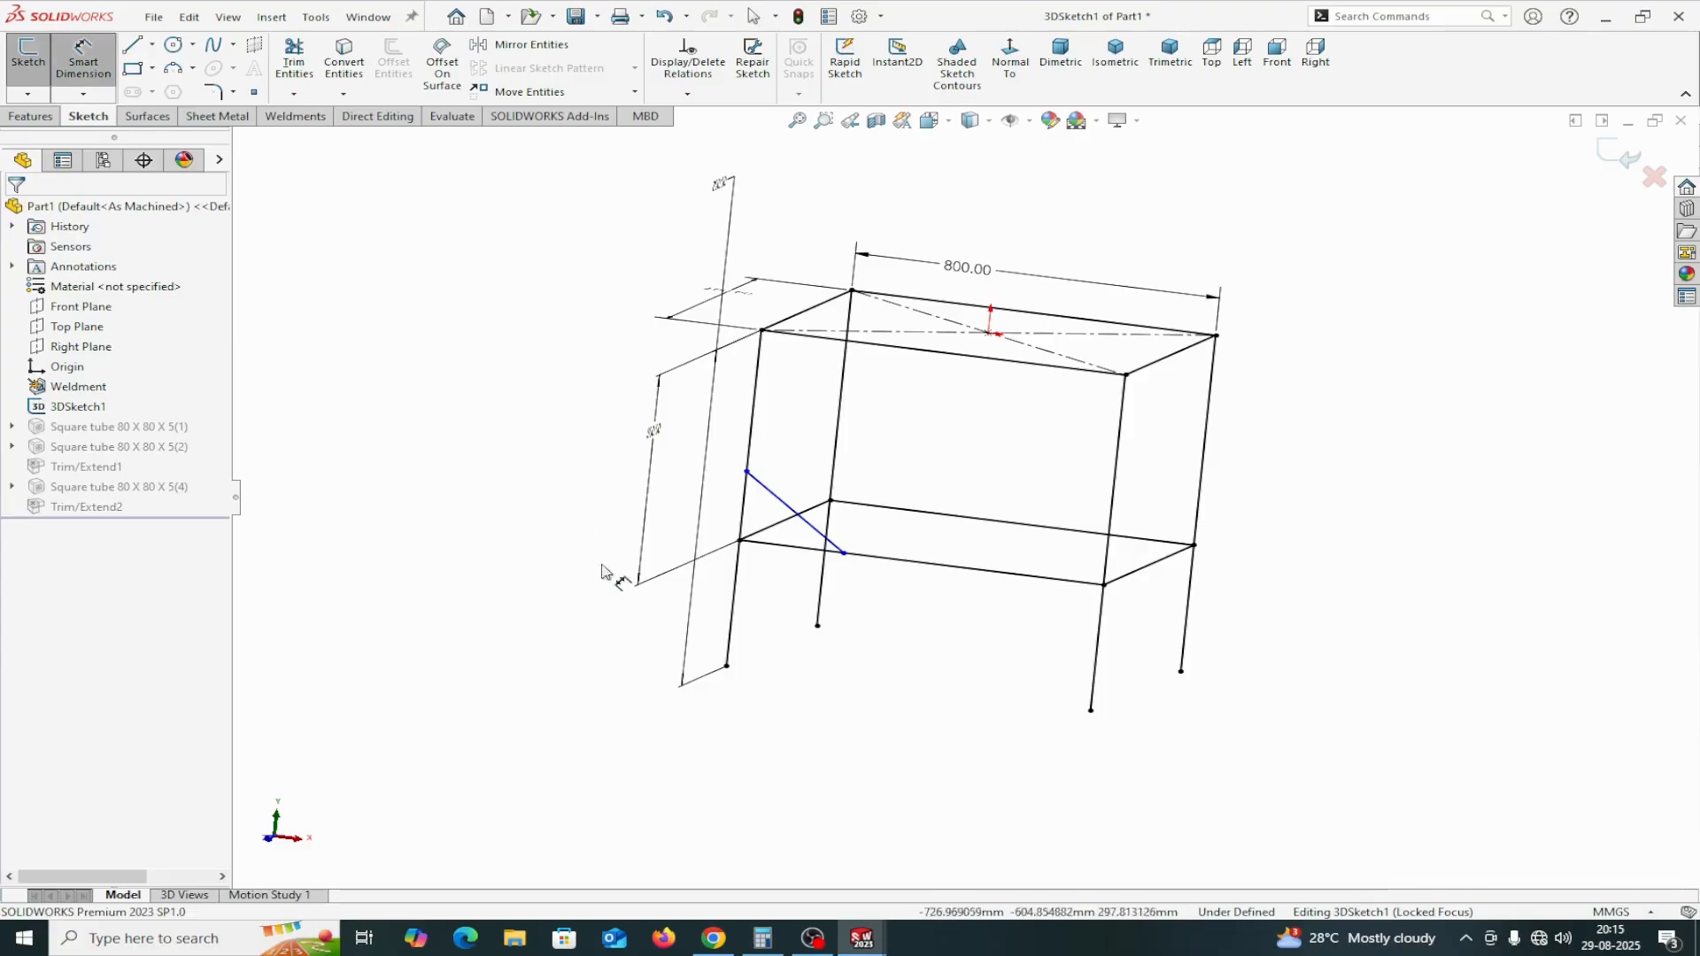
{"action": "left_click", "coordinate": [739, 540]}
{"action": "left_click", "coordinate": [843, 552]}
{"action": "left_click", "coordinate": [776, 731]}
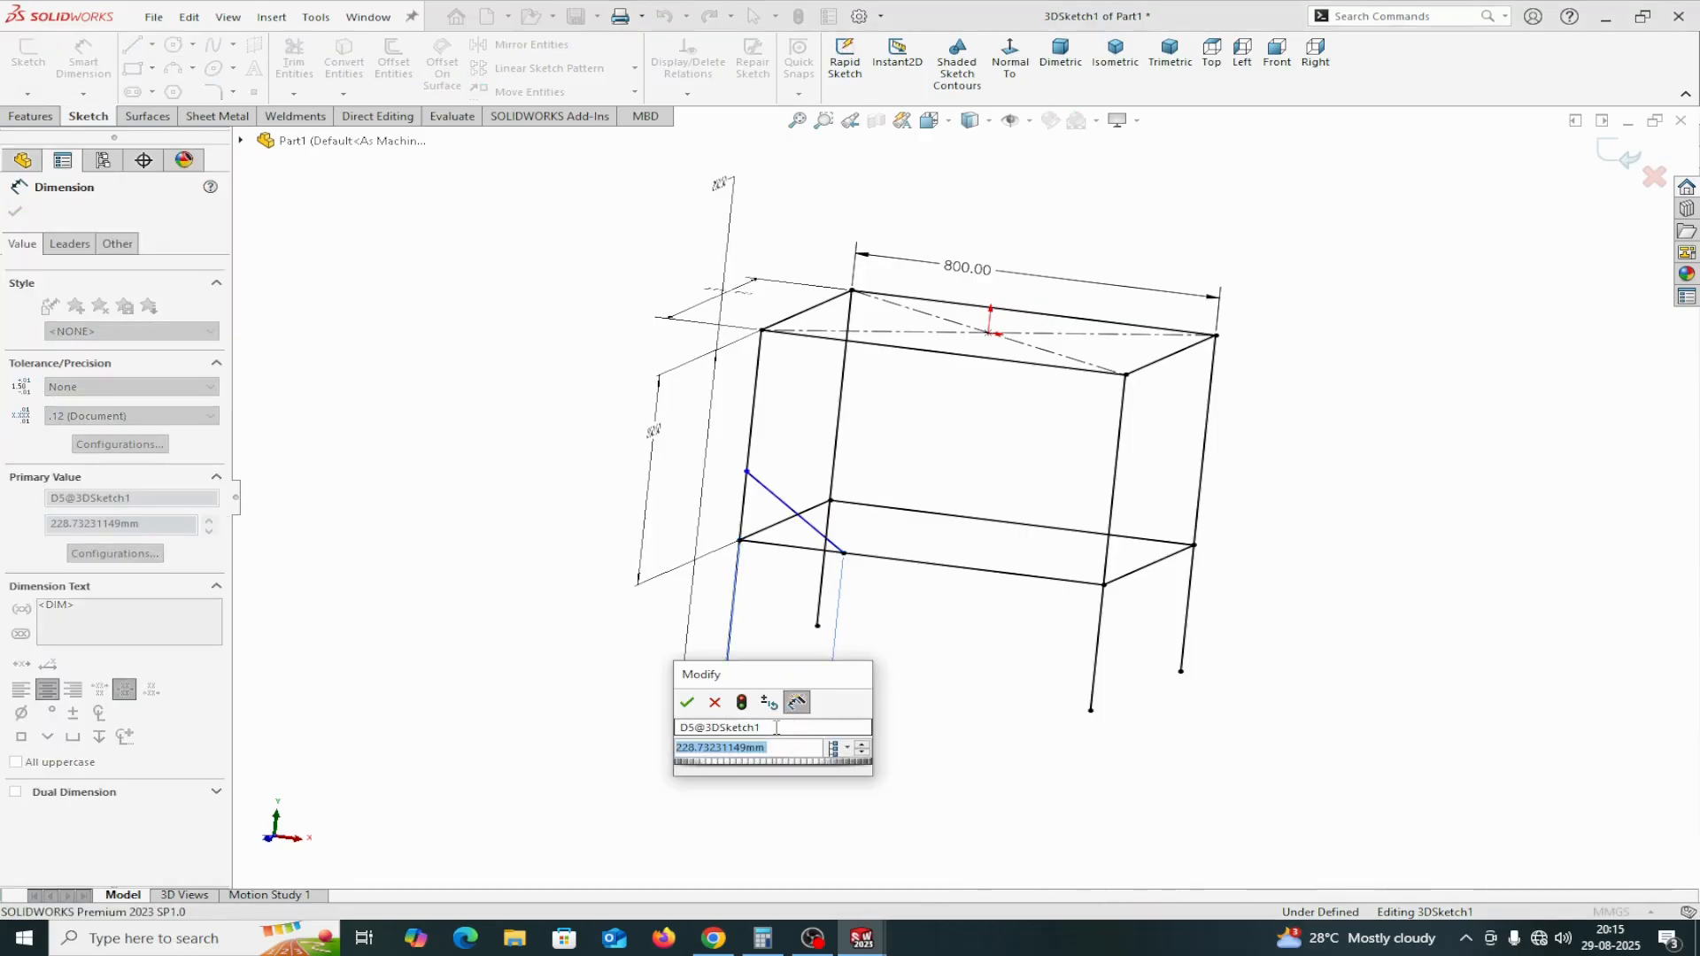
{"action": "type", "text": "350"}
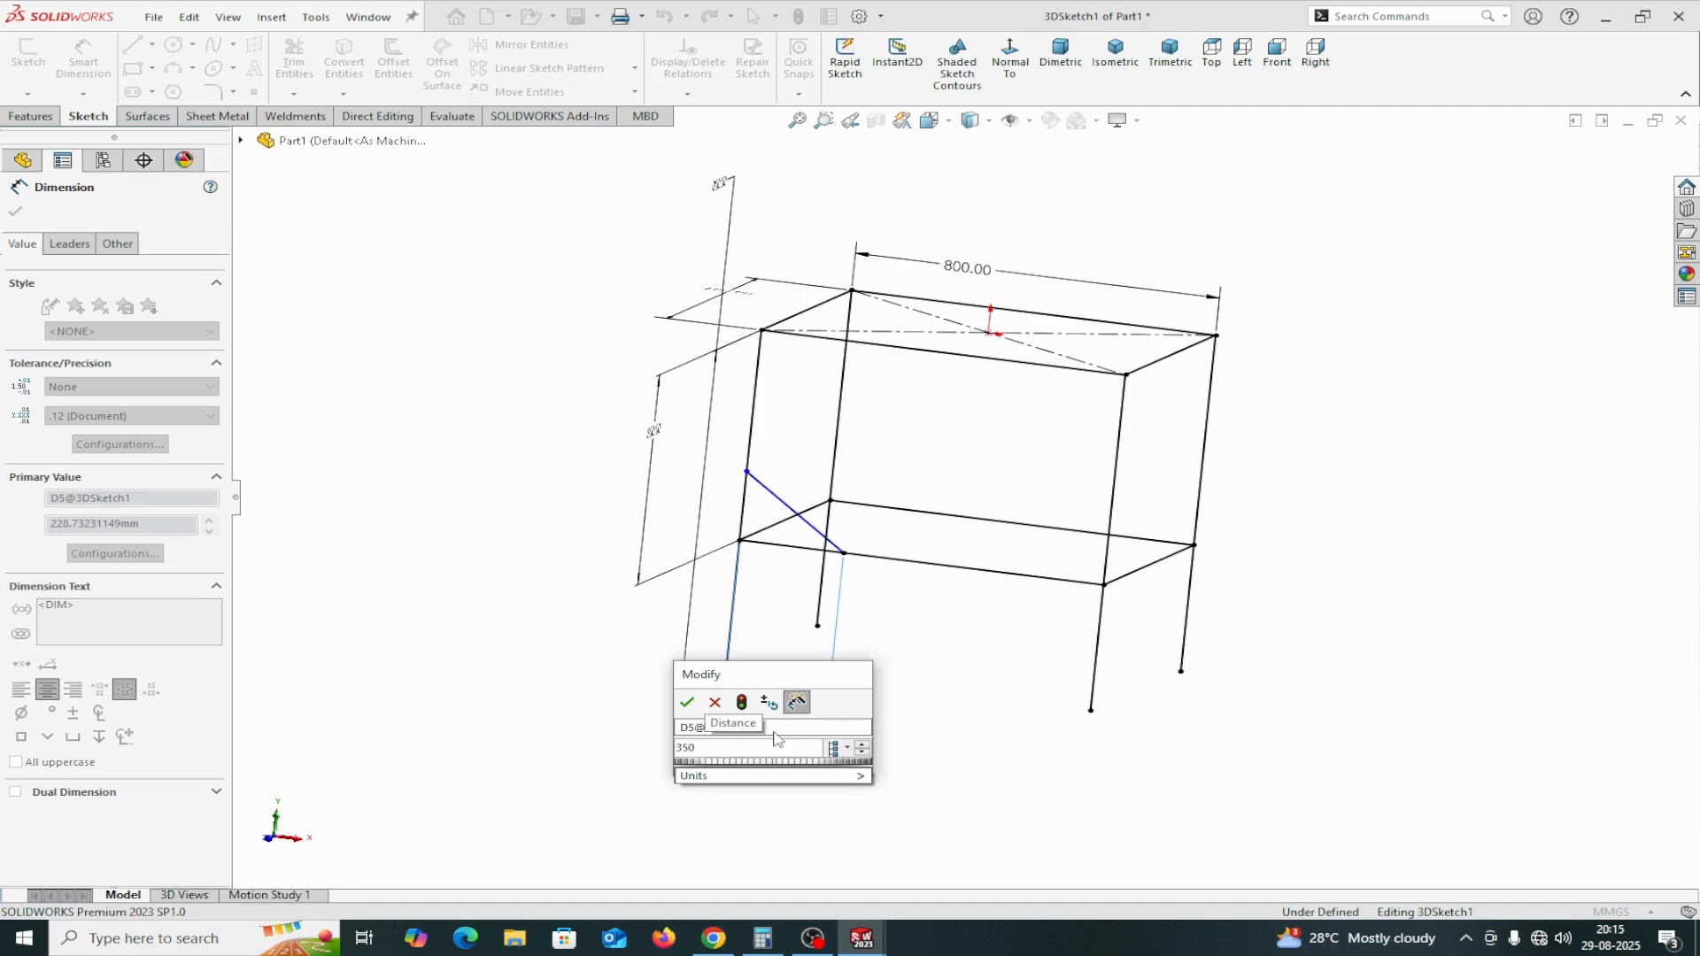
{"action": "left_click", "coordinate": [689, 703]}
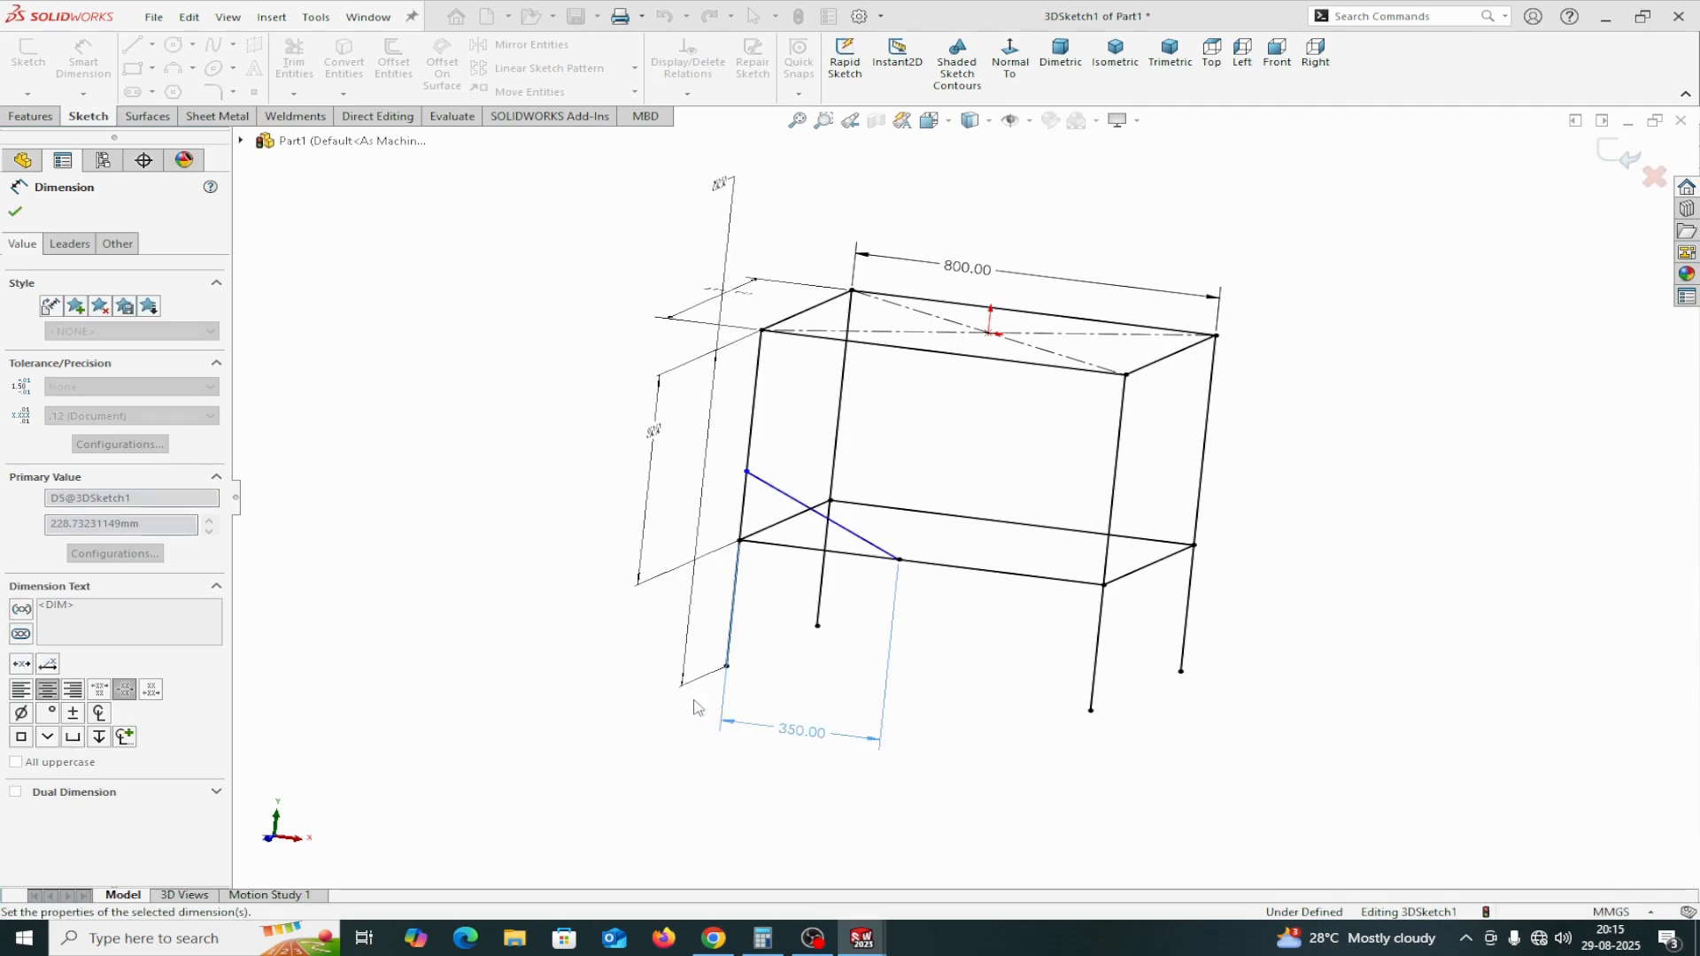
Dimension the brace's upper end 350 mm above the lower rail corner and exit the 3D sketch
{"action": "left_click", "coordinate": [738, 535]}
{"action": "left_click", "coordinate": [747, 471]}
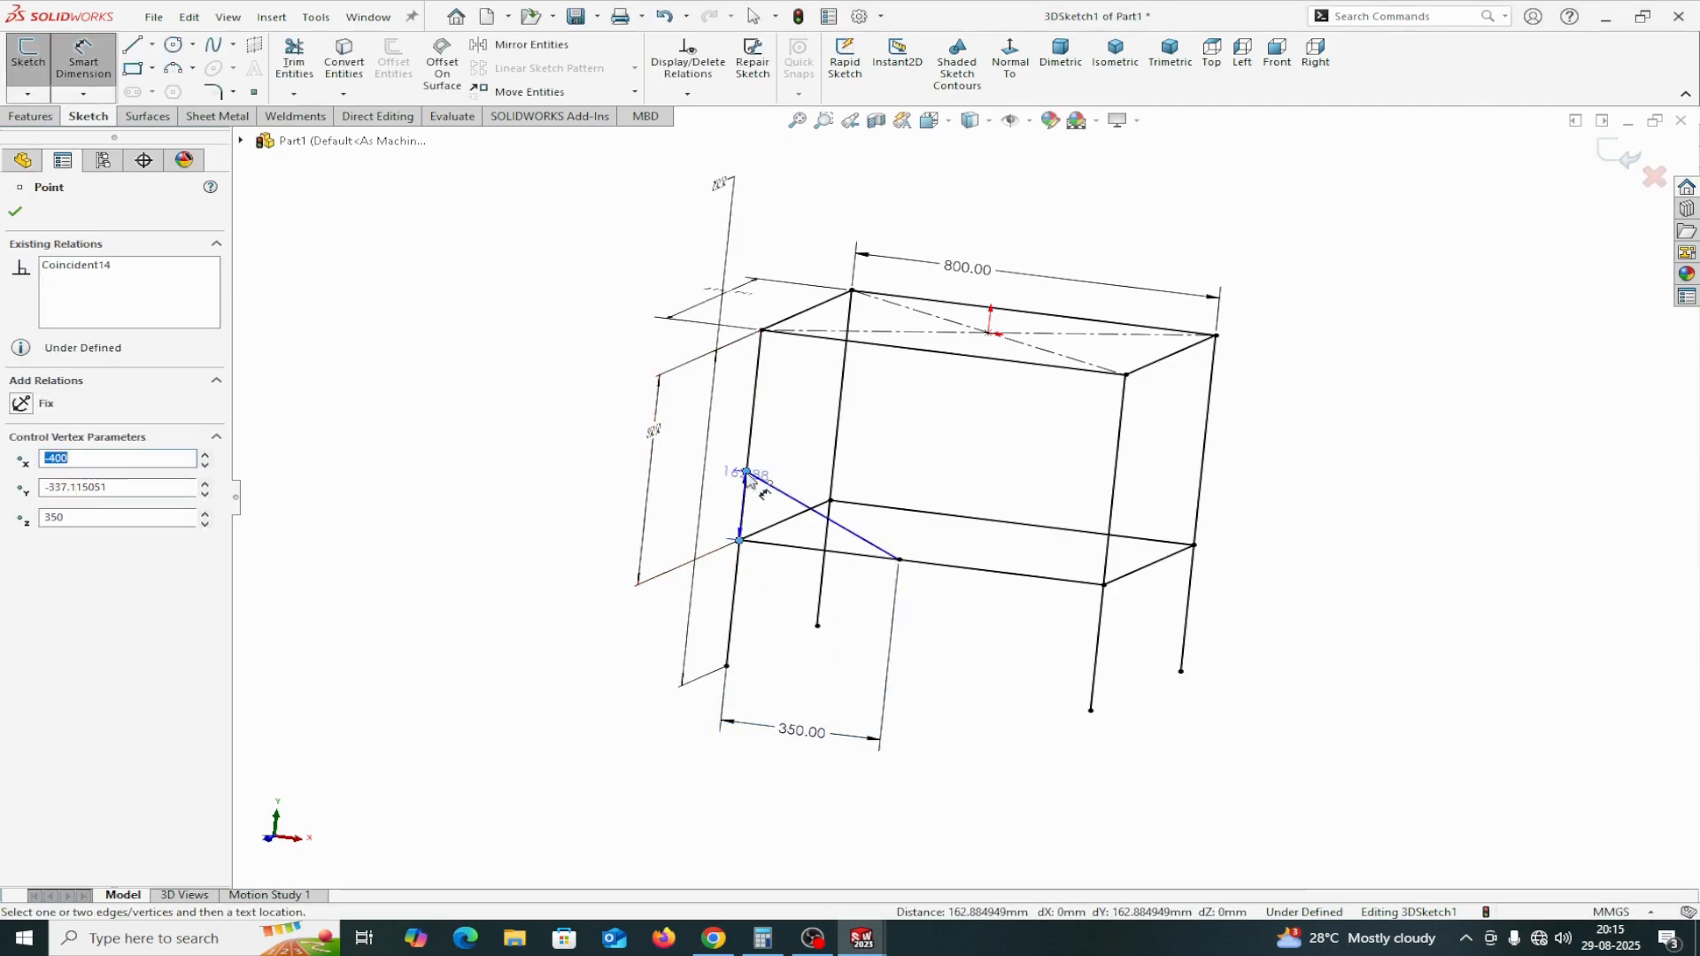
{"action": "left_click", "coordinate": [594, 476]}
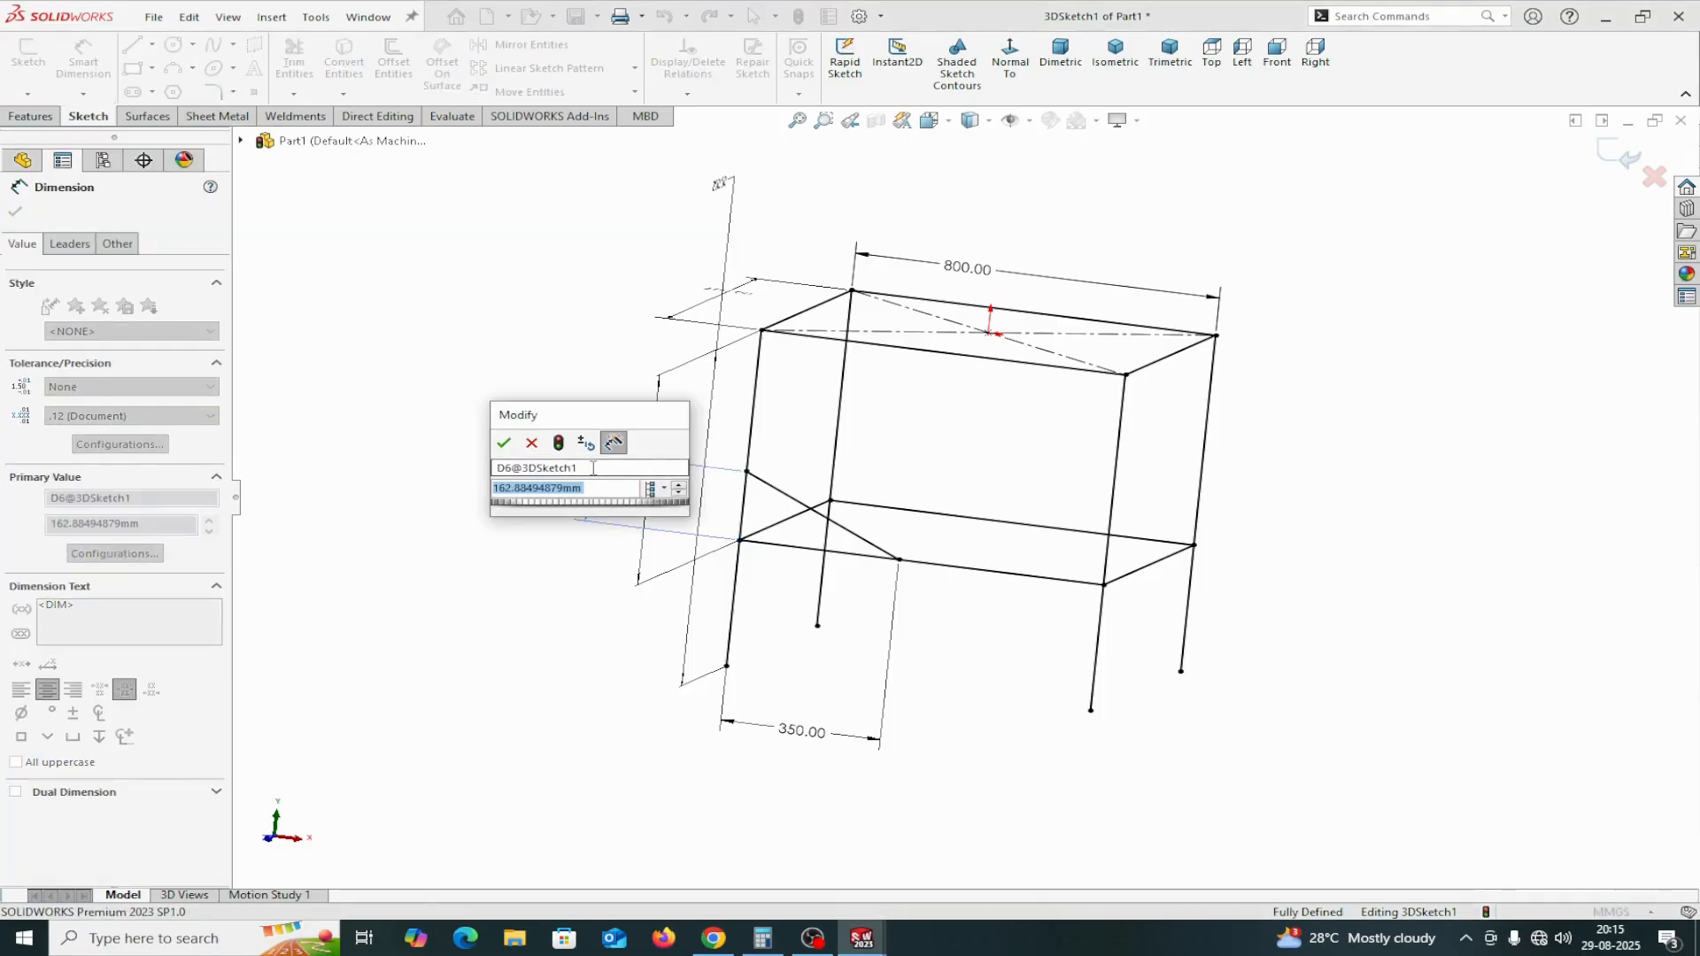
{"action": "type", "text": "350"}
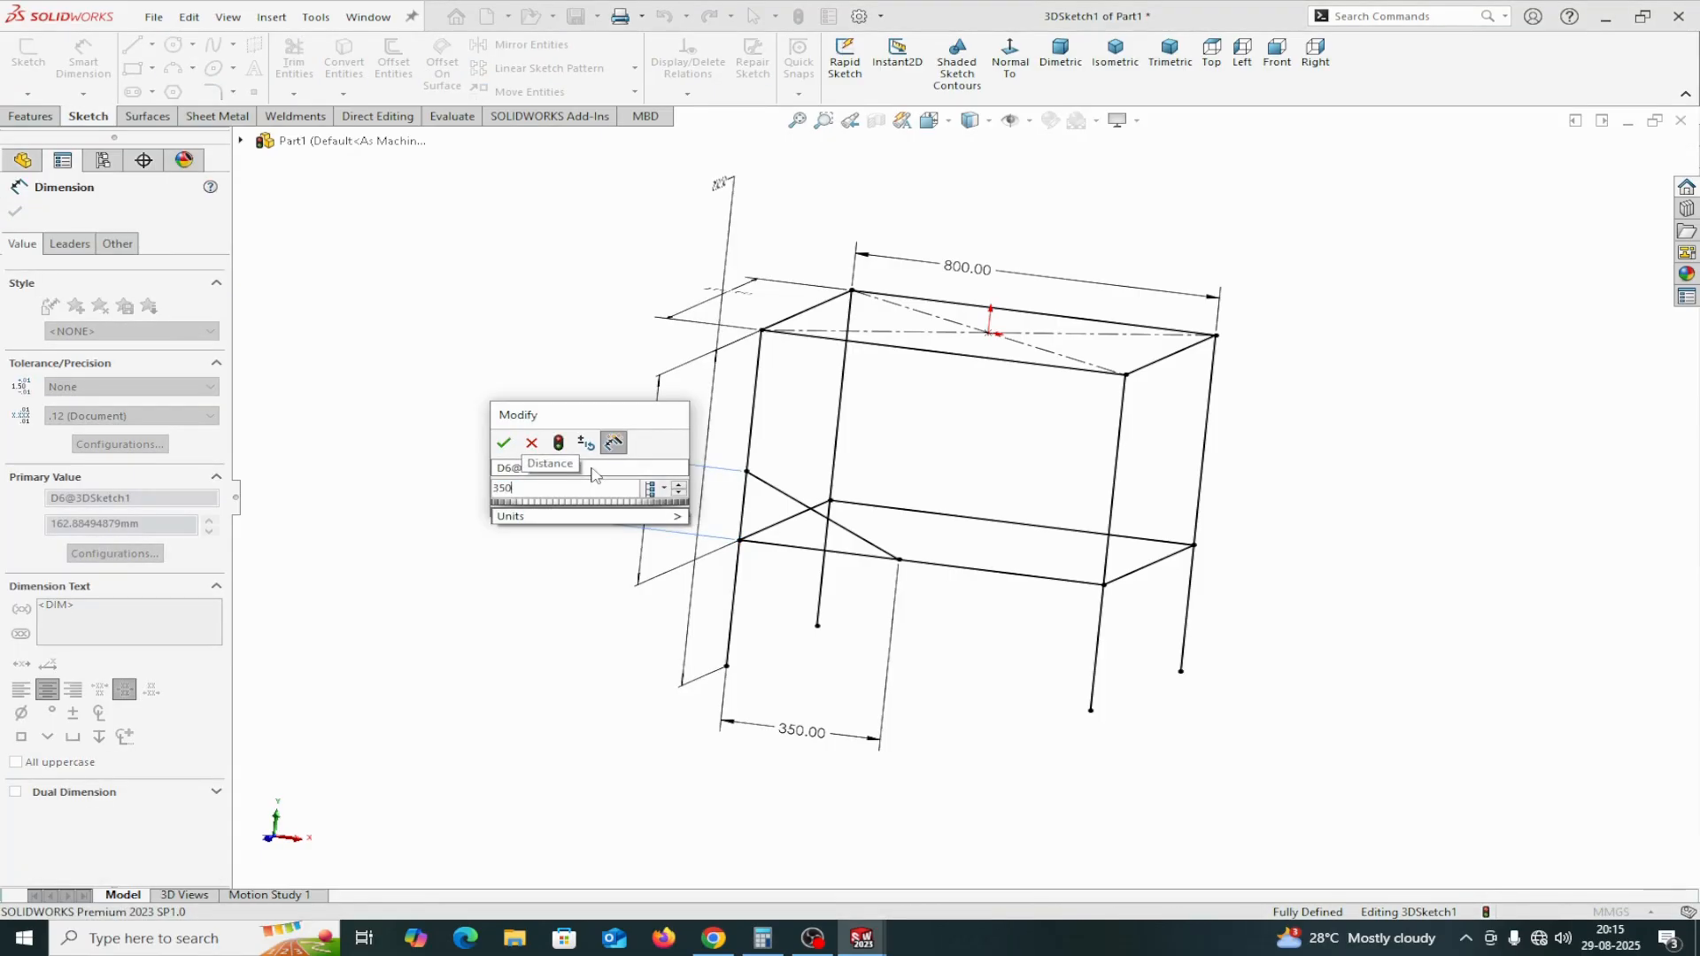
{"action": "left_click", "coordinate": [507, 443]}
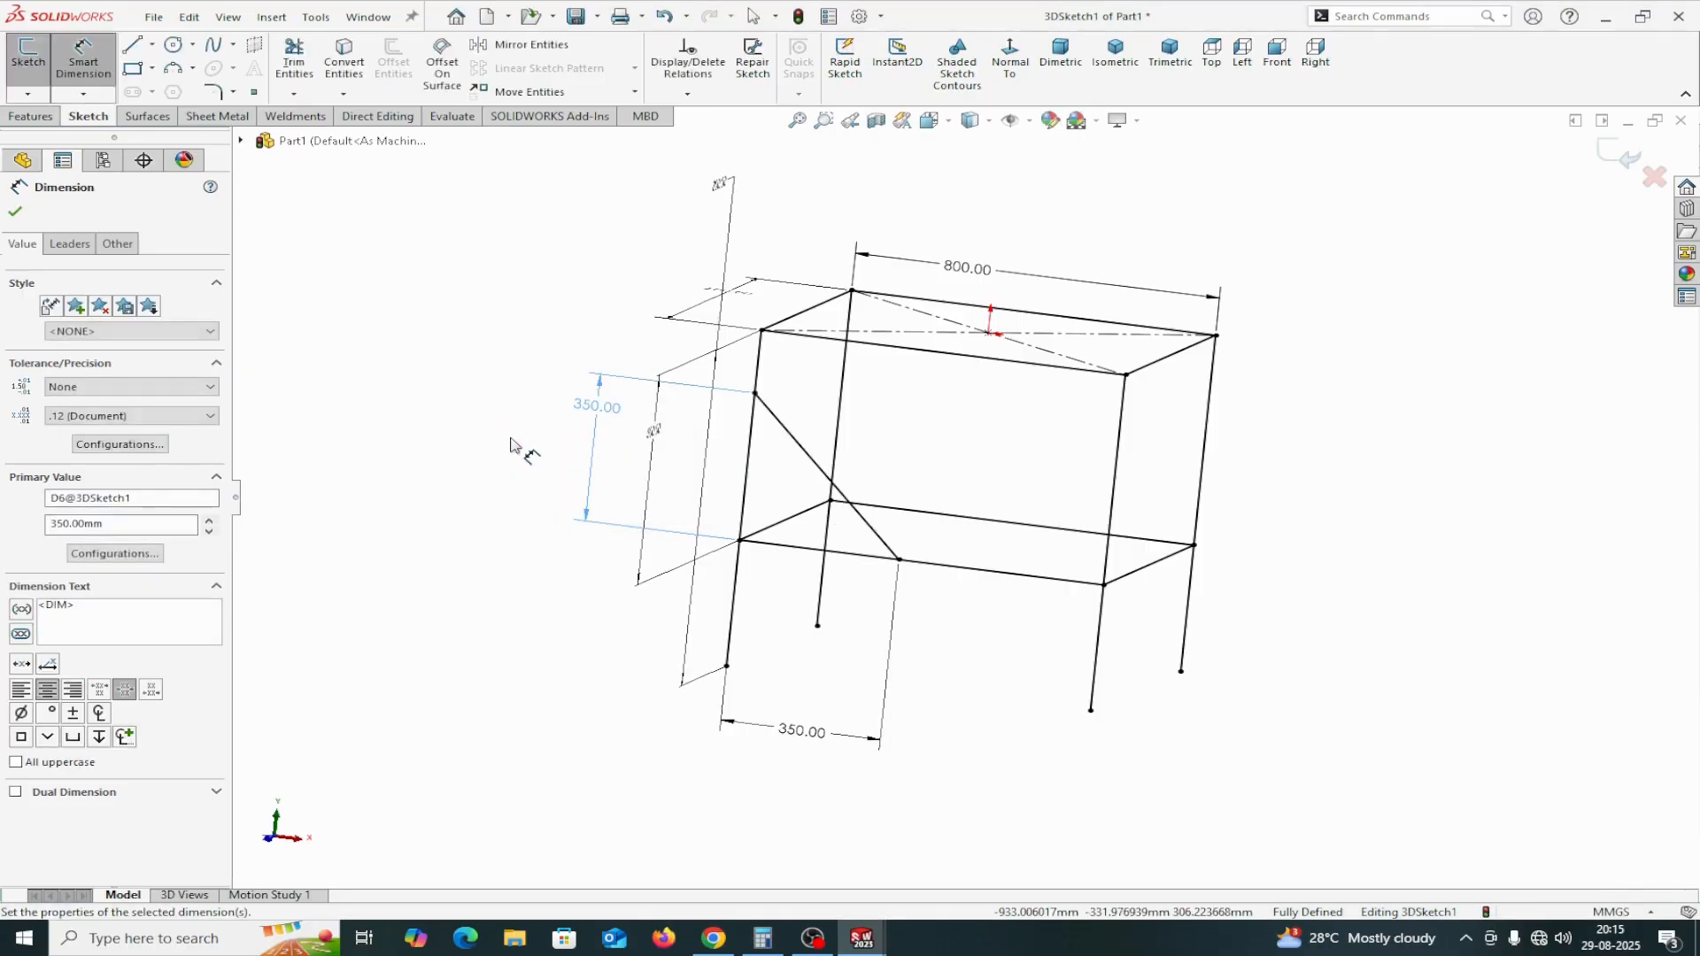
{"action": "left_click", "coordinate": [16, 214]}
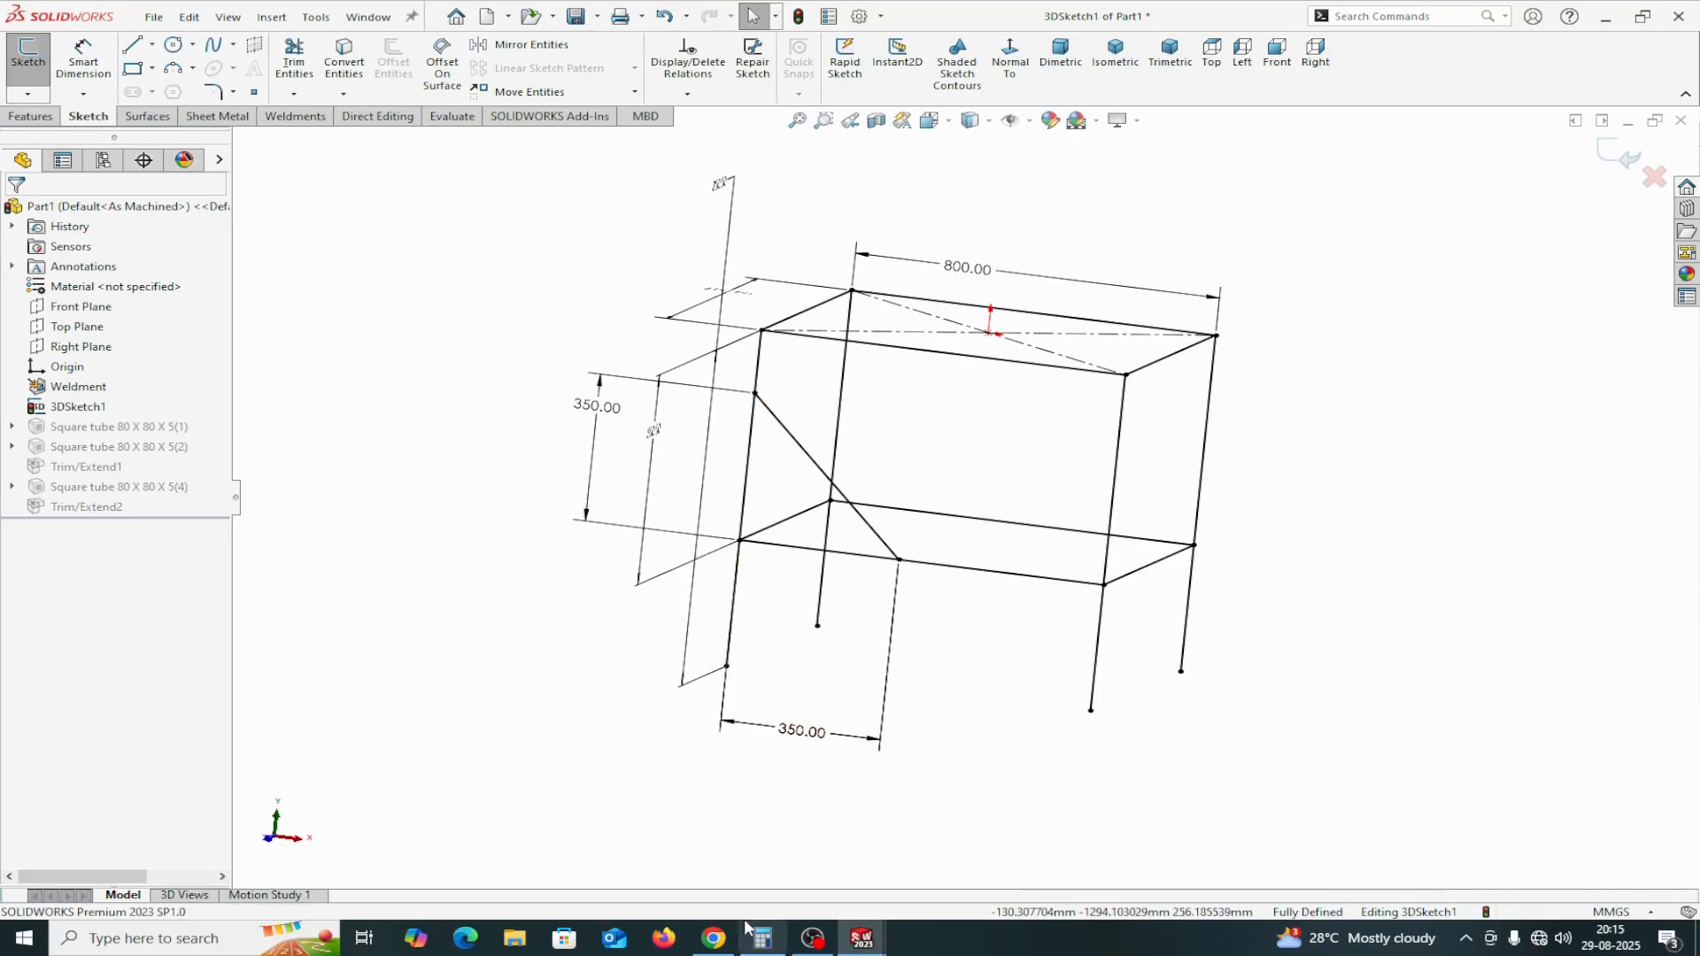
{"action": "left_click", "coordinate": [1625, 170]}
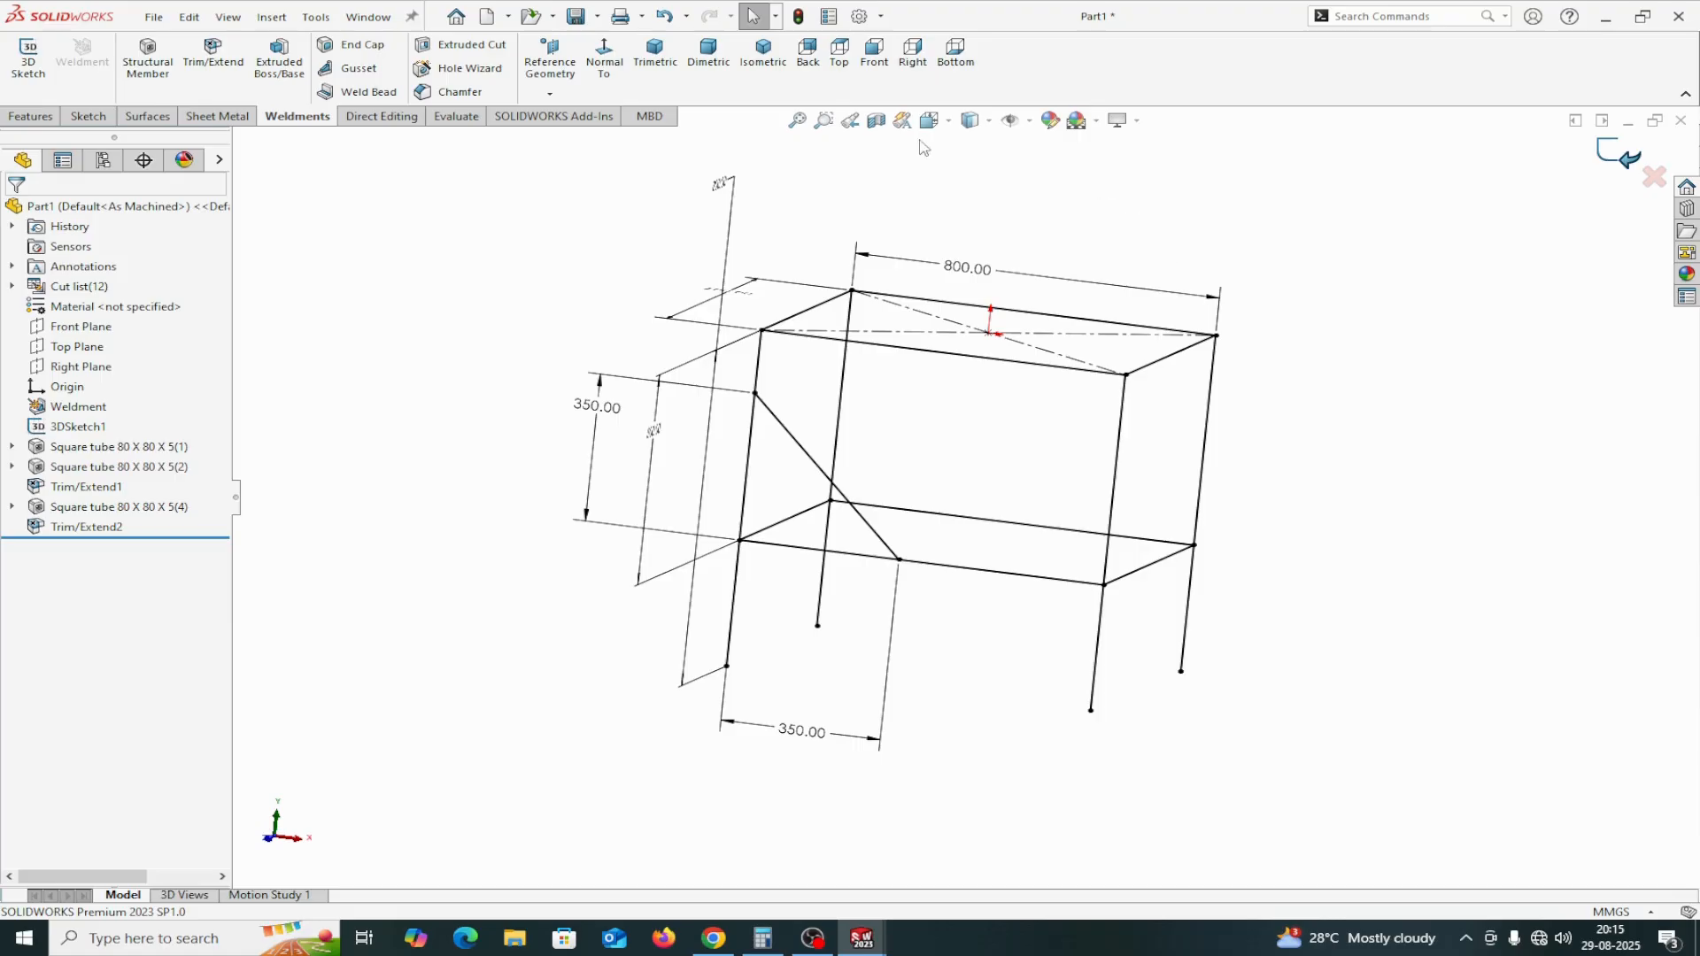
Start an iso square tube structural member, size 80 x 80 x 5, with the diagonal brace line as its path
{"action": "left_click", "coordinate": [763, 53]}
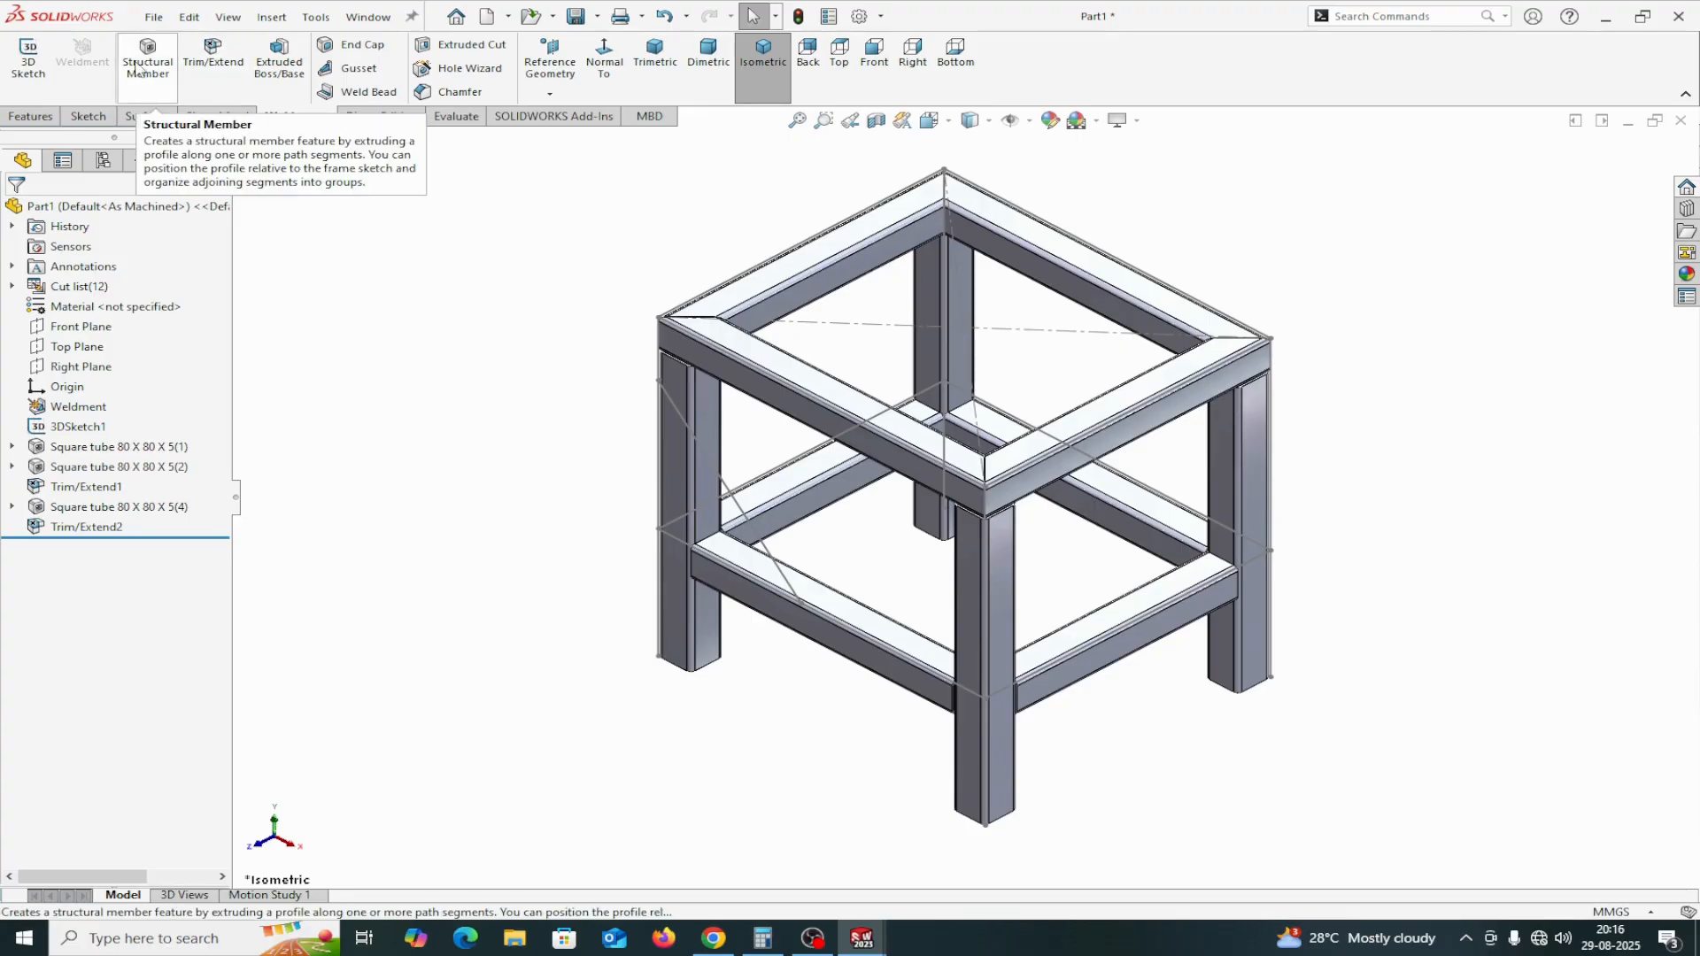
{"action": "left_click", "coordinate": [141, 71]}
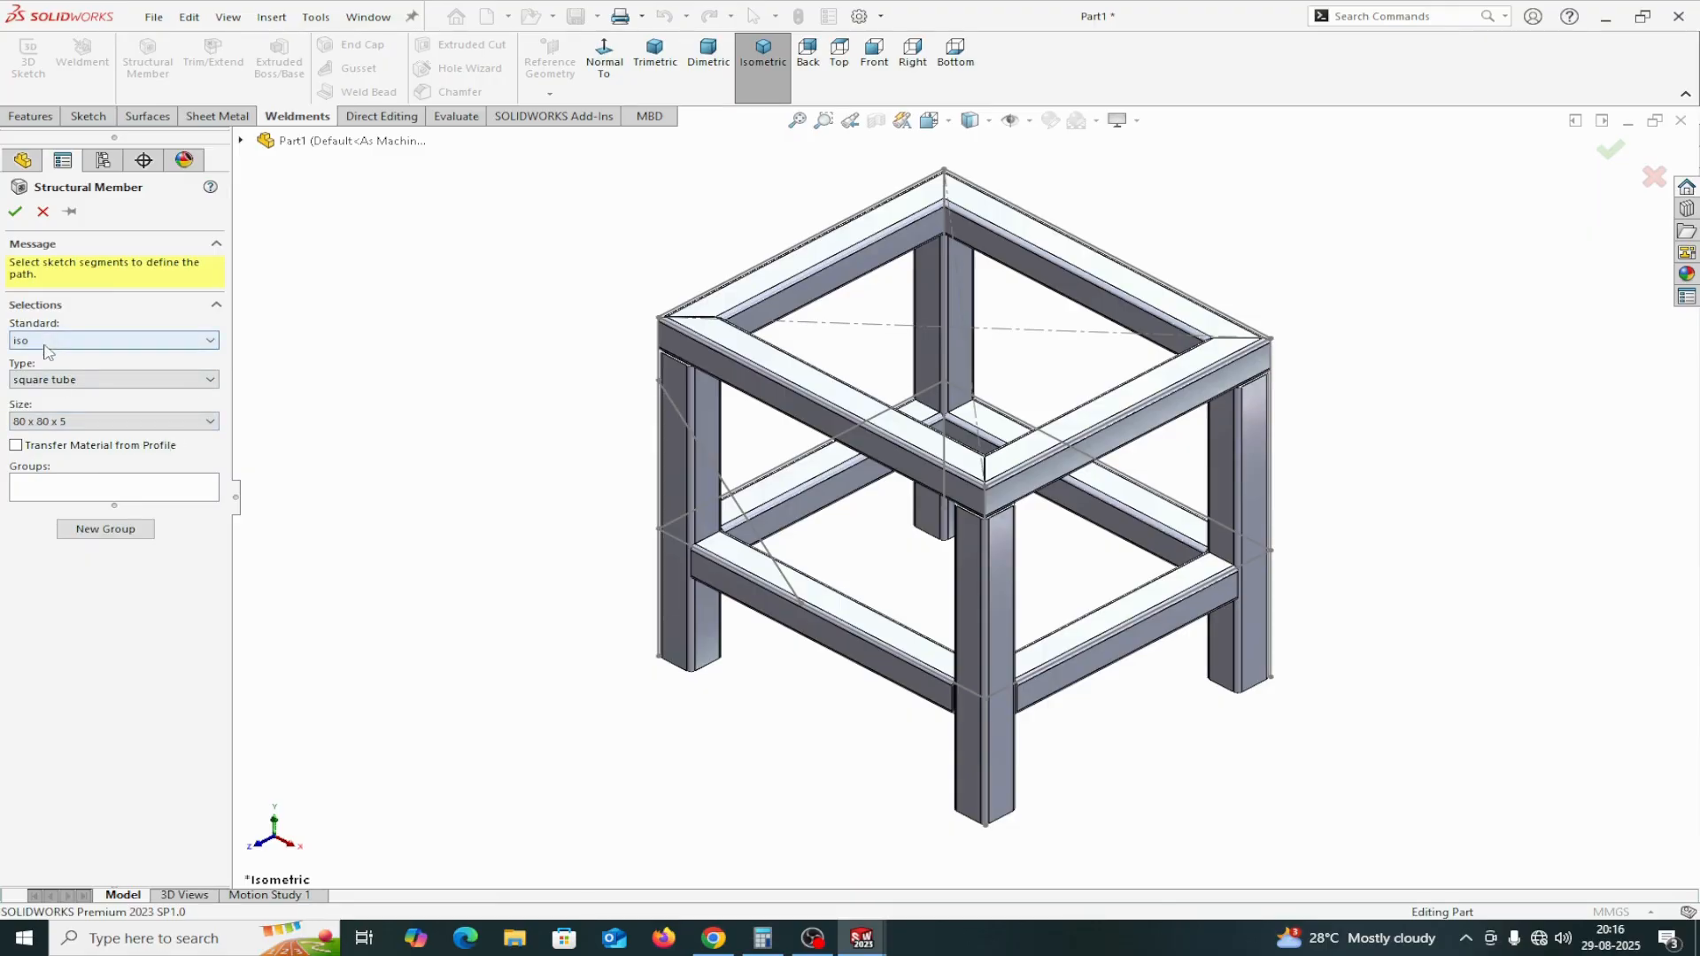
{"action": "left_click", "coordinate": [50, 494]}
{"action": "left_click", "coordinate": [751, 526]}
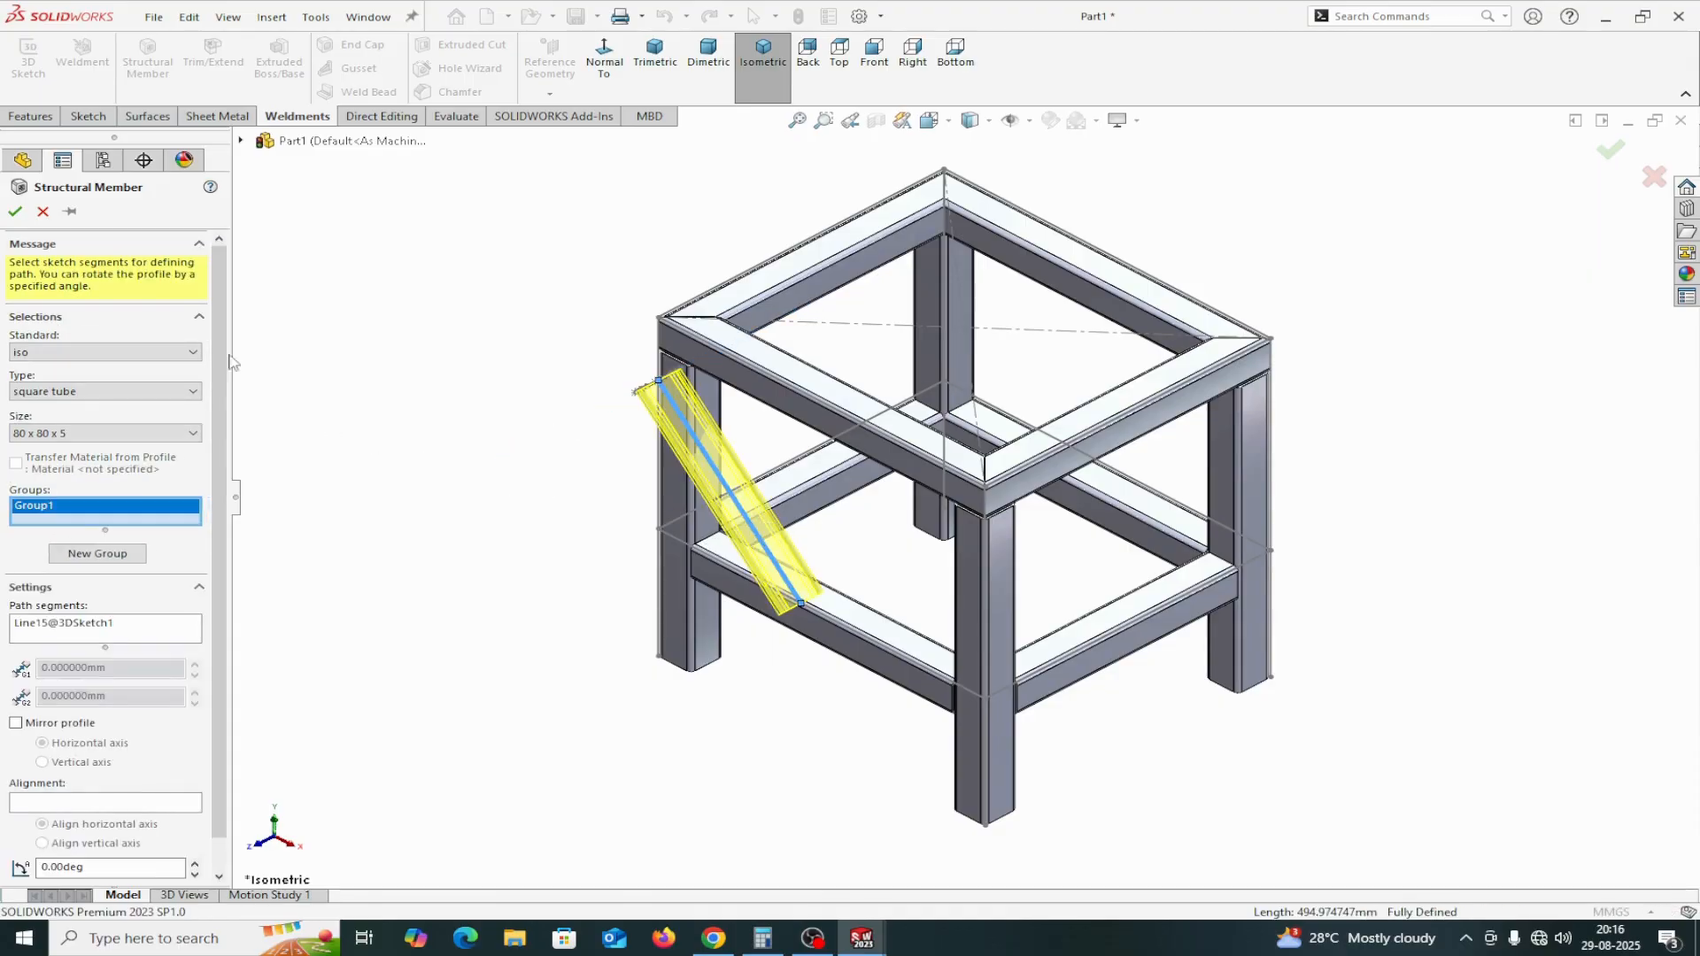
Rotate the brace's square tube profile by 45 degrees about its path line
{"action": "scroll", "coordinate": [417, 482], "scroll_direction": "up", "scroll_amount": 1}
{"action": "middle_click_drag", "start_coordinate": [417, 482], "coordinate": [449, 625]}
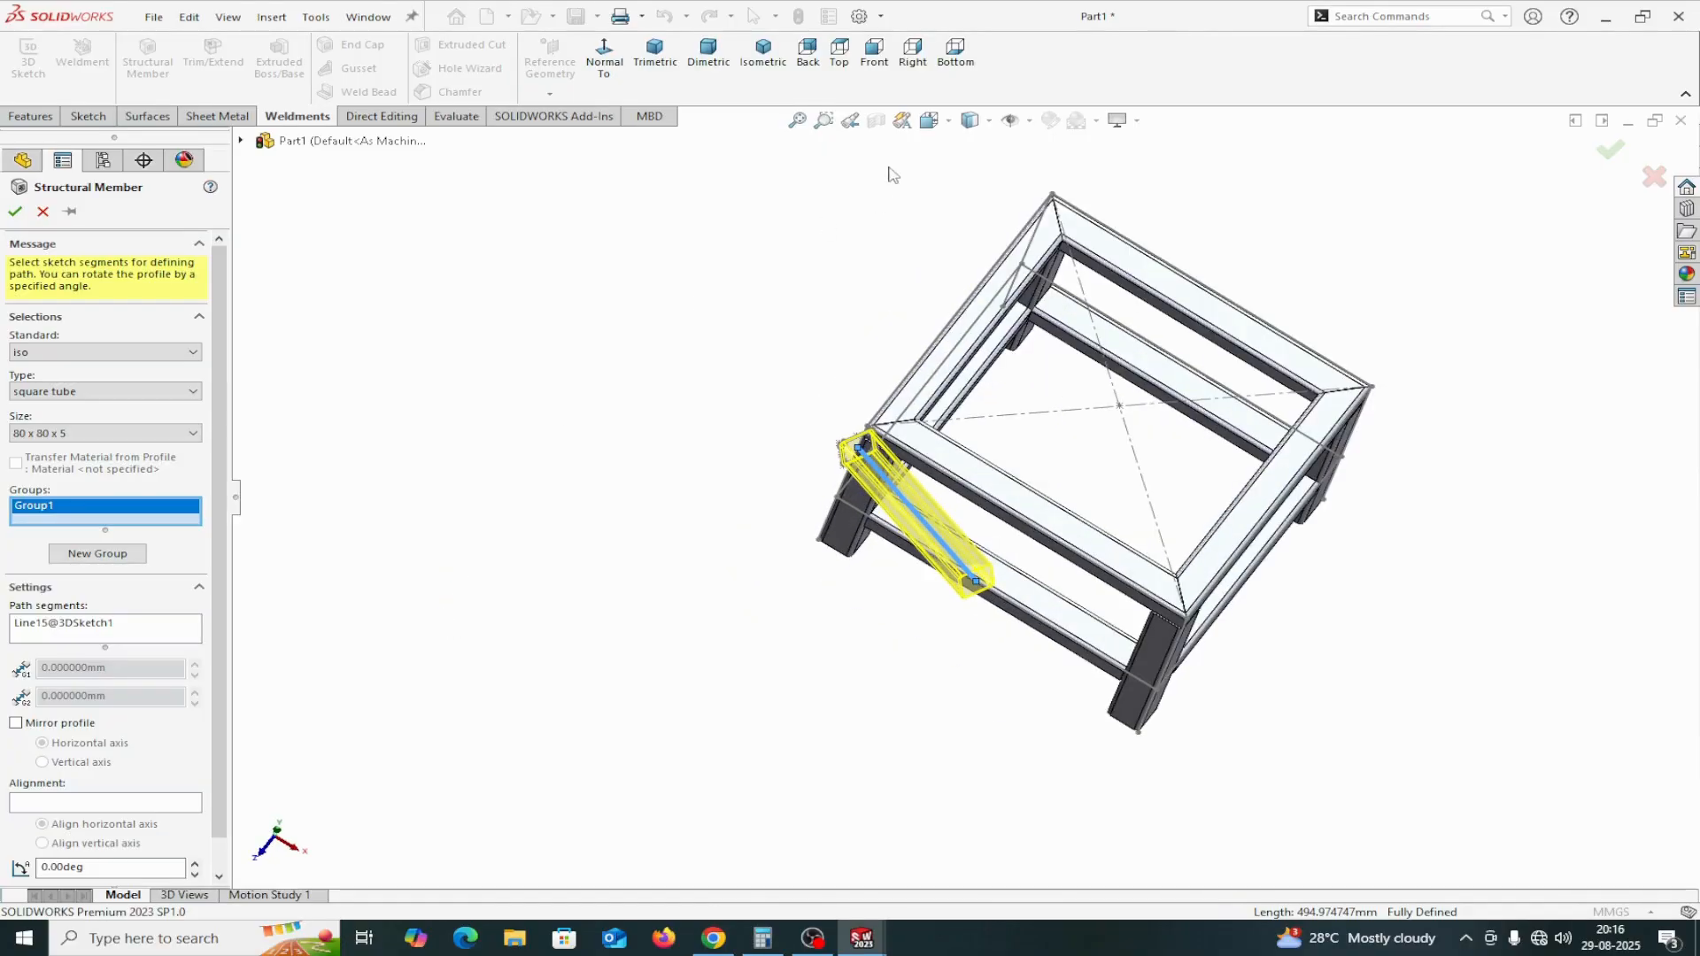
{"action": "left_click", "coordinate": [836, 64]}
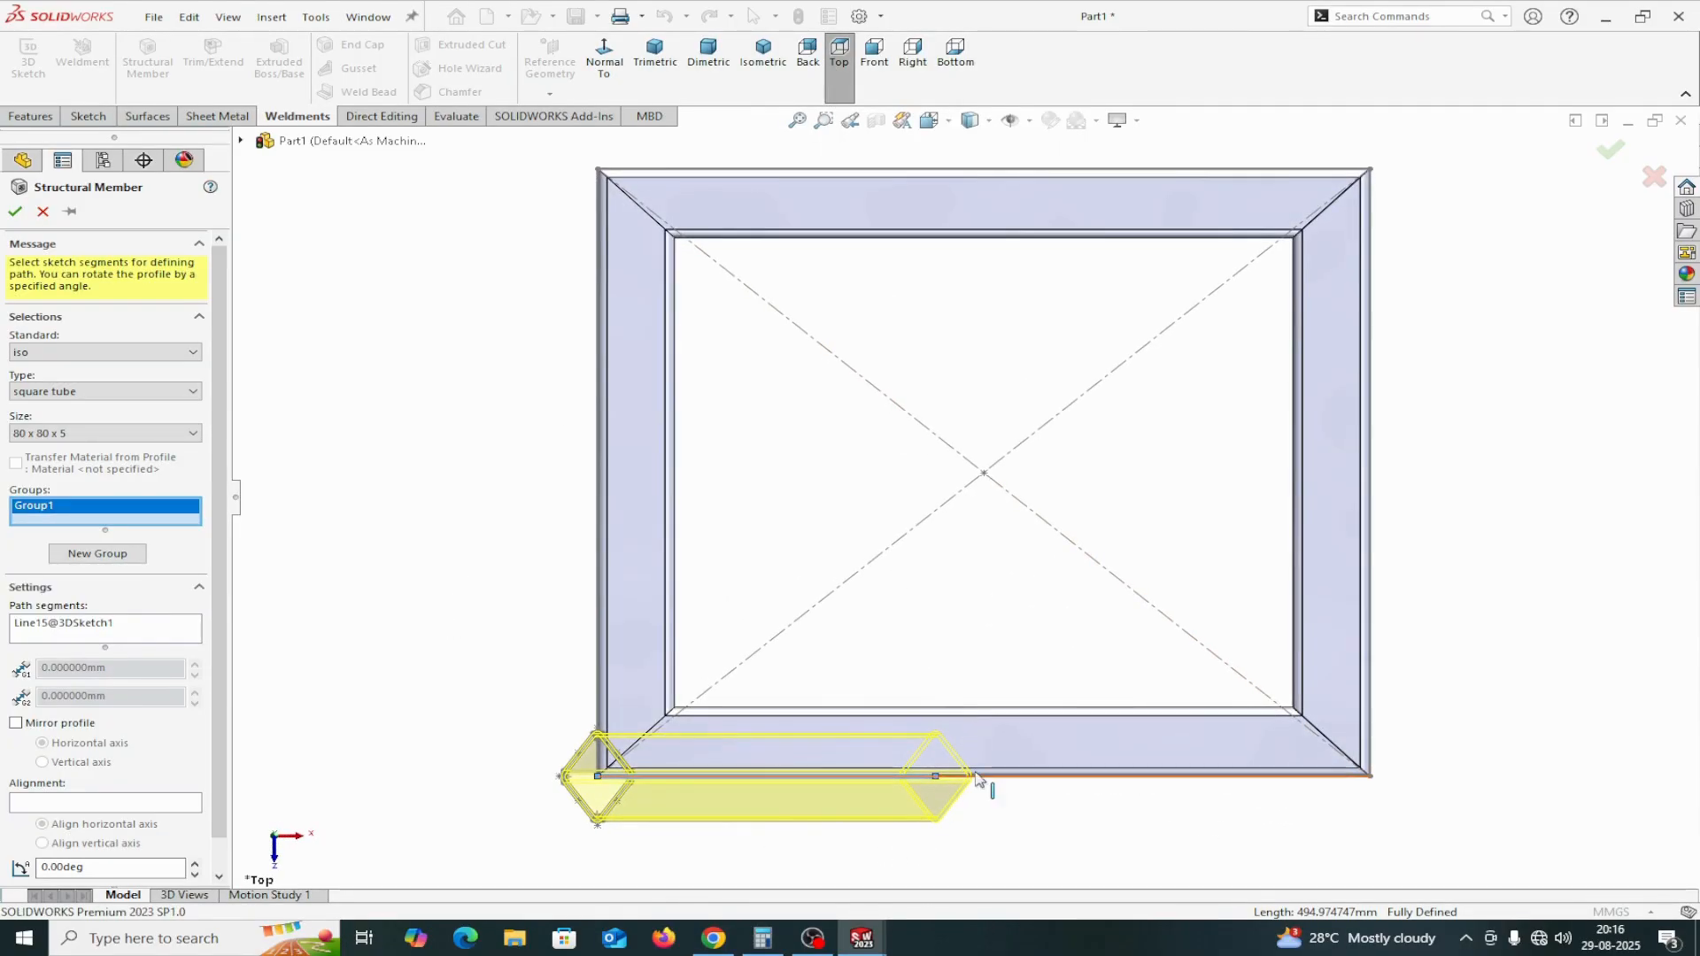
{"action": "scroll", "coordinate": [217, 762], "scroll_direction": "down", "scroll_amount": 1}
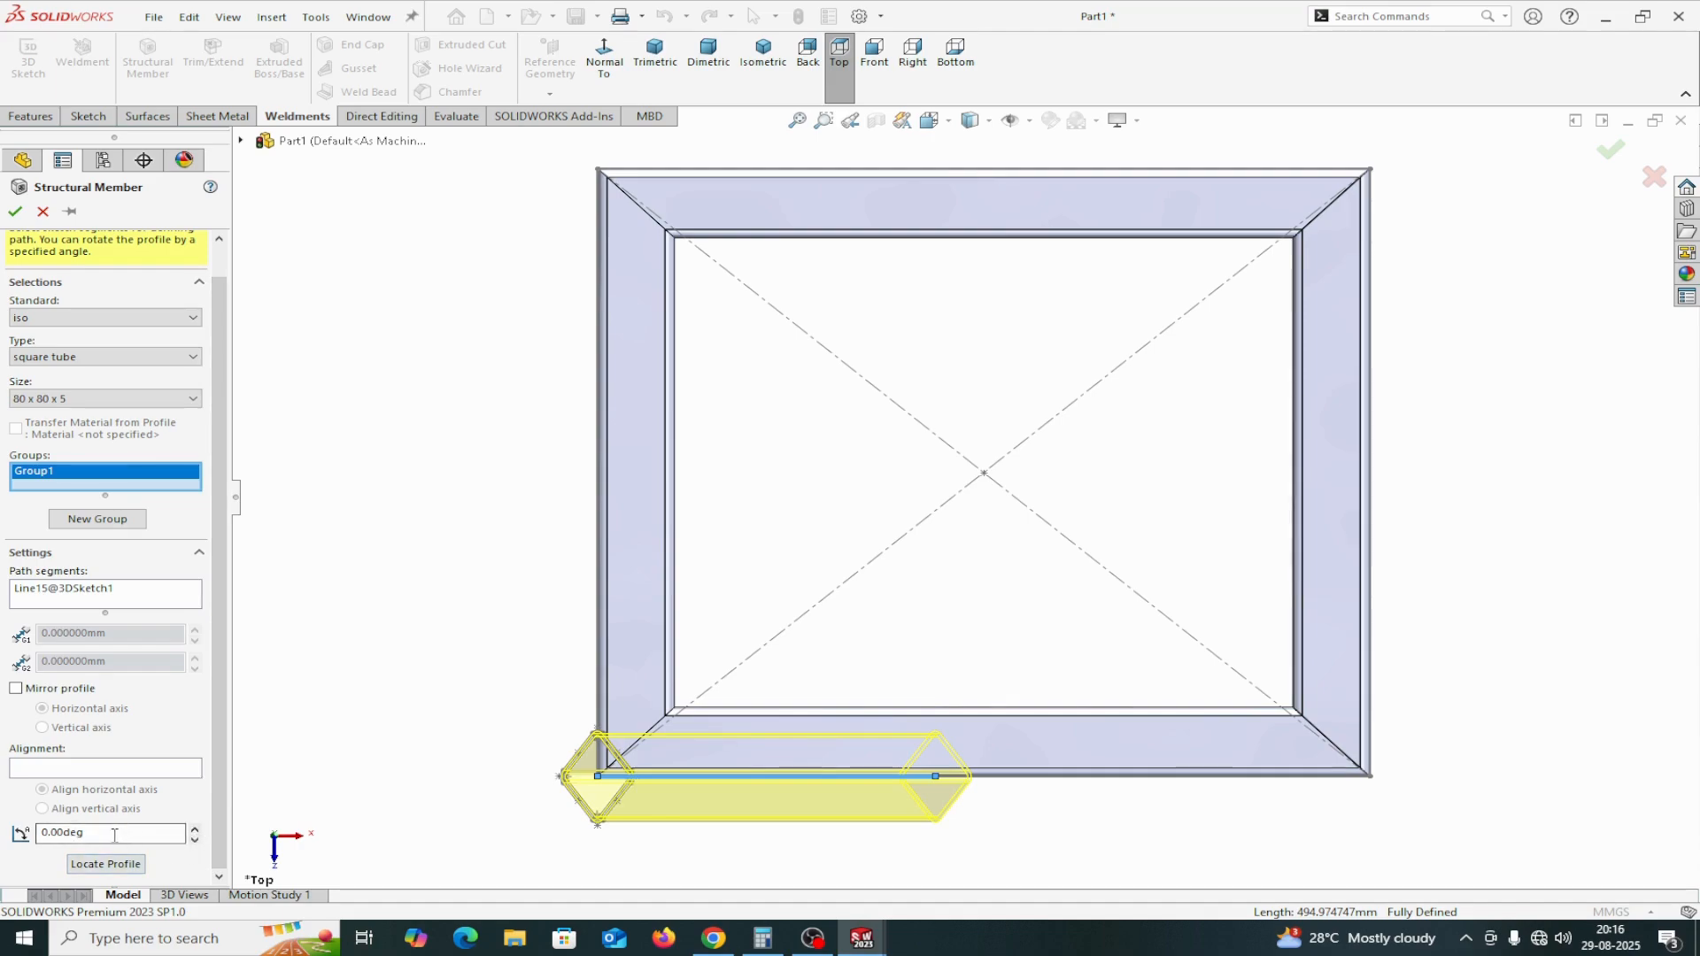
{"action": "left_click_drag", "start_coordinate": [68, 834], "coordinate": [29, 839]}
{"action": "type", "text": "45"}
{"action": "key", "text": "Return"}
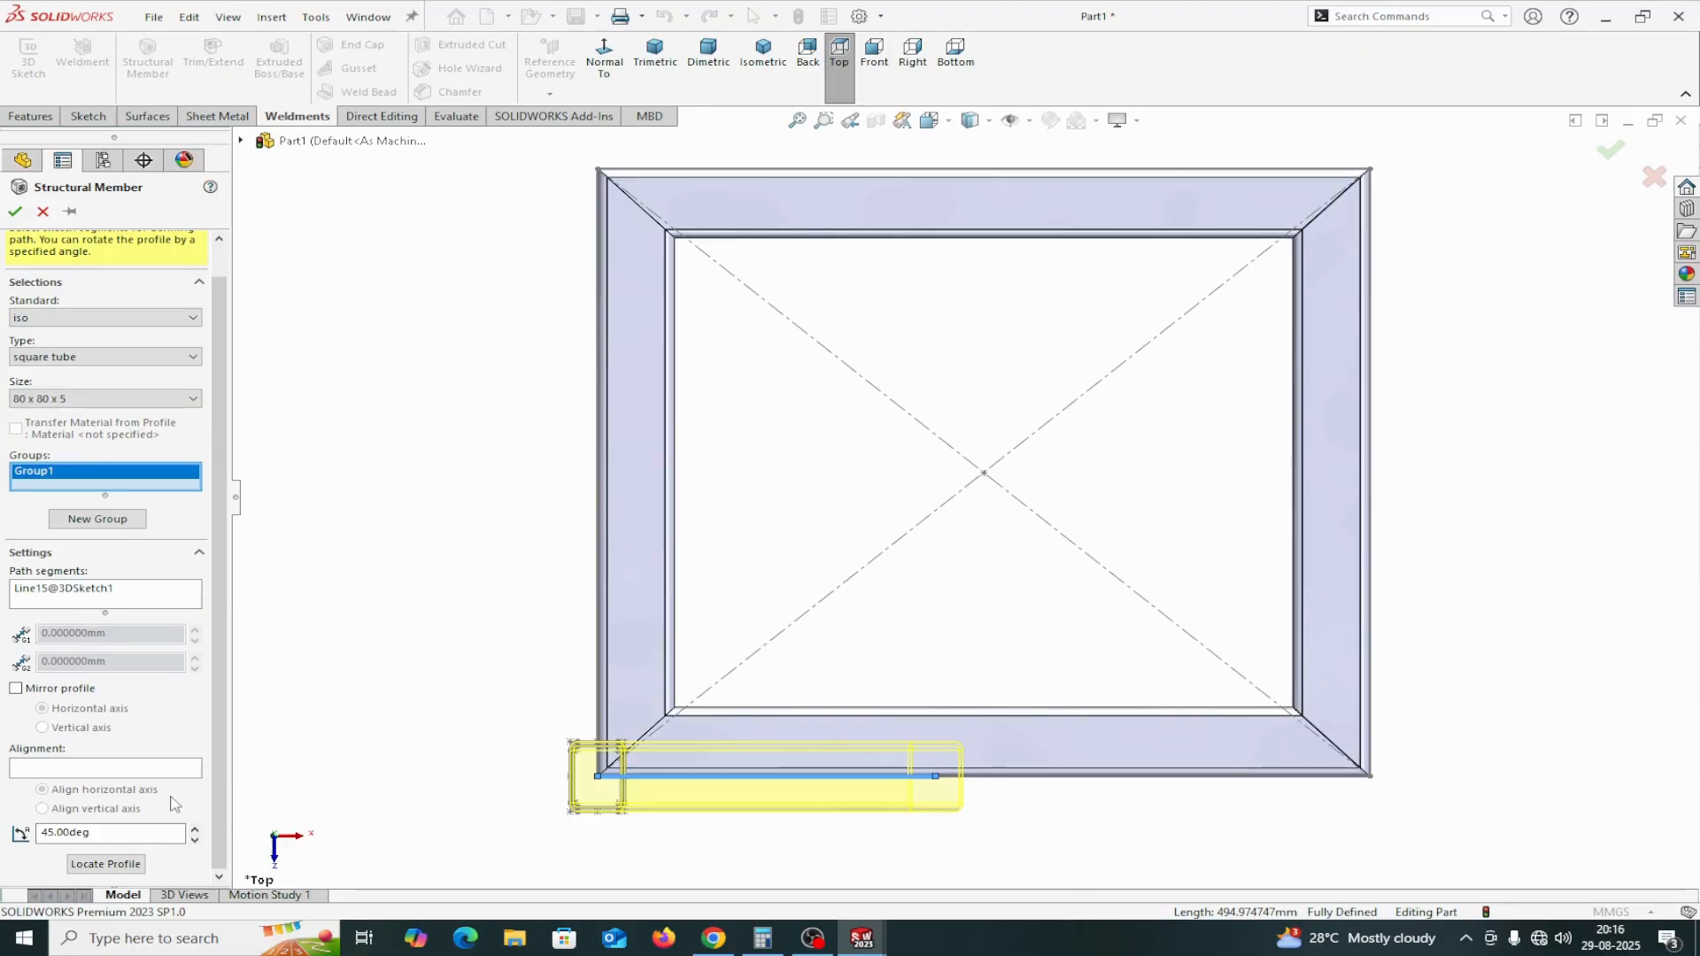
Relocate the brace profile so its outer front-left corner point lies on the path line, and create the member
{"action": "left_click", "coordinate": [106, 864]}
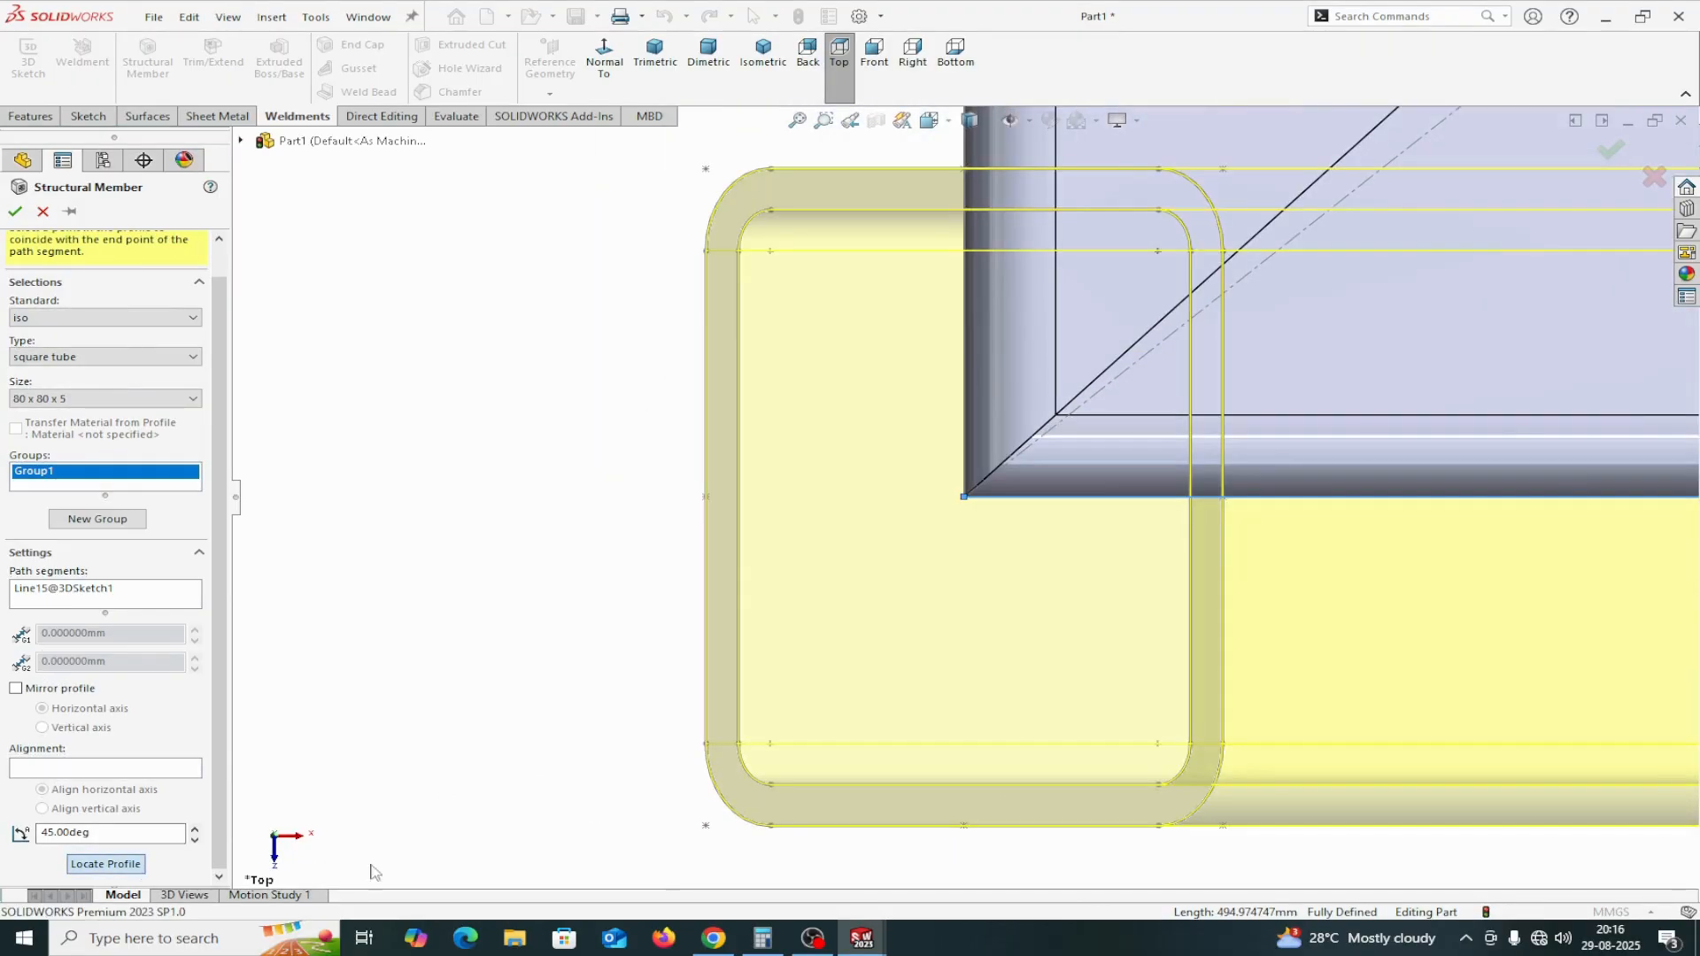
{"action": "left_click", "coordinate": [706, 826]}
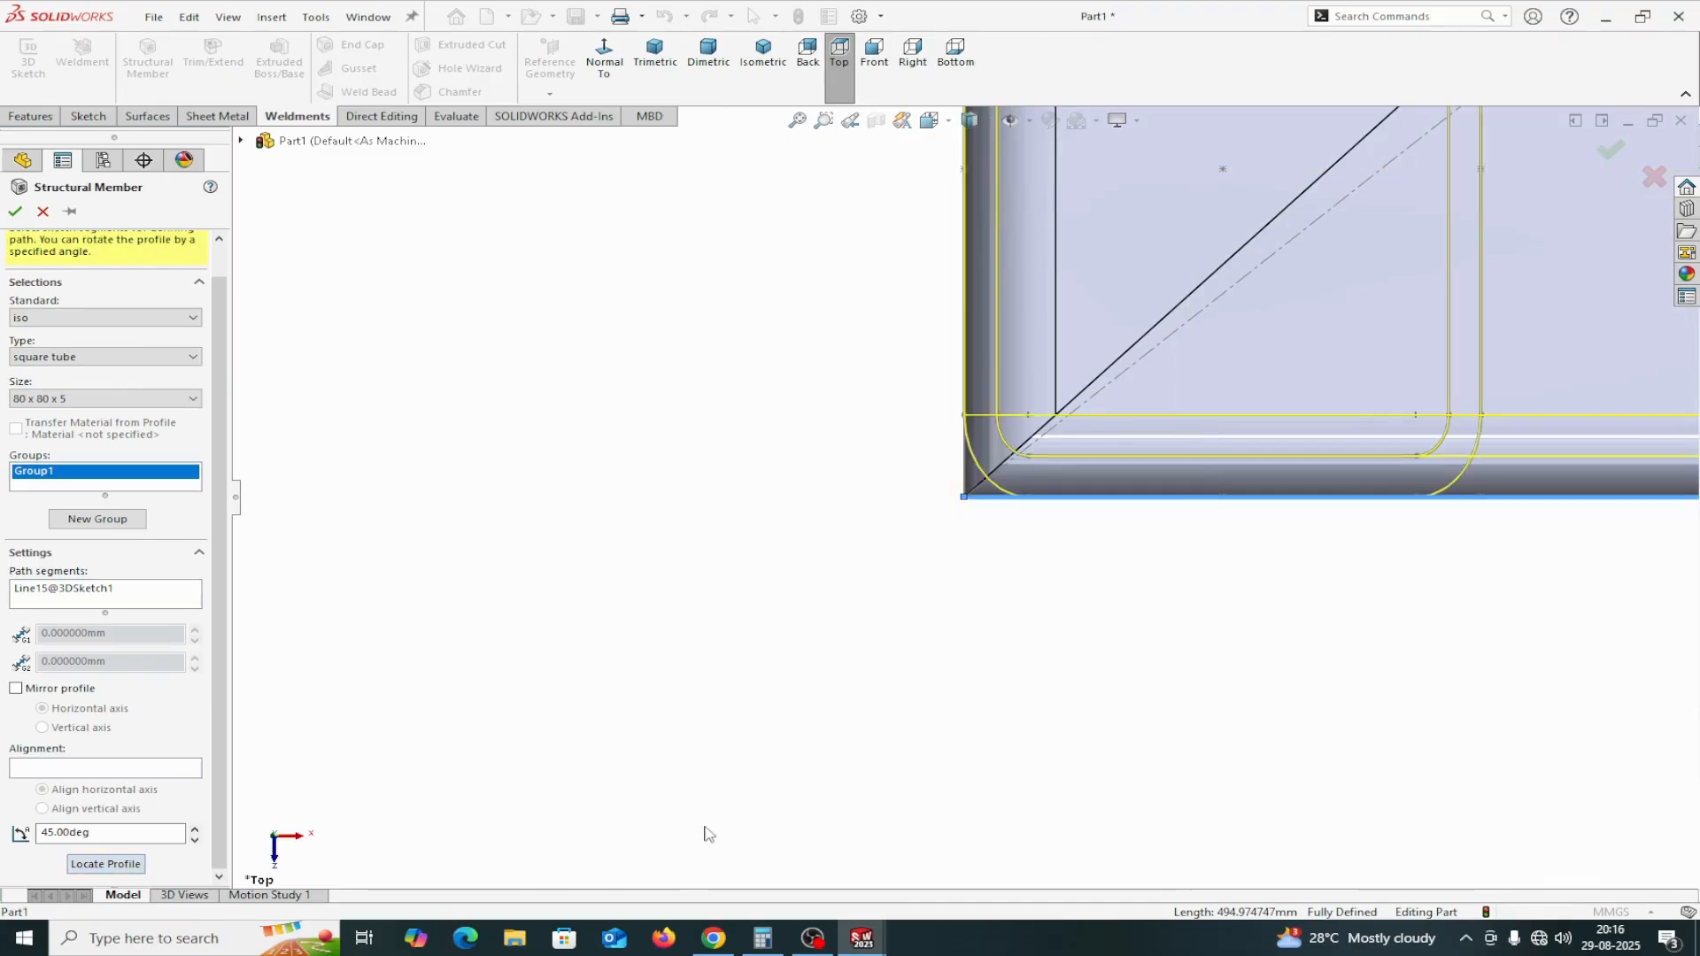
{"action": "left_click", "coordinate": [771, 77]}
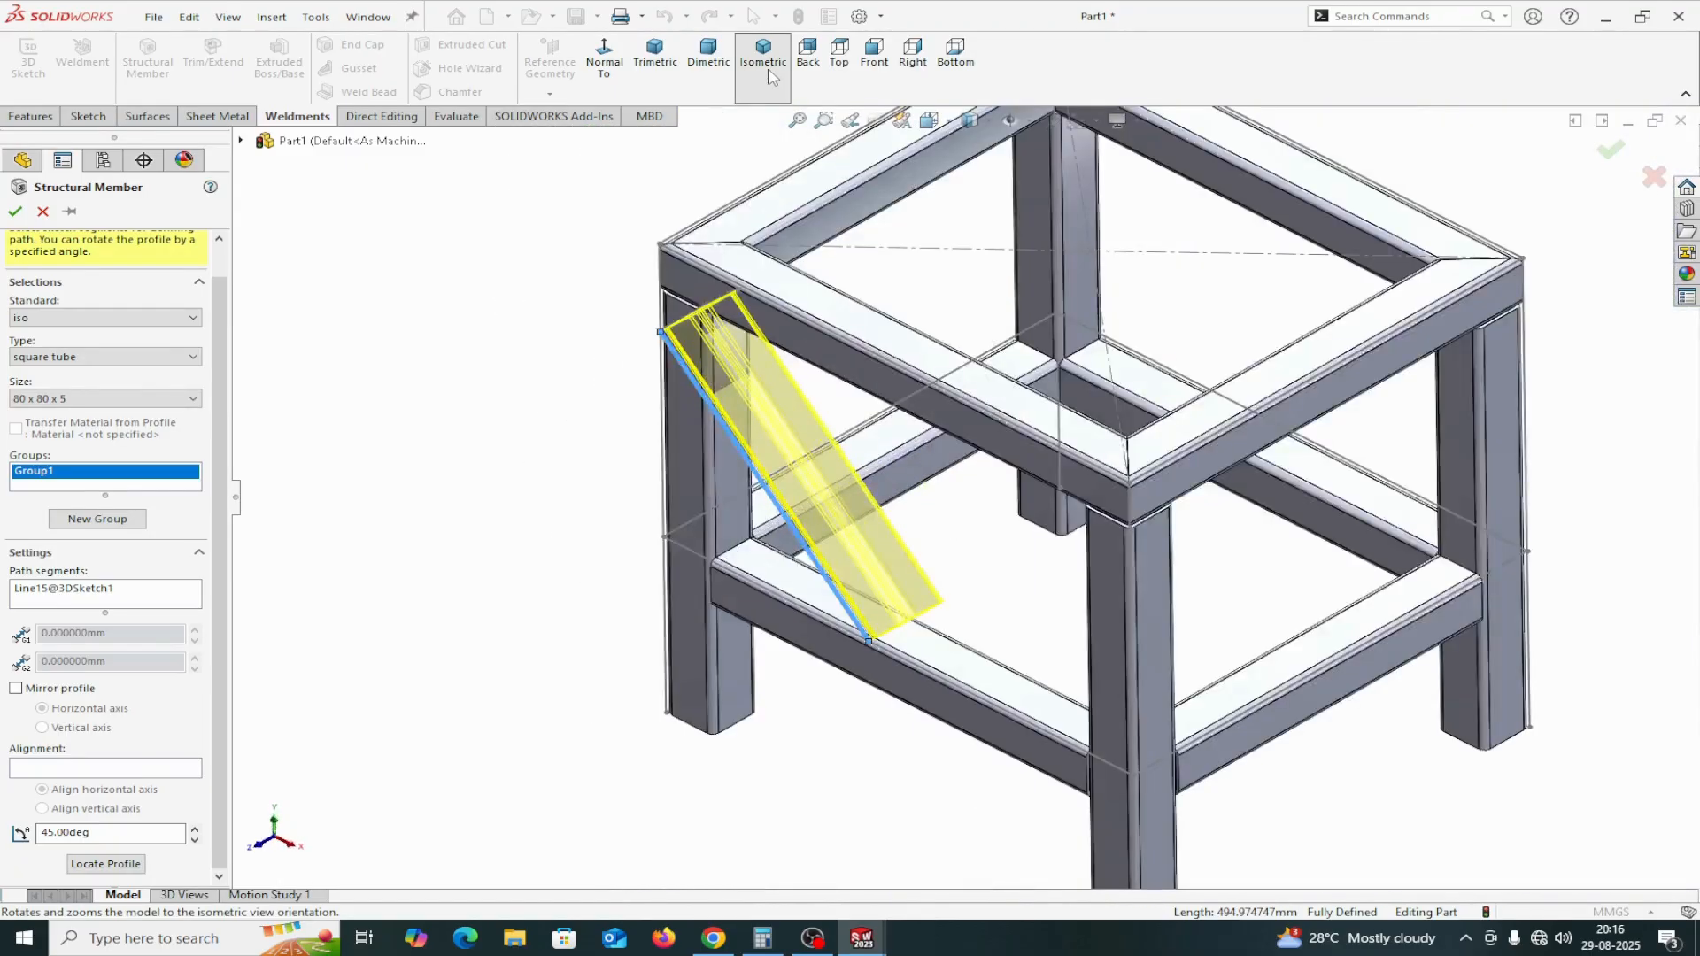
{"action": "left_click", "coordinate": [839, 55]}
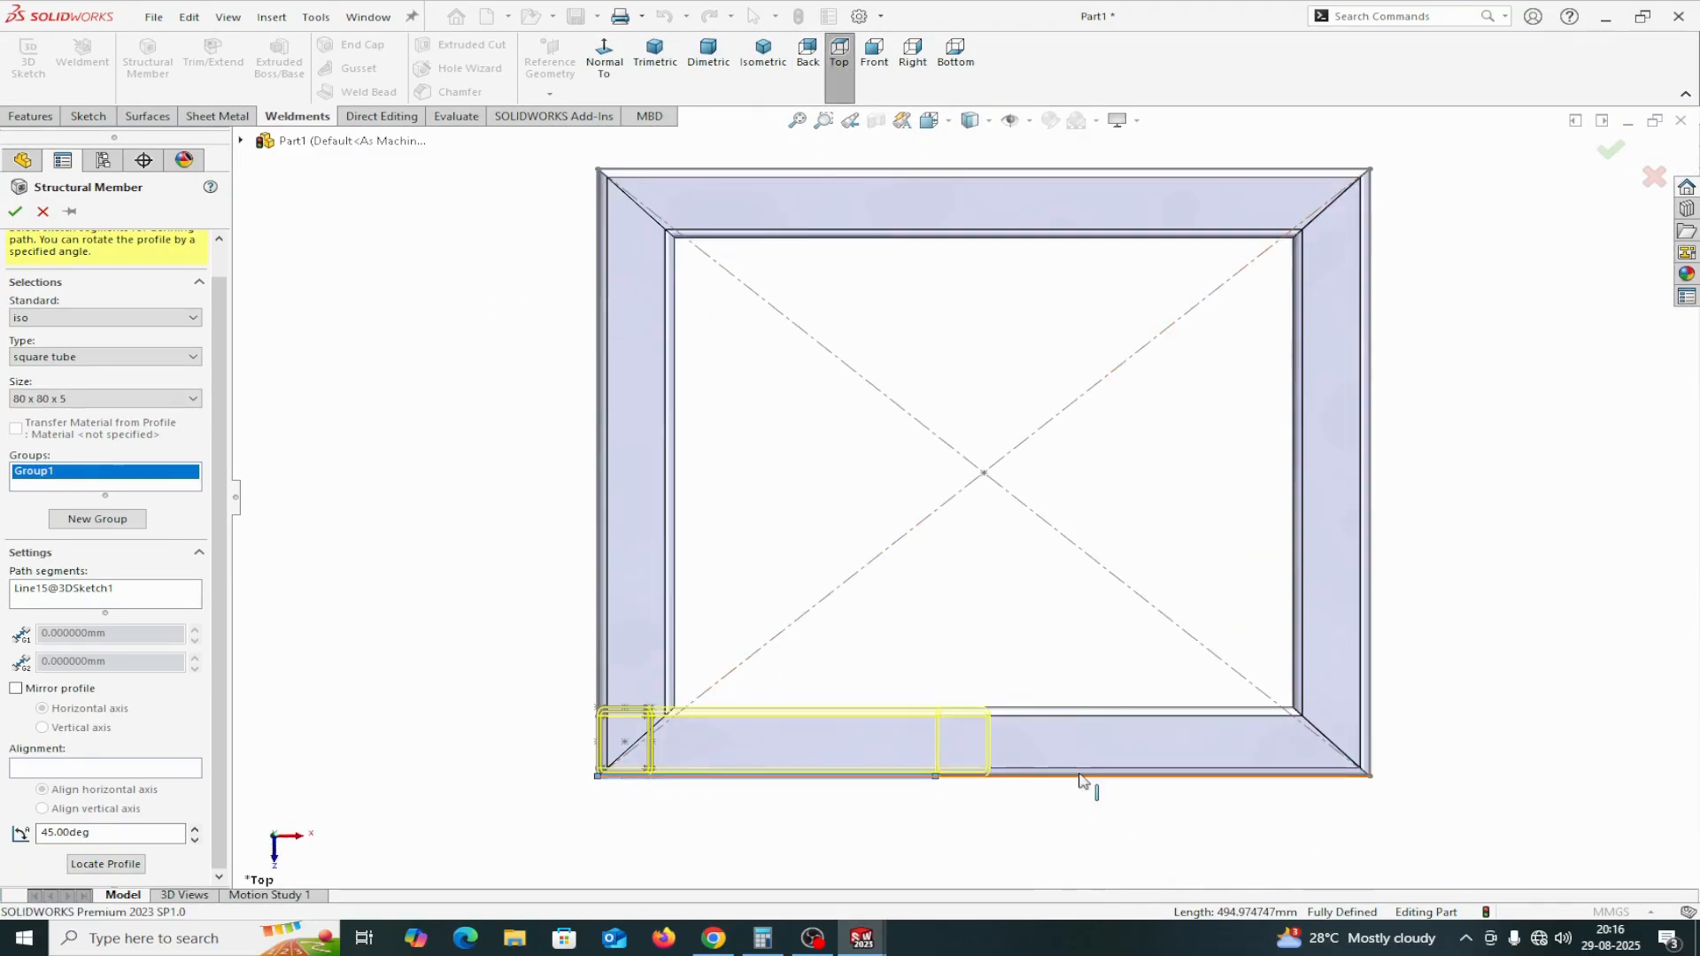
{"action": "left_click", "coordinate": [15, 213]}
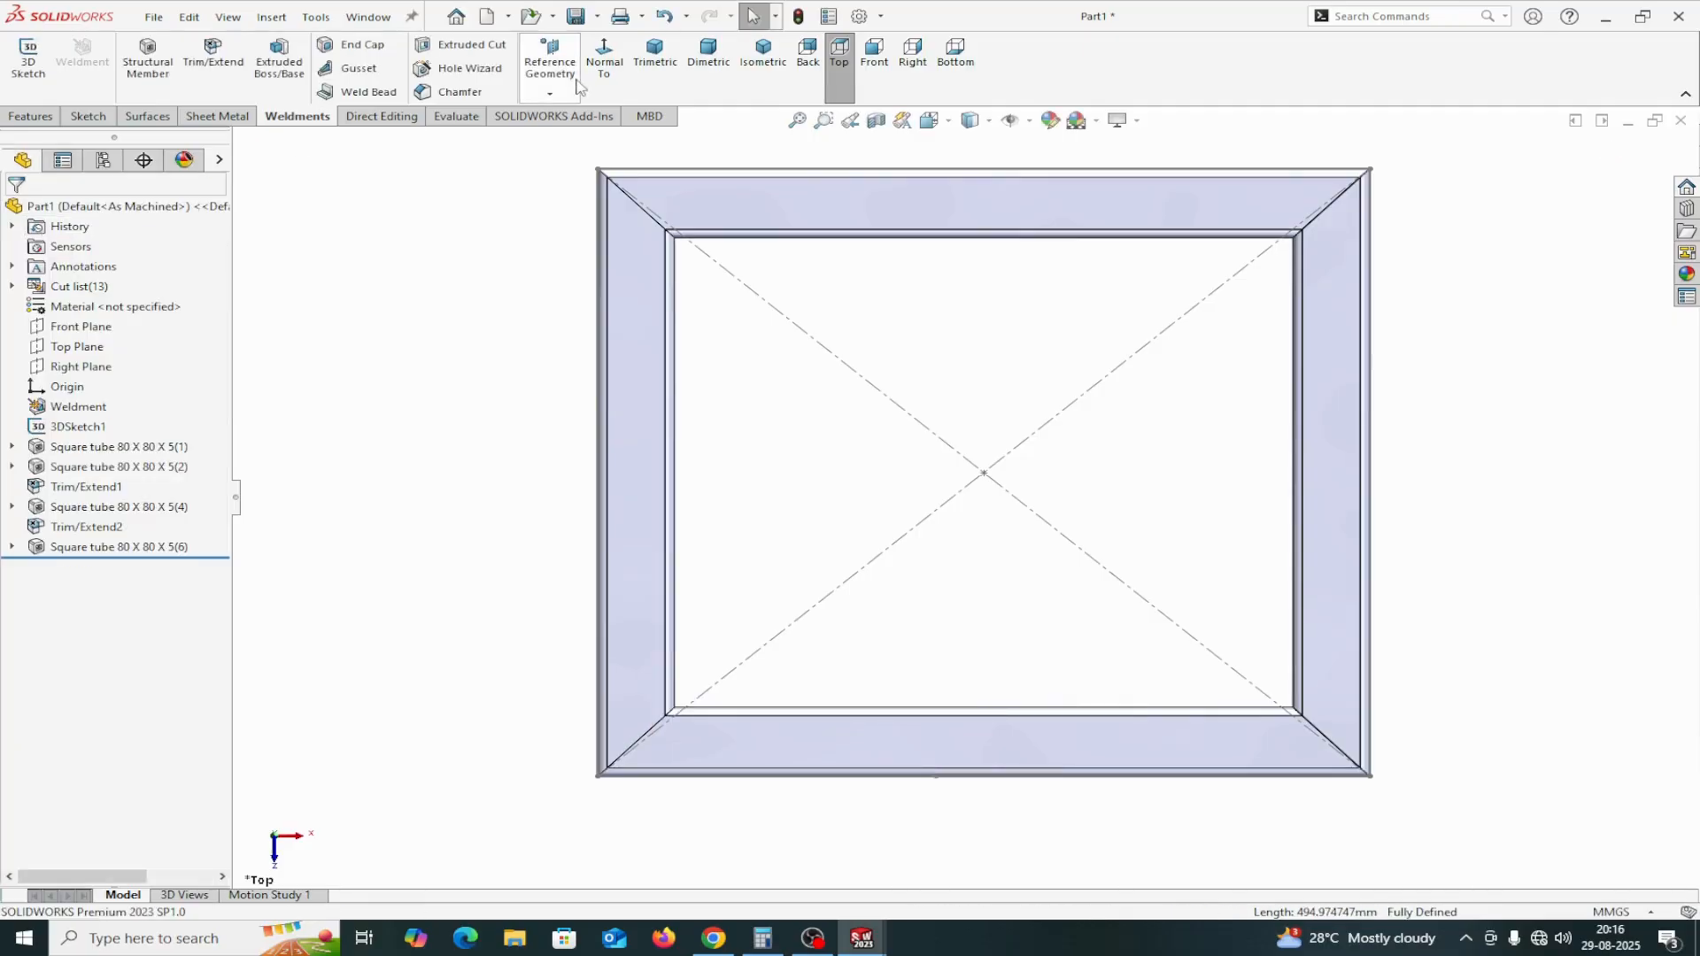
{"action": "left_click", "coordinate": [762, 54]}
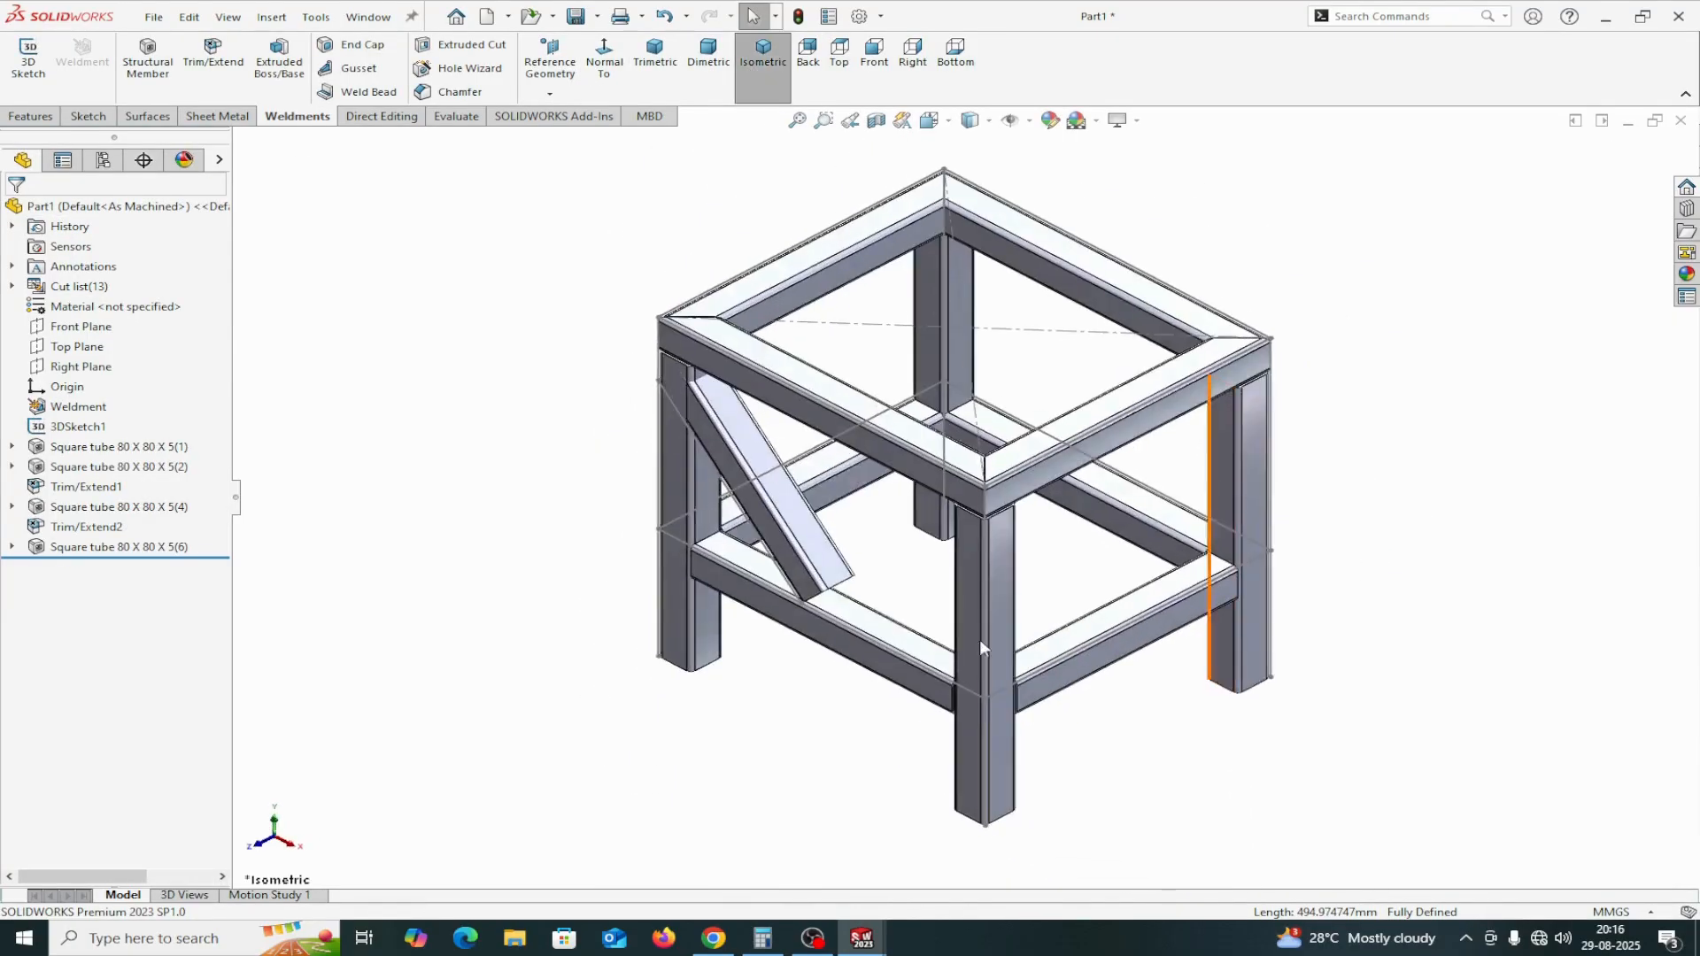
Trim the diagonal brace against the front lower rail and the front-left leg as trimming bodies
{"action": "scroll", "coordinate": [604, 803], "scroll_direction": "up", "scroll_amount": 2}
{"action": "scroll", "coordinate": [604, 803], "scroll_direction": "down", "scroll_amount": 8}
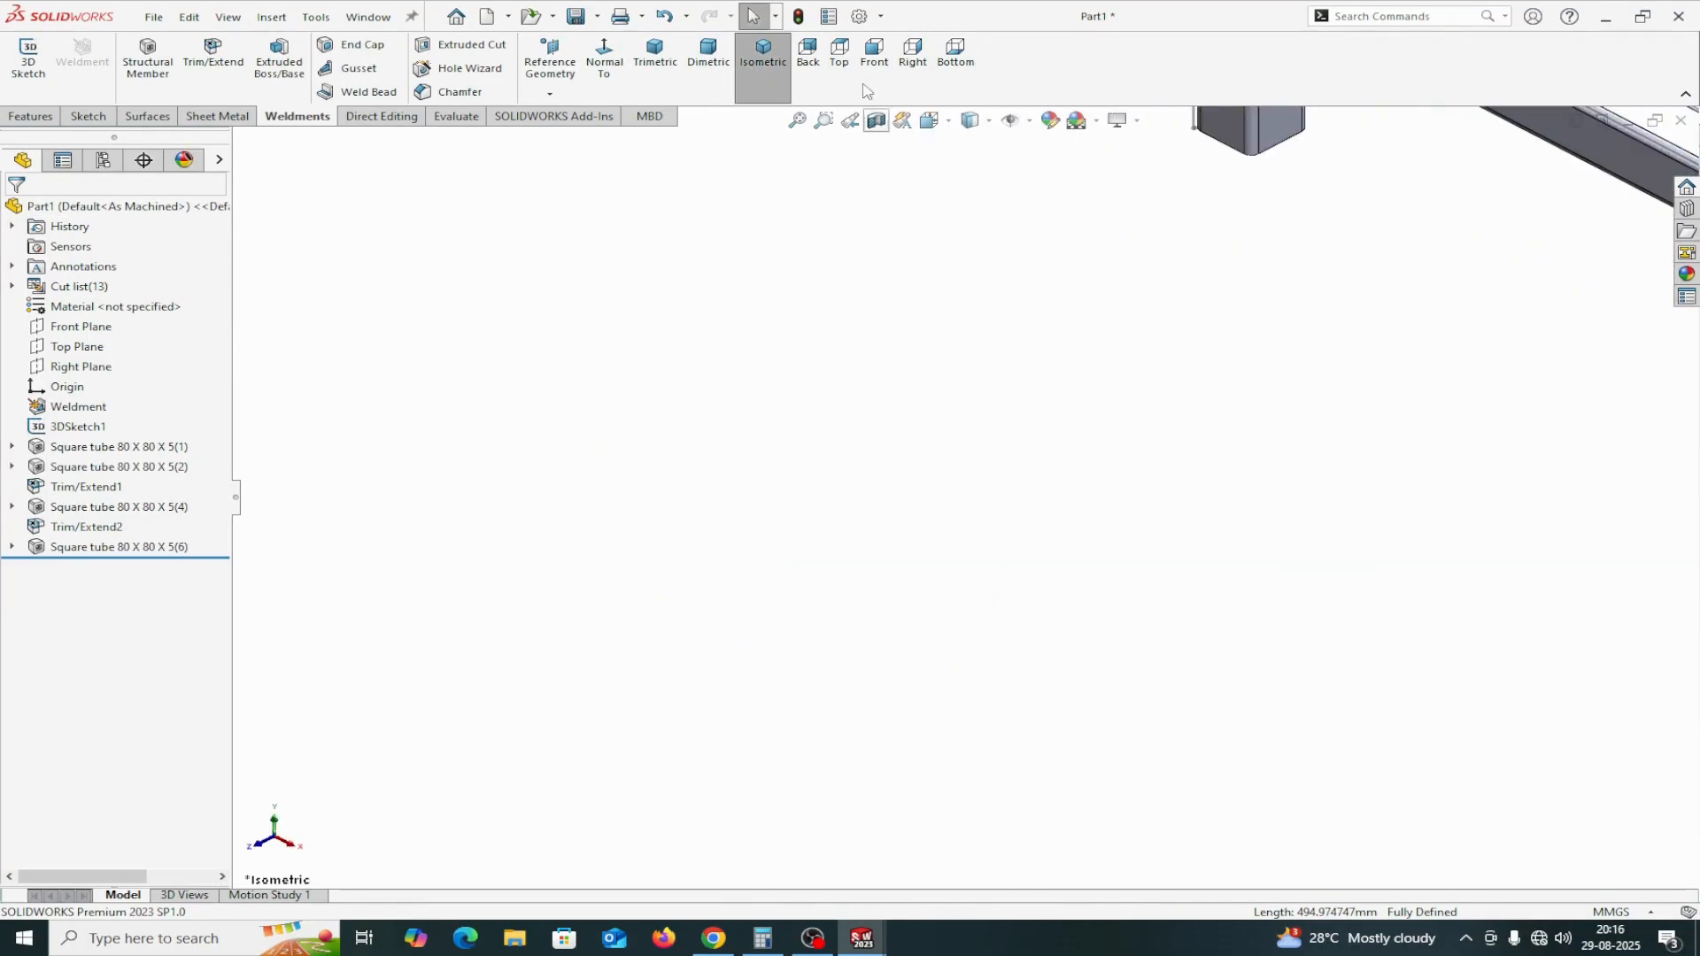
{"action": "left_click", "coordinate": [722, 76]}
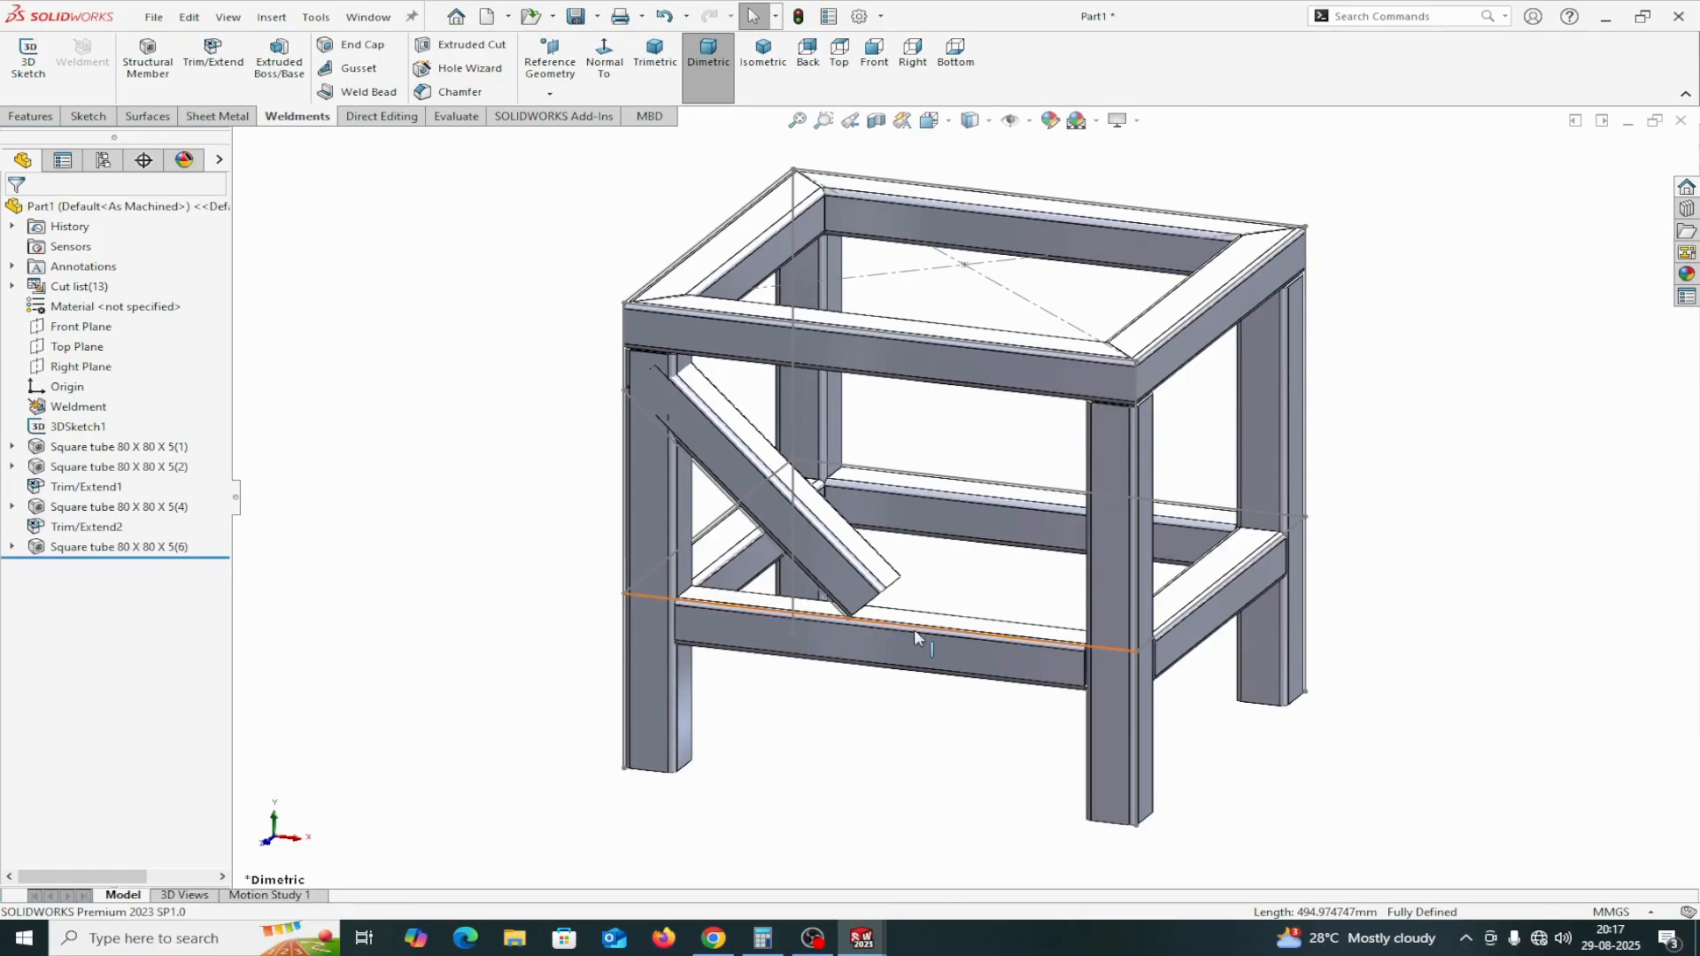
{"action": "left_click", "coordinate": [222, 67]}
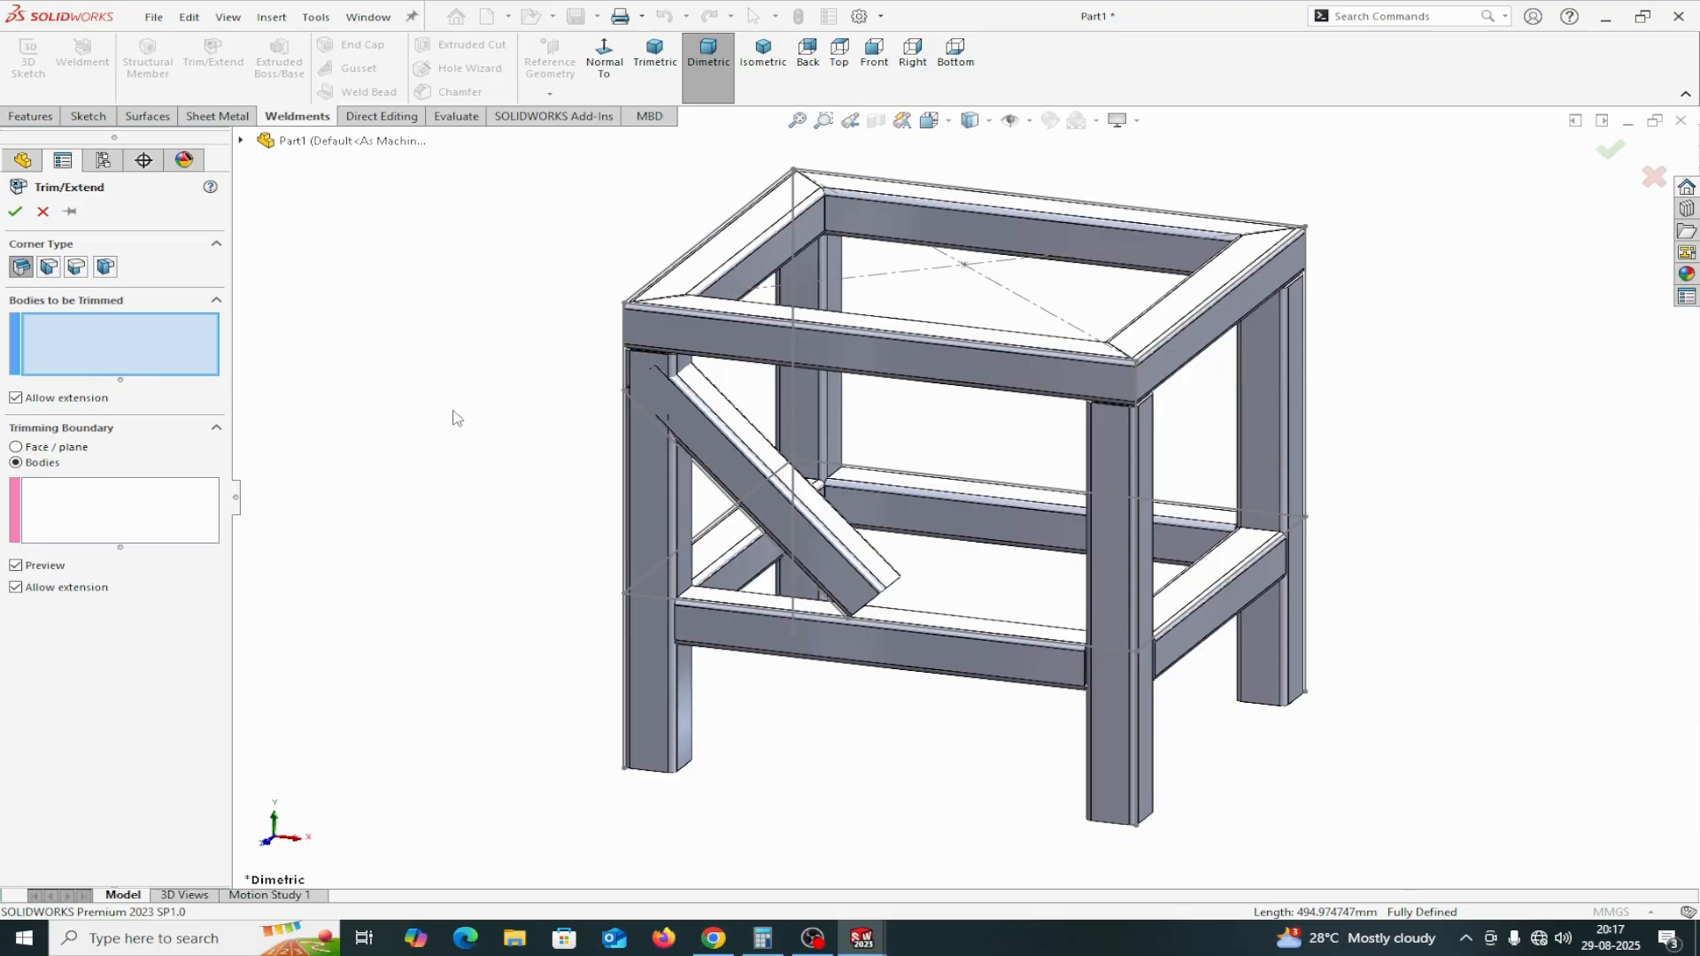
{"action": "left_click", "coordinate": [720, 474]}
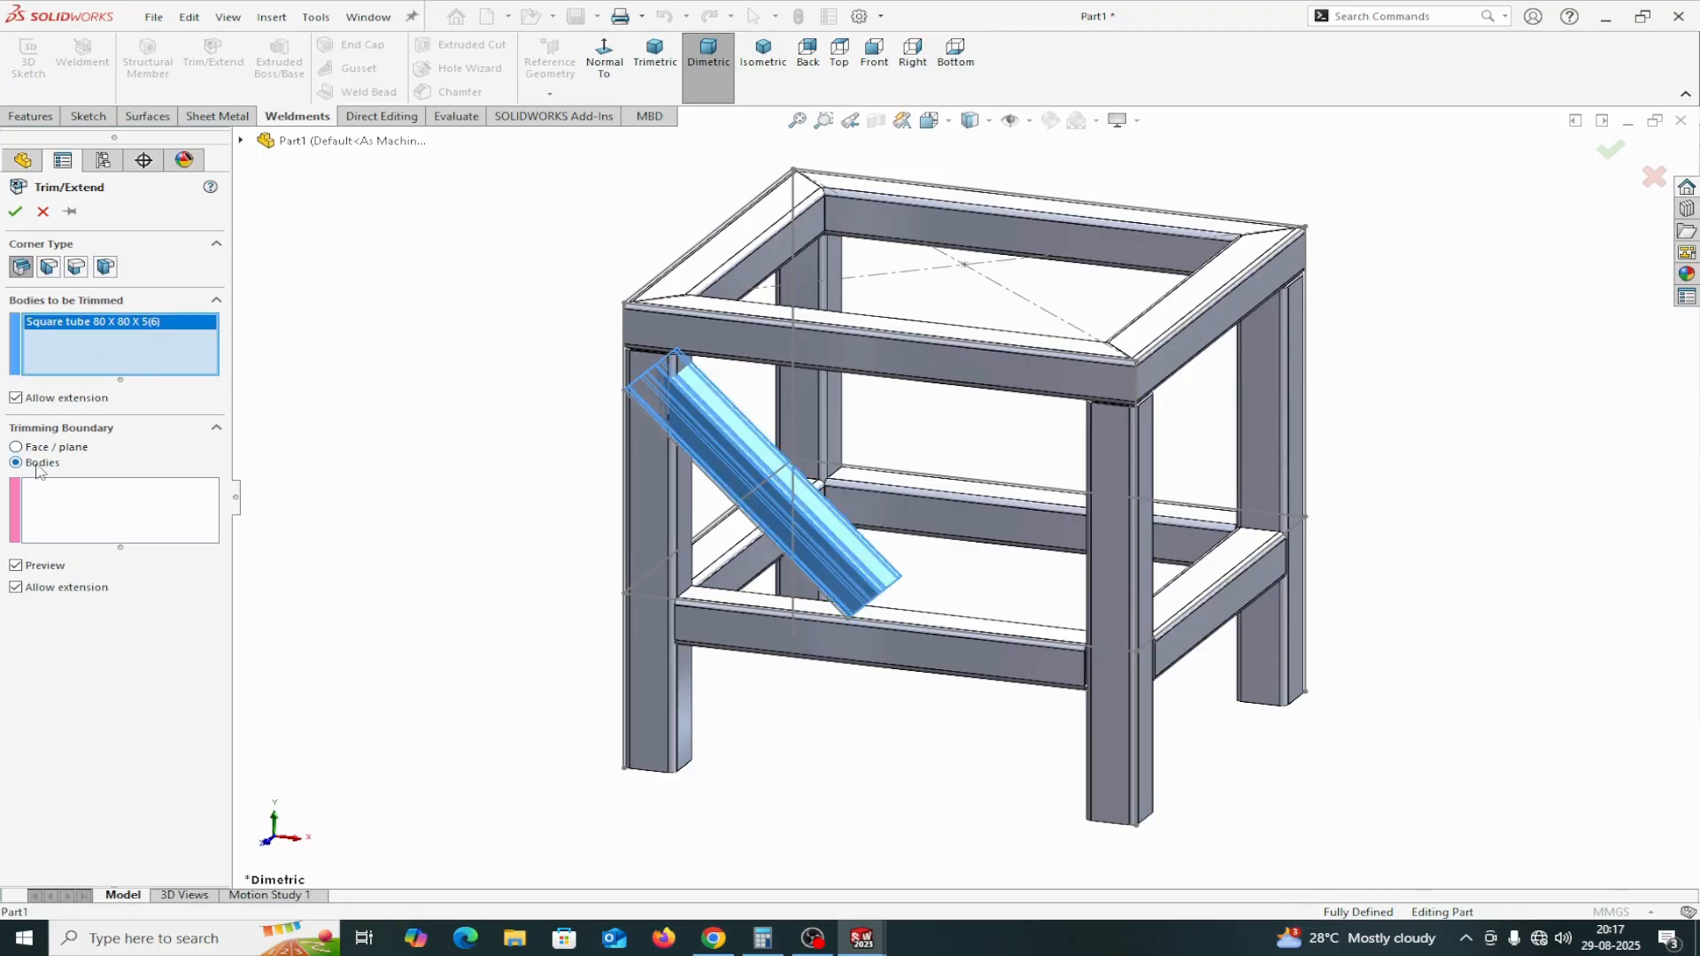
{"action": "left_click", "coordinate": [50, 492]}
{"action": "left_click", "coordinate": [757, 609]}
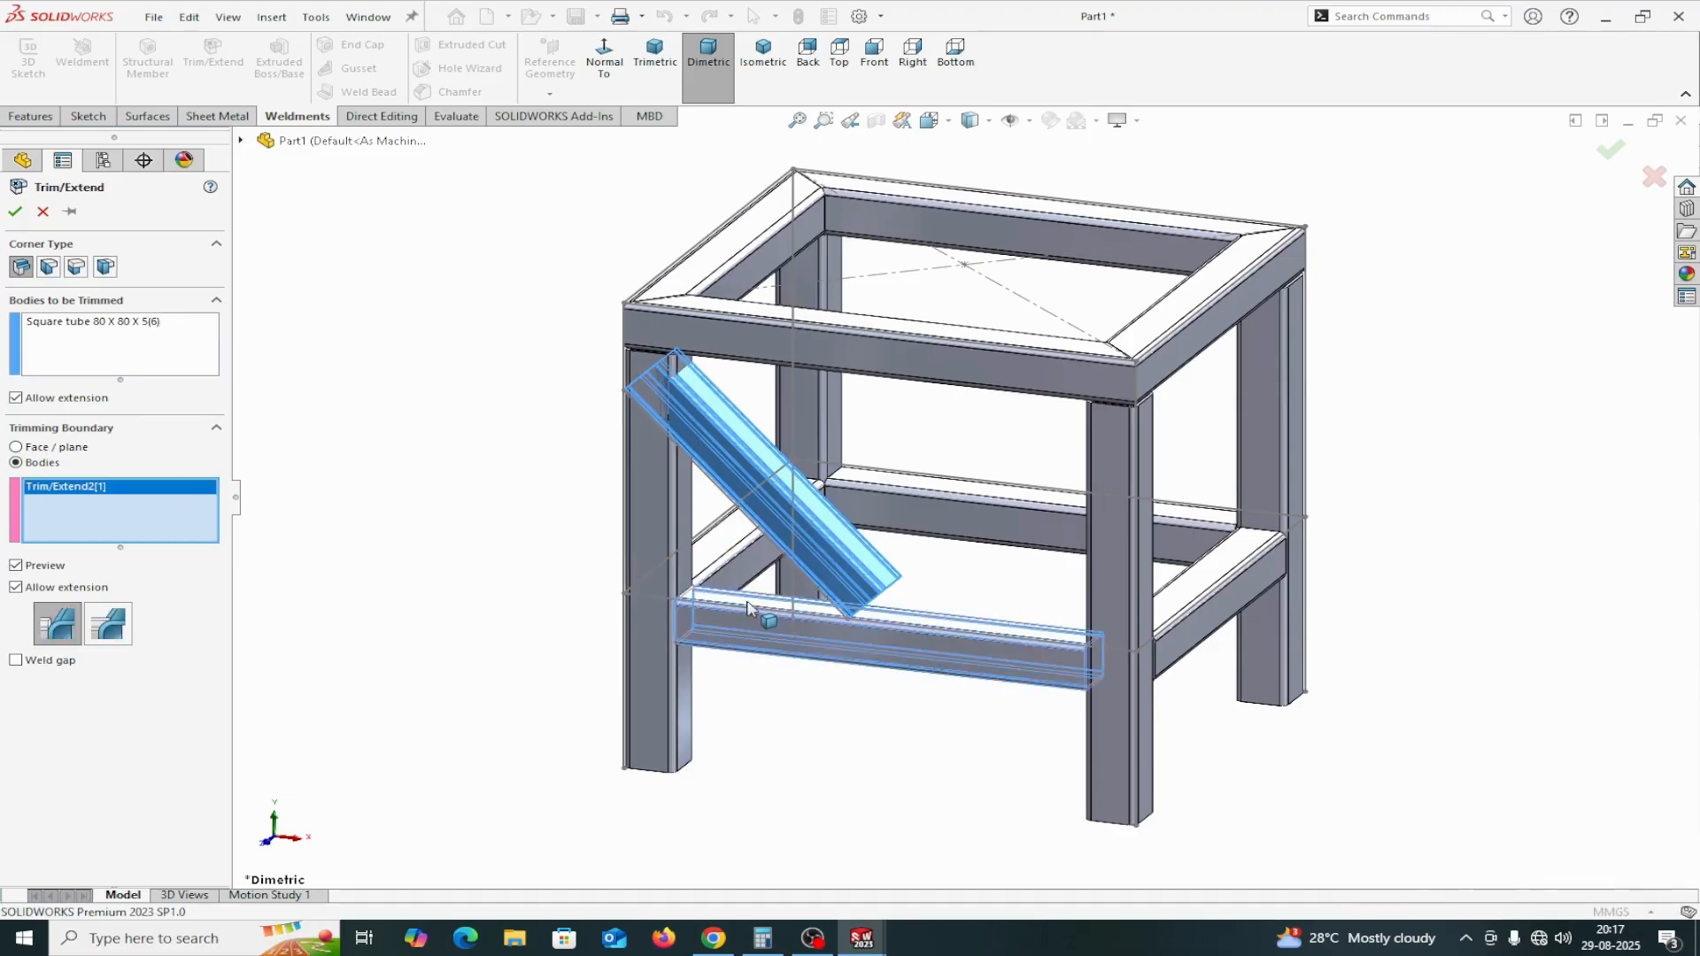
{"action": "left_click", "coordinate": [647, 550]}
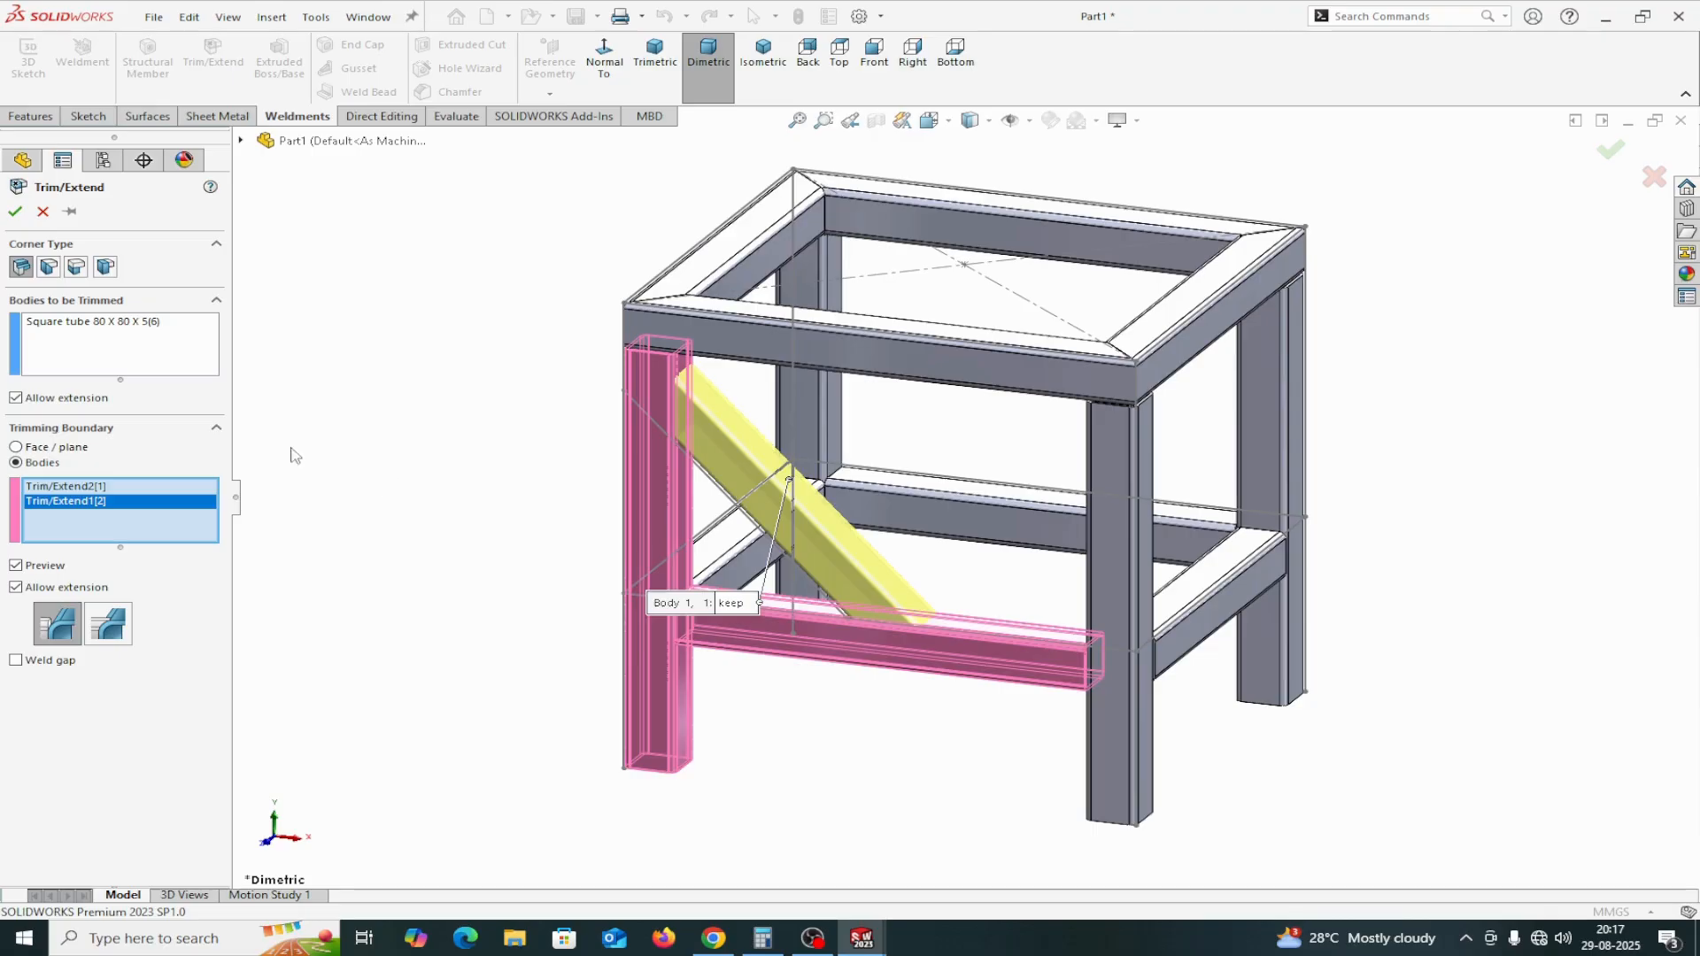
{"action": "left_click", "coordinate": [17, 212]}
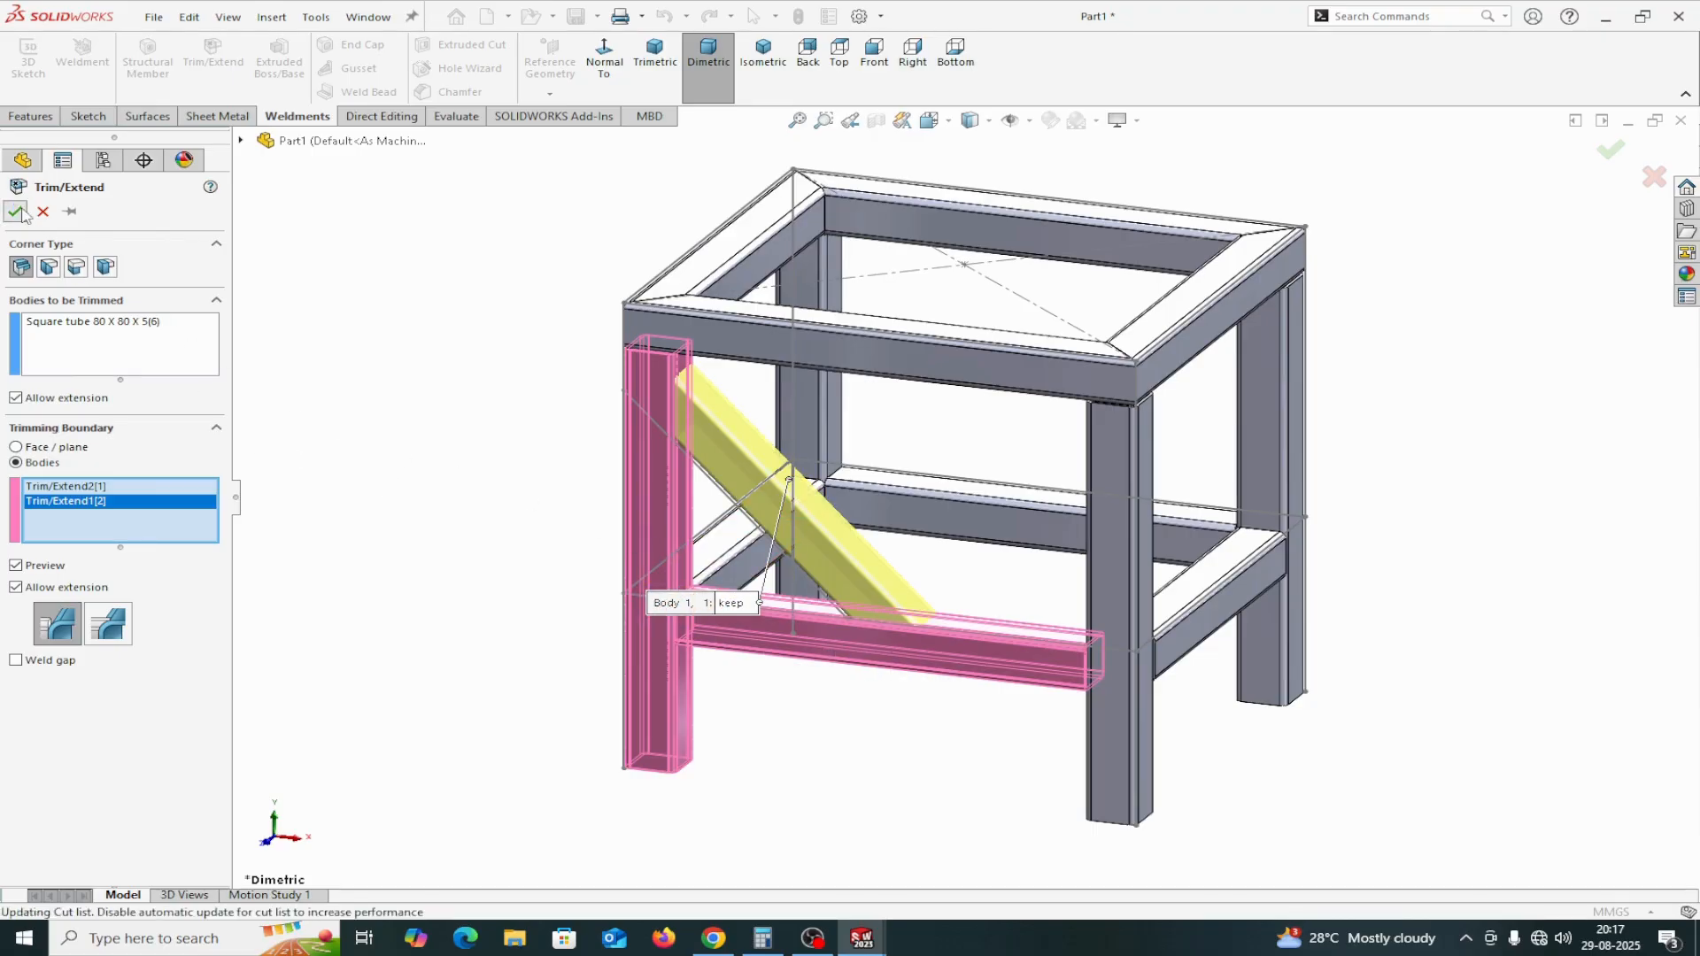
{"action": "left_click", "coordinate": [731, 463]}
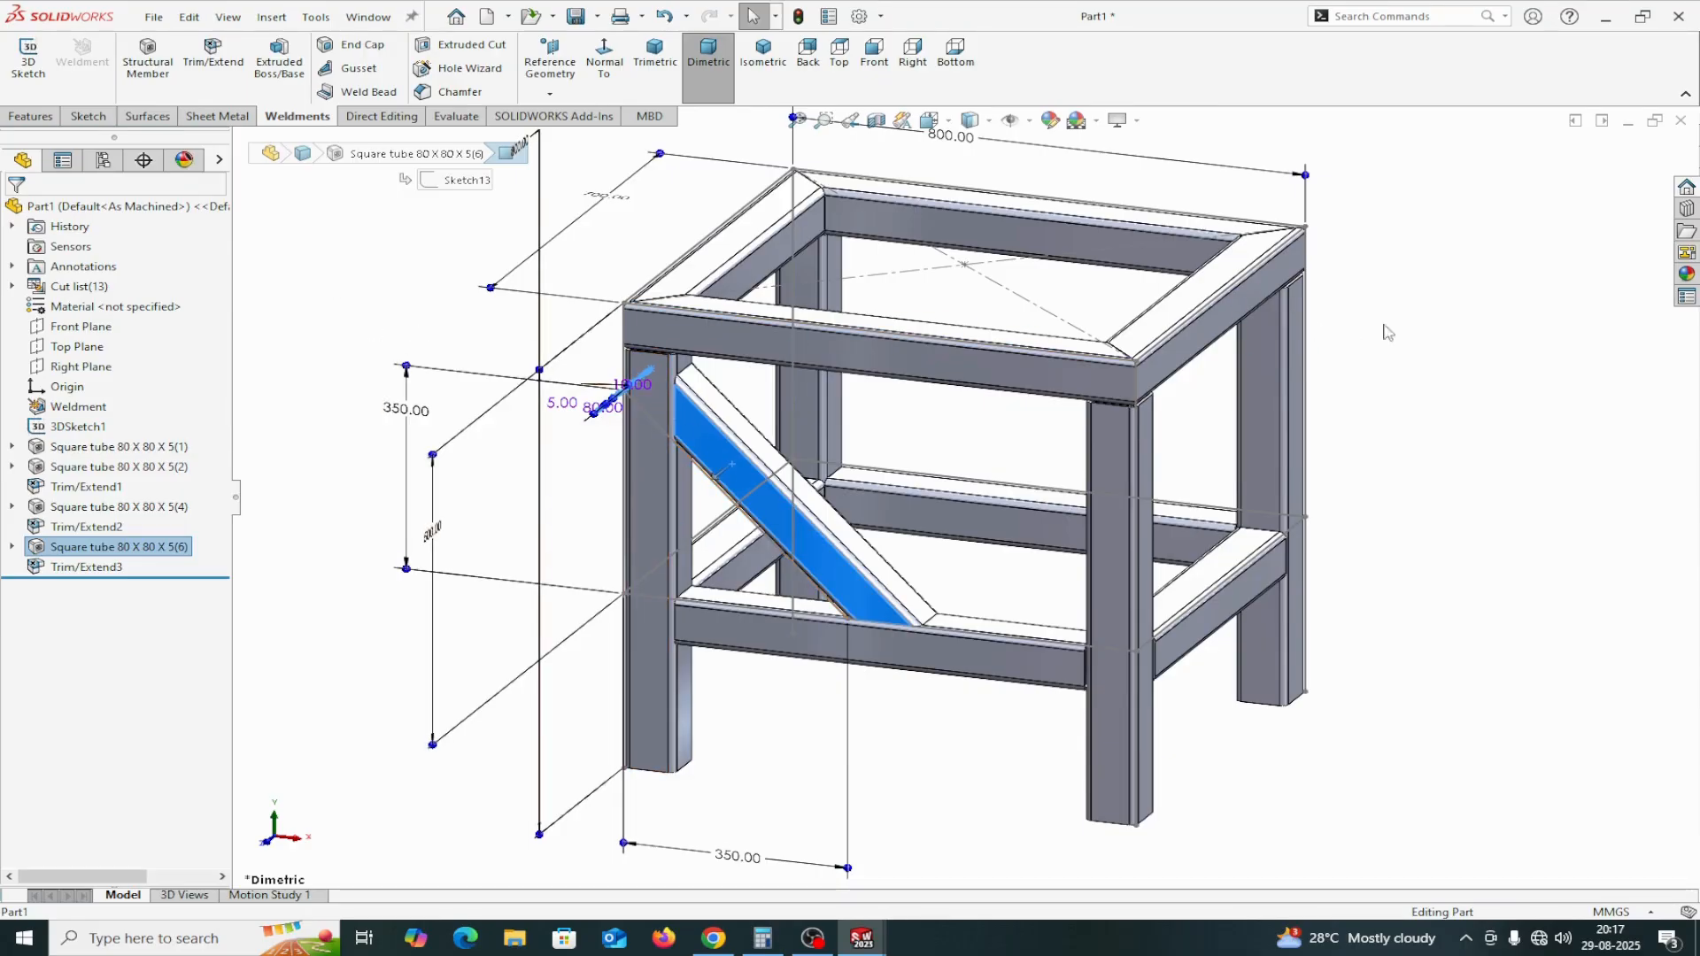
{"action": "left_click", "coordinate": [1417, 332]}
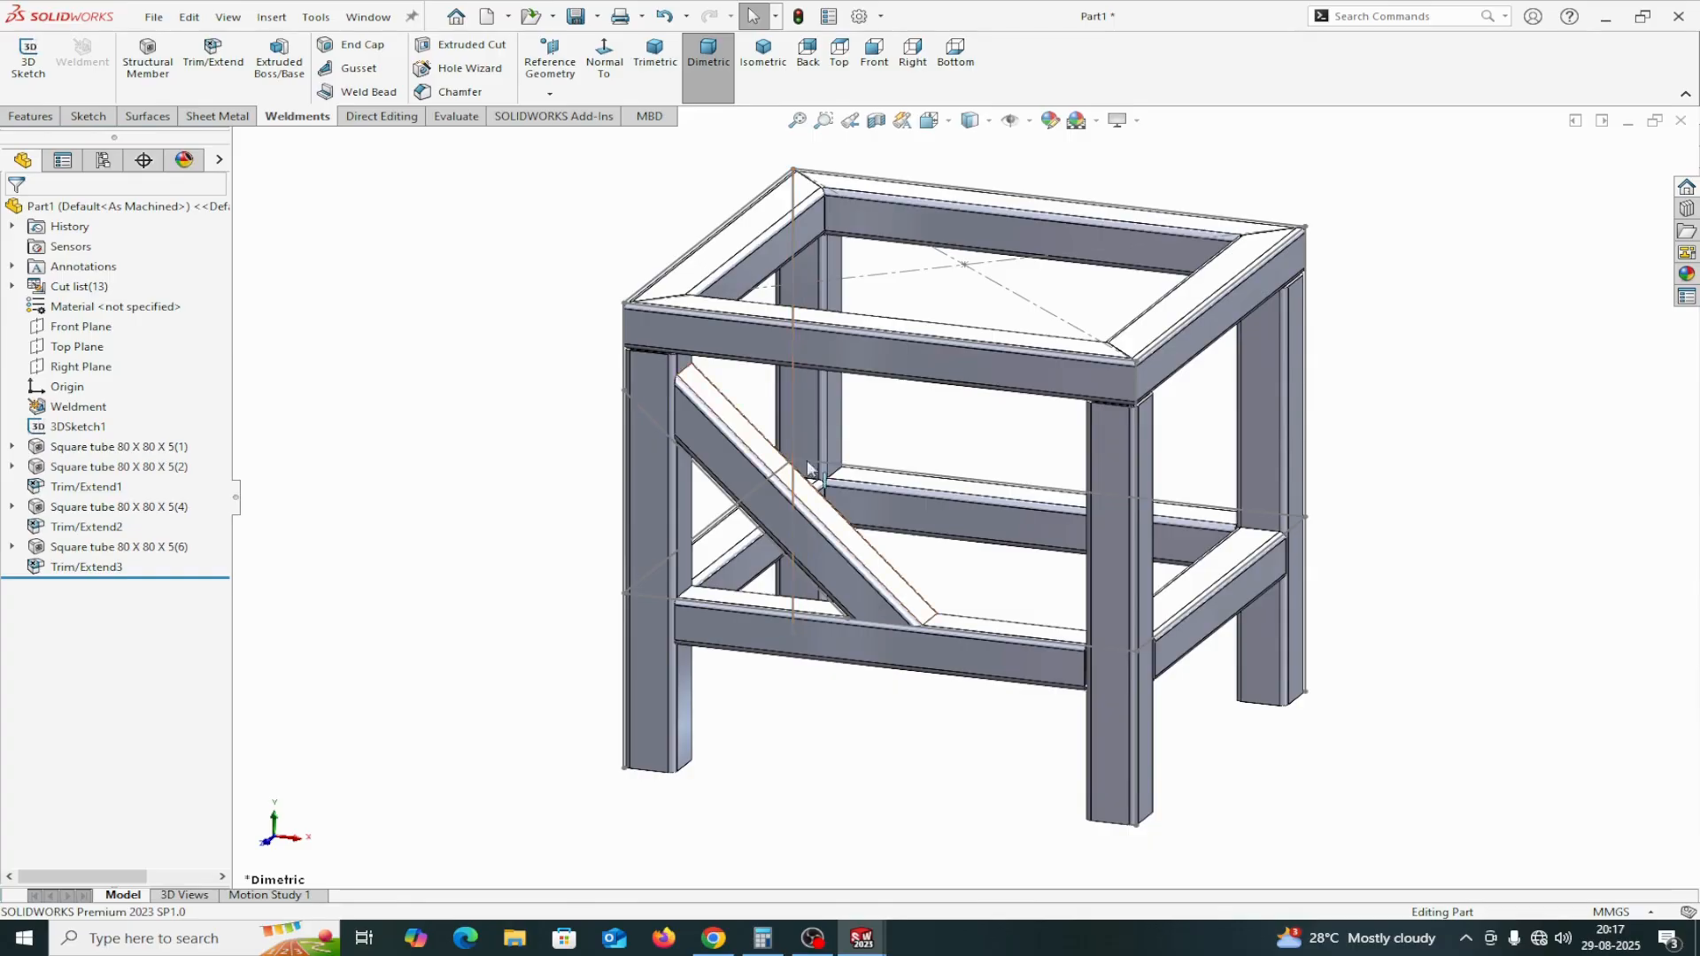
Mirror the trimmed brace body about the Front Plane to the back side of the frame
{"action": "left_click", "coordinate": [13, 116]}
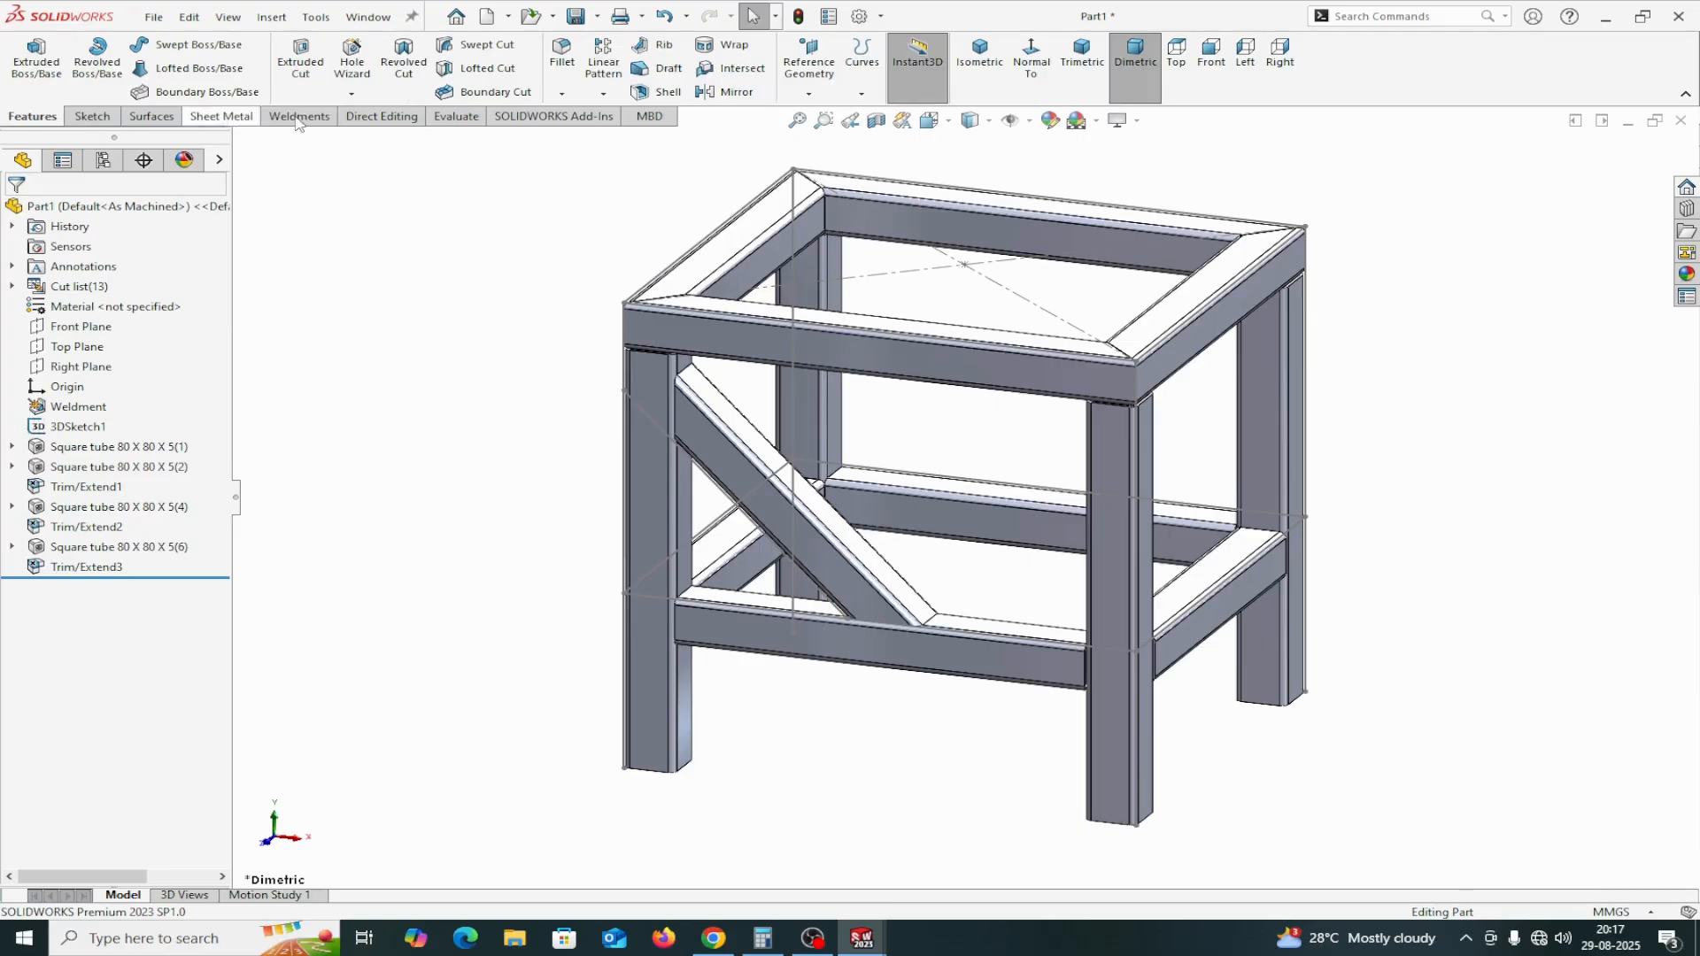
{"action": "left_click", "coordinate": [732, 92]}
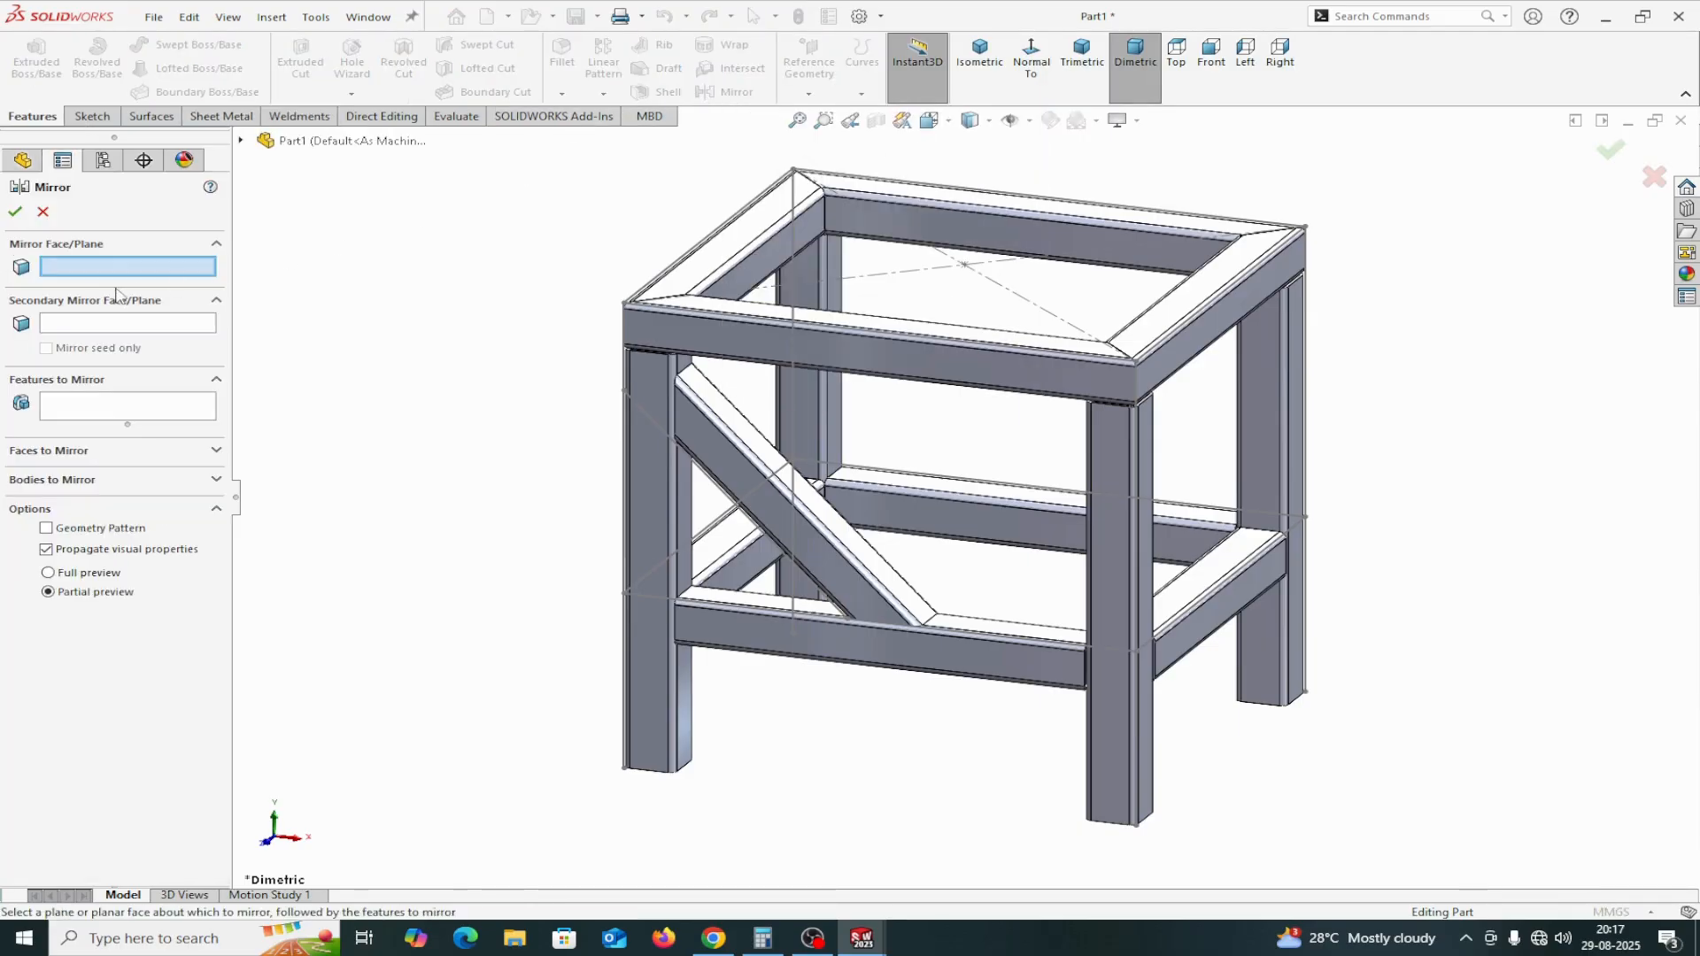
{"action": "left_click", "coordinate": [241, 140]}
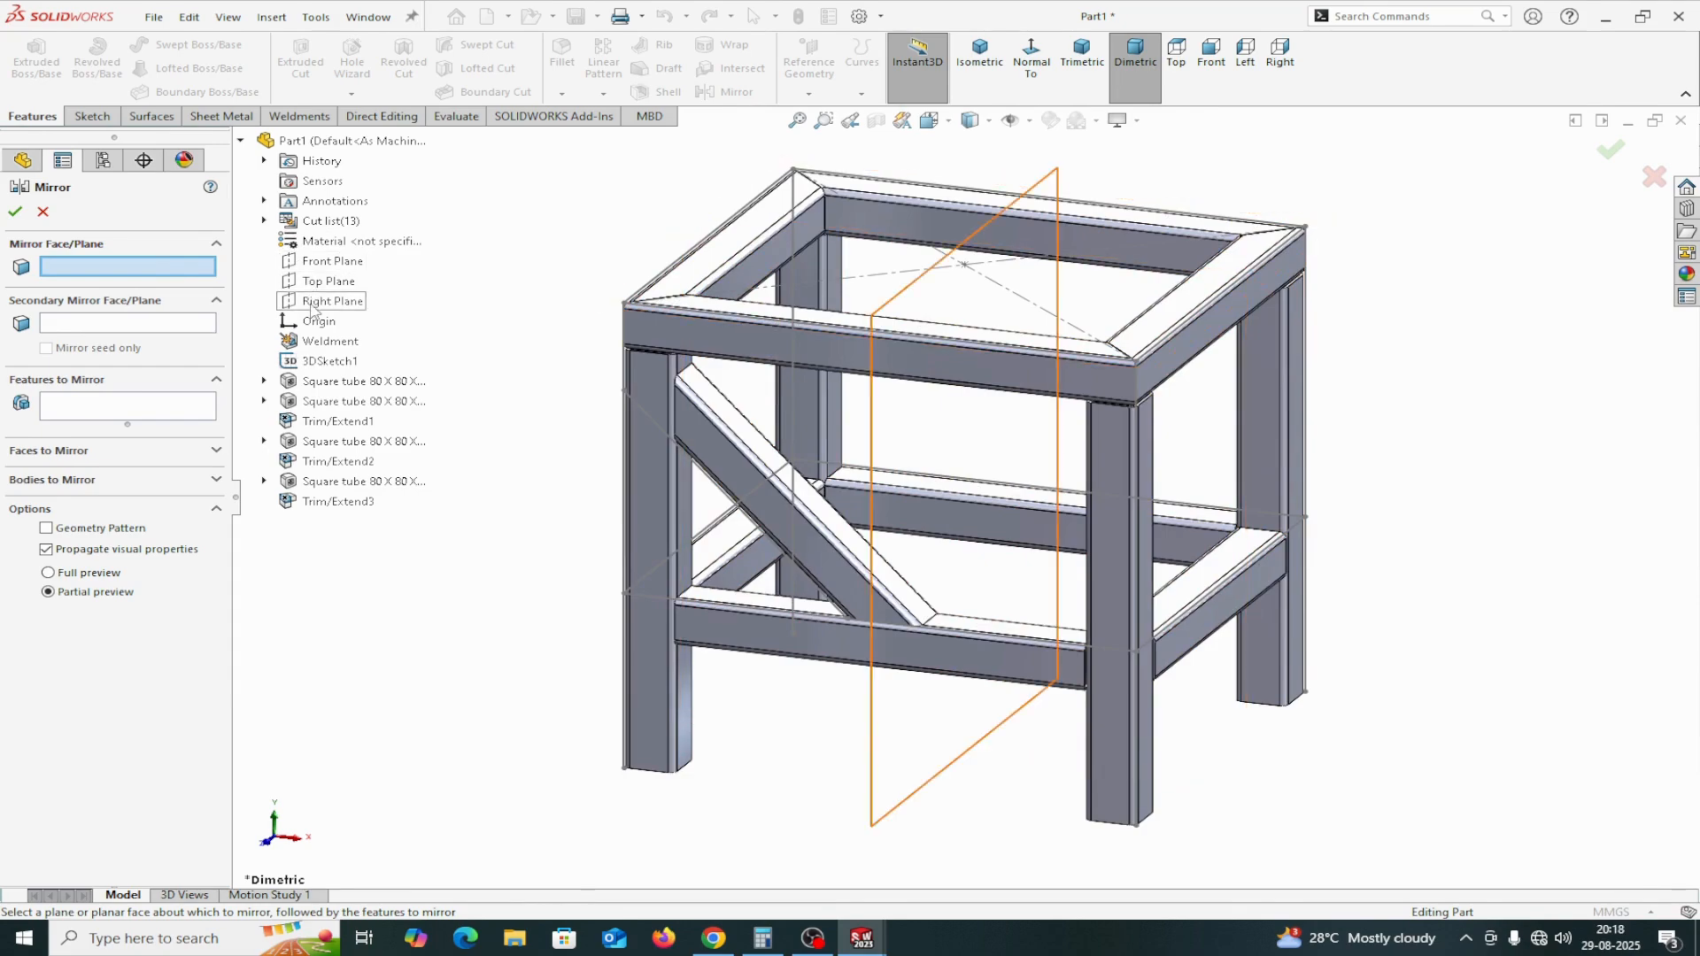
{"action": "left_click", "coordinate": [319, 260]}
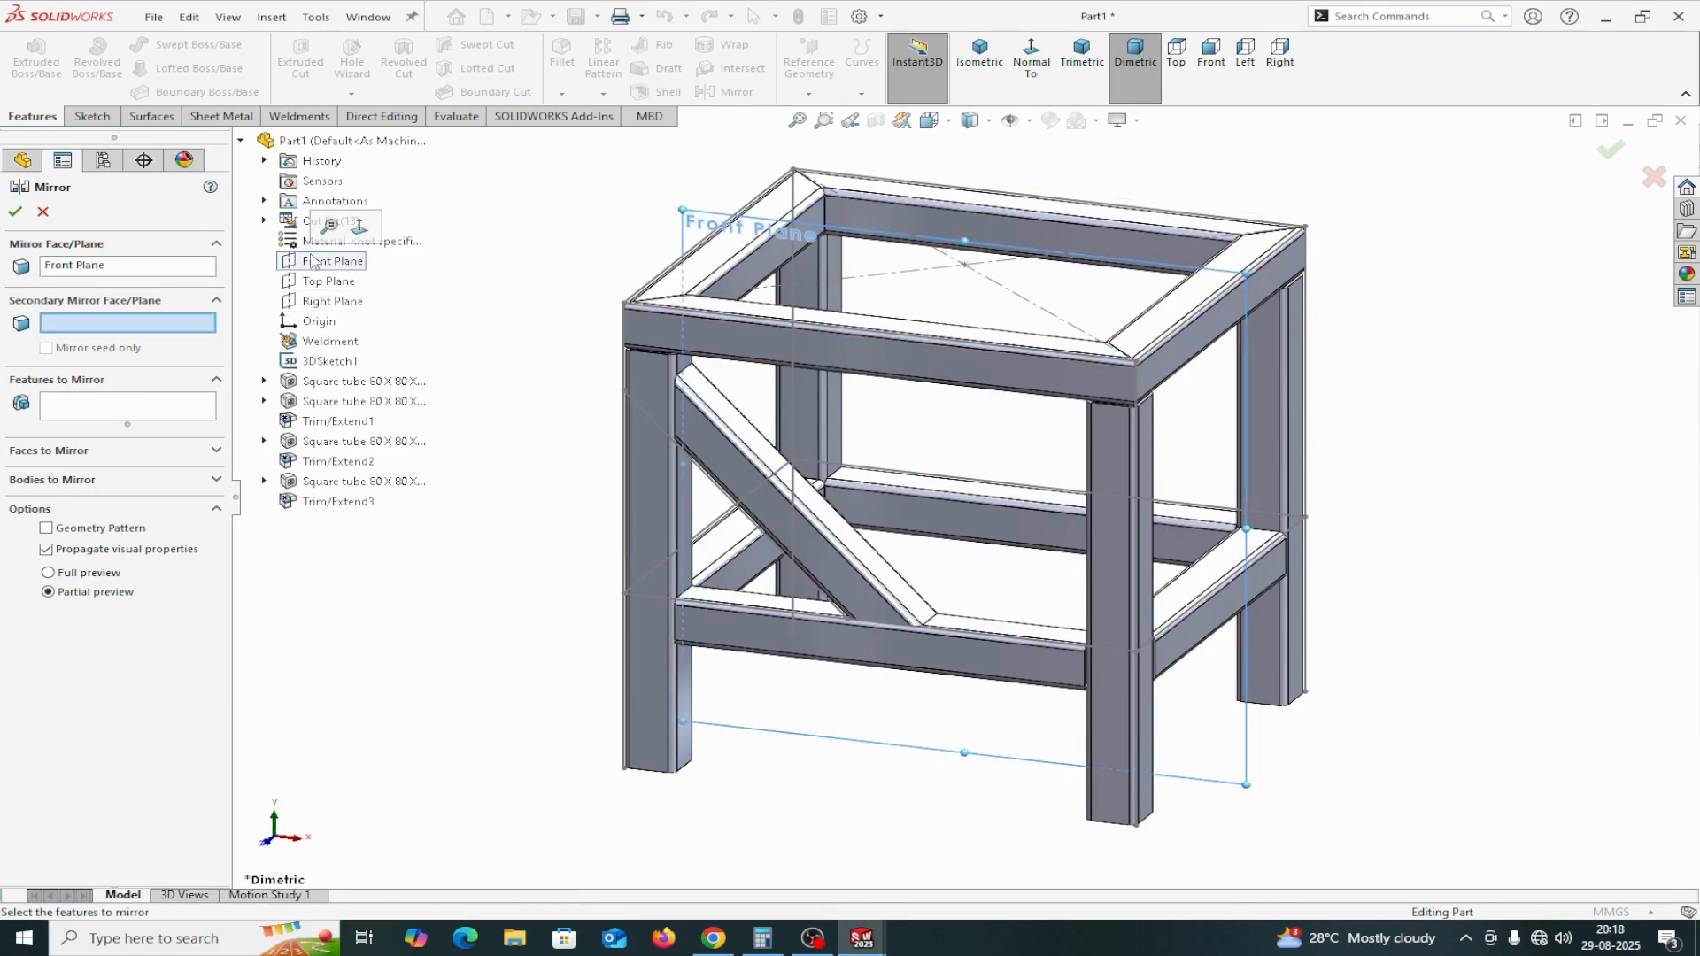
{"action": "left_click", "coordinate": [85, 451]}
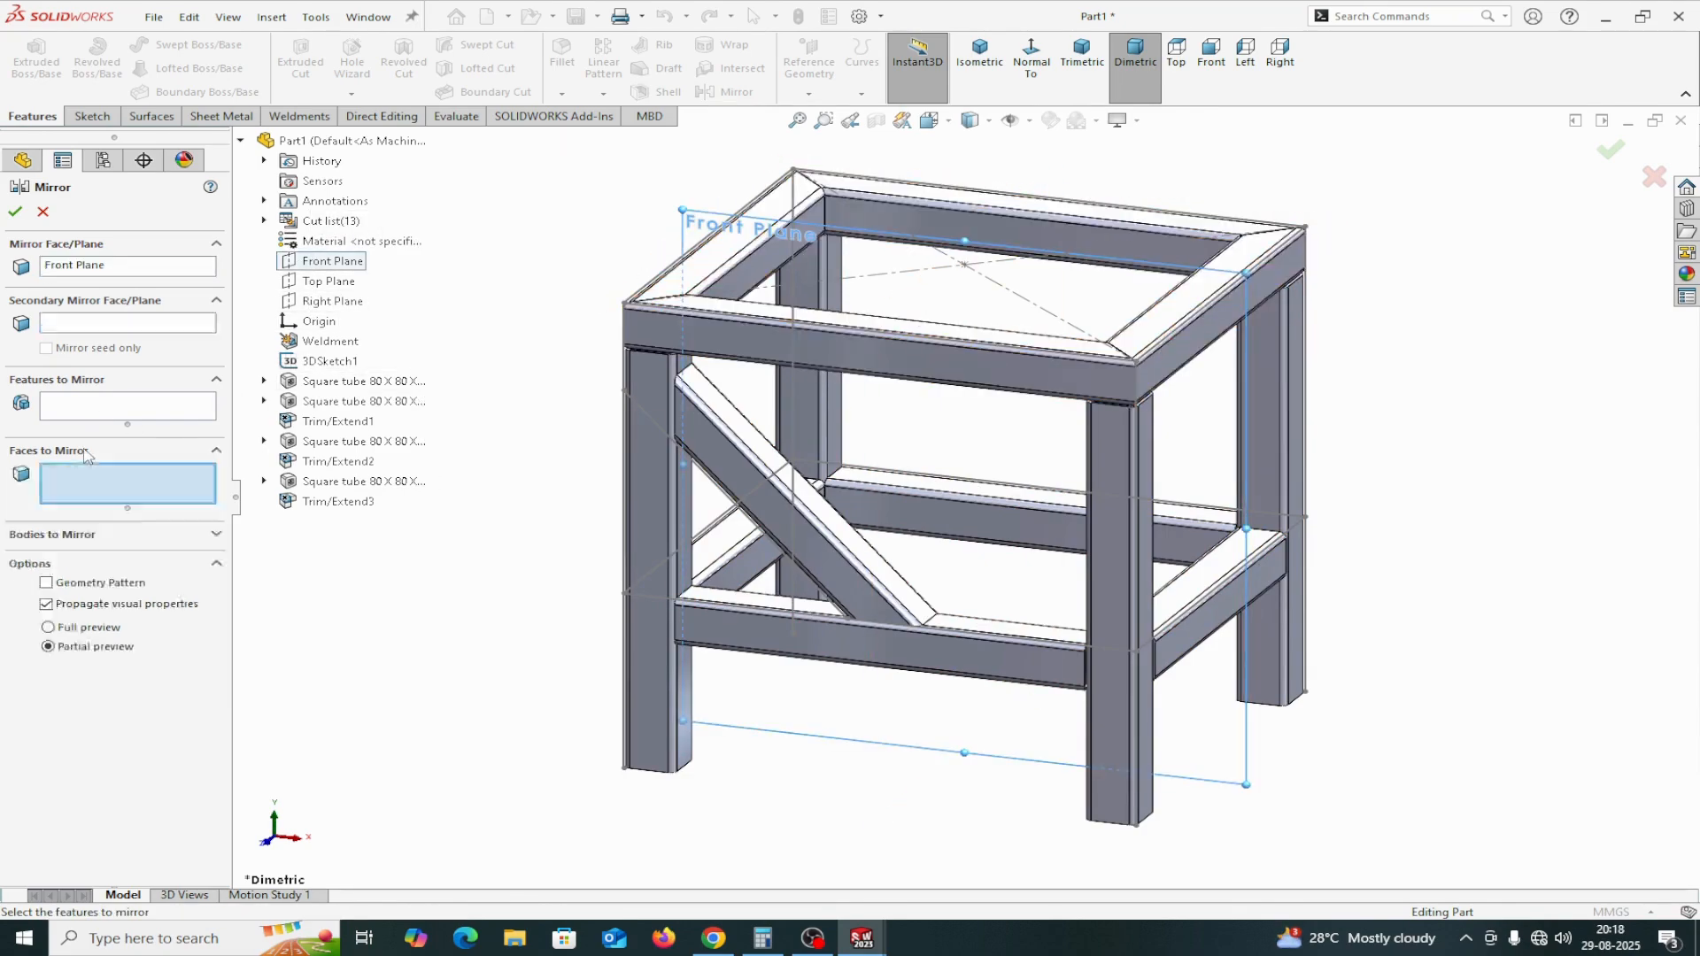
{"action": "left_click", "coordinate": [40, 535]}
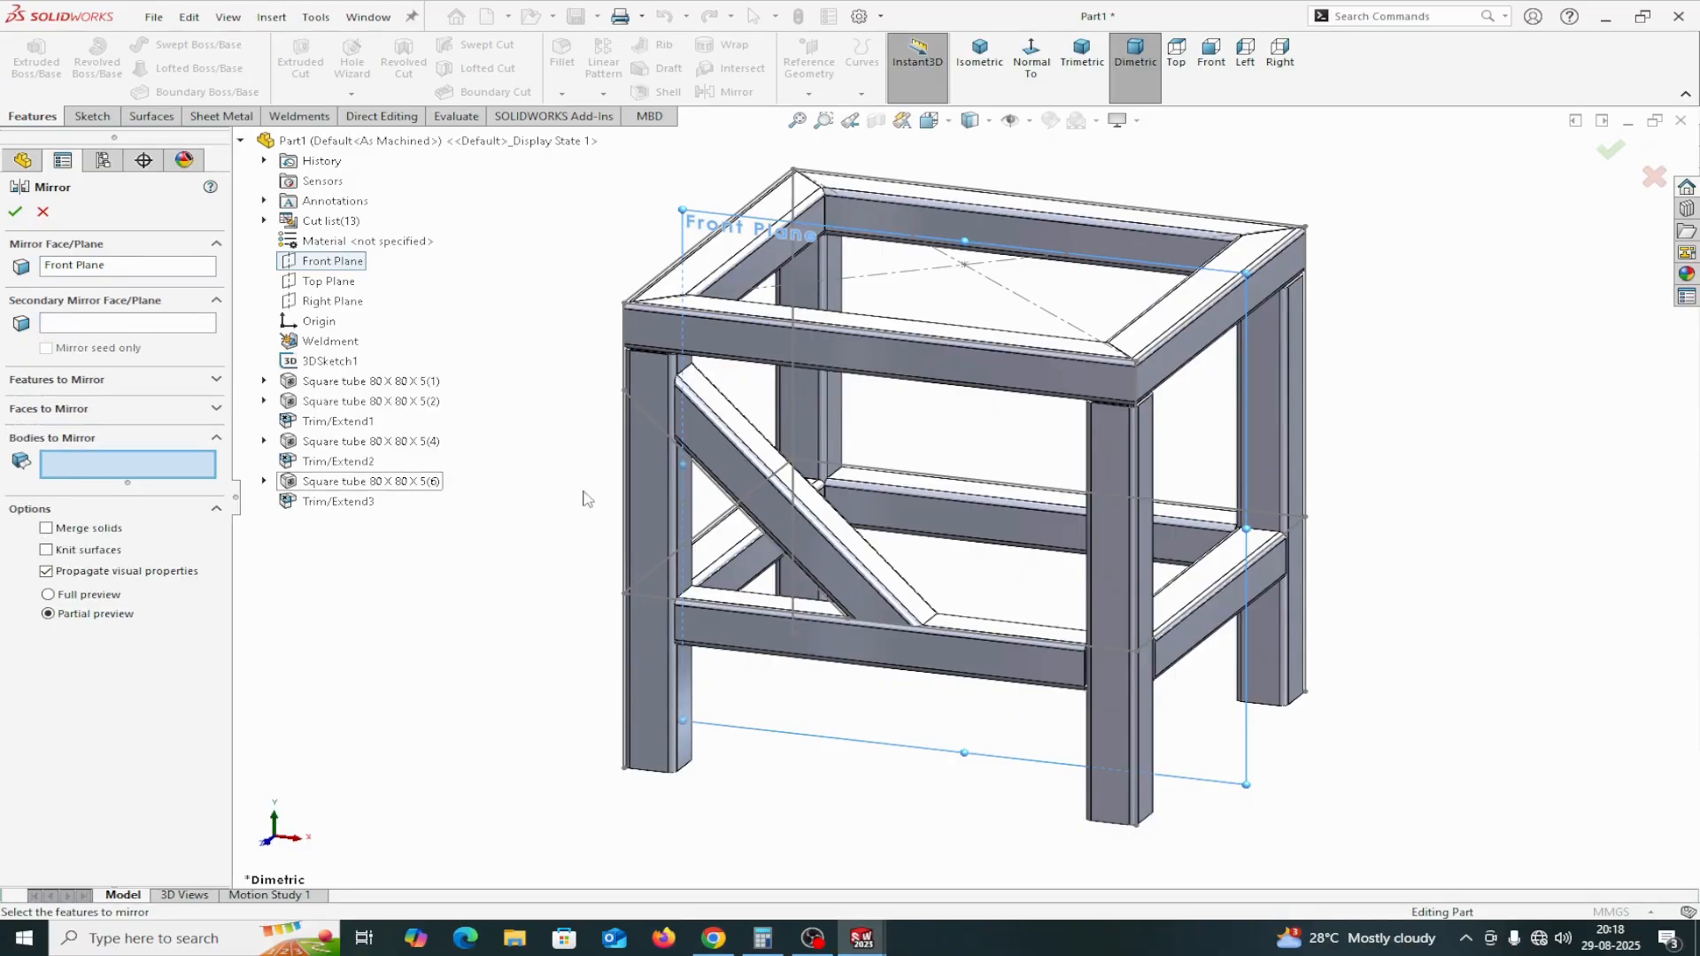
{"action": "left_click", "coordinate": [749, 489]}
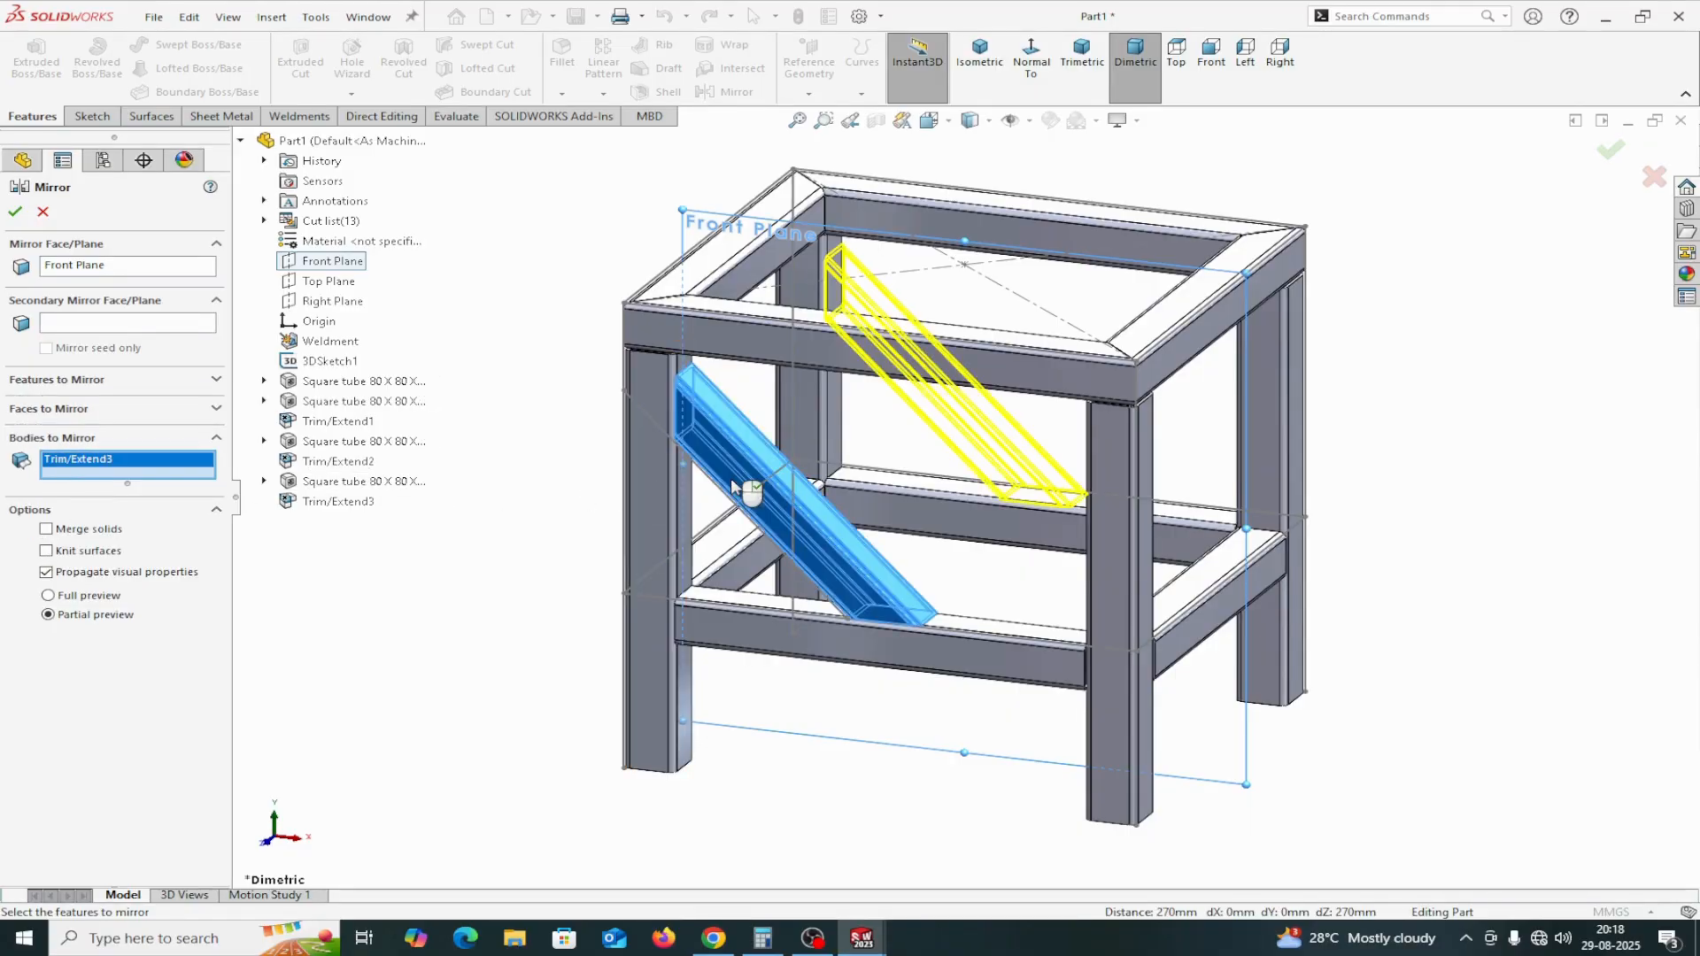
{"action": "left_click", "coordinate": [18, 212]}
{"action": "middle_click_drag", "start_coordinate": [873, 767], "coordinate": [866, 808]}
{"action": "scroll", "coordinate": [866, 808], "scroll_direction": "down", "scroll_amount": 5}
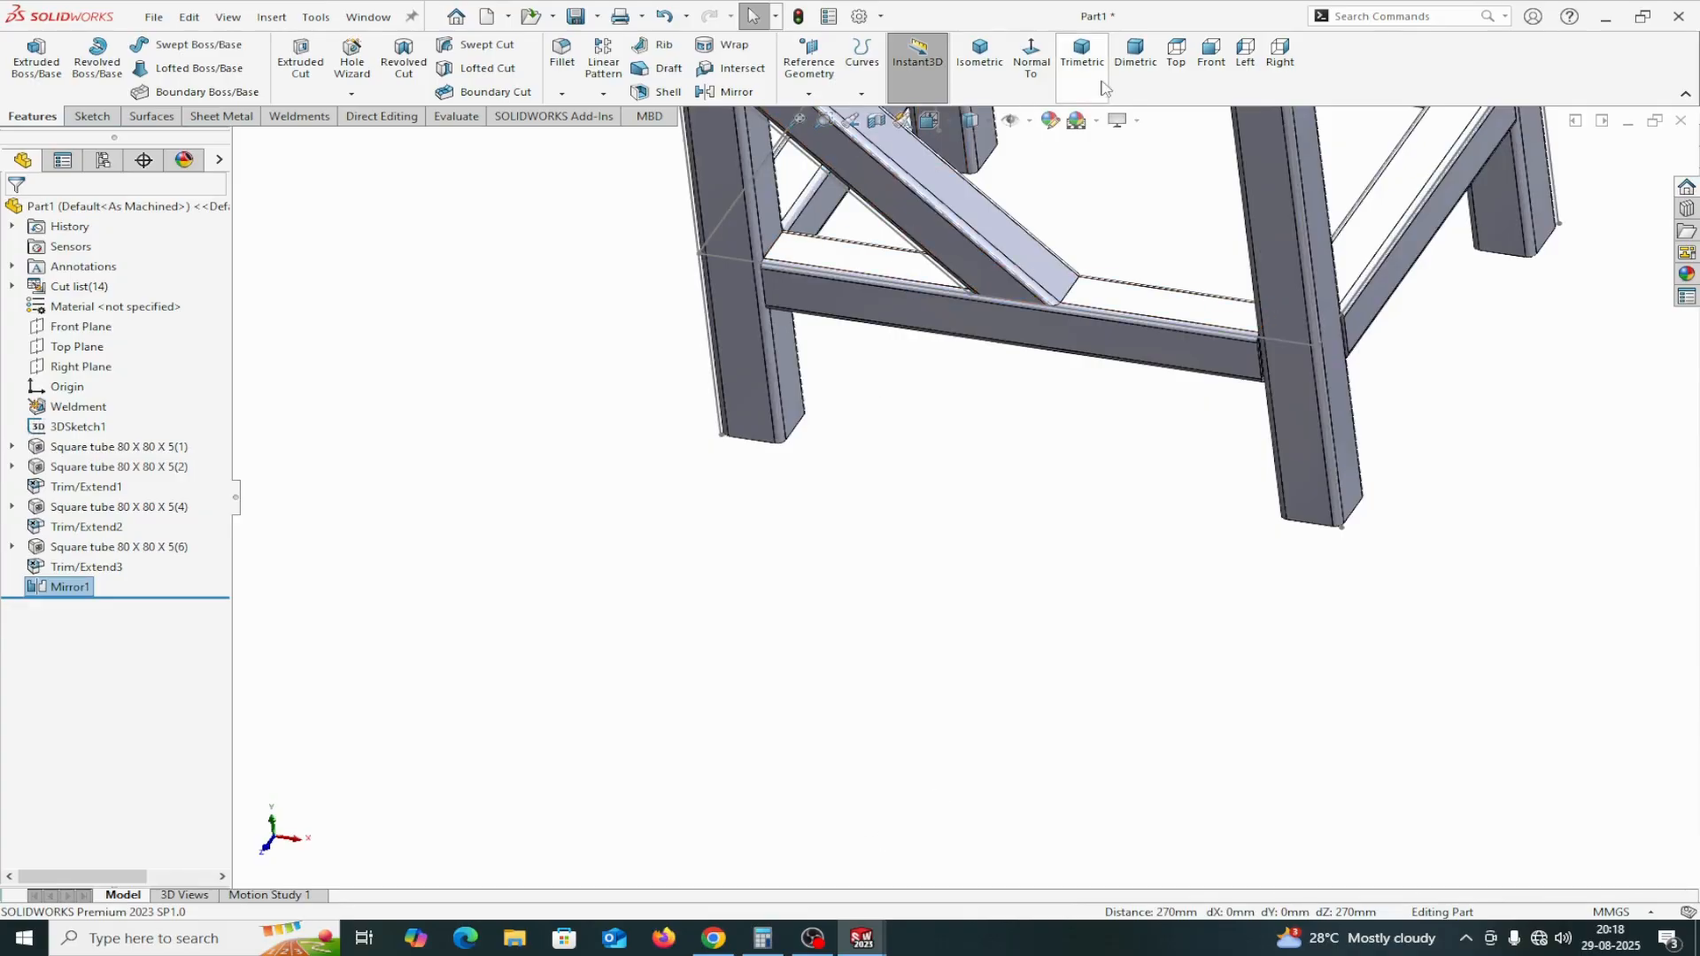
{"action": "left_click", "coordinate": [1130, 73]}
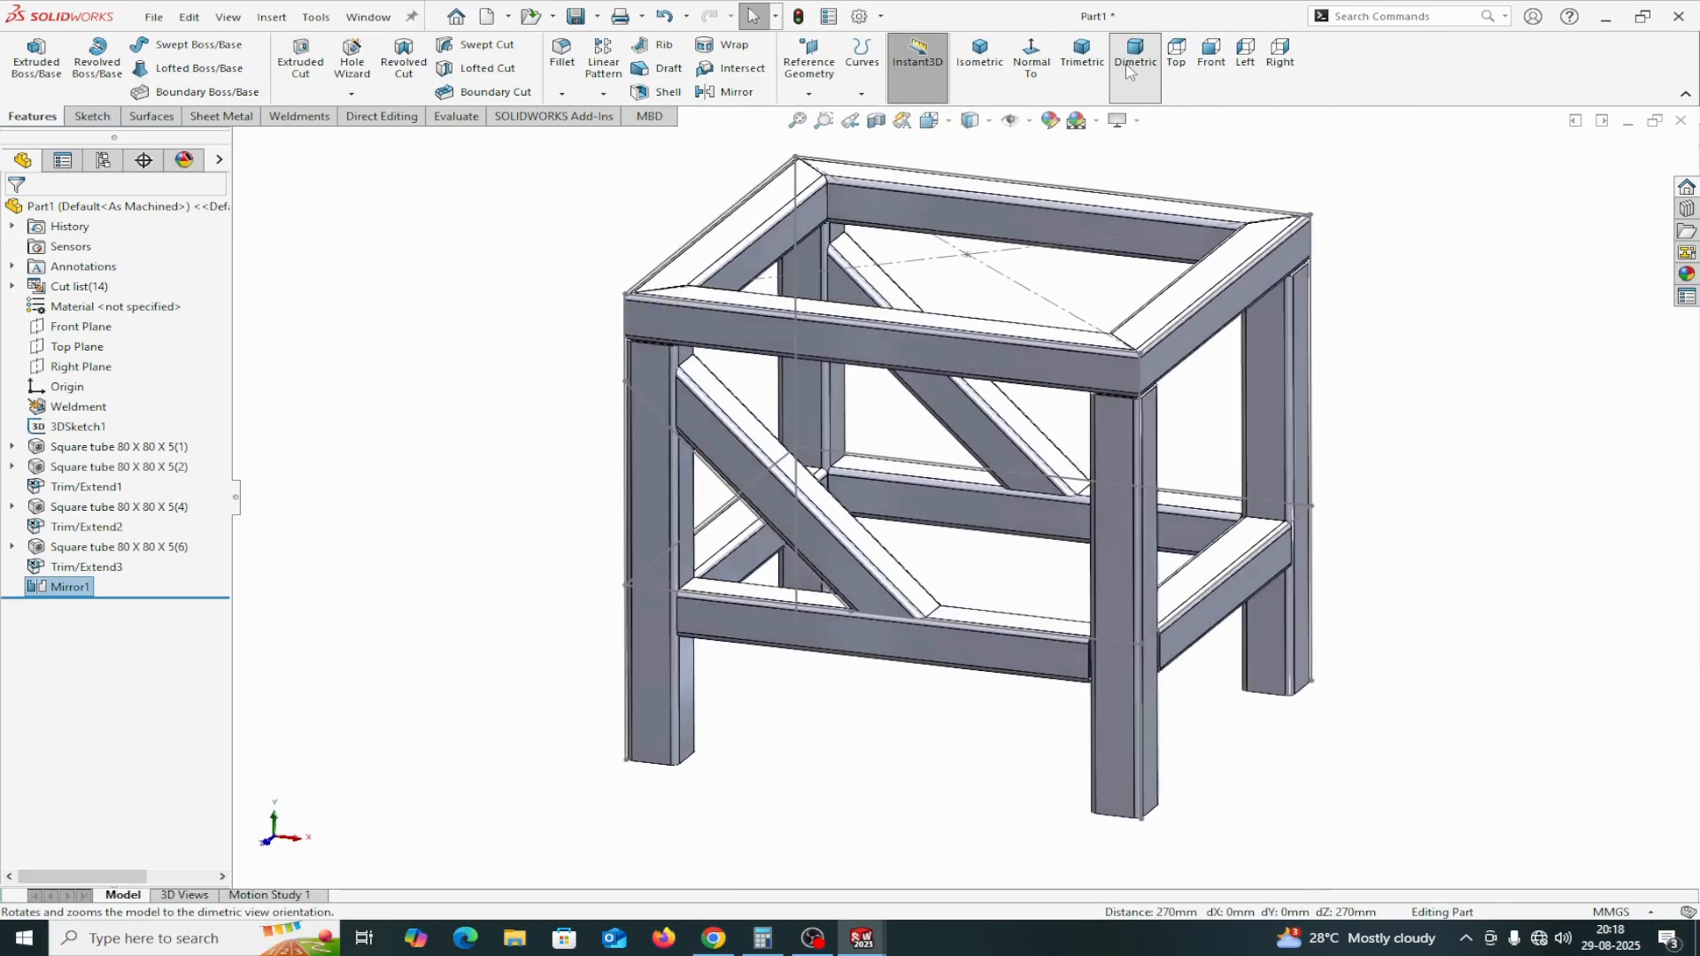
{"action": "left_click", "coordinate": [1004, 71]}
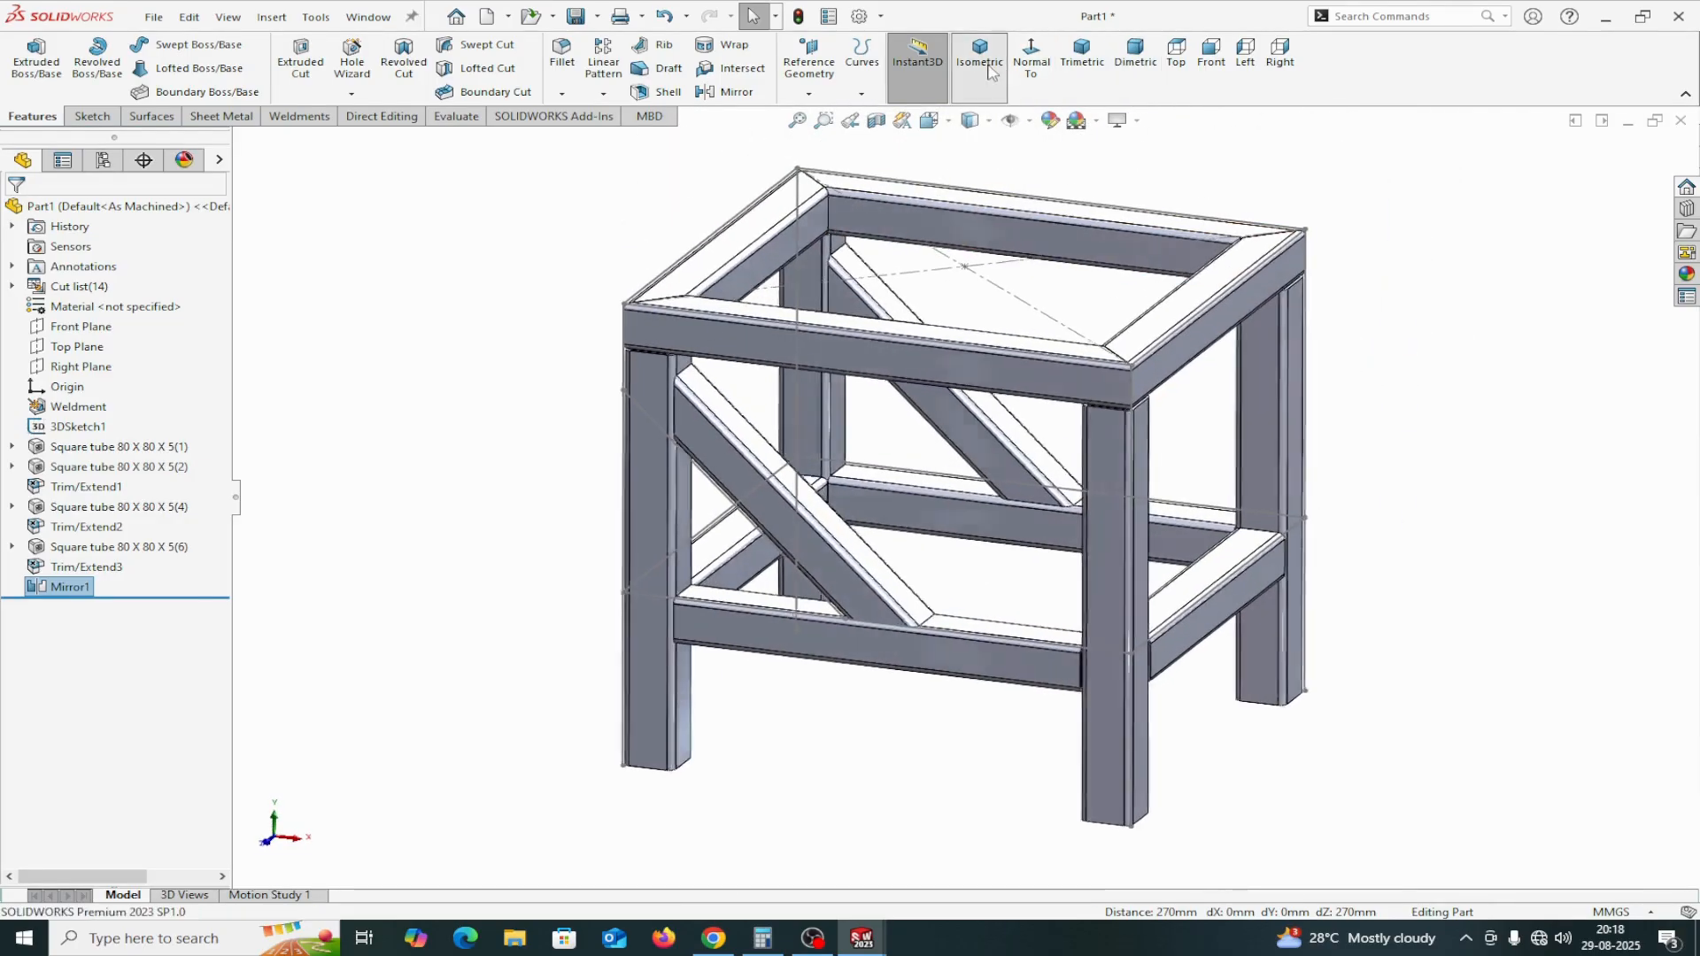
Start a gusset supported by the inner faces of the two upper rails meeting at the back-left corner
{"action": "left_click", "coordinate": [823, 120]}
{"action": "left_click_drag", "start_coordinate": [861, 164], "coordinate": [1113, 333]}
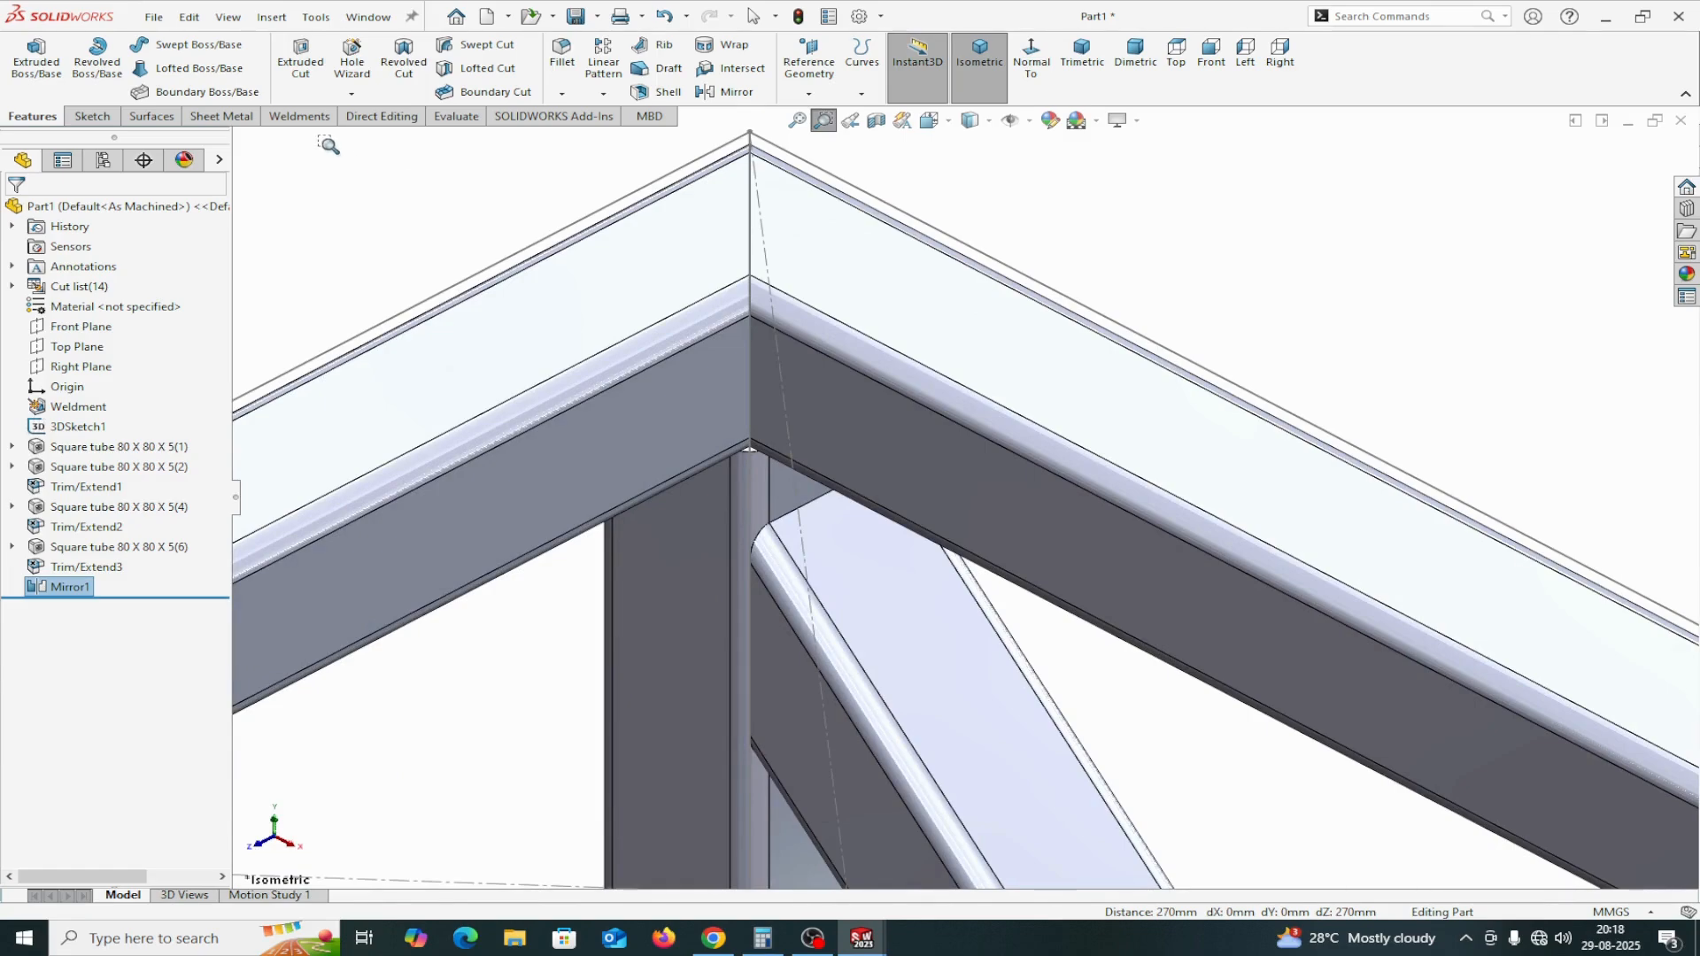
{"action": "key", "text": "Escape"}
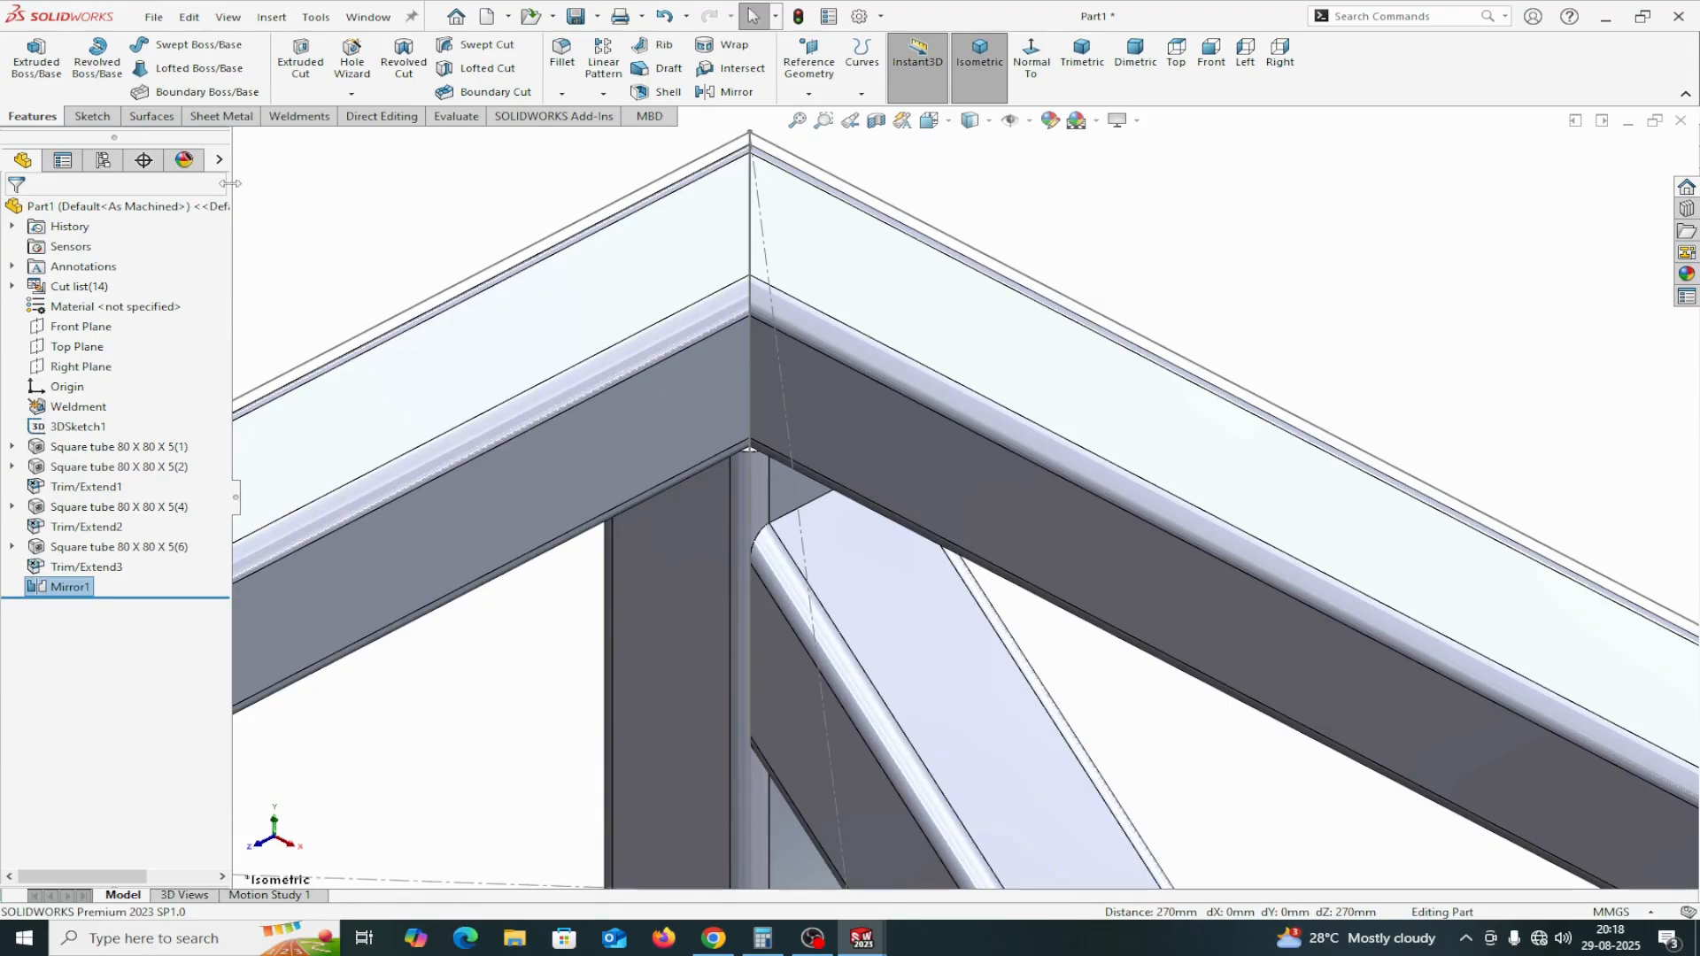
{"action": "left_click", "coordinate": [299, 116]}
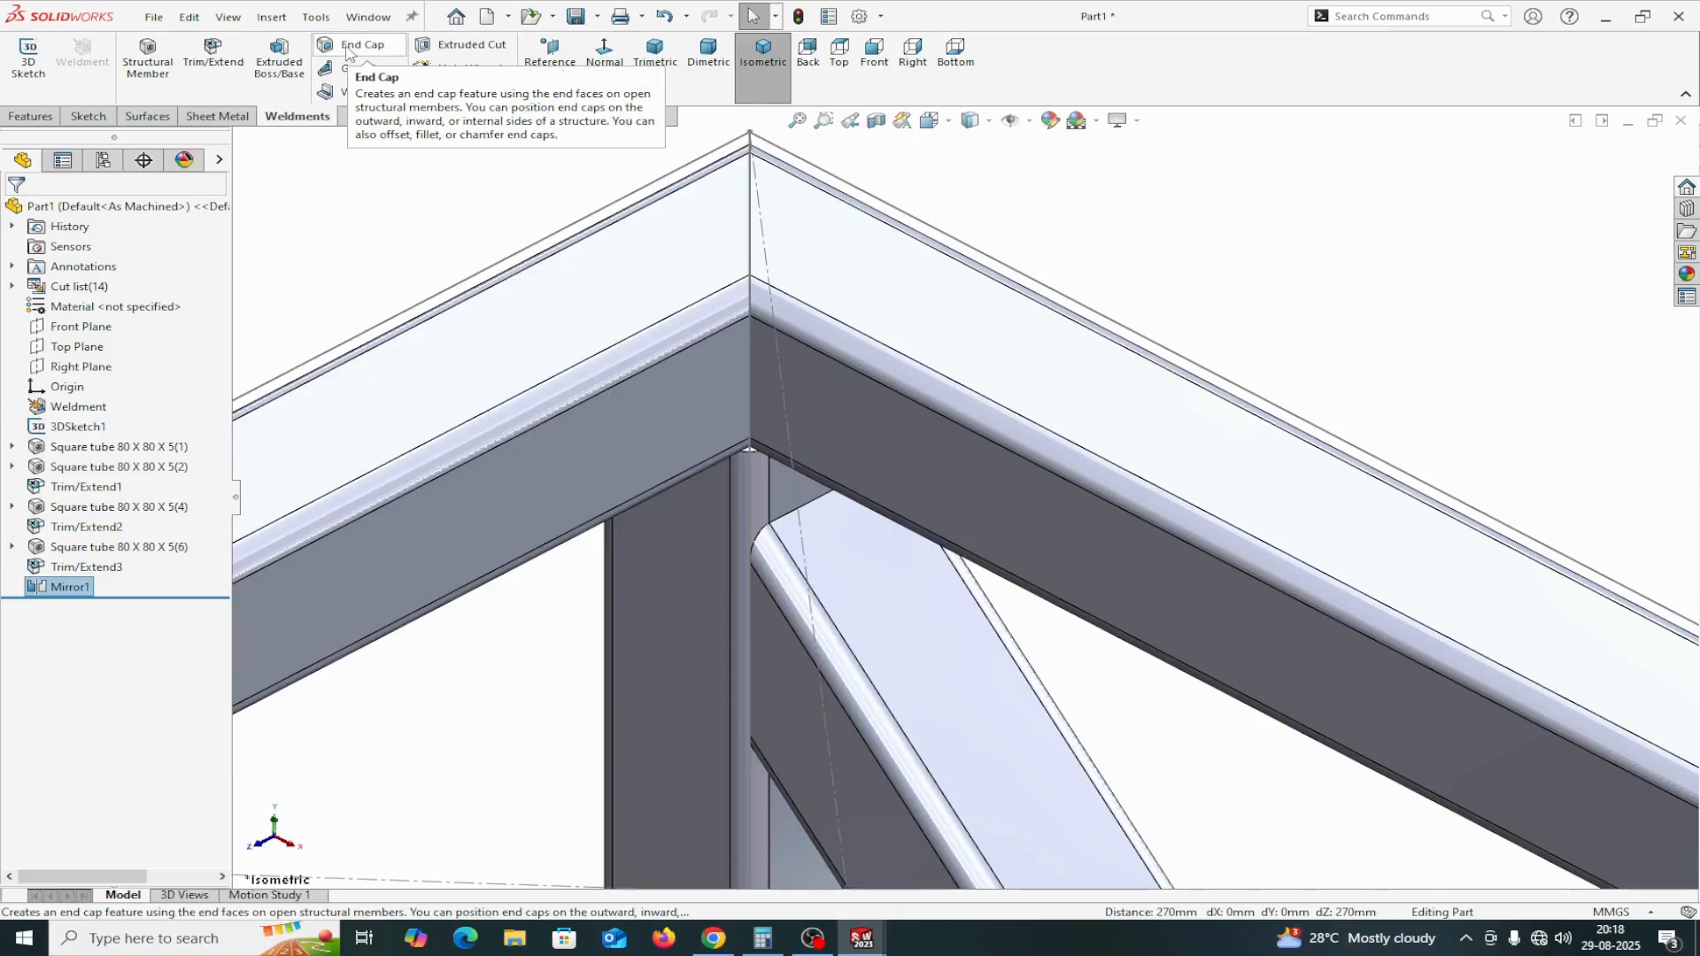
{"action": "left_click", "coordinate": [348, 49]}
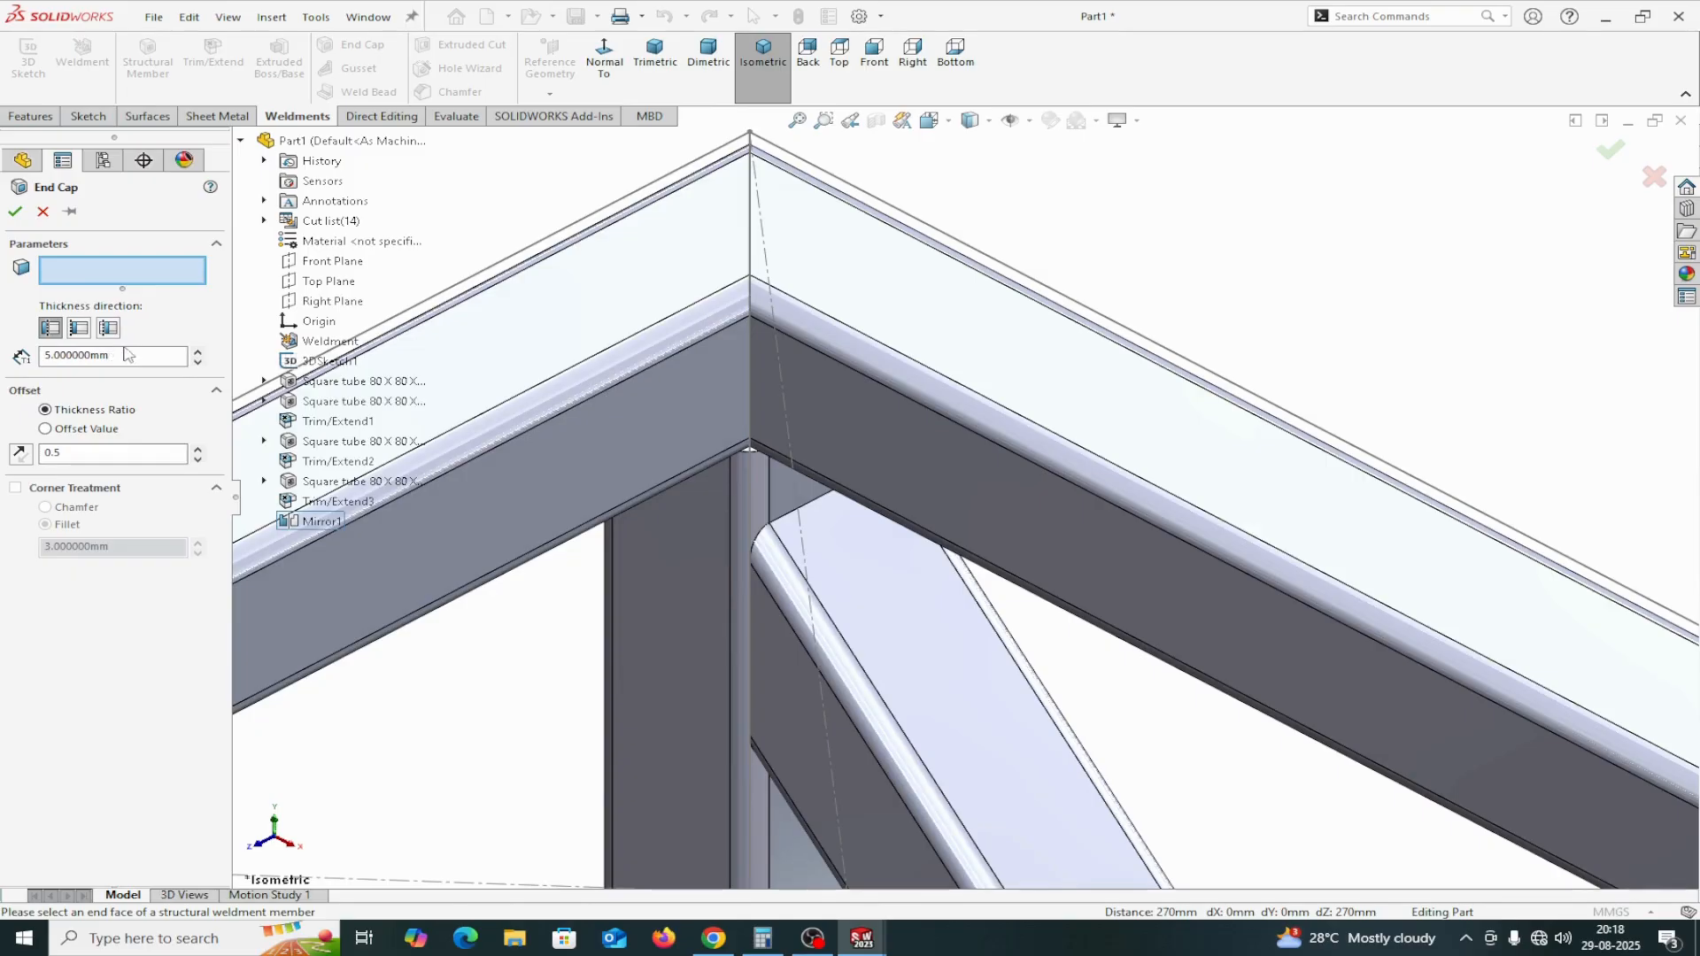
{"action": "left_click", "coordinate": [43, 211]}
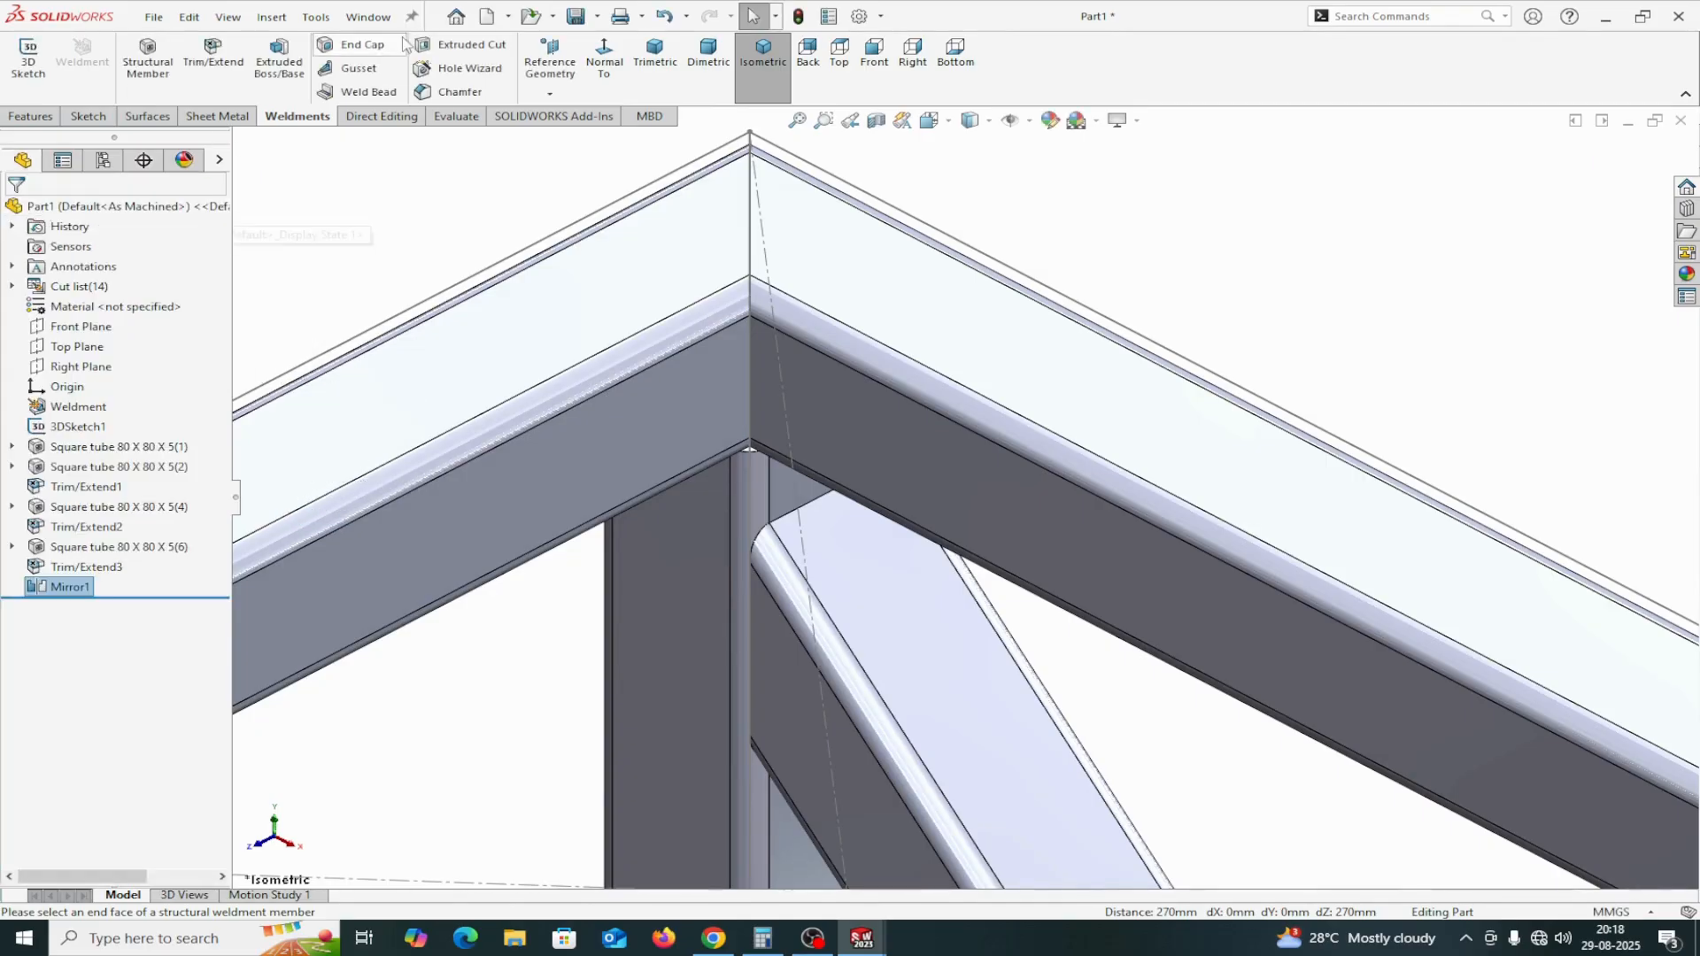
{"action": "left_click", "coordinate": [363, 71]}
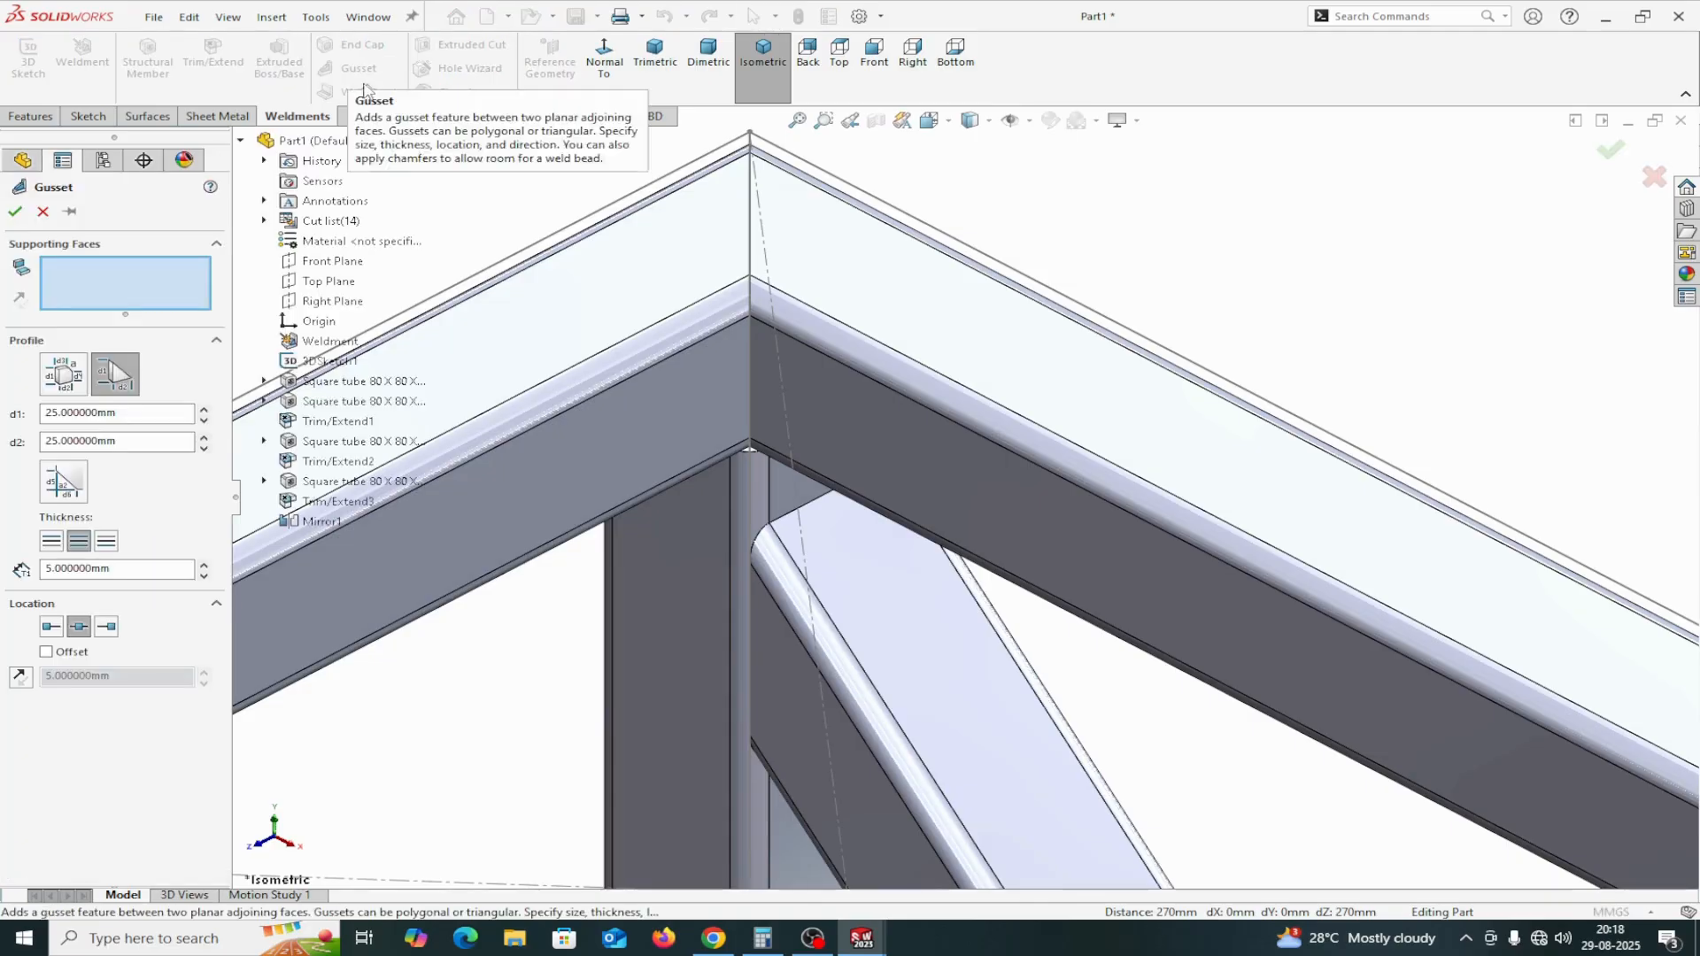
{"action": "left_click", "coordinate": [703, 382]}
{"action": "left_click", "coordinate": [831, 407]}
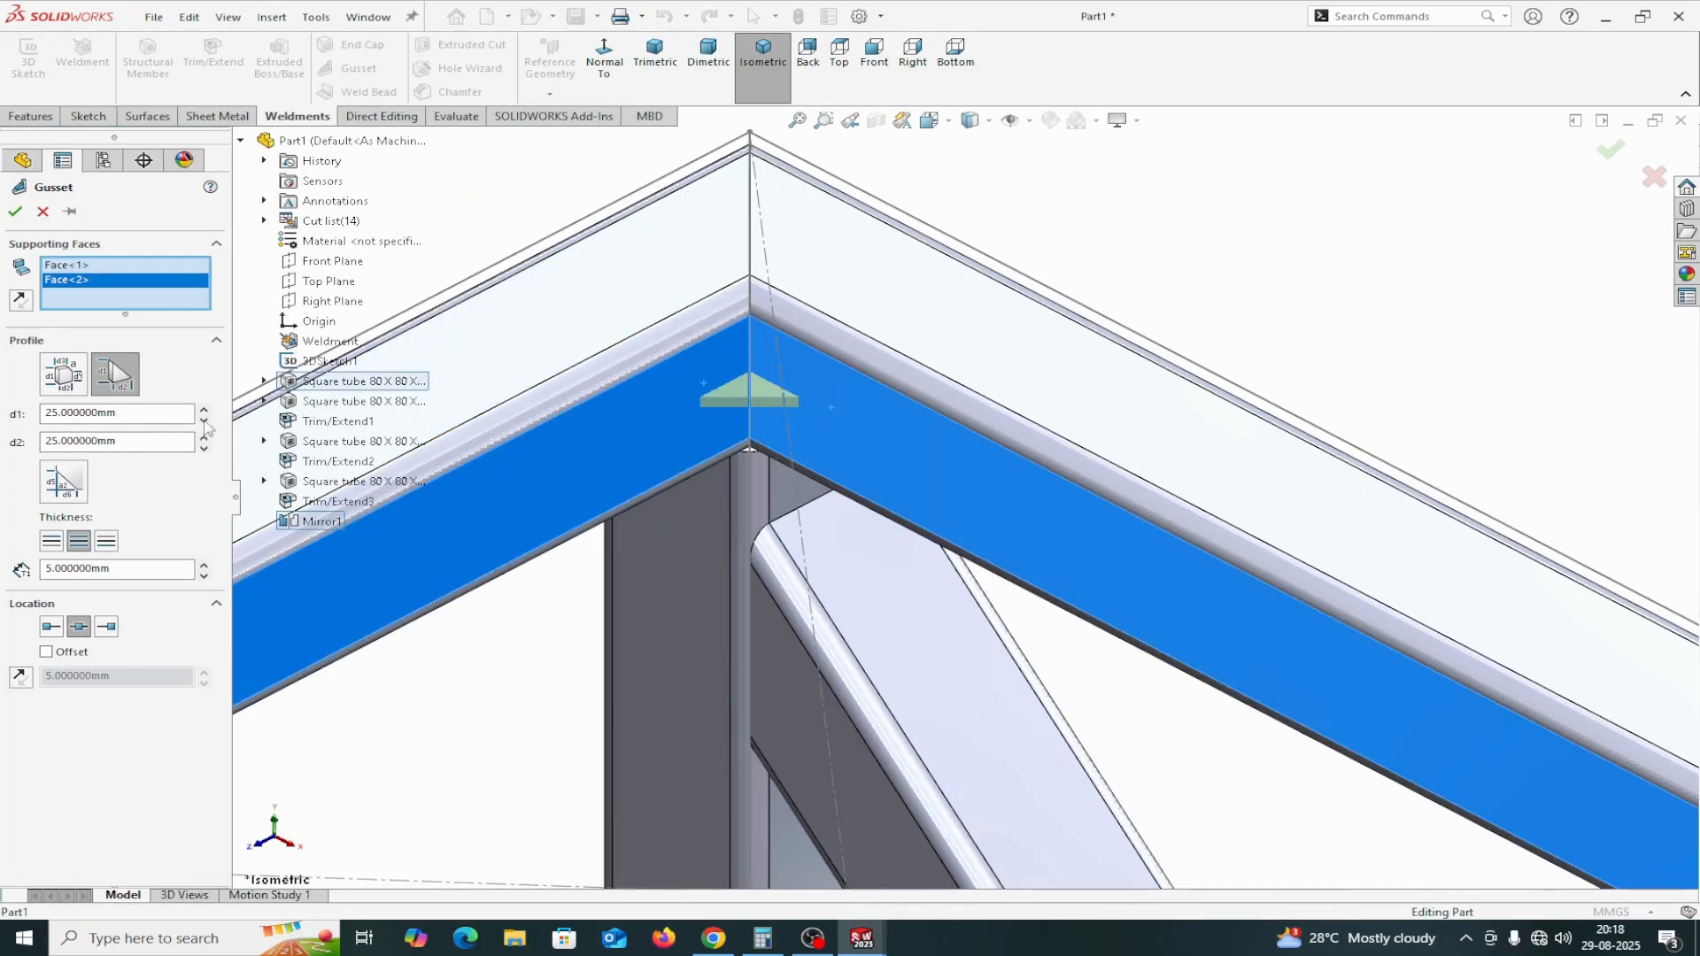
Give the gusset a triangular profile with both d1 and d2 set to 100 mm
{"action": "left_click", "coordinate": [122, 379]}
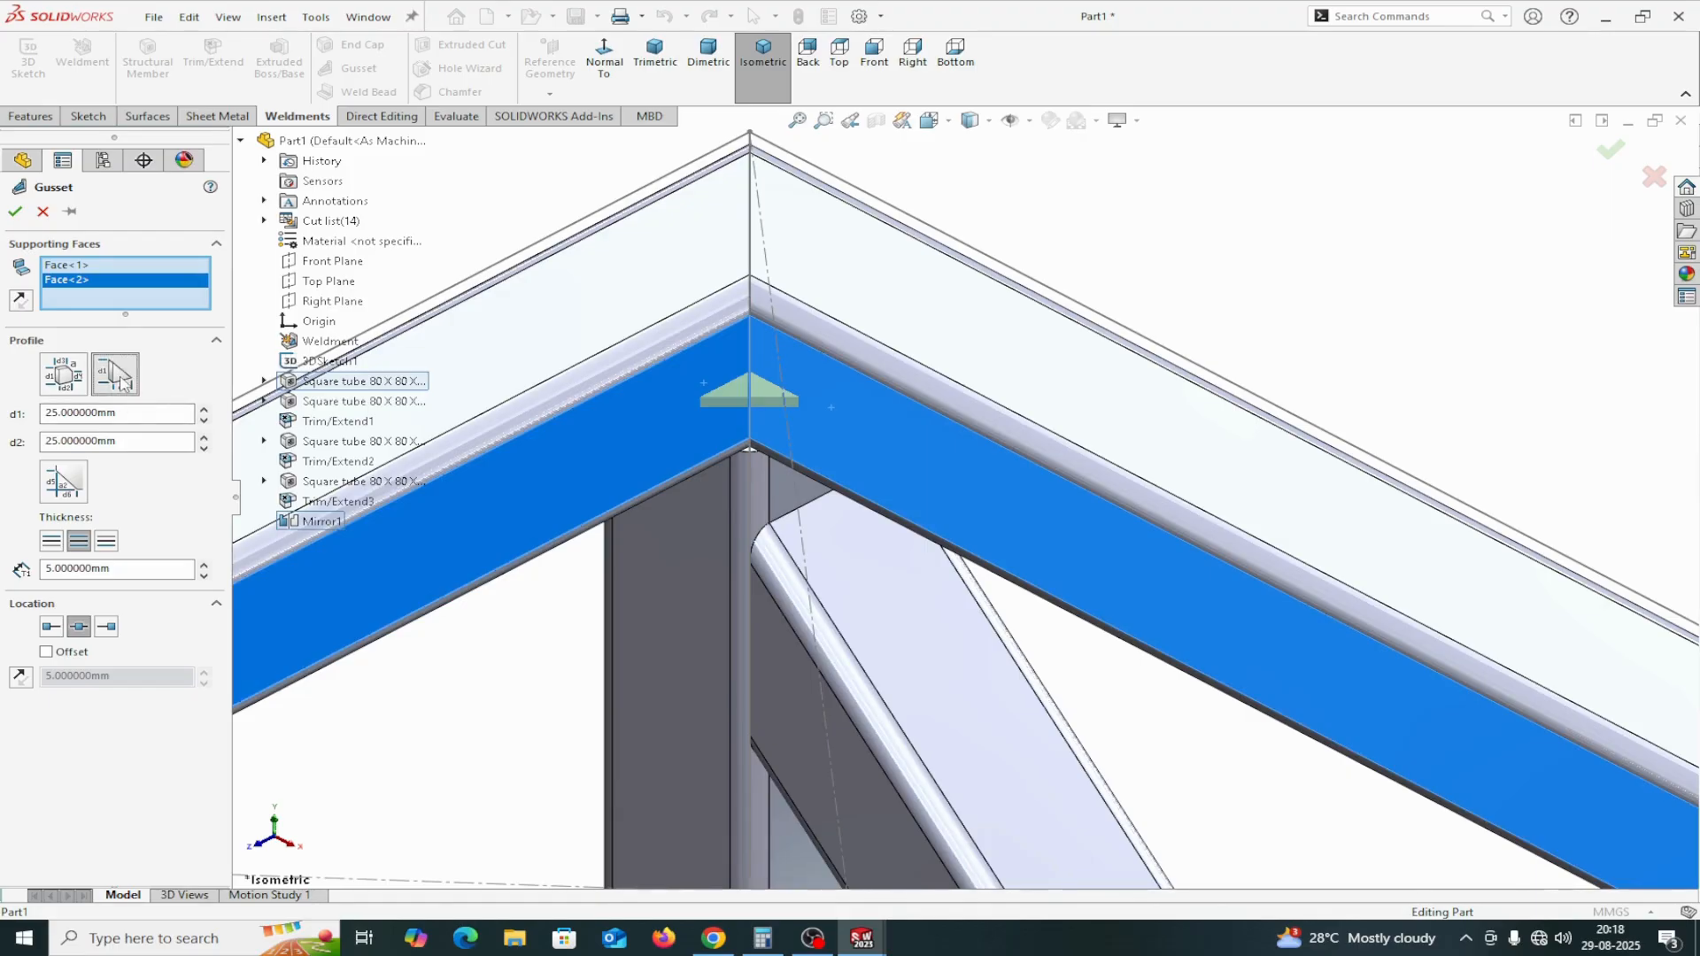
{"action": "left_click_drag", "start_coordinate": [120, 414], "coordinate": [45, 414]}
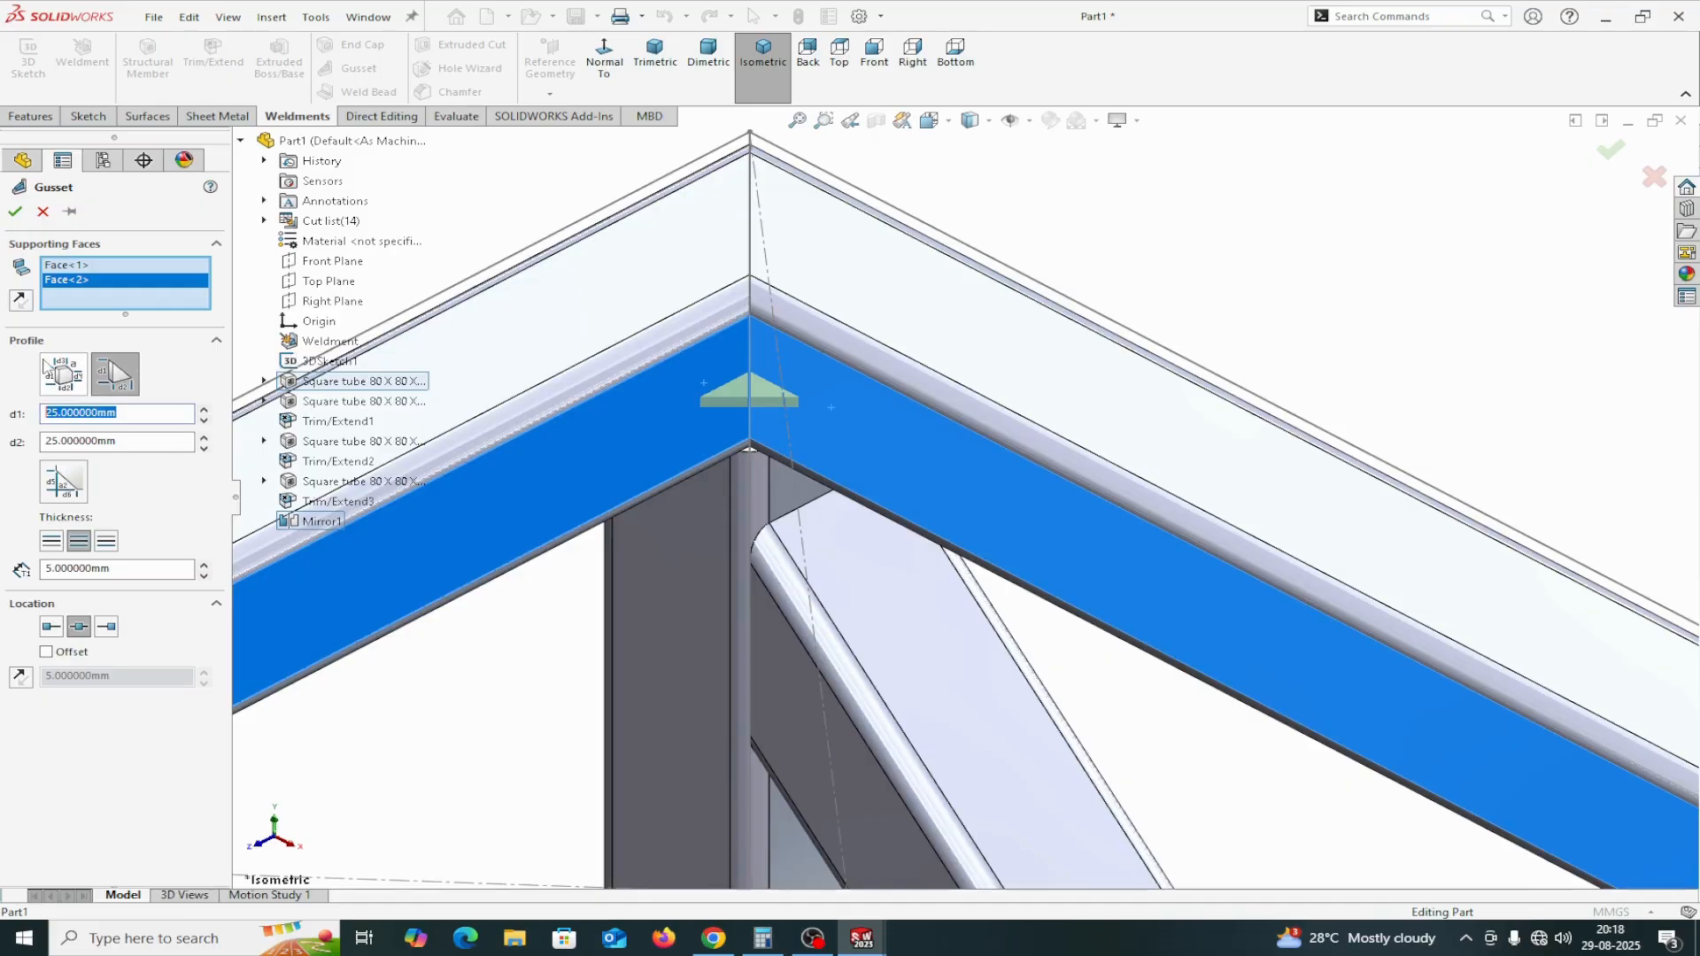
{"action": "type", "text": "100"}
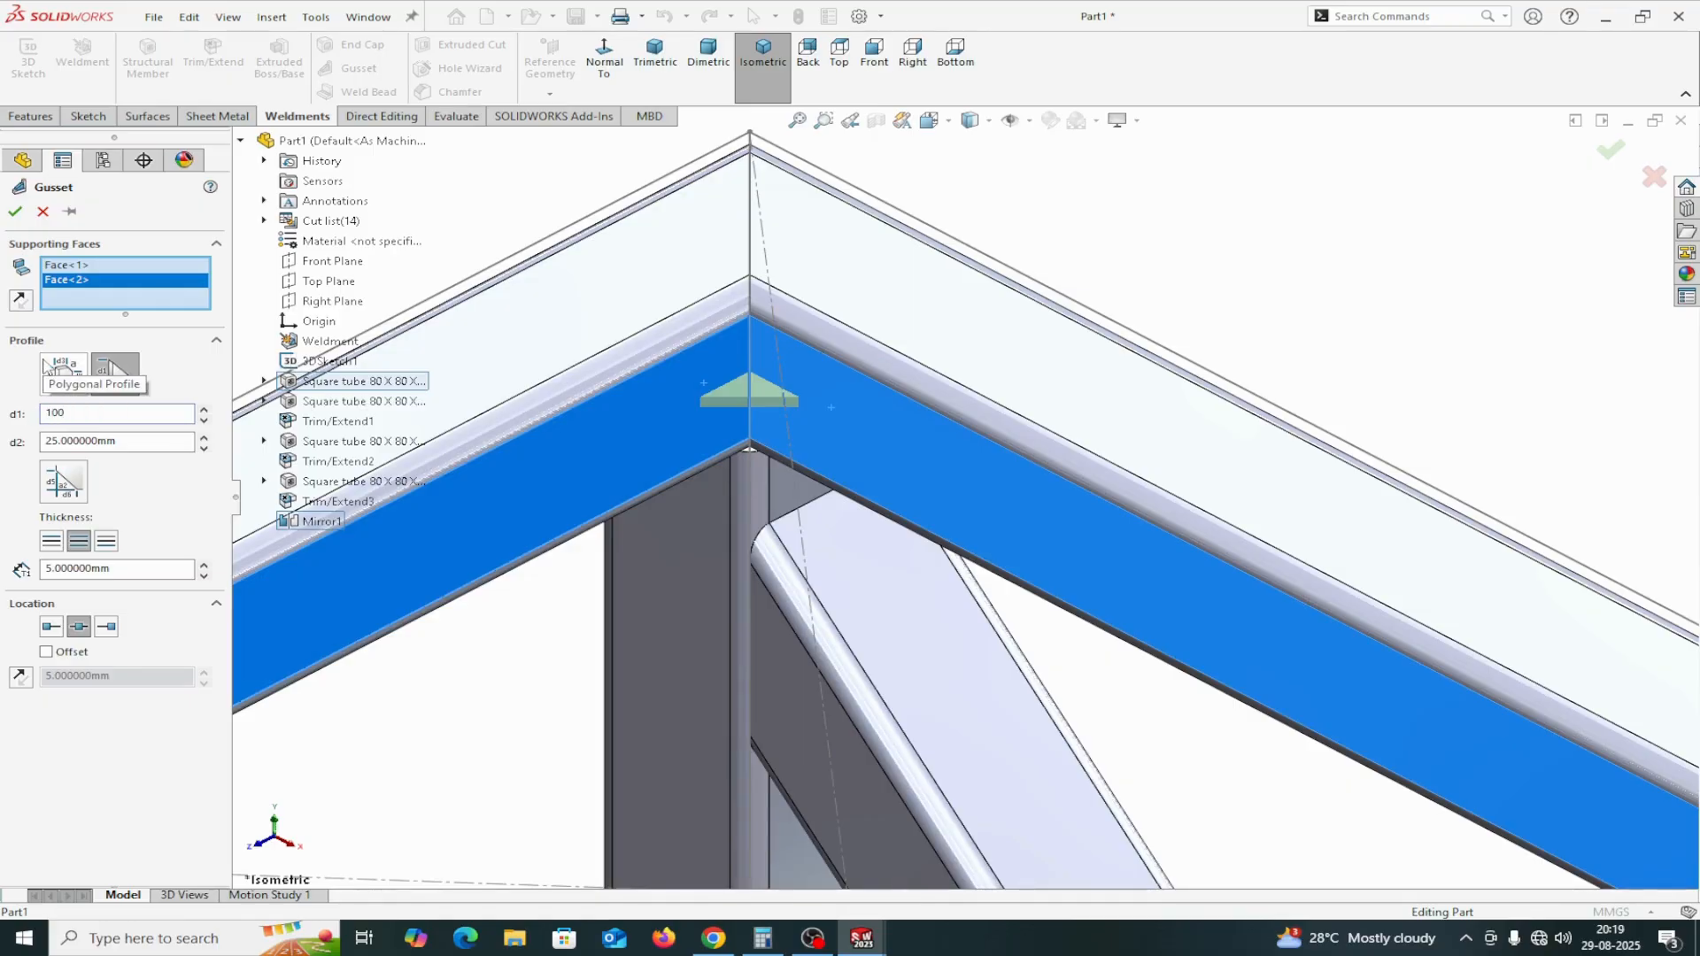
{"action": "left_click_drag", "start_coordinate": [125, 442], "coordinate": [25, 442]}
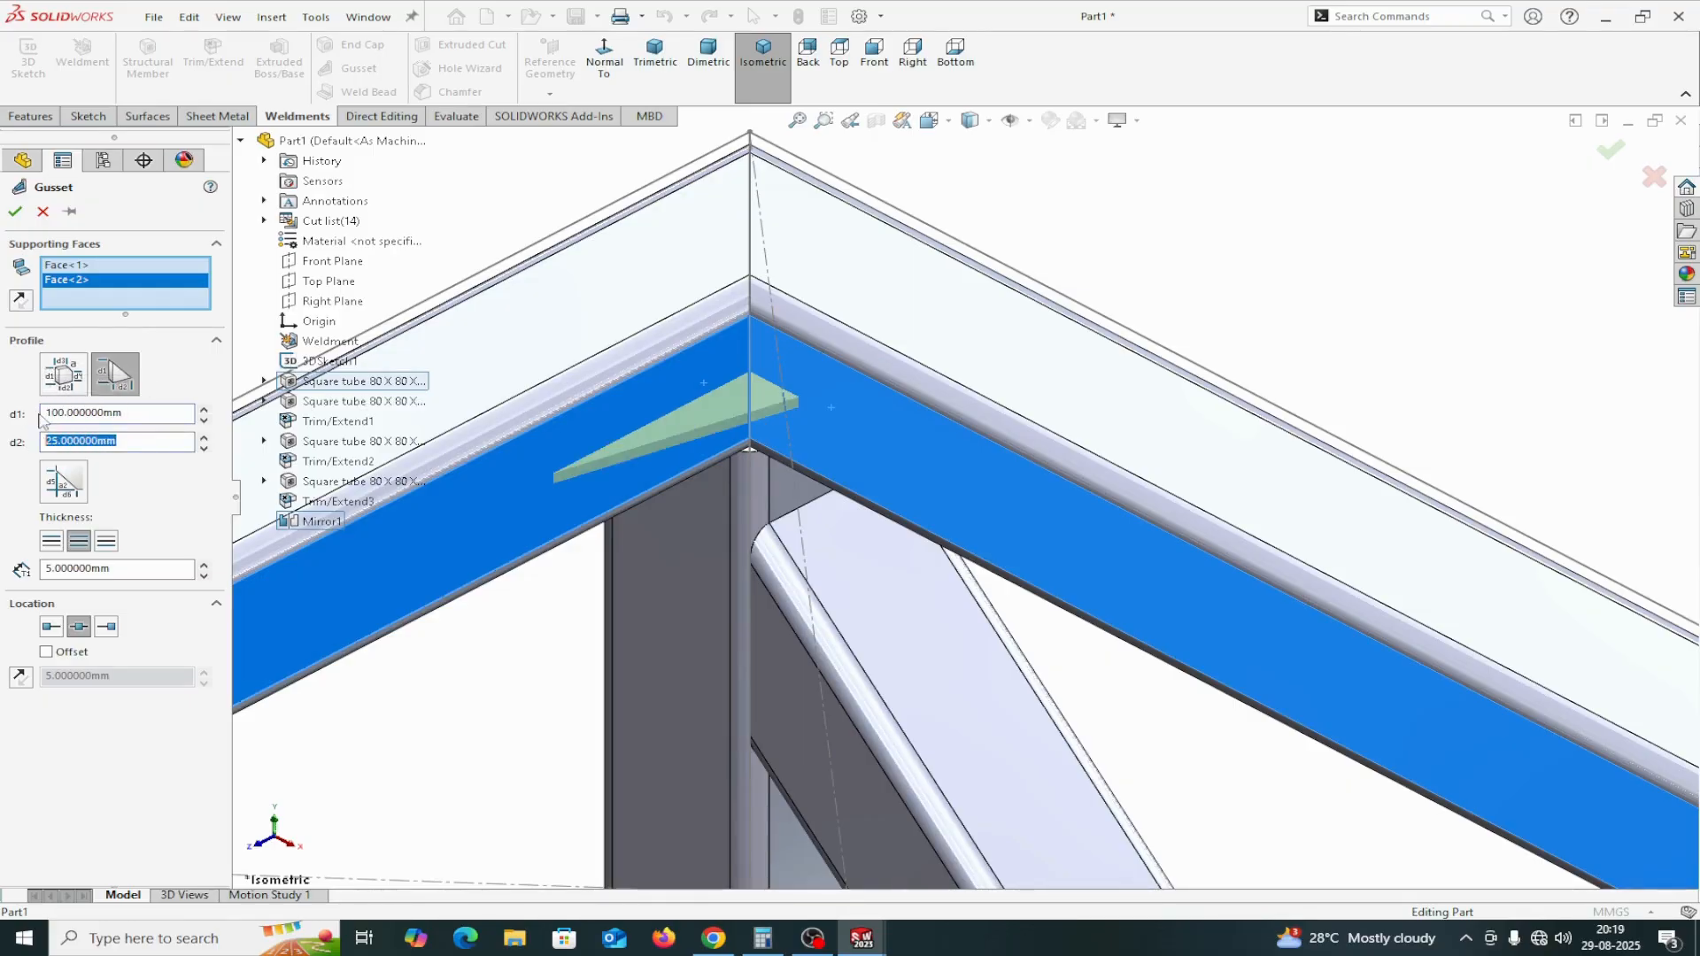
{"action": "type", "text": "100"}
Compare the gusset's thickness sides and locations, settling on the mid-point location with the 5 mm thickness on the outer side
{"action": "left_click", "coordinate": [55, 549]}
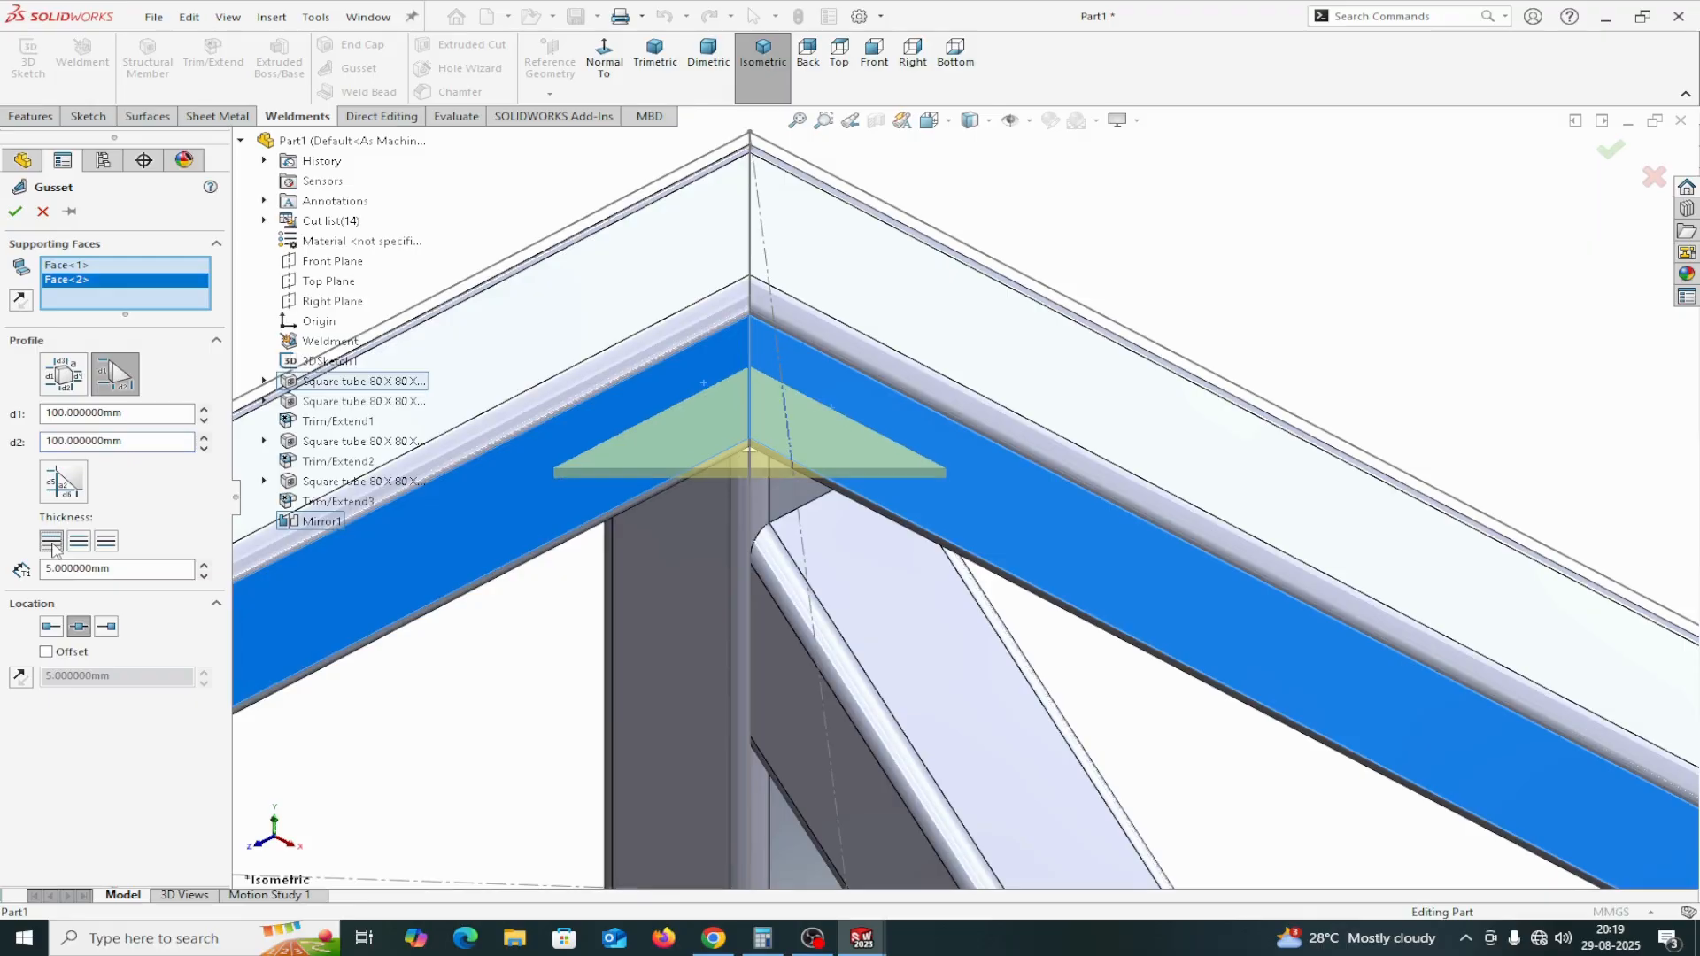
{"action": "left_click", "coordinate": [78, 543]}
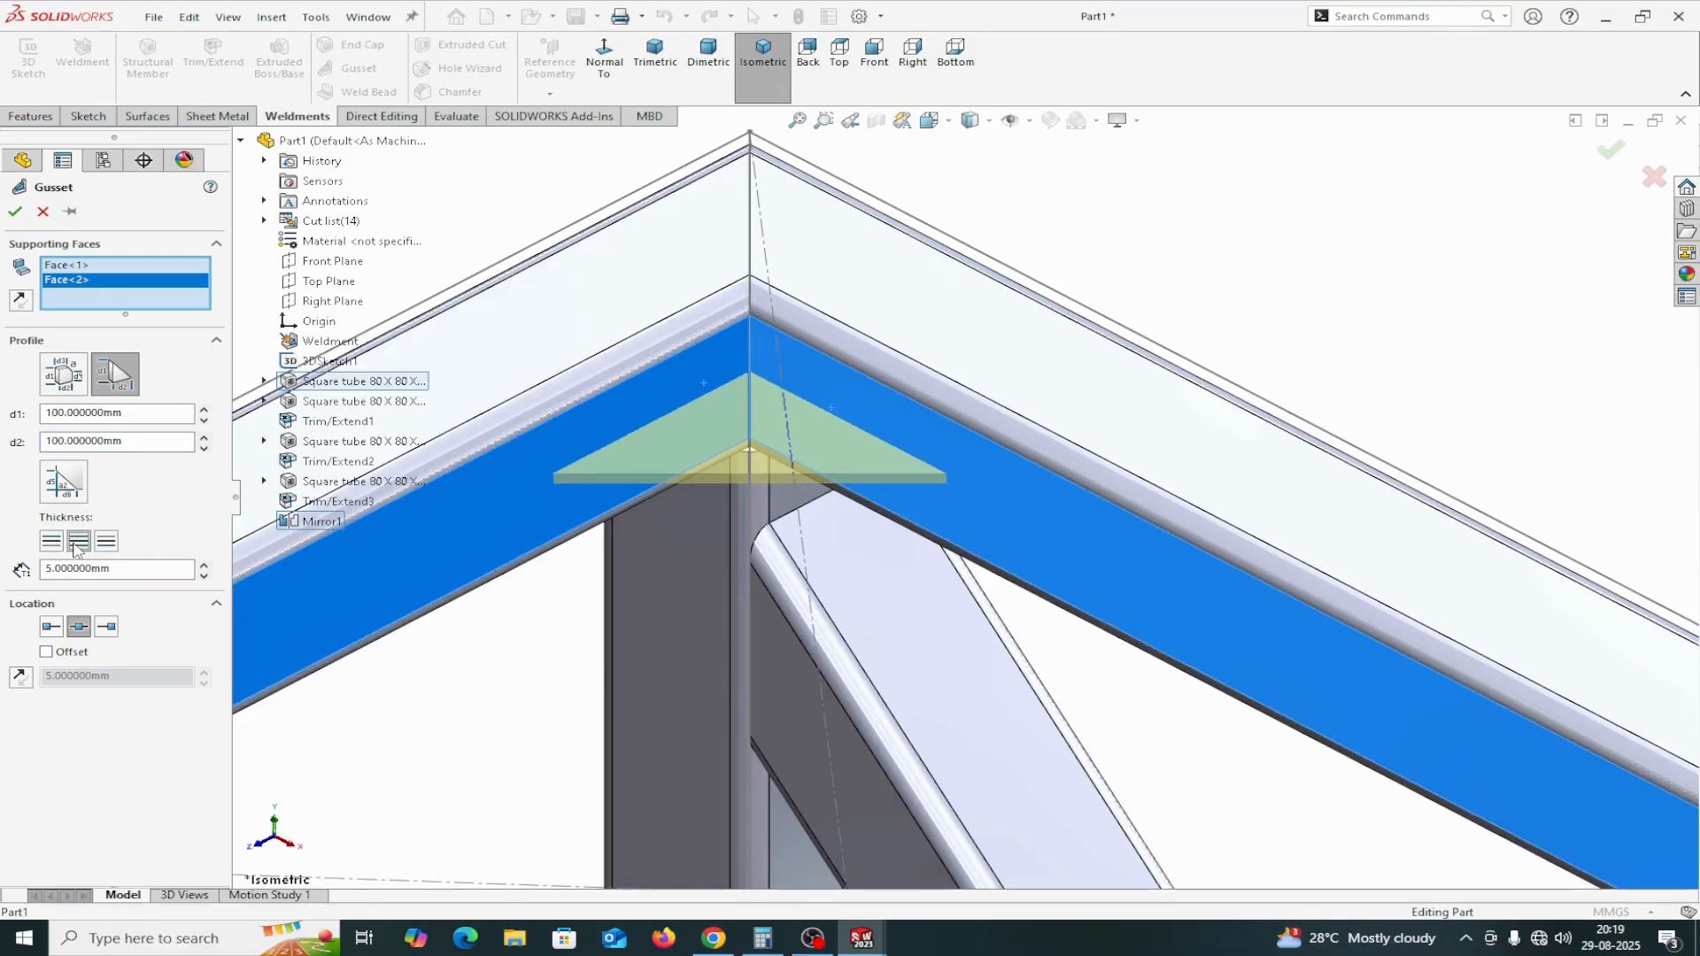
{"action": "left_click", "coordinate": [110, 547]}
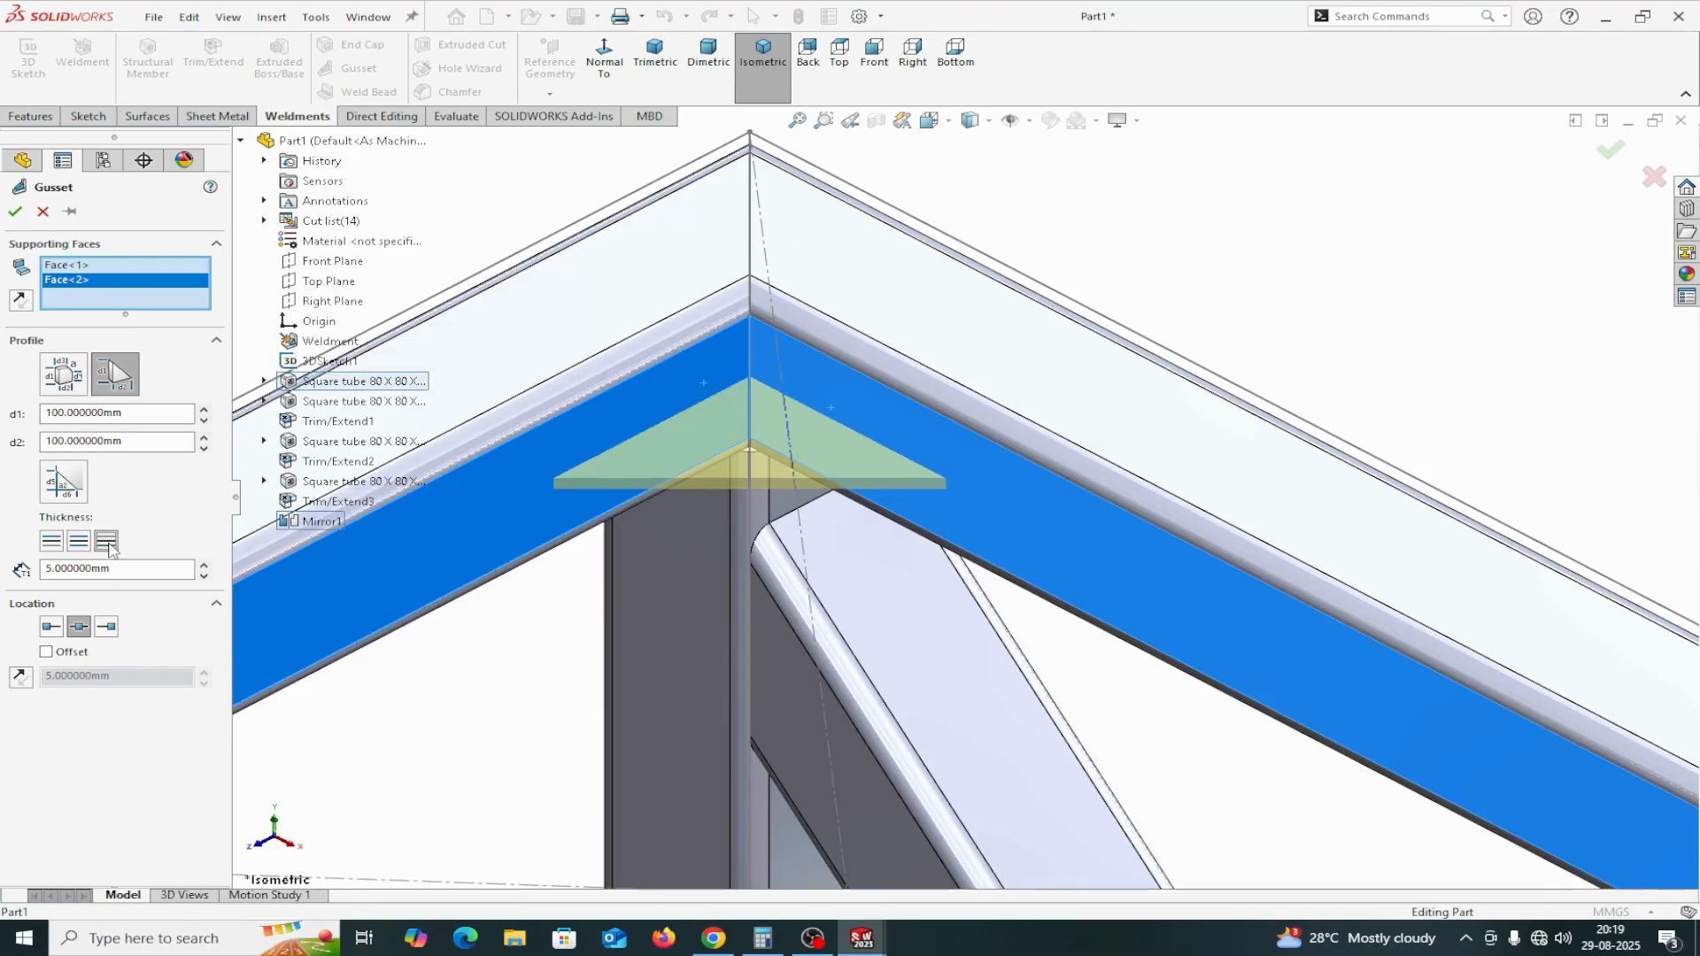
{"action": "left_click", "coordinate": [79, 543]}
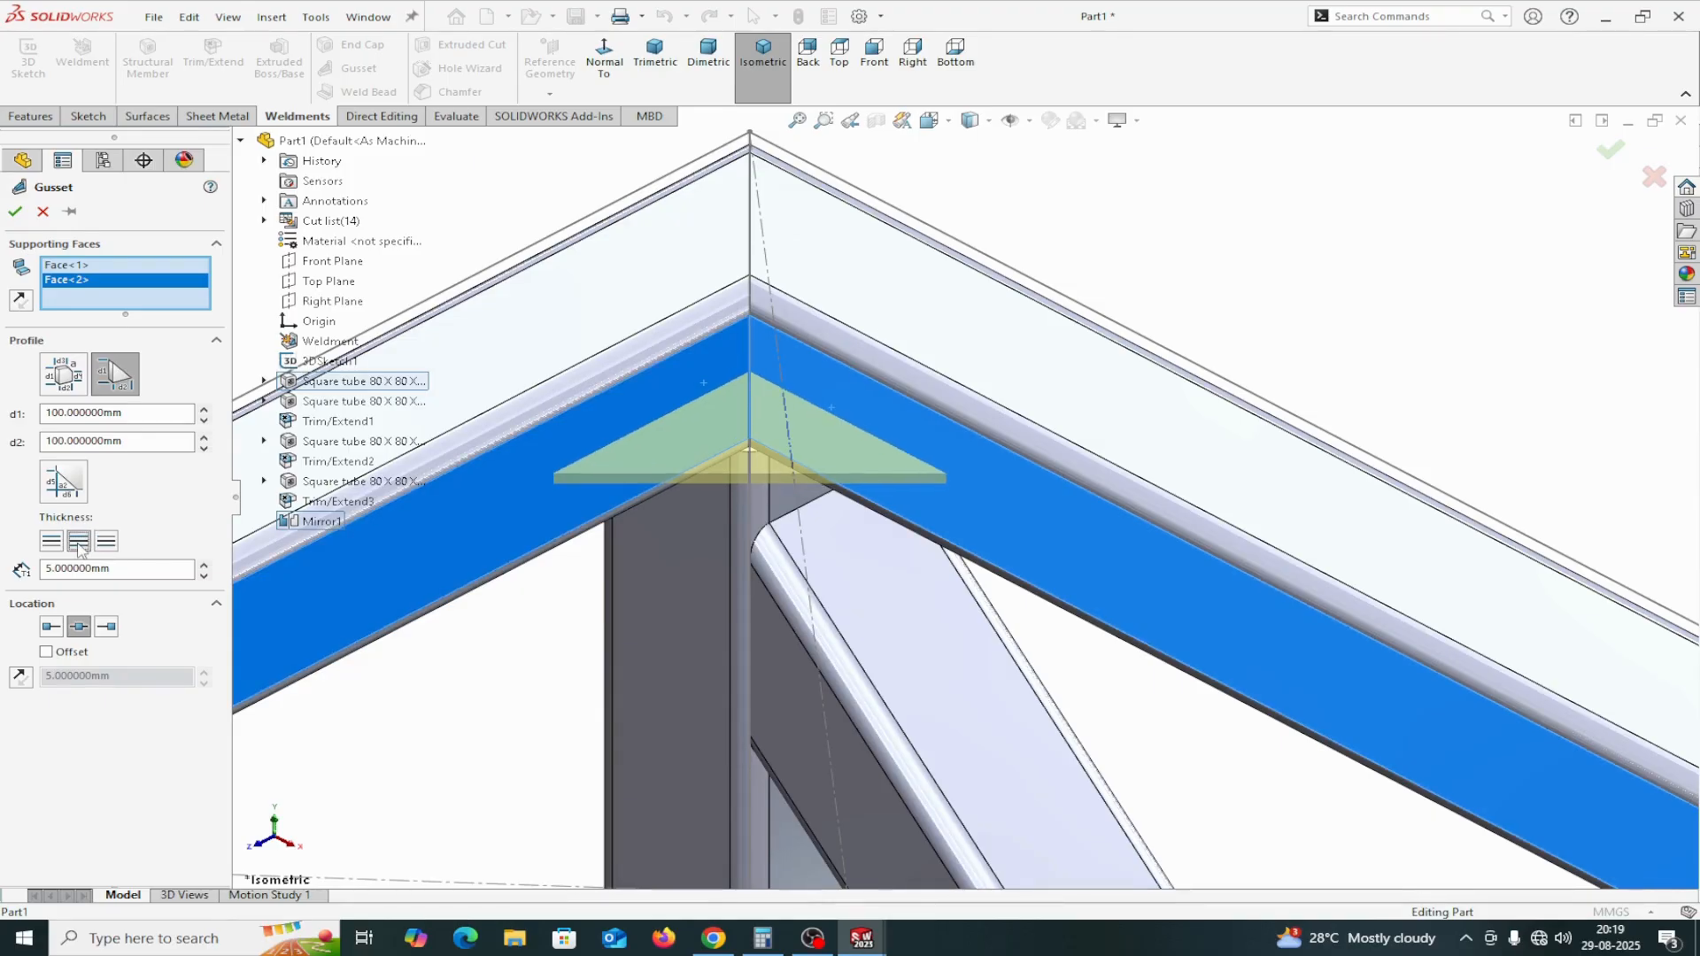
{"action": "left_click", "coordinate": [51, 630]}
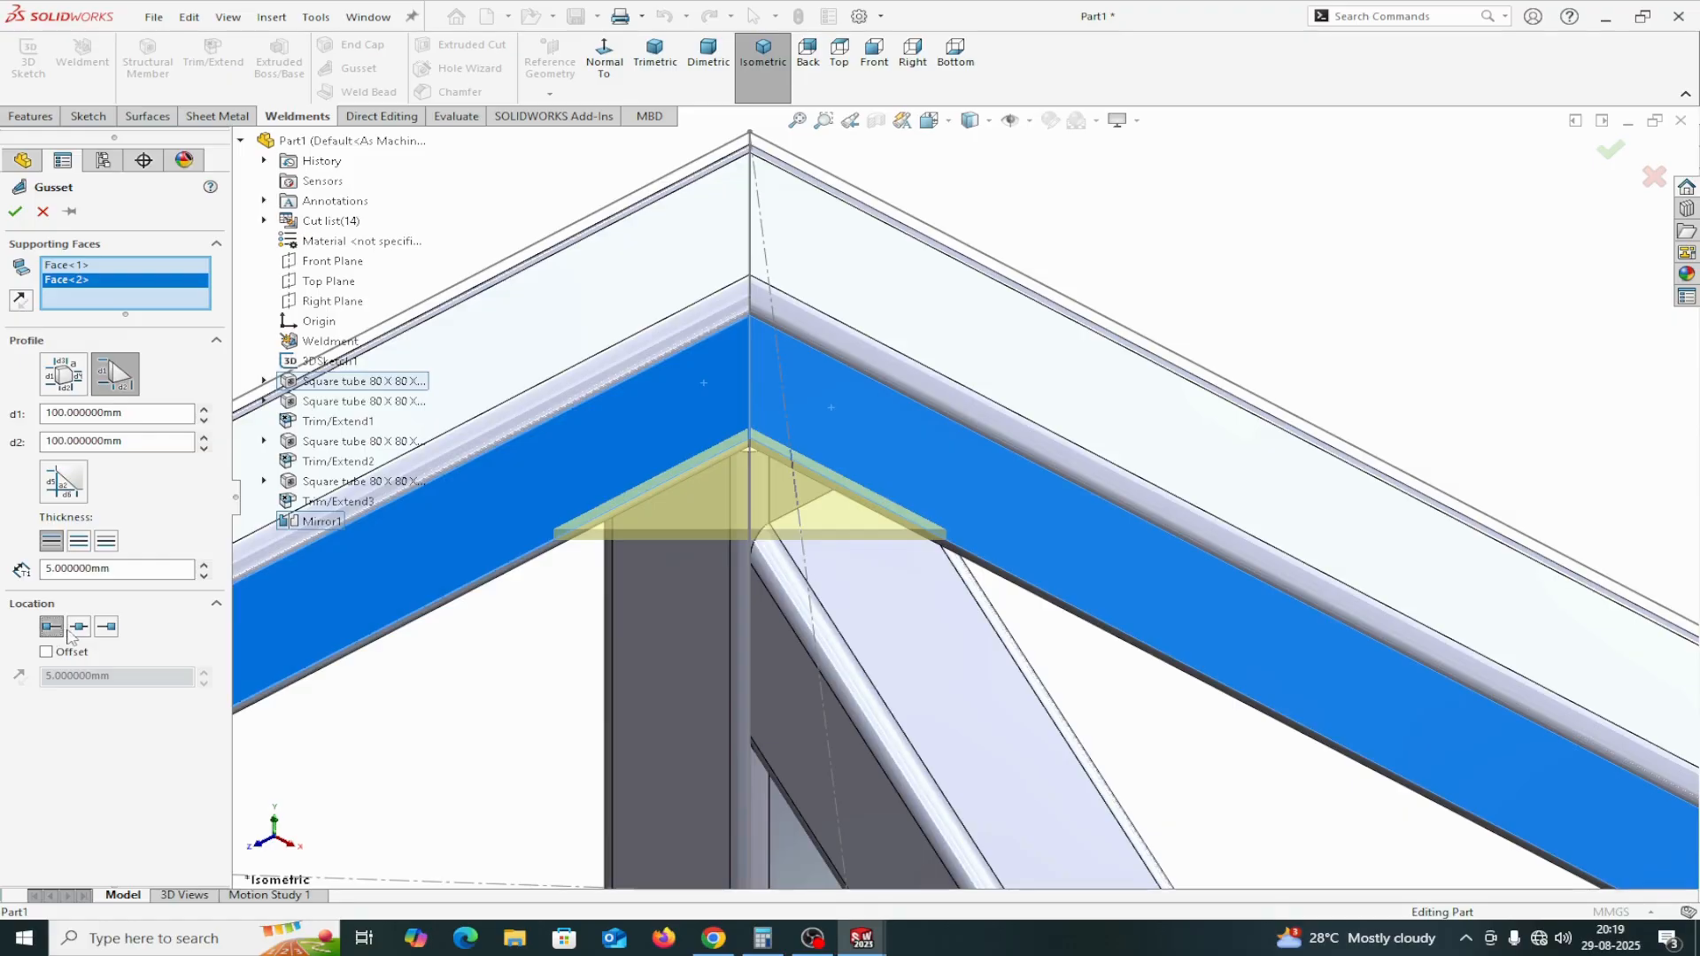
{"action": "left_click", "coordinate": [106, 628]}
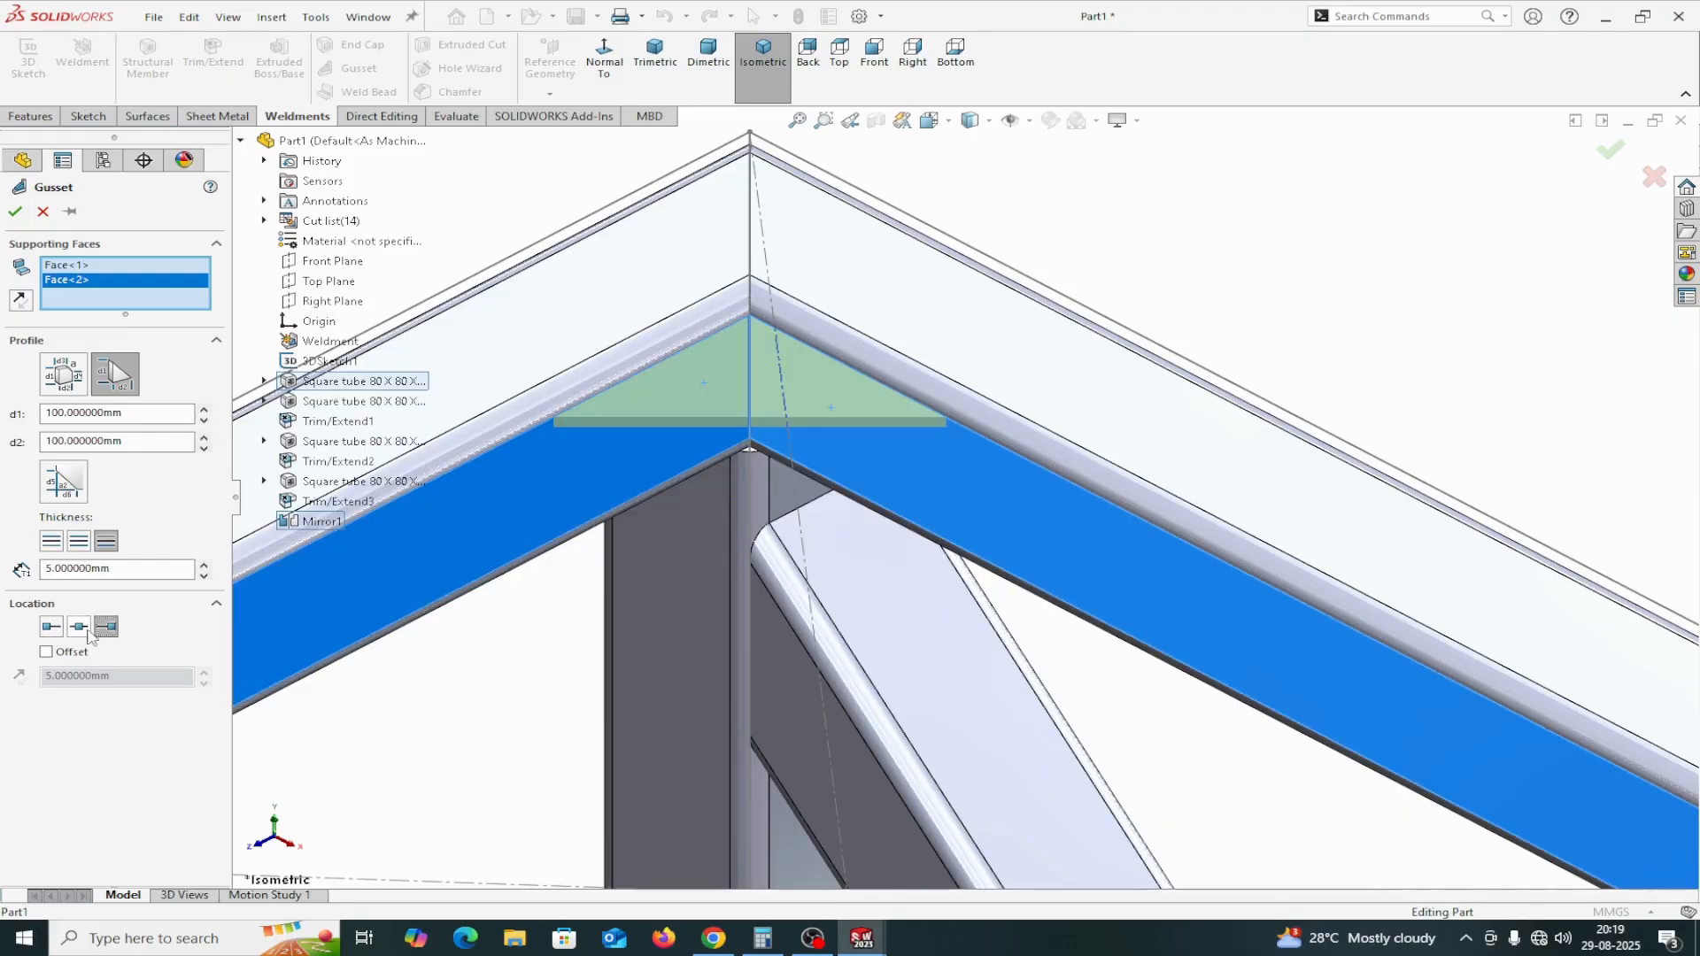
{"action": "left_click", "coordinate": [79, 628]}
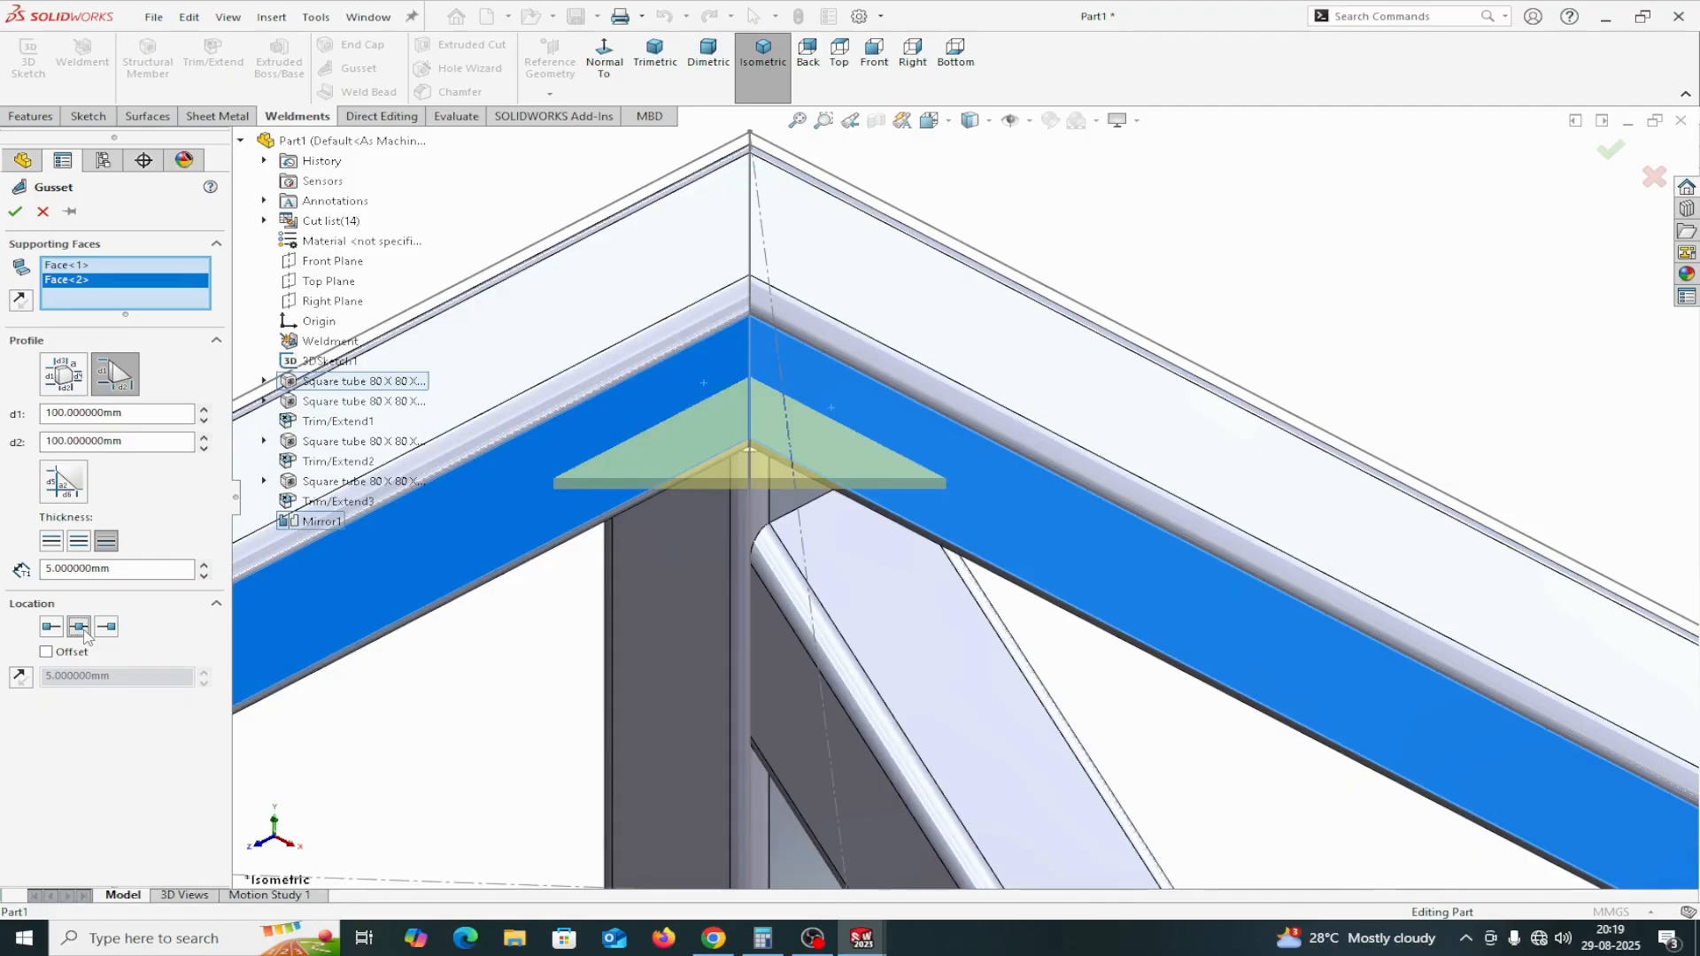
Try a 5 mm offset in both directions, remove the offset and create the corner gusset
{"action": "left_click", "coordinate": [46, 652]}
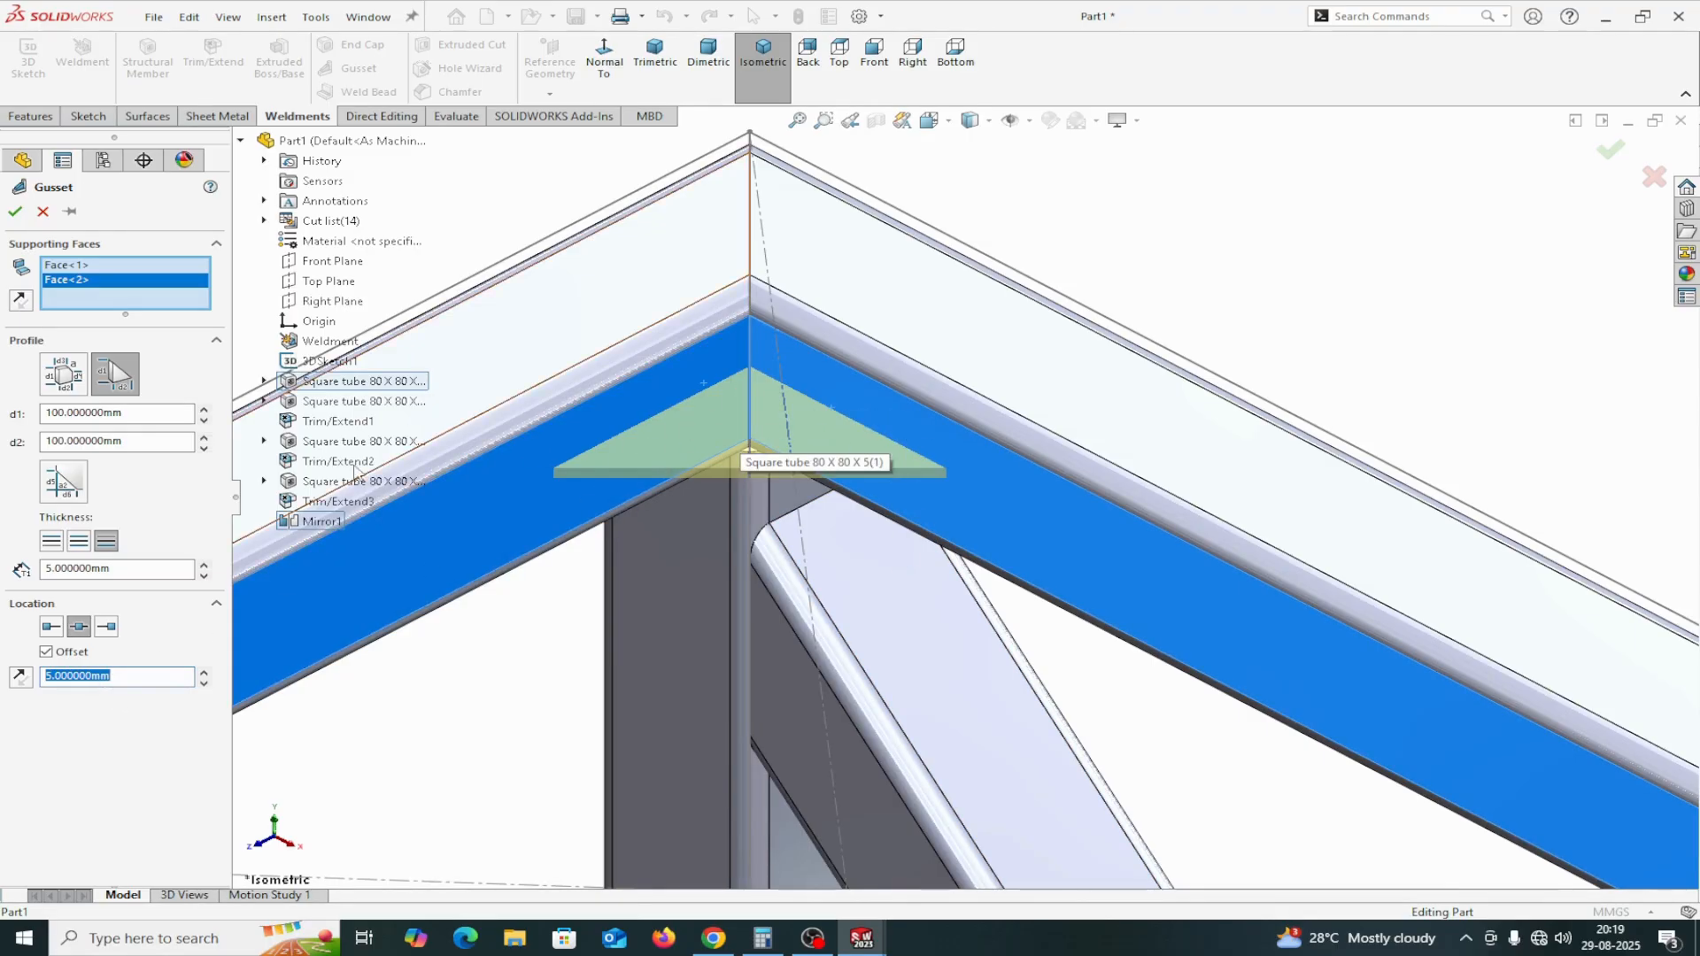
{"action": "left_click", "coordinate": [21, 680]}
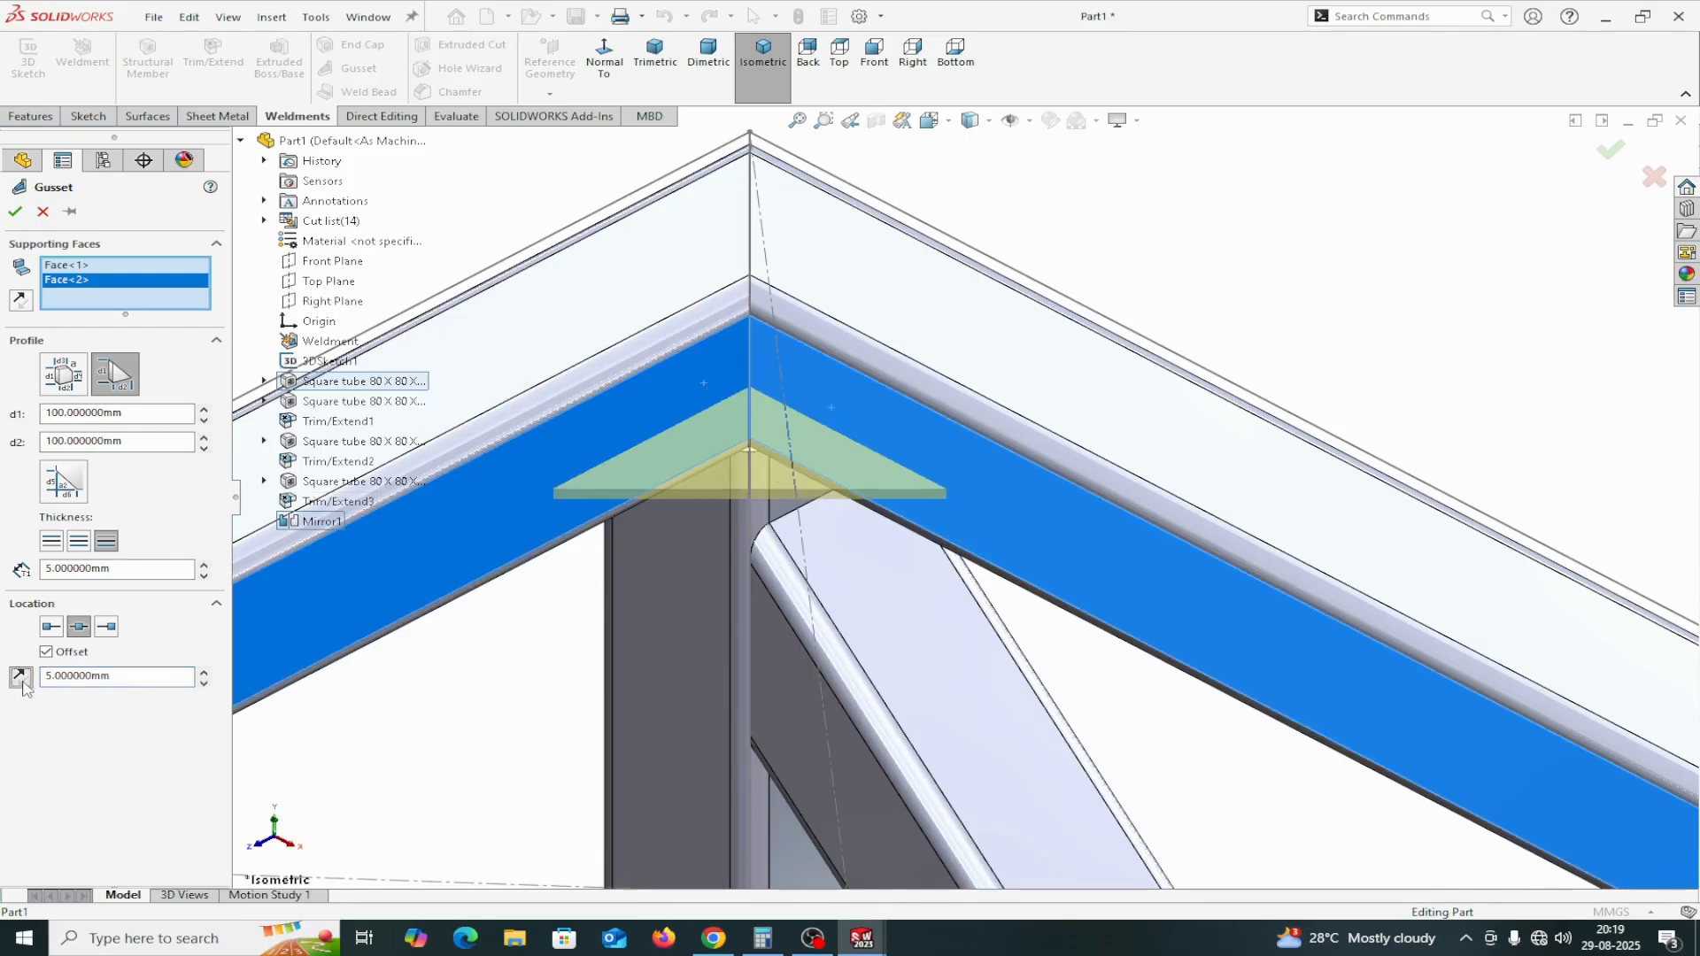
{"action": "left_click", "coordinate": [21, 678]}
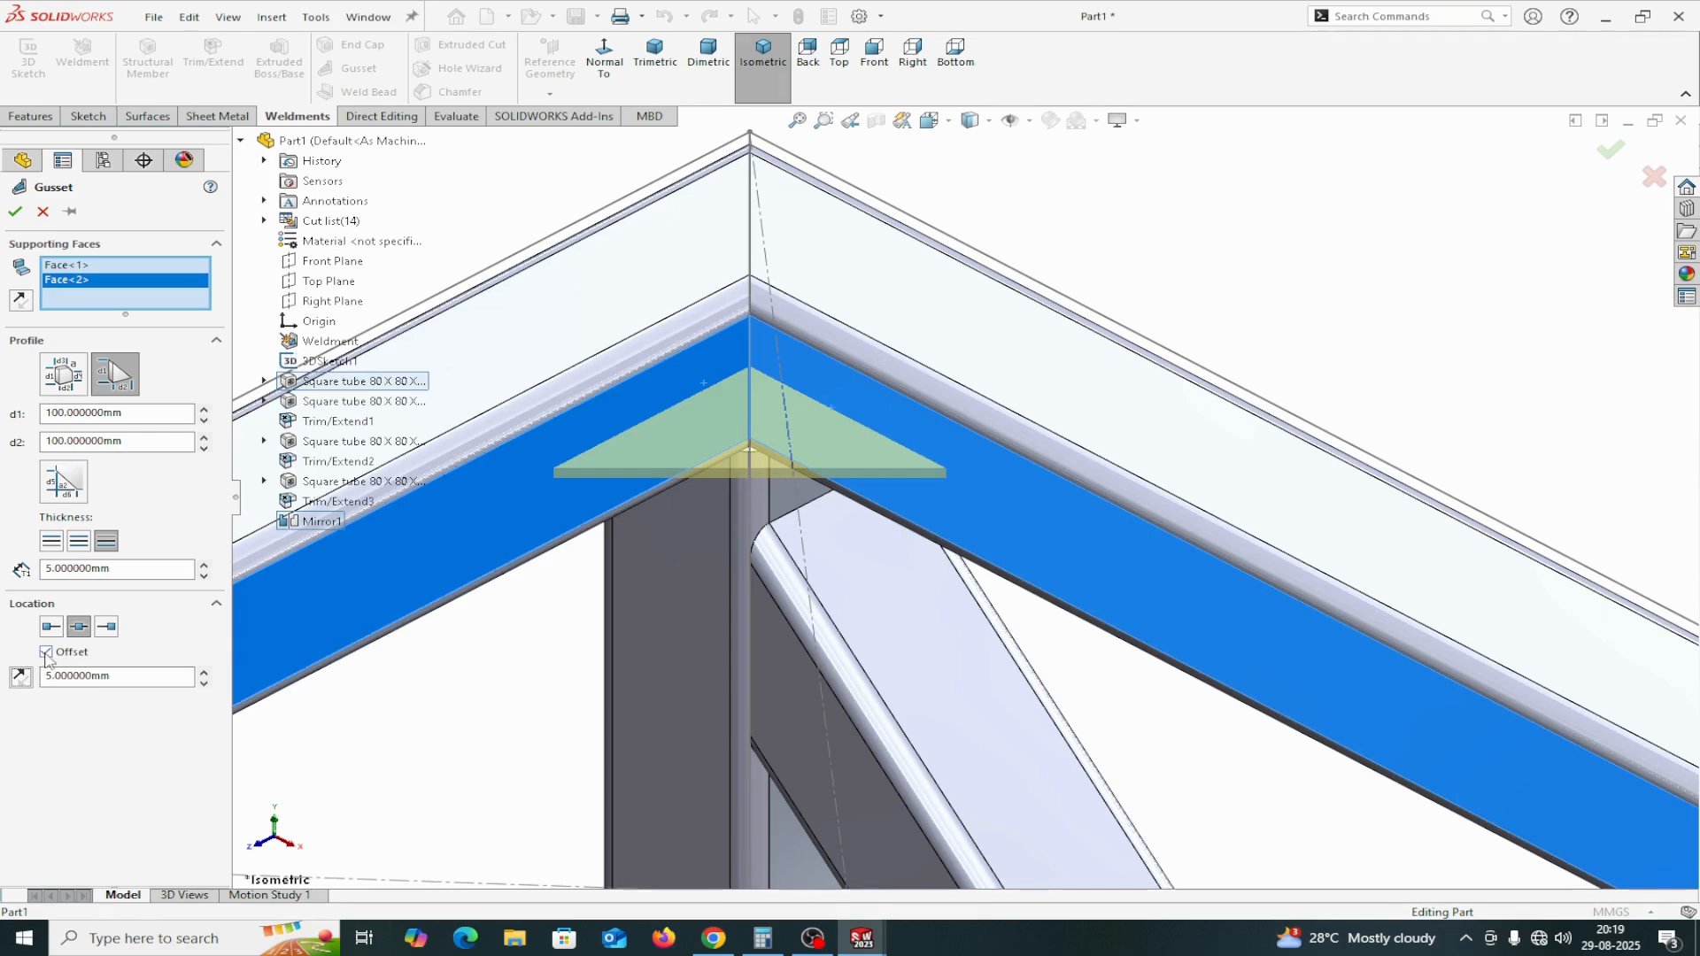
{"action": "left_click", "coordinate": [46, 653]}
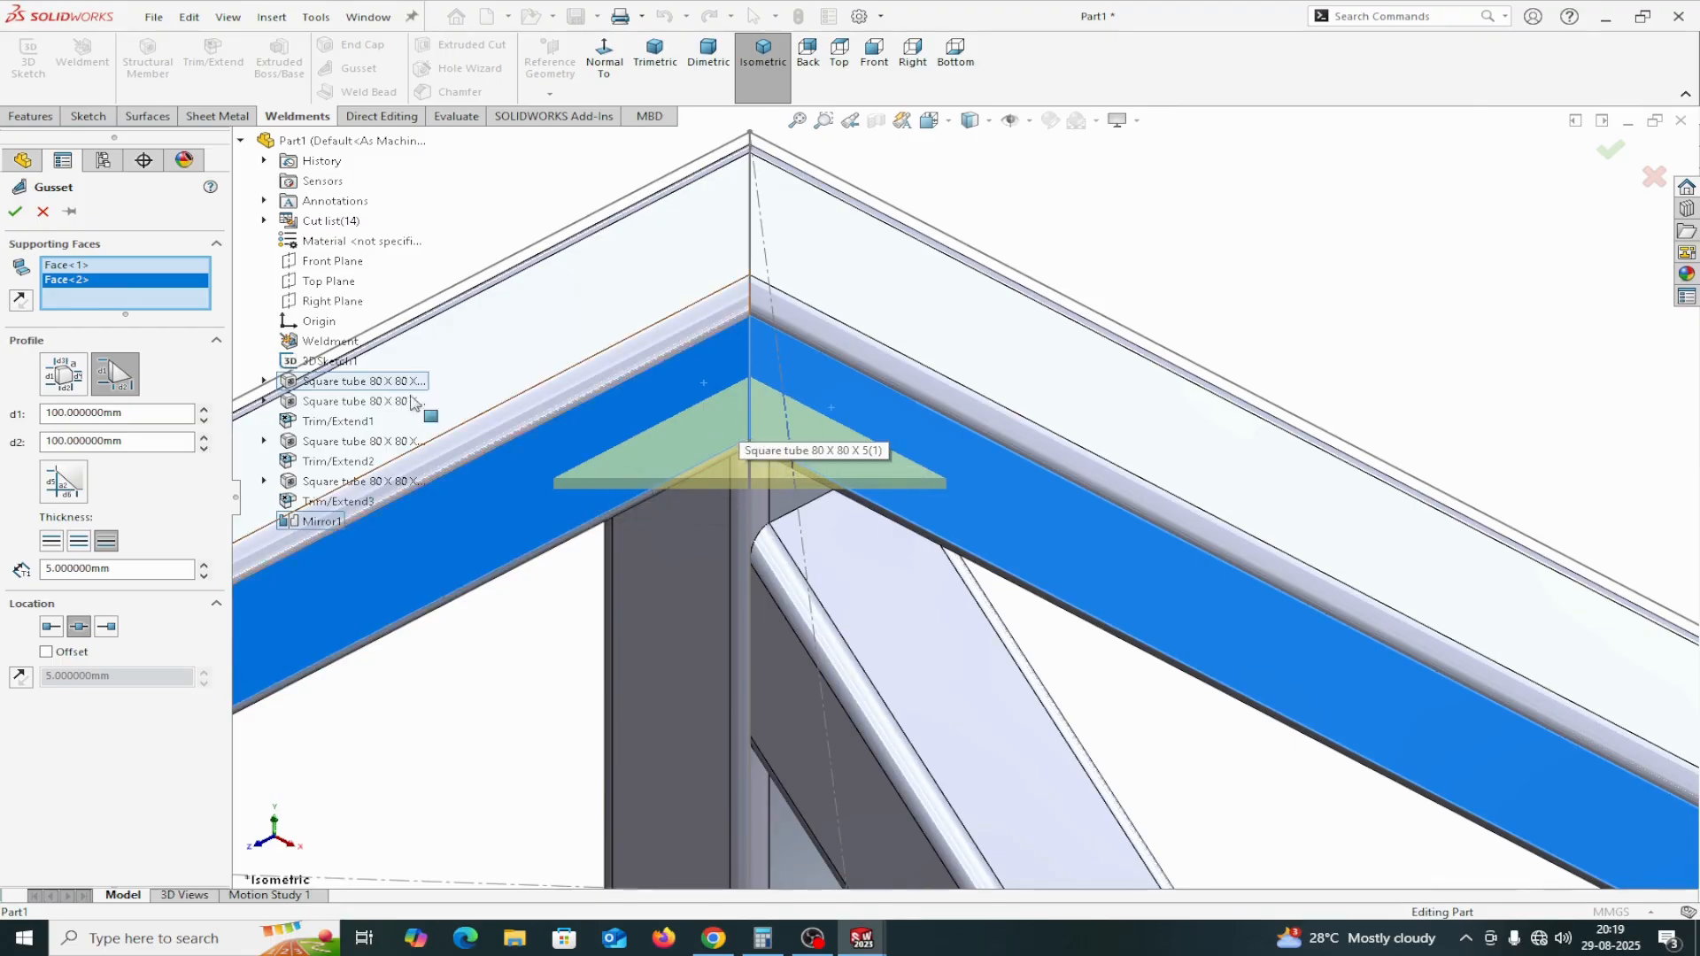
{"action": "left_click", "coordinate": [15, 214]}
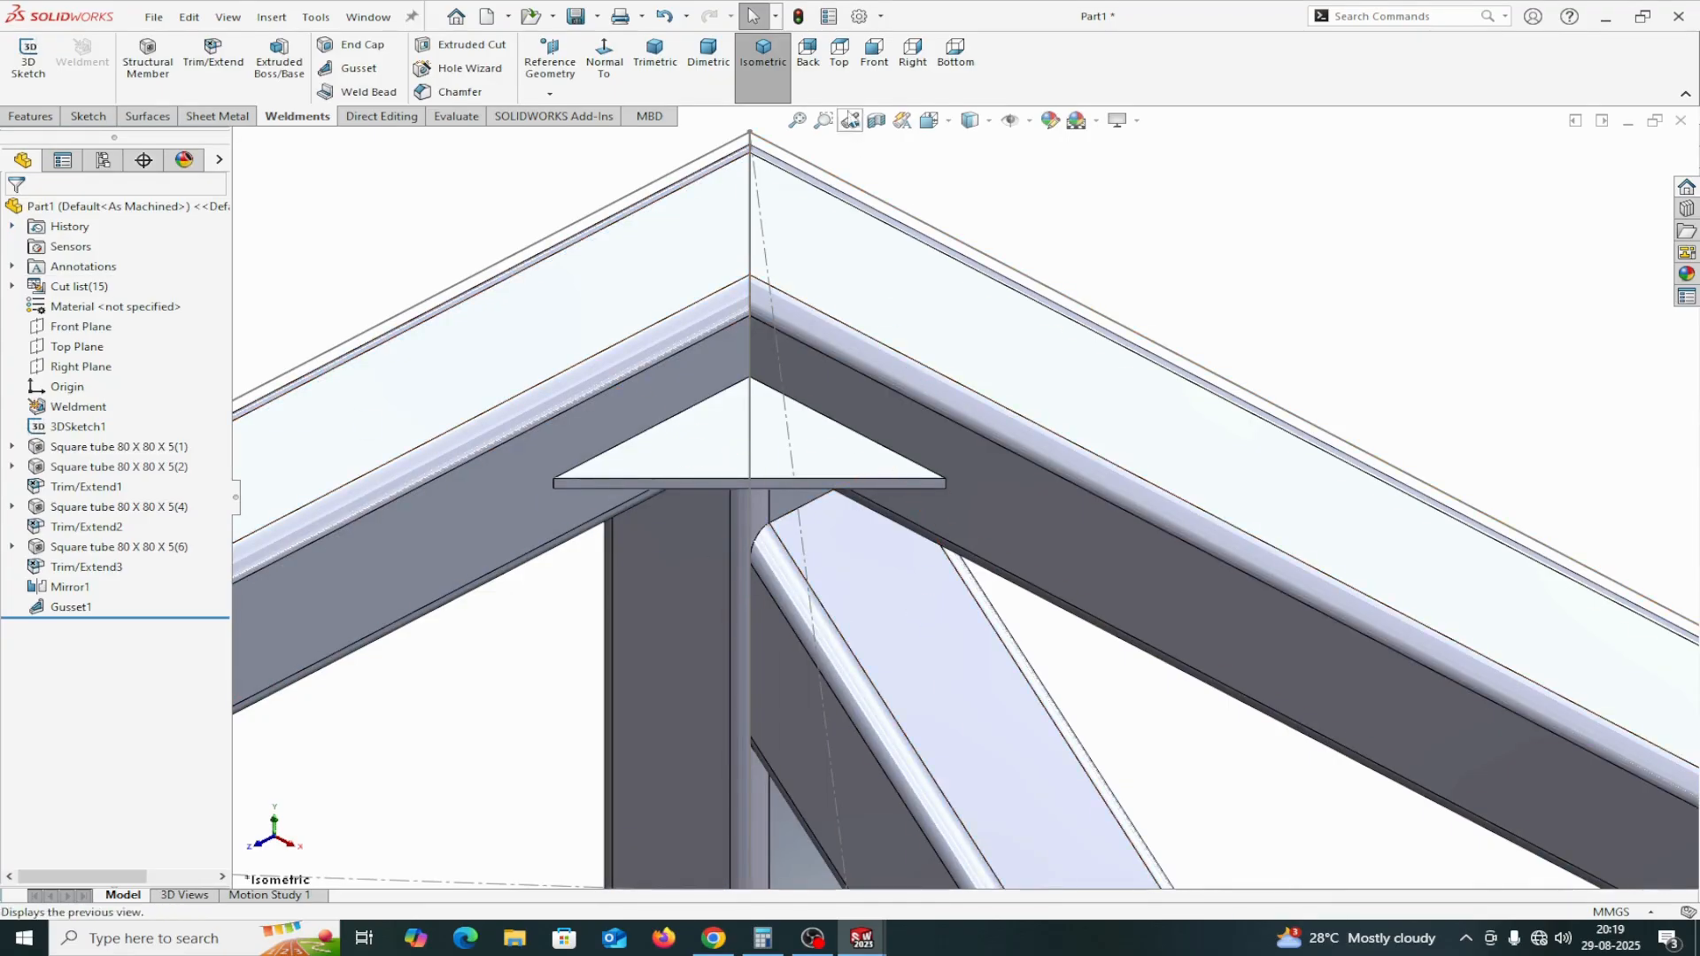
Mirror the gusset body using its top face as the mirror face and the Right Plane as the secondary mirror plane
{"action": "left_click", "coordinate": [708, 54]}
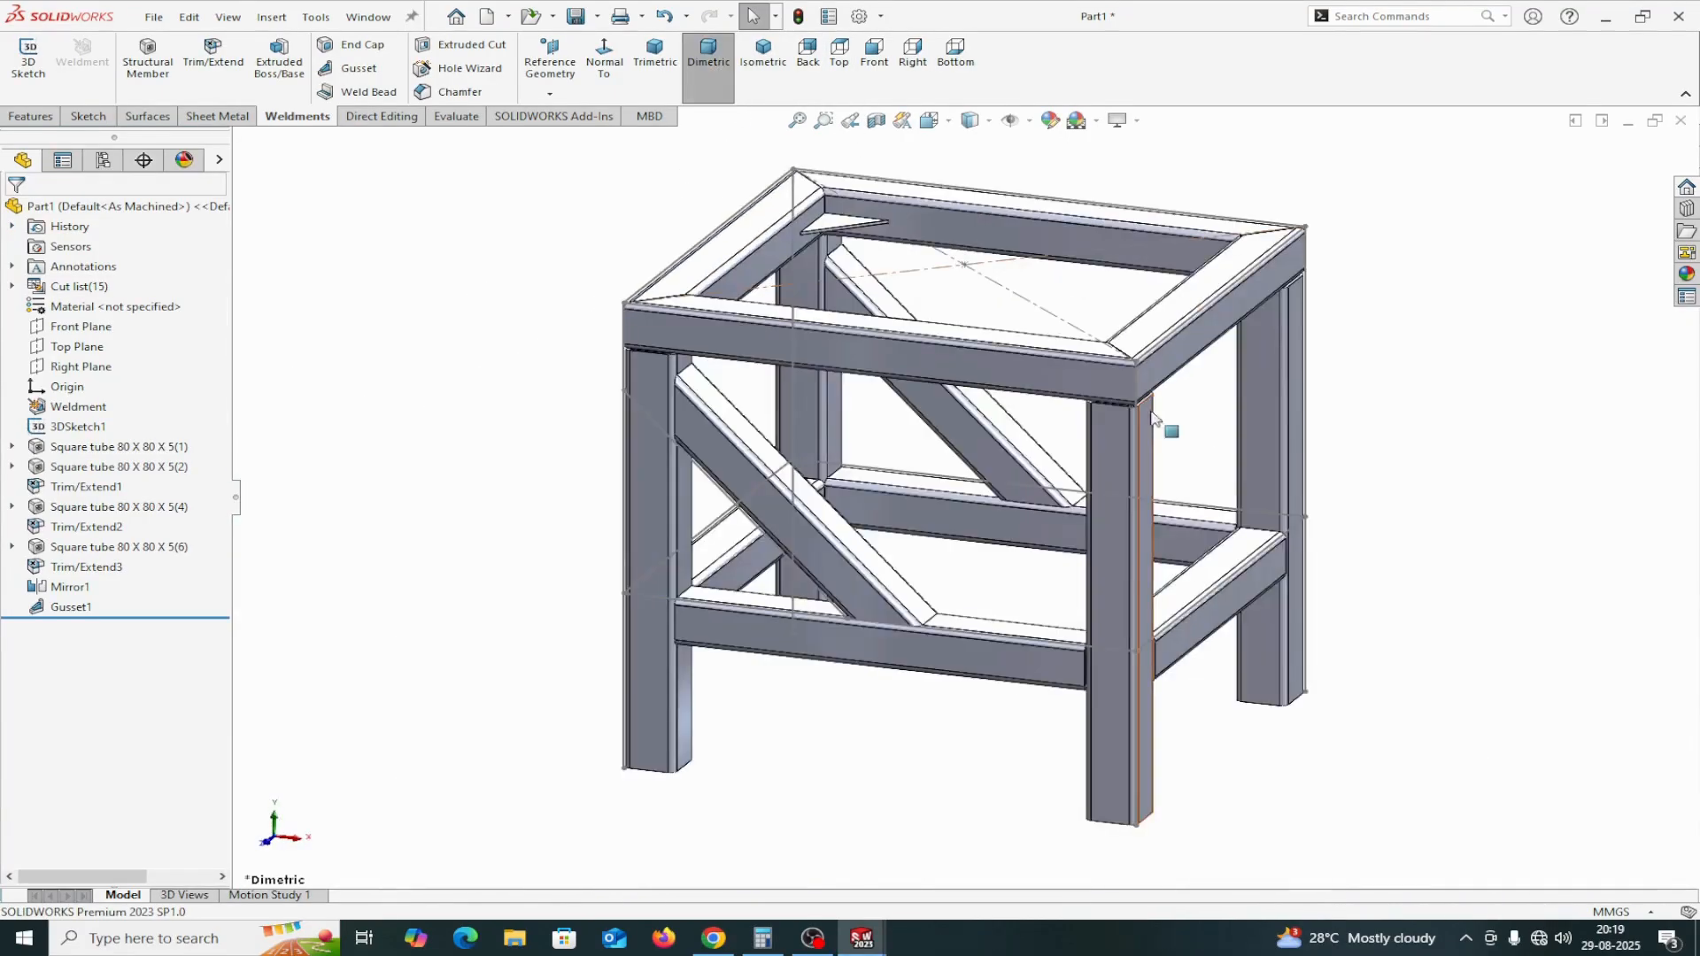
{"action": "left_click", "coordinate": [30, 116]}
{"action": "left_click", "coordinate": [735, 92]}
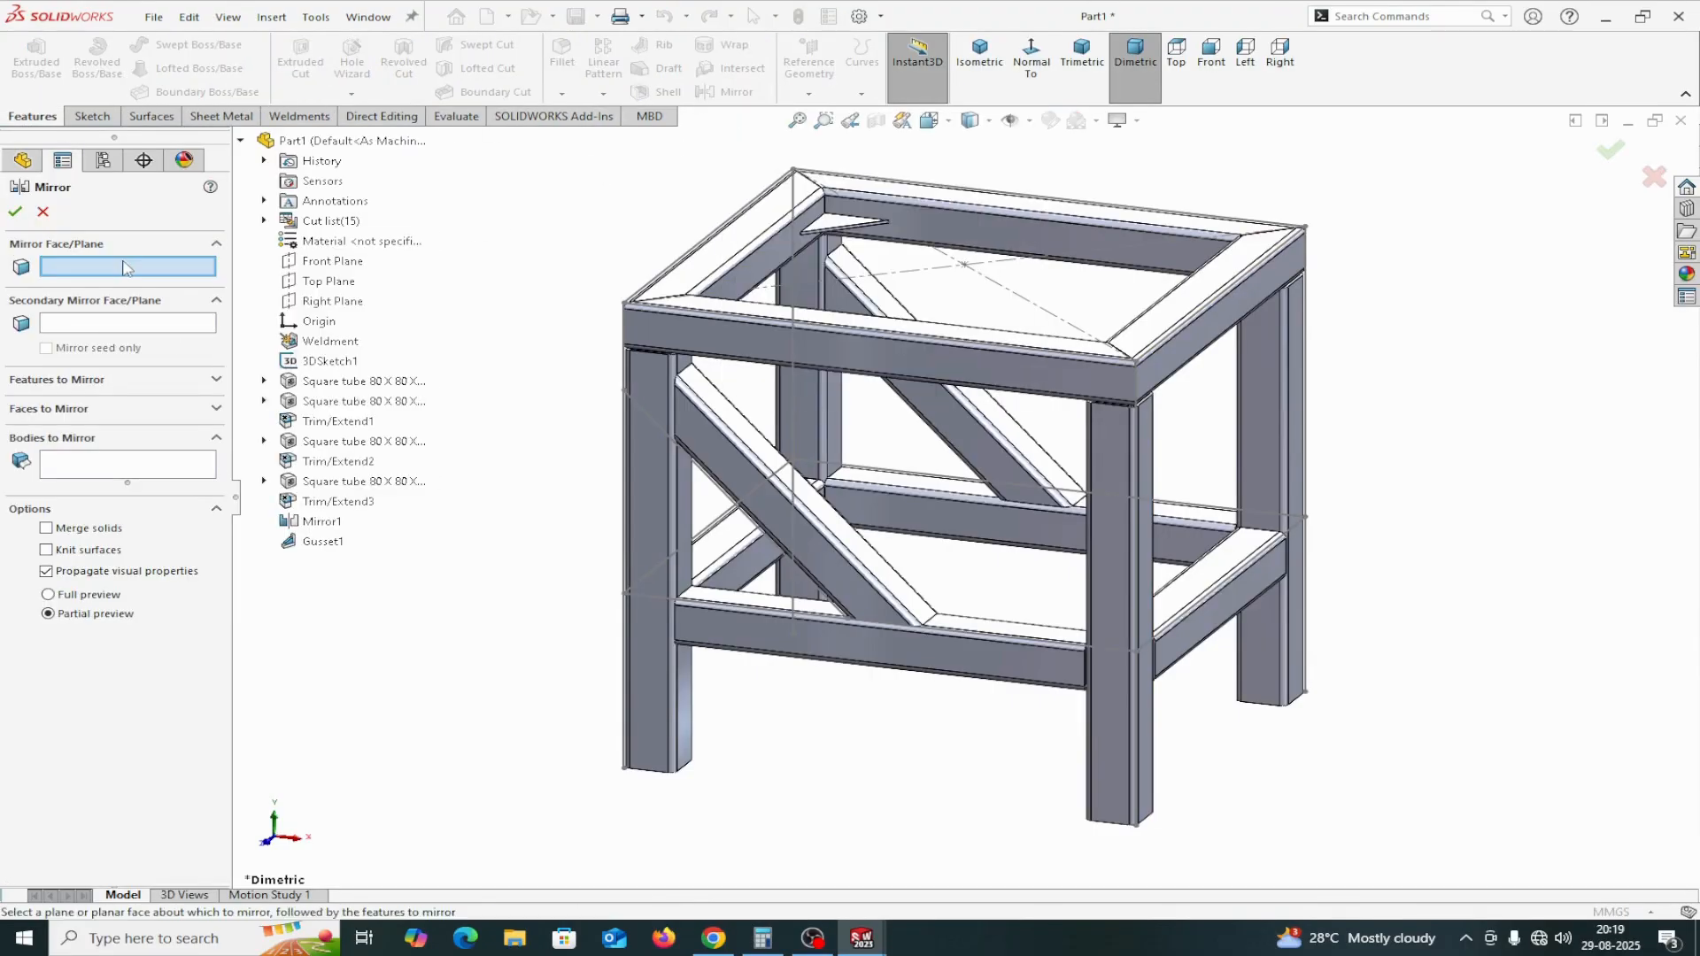
{"action": "left_click", "coordinate": [848, 228]}
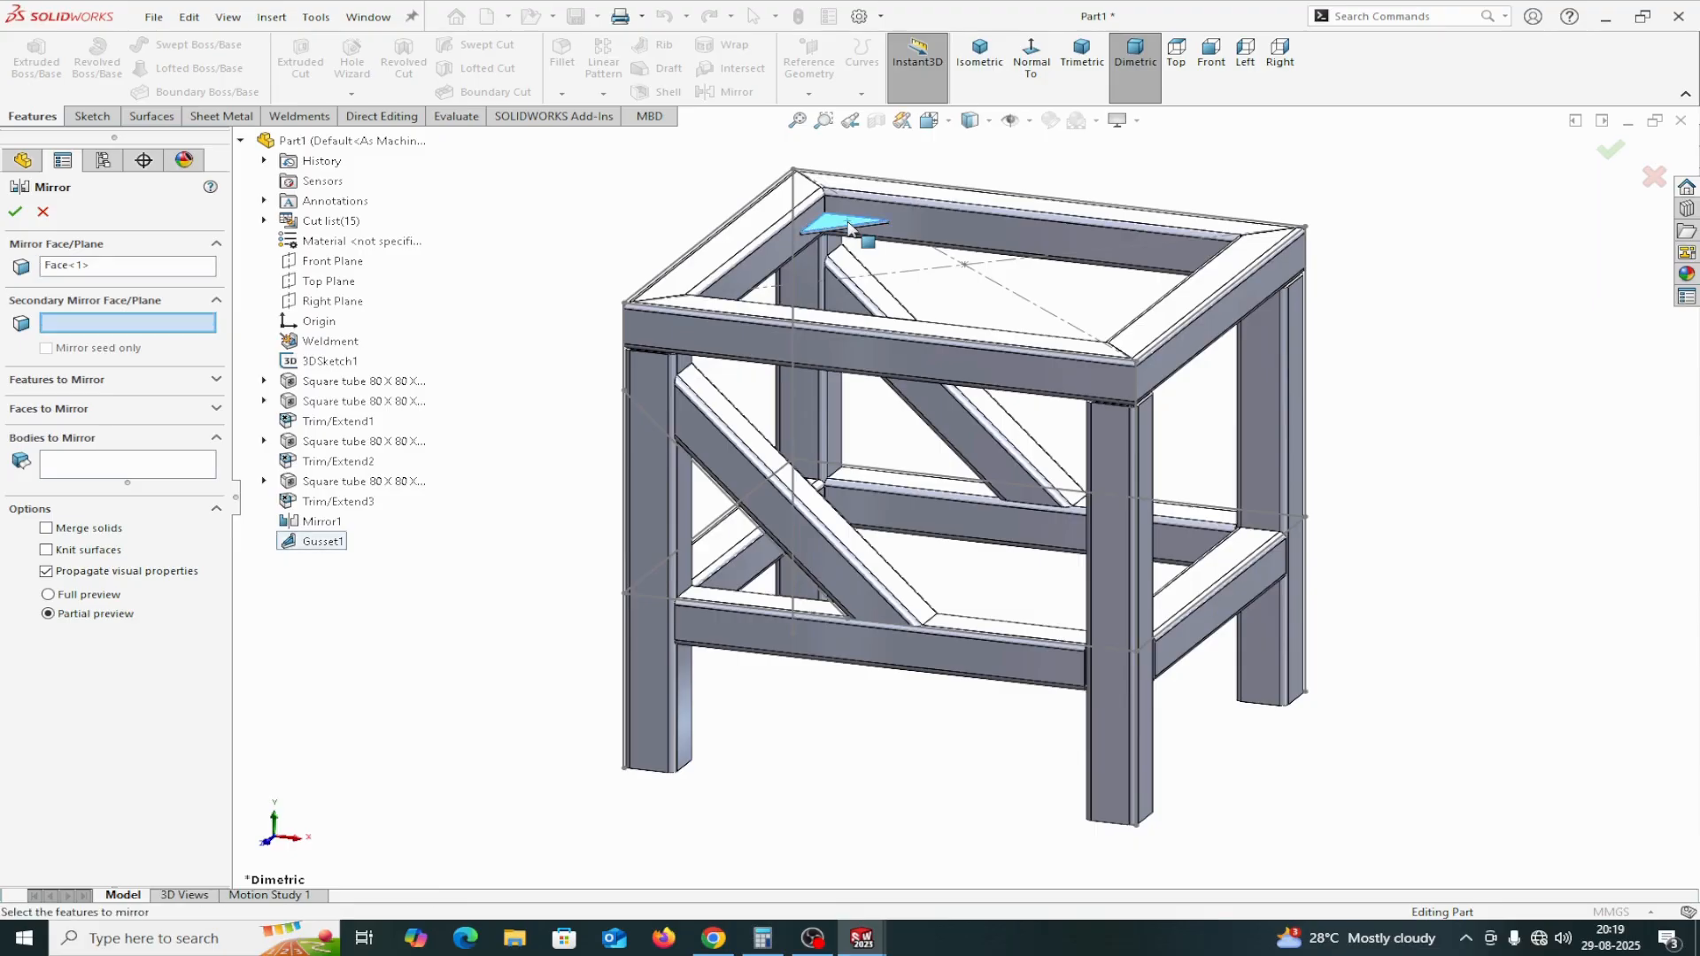
{"action": "left_click", "coordinate": [350, 302]}
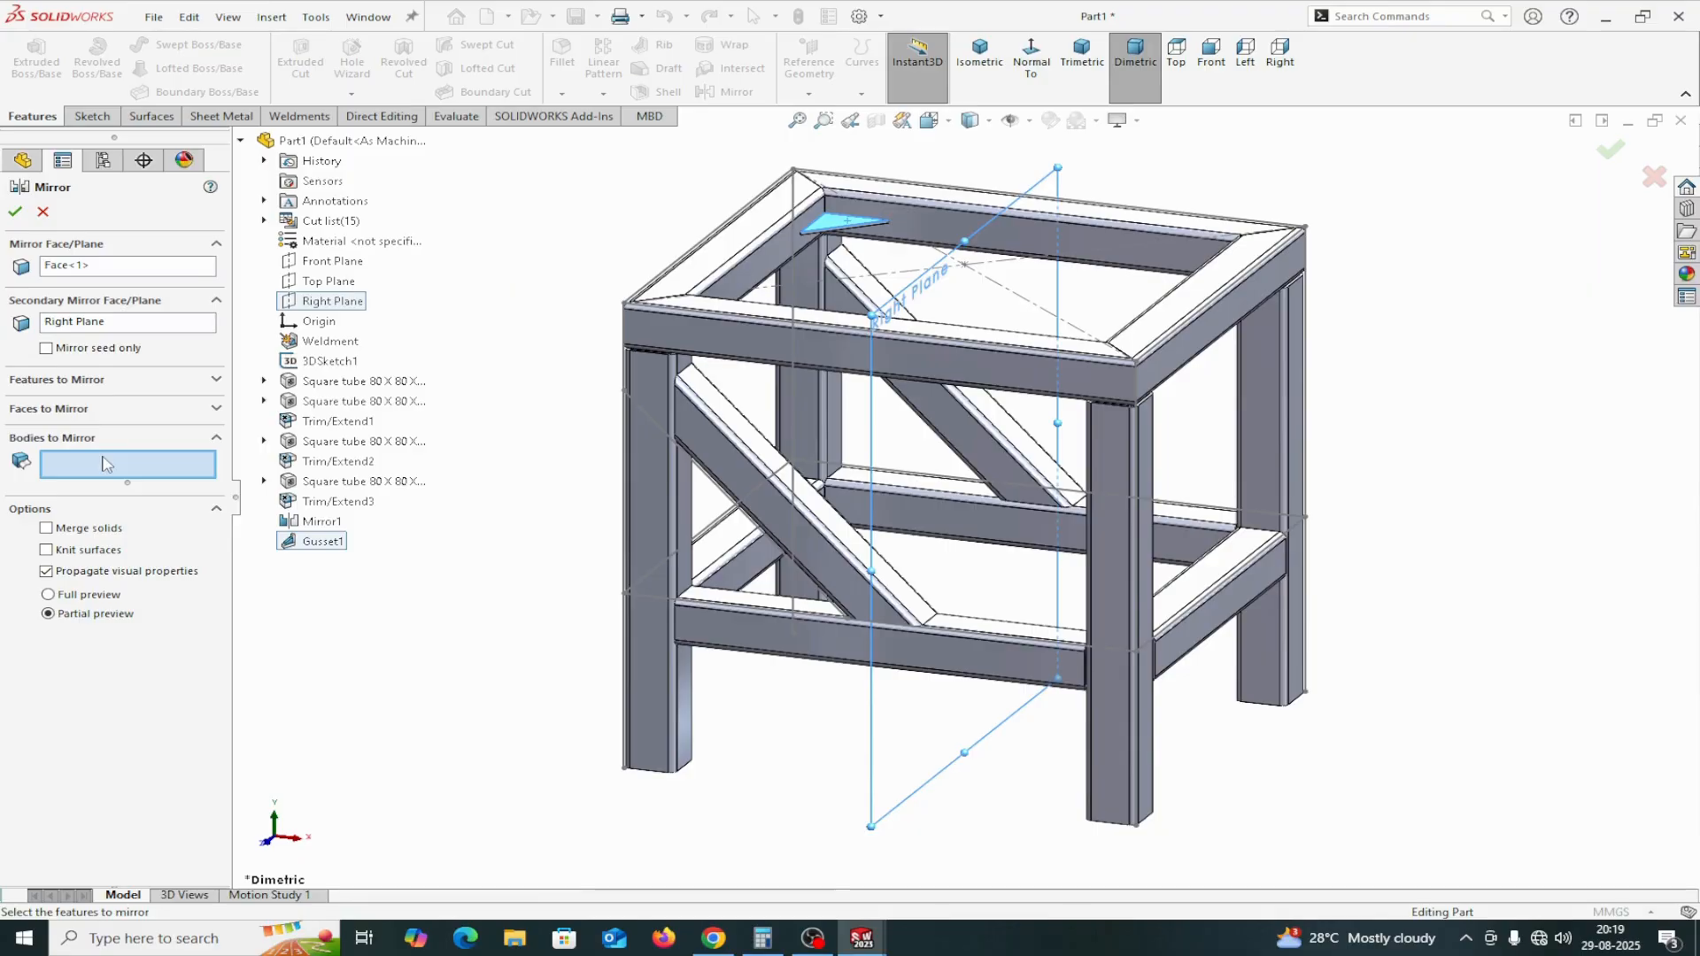
{"action": "left_click", "coordinate": [859, 234]}
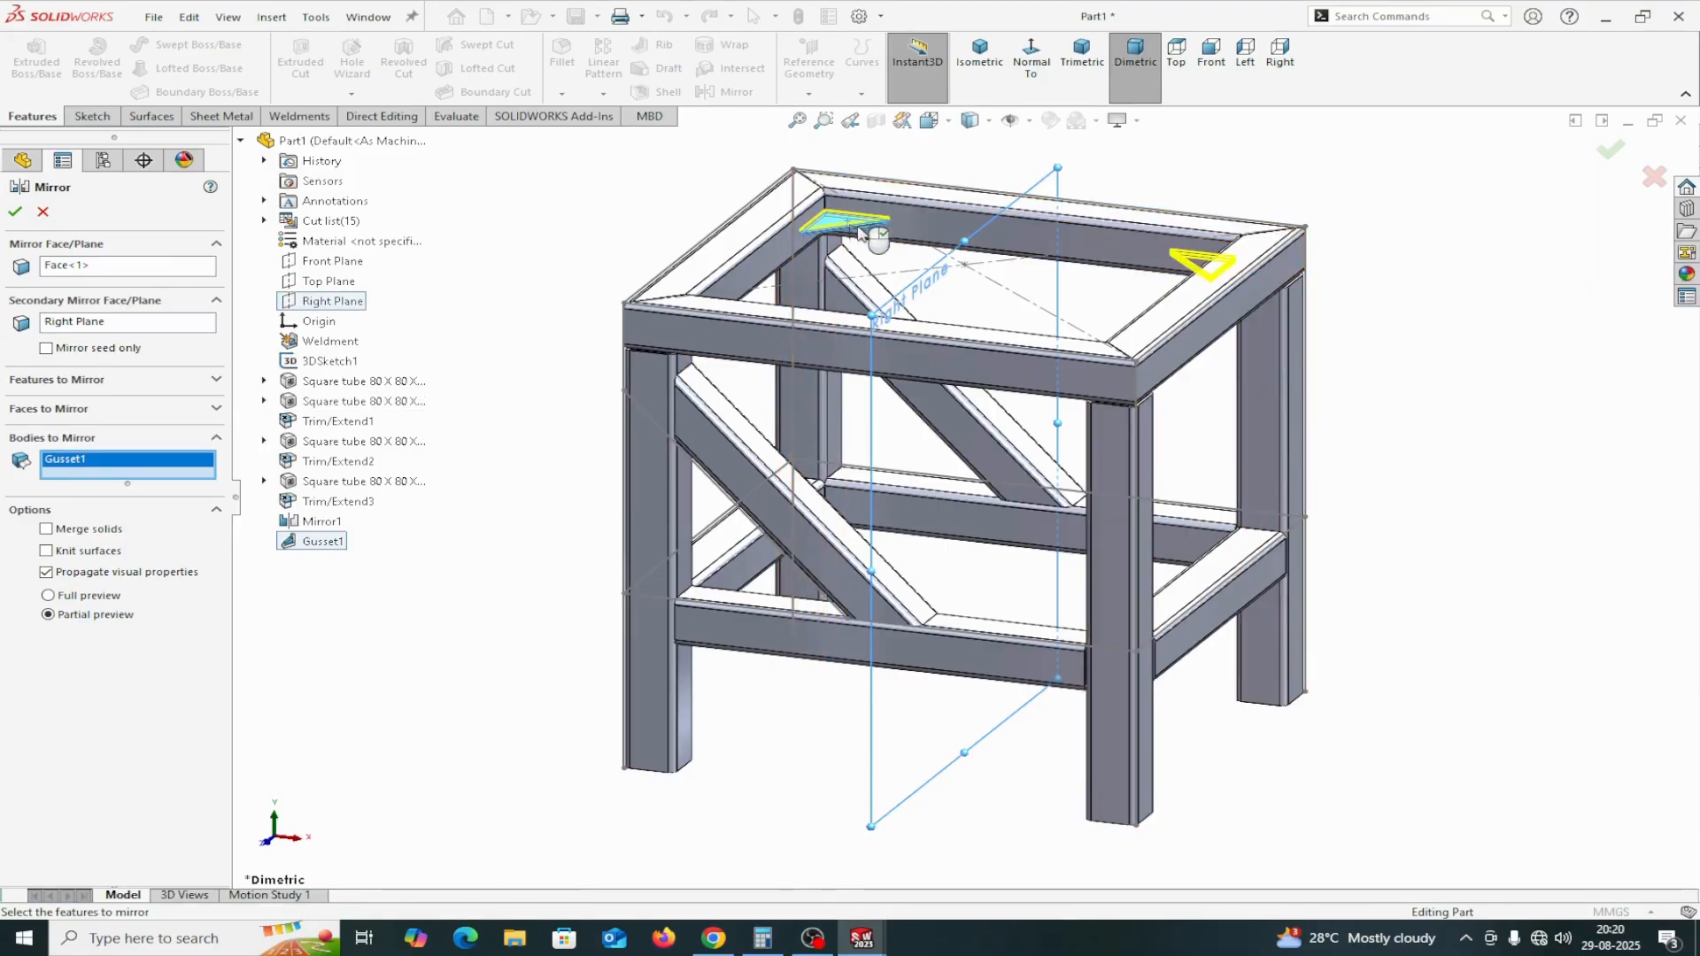
{"action": "left_click", "coordinate": [15, 211]}
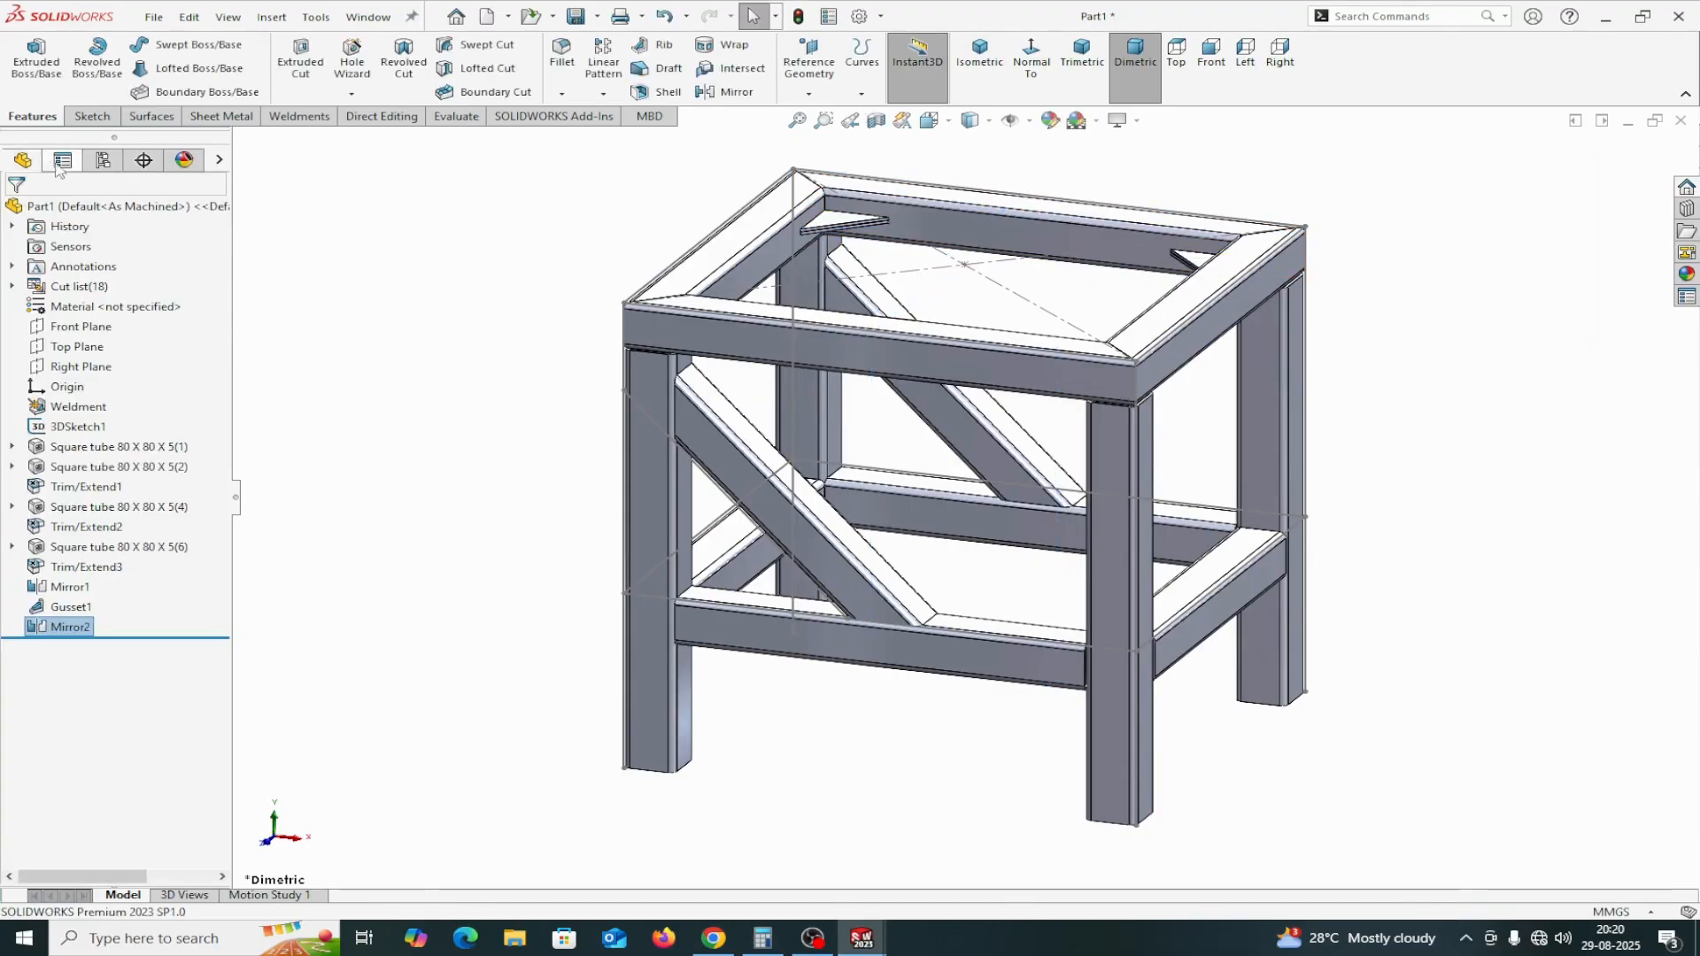
Mirror the back-left and back-right gusset bodies about the Front Plane to the front corners
{"action": "left_click", "coordinate": [735, 93]}
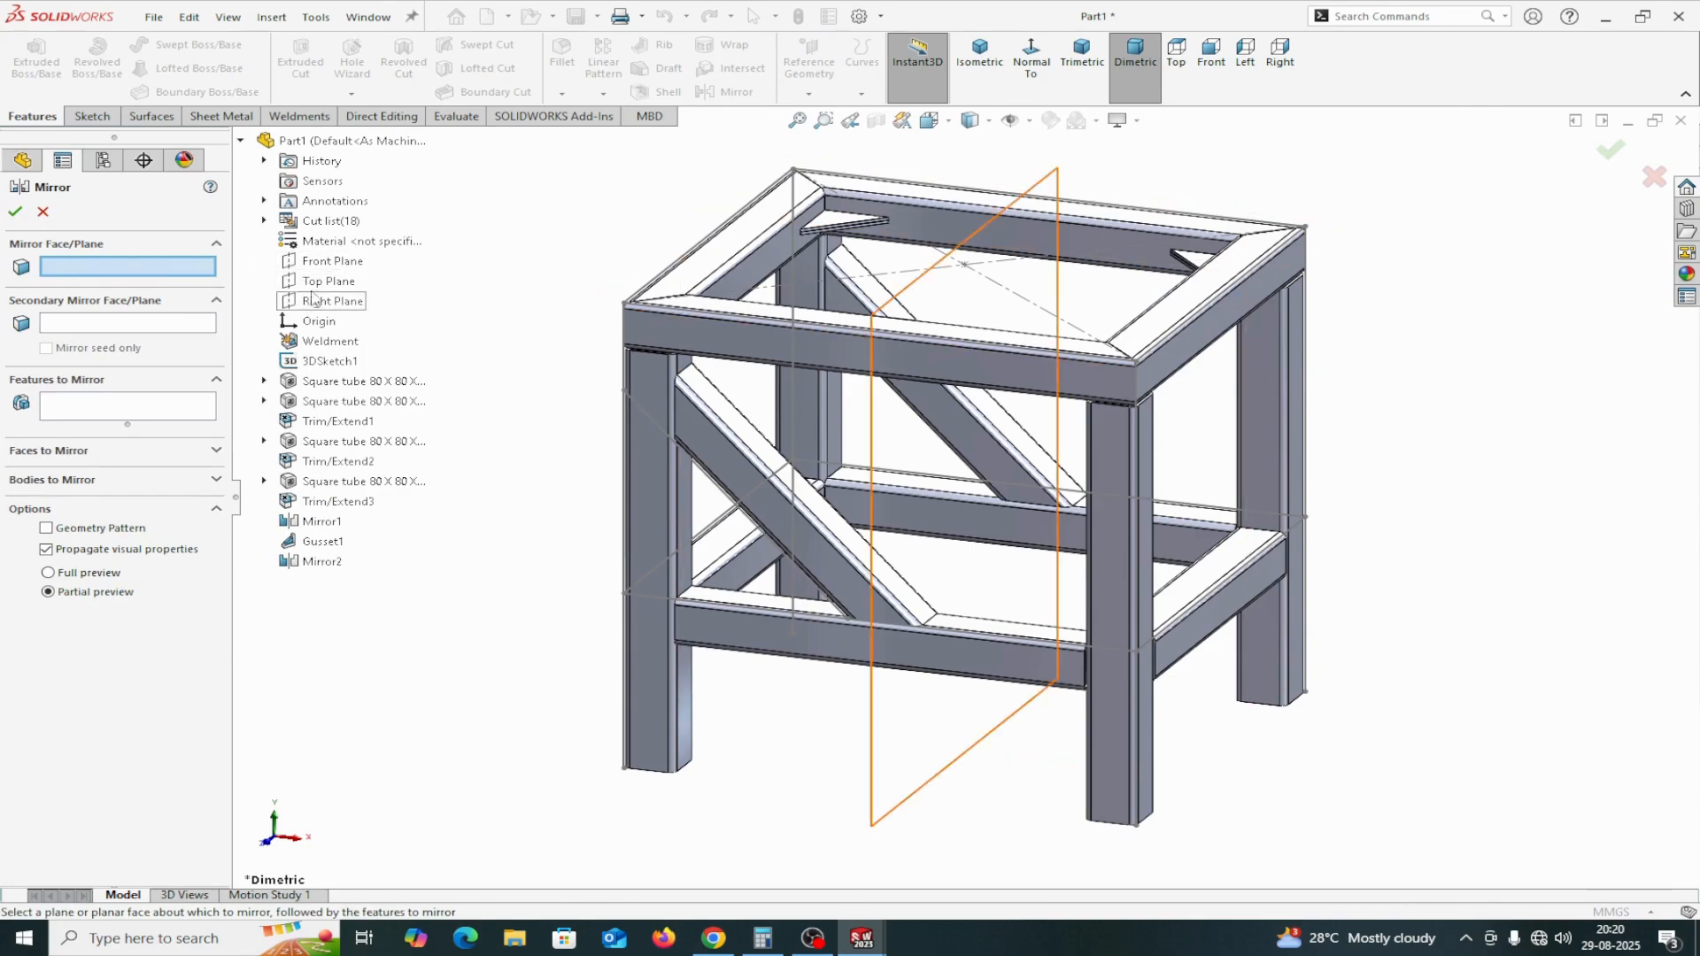
{"action": "left_click", "coordinate": [321, 264]}
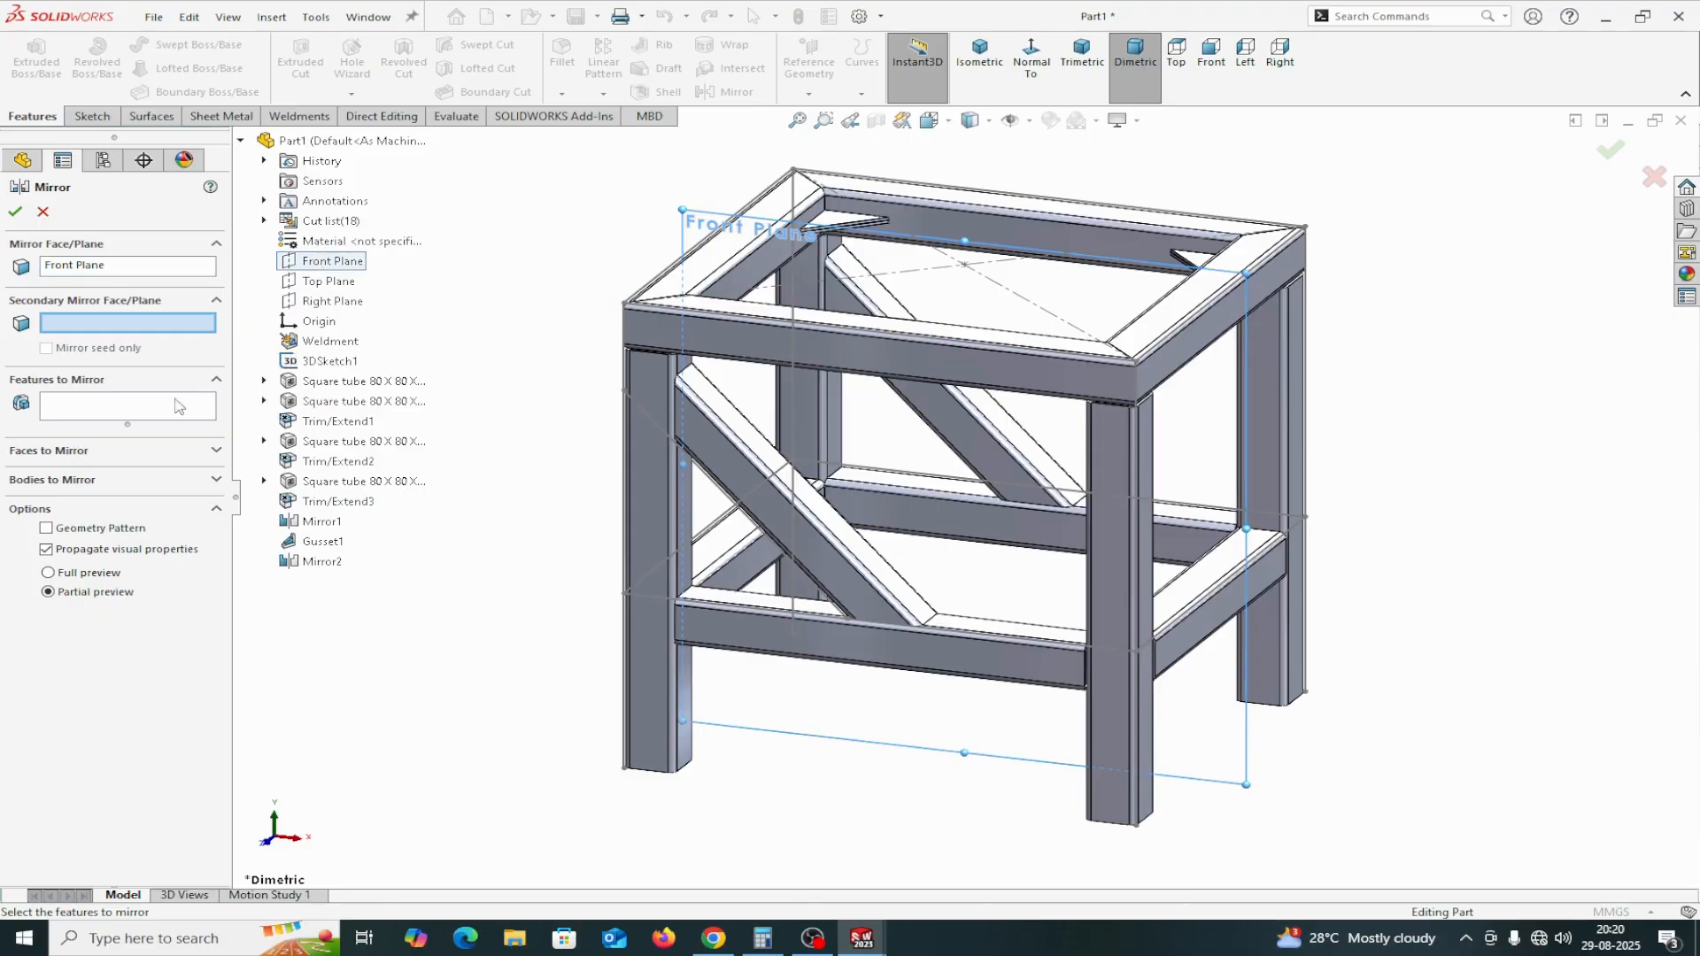
{"action": "left_click", "coordinate": [122, 486]}
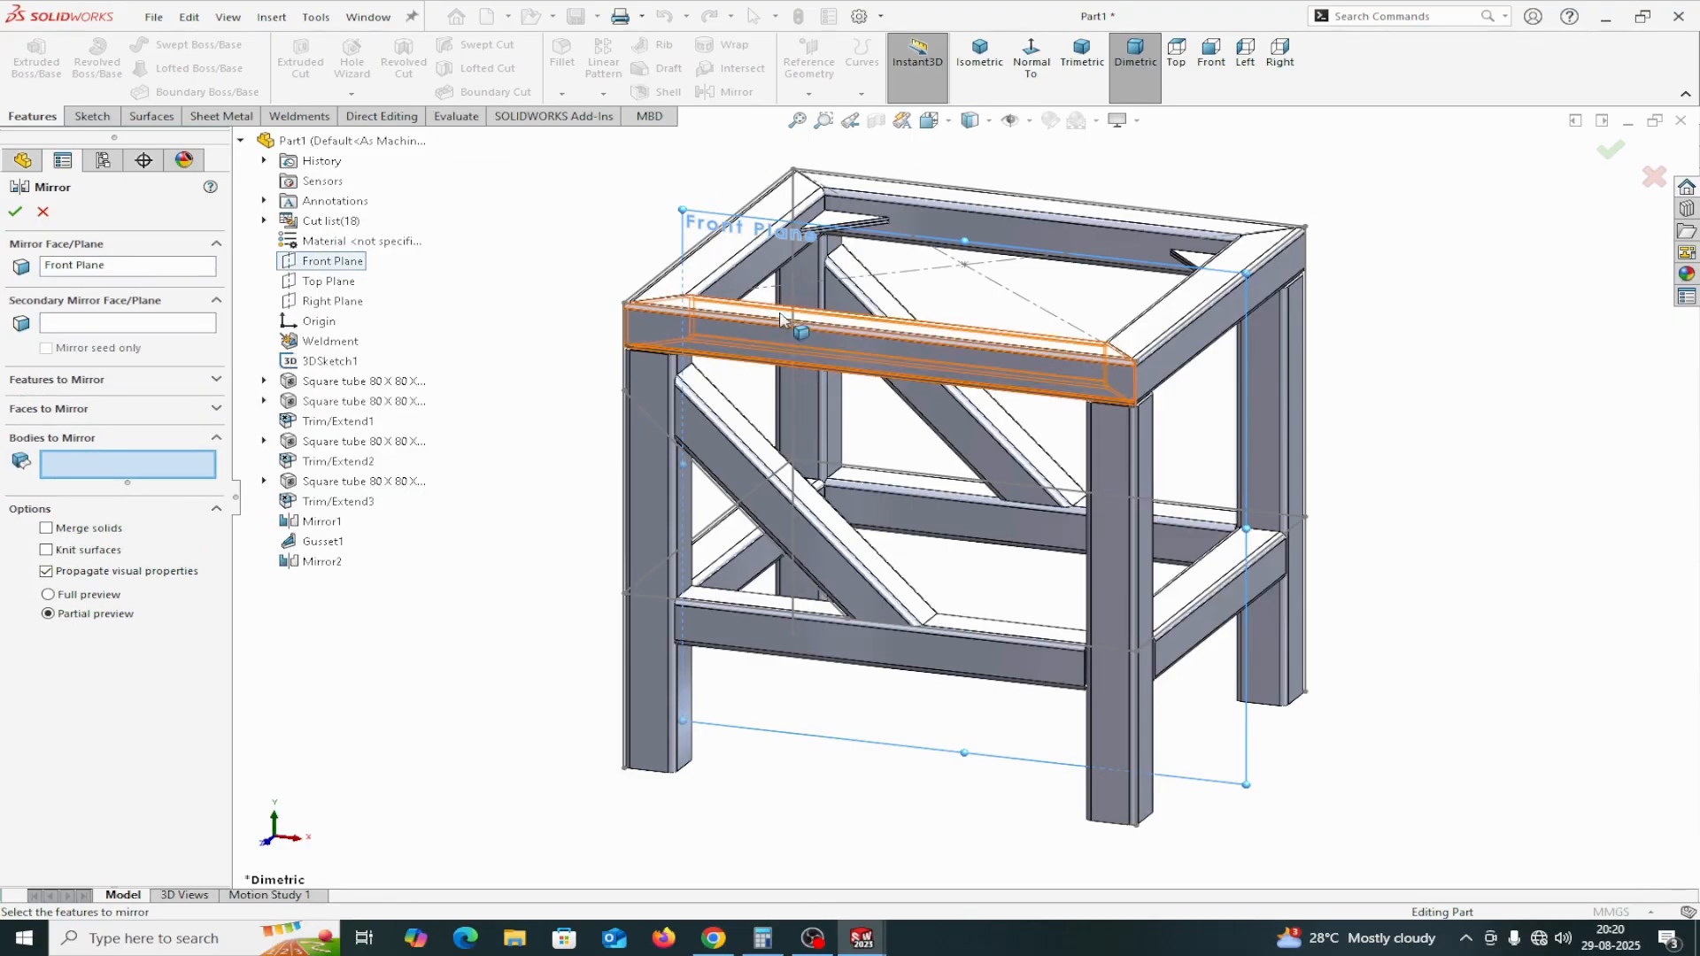
{"action": "left_click", "coordinate": [725, 310]}
{"action": "left_click", "coordinate": [1191, 259]}
{"action": "left_click", "coordinate": [16, 211]}
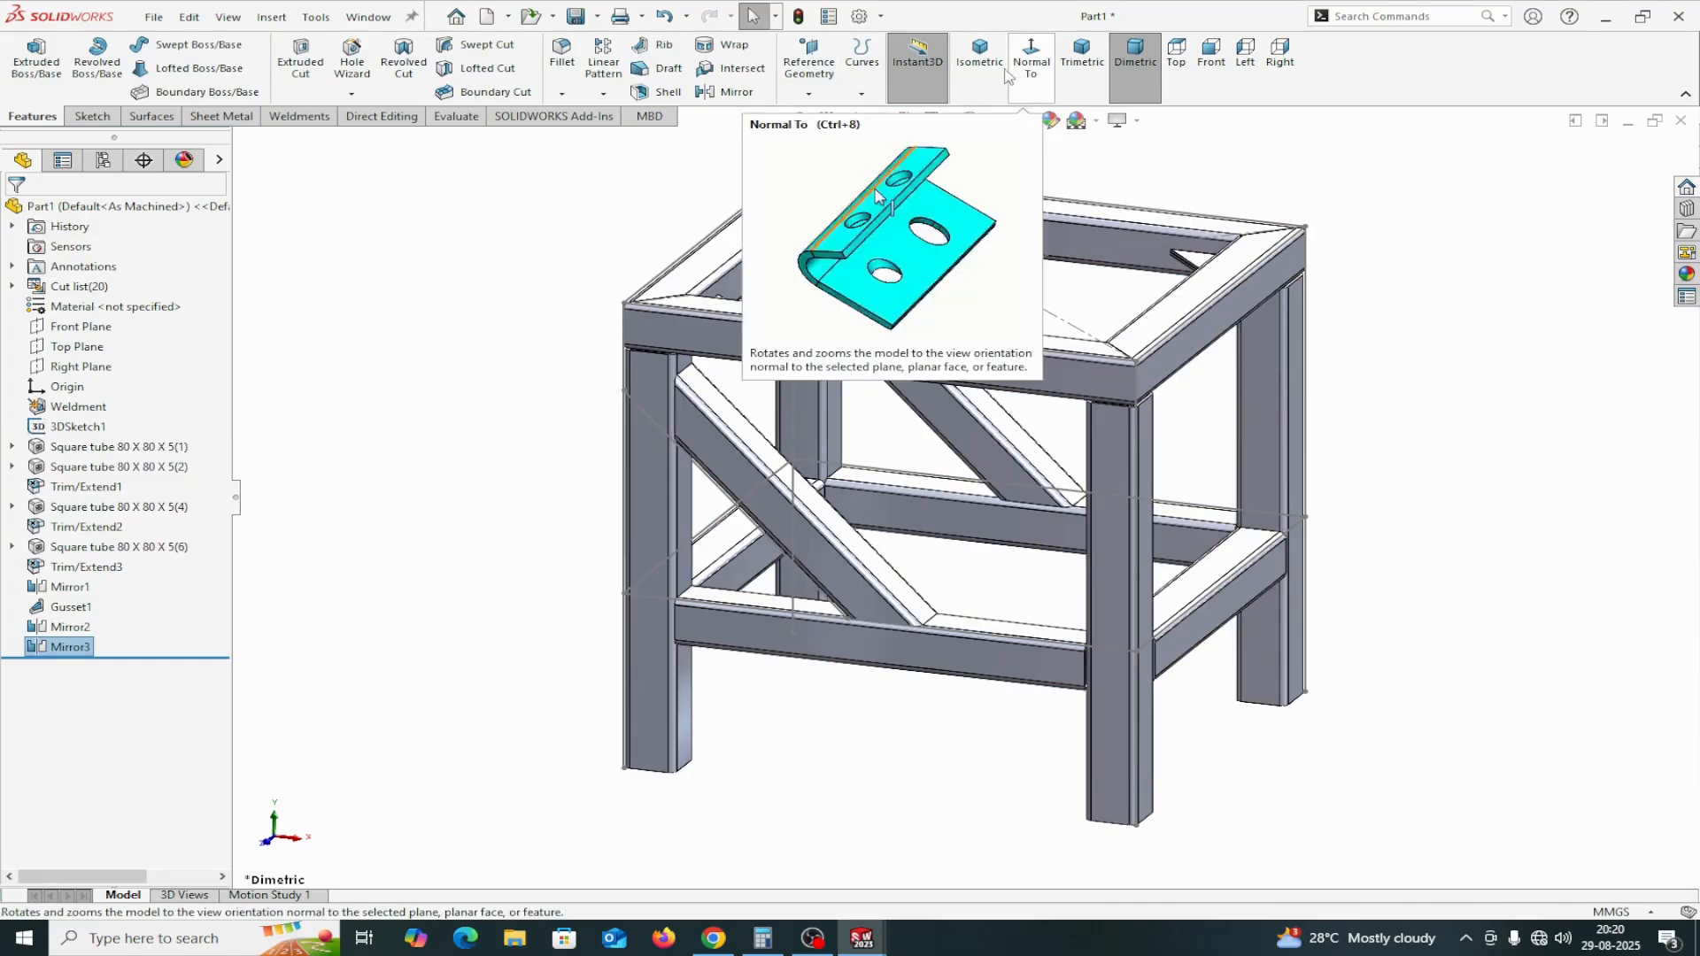
Examine the open lower end of a leg tube from below
{"action": "left_click", "coordinate": [979, 54]}
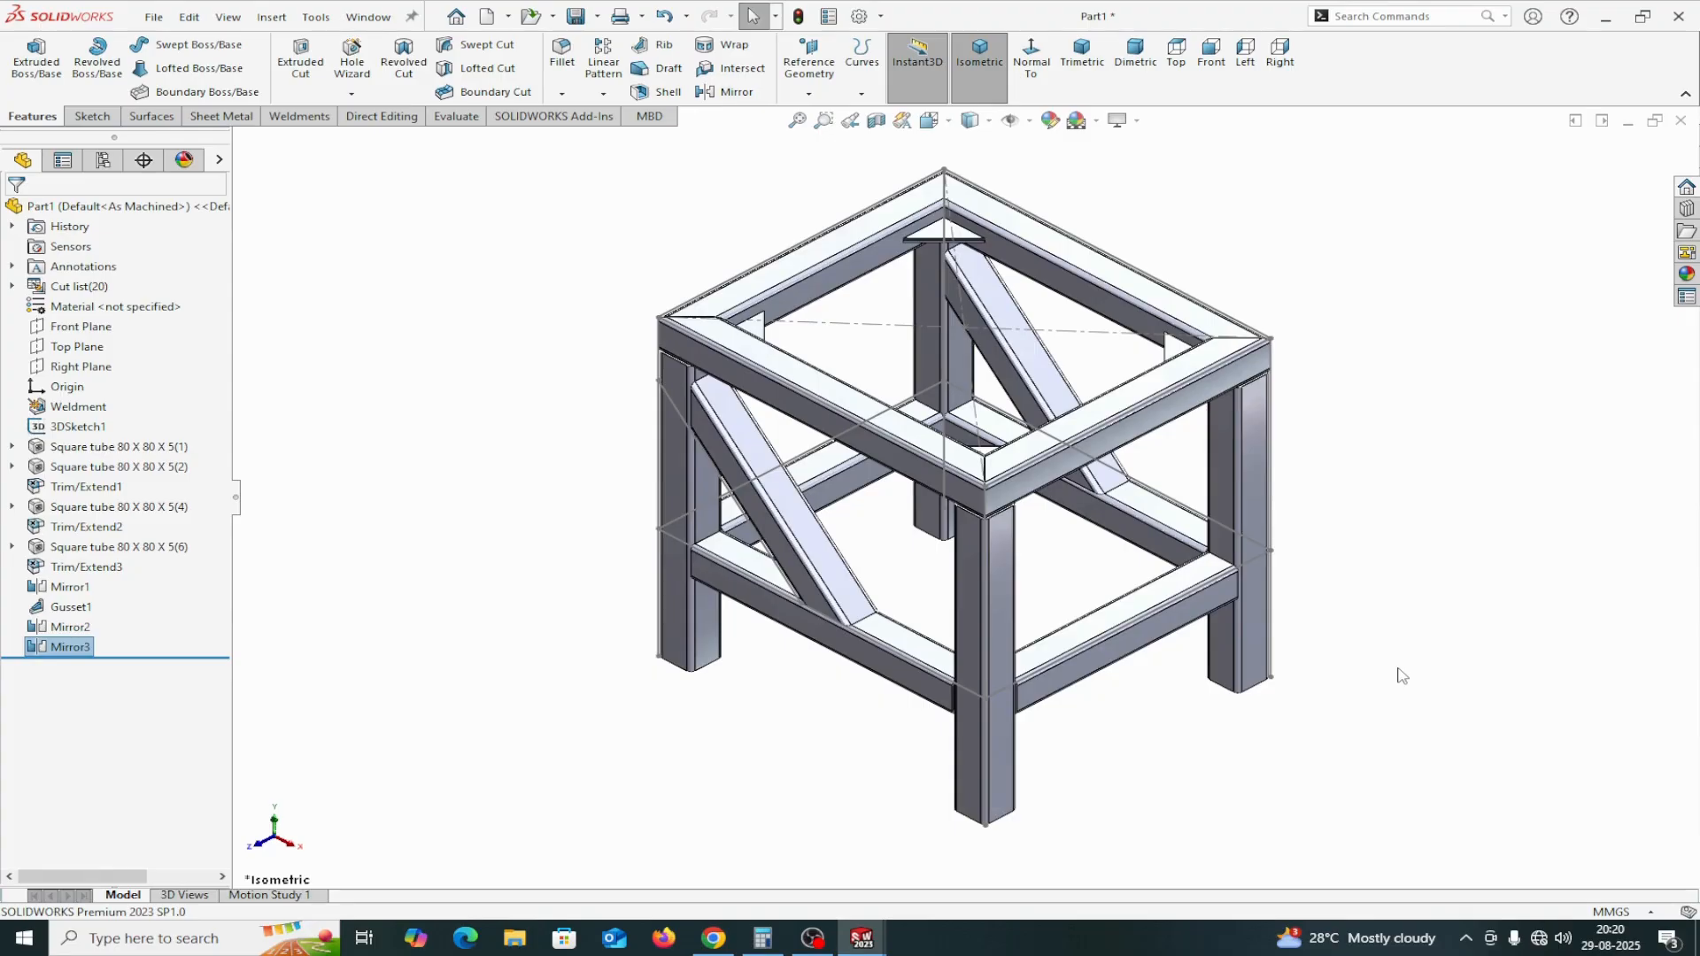
{"action": "scroll", "coordinate": [1328, 737], "scroll_direction": "down", "scroll_amount": 2}
{"action": "middle_click_drag", "start_coordinate": [1327, 739], "coordinate": [1359, 304]}
{"action": "scroll", "coordinate": [1369, 317], "scroll_direction": "down", "scroll_amount": 2}
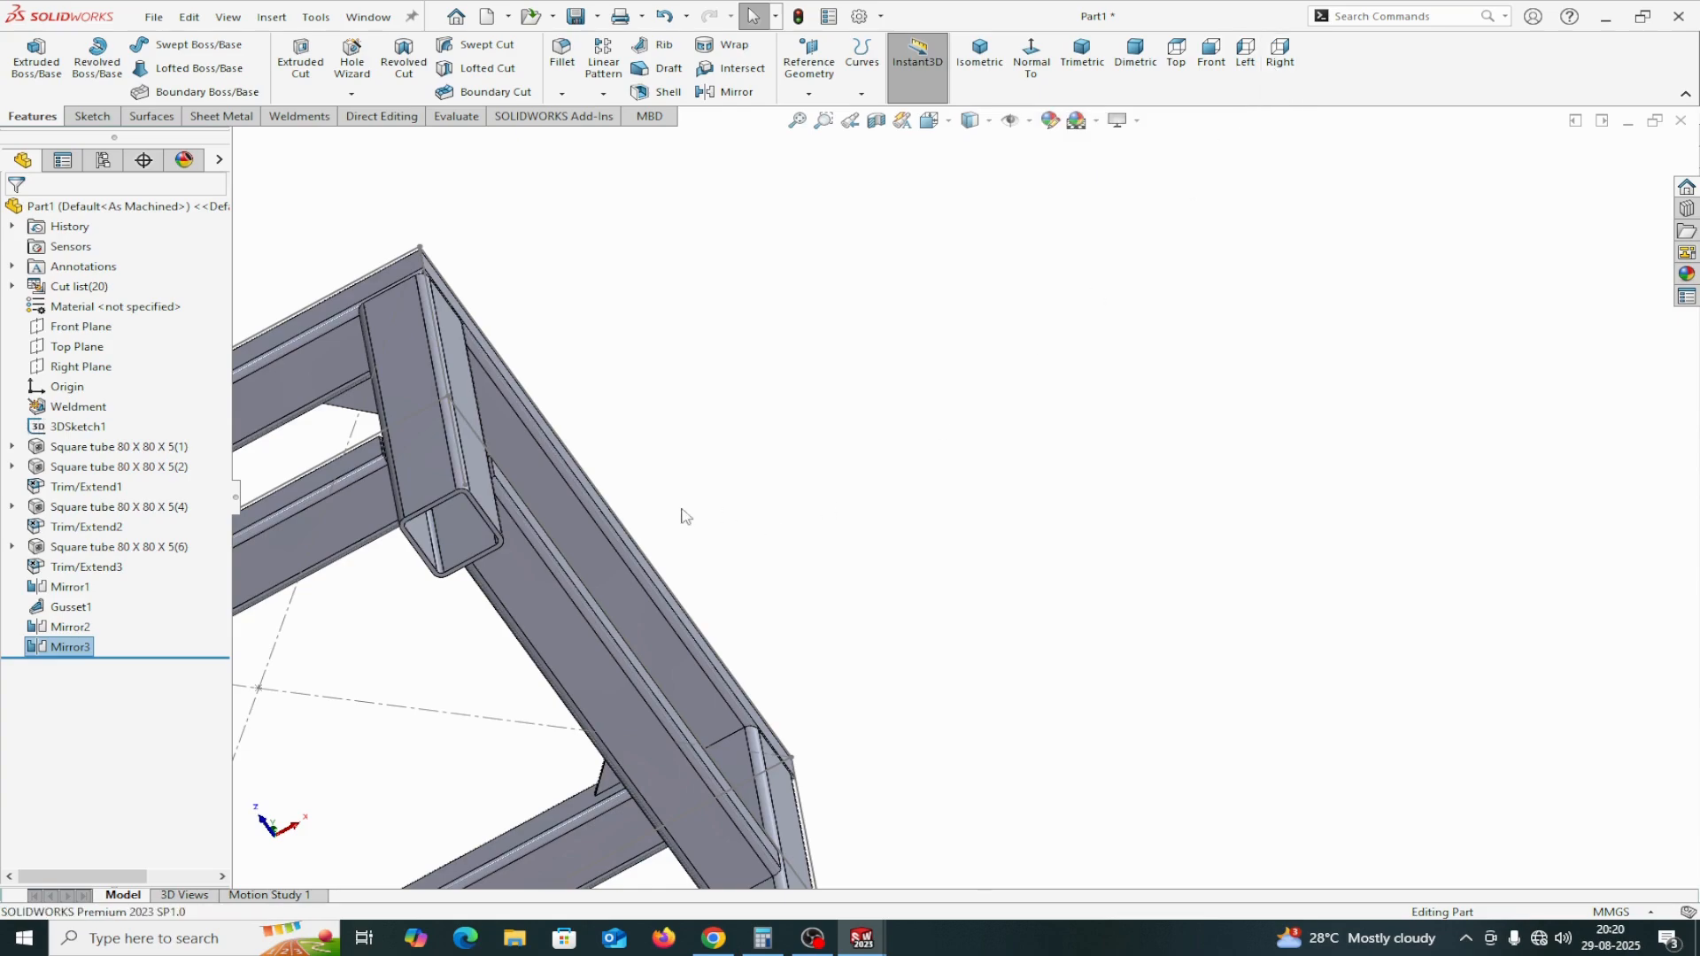
{"action": "scroll", "coordinate": [683, 516], "scroll_direction": "down", "scroll_amount": 6}
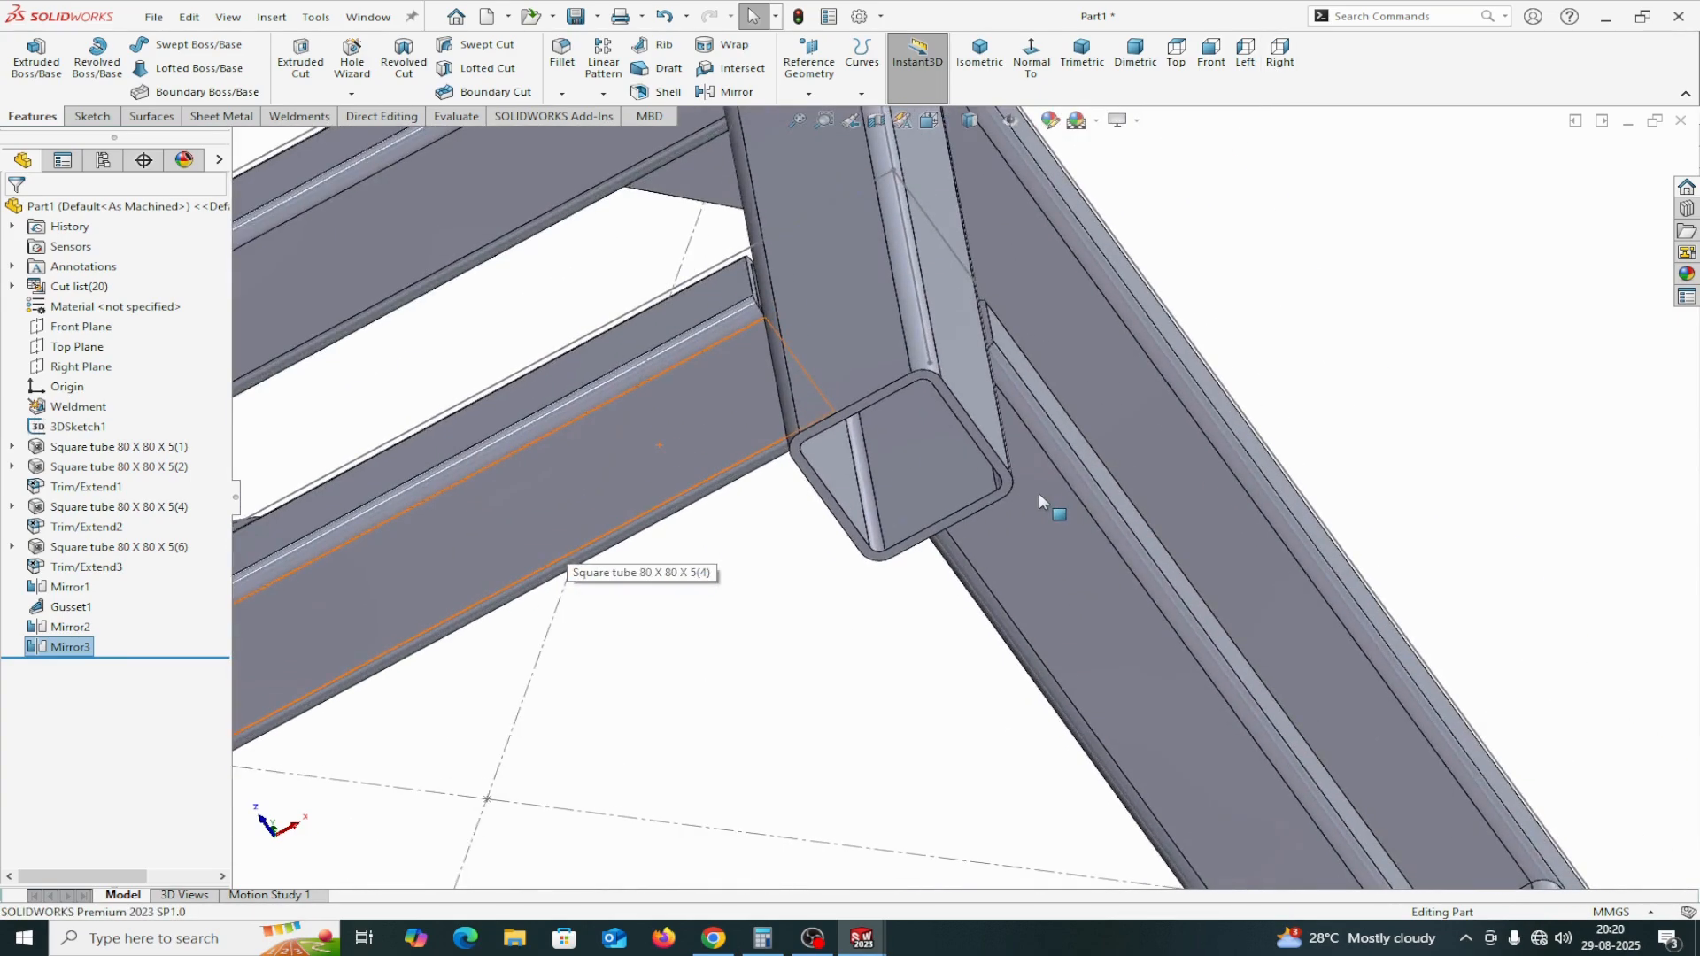
{"action": "scroll", "coordinate": [1037, 492], "scroll_direction": "up", "scroll_amount": 2}
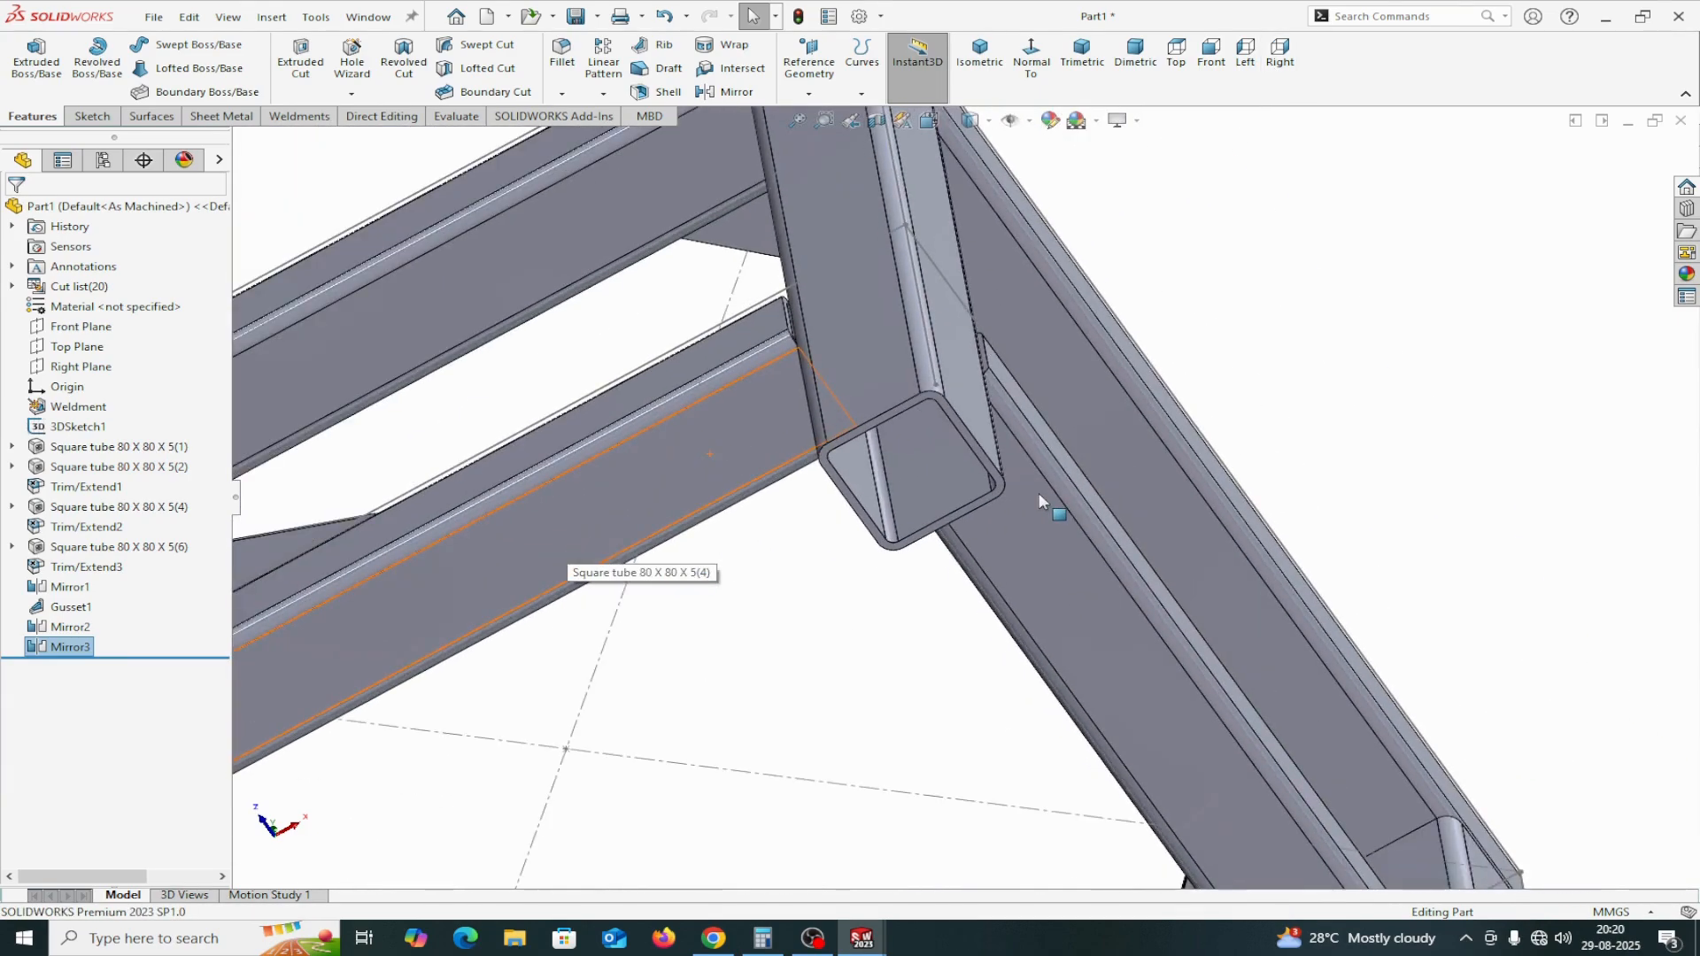
{"action": "left_click", "coordinate": [975, 448]}
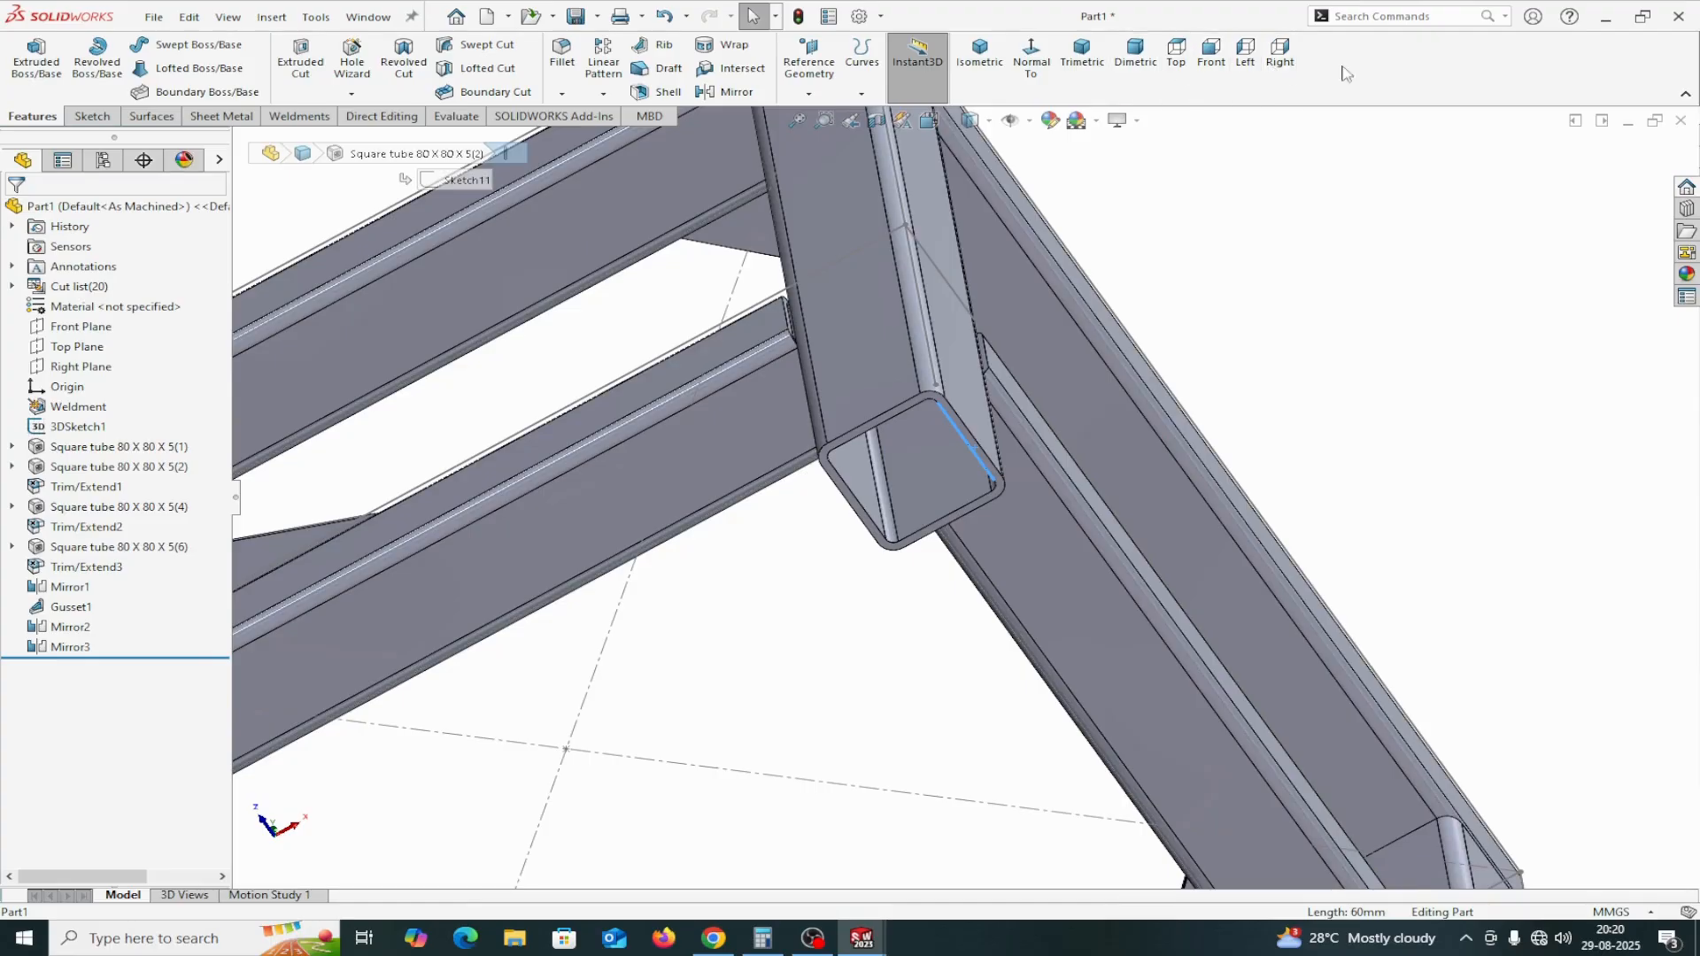
Customize the Features commands by adding the Bottom view command from Standard Views after the Right view command
{"action": "right_click", "coordinate": [1389, 74]}
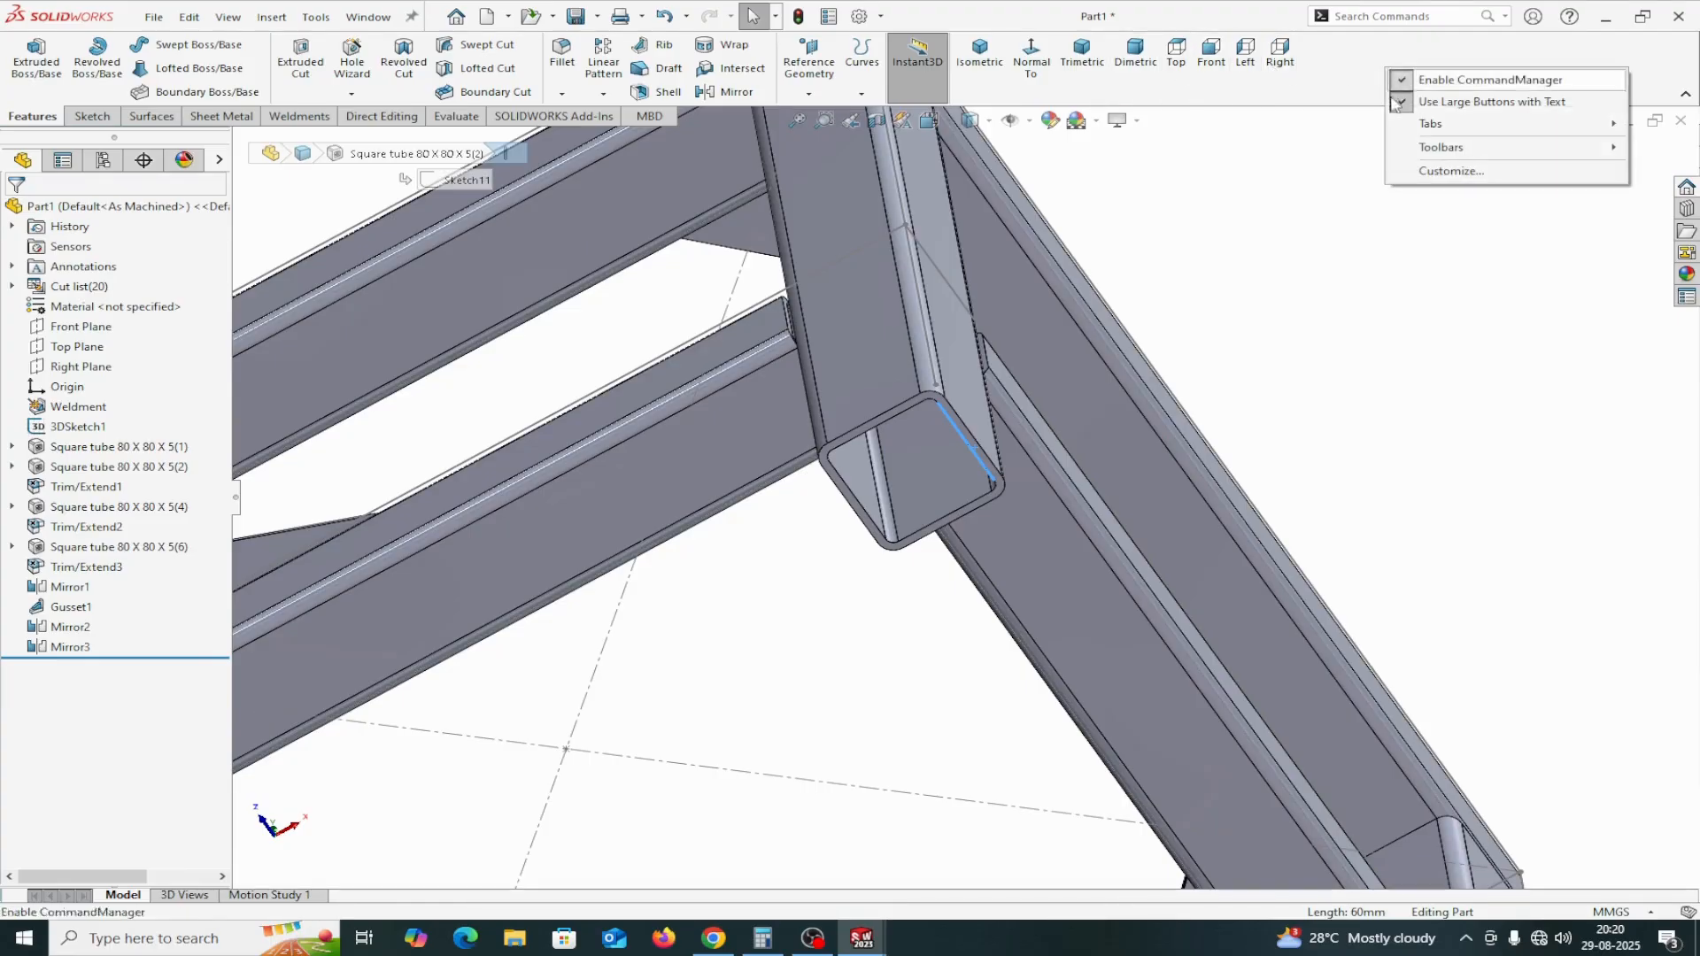
{"action": "left_click", "coordinate": [1435, 170]}
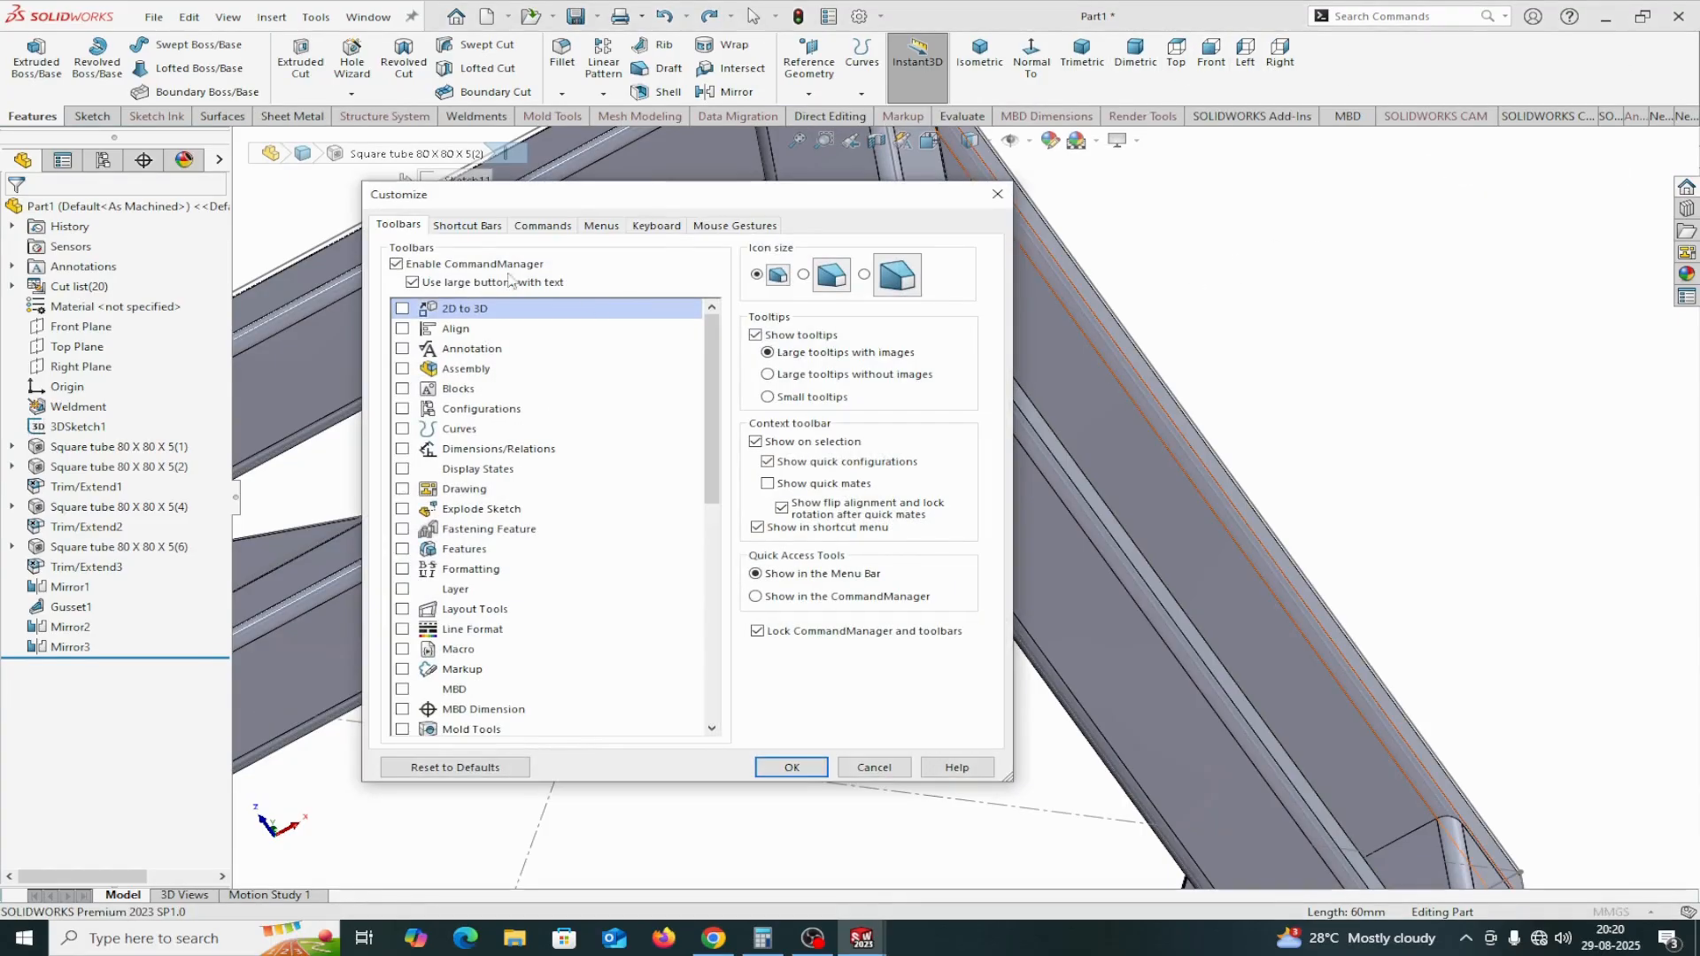
{"action": "left_click", "coordinate": [468, 225]}
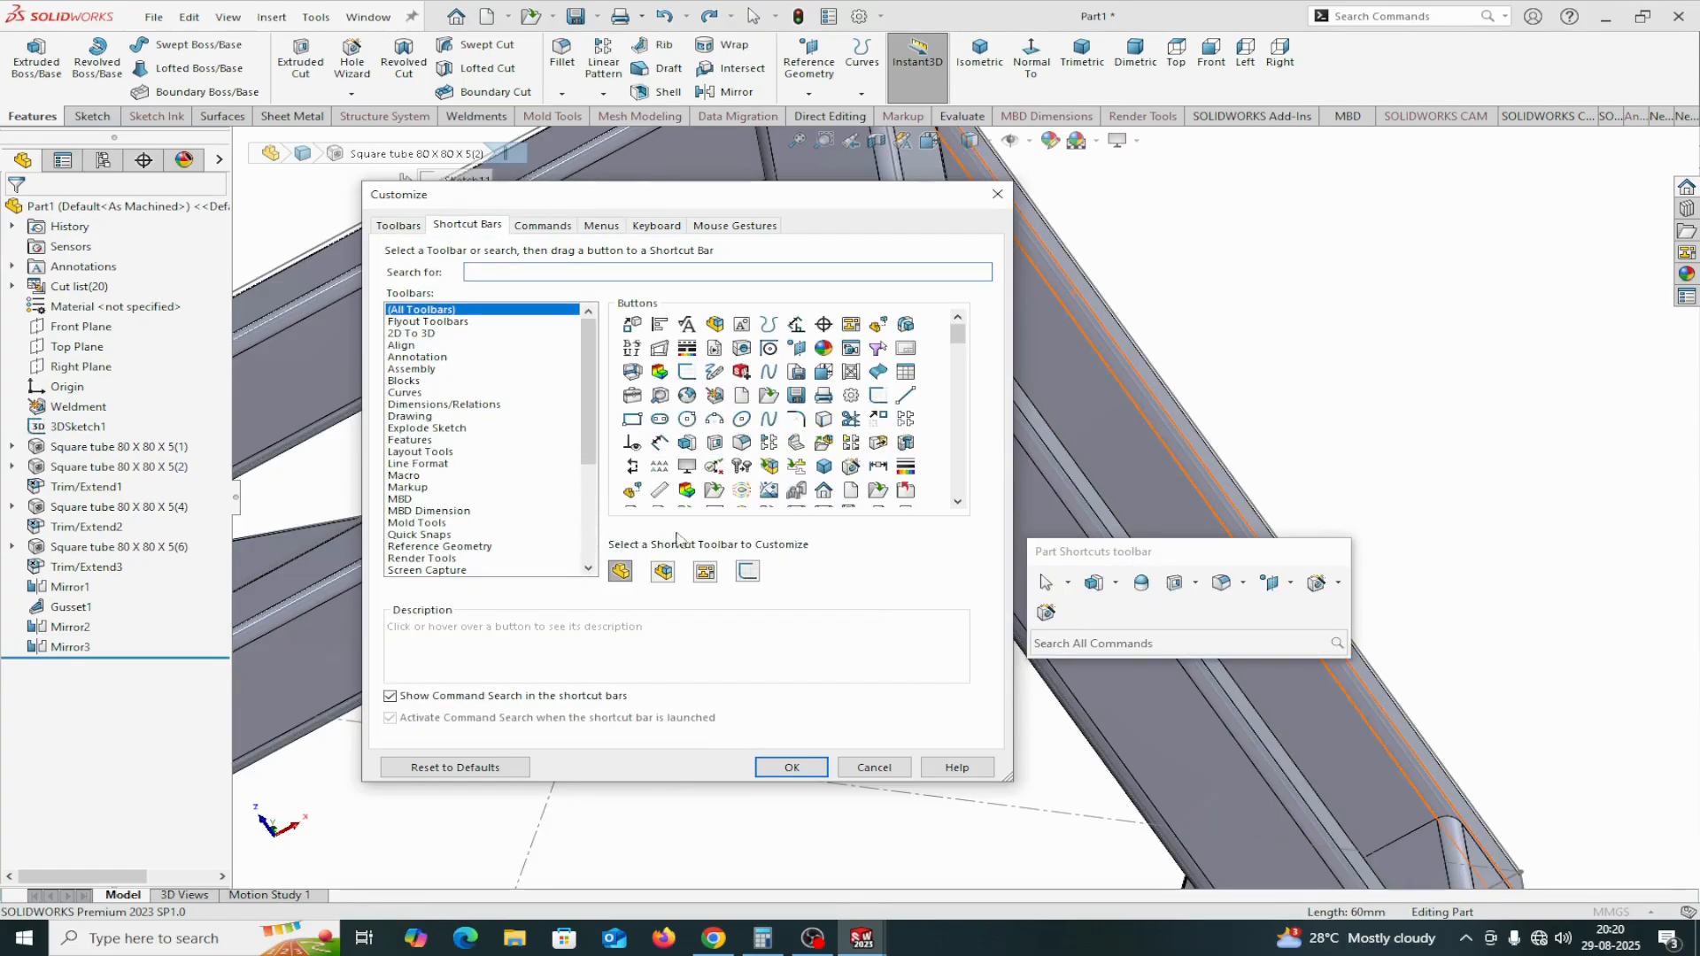
{"action": "scroll", "coordinate": [479, 544], "scroll_direction": "down", "scroll_amount": 5}
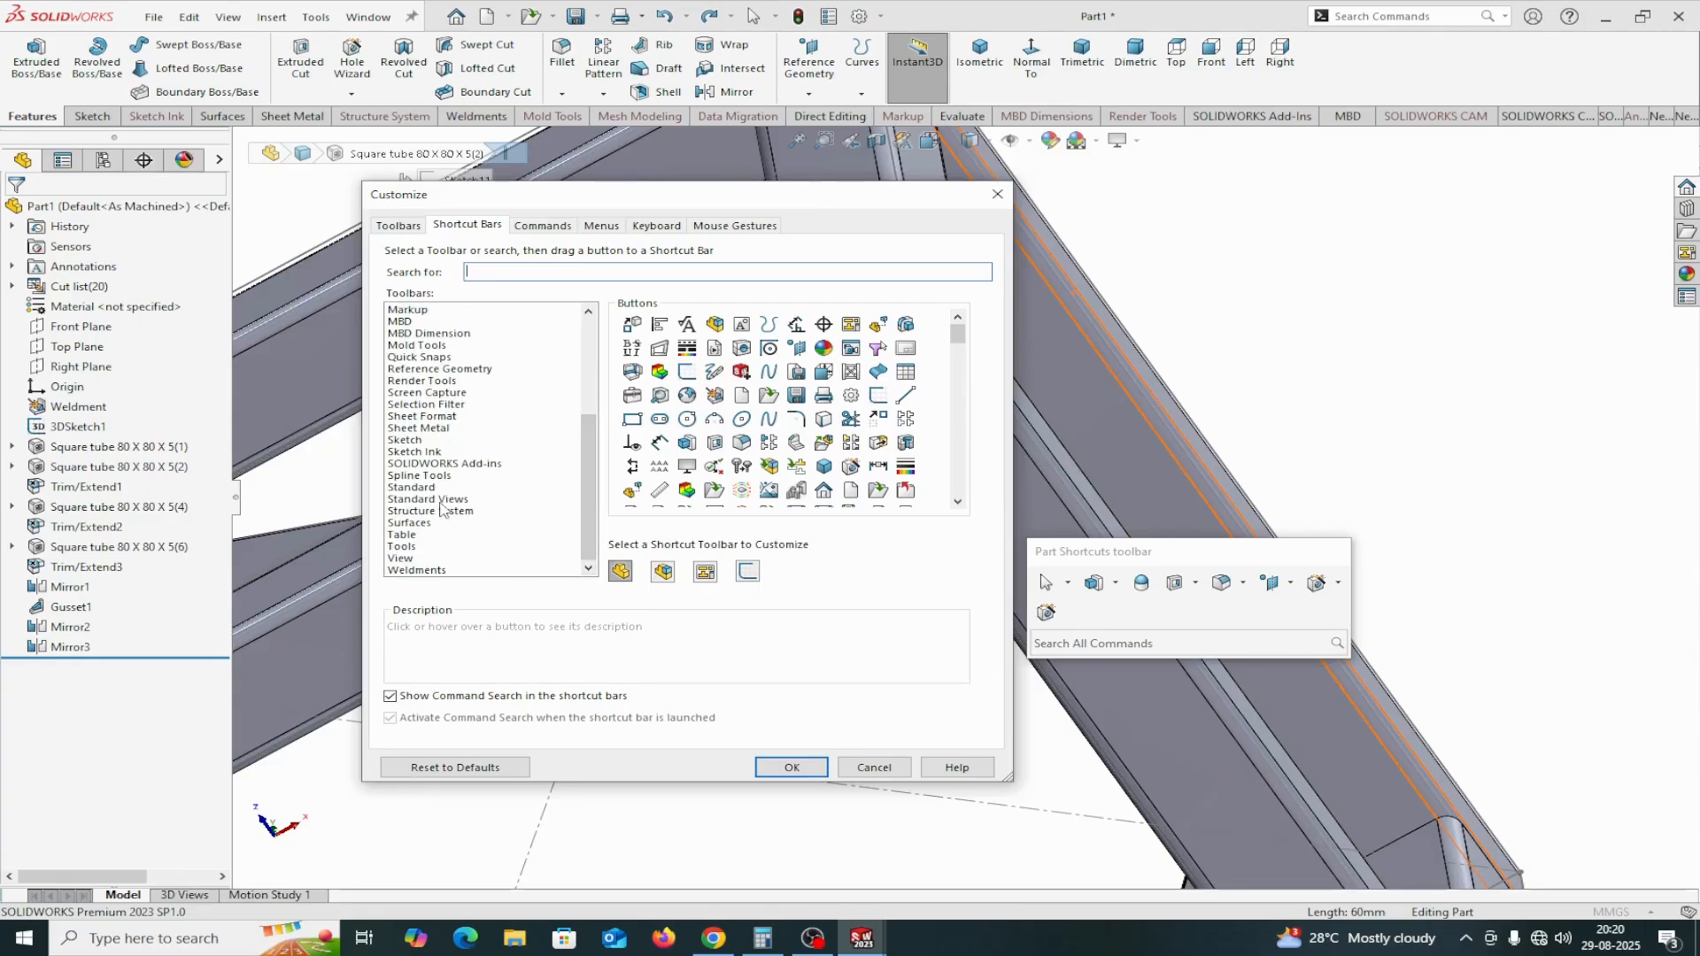
{"action": "left_click", "coordinate": [441, 501]}
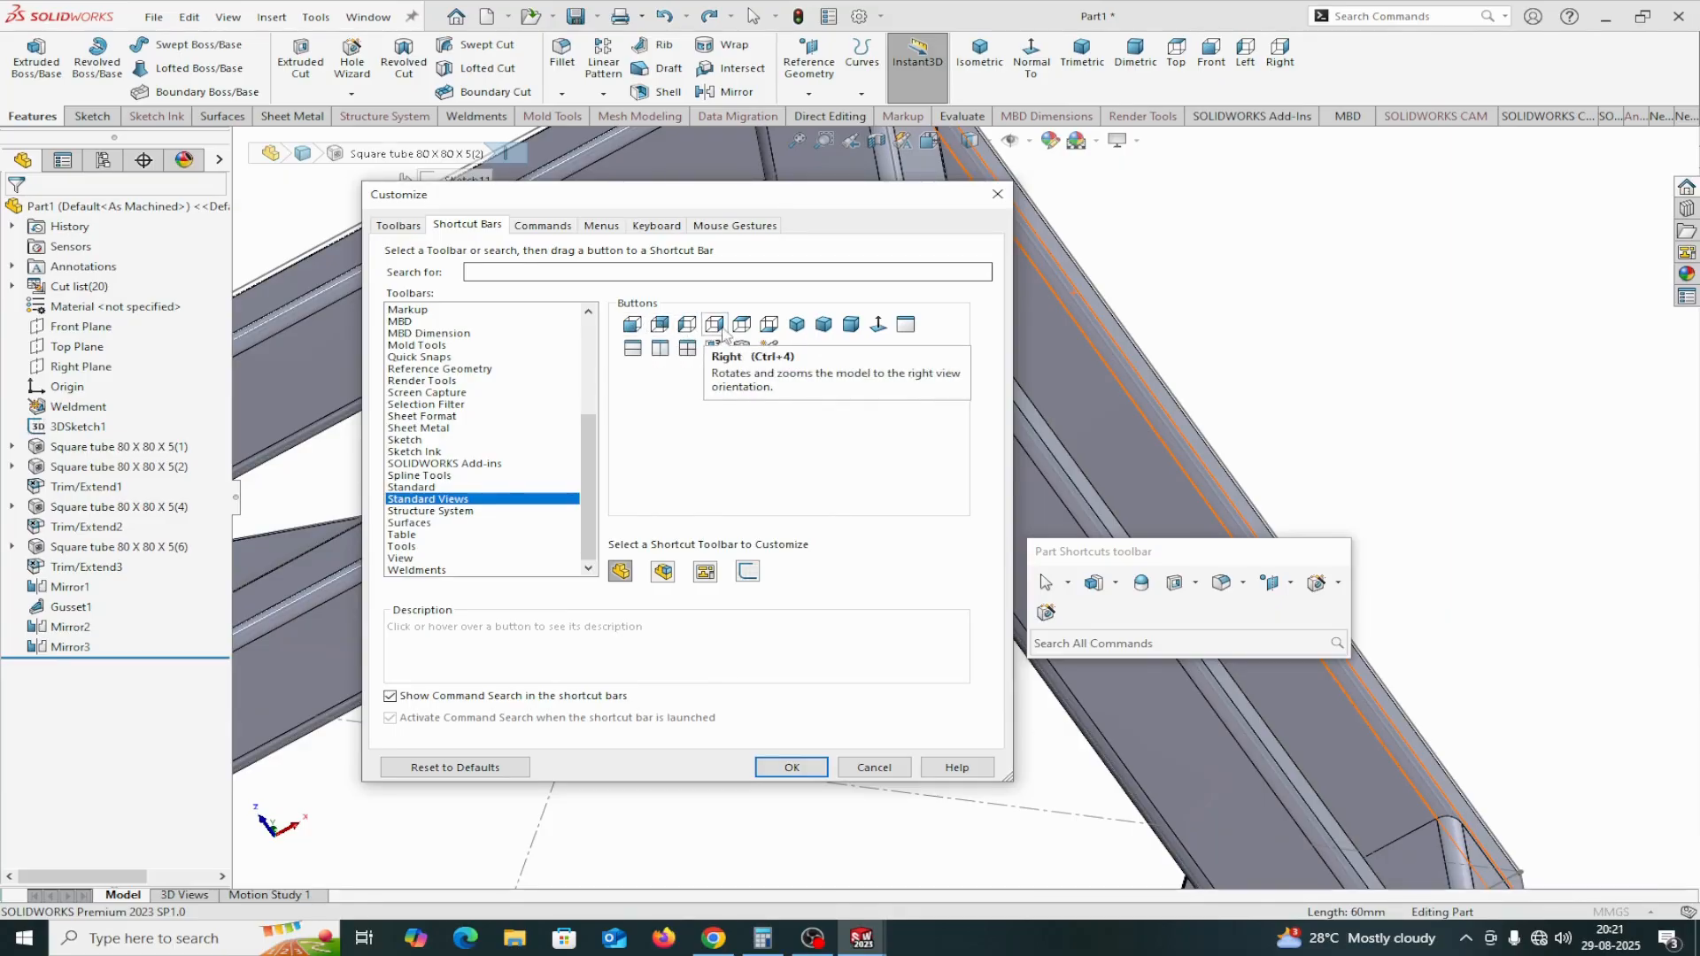
{"action": "left_click_drag", "start_coordinate": [767, 328], "coordinate": [1374, 89]}
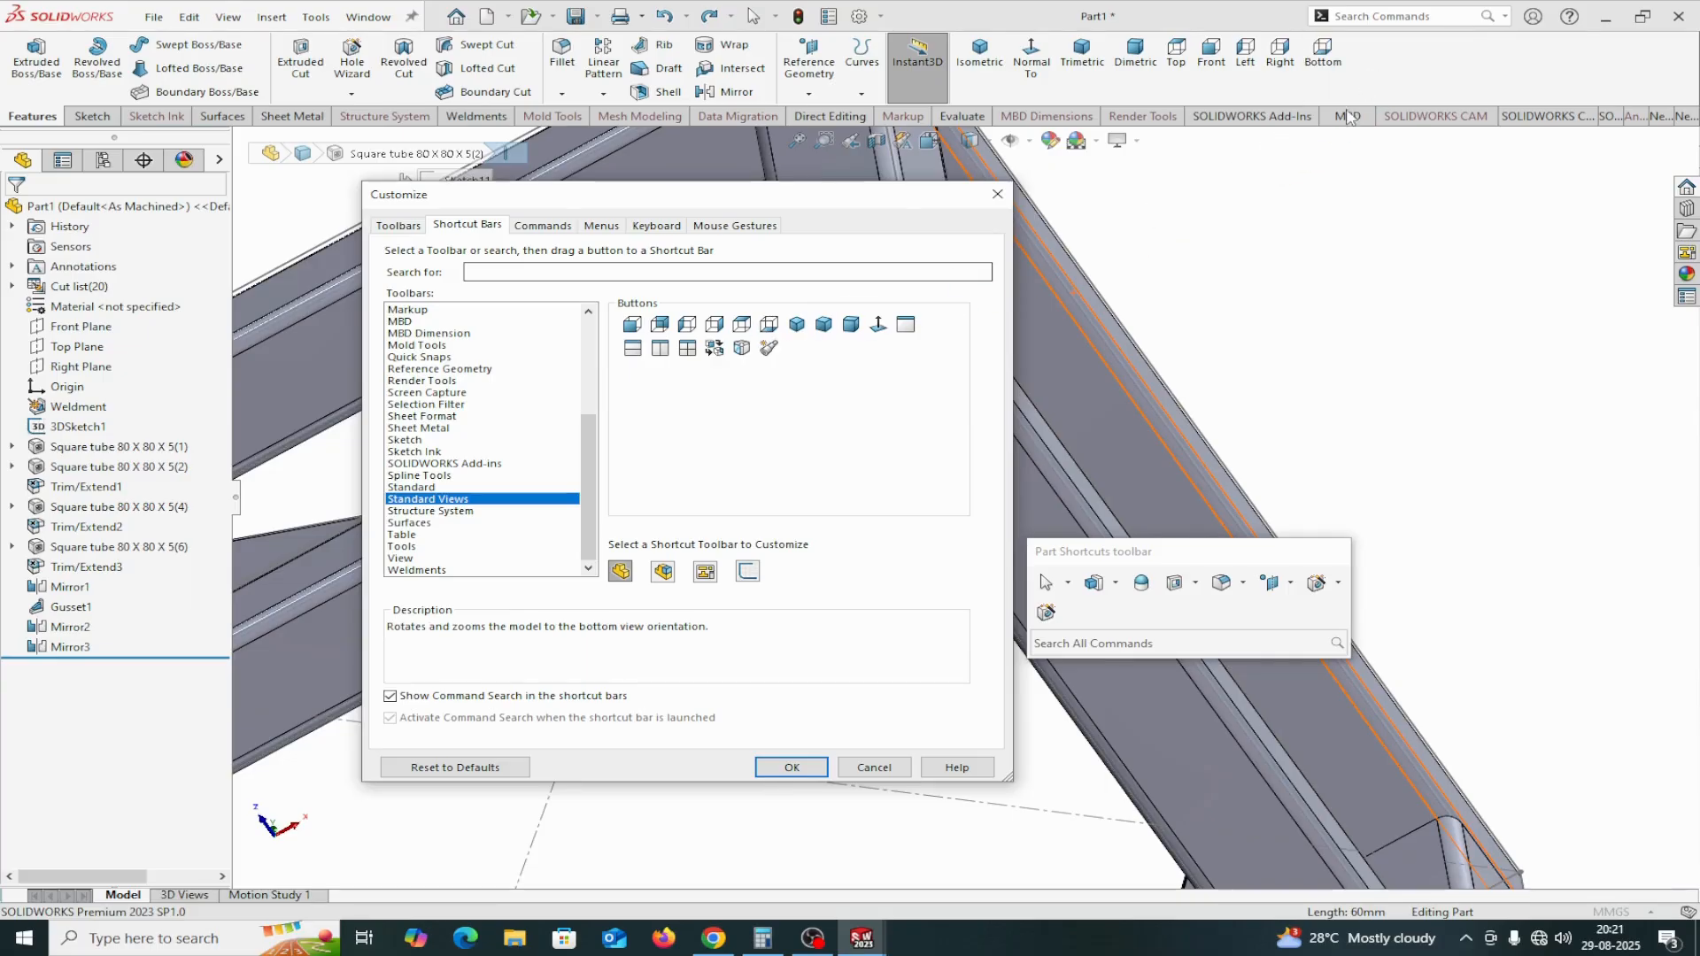
{"action": "left_click", "coordinate": [780, 767]}
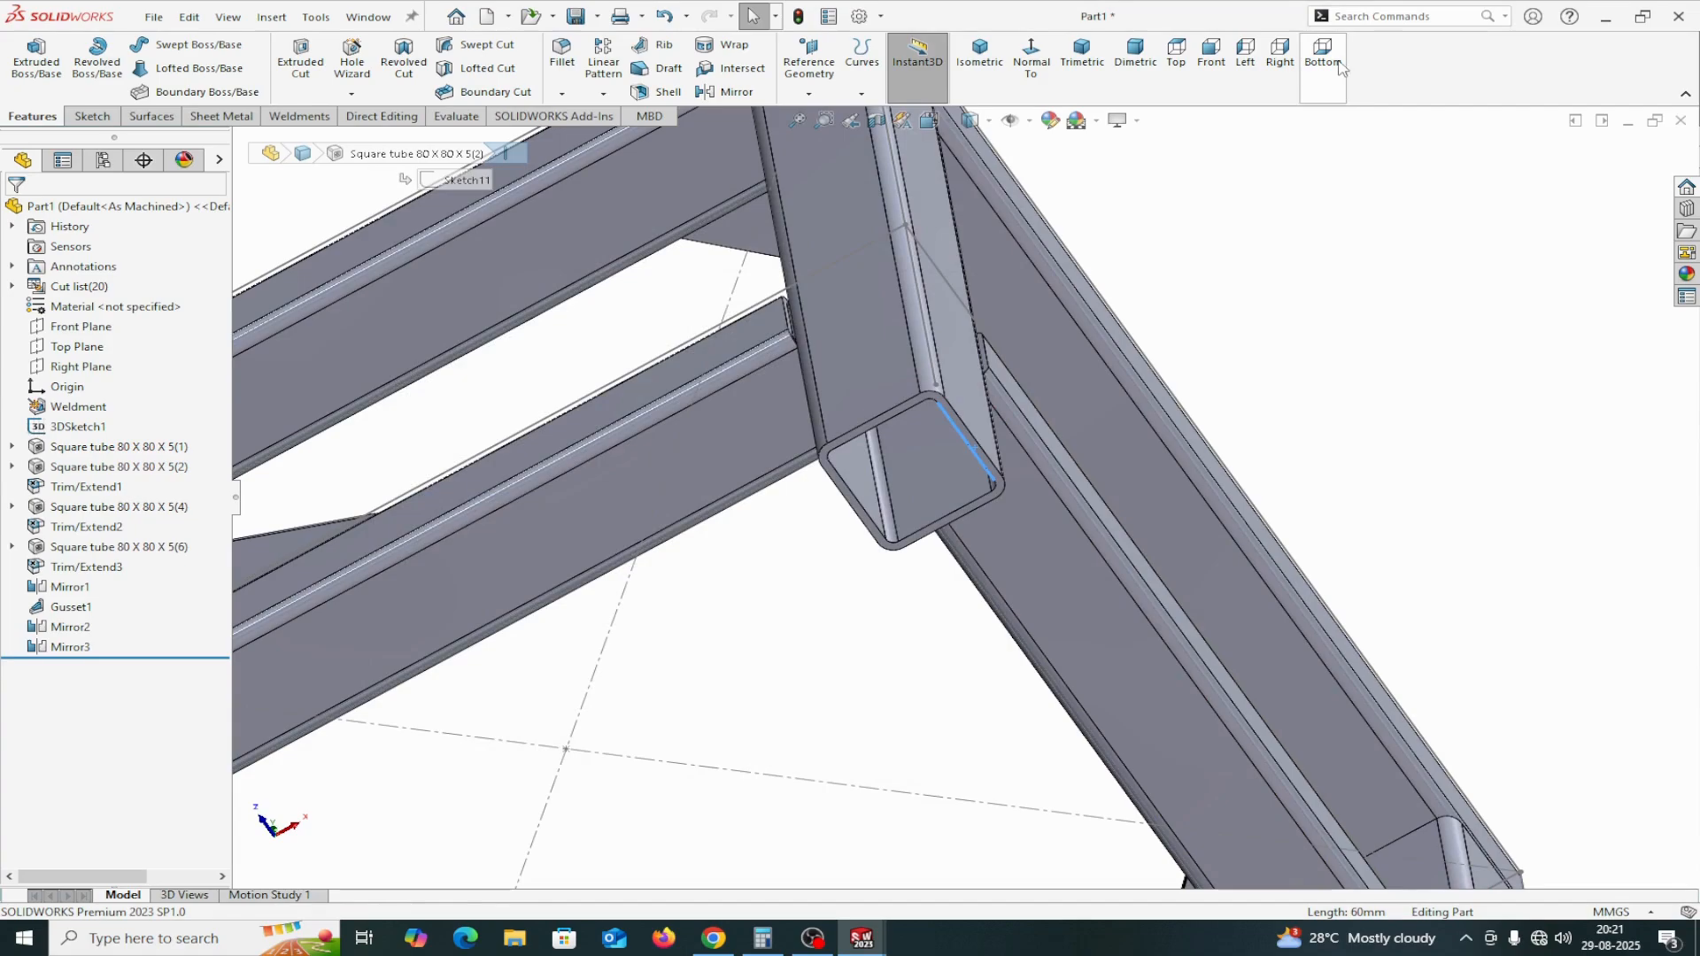
Start an outward end cap on the bottom face of the front-right leg and set its thickness to 20 mm
{"action": "left_click", "coordinate": [1339, 68]}
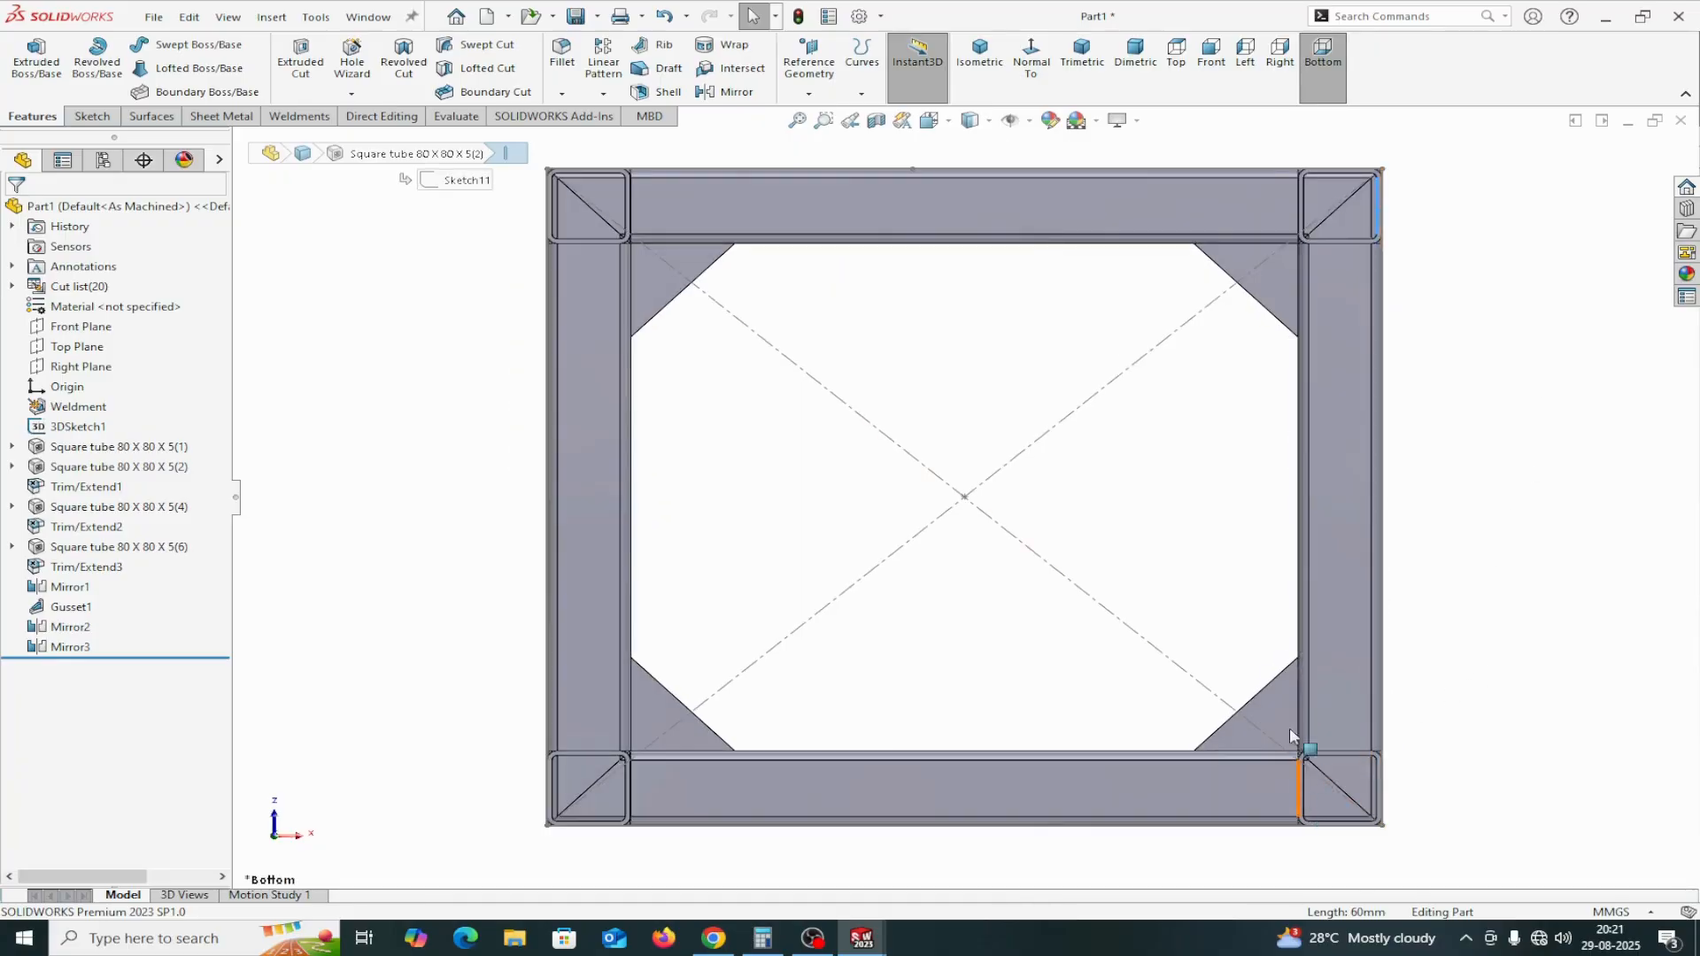
{"action": "left_click", "coordinate": [823, 120]}
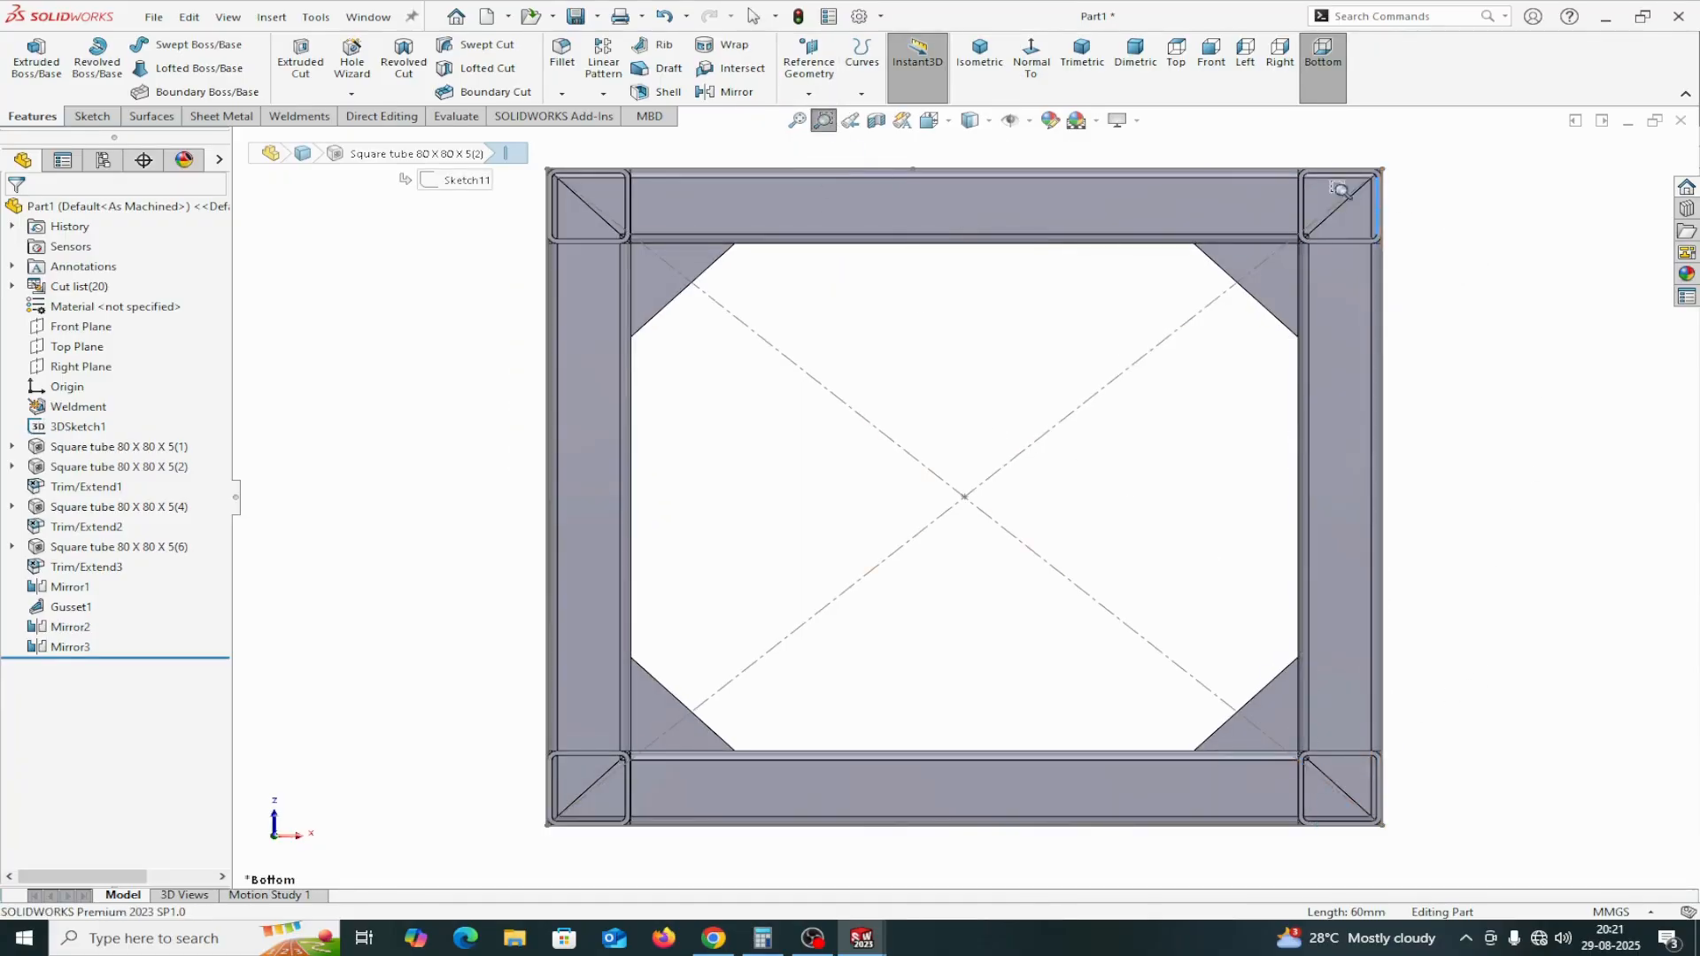
{"action": "left_click_drag", "start_coordinate": [1264, 144], "coordinate": [1452, 327]}
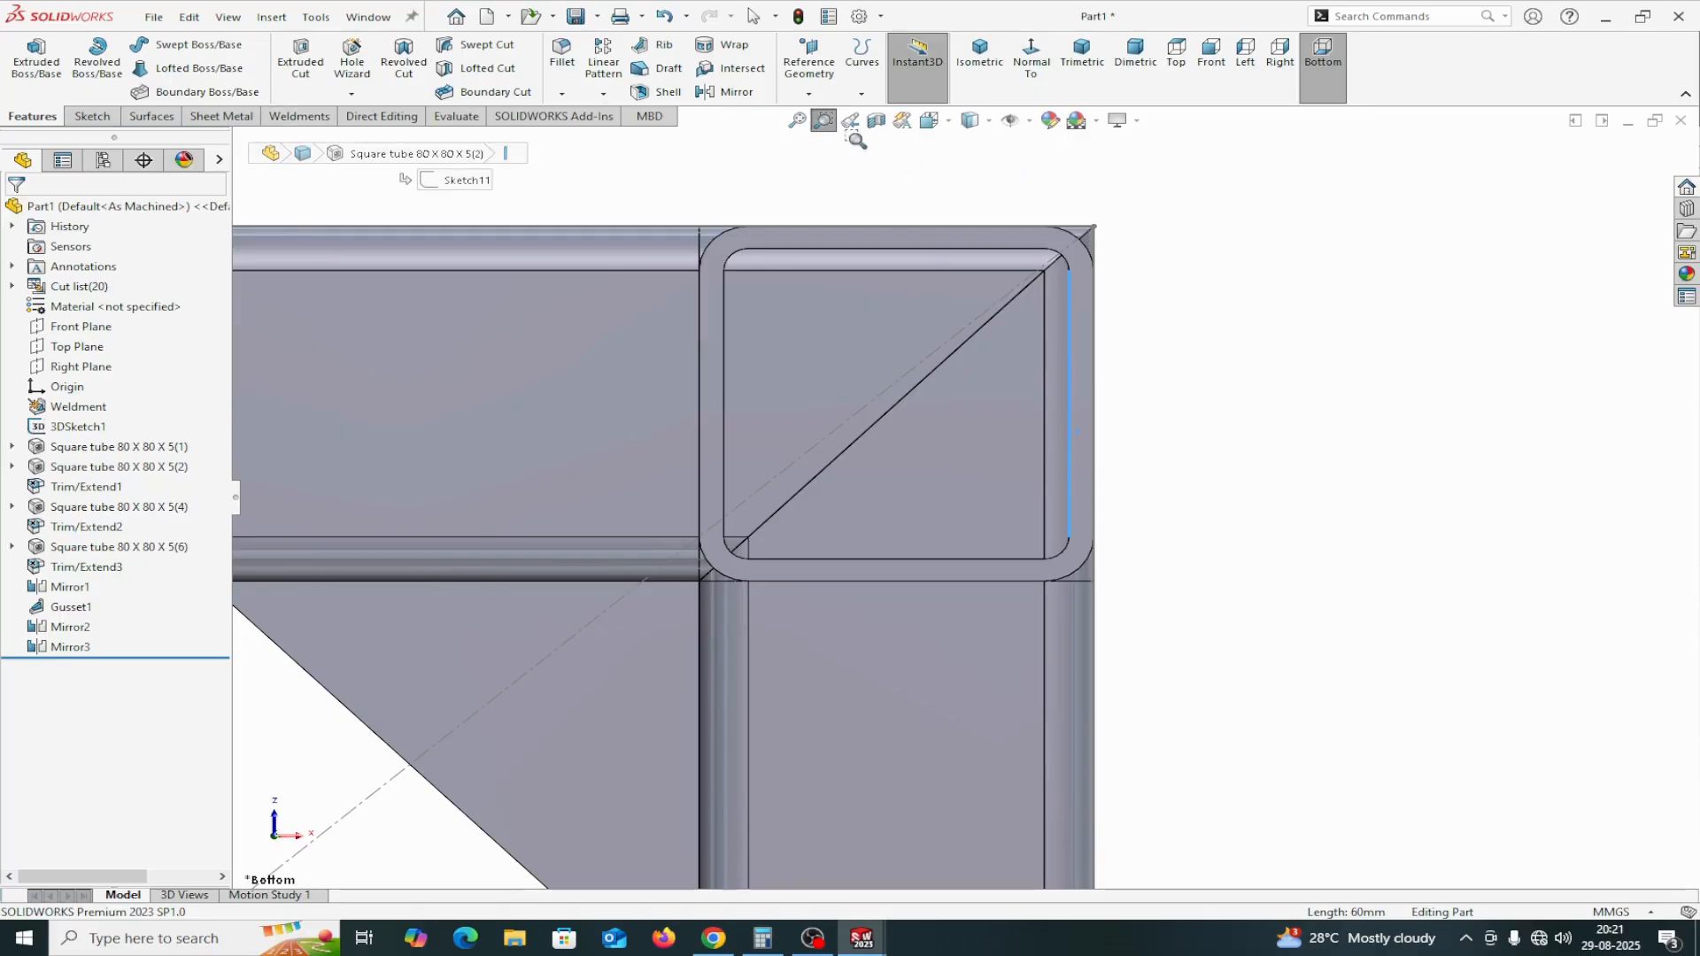
{"action": "key", "text": "Escape"}
{"action": "left_click", "coordinate": [301, 117]}
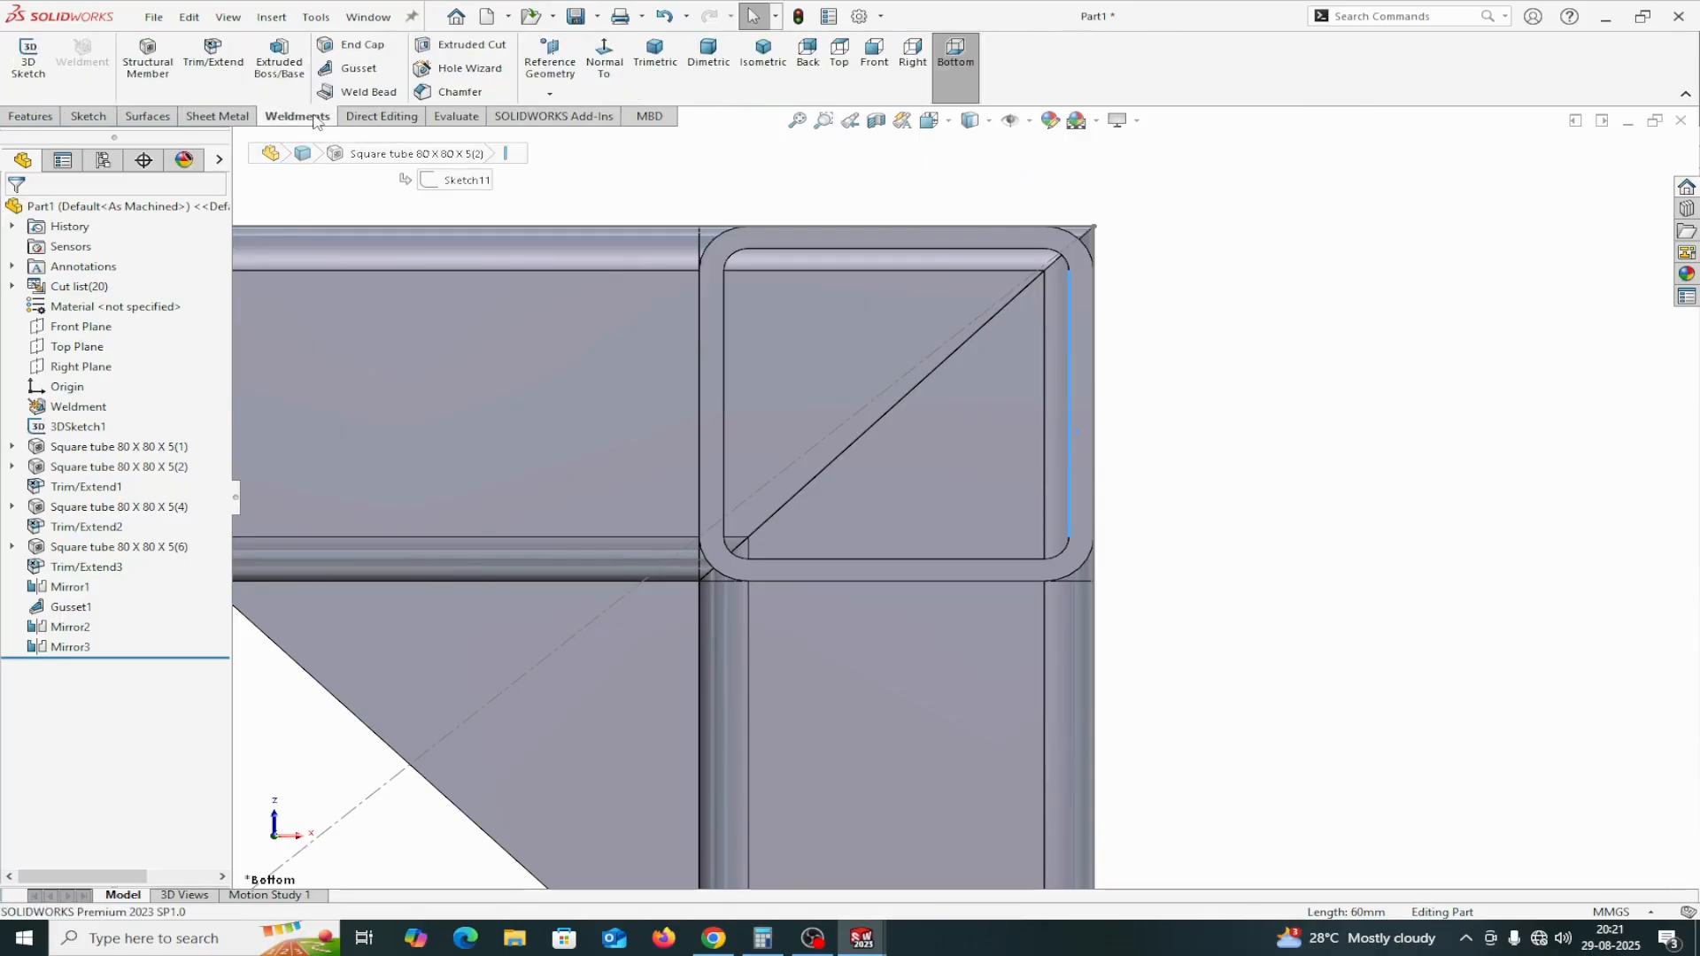
{"action": "left_click", "coordinate": [354, 45]}
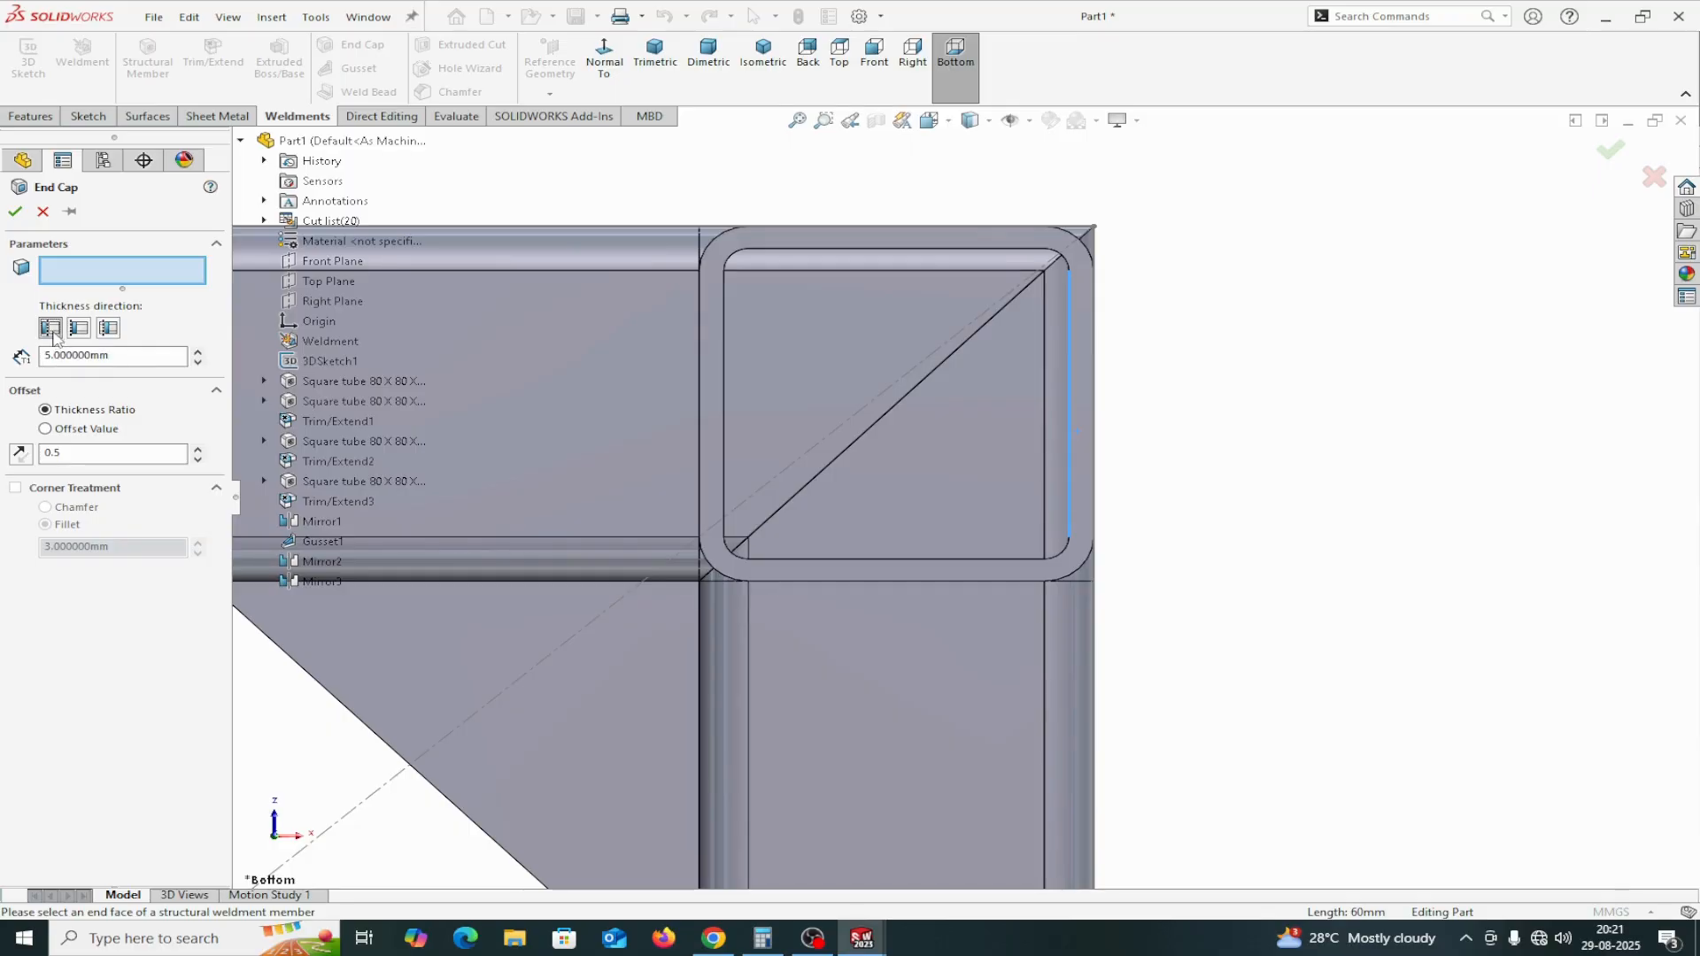
{"action": "left_click", "coordinate": [810, 247]}
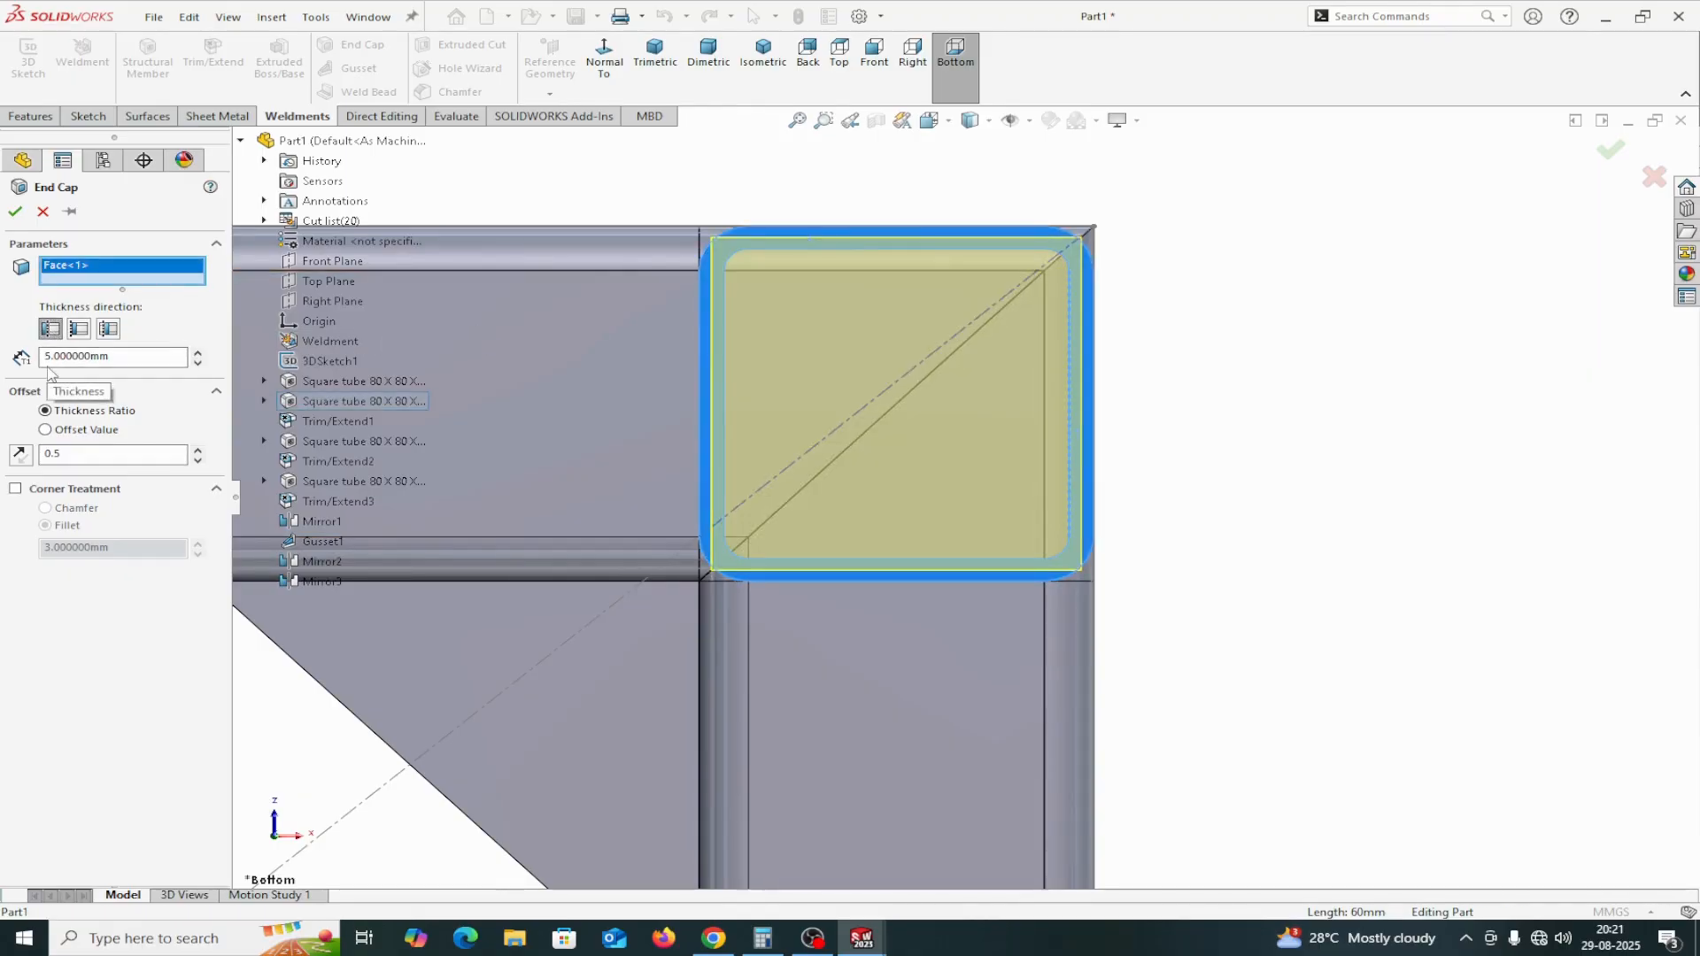
{"action": "left_click_drag", "start_coordinate": [124, 356], "coordinate": [43, 353]}
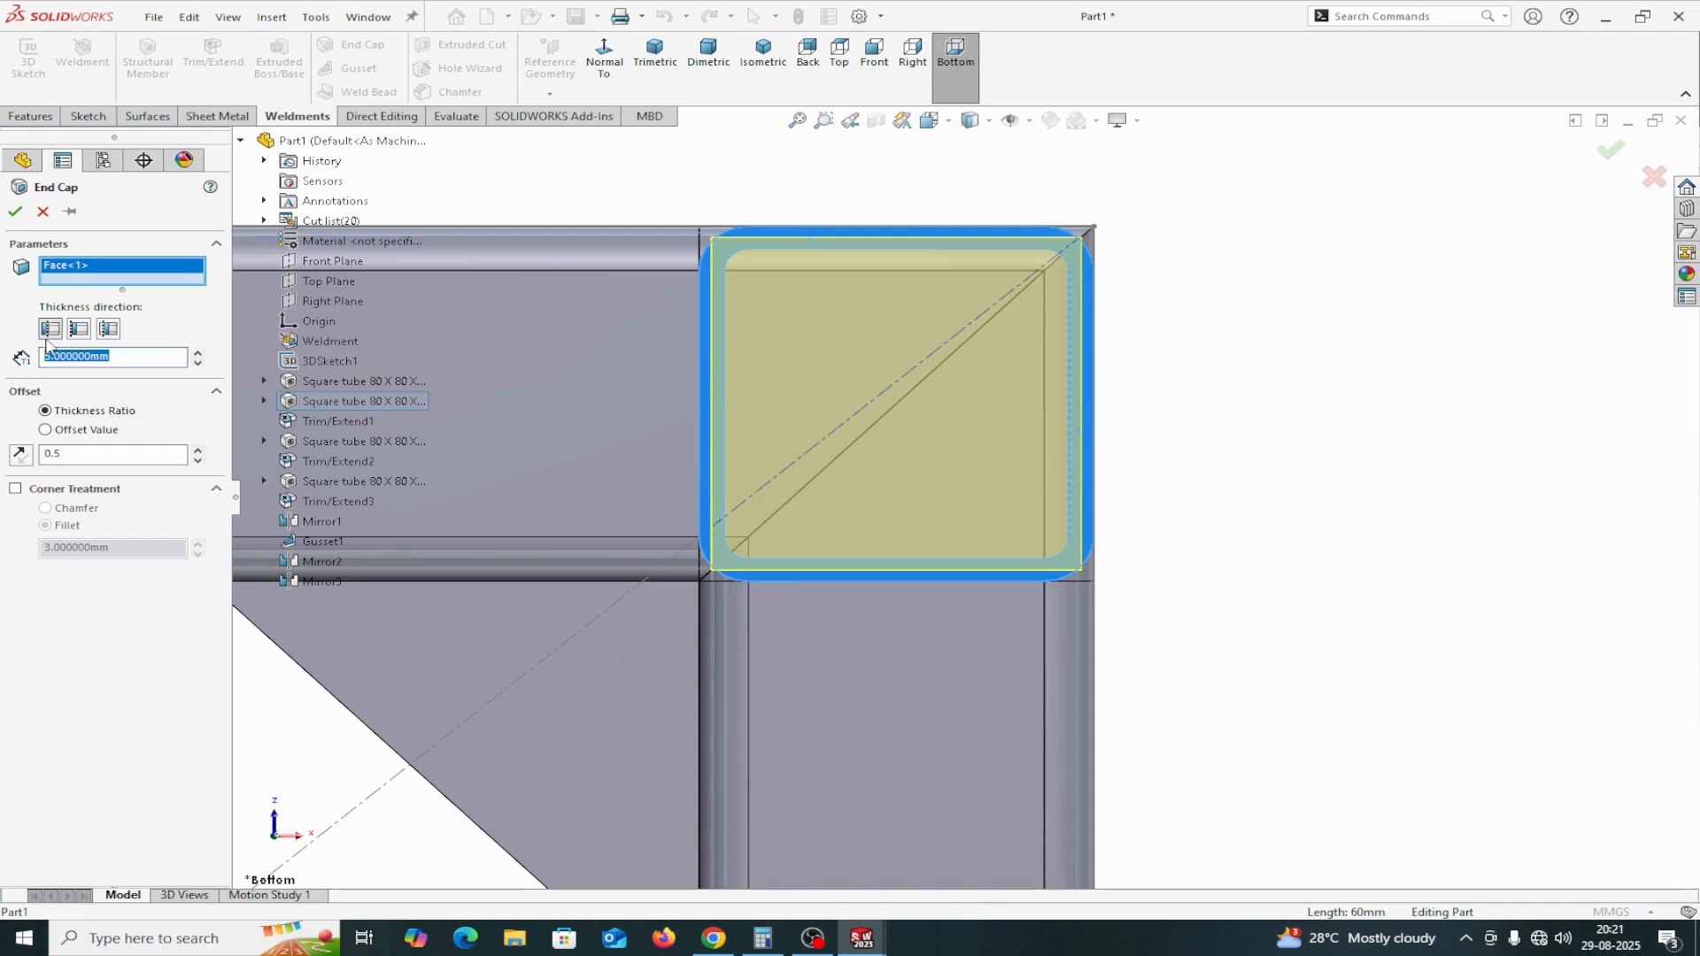
{"action": "key", "text": "BackSpace"}
{"action": "type", "text": "20"}
{"action": "key", "text": "Return"}
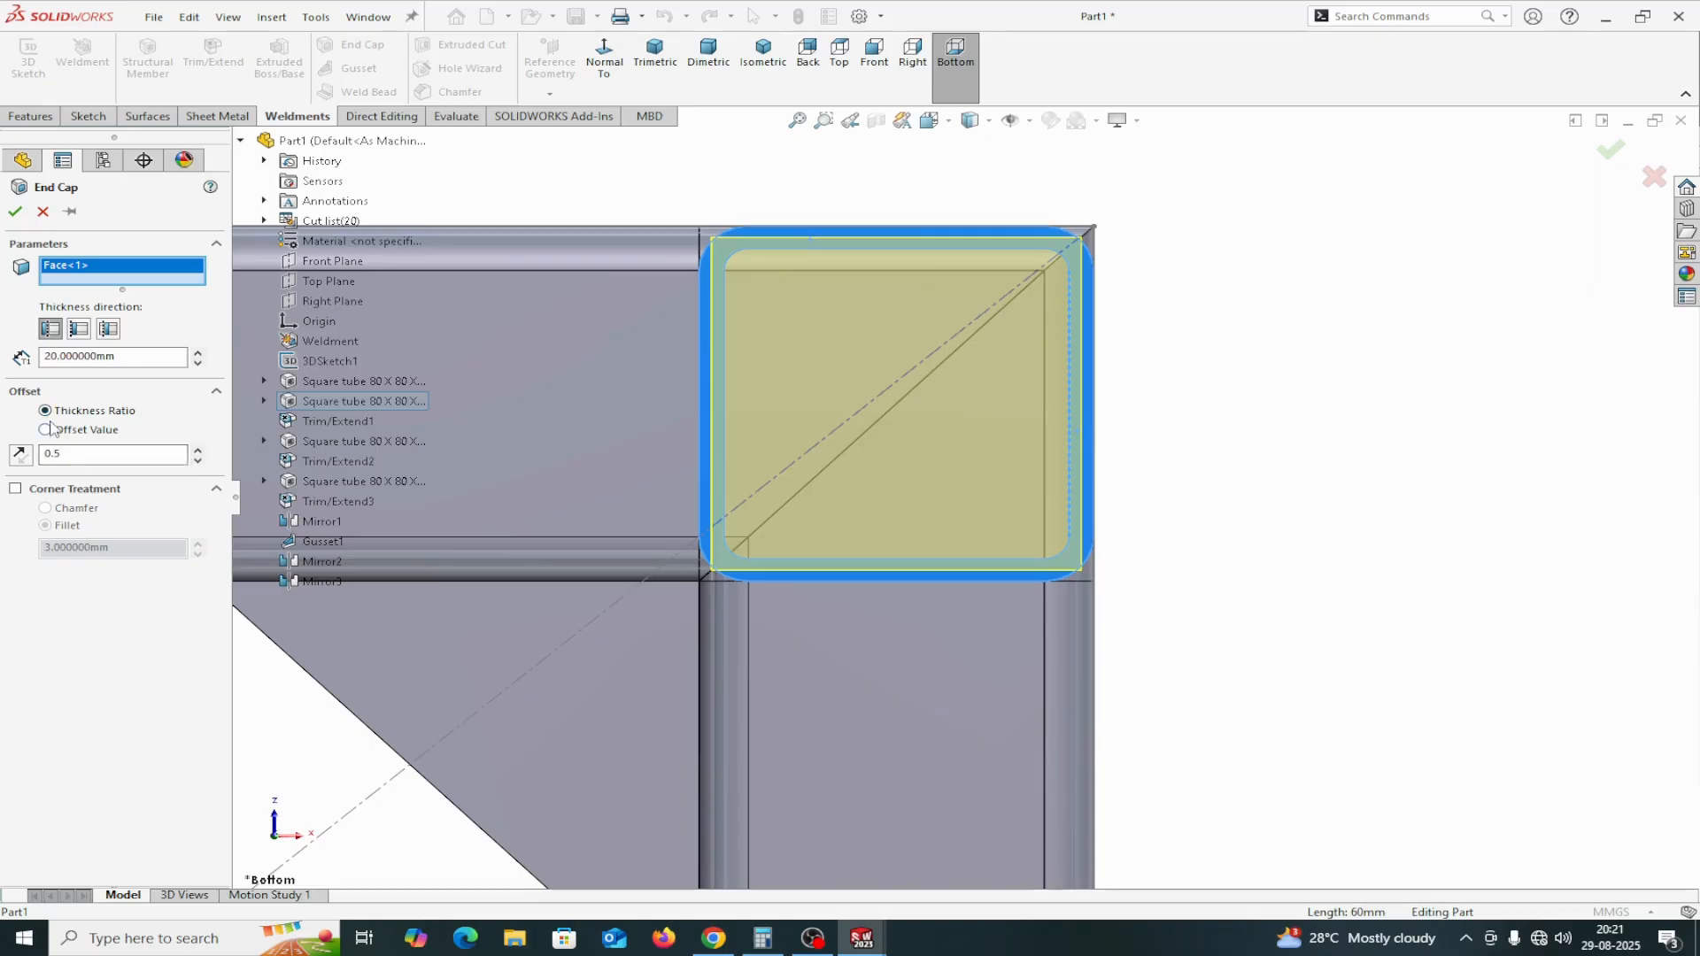
Try a thickness ratio of 0 for the end cap's offset and inspect the preview at the tube's edge
{"action": "left_click", "coordinate": [73, 453]}
{"action": "type", "text": "0"}
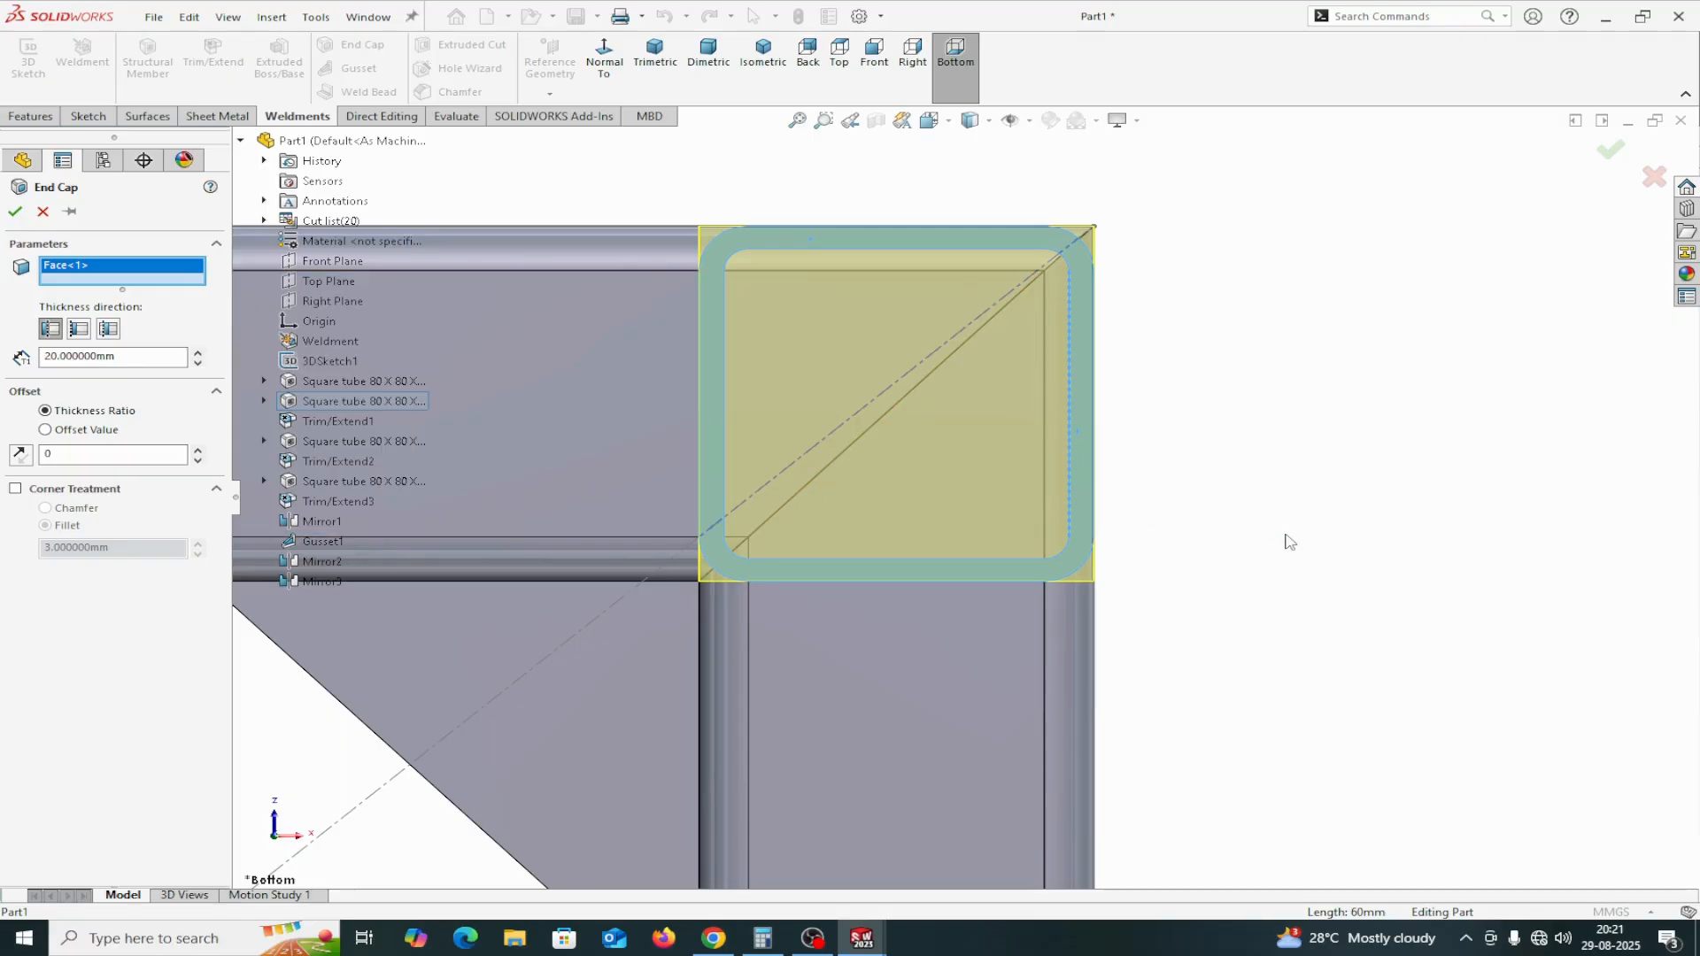
{"action": "scroll", "coordinate": [1291, 541], "scroll_direction": "down", "scroll_amount": 1}
{"action": "middle_click_drag", "start_coordinate": [1290, 541], "coordinate": [1206, 528]}
{"action": "scroll", "coordinate": [1204, 527], "scroll_direction": "down", "scroll_amount": 2}
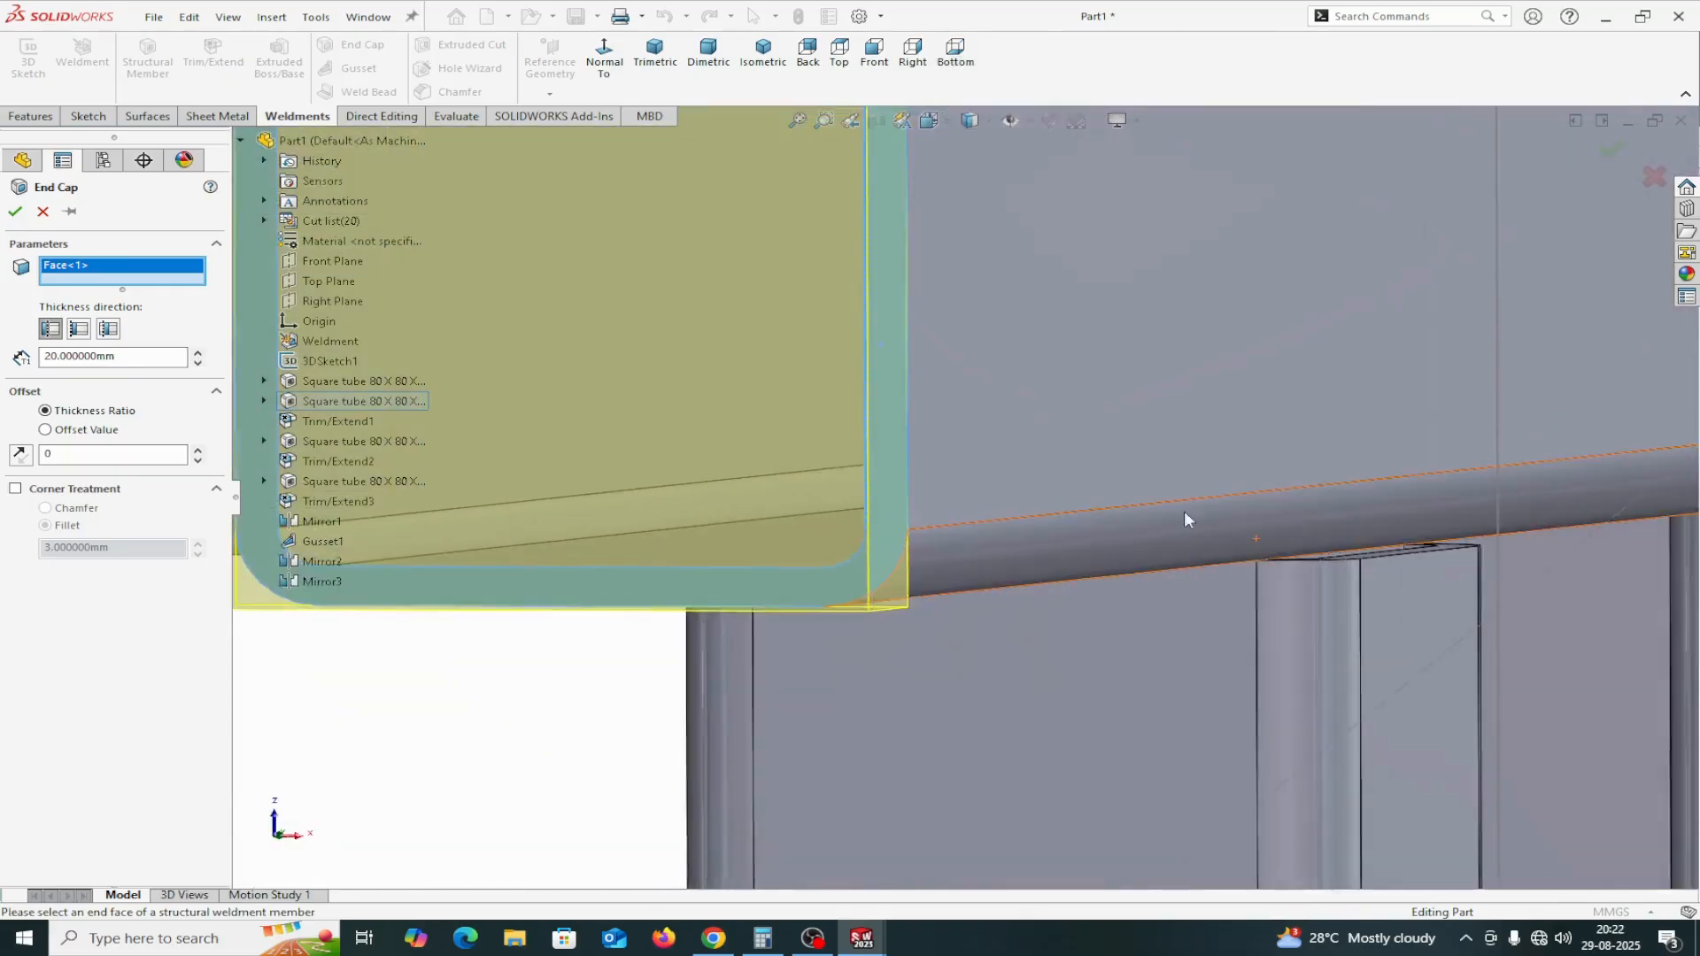
{"action": "scroll", "coordinate": [942, 463], "scroll_direction": "up", "scroll_amount": 1}
{"action": "scroll", "coordinate": [916, 275], "scroll_direction": "down", "scroll_amount": 1}
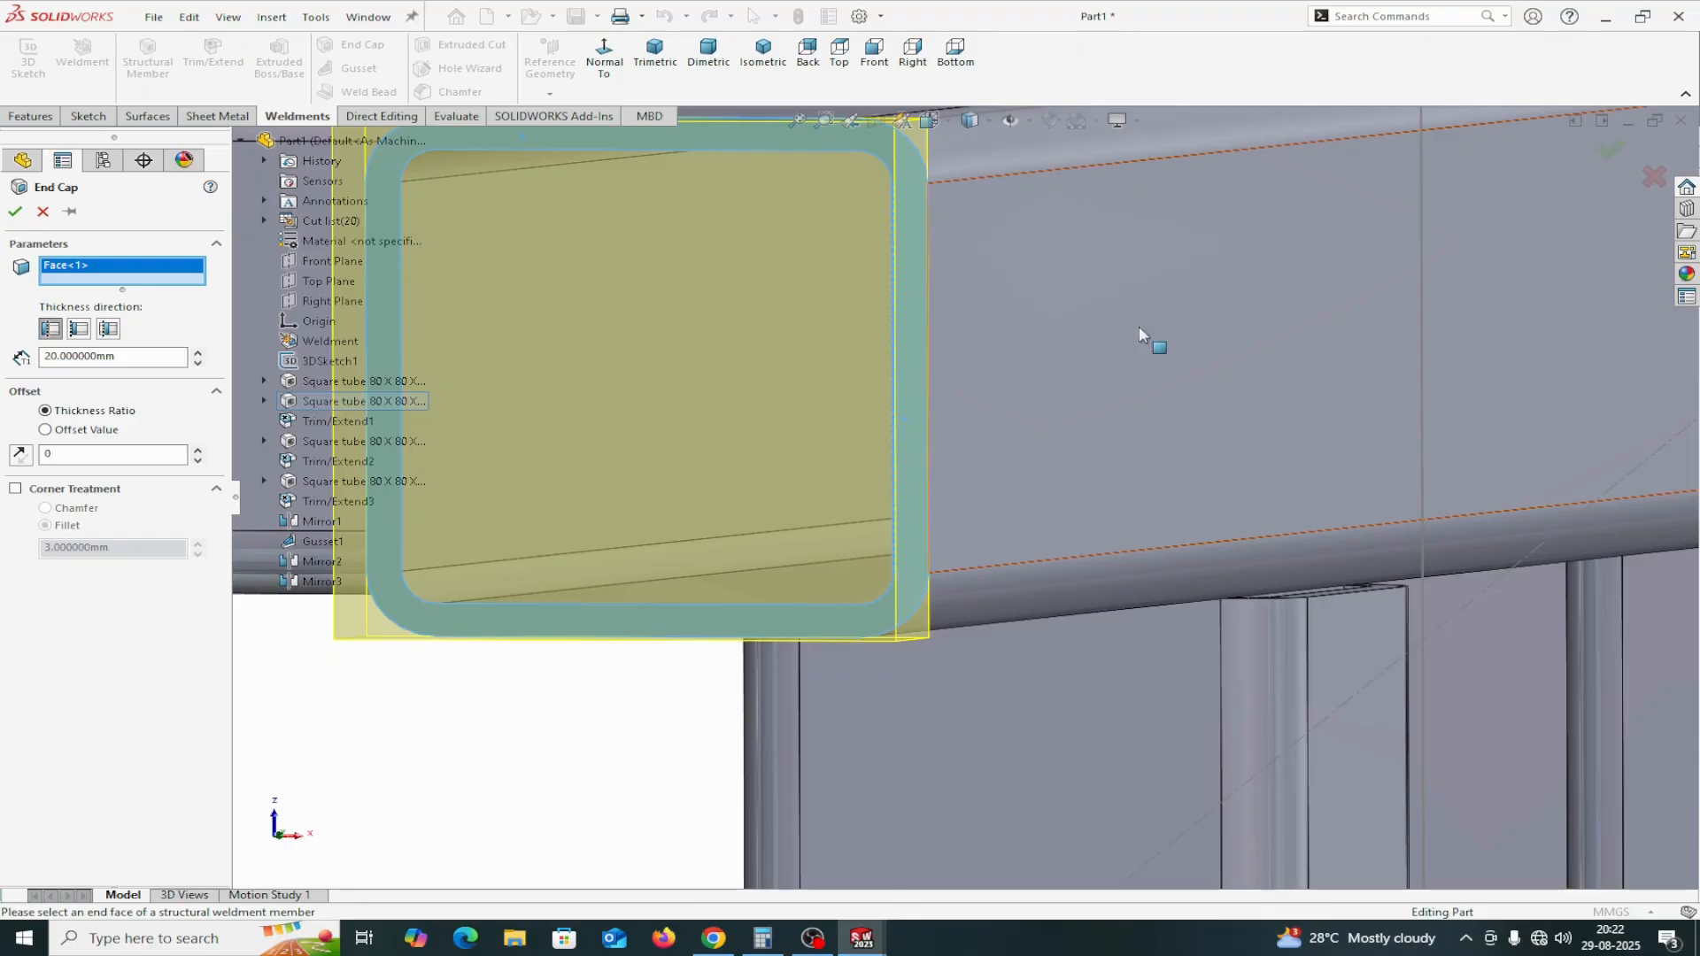
{"action": "scroll", "coordinate": [942, 372], "scroll_direction": "down", "scroll_amount": 1}
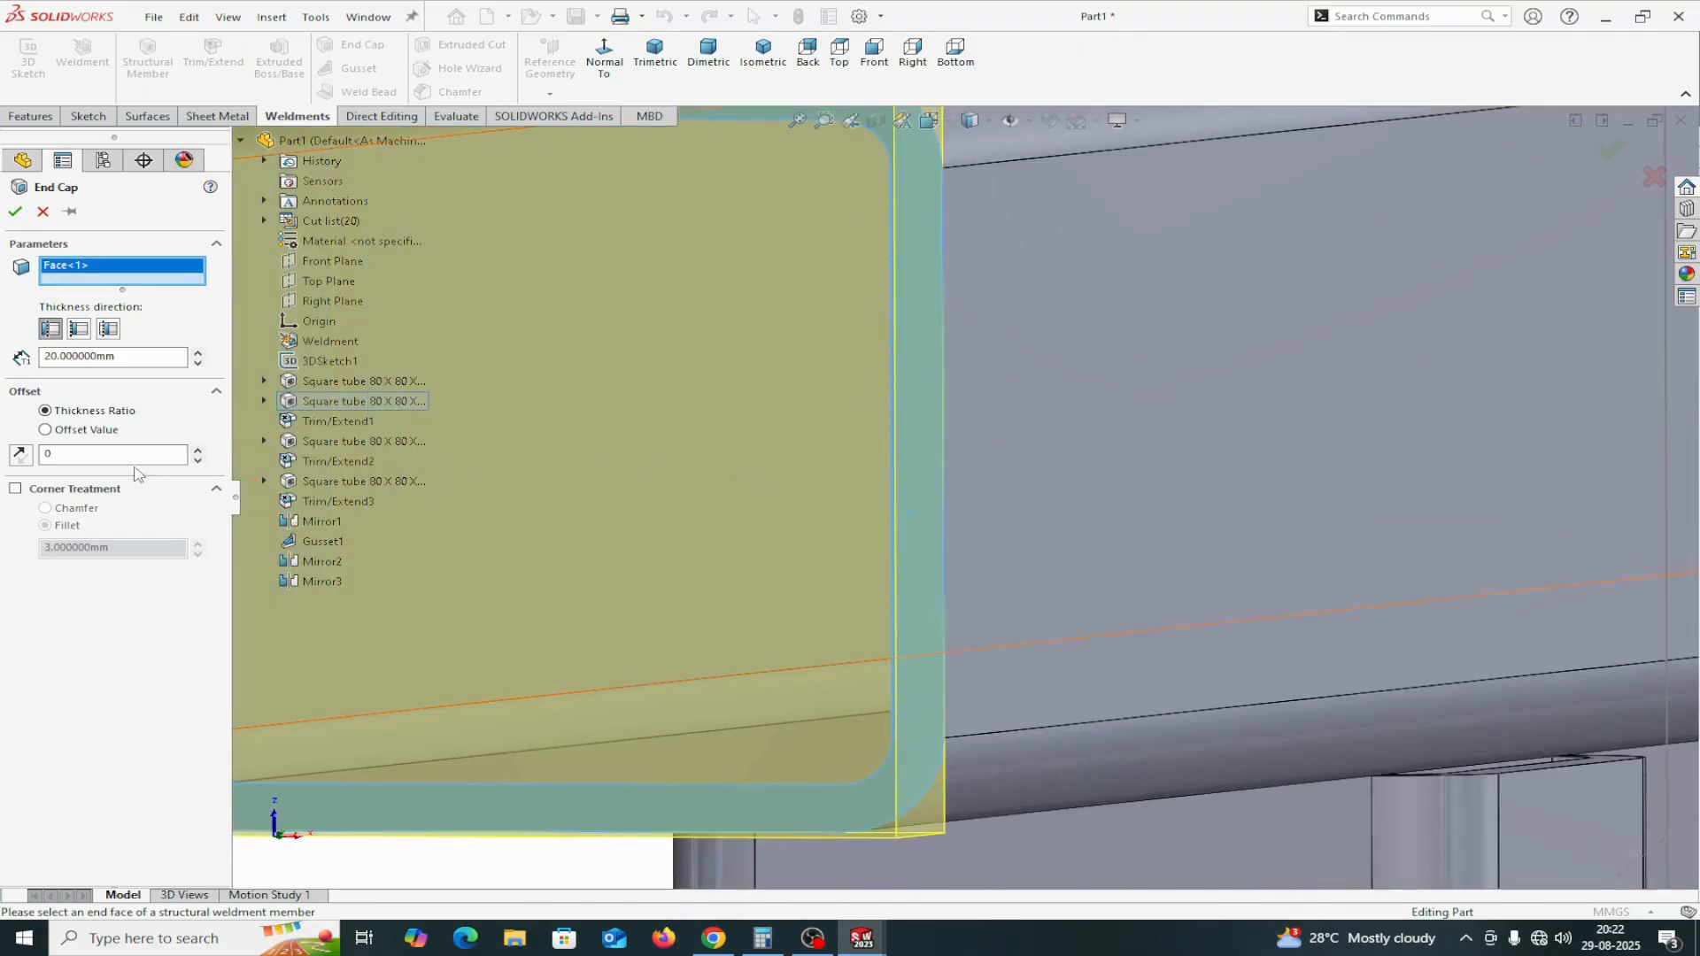
Try a thickness ratio of 0.5 for the end cap's offset and inspect the preview
{"action": "double_click", "coordinate": [70, 459]}
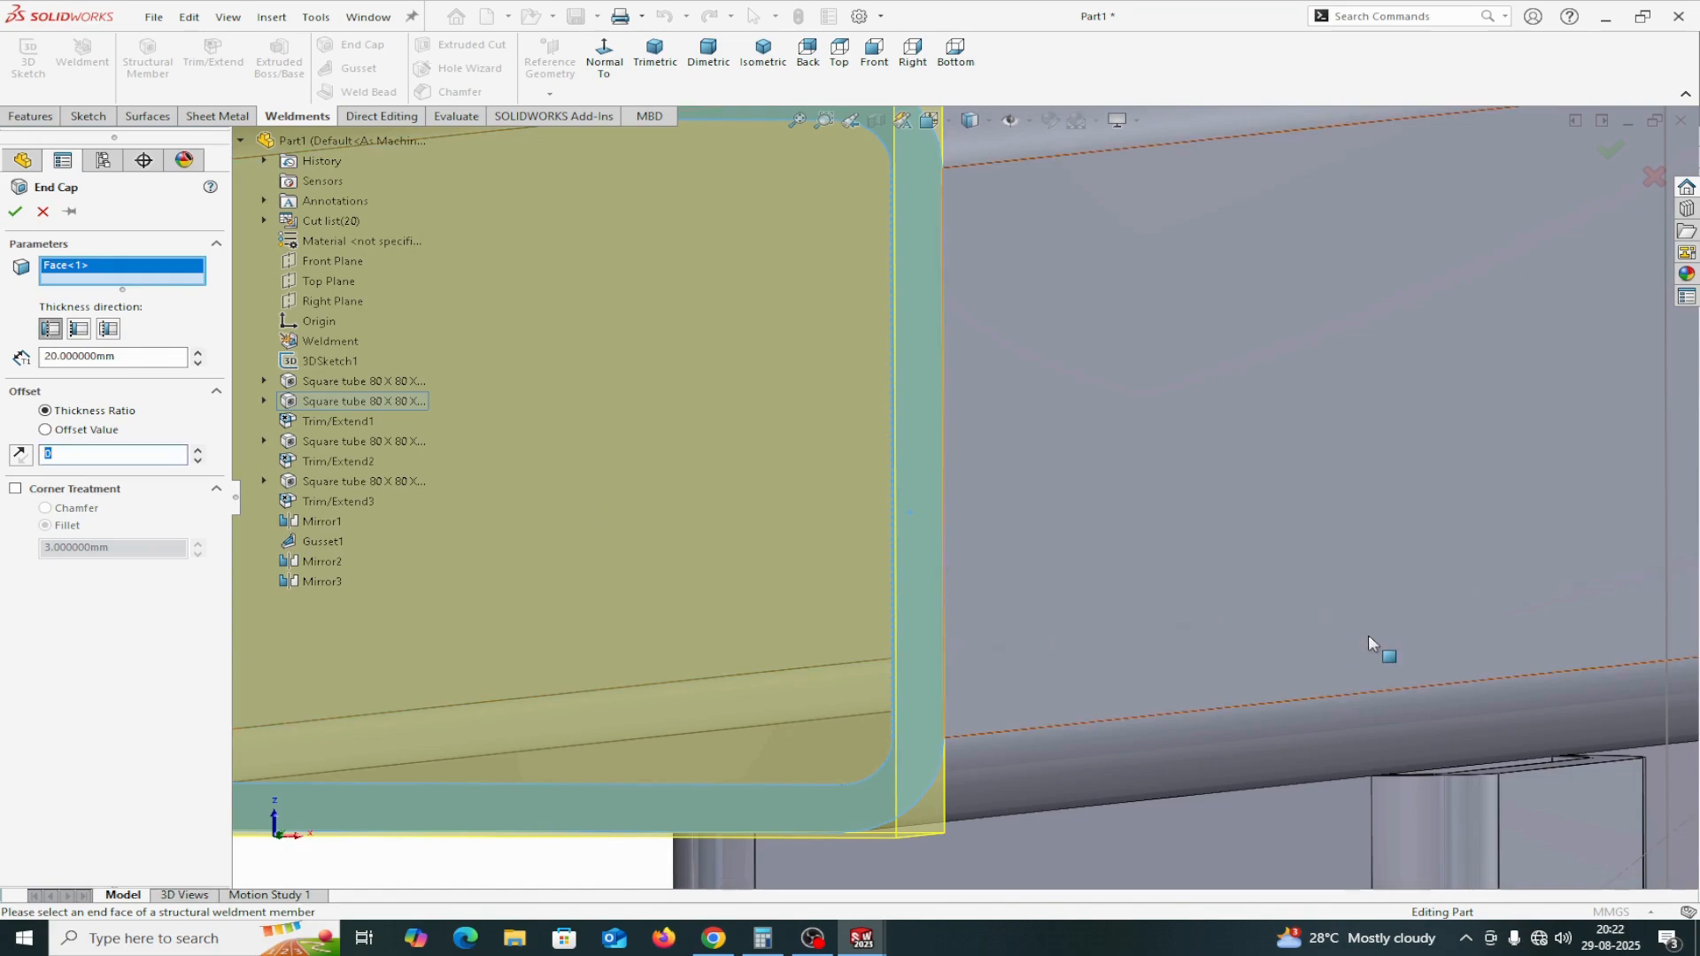
{"action": "key", "text": "BackSpace"}
{"action": "type", "text": ".5"}
{"action": "scroll", "coordinate": [1513, 833], "scroll_direction": "down", "scroll_amount": 1}
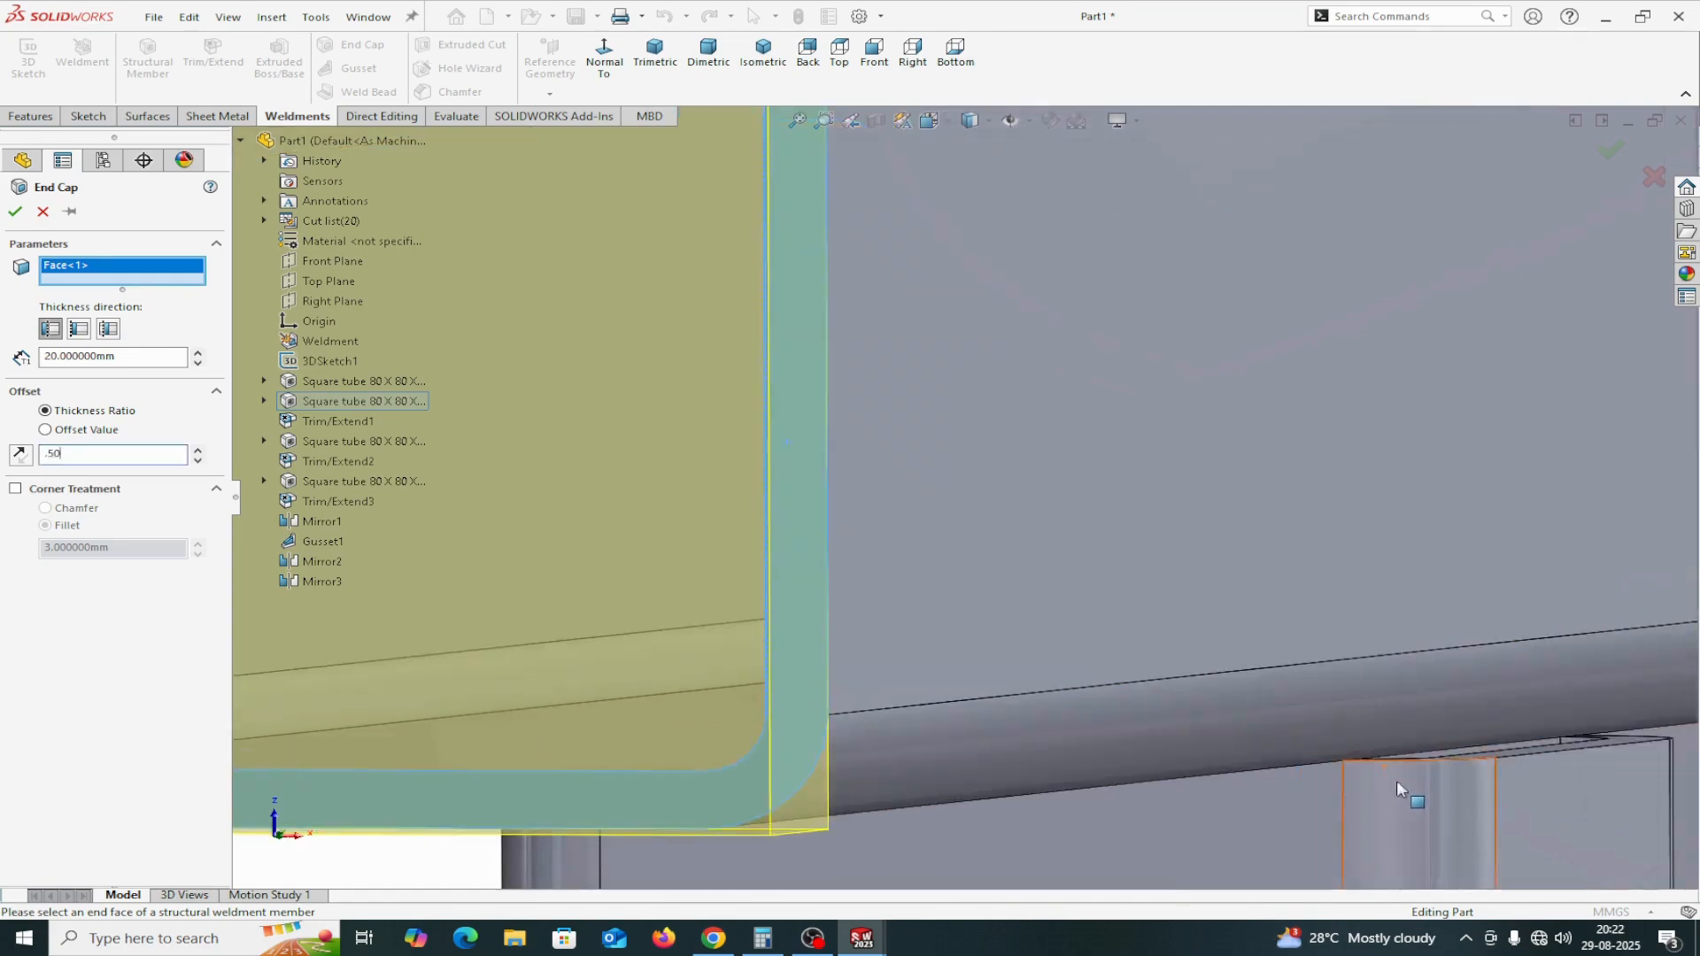
{"action": "middle_click_drag", "start_coordinate": [1275, 646], "coordinate": [1199, 612], "text": "ctrl"}
{"action": "middle_click_drag", "start_coordinate": [637, 734], "coordinate": [744, 681], "text": "ctrl"}
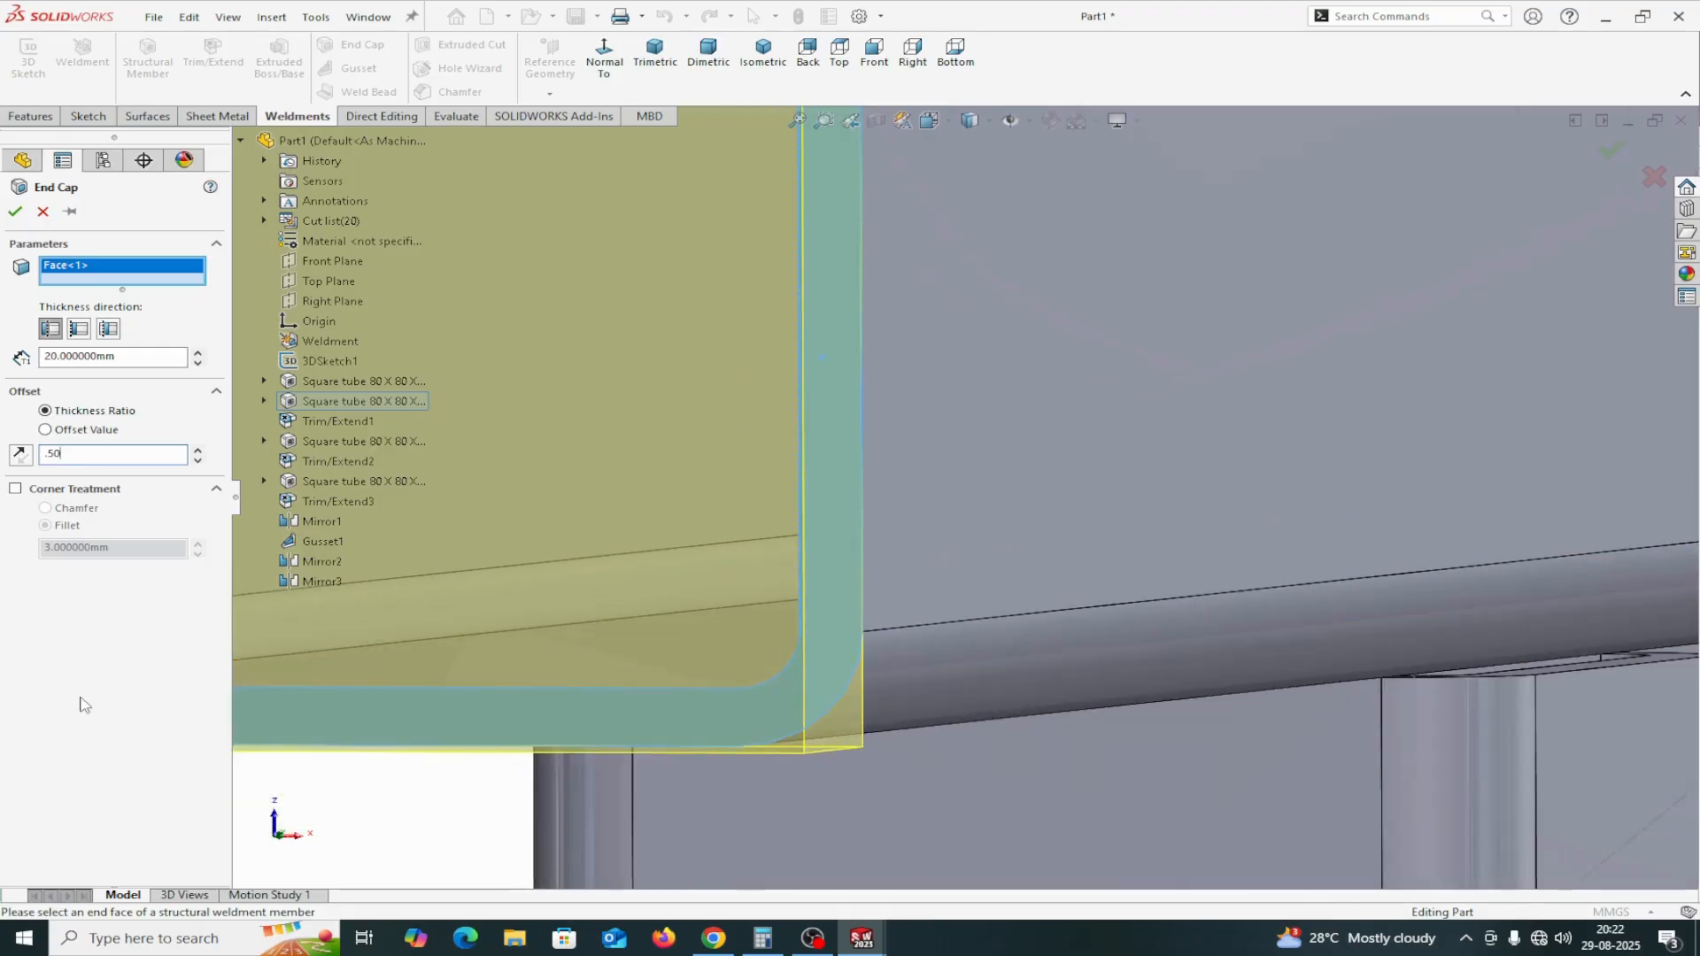
{"action": "left_click", "coordinate": [85, 704]}
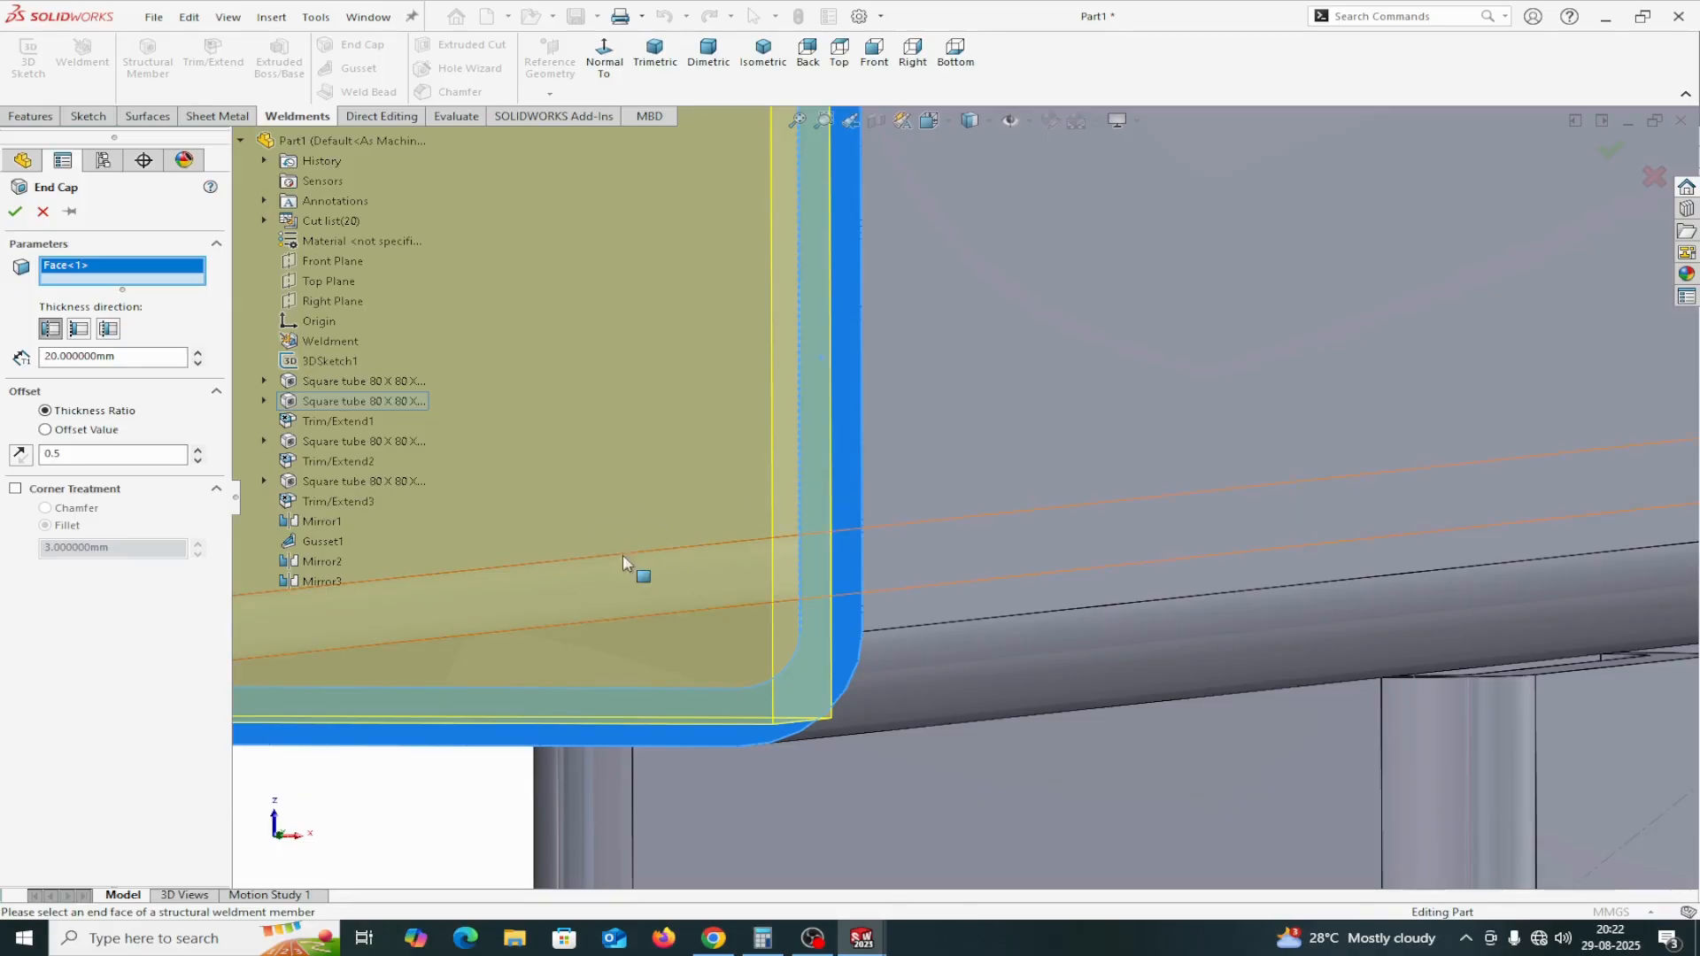
Try a thickness ratio of 0.7 for the end cap's offset
{"action": "left_click", "coordinate": [53, 453]}
{"action": "key", "text": "BackSpace"}
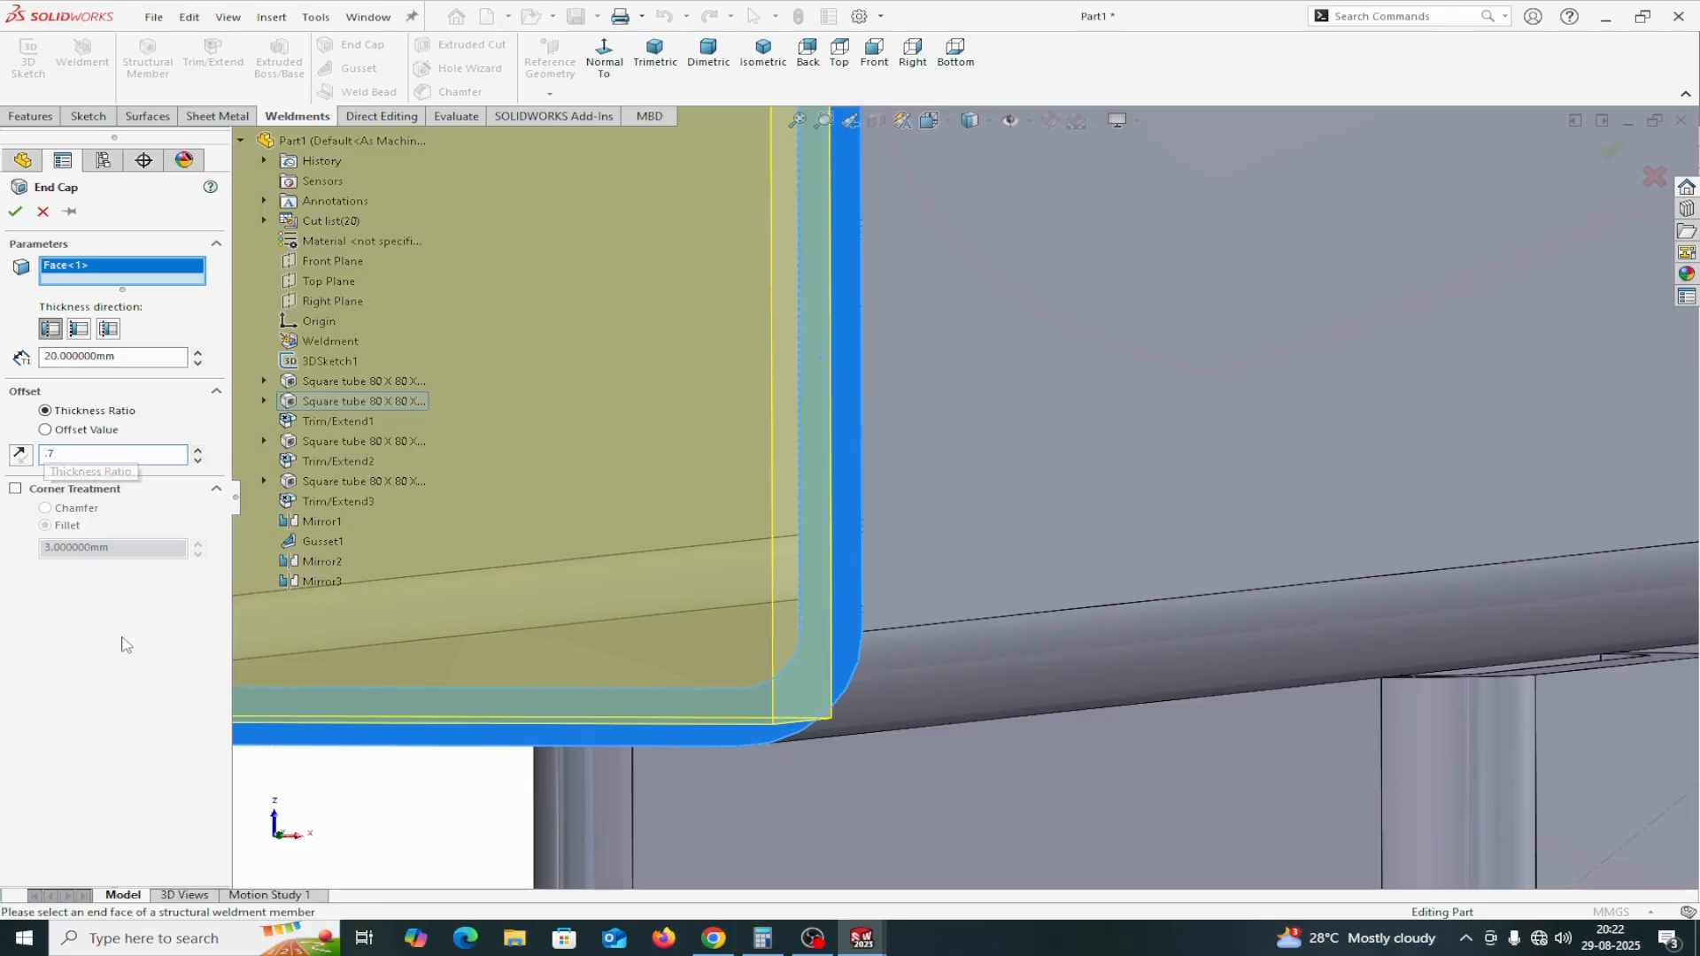
{"action": "key", "text": "Return"}
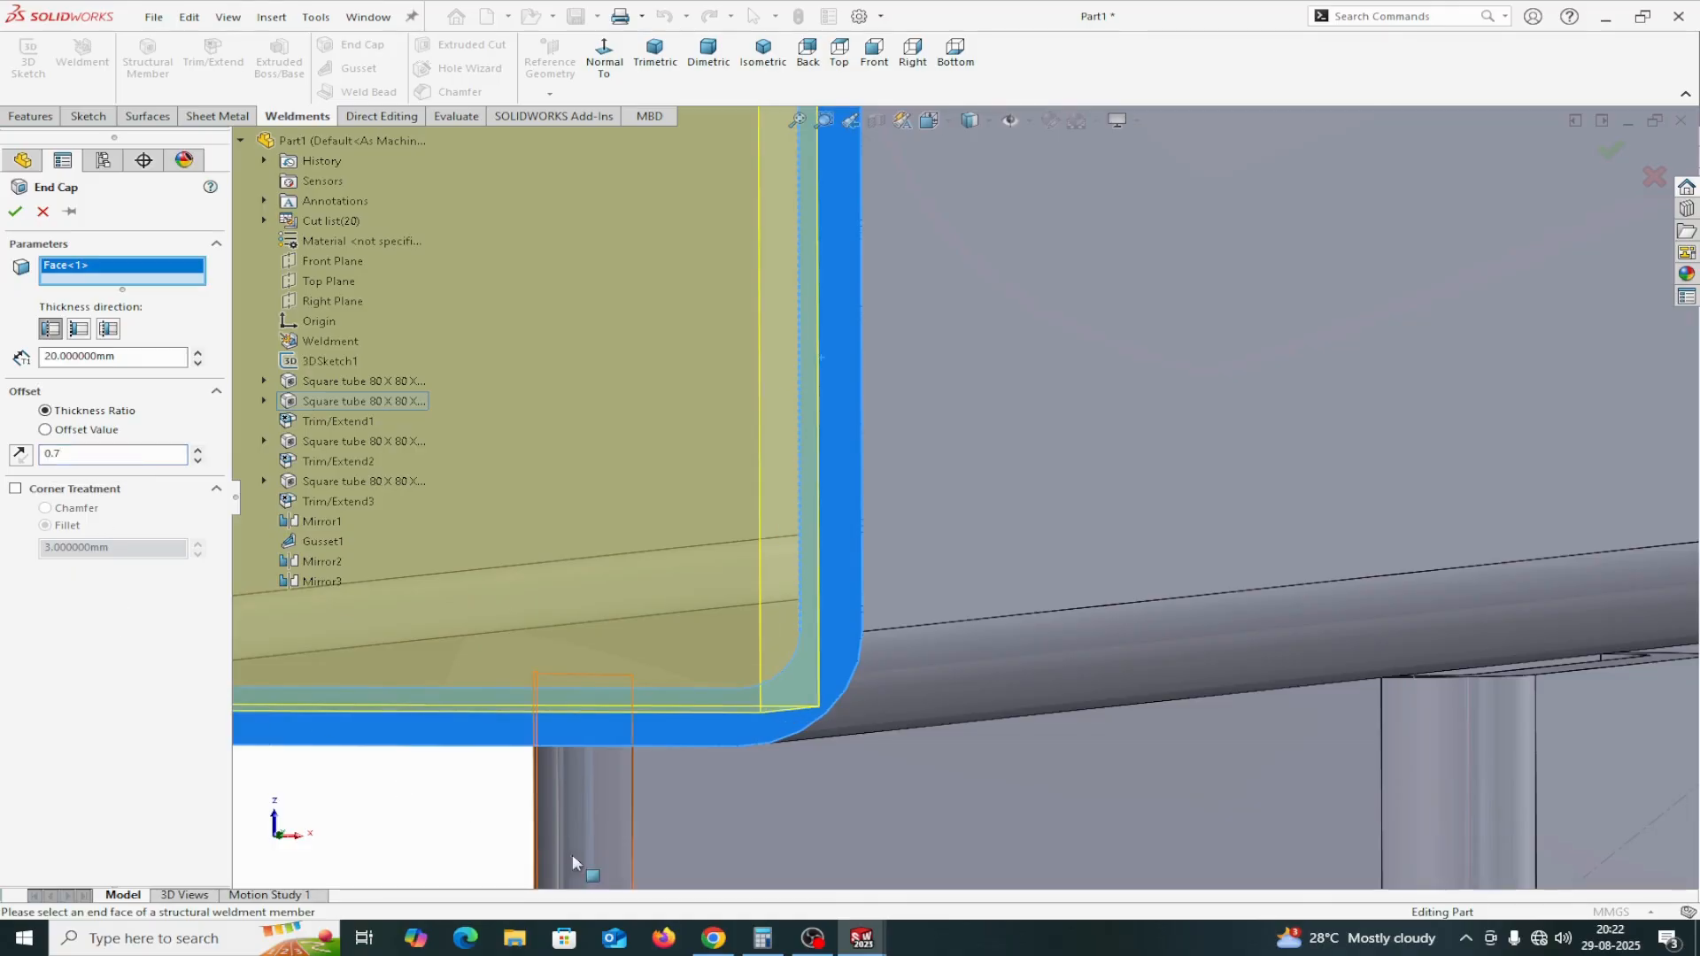
Switch to Calculator, work out 0.7 × 5 for the cap's offset distance, and minimize it again
{"action": "left_click", "coordinate": [763, 938]}
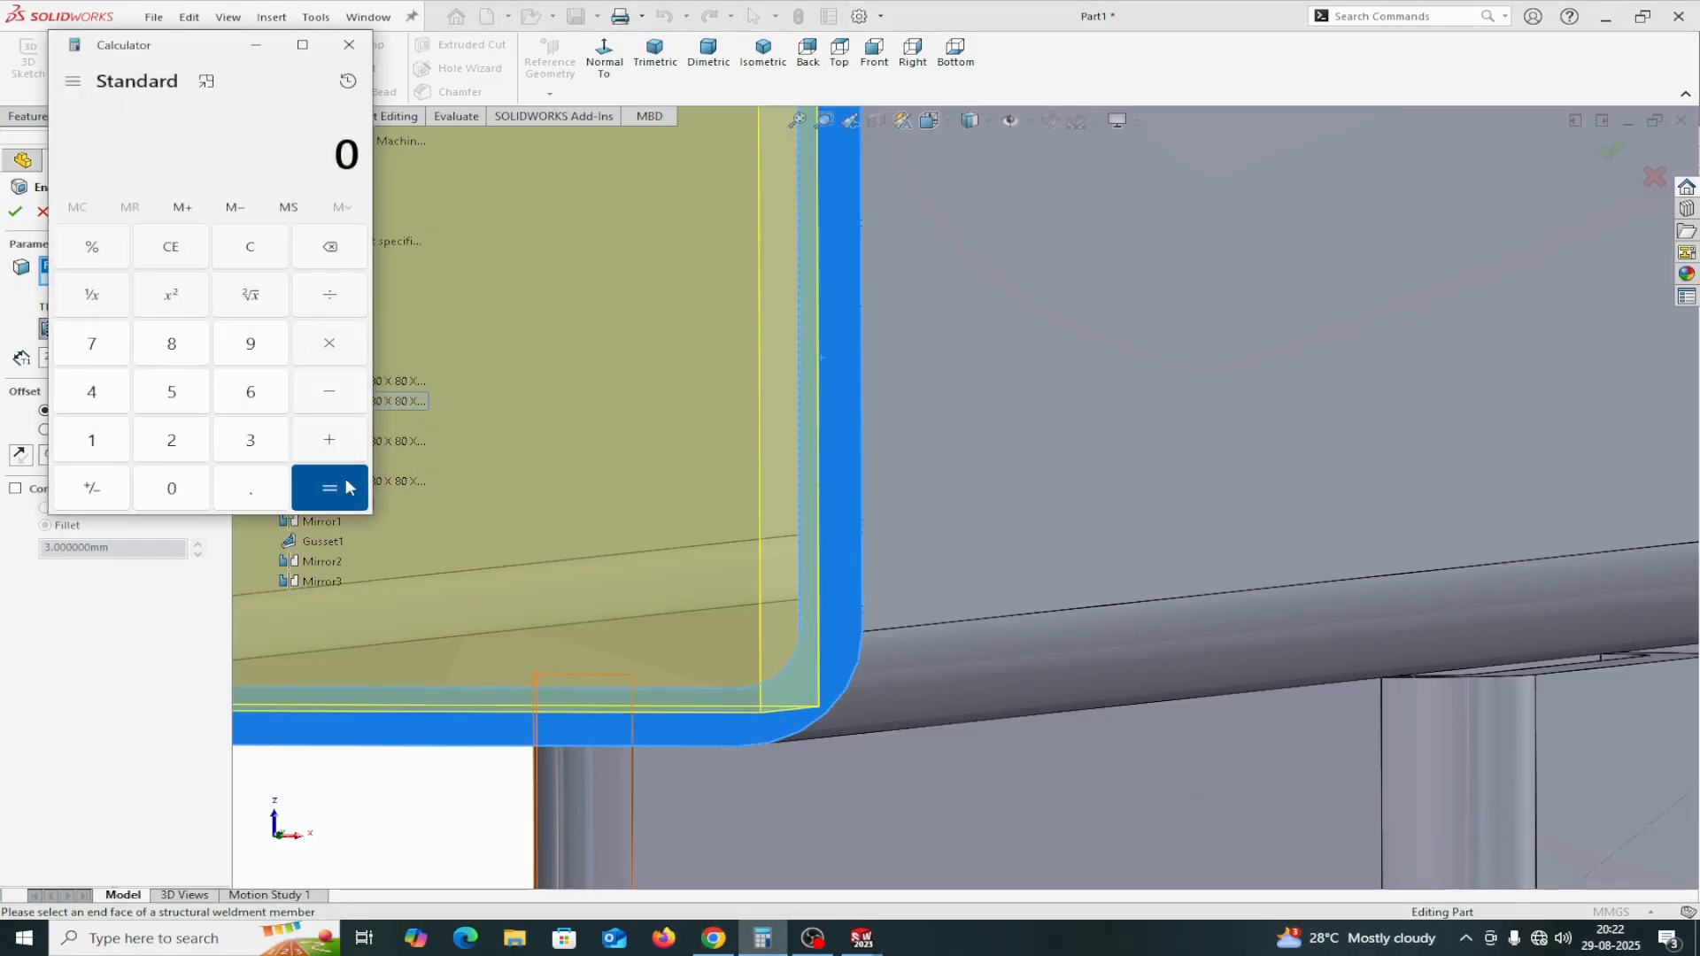
{"action": "left_click", "coordinate": [257, 496]}
{"action": "left_click", "coordinate": [108, 358]}
{"action": "left_click", "coordinate": [181, 396]}
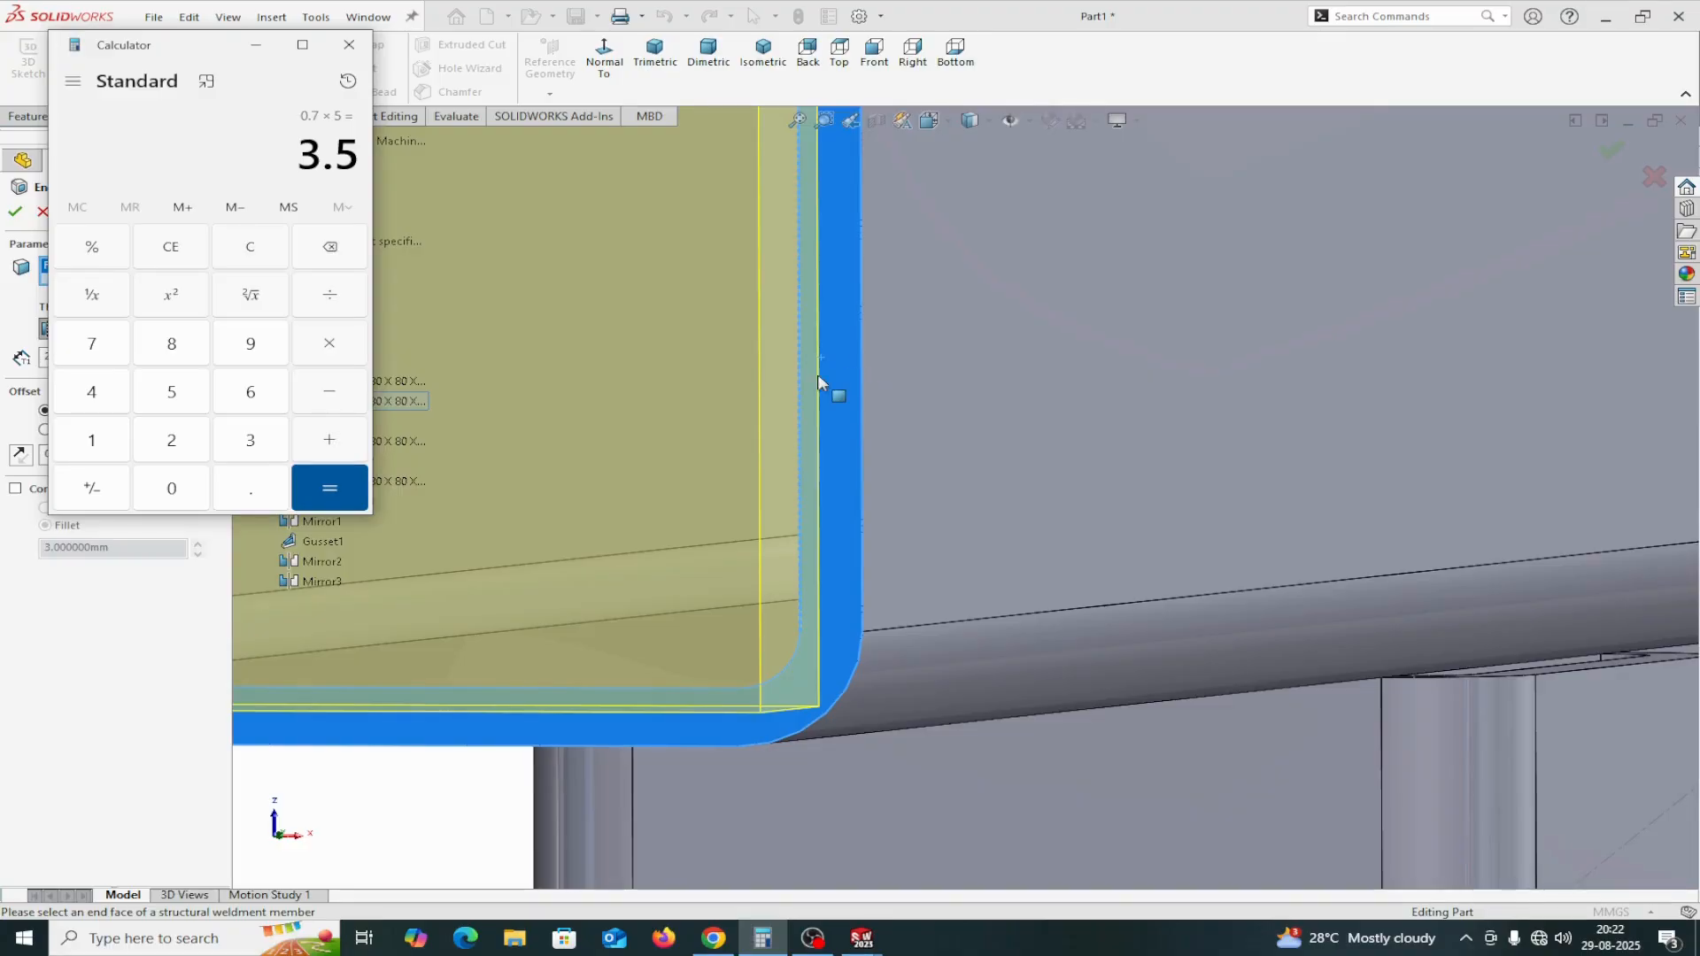
{"action": "left_click", "coordinate": [255, 49]}
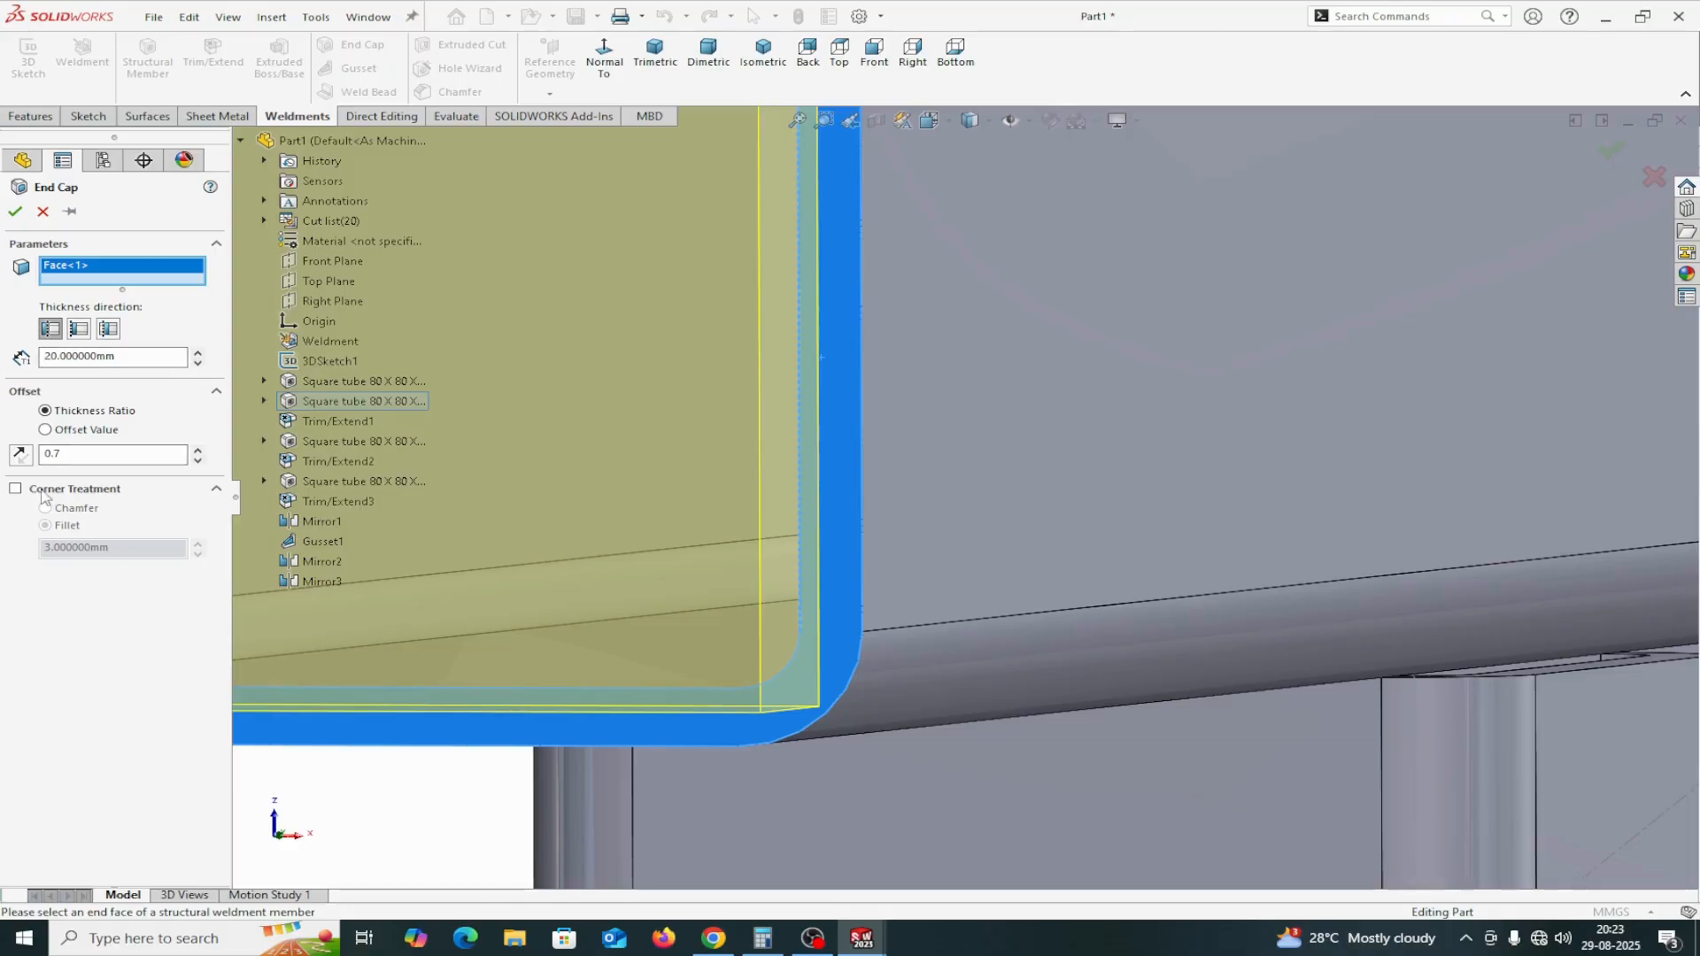
Reverse the end cap's offset direction to extend outward, switch the offset to Offset Value, and try 0 mm
{"action": "left_click", "coordinate": [20, 456]}
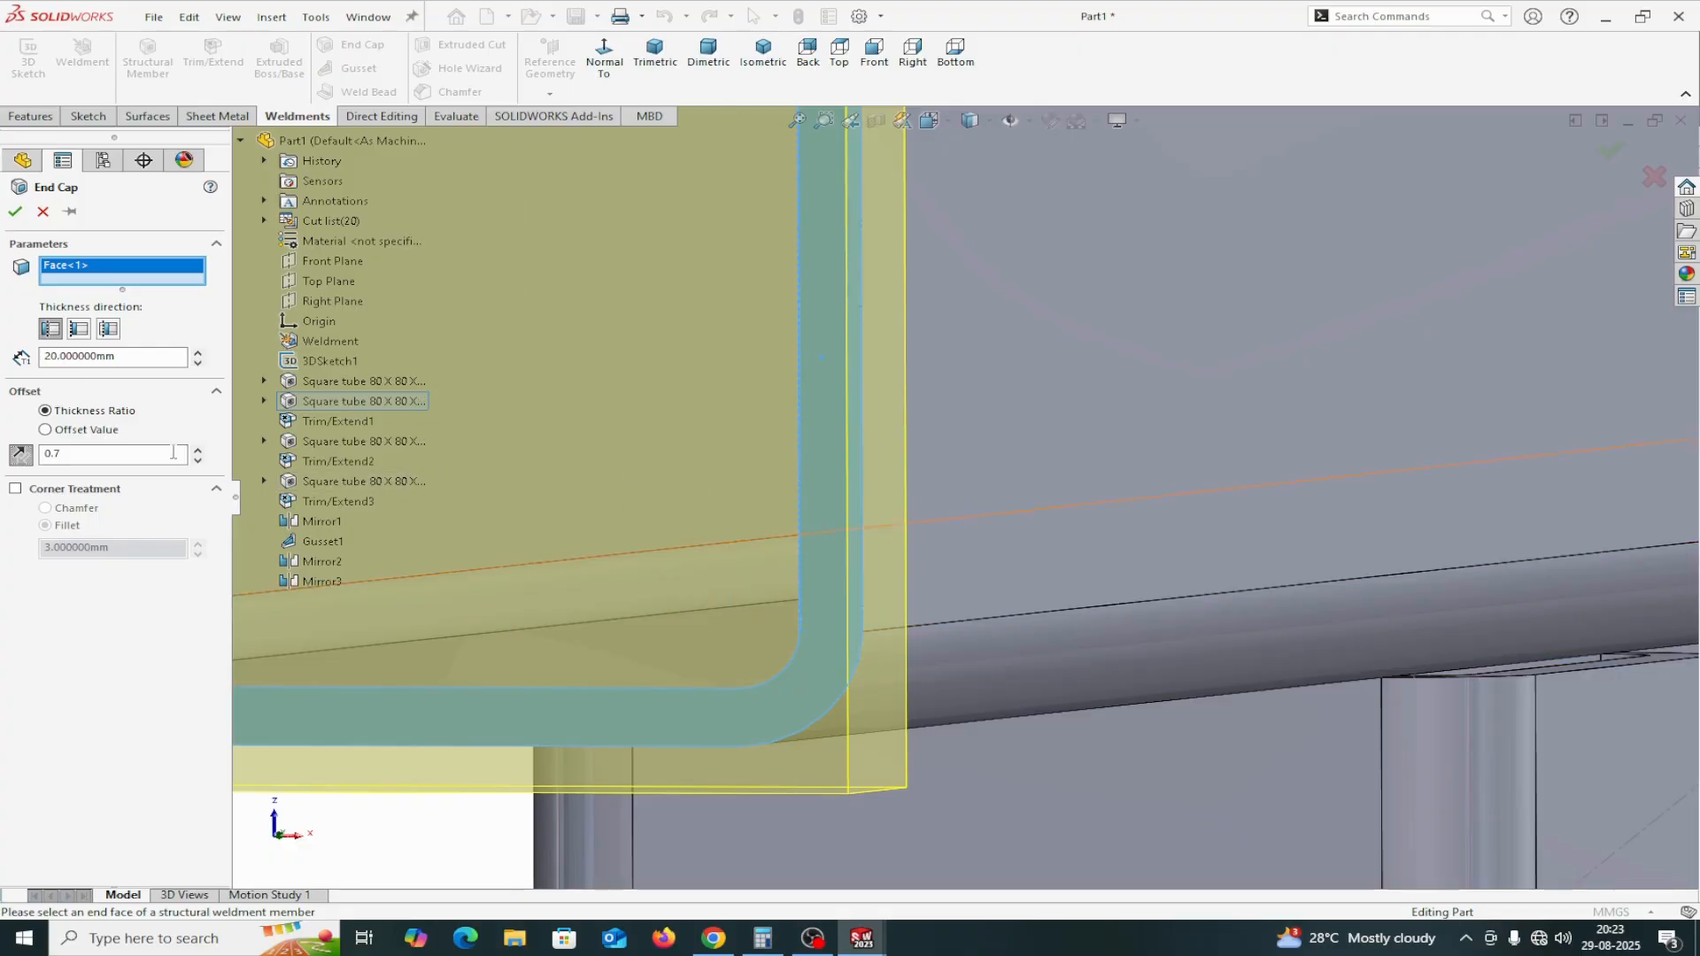
{"action": "left_click", "coordinate": [46, 430]}
{"action": "double_click", "coordinate": [82, 452]}
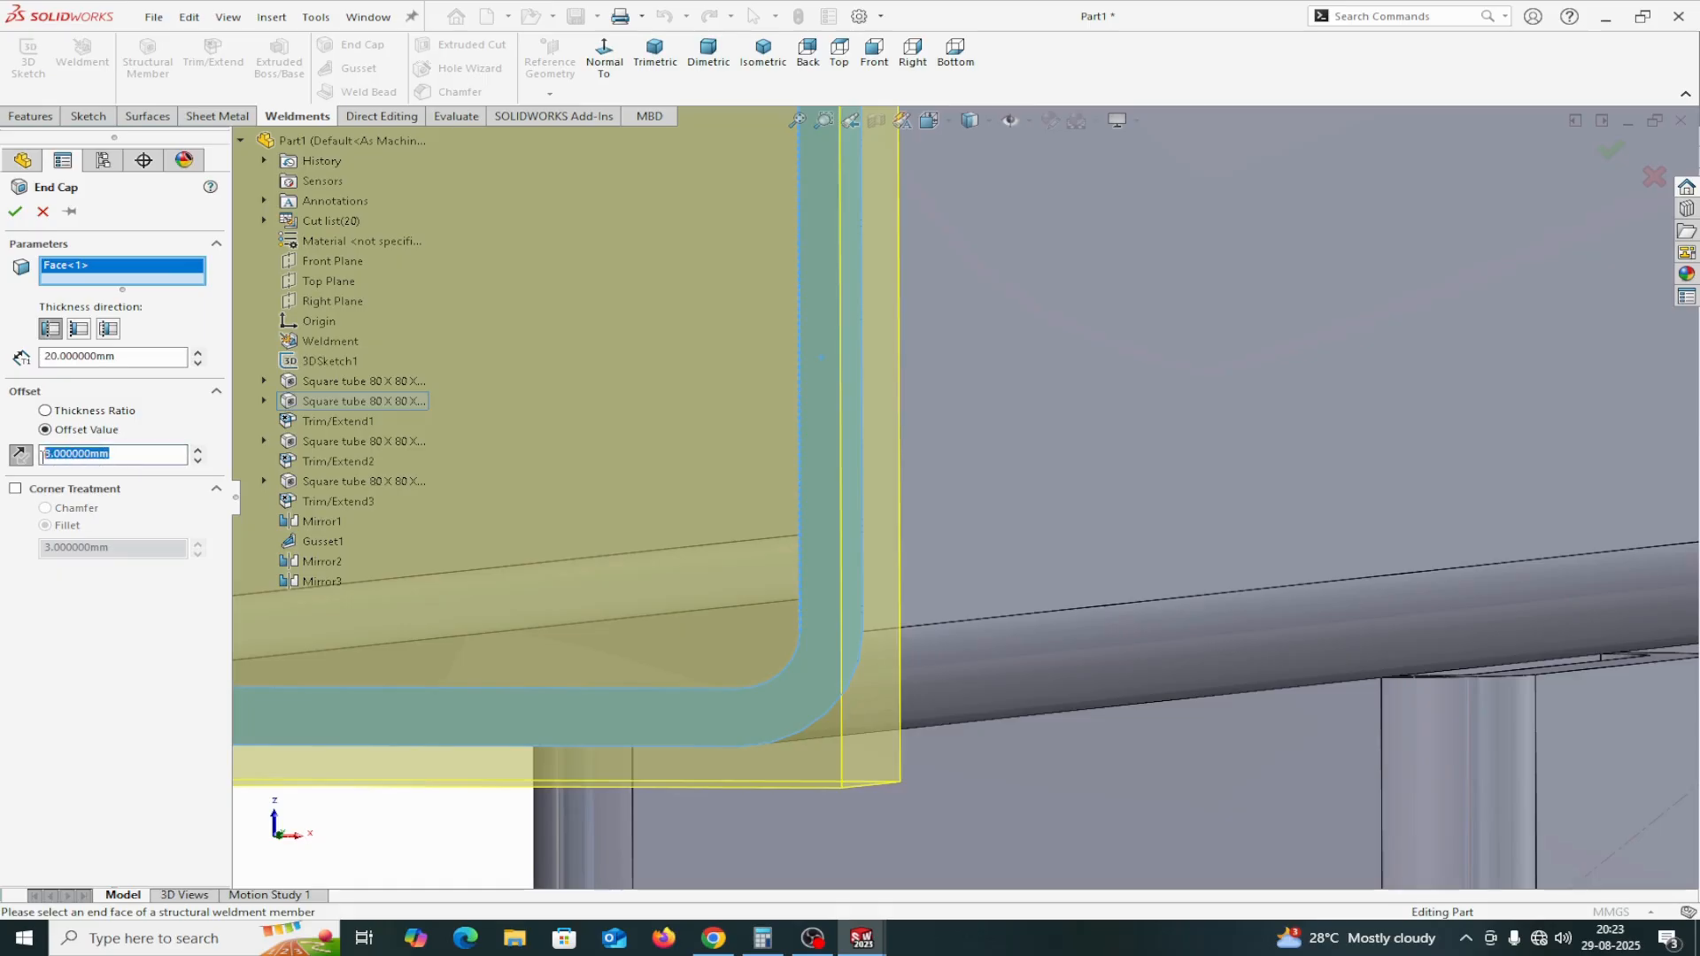
{"action": "type", "text": "0"}
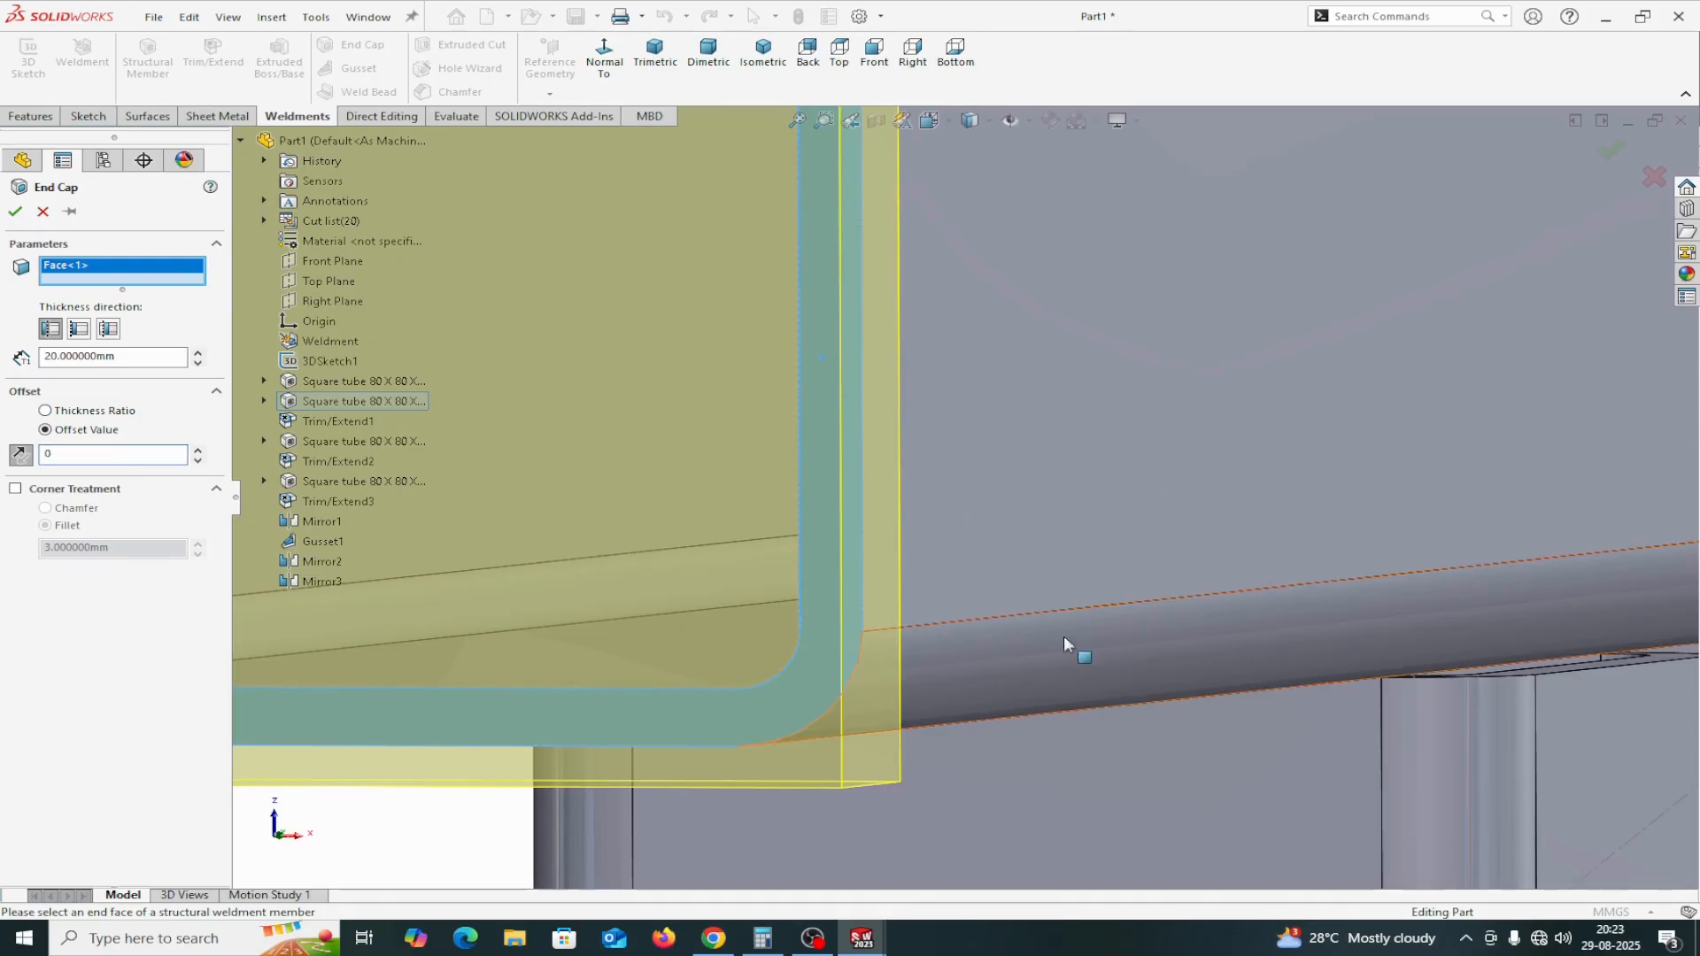
{"action": "left_click", "coordinate": [355, 804]}
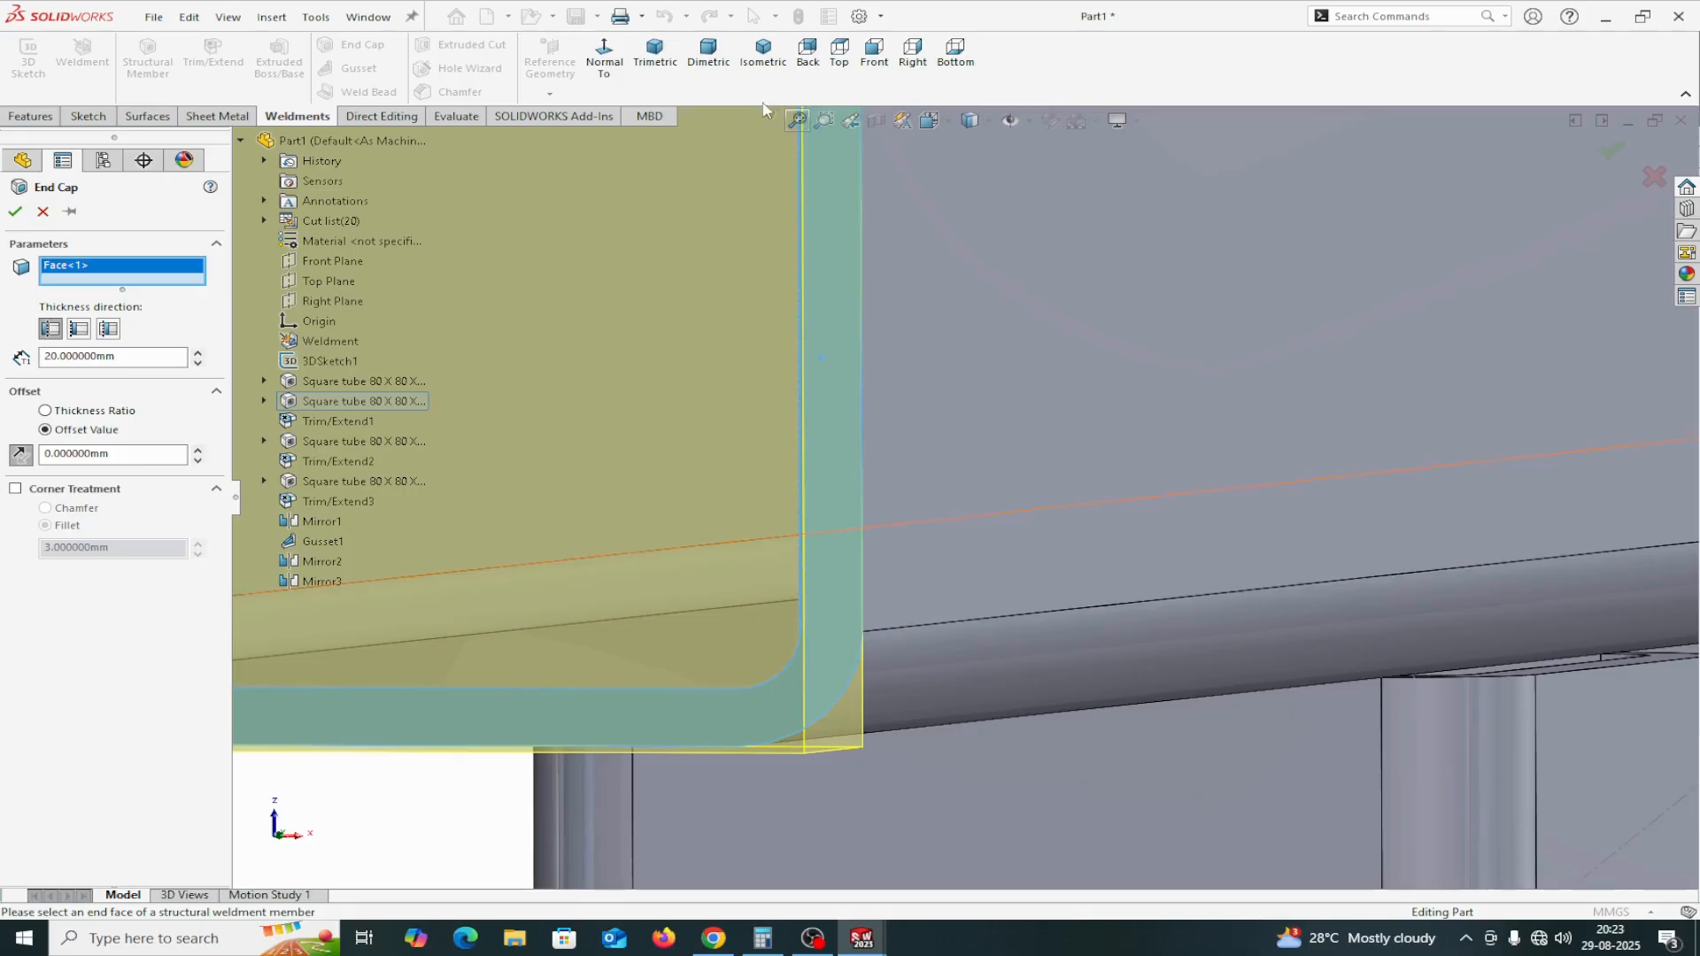
Try an offset value of 3 mm for the end cap on the leg
{"action": "left_click", "coordinate": [767, 76]}
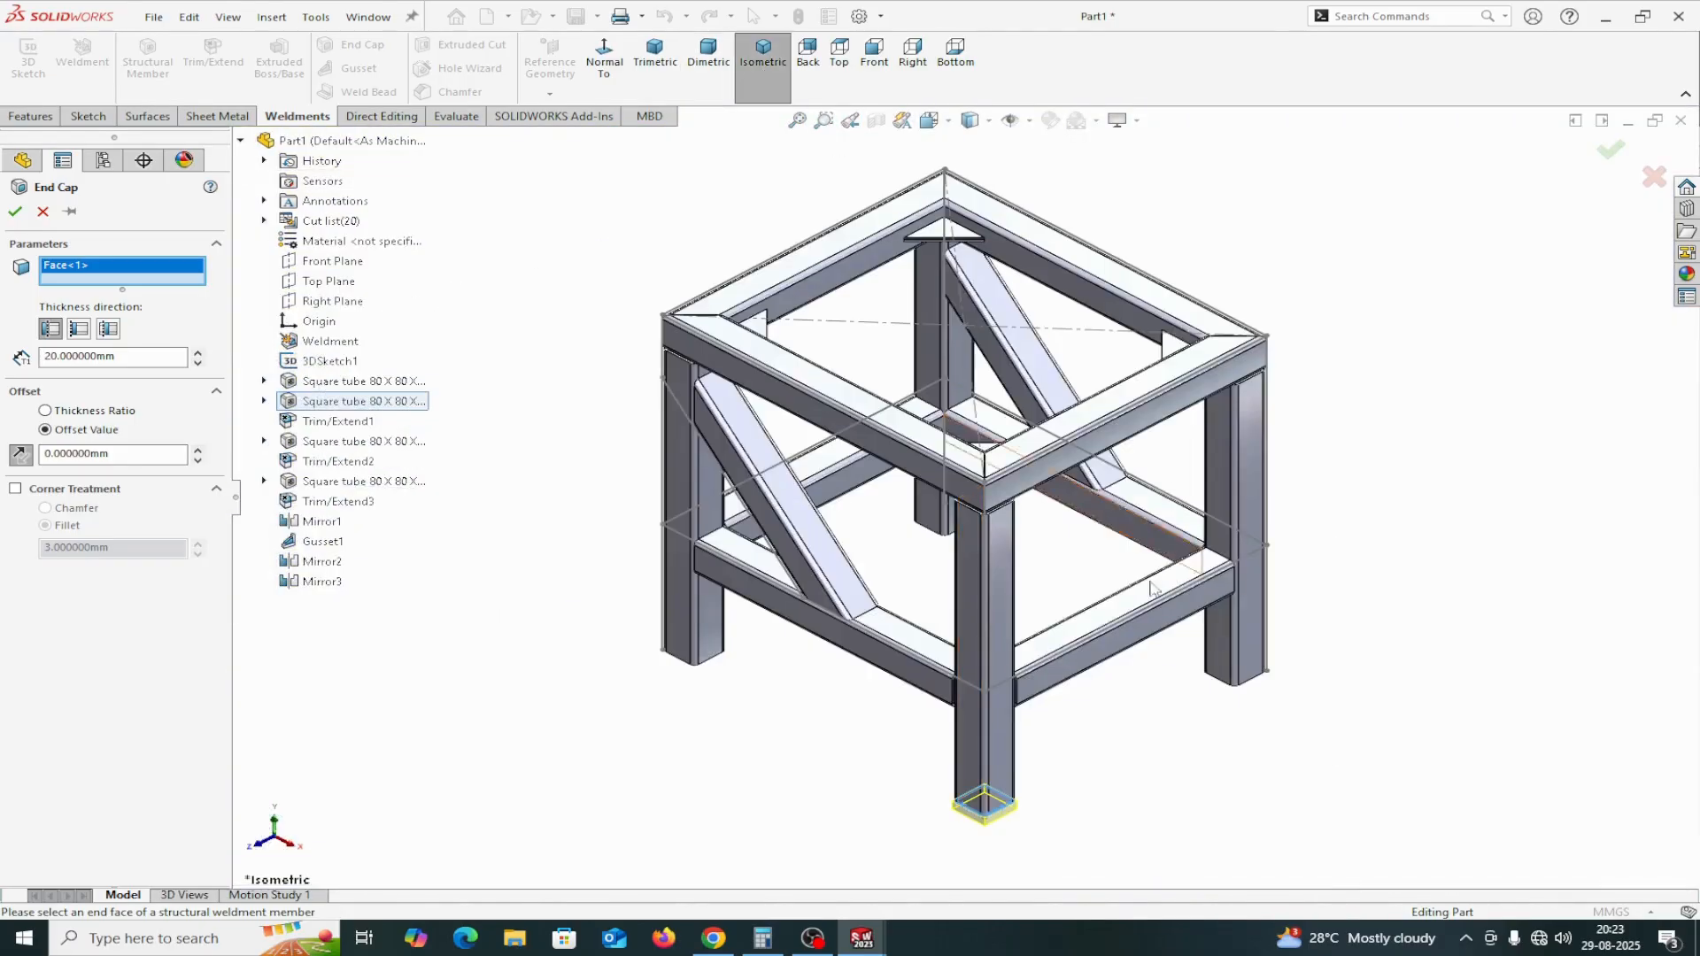
{"action": "scroll", "coordinate": [1189, 763], "scroll_direction": "down", "scroll_amount": 1}
{"action": "middle_click_drag", "start_coordinate": [1190, 763], "coordinate": [1174, 421]}
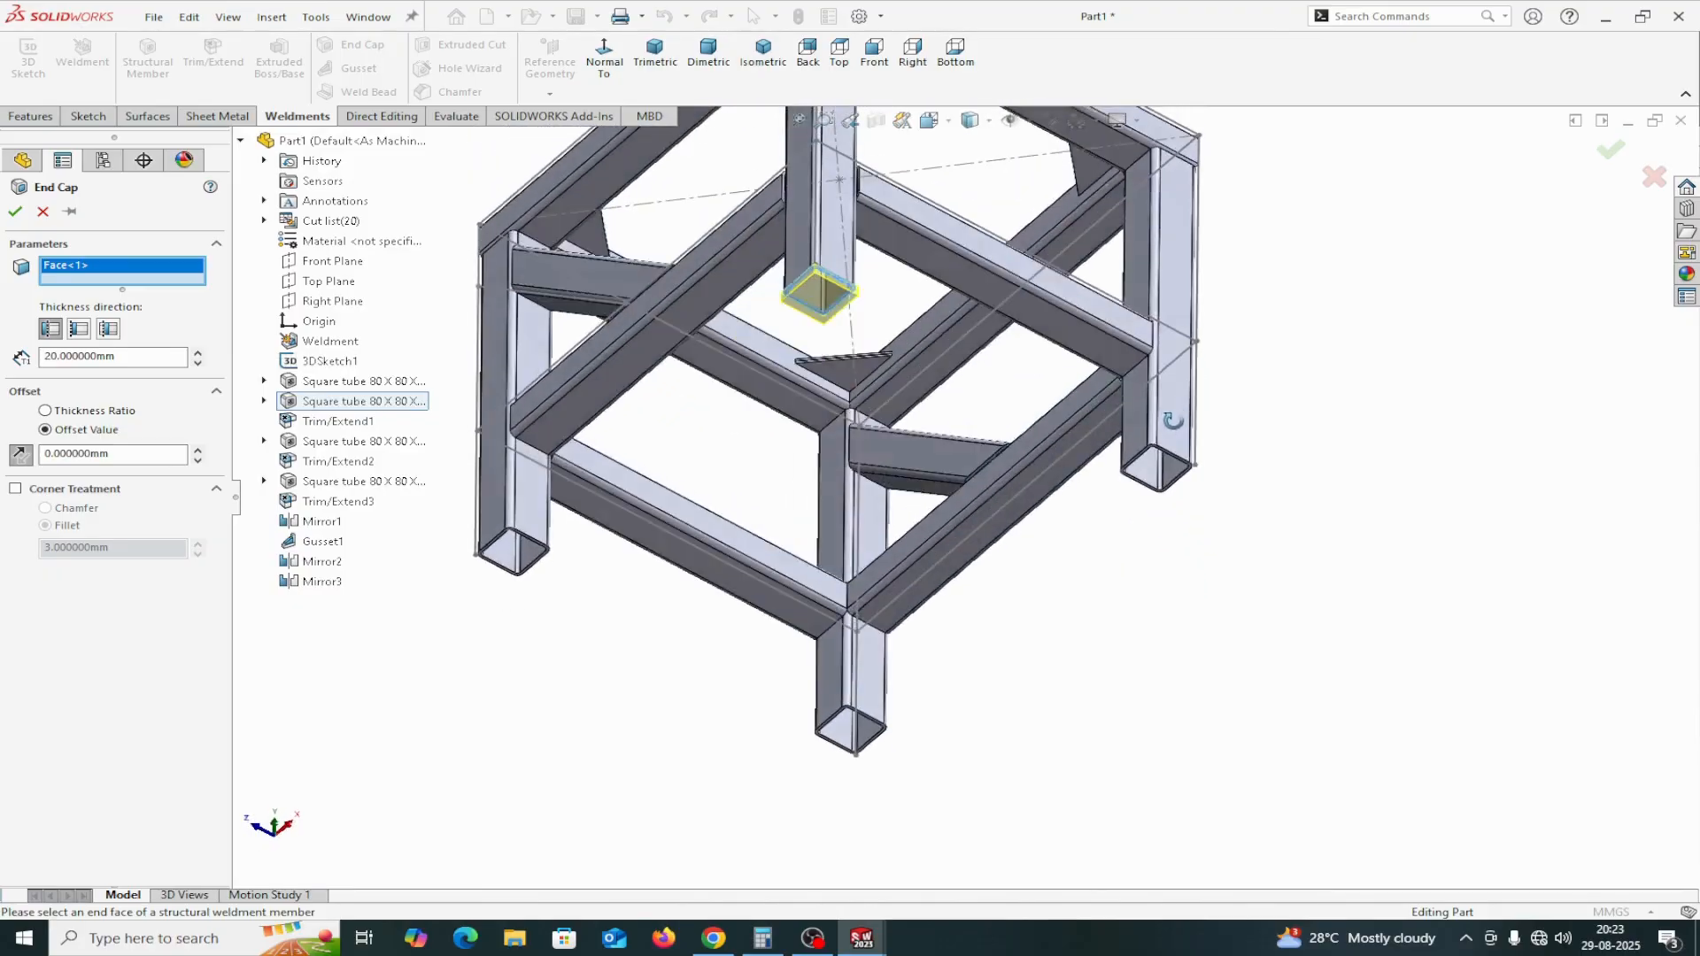
{"action": "scroll", "coordinate": [1174, 422], "scroll_direction": "down", "scroll_amount": 1}
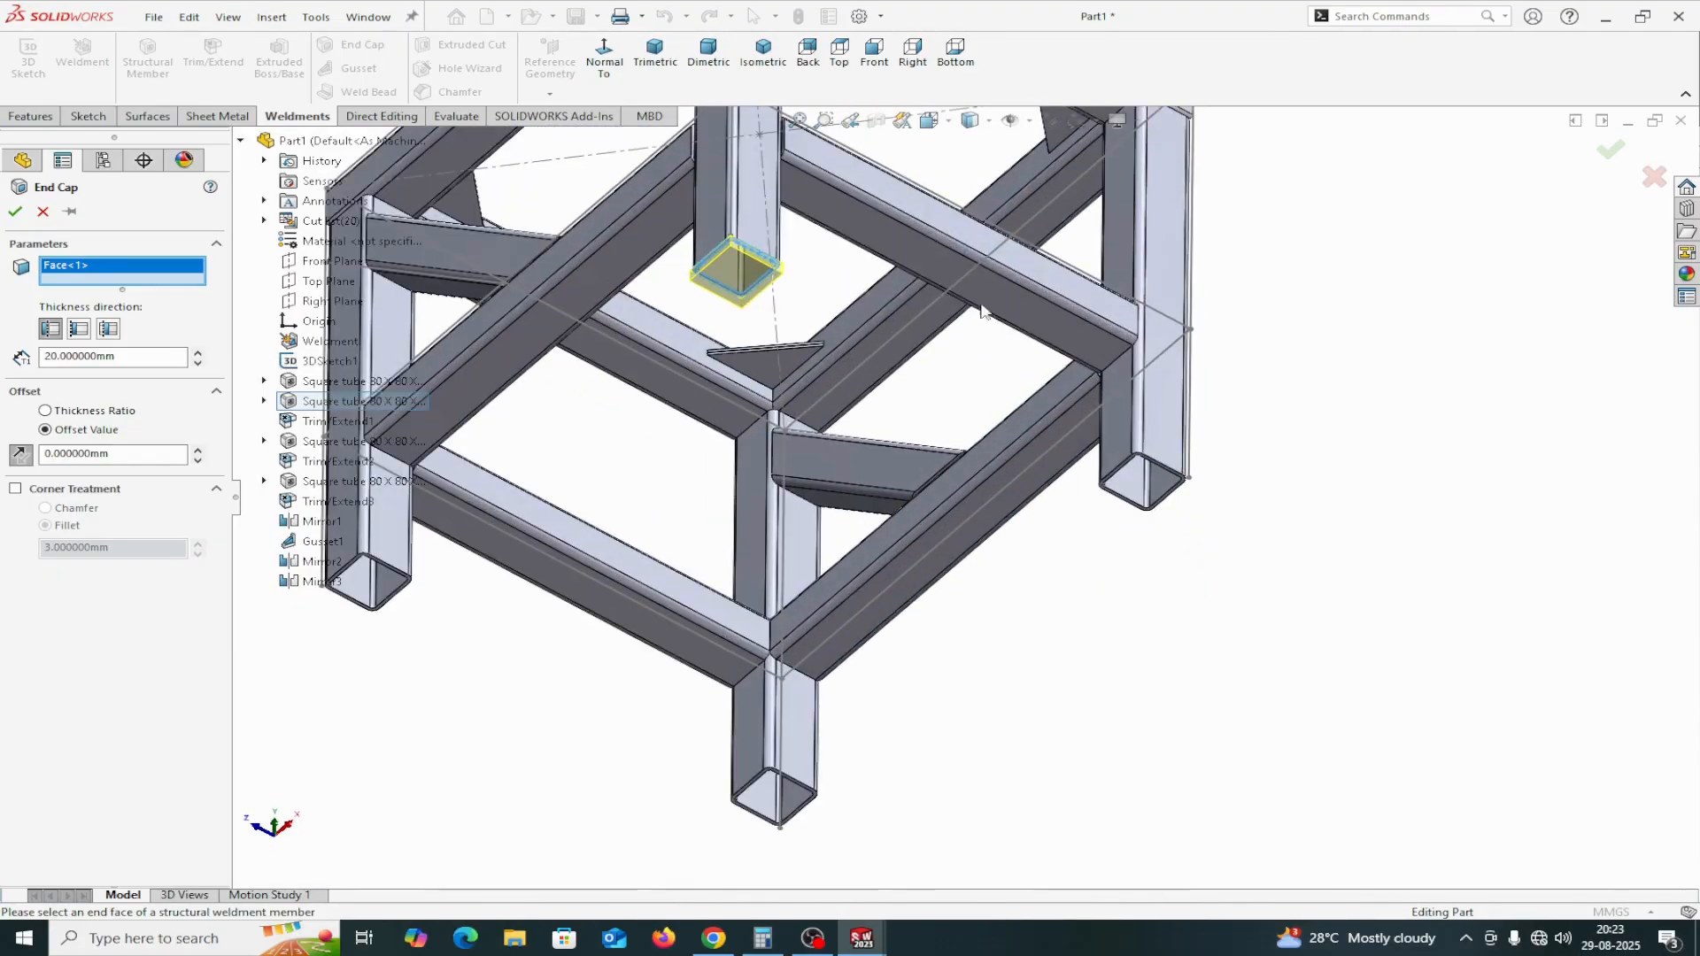
{"action": "left_click", "coordinate": [955, 54]}
{"action": "middle_click_drag", "start_coordinate": [1463, 293], "coordinate": [1352, 360]}
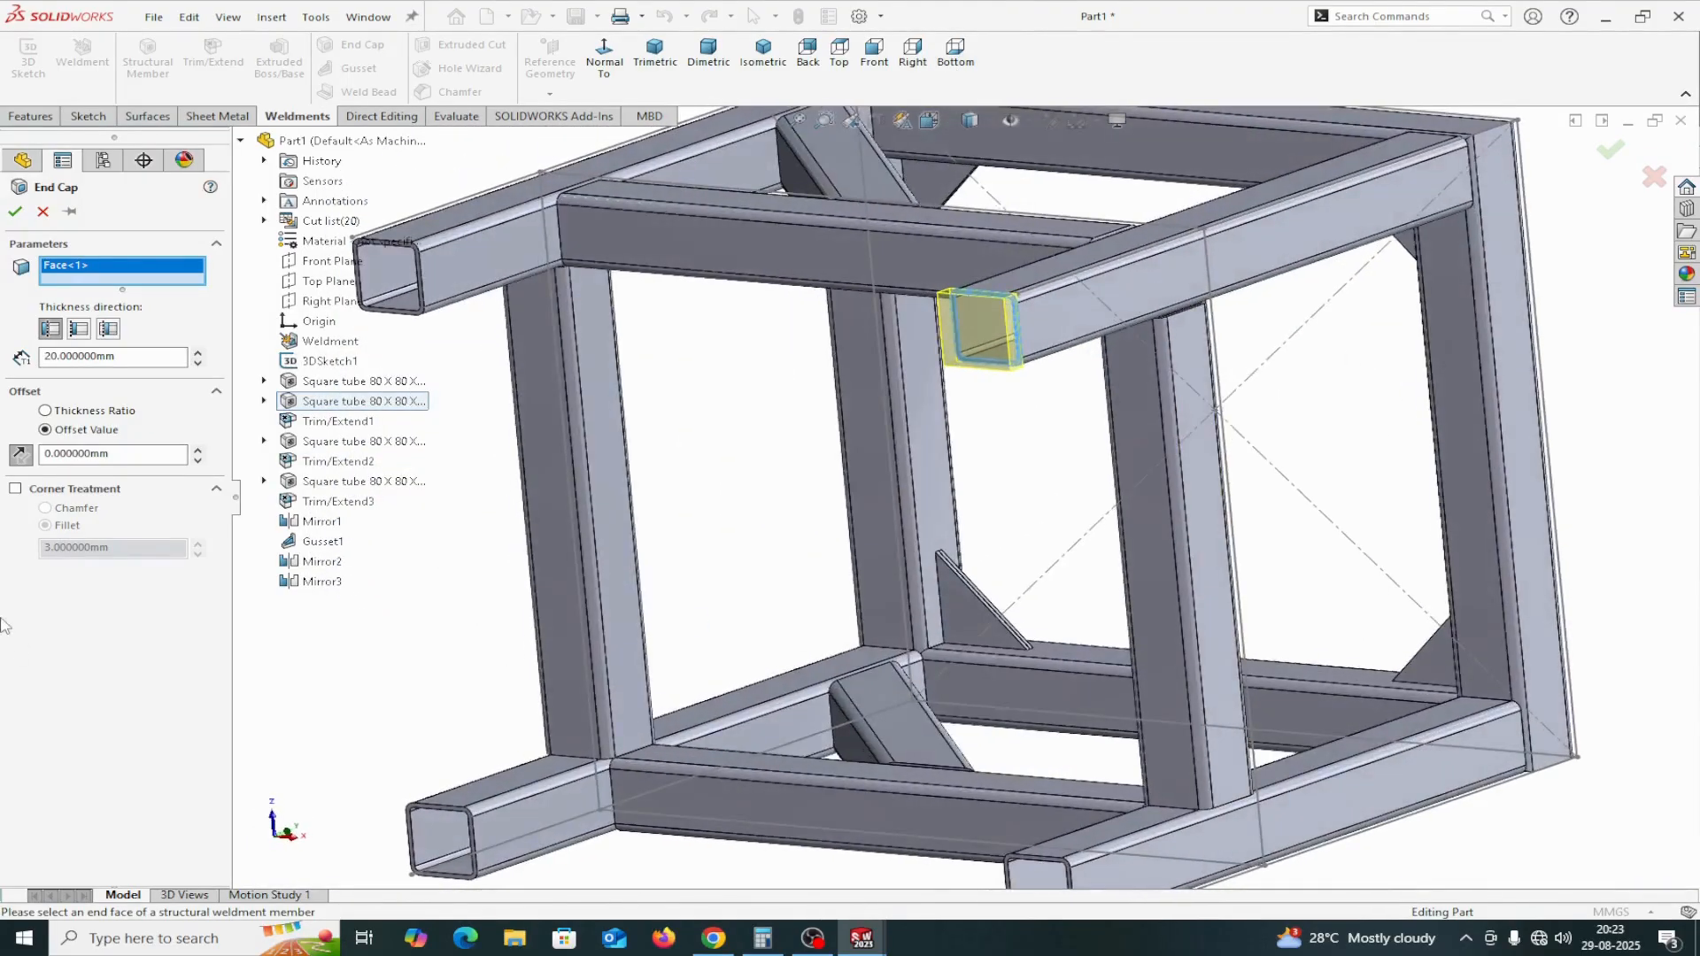
{"action": "left_click_drag", "start_coordinate": [113, 454], "coordinate": [36, 460]}
{"action": "type", "text": "3"}
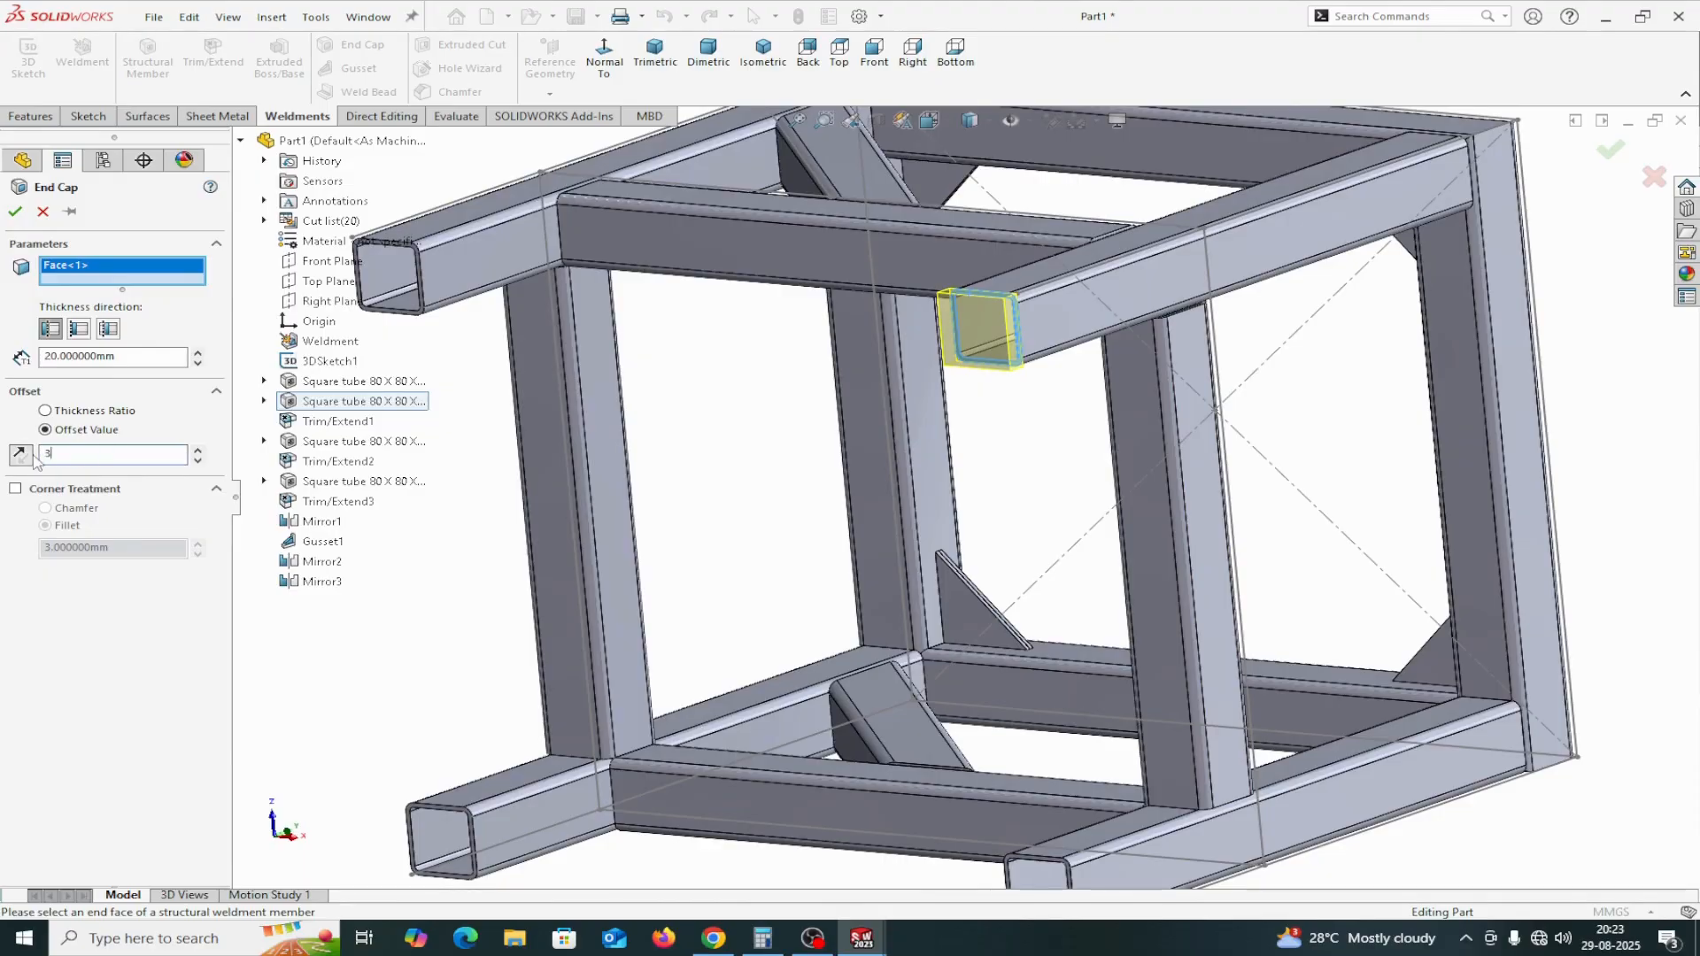
{"action": "key", "text": "Return"}
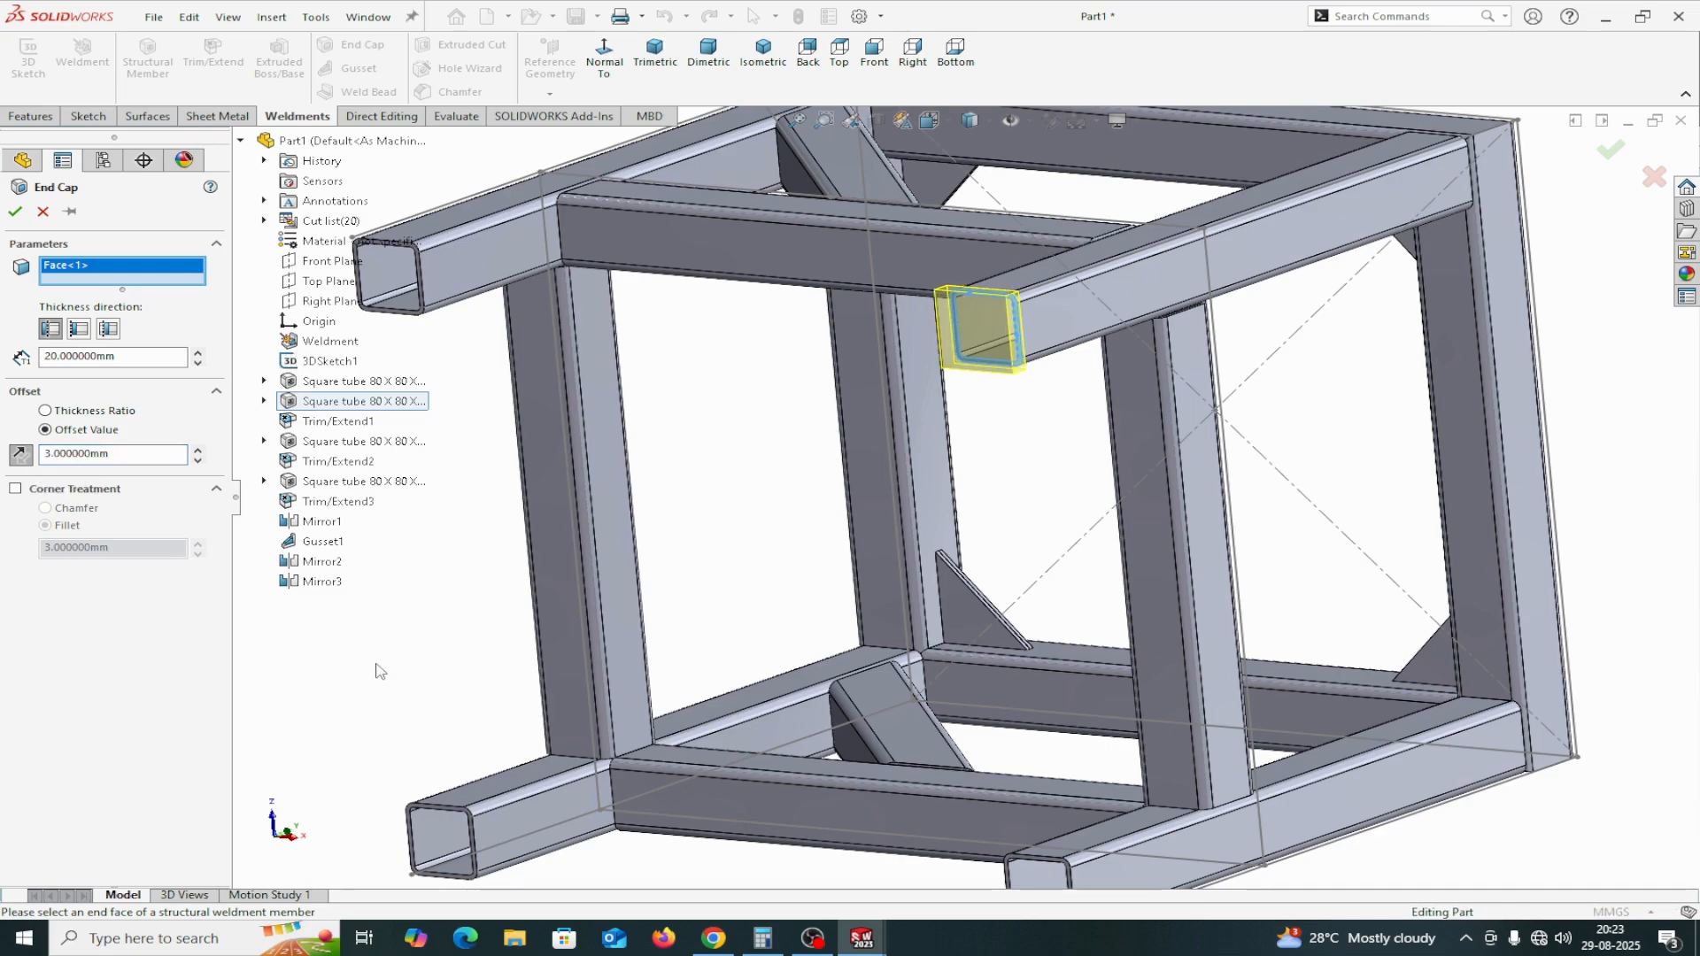
Examine the end cap preview up close and set its offset value to 5 mm
{"action": "scroll", "coordinate": [1588, 328], "scroll_direction": "down", "scroll_amount": 2}
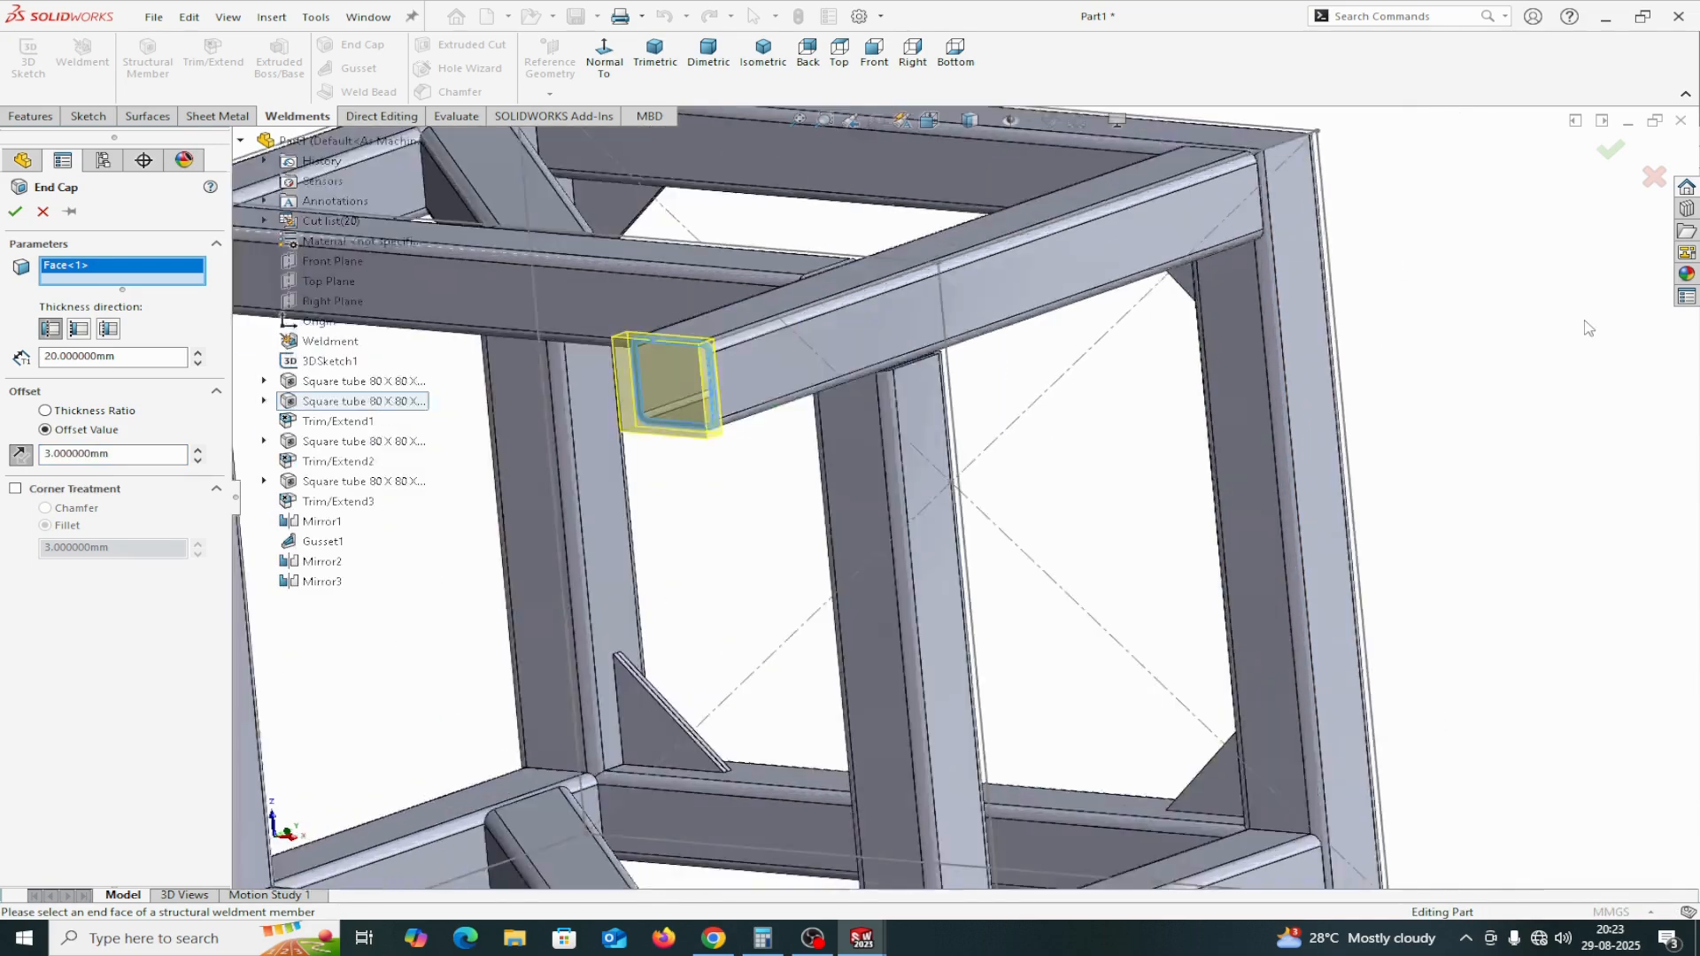
{"action": "middle_click_drag", "start_coordinate": [1585, 322], "coordinate": [1426, 366], "text": "ctrl"}
{"action": "left_click", "coordinate": [823, 120]}
{"action": "left_click_drag", "start_coordinate": [414, 340], "coordinate": [629, 499]}
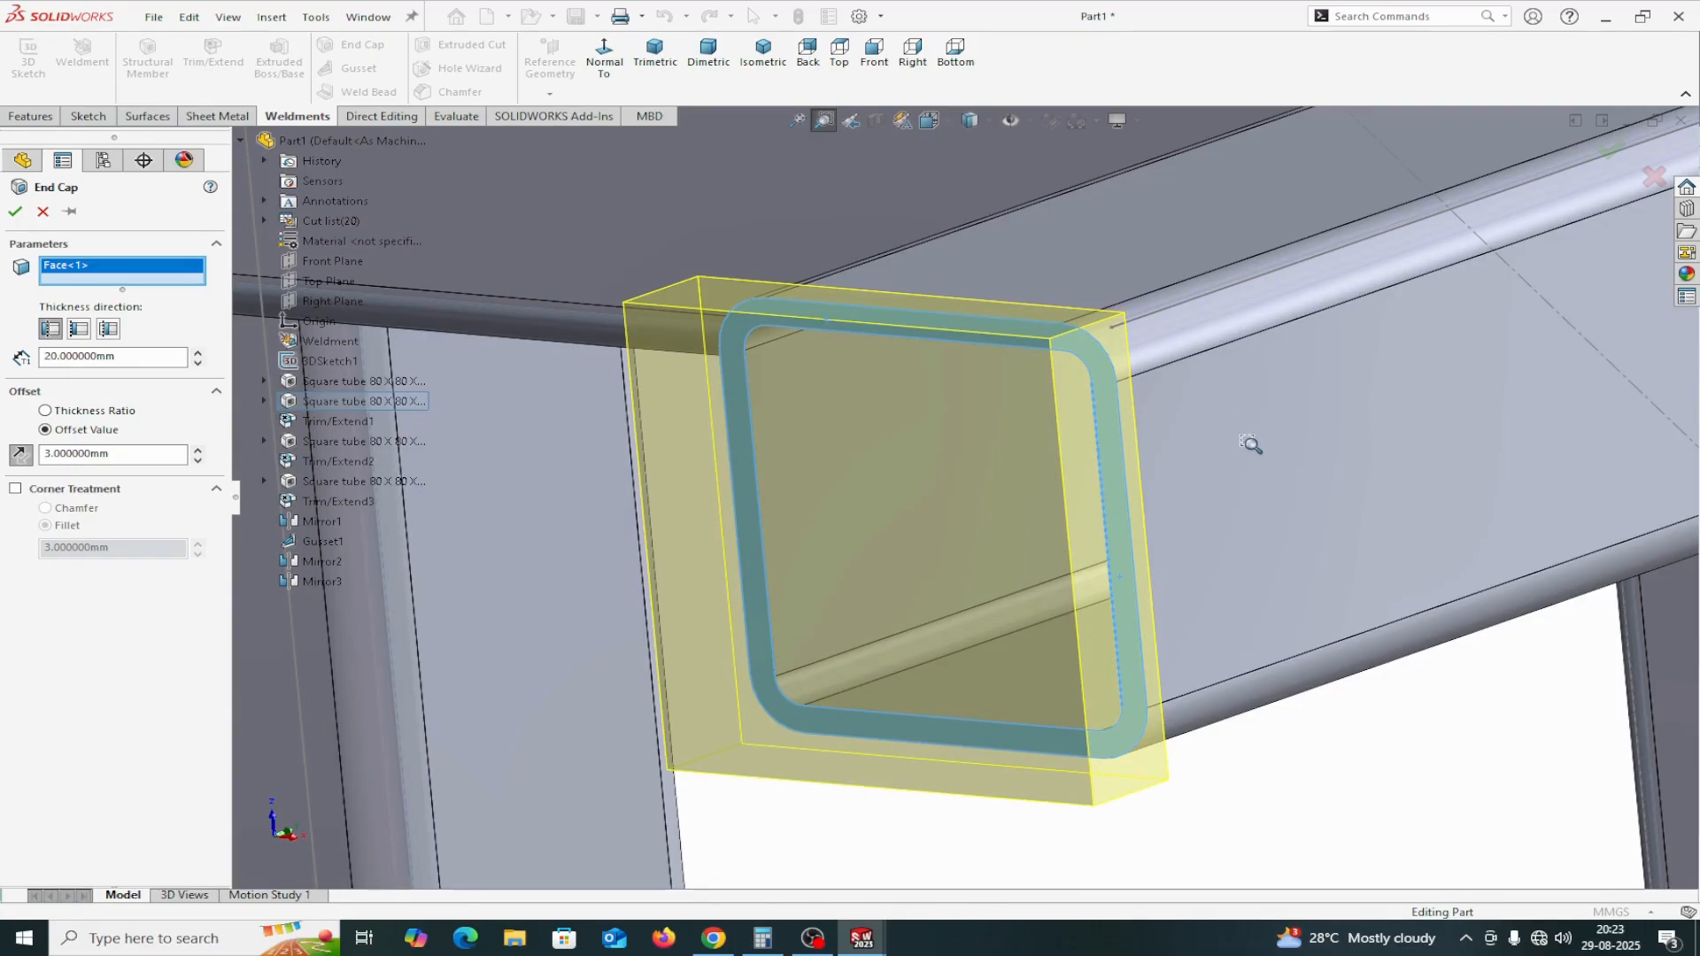
{"action": "middle_click_drag", "start_coordinate": [1237, 445], "coordinate": [1096, 504]}
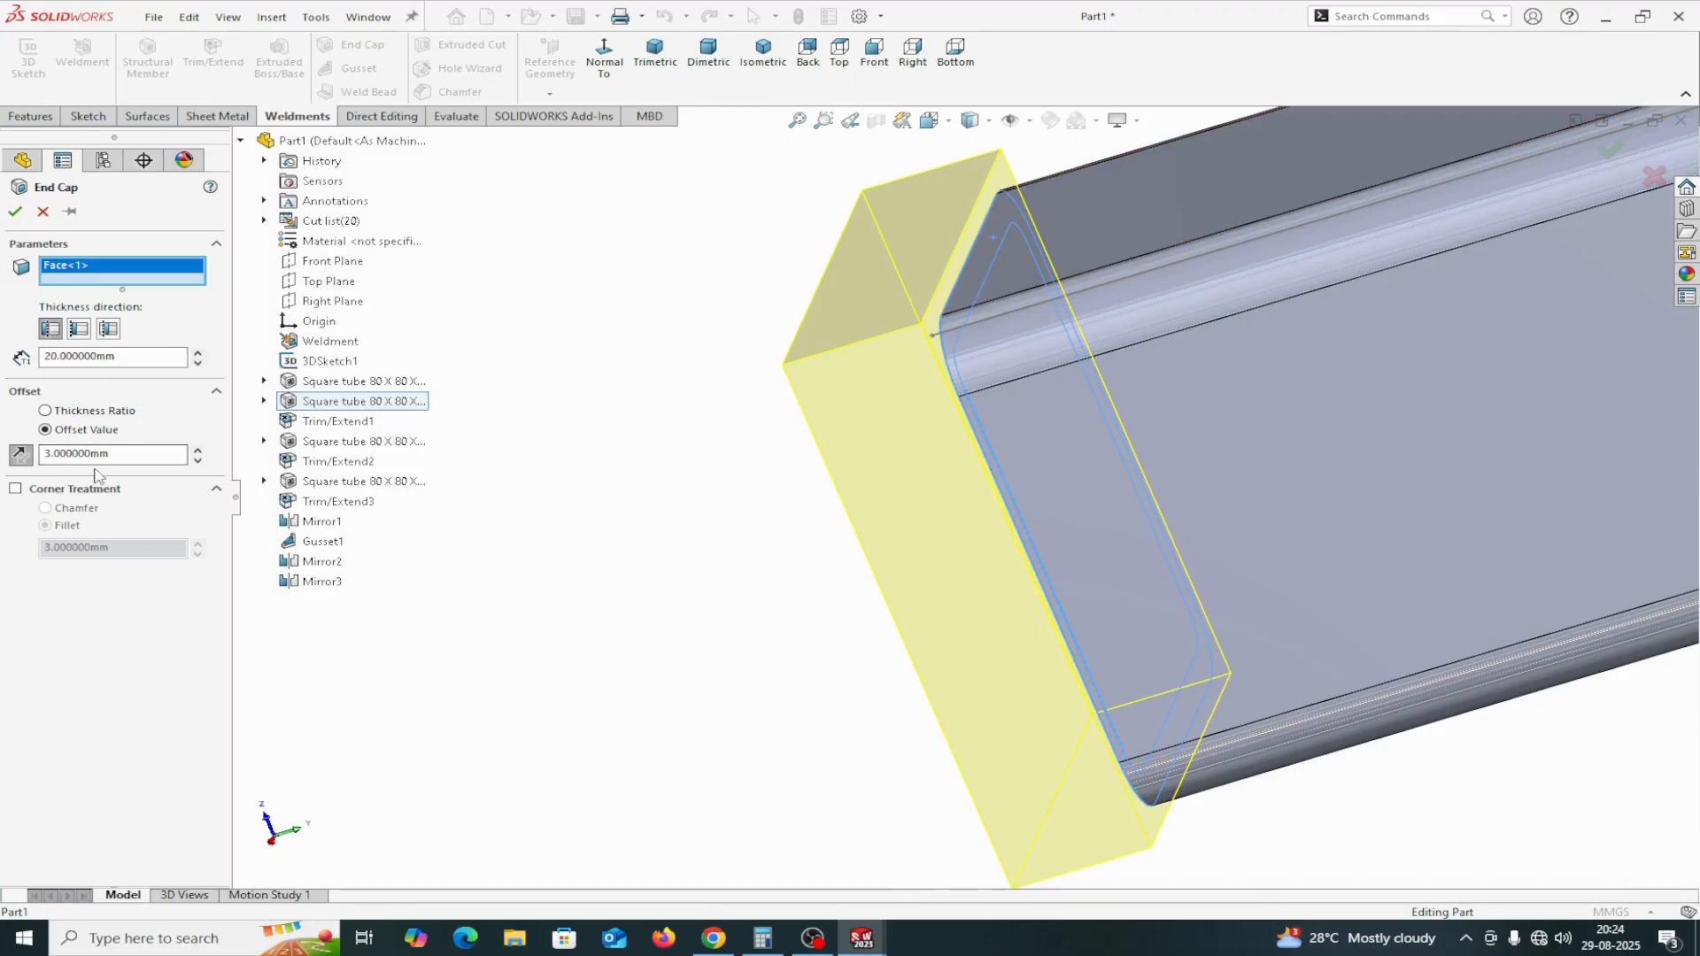
{"action": "left_click_drag", "start_coordinate": [129, 452], "coordinate": [36, 445]}
{"action": "type", "text": "5"}
{"action": "key", "text": "Return"}
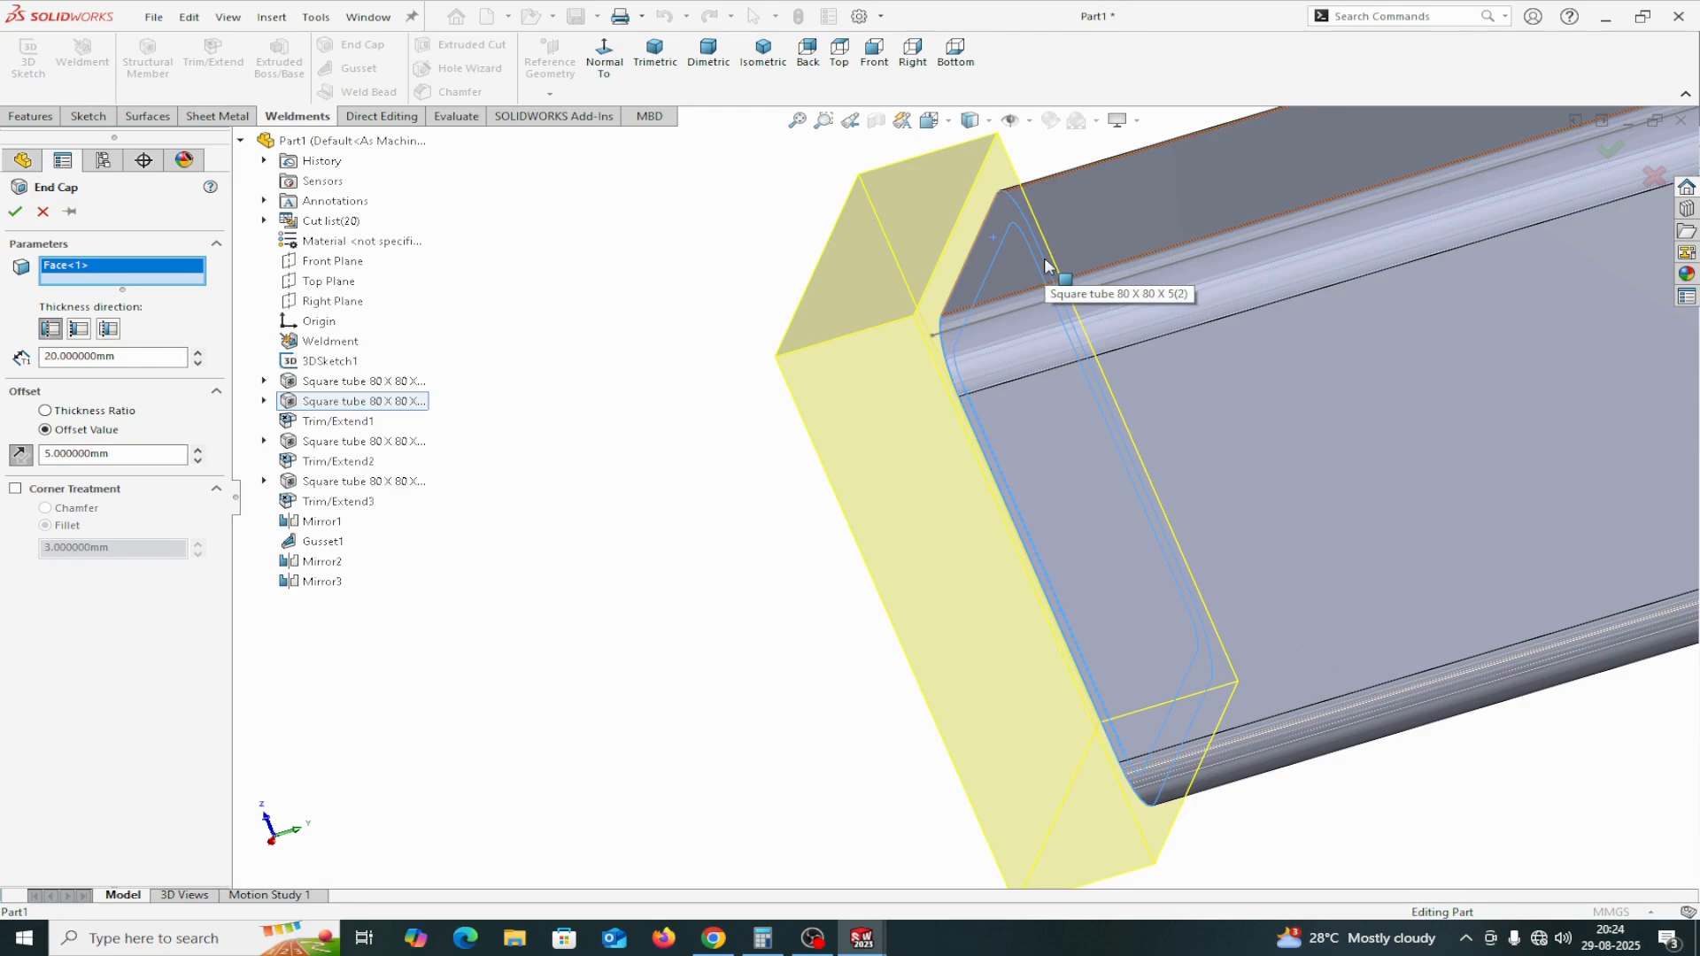
Enable corner treatment with a 10 mm fillet on the end cap and create the cap
{"action": "left_click", "coordinate": [15, 489]}
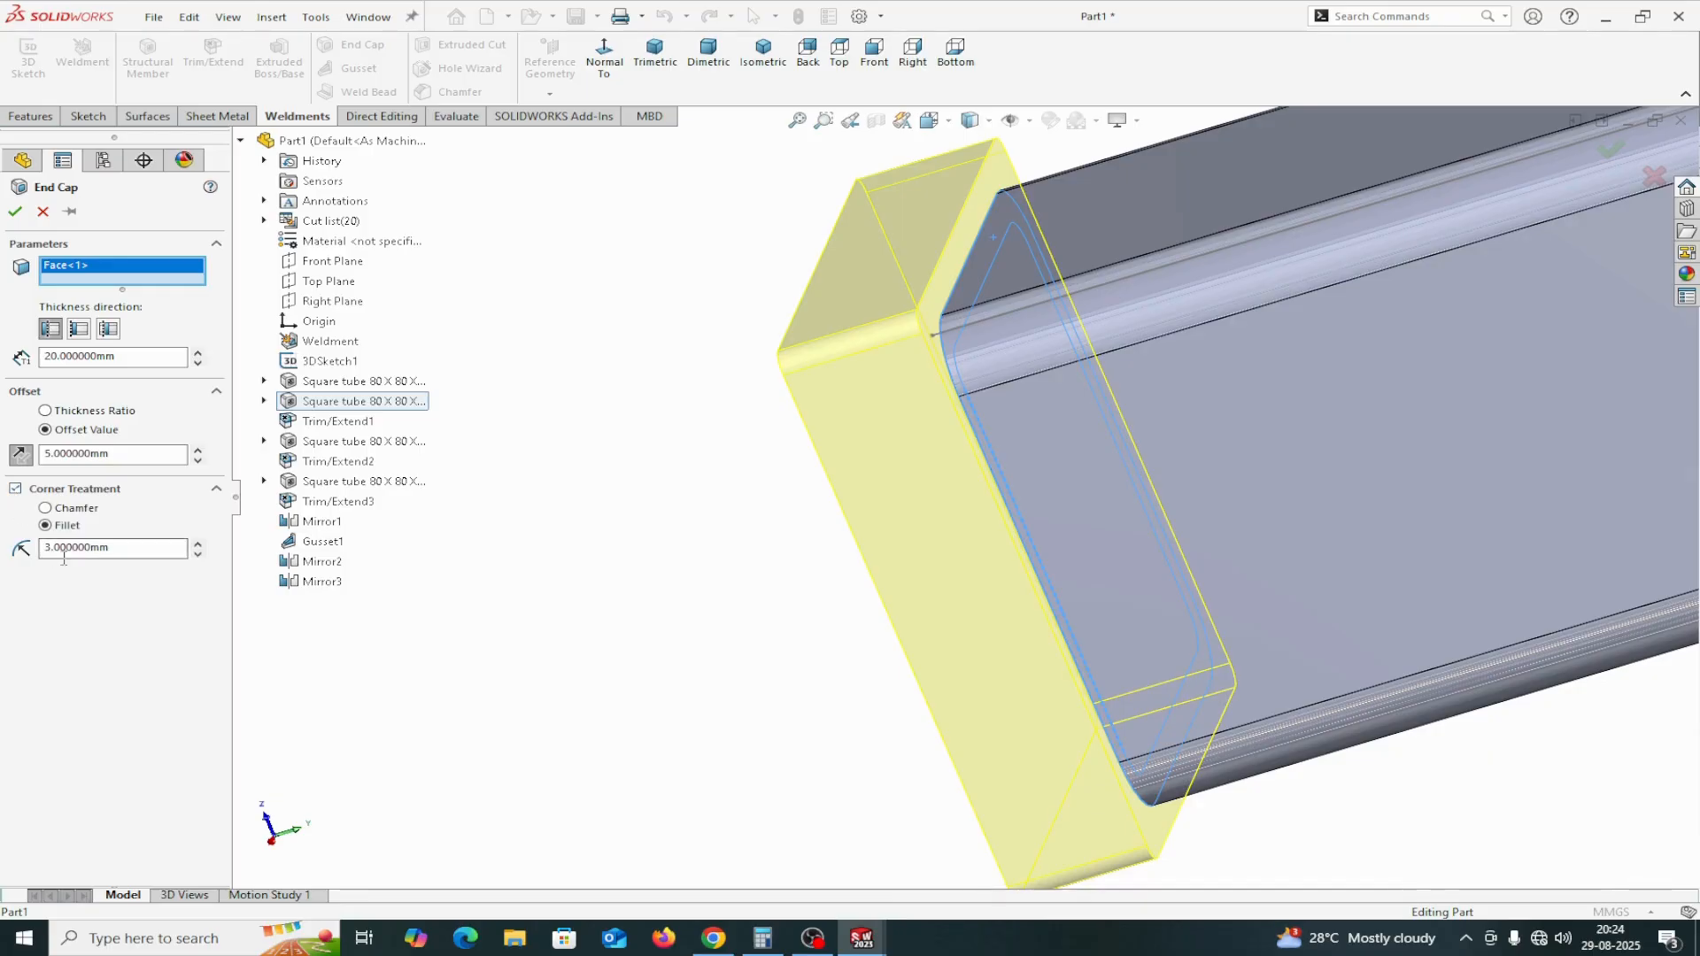
{"action": "left_click_drag", "start_coordinate": [143, 550], "coordinate": [38, 548]}
{"action": "type", "text": "10"}
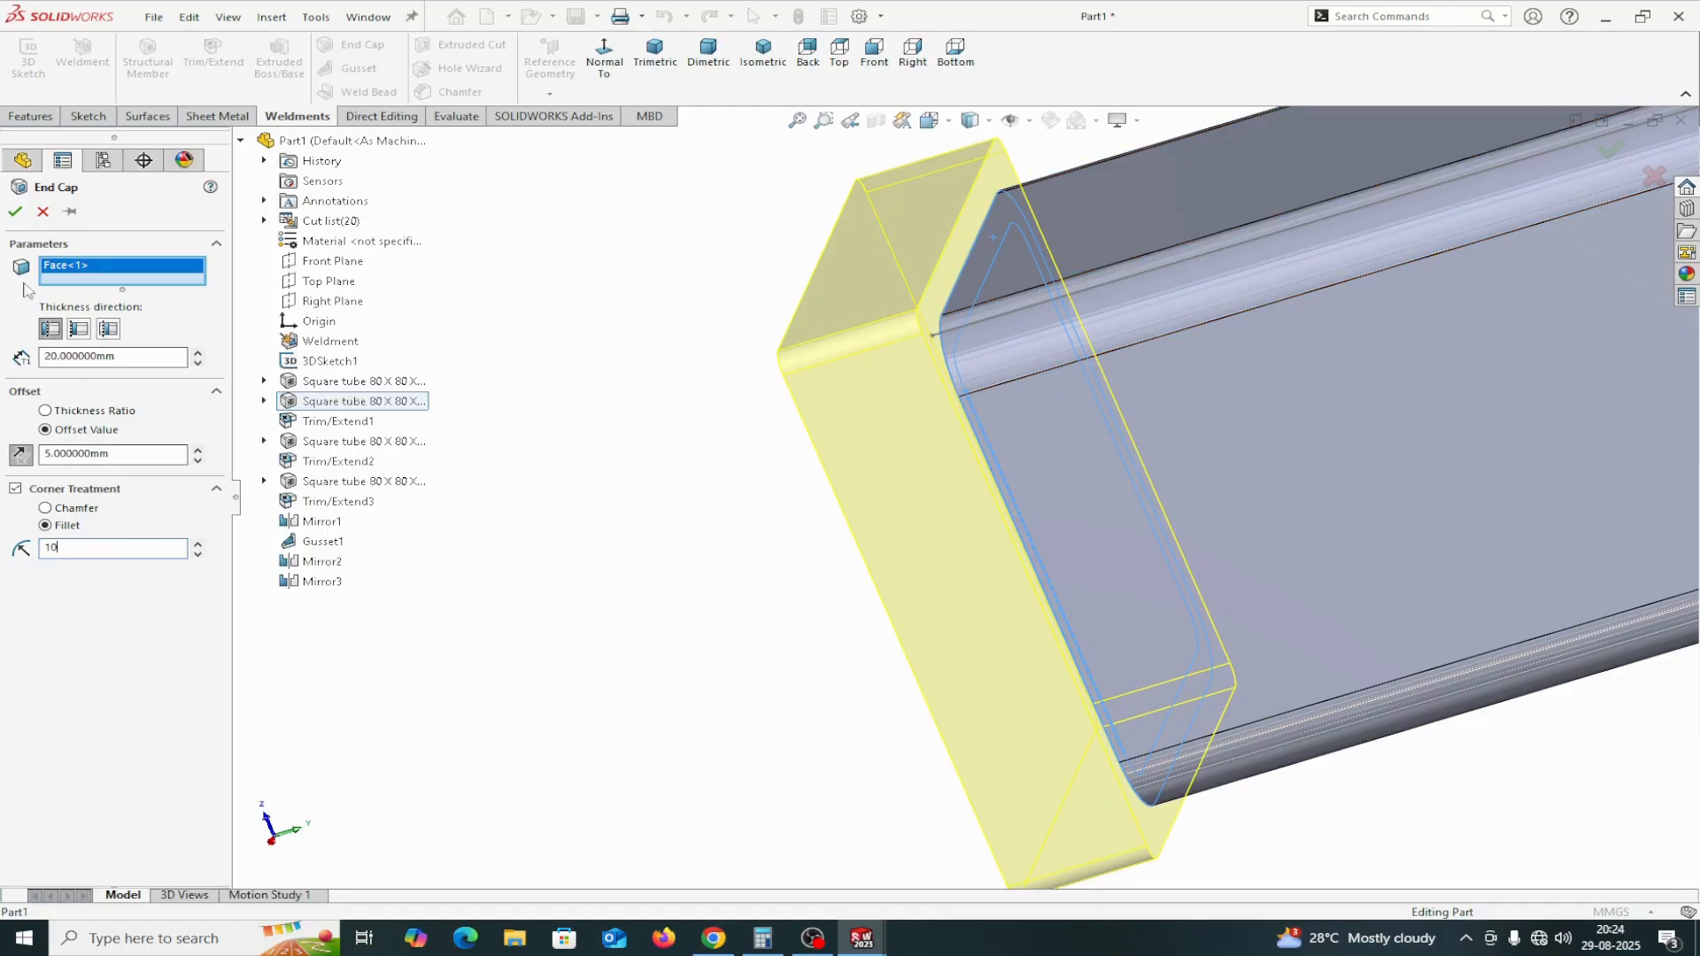
{"action": "left_click", "coordinate": [14, 212]}
{"action": "left_click", "coordinate": [14, 213]}
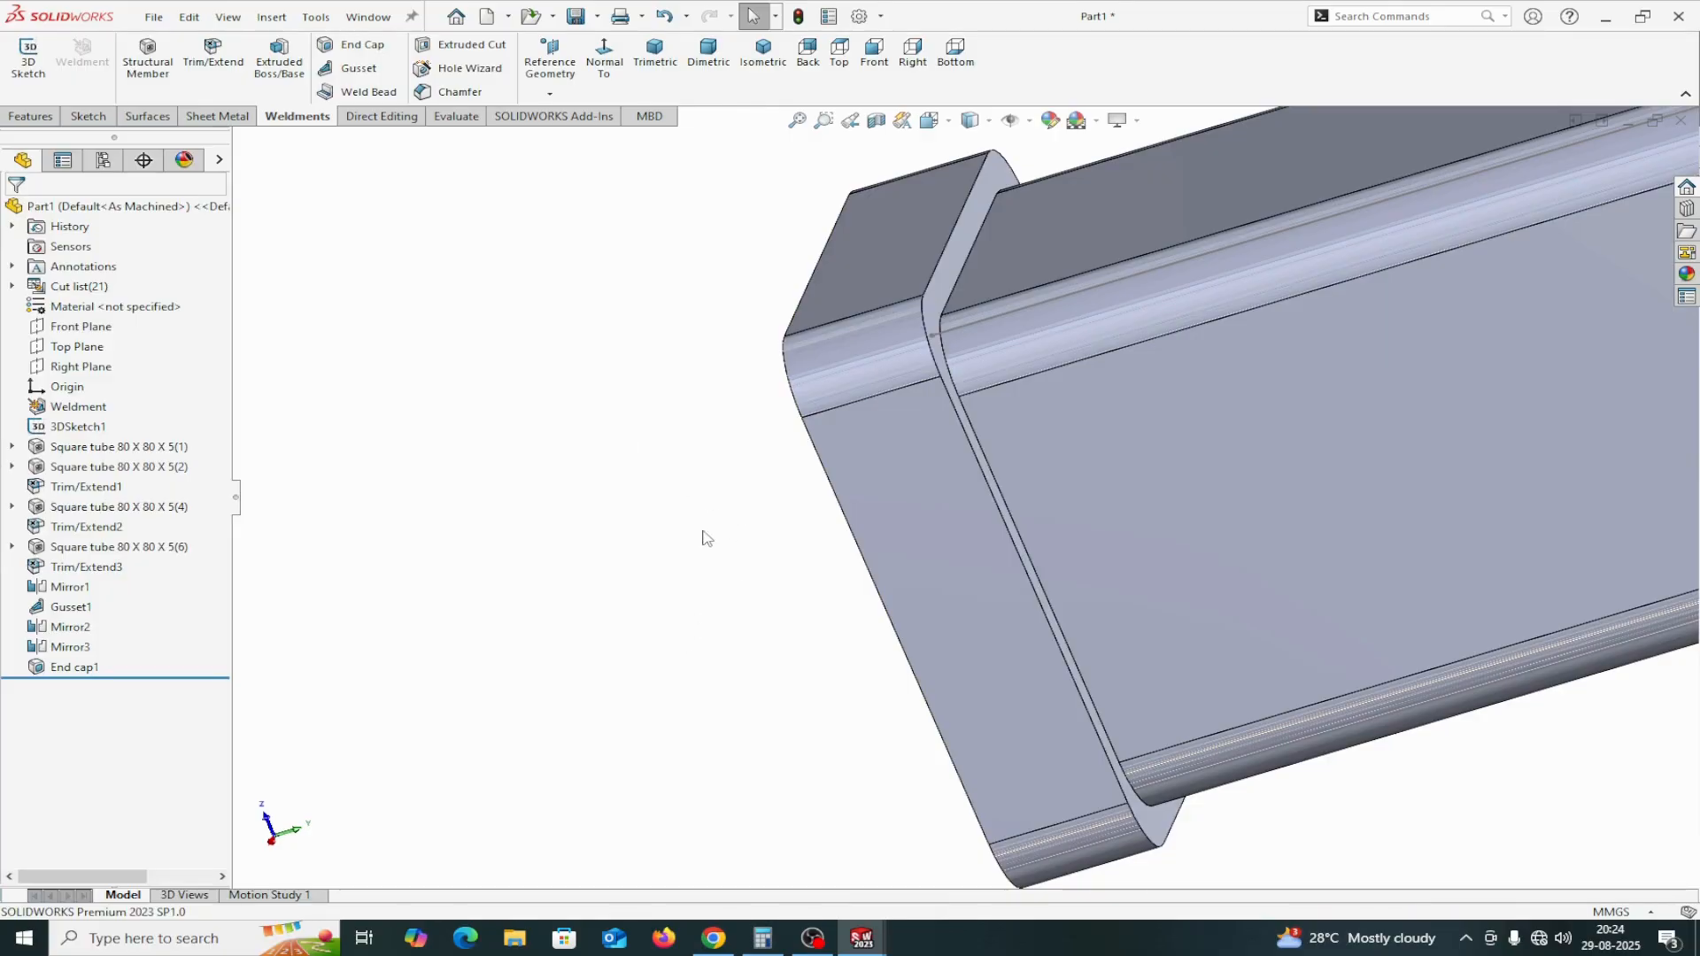
Mirror the end cap body about the Front Plane onto the neighbouring leg
{"action": "left_click", "coordinate": [761, 55]}
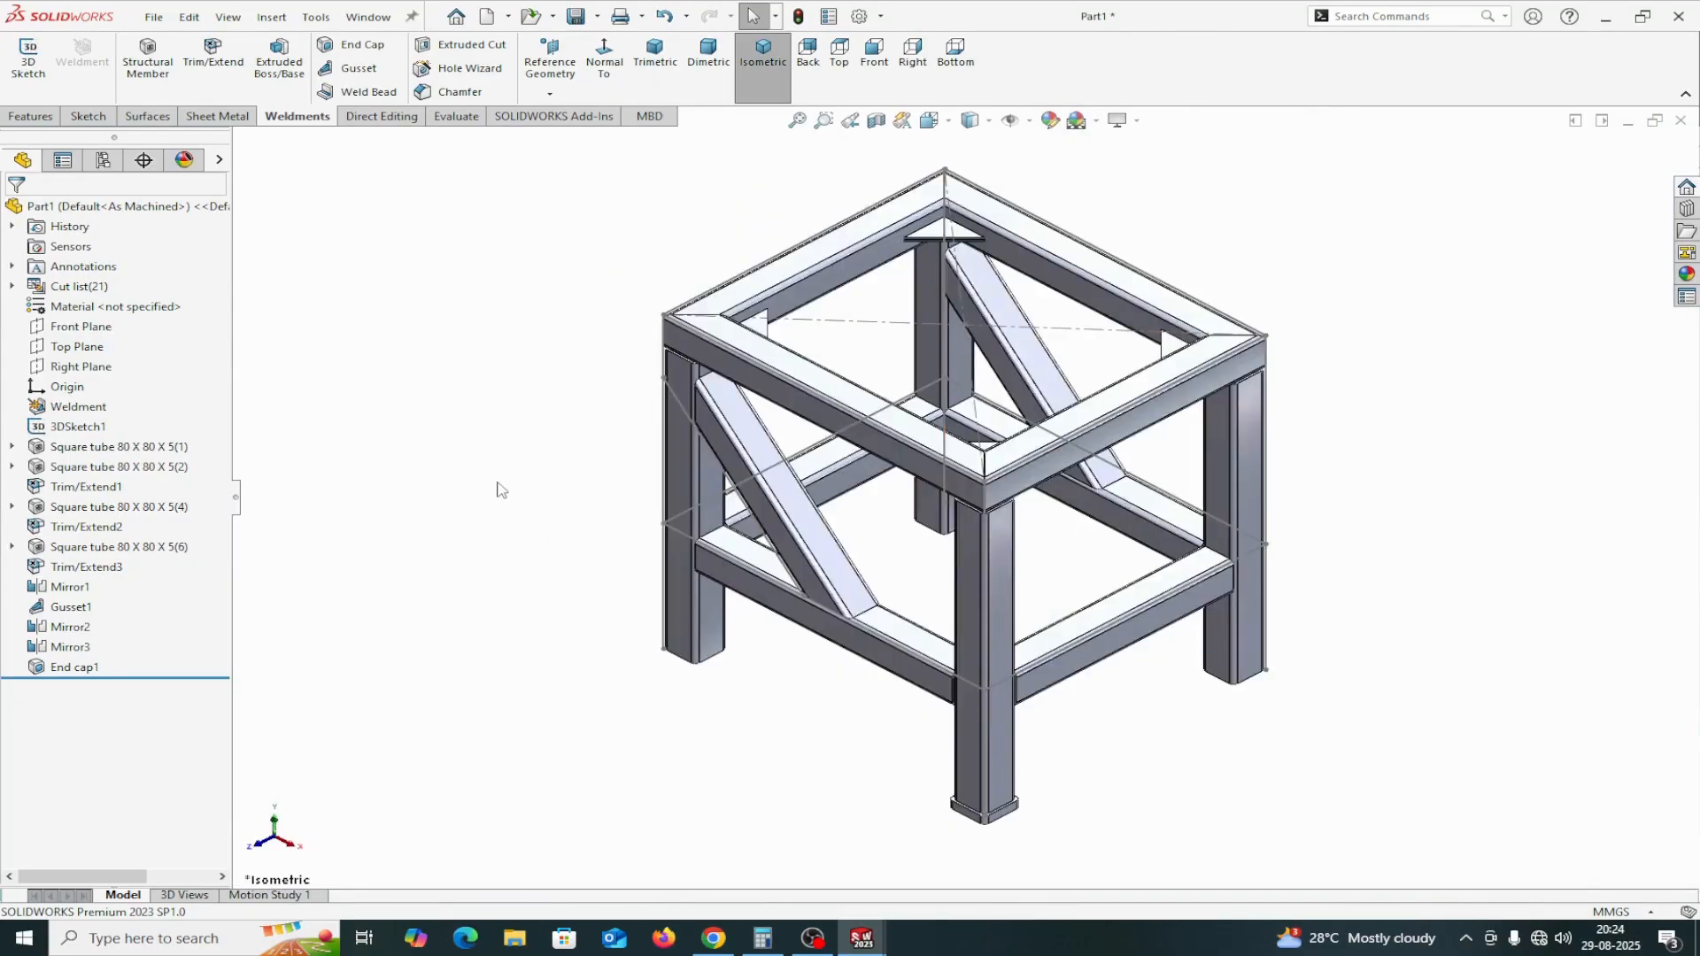
{"action": "left_click", "coordinate": [35, 116]}
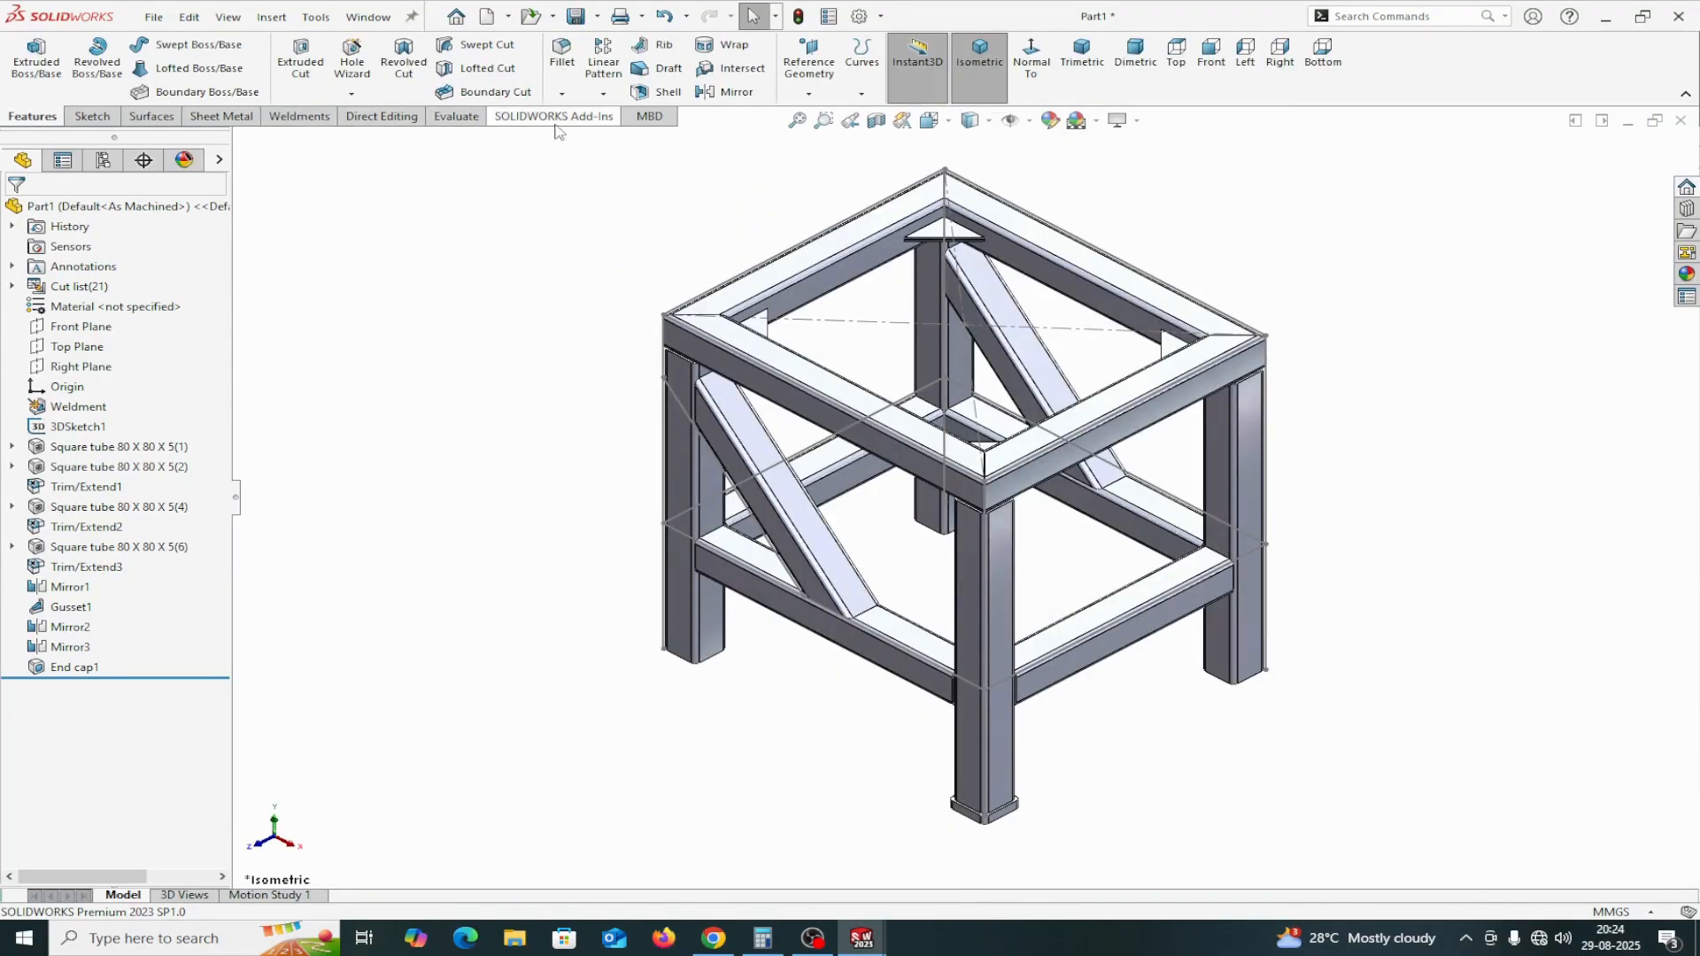
{"action": "left_click", "coordinate": [735, 92]}
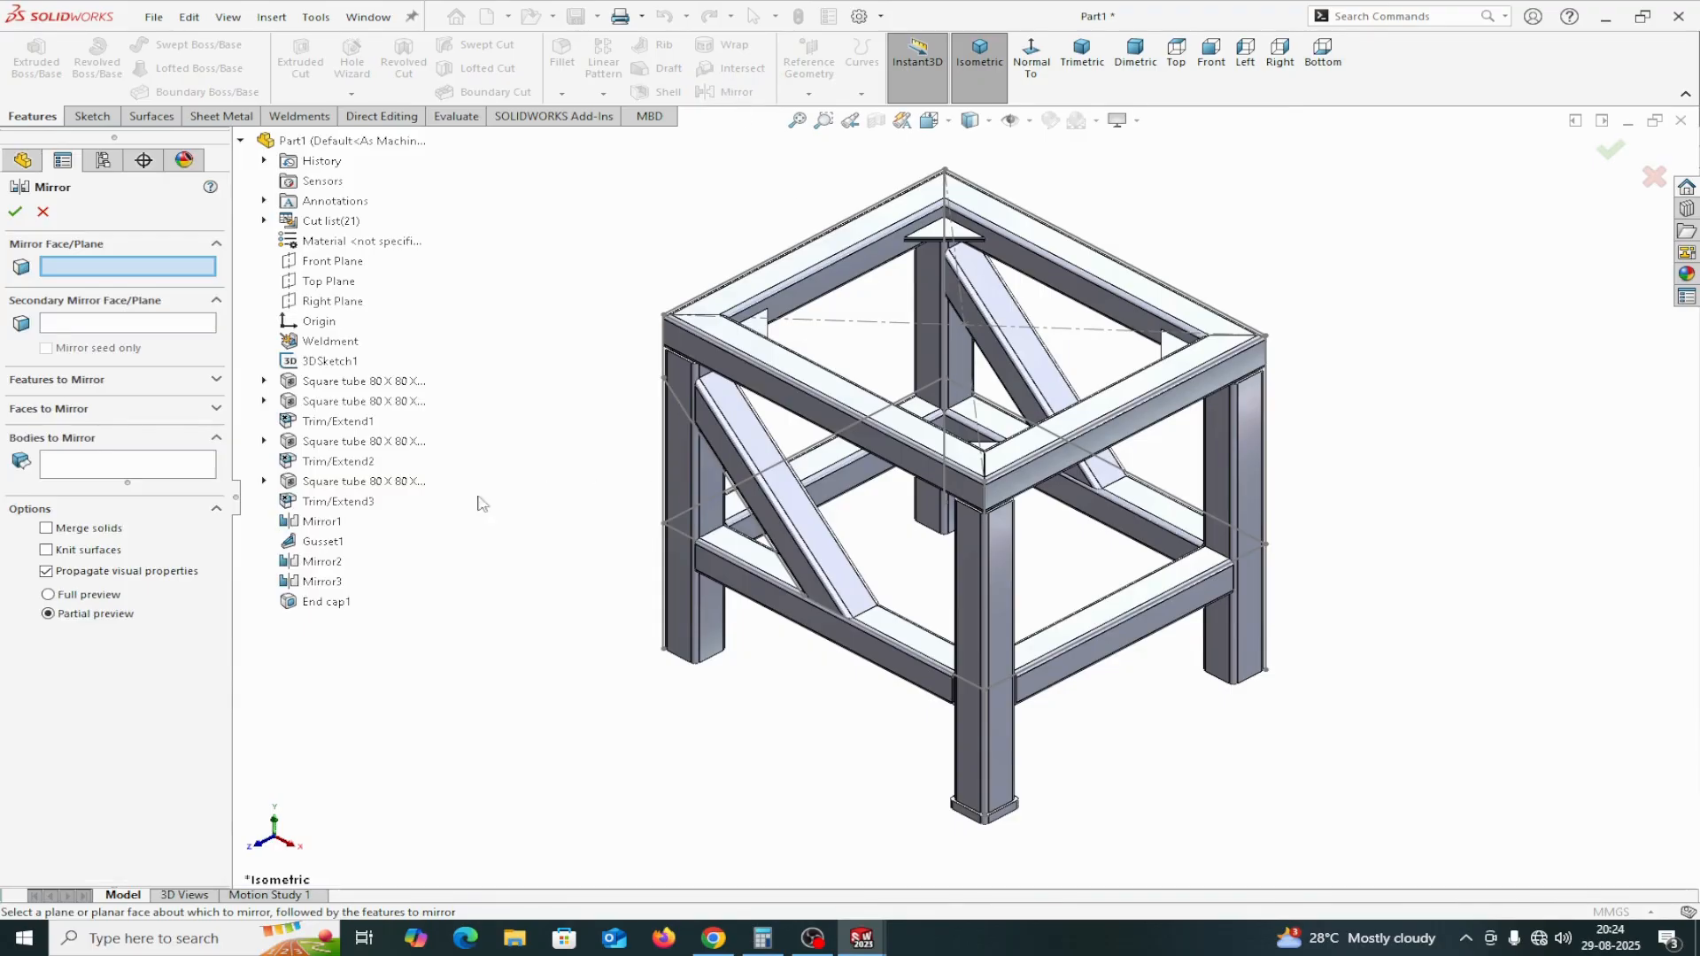
{"action": "left_click", "coordinate": [993, 810]}
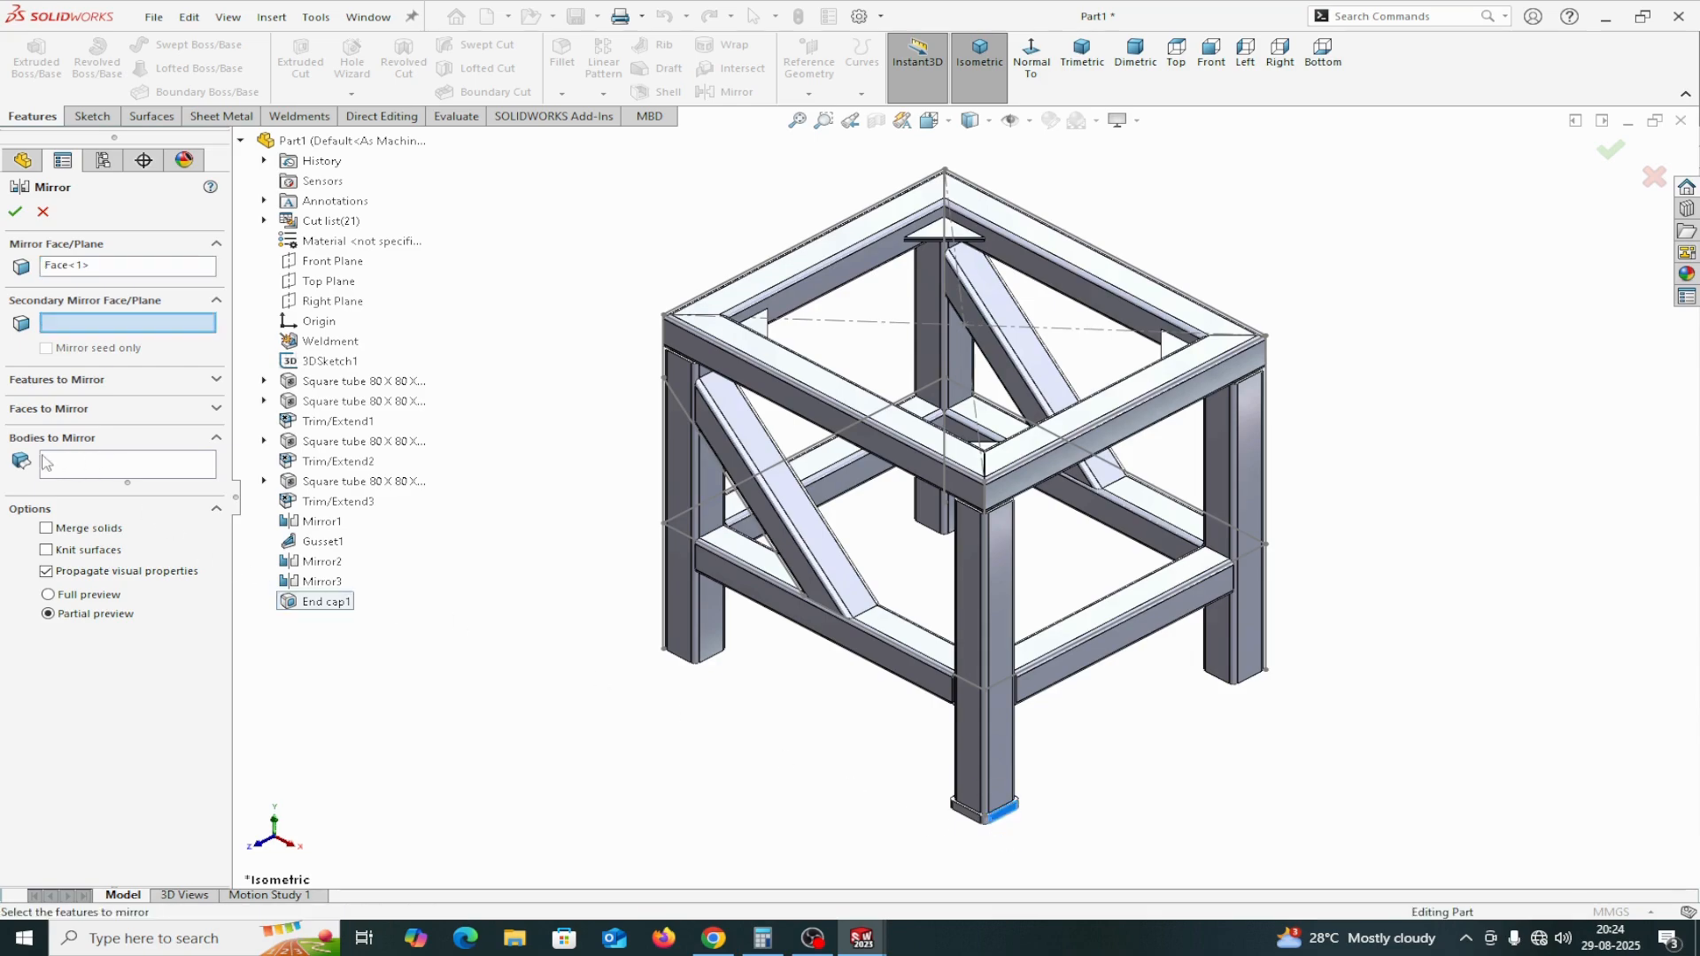
{"action": "left_click", "coordinate": [100, 469]}
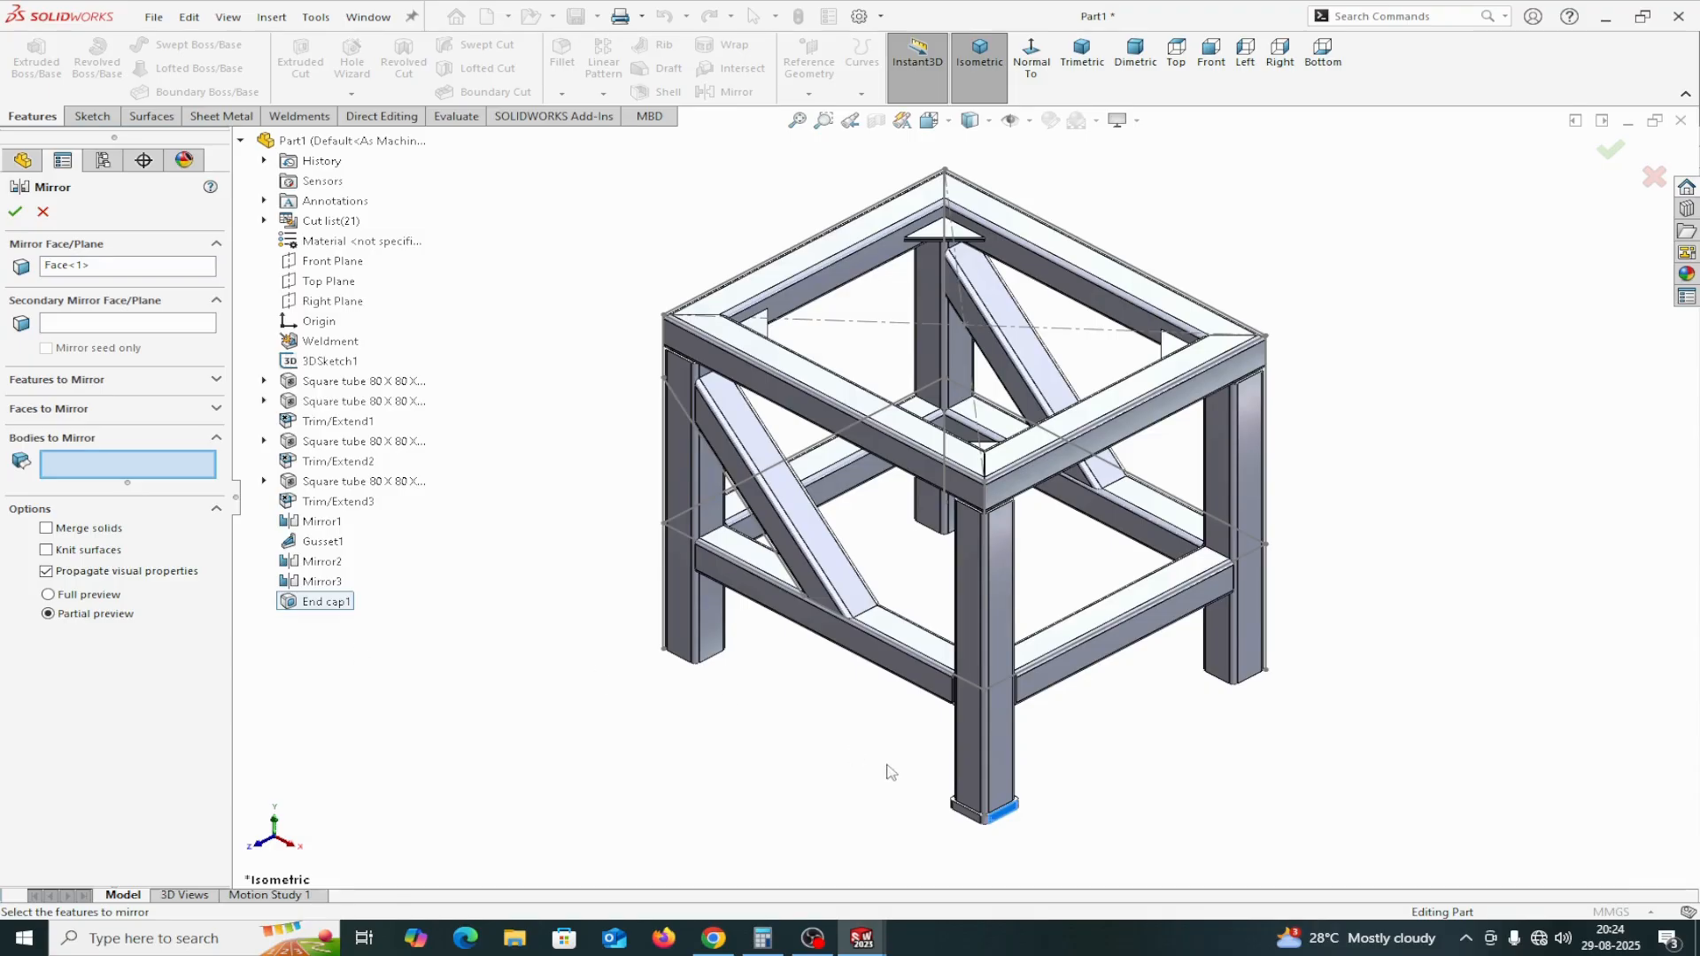
{"action": "left_click", "coordinate": [970, 818]}
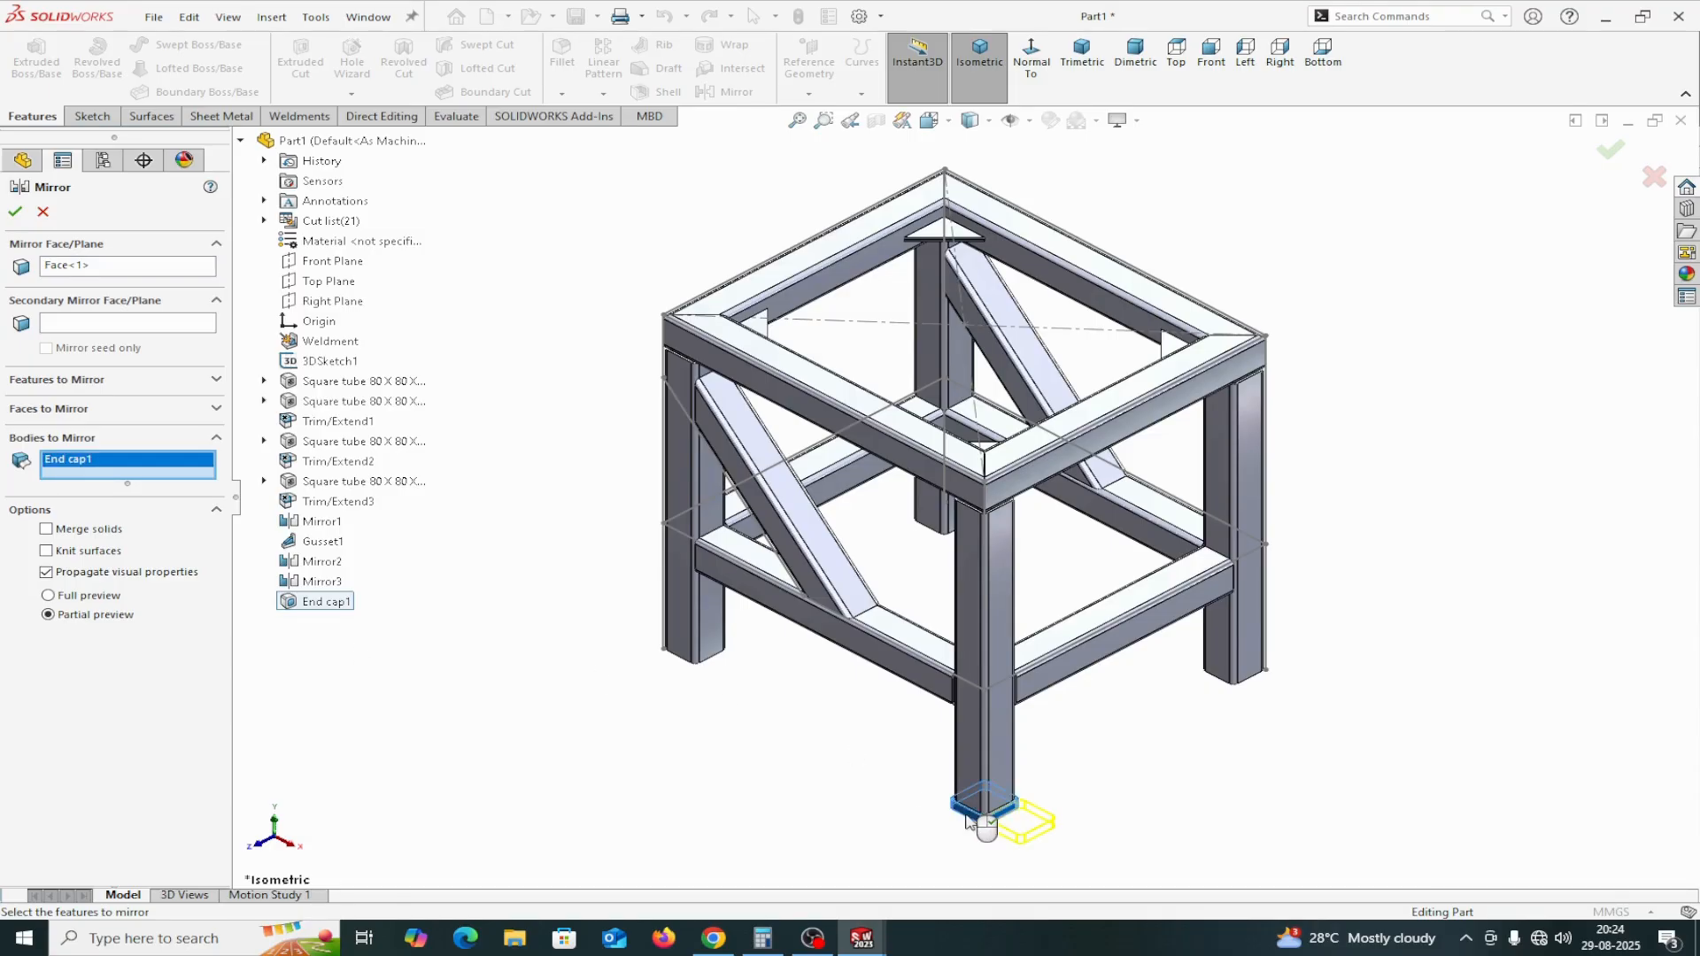
{"action": "middle_click_drag", "start_coordinate": [1271, 820], "coordinate": [1210, 638]}
{"action": "scroll", "coordinate": [1210, 638], "scroll_direction": "down", "scroll_amount": 2}
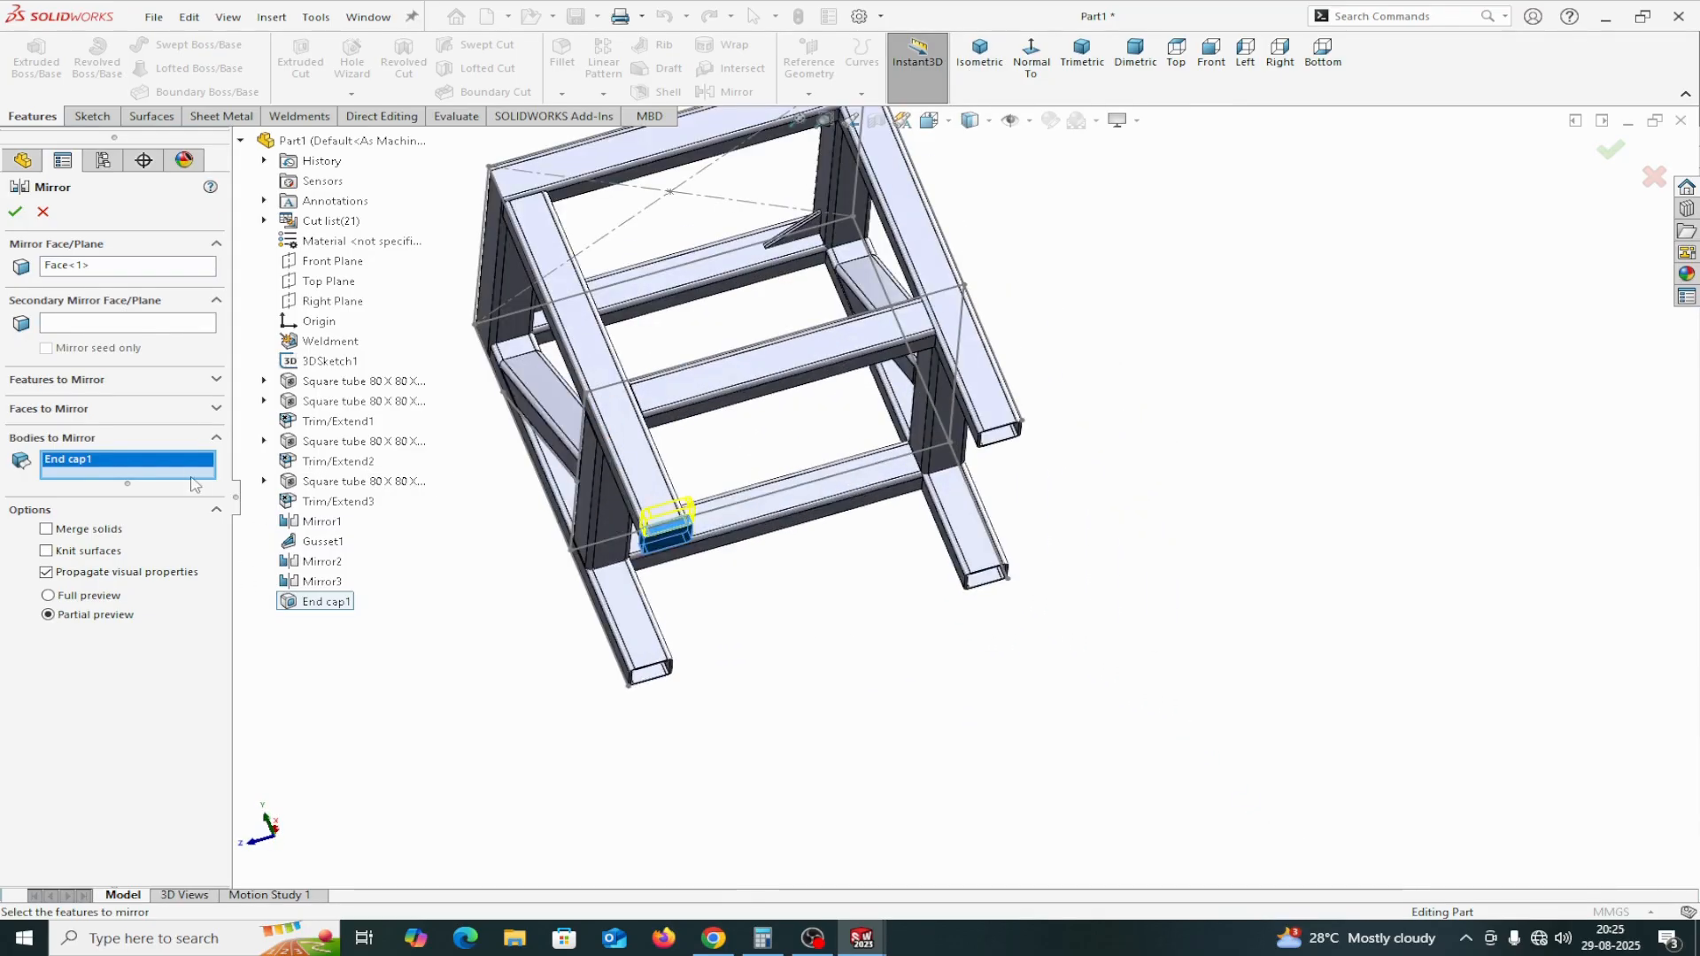
{"action": "right_click", "coordinate": [122, 275]}
{"action": "left_click", "coordinate": [182, 282]}
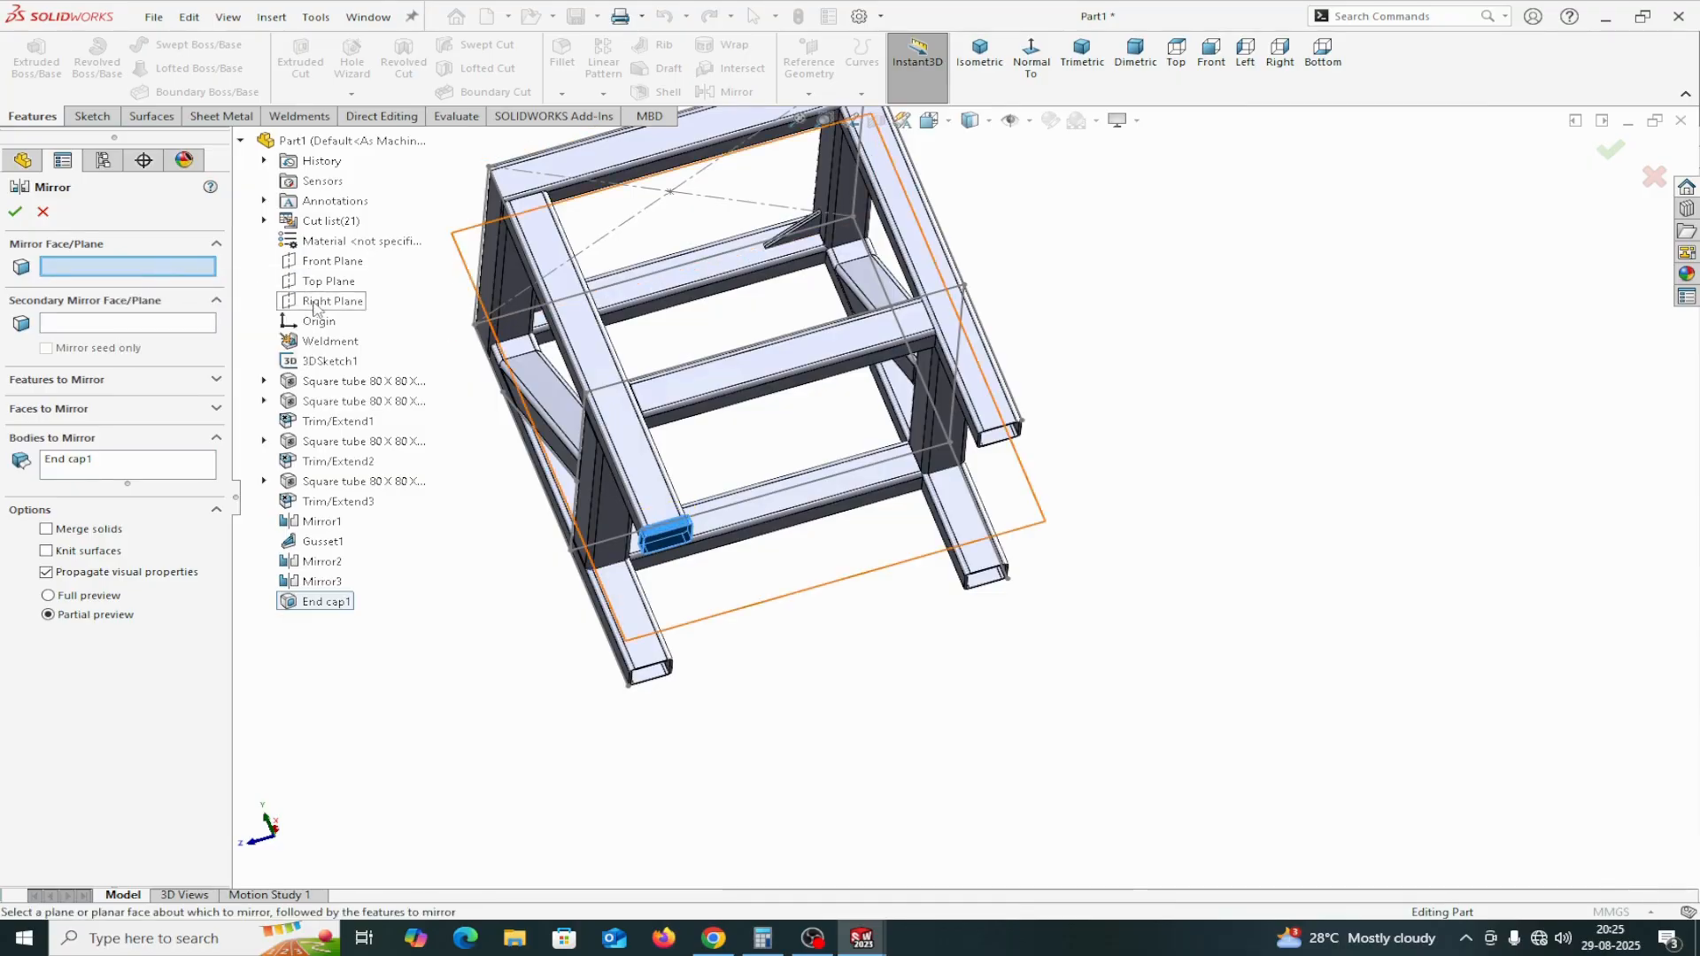
{"action": "left_click", "coordinate": [316, 263]}
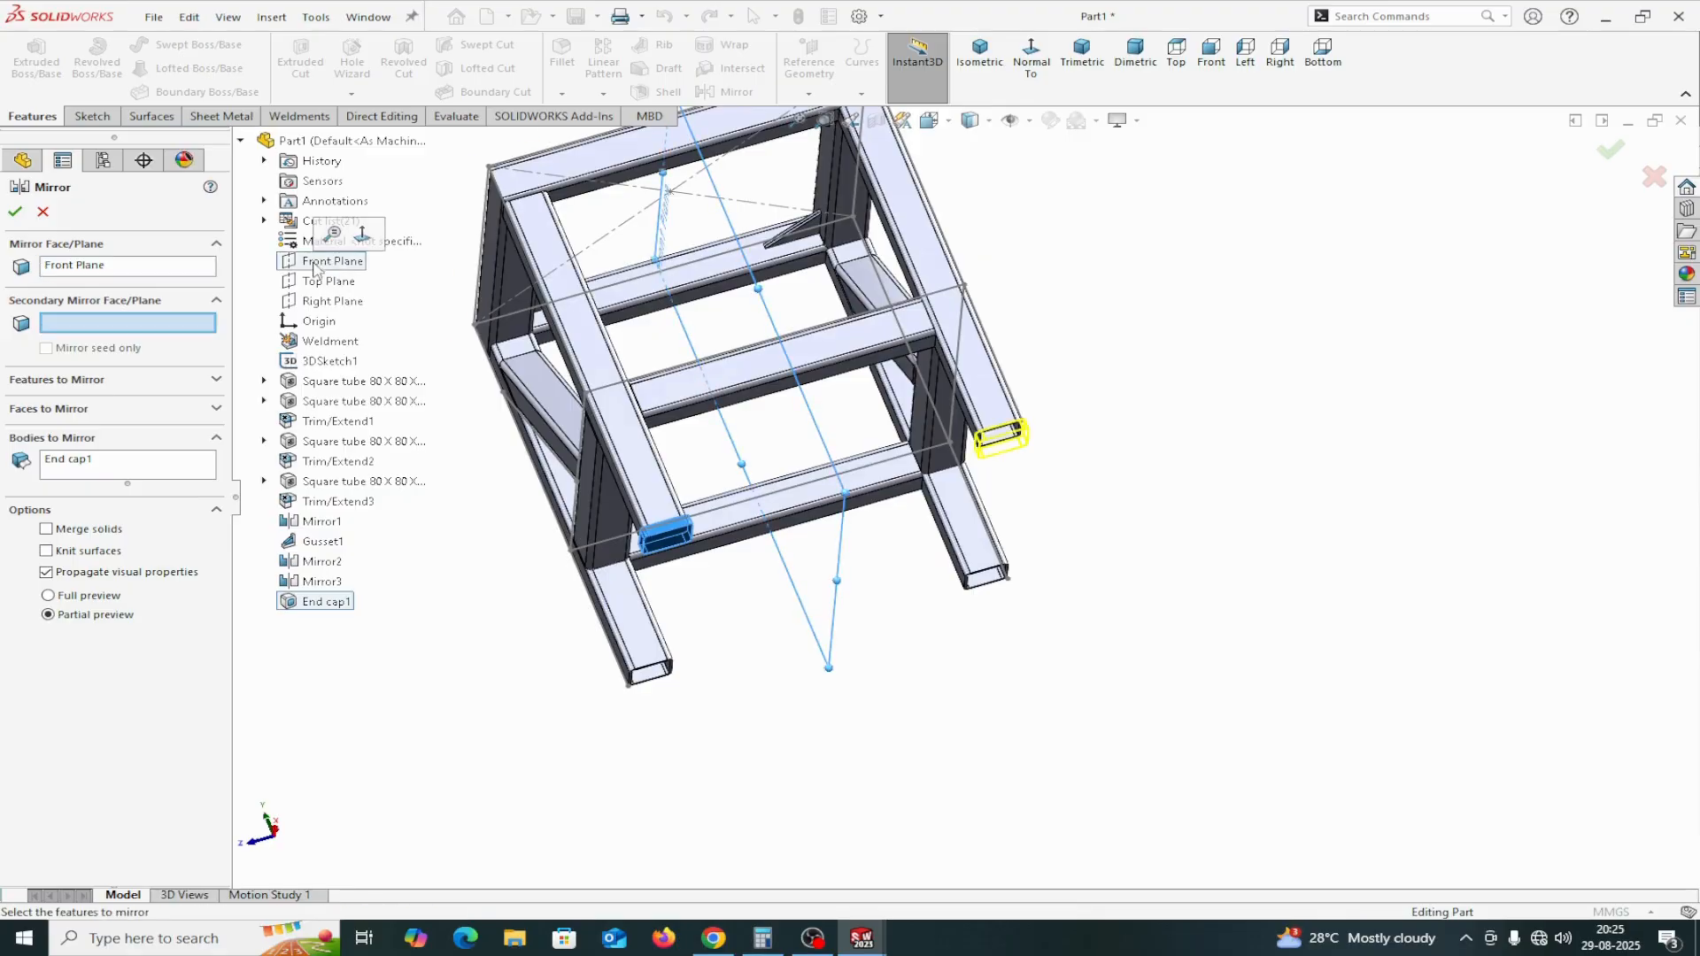
{"action": "left_click", "coordinate": [15, 211]}
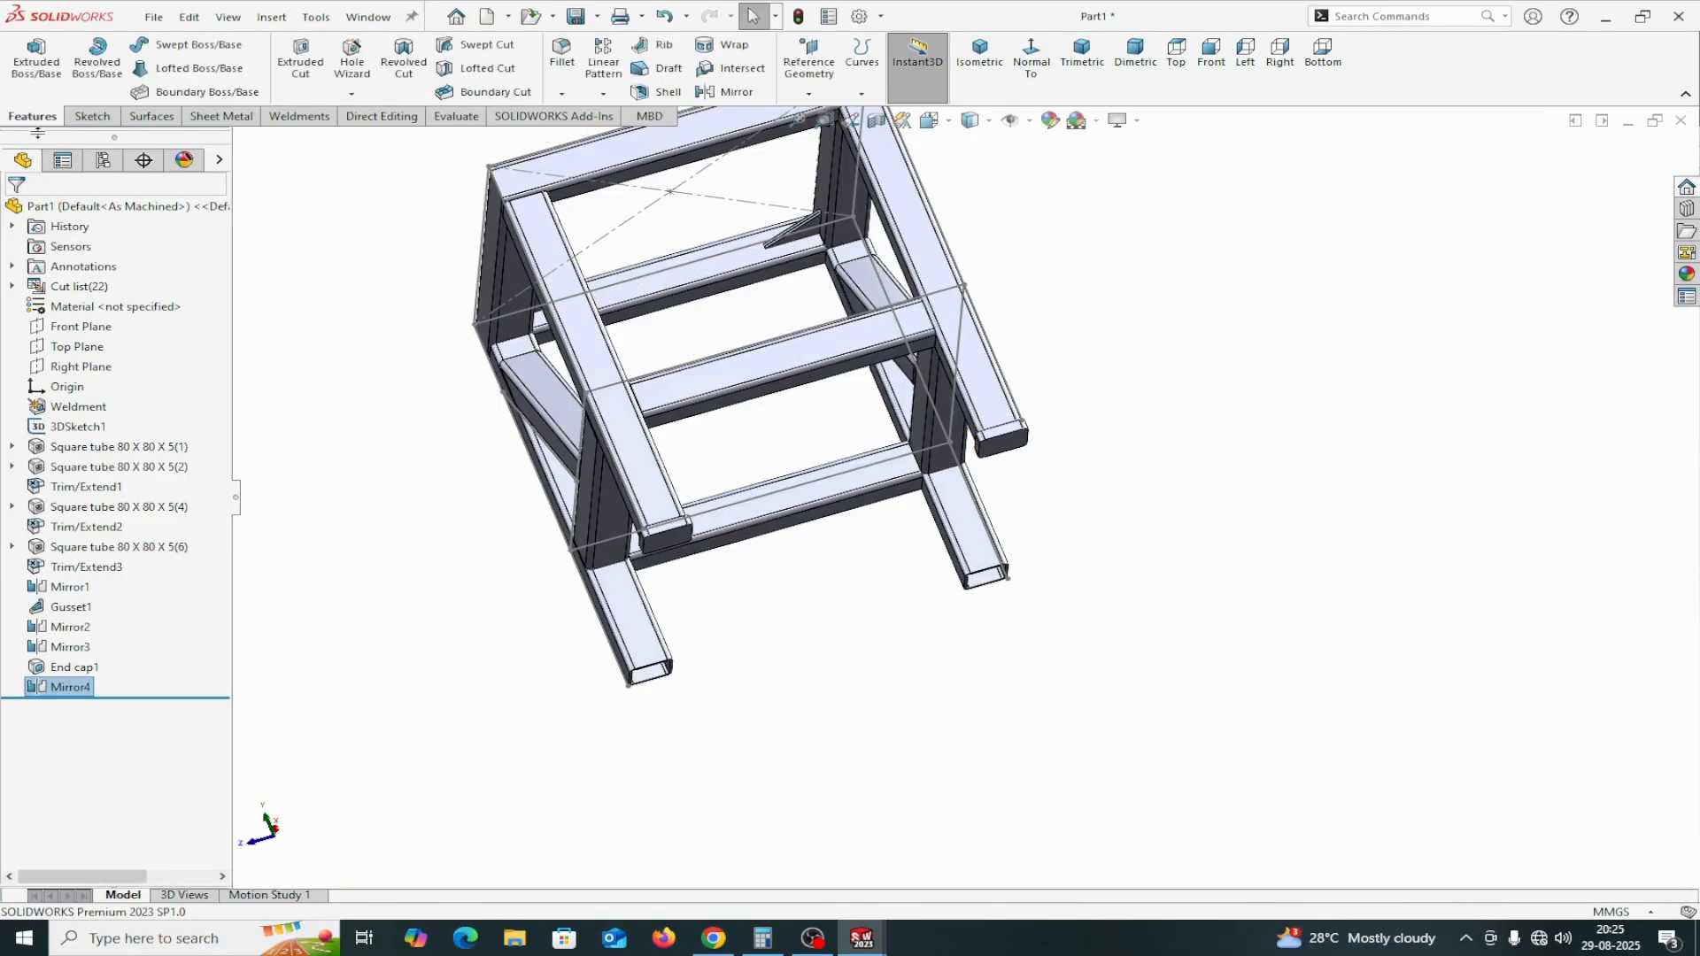
Mirror both end cap bodies about the Right Plane onto the remaining two legs
{"action": "left_click", "coordinate": [729, 91]}
{"action": "scroll", "coordinate": [922, 767], "scroll_direction": "down", "scroll_amount": 8}
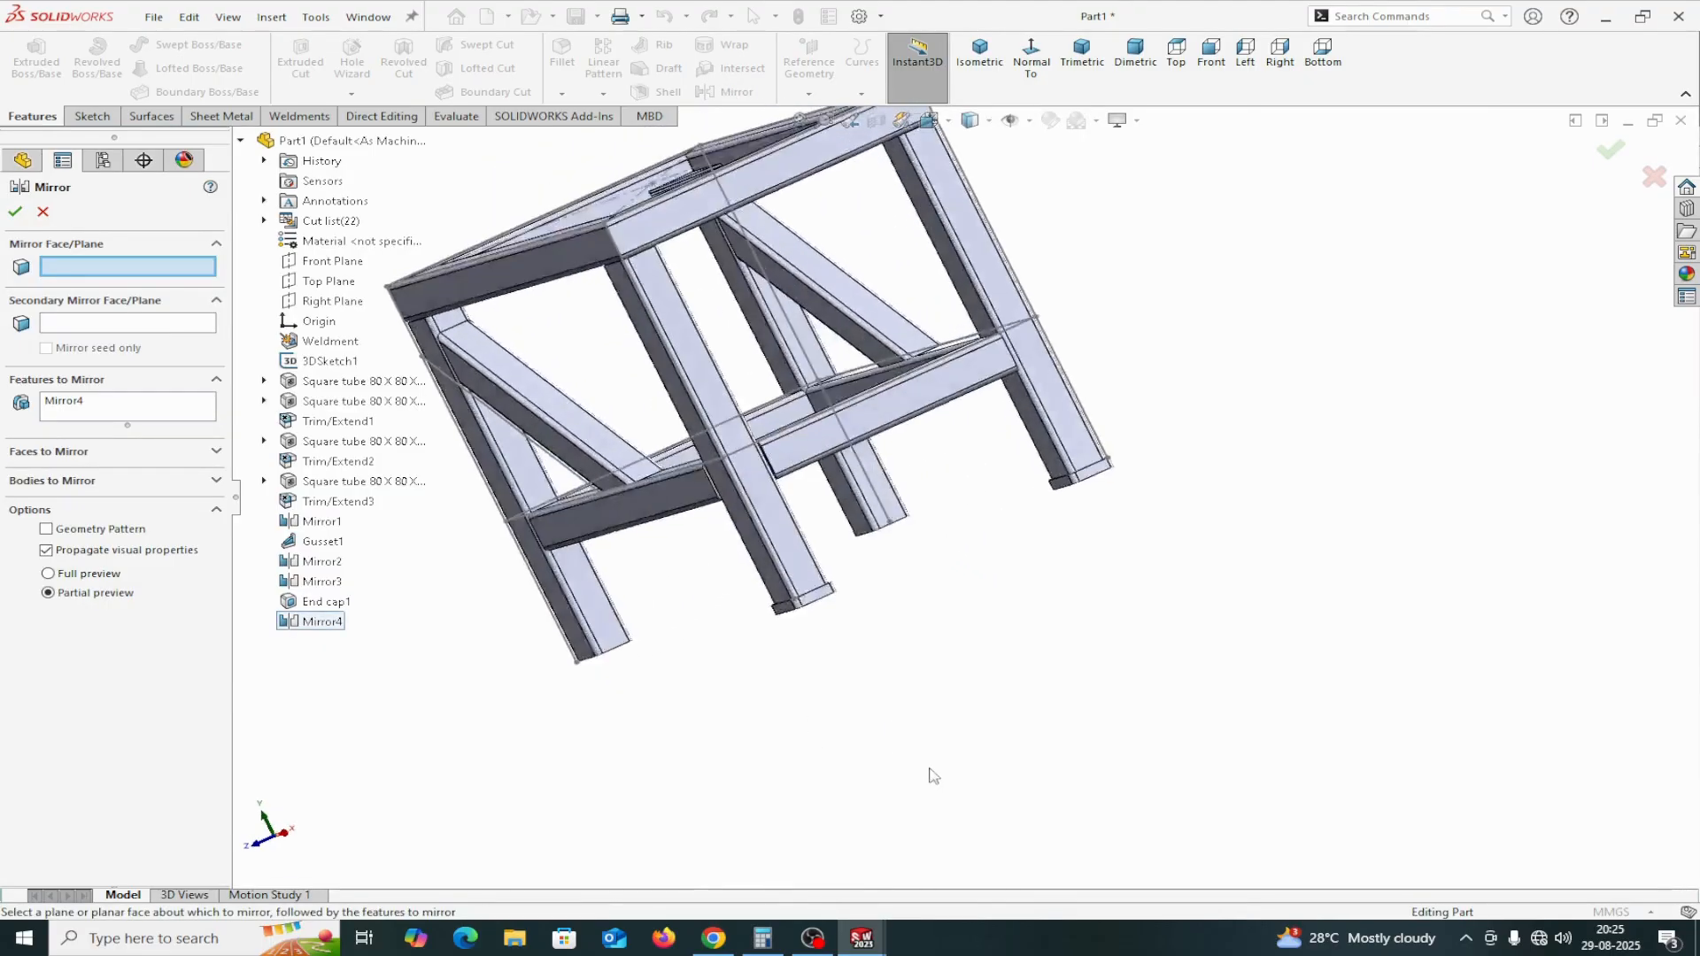
{"action": "left_click", "coordinate": [1005, 85]}
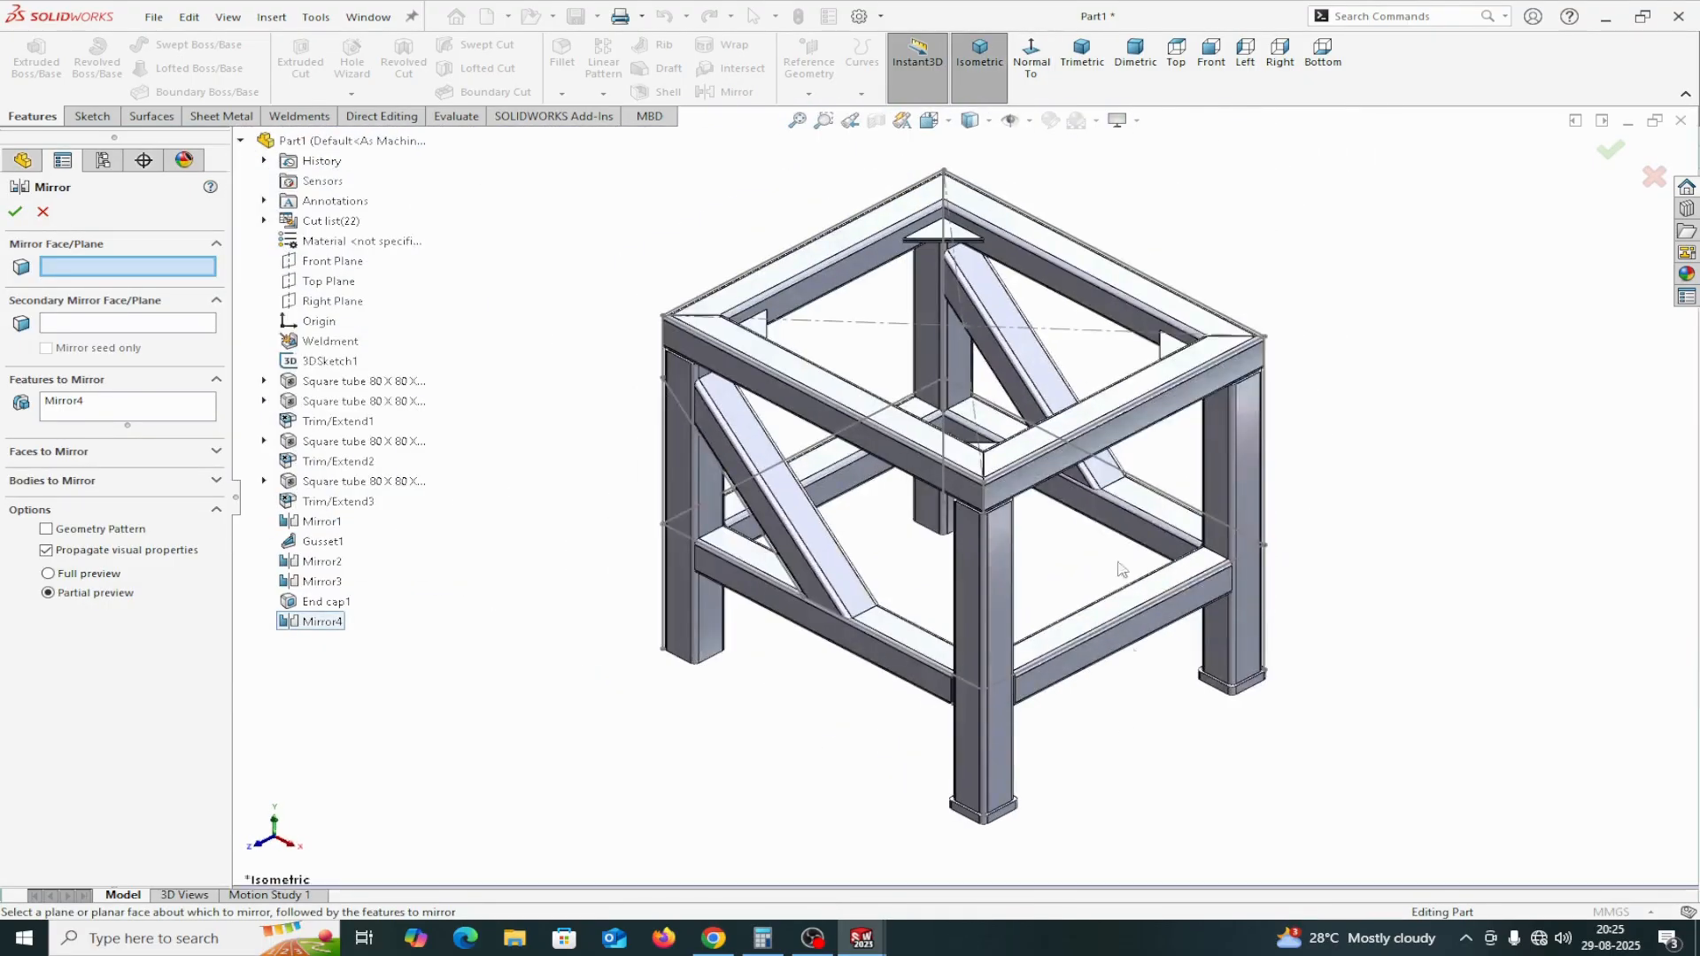
{"action": "left_click", "coordinate": [316, 306]}
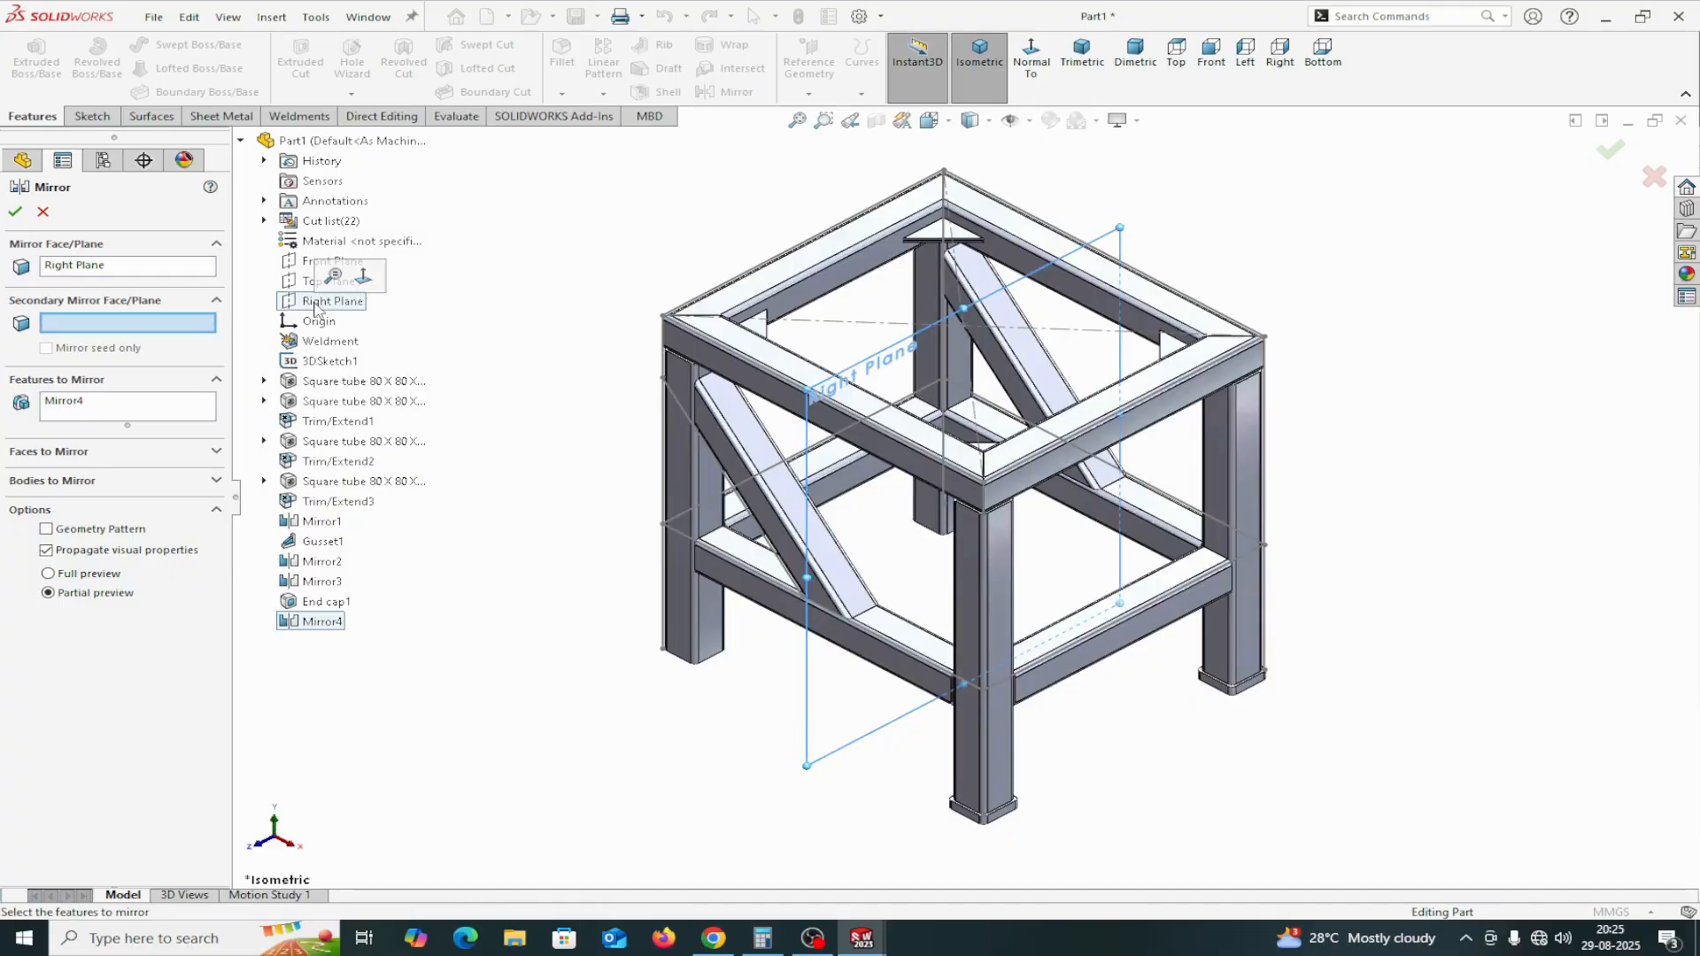
{"action": "left_click", "coordinate": [66, 483]}
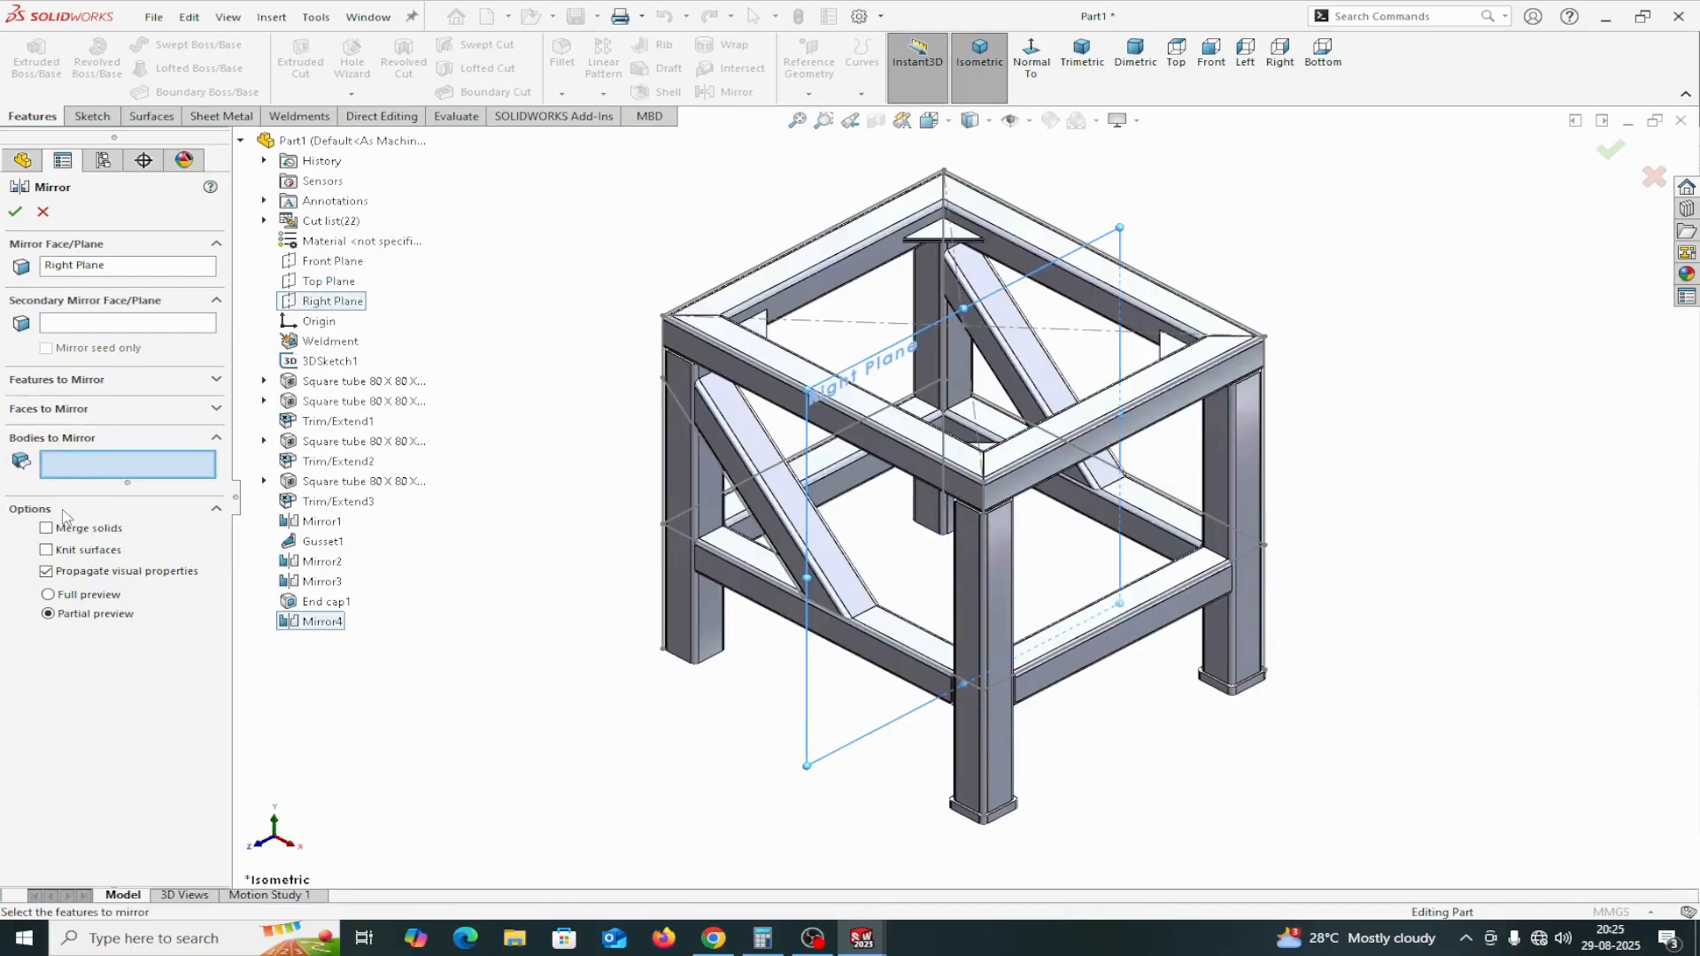
{"action": "left_click", "coordinate": [997, 807]}
{"action": "left_click", "coordinate": [1229, 682]}
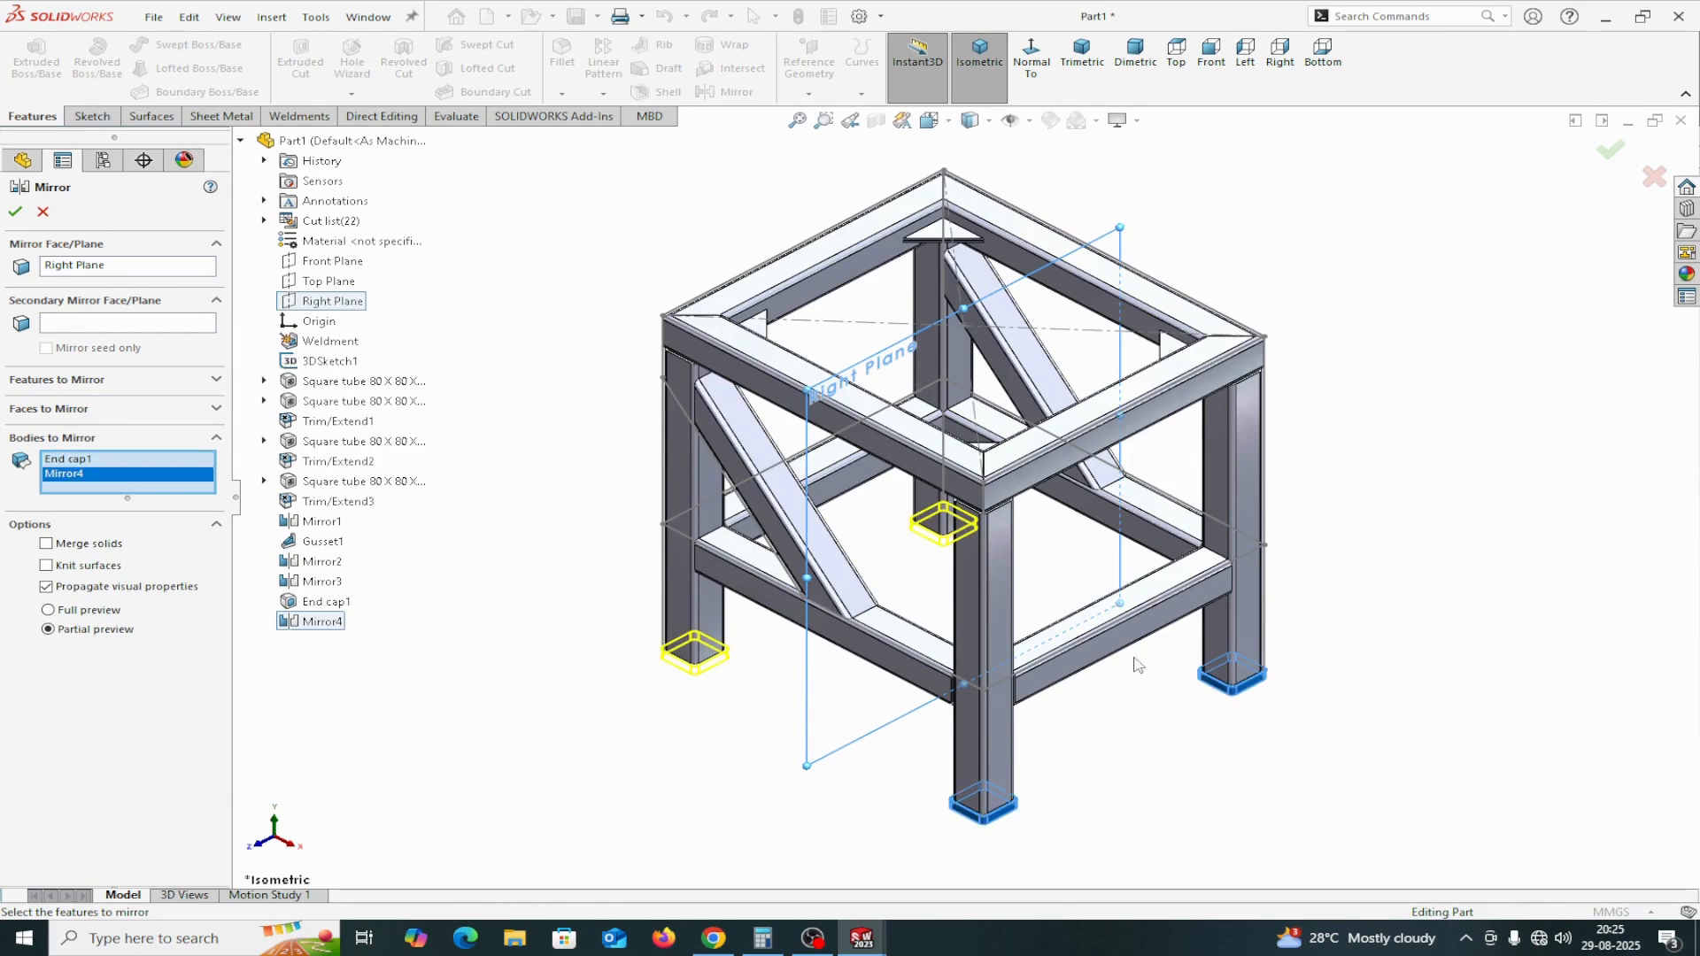
{"action": "left_click", "coordinate": [17, 209]}
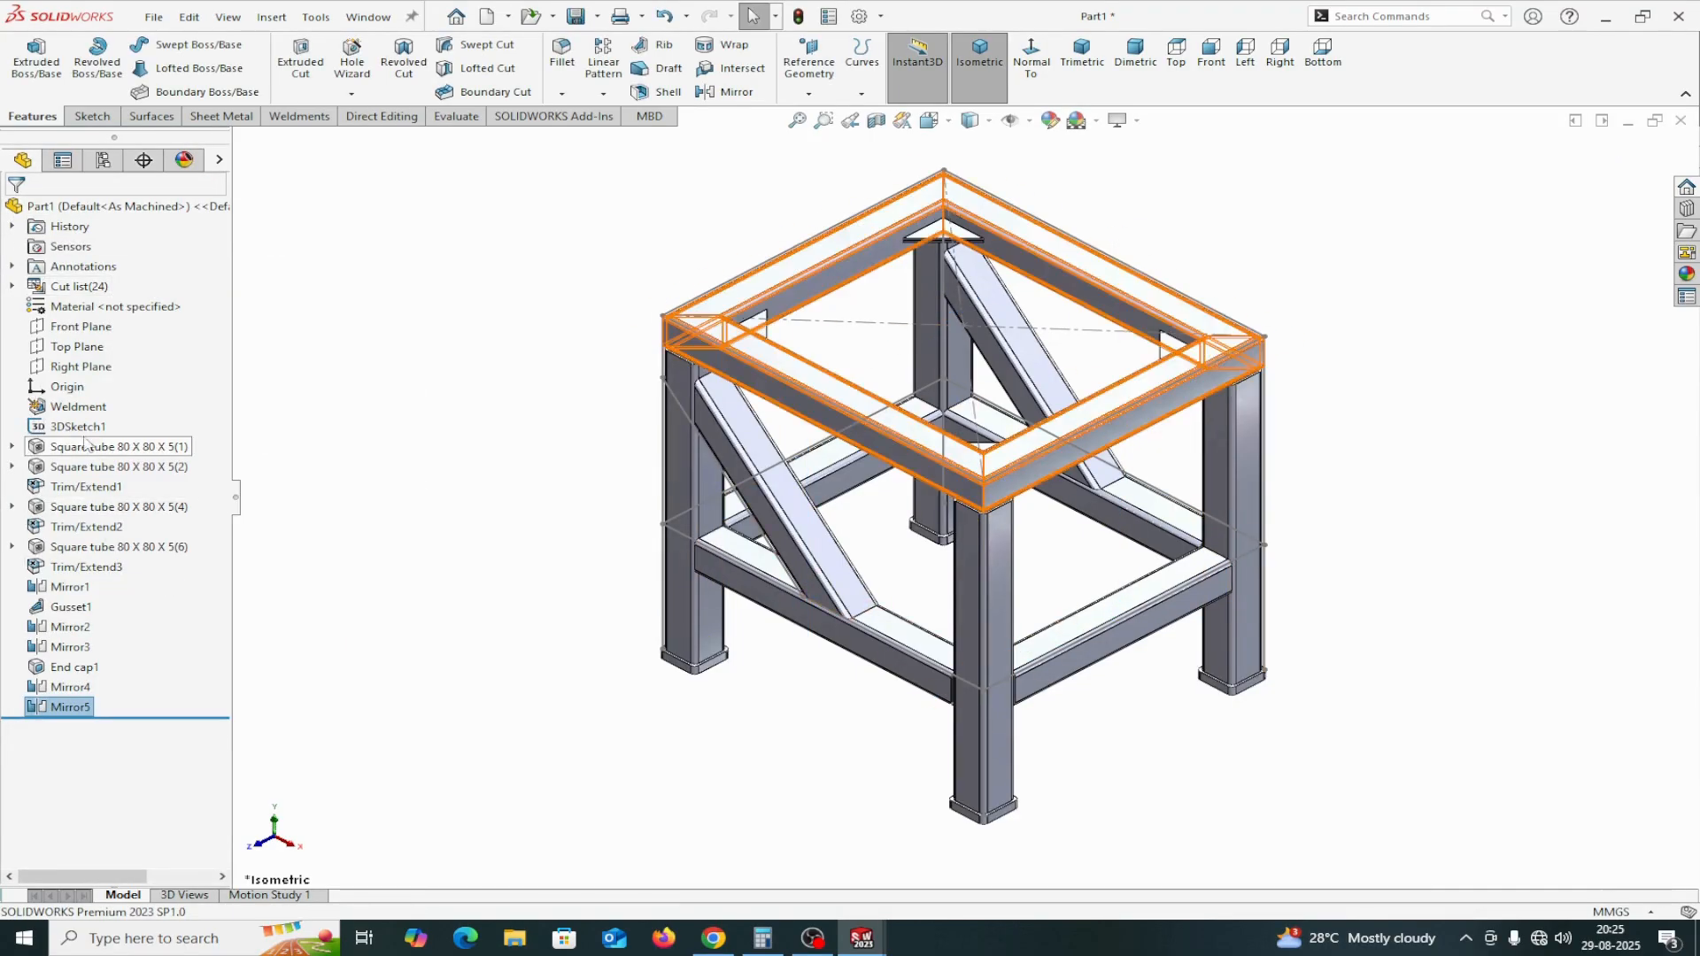
Hide the frame's 3D layout sketch
{"action": "right_click", "coordinate": [85, 437]}
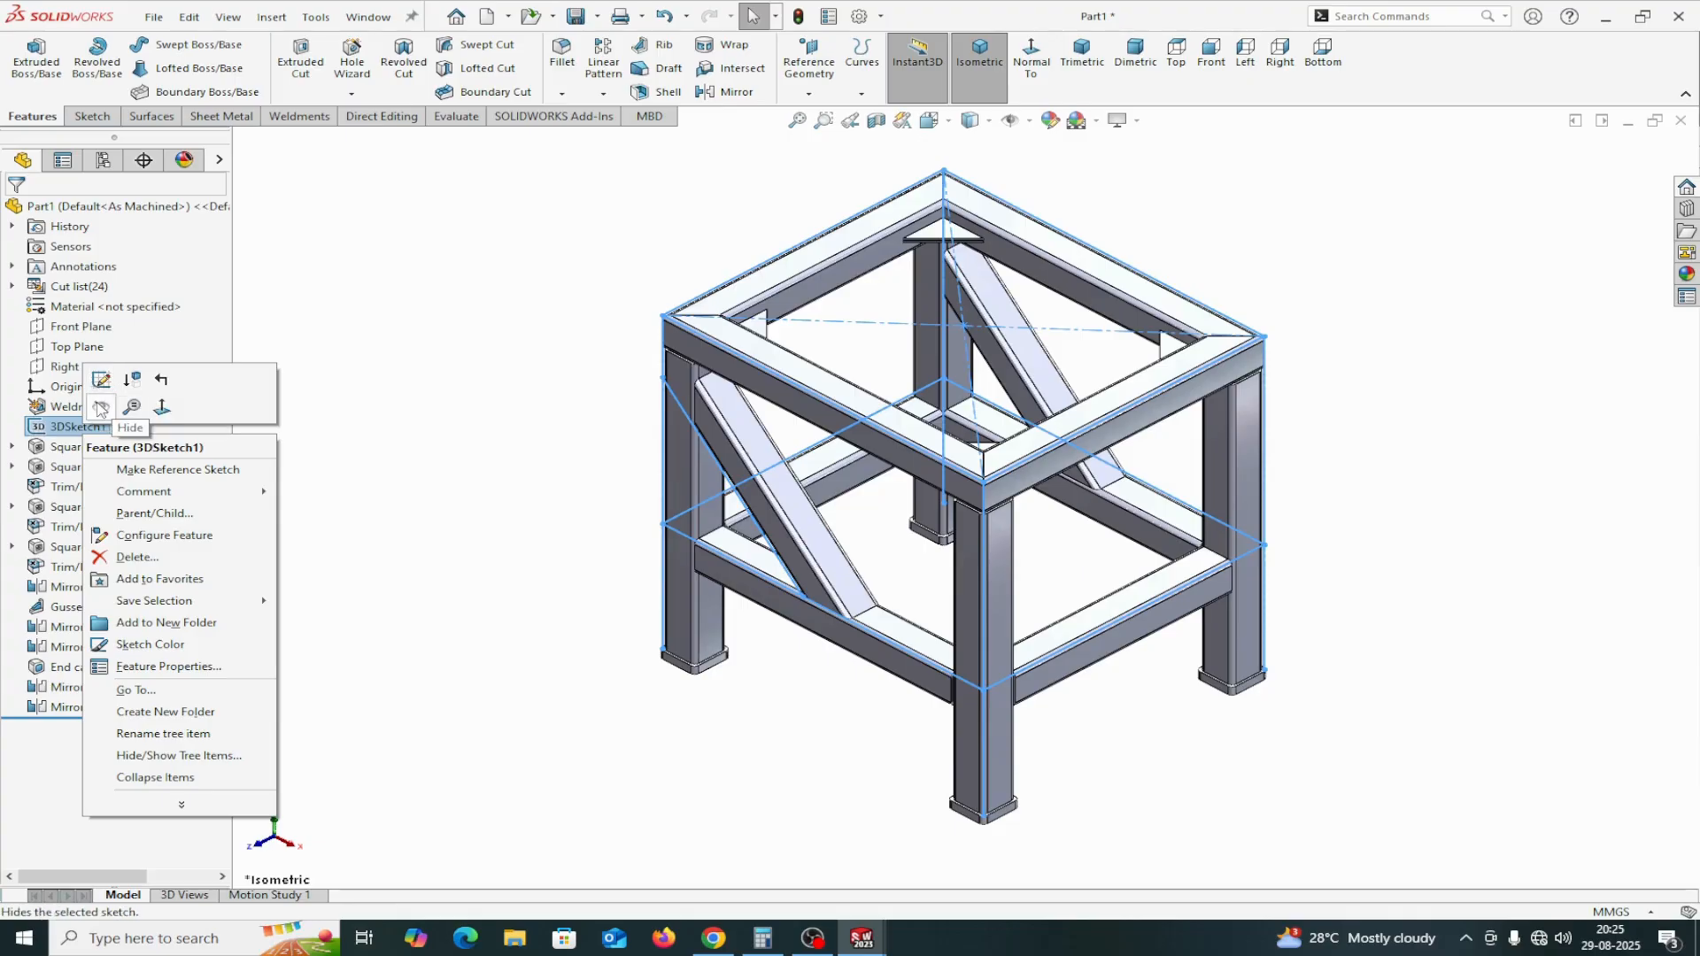
{"action": "left_click", "coordinate": [101, 408]}
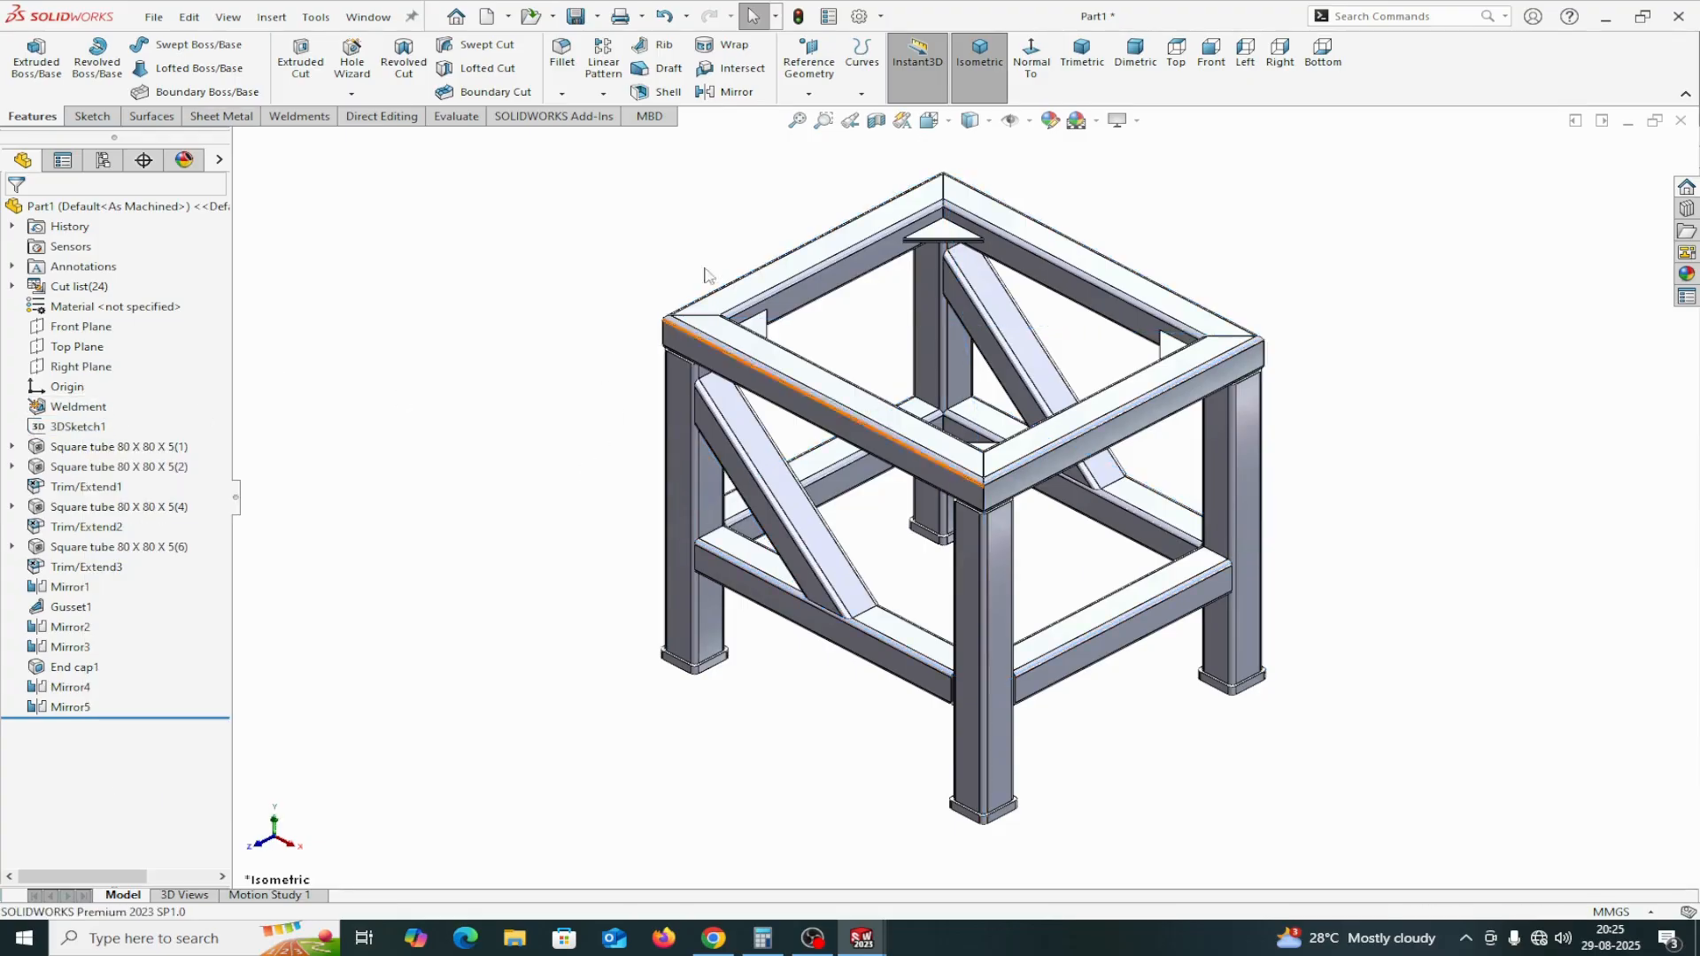